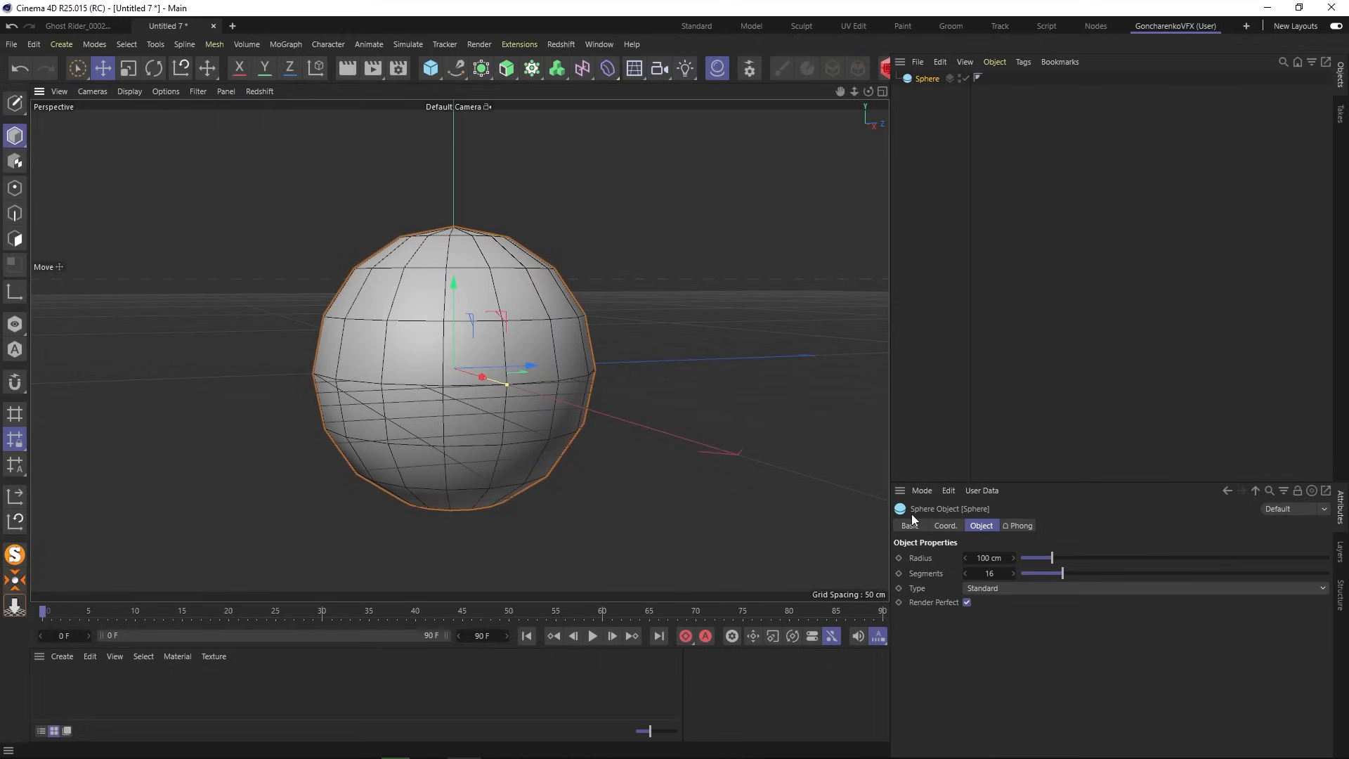
# - Reduce the sphere's radius to 30 cm by entering 30 in the Radius field
pyautogui.moveTo(1052, 557); pyautogui.dragTo(1090, 573)
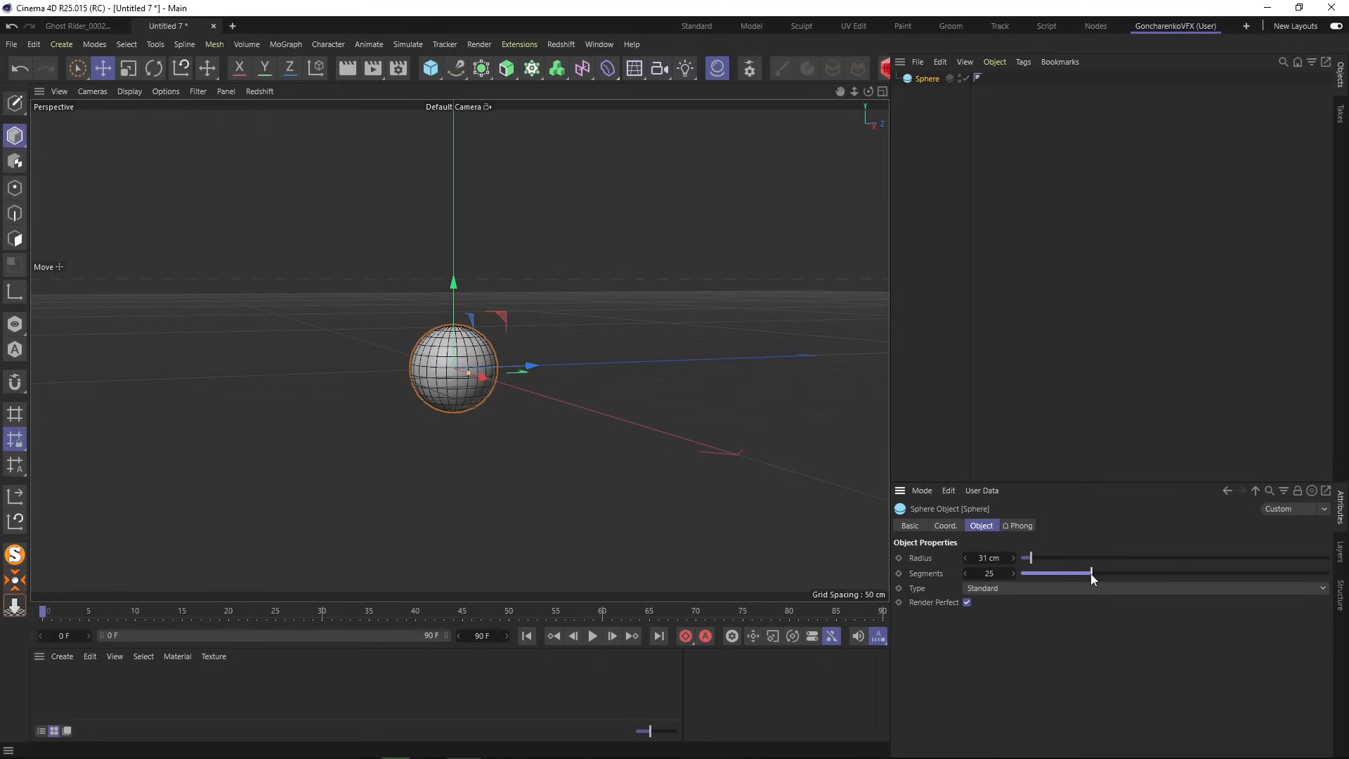
pyautogui.click(987, 557)
pyautogui.write('30')
pyautogui.press('Return')
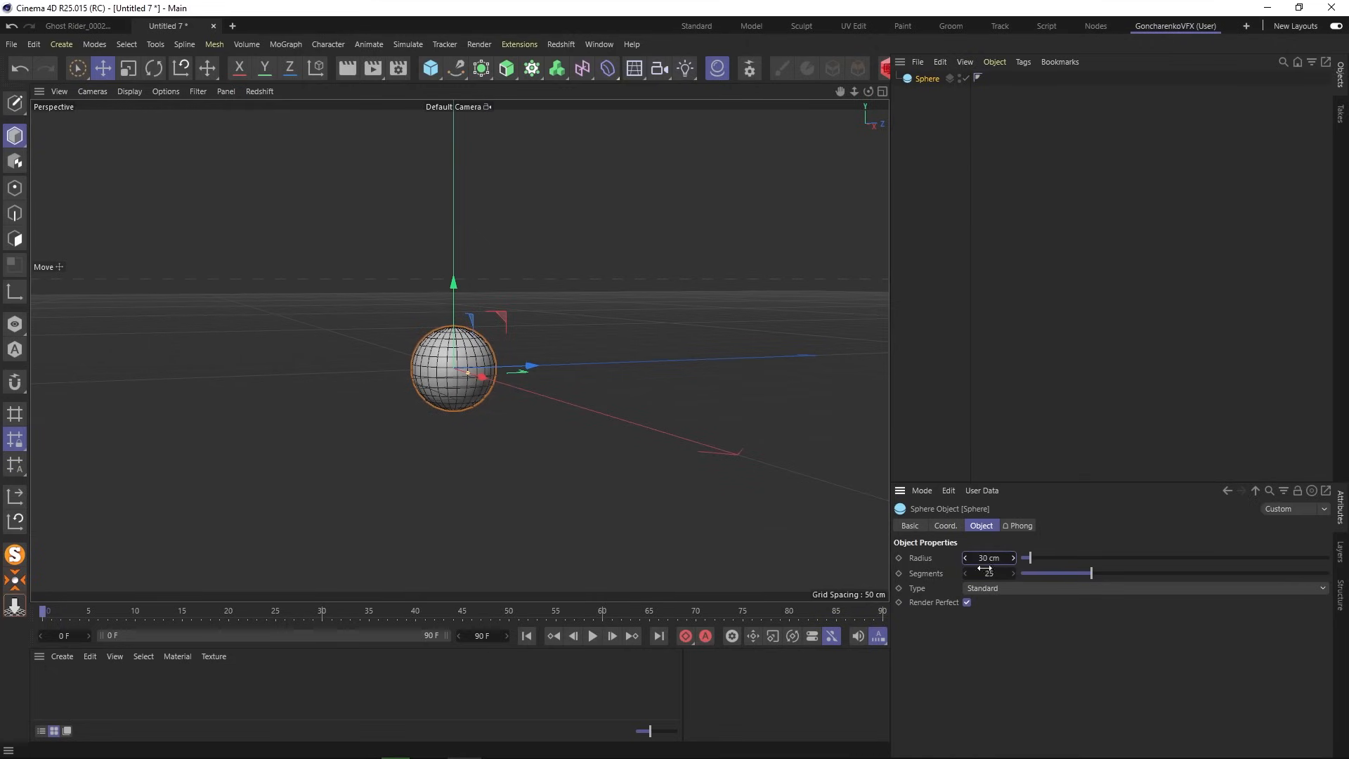
pyautogui.click(940, 384)
# - Add a TurbulenceFD Container from the Extensions > TurbulenceFD menu
pyautogui.click(520, 44)
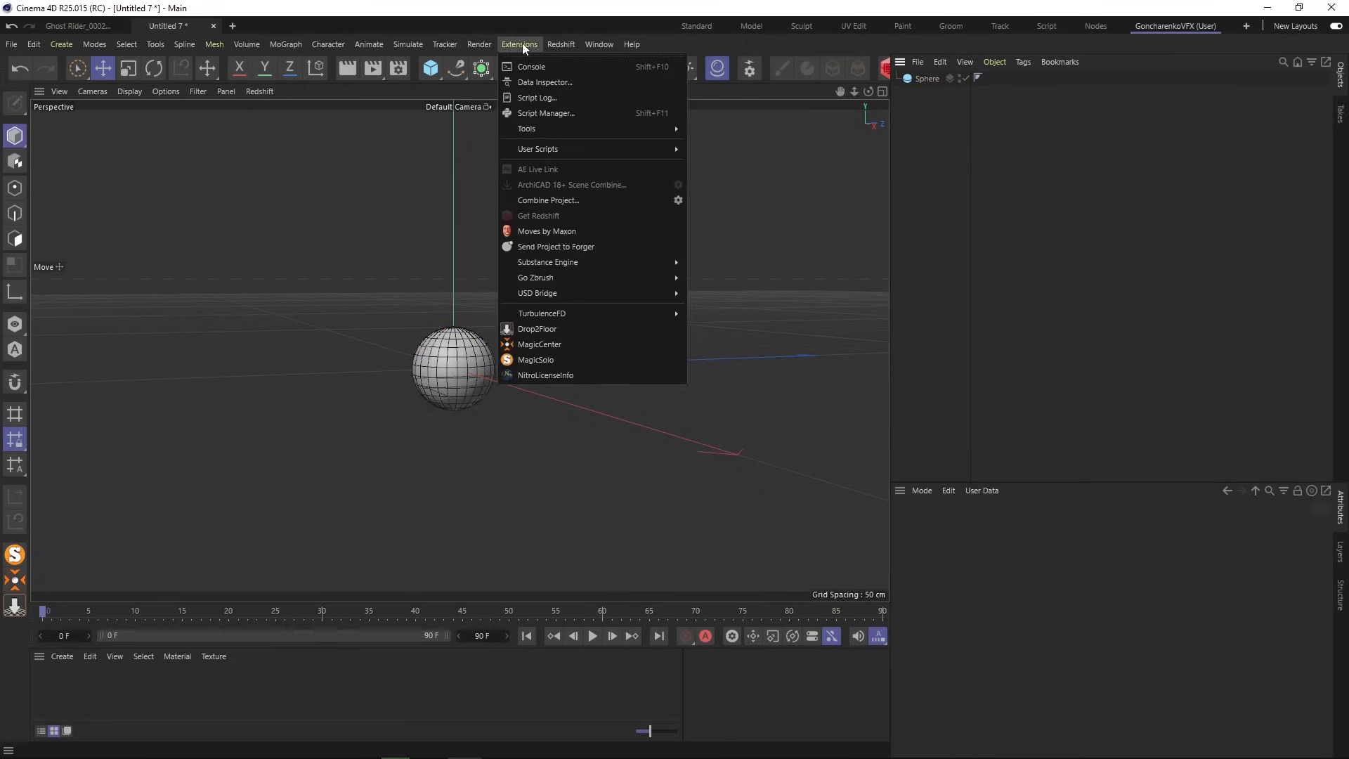
pyautogui.moveTo(568, 312)
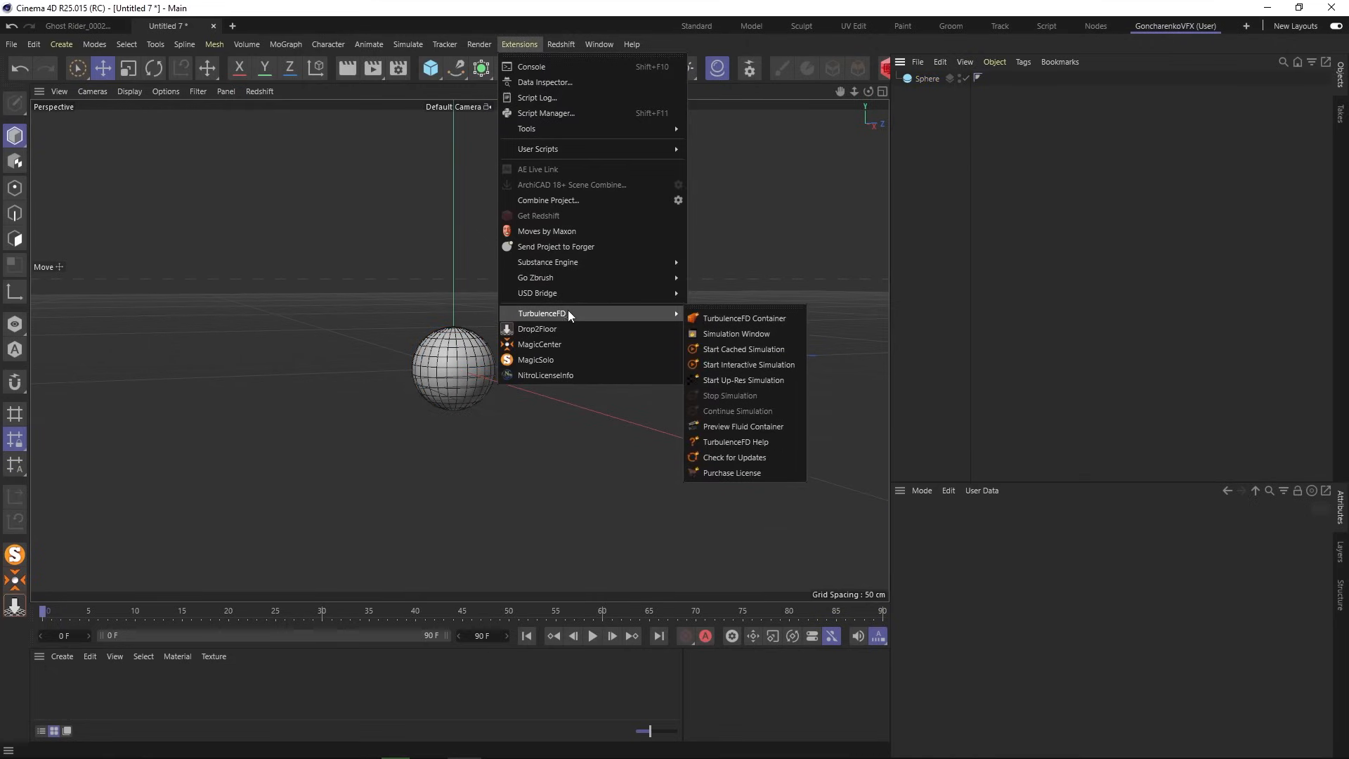
pyautogui.click(735, 319)
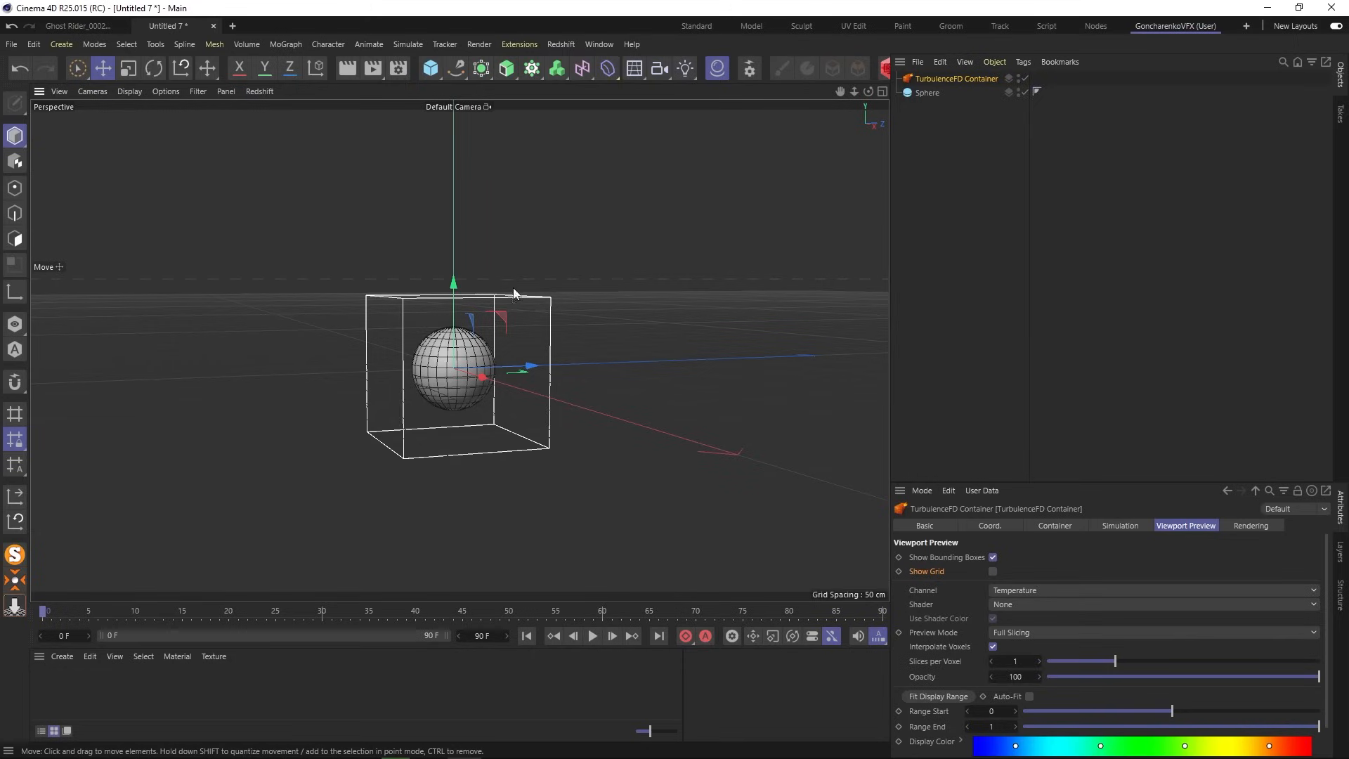
# - Raise the sphere and container together slightly in the Right view, then select the container
pyautogui.keyDown('ctrl'); pyautogui.click(928, 92); pyautogui.keyUp('ctrl')
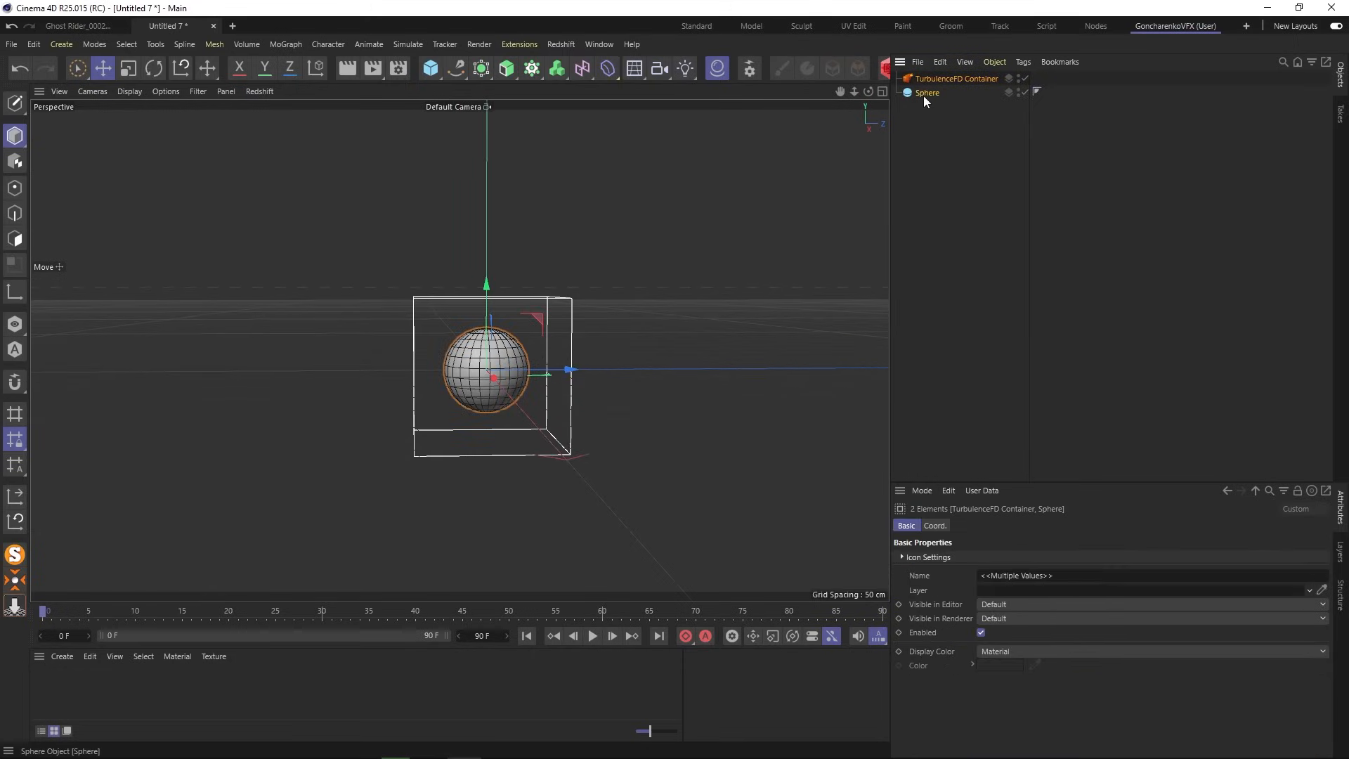
pyautogui.middleClick(617, 274)
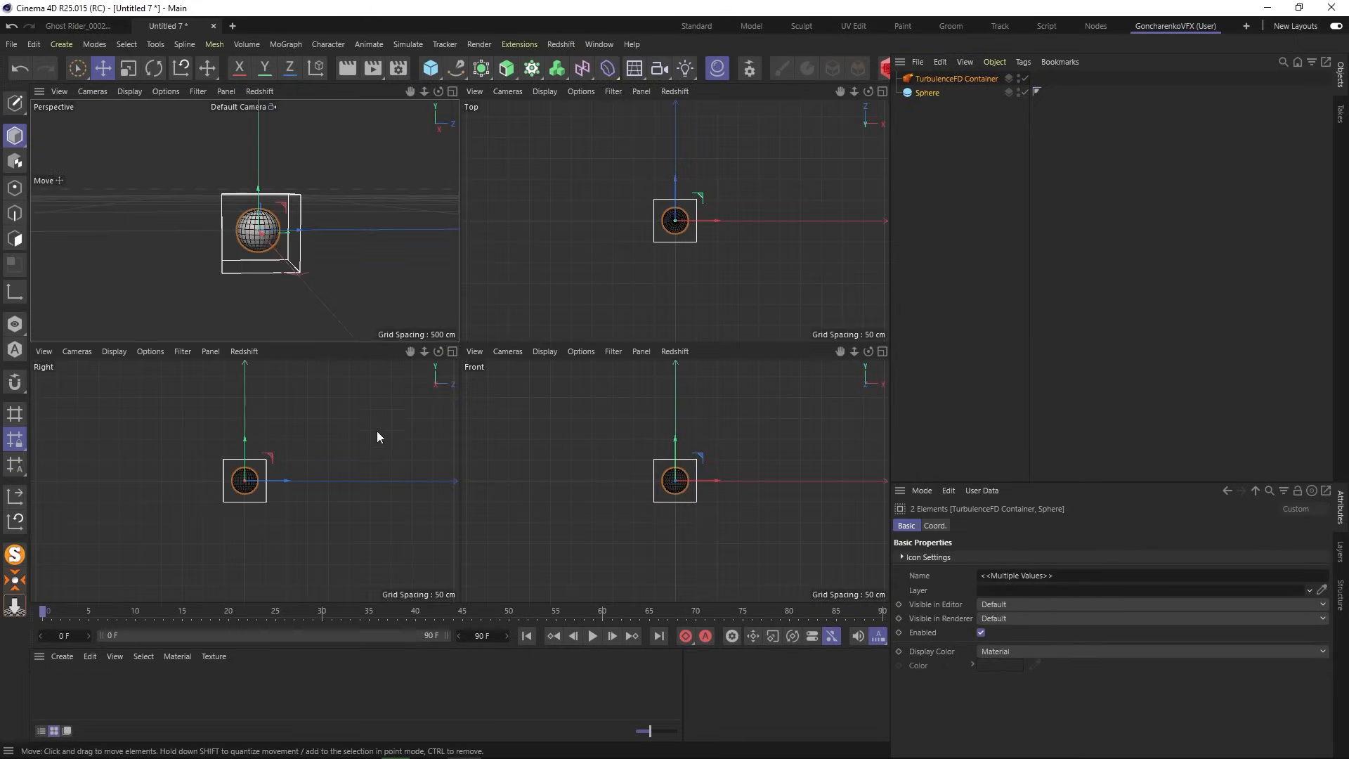
pyautogui.middleClick(332, 447)
pyautogui.moveTo(458, 265); pyautogui.dragTo(466, 226)
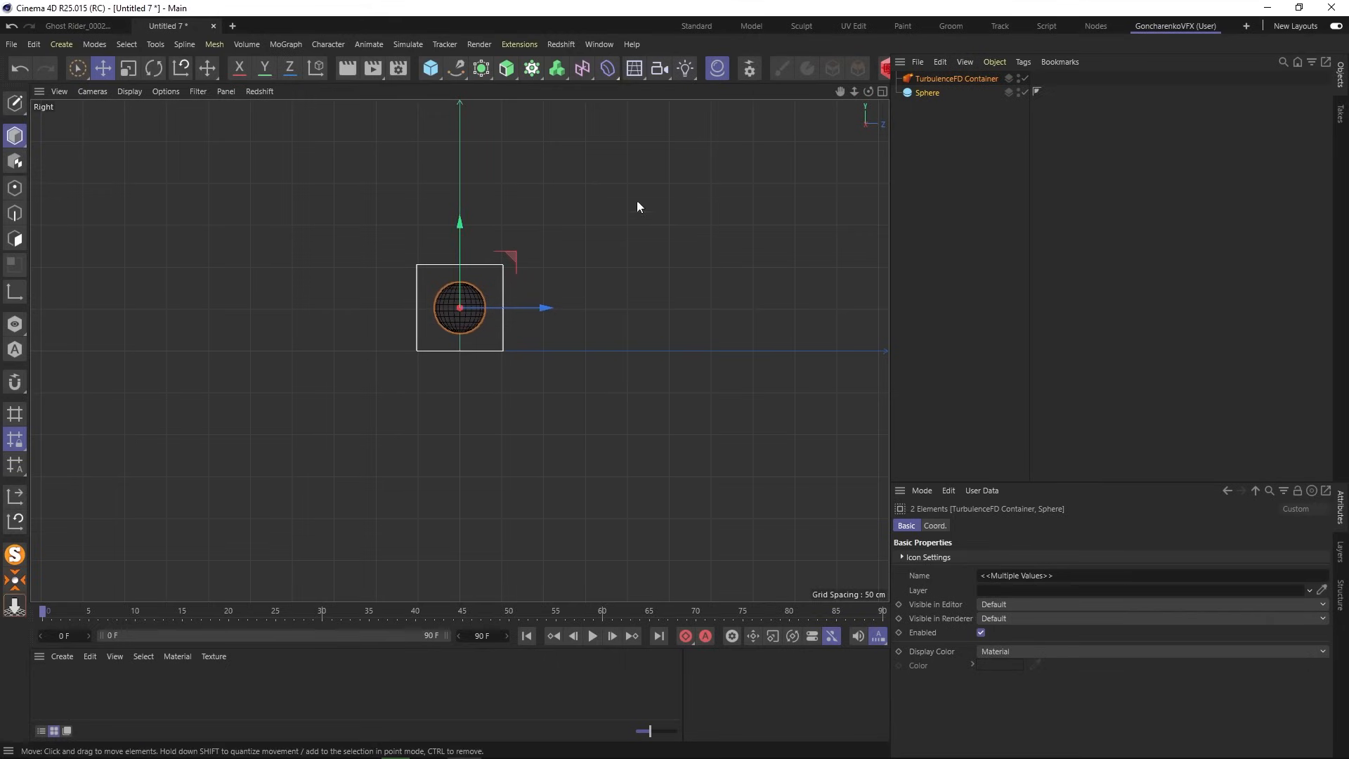
pyautogui.click(921, 111)
pyautogui.click(930, 79)
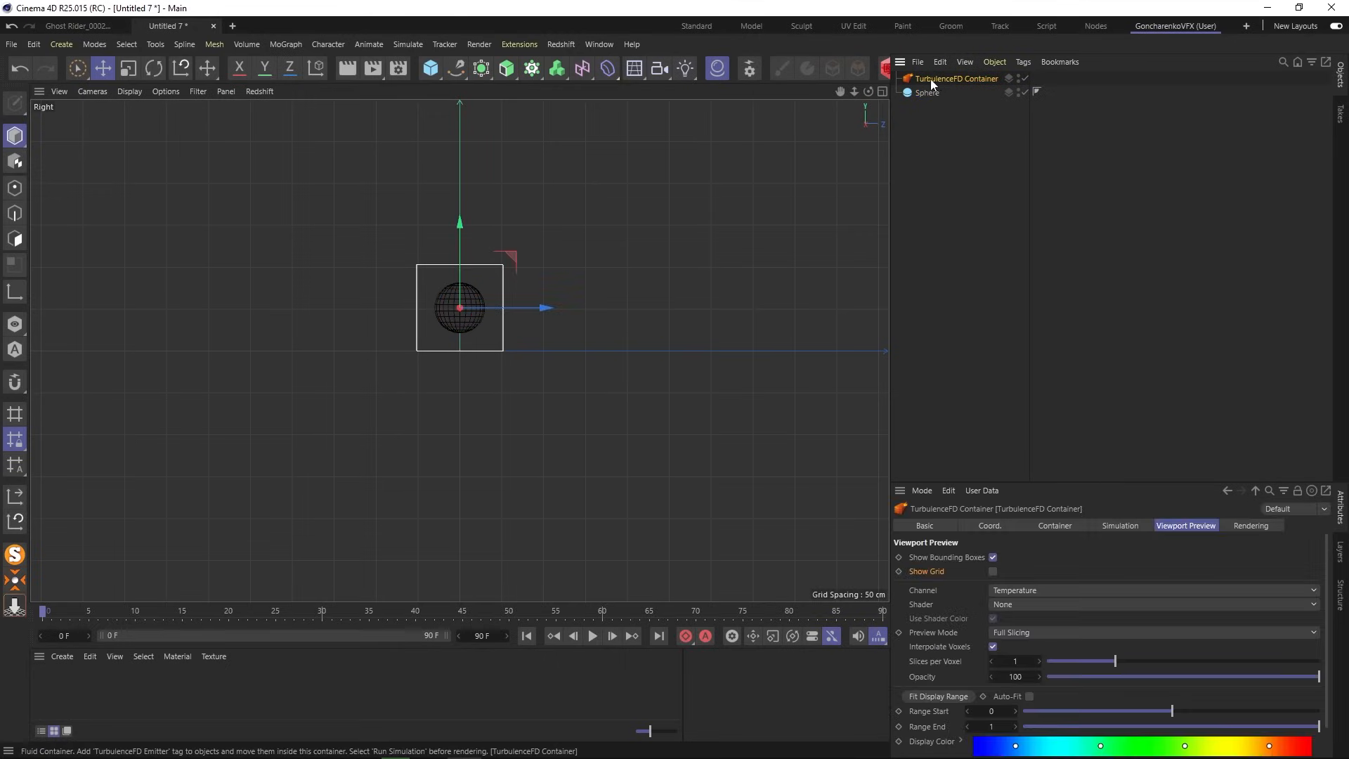
# - Scale the TurbulenceFD container up to about 284% and frame it in the Perspective view
pyautogui.click(130, 69)
pyautogui.moveTo(461, 219); pyautogui.dragTo(453, 143)
pyautogui.click(103, 68)
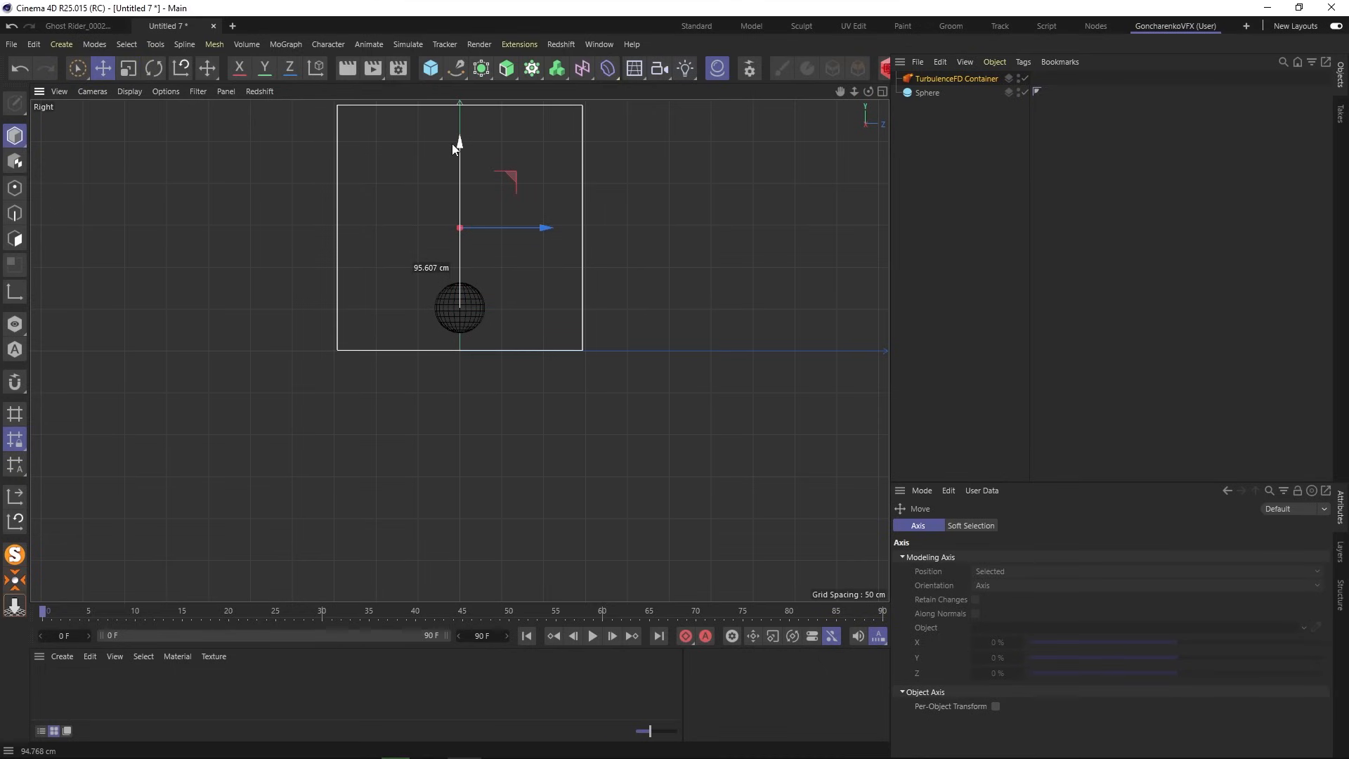
pyautogui.middleClick(649, 260)
pyautogui.middleClick(396, 271)
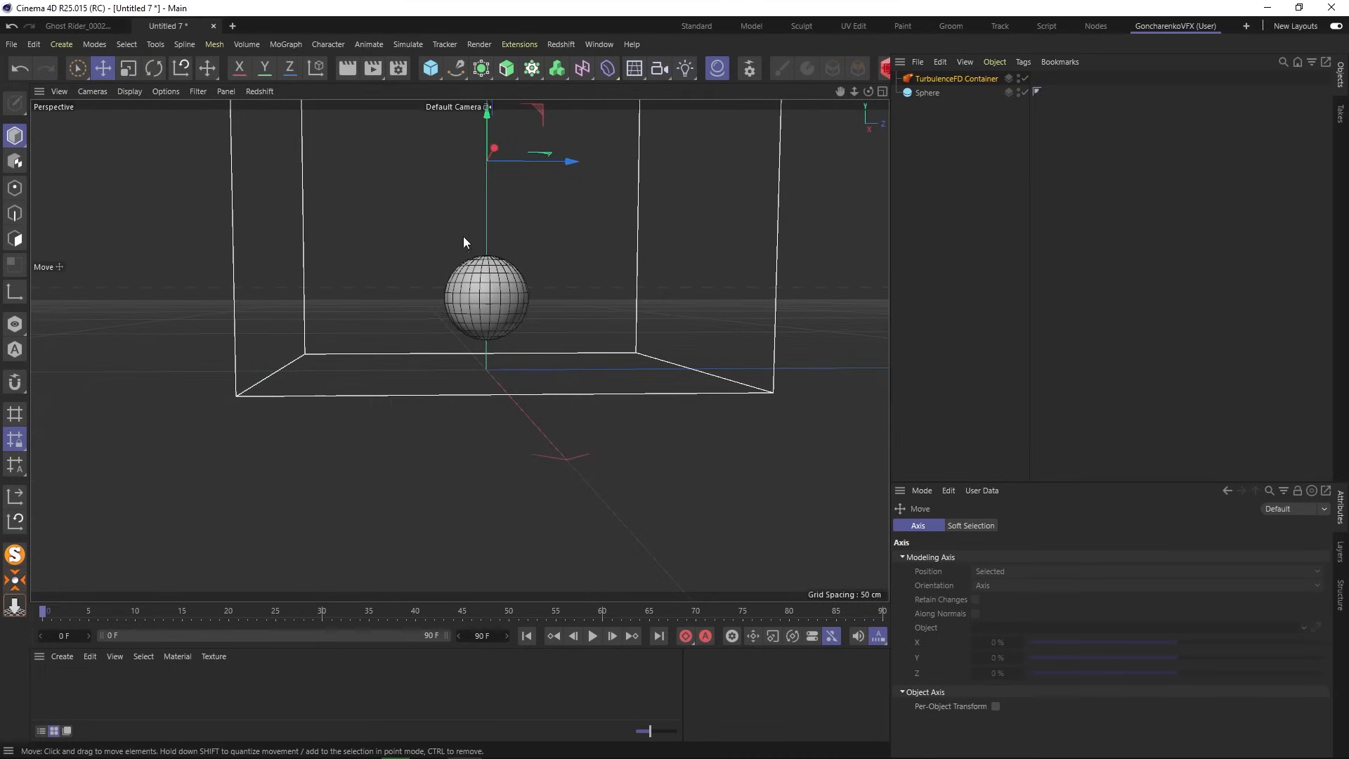
pyautogui.keyDown('alt'); pyautogui.moveTo(463, 236); pyautogui.dragTo(480, 254); pyautogui.keyUp('alt')
pyautogui.keyDown('alt'); pyautogui.moveTo(479, 254); pyautogui.dragTo(448, 392, button='middle'); pyautogui.keyUp('alt')
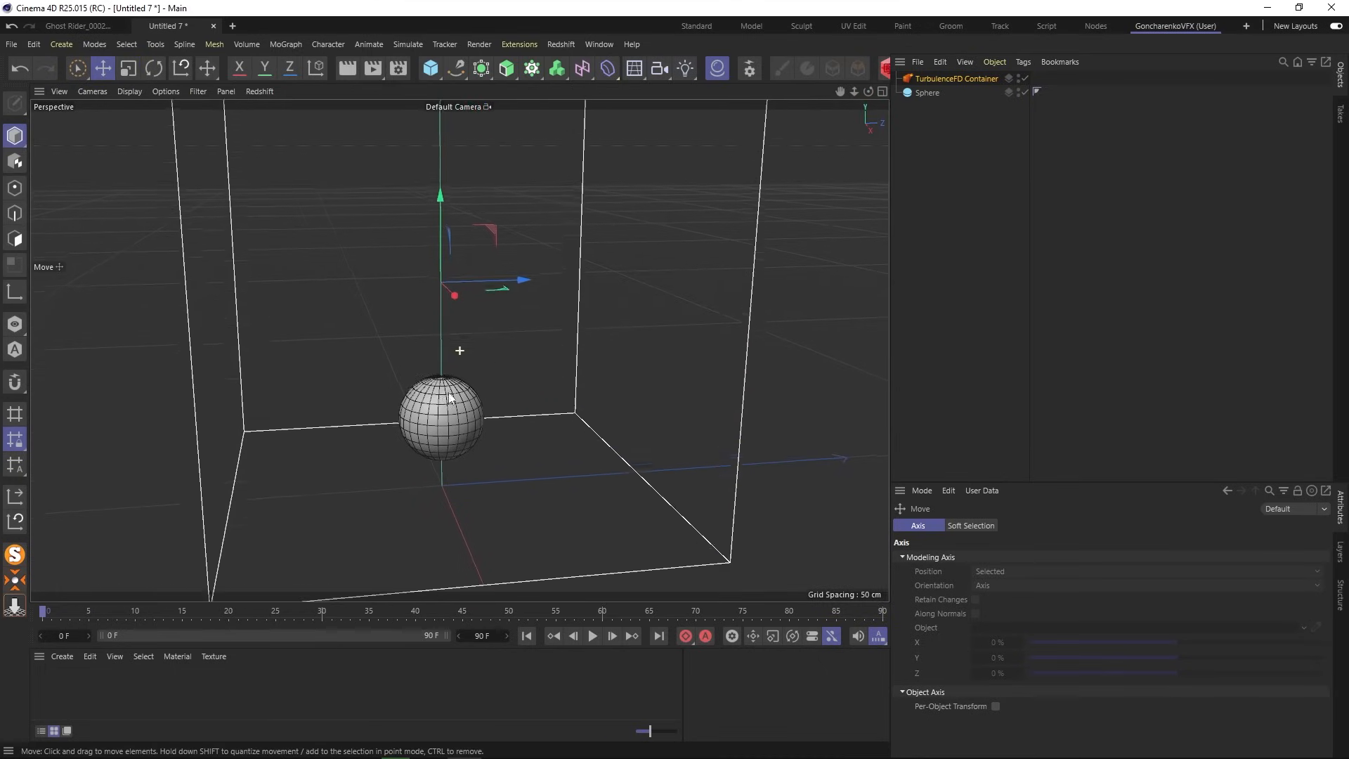
pyautogui.keyDown('alt'); pyautogui.moveTo(450, 398); pyautogui.dragTo(450, 366); pyautogui.keyUp('alt')
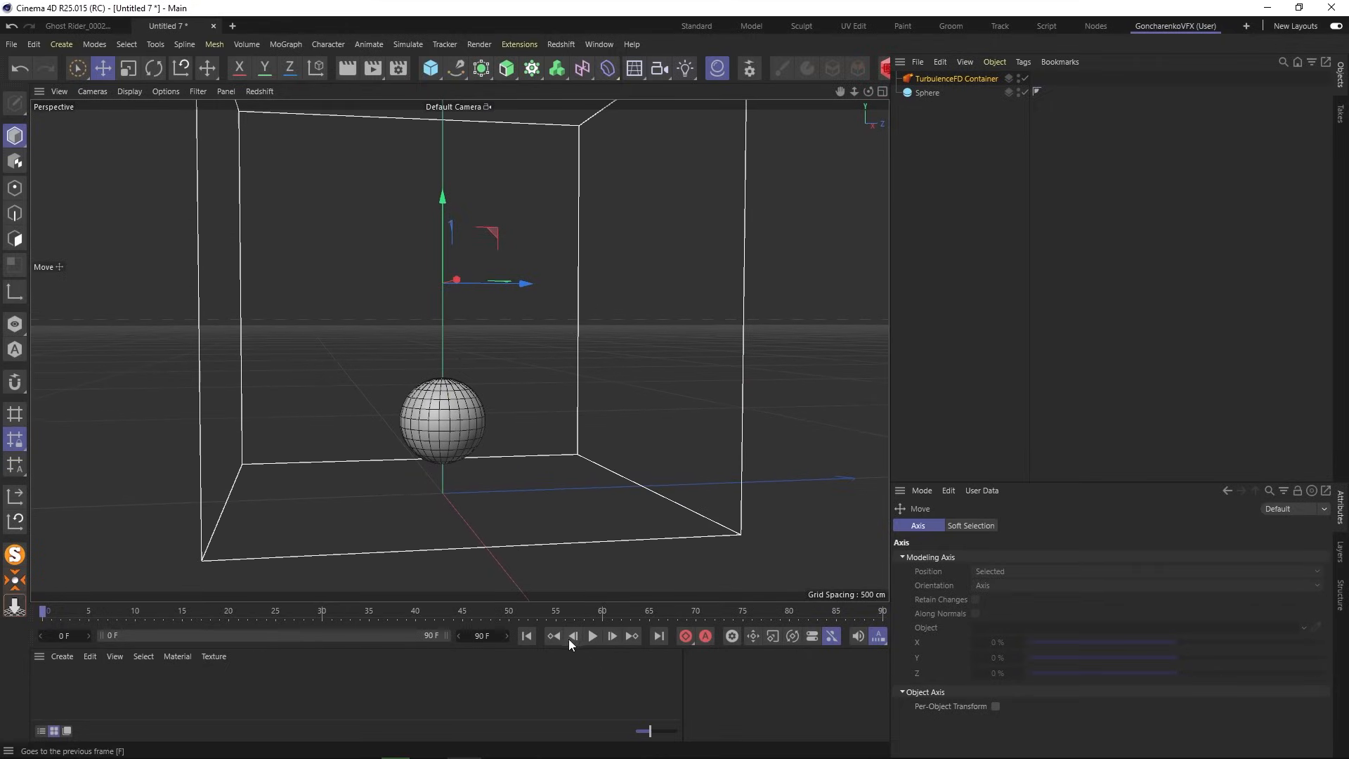
# - Attach a TurbulenceFD Emitter tag to the sphere and enlarge the Attributes panel
pyautogui.click(929, 93)
pyautogui.click(1025, 62)
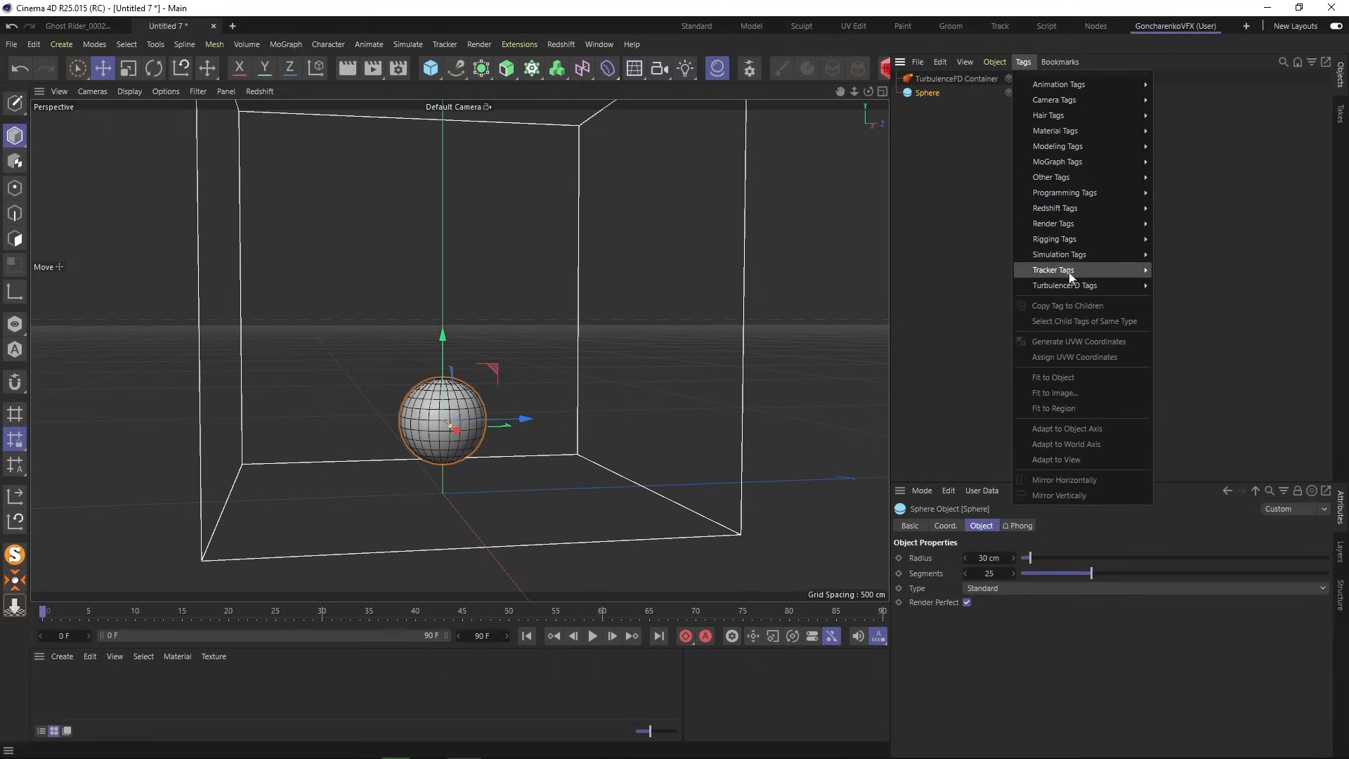
pyautogui.moveTo(1068, 286)
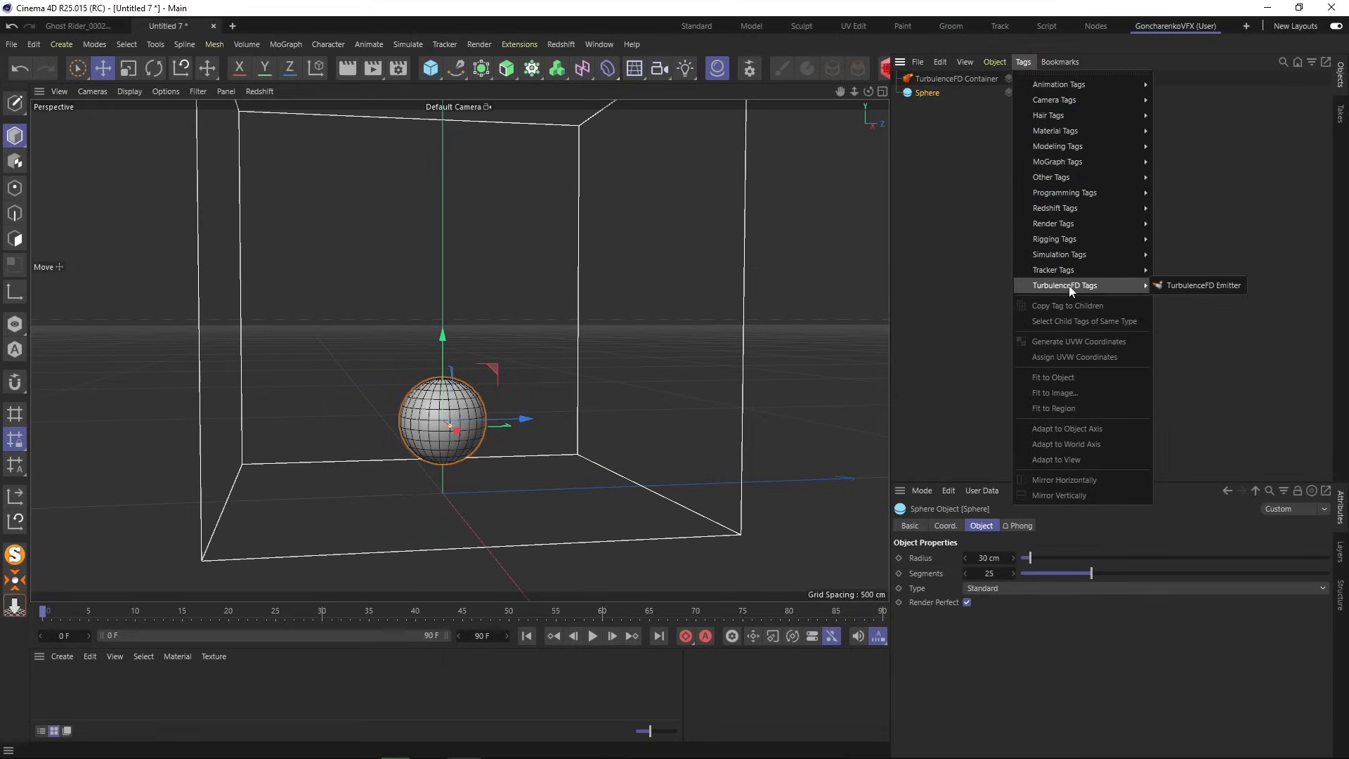
pyautogui.click(1205, 286)
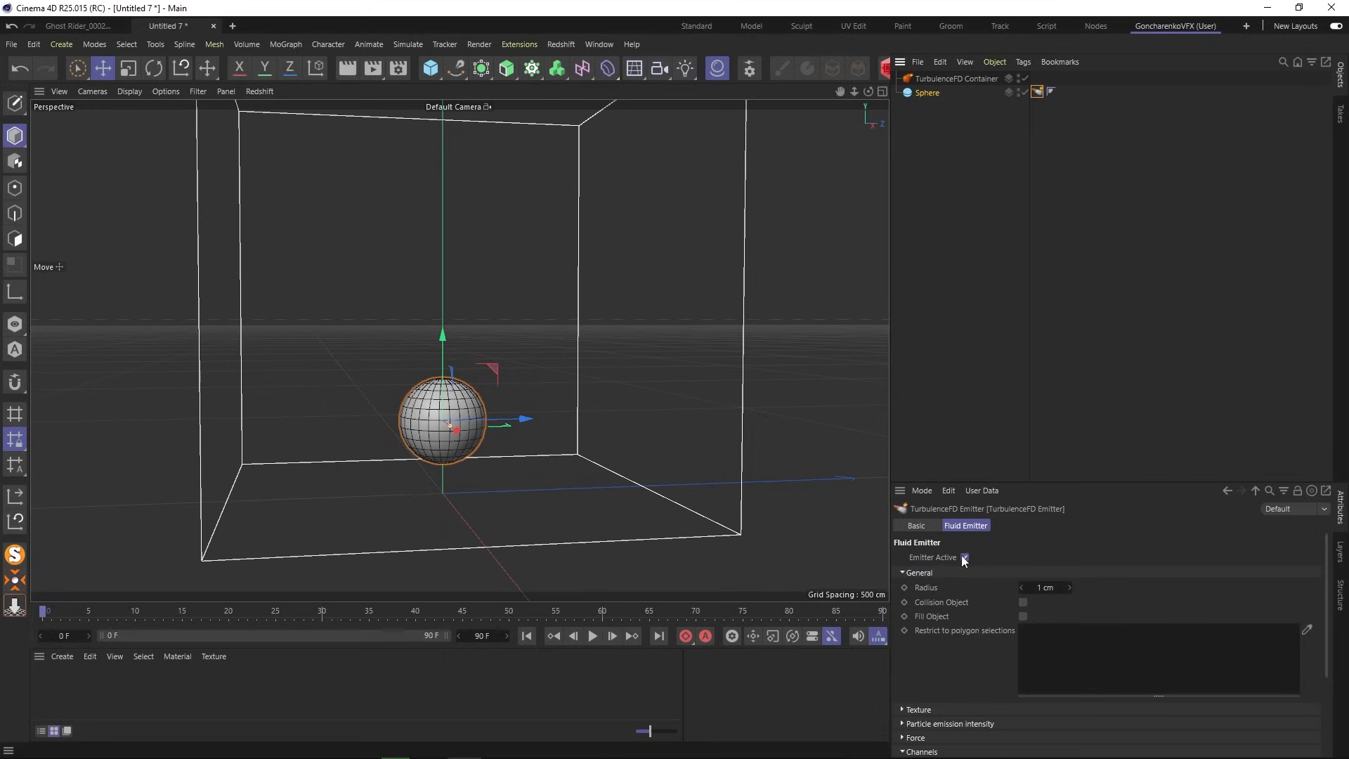
pyautogui.click(971, 288)
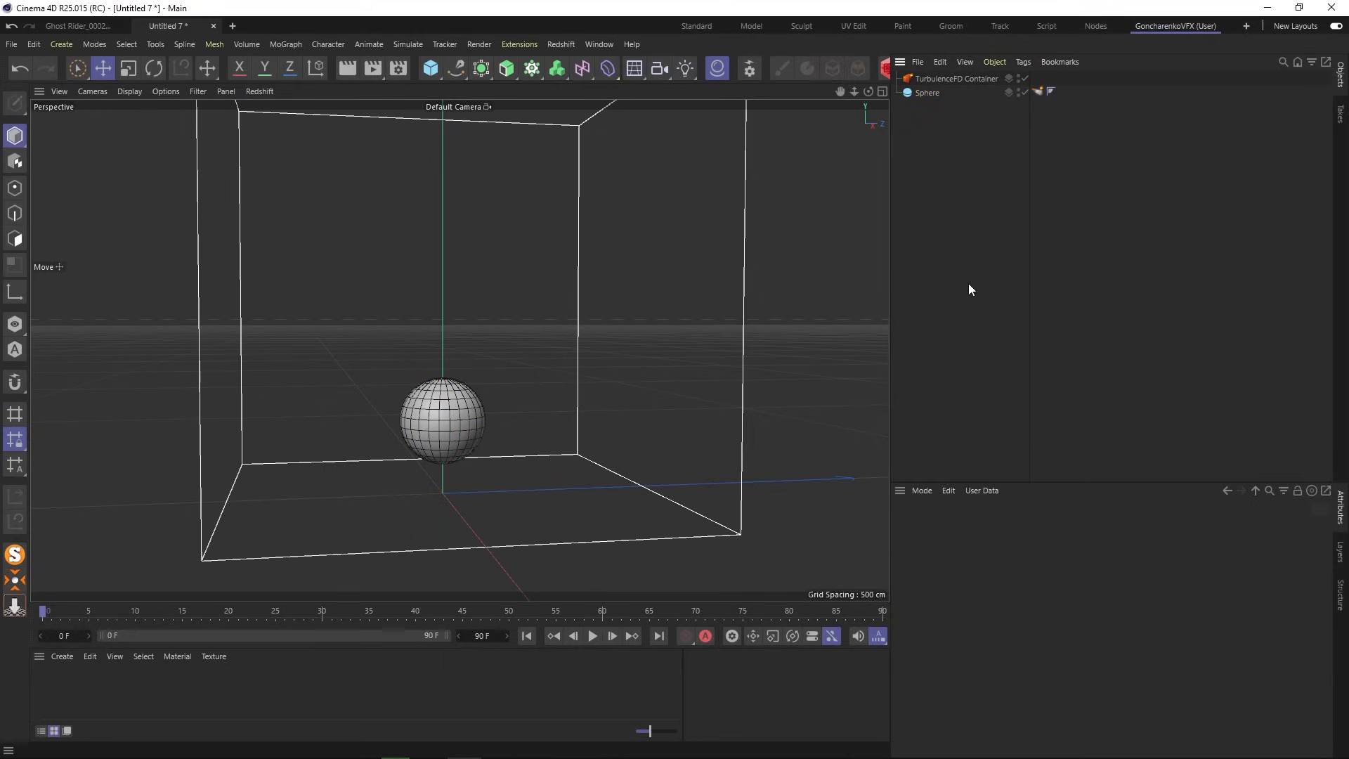
pyautogui.moveTo(1034, 483); pyautogui.dragTo(1038, 345)
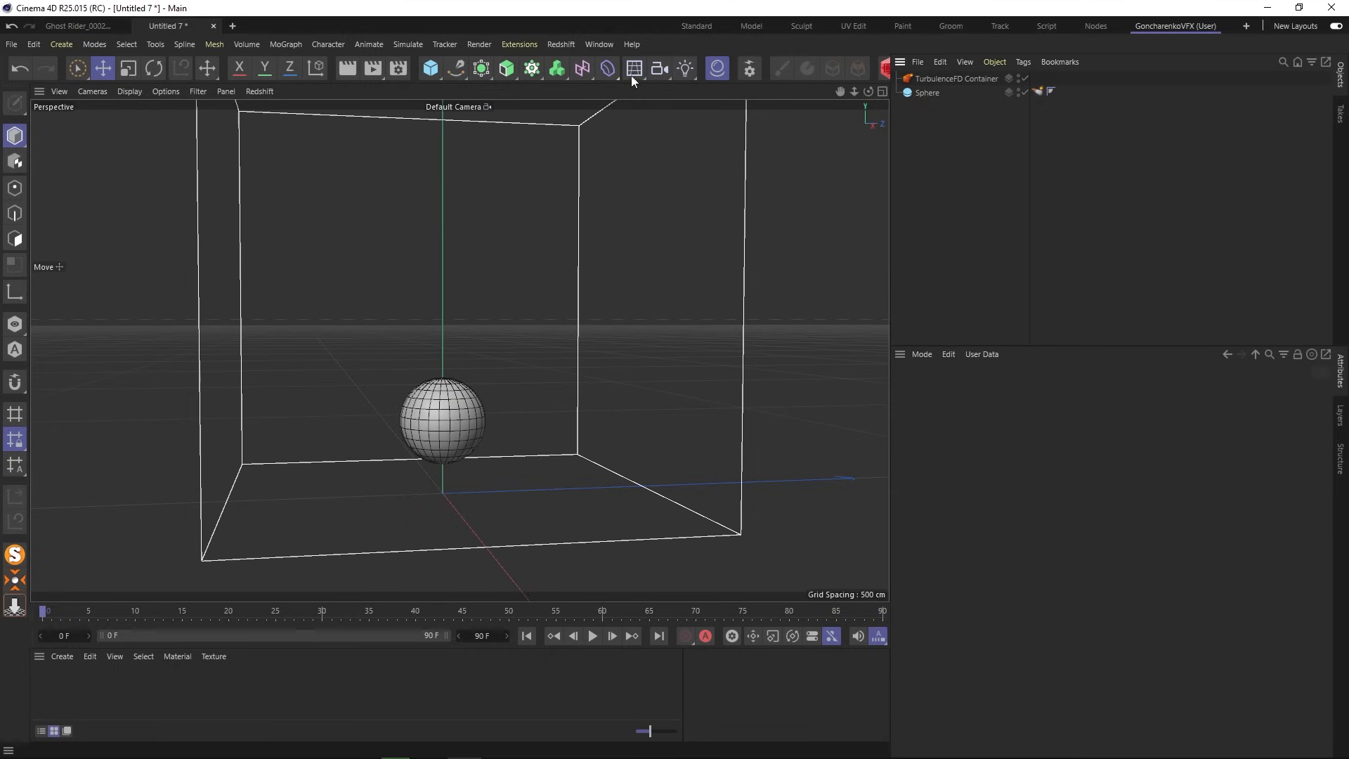
pyautogui.click(518, 45)
pyautogui.moveTo(592, 313)
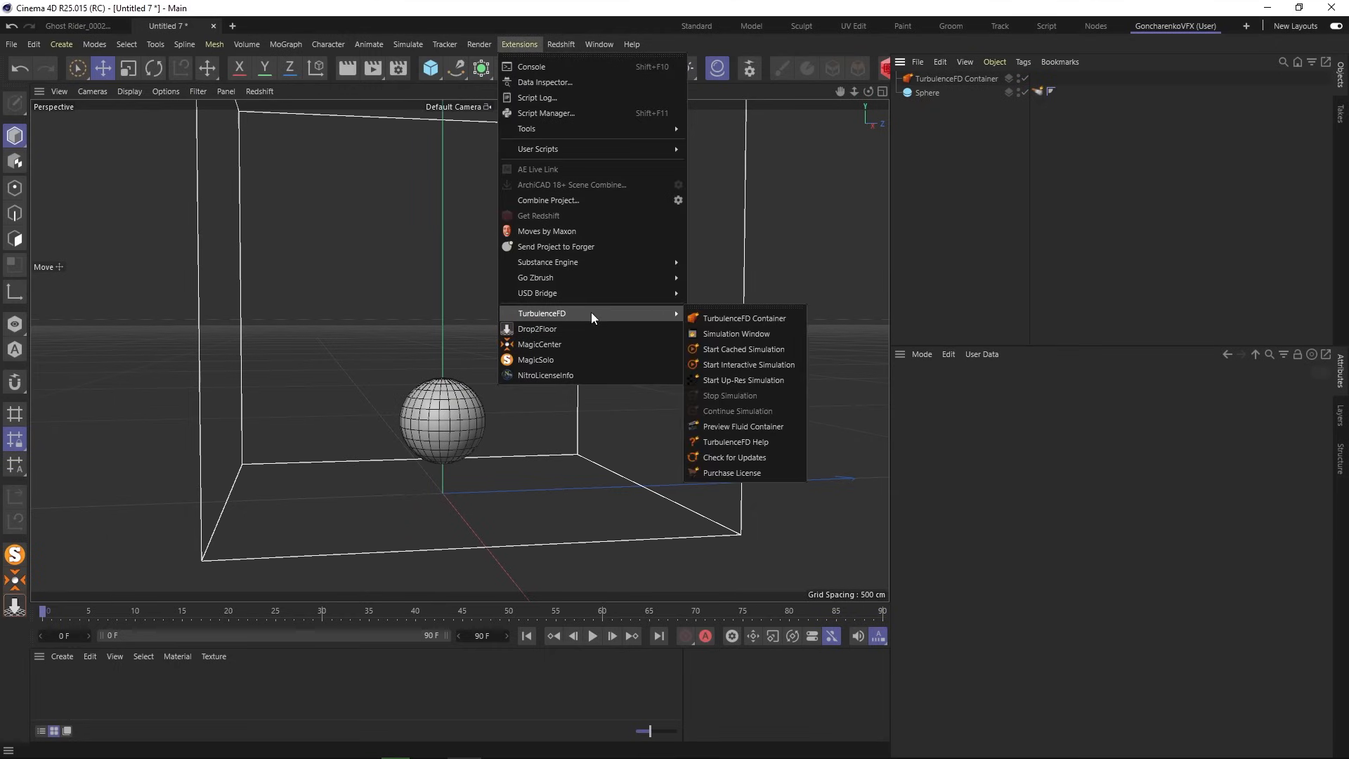
# - Paste the cache folder path into the container's Container settings
pyautogui.click(779, 335)
pyautogui.click(946, 79)
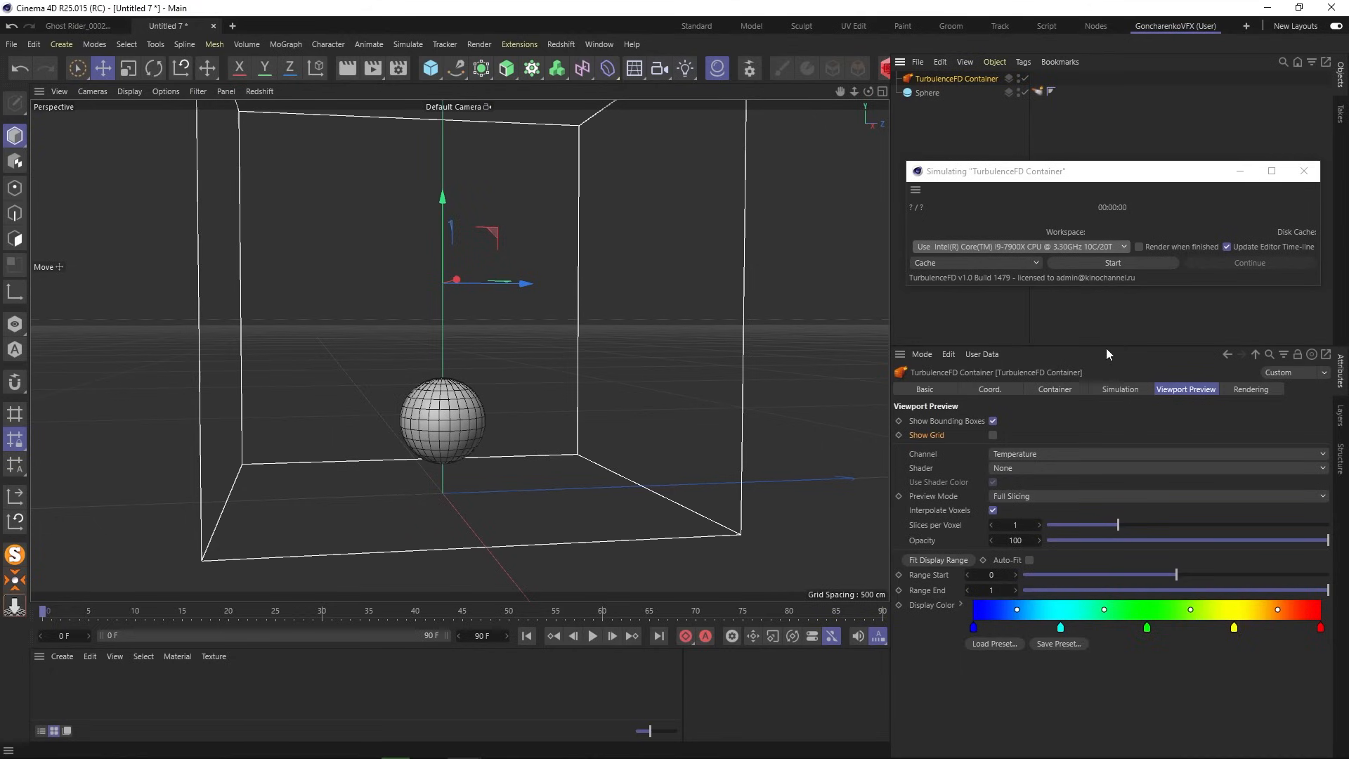
pyautogui.click(1069, 388)
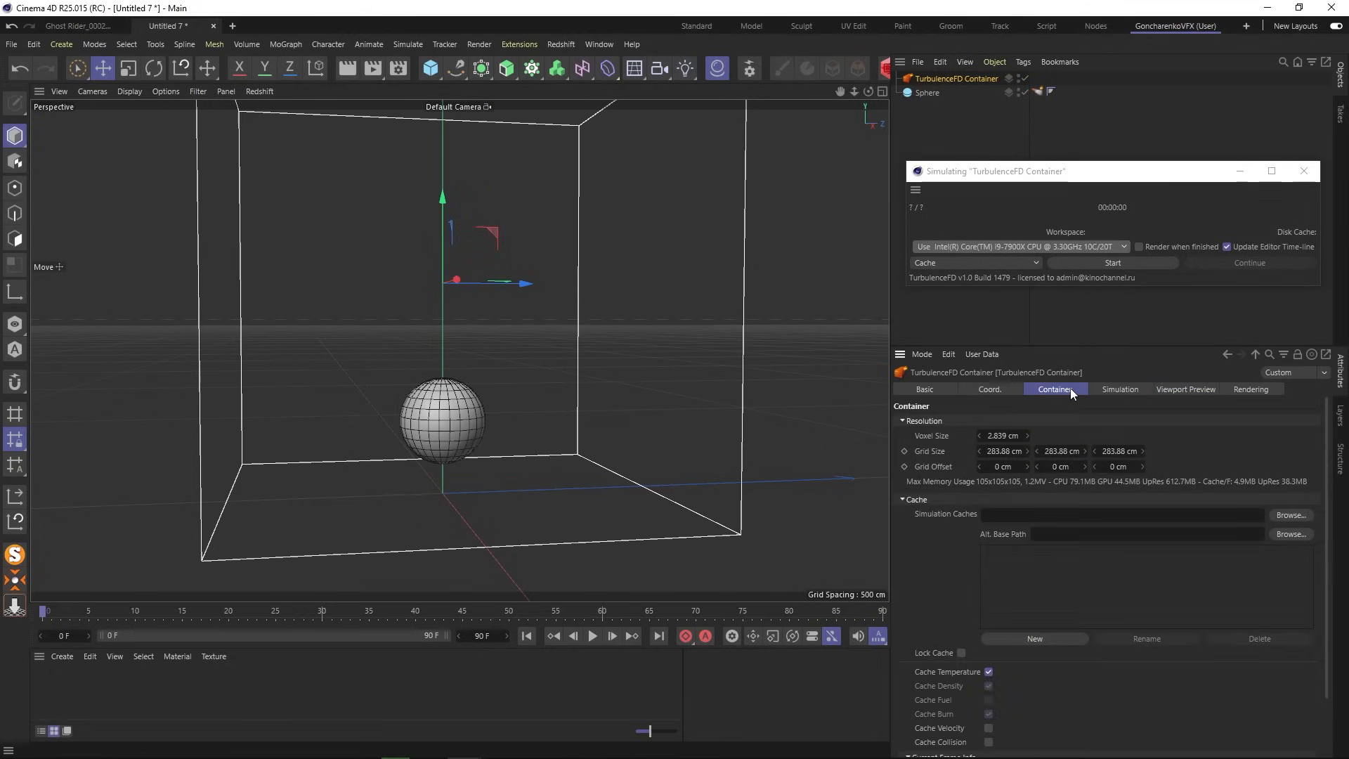
pyautogui.click(1171, 514)
pyautogui.write('\\\\KINOBROADCAST\\montage\\NLE 3\\CASH\\TurbulenceFD Cache')
pyautogui.click(951, 525)
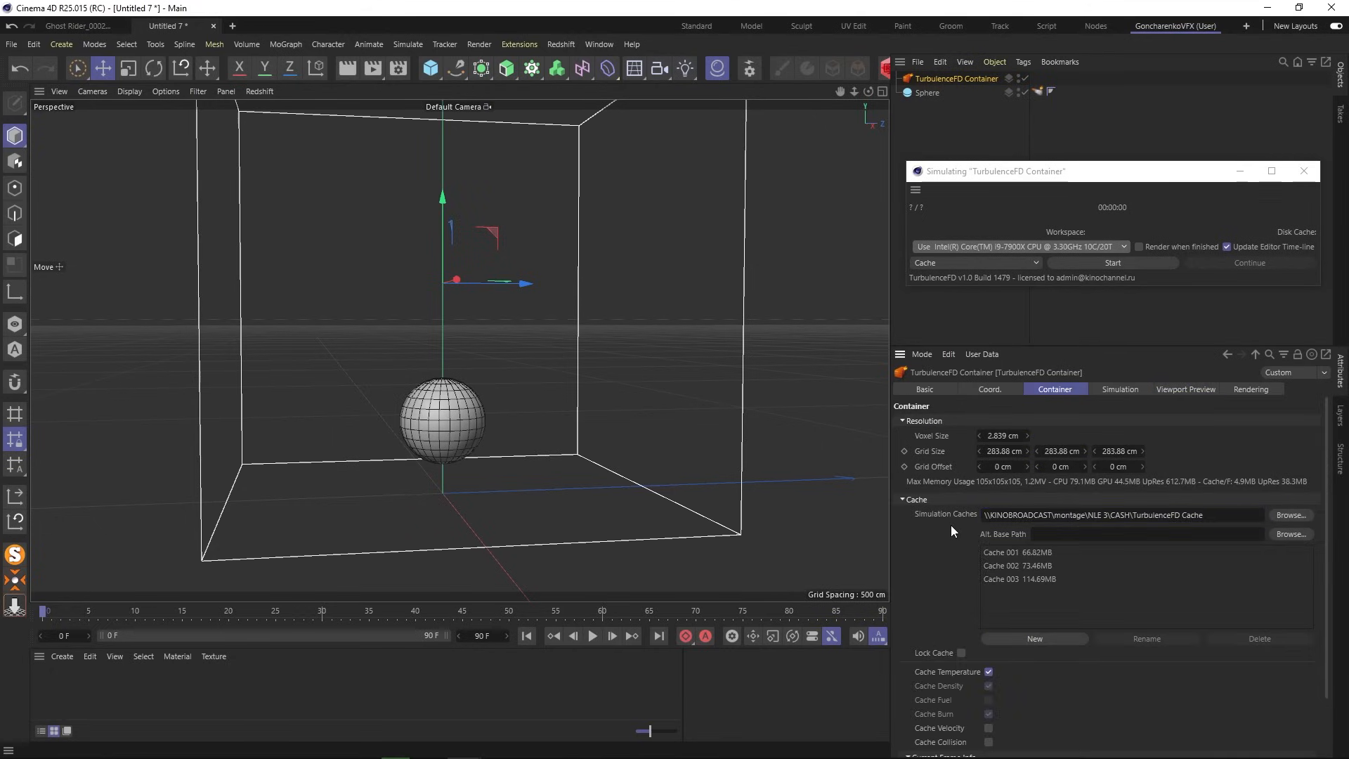
# - Create a new cache named 'Explanation' and run the simulation through frame 91
pyautogui.click(1052, 642)
pyautogui.click(1009, 593)
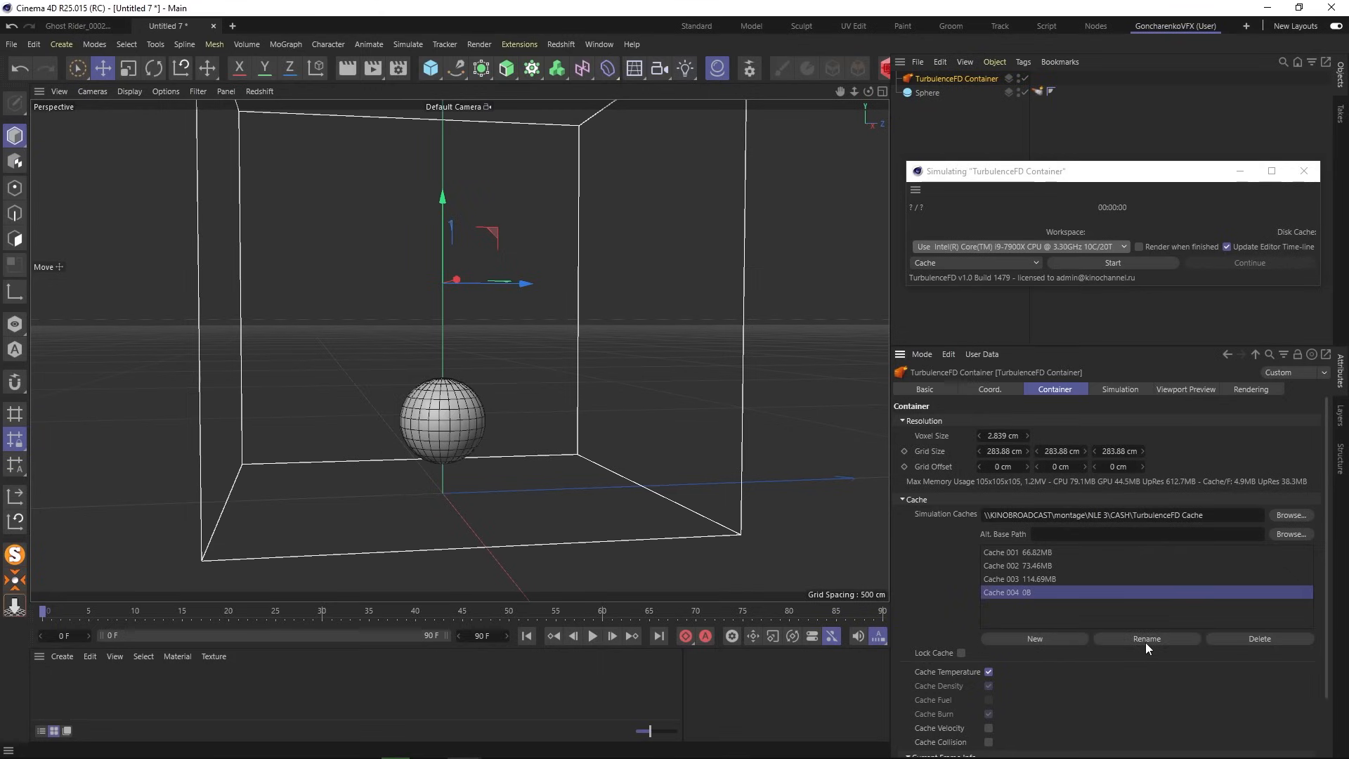
pyautogui.click(1145, 640)
pyautogui.write('E')
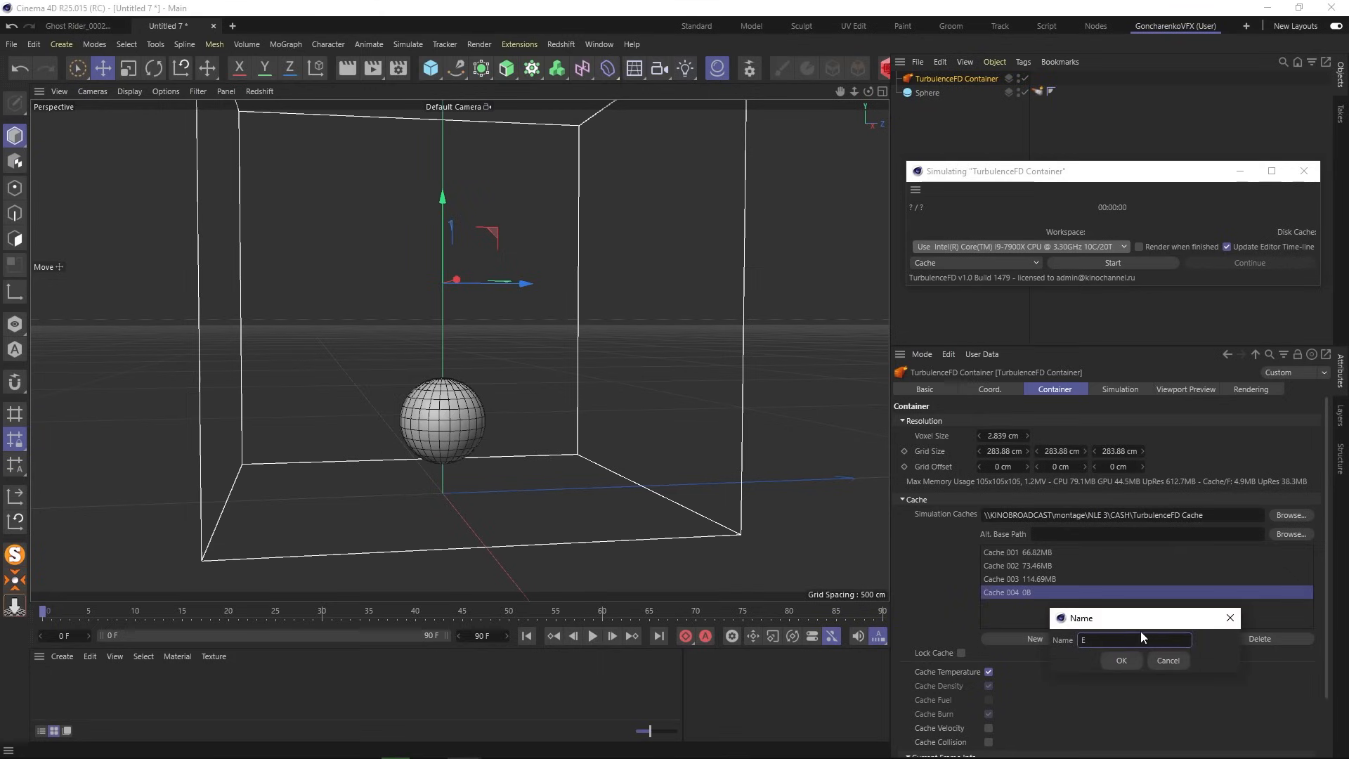
pyautogui.write('xplanation')
pyautogui.click(1124, 660)
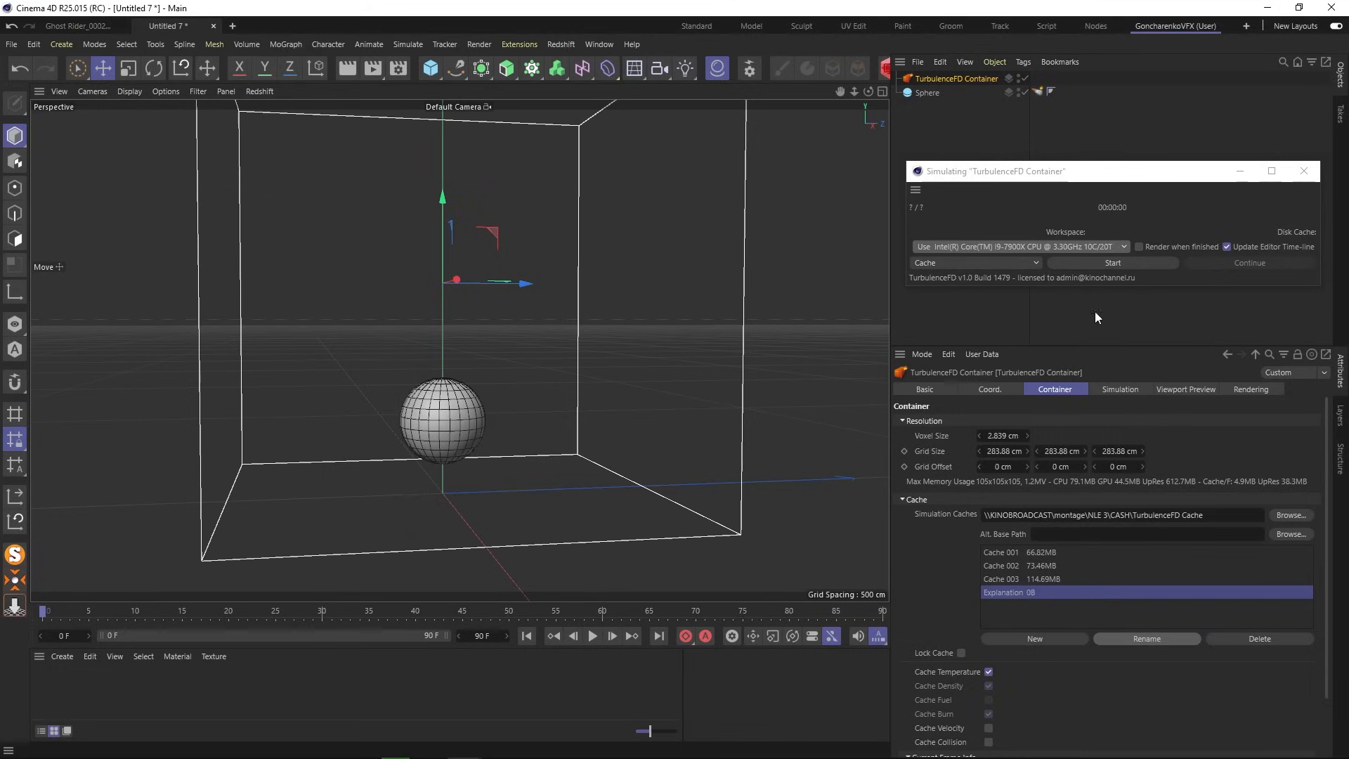
pyautogui.click(1135, 260)
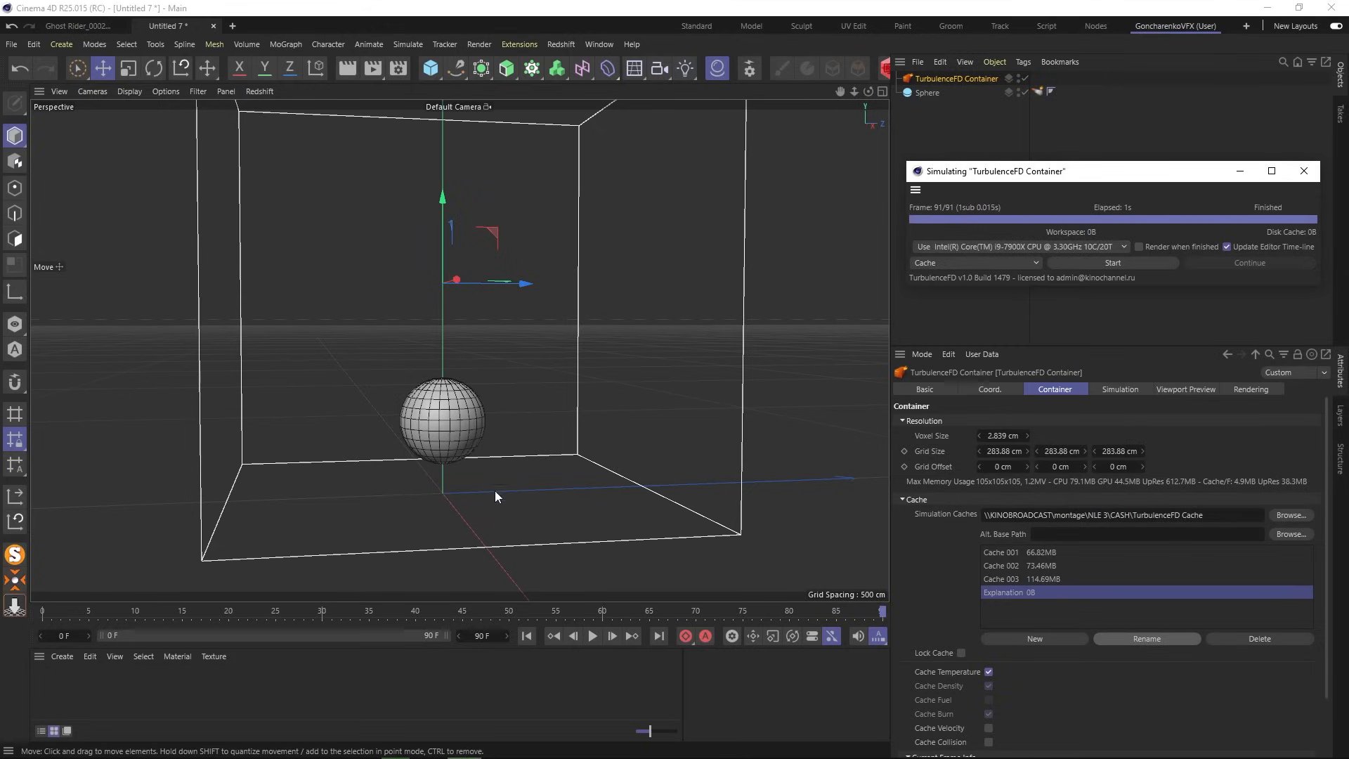
# - Set the emitter's Temperature Value to 1 and rerun the simulation, overwriting the cache
pyautogui.moveTo(980, 171); pyautogui.dragTo(982, 157)
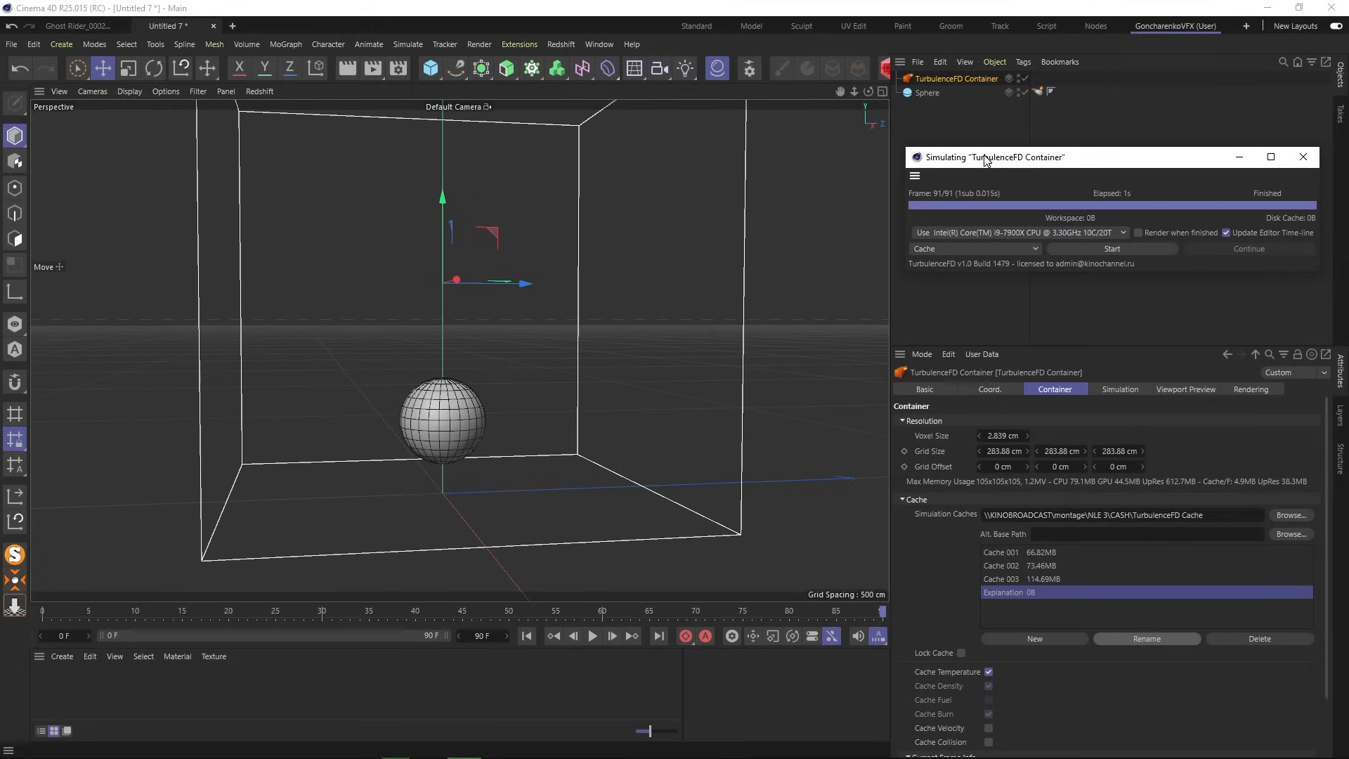
pyautogui.click(1037, 91)
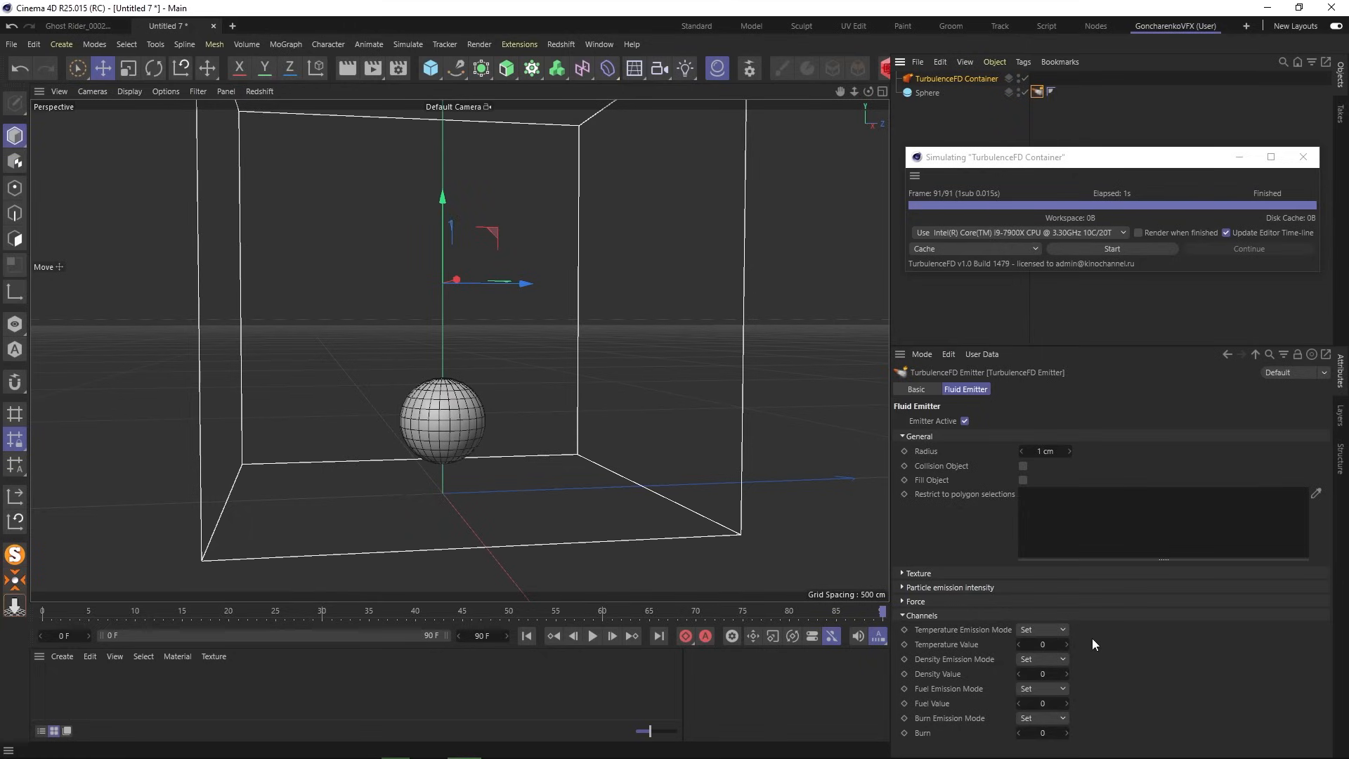
pyautogui.click(1044, 644)
pyautogui.press('Return')
pyautogui.click(1118, 248)
pyautogui.click(781, 377)
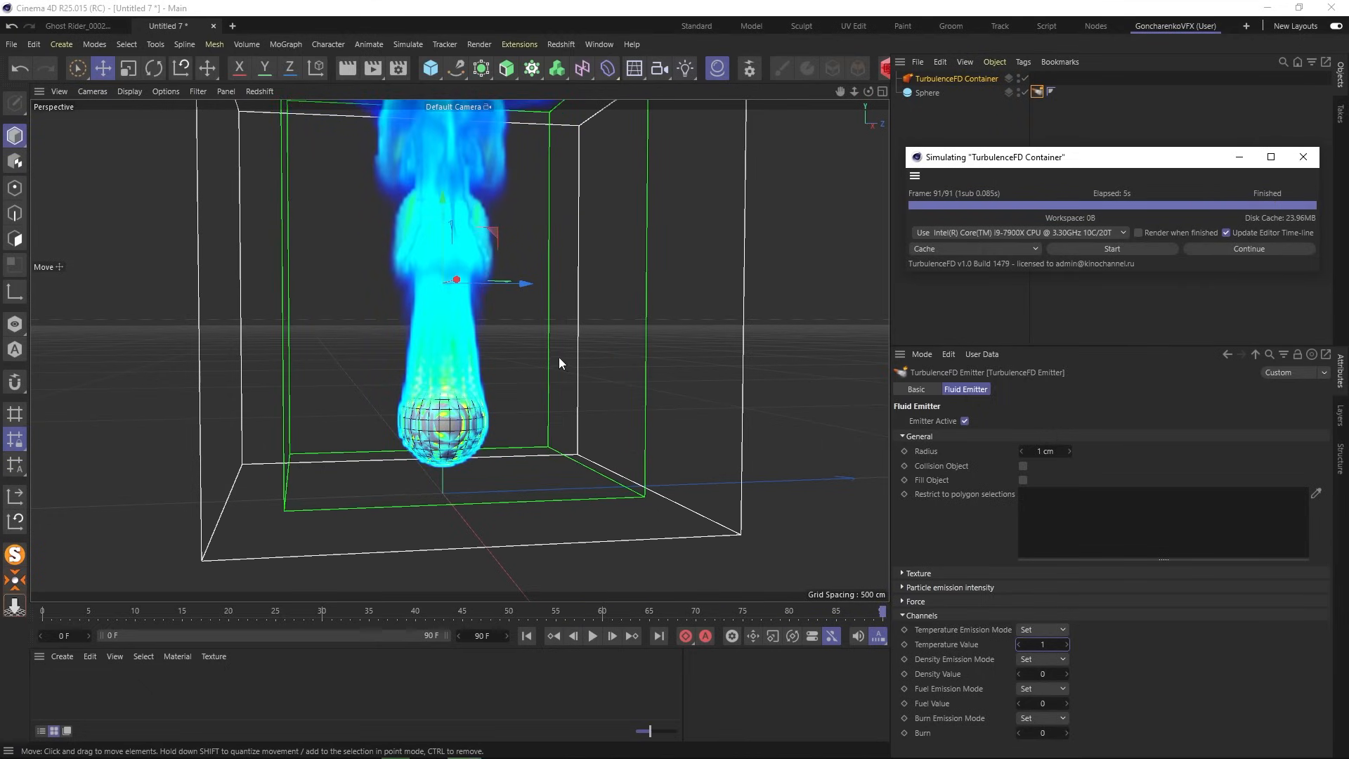
# - Play the cached fire from the start and stop at frame 66
pyautogui.keyDown('alt'); pyautogui.moveTo(559, 357); pyautogui.dragTo(568, 427, button='middle'); pyautogui.keyUp('alt')
pyautogui.scroll(1, 505, 460)
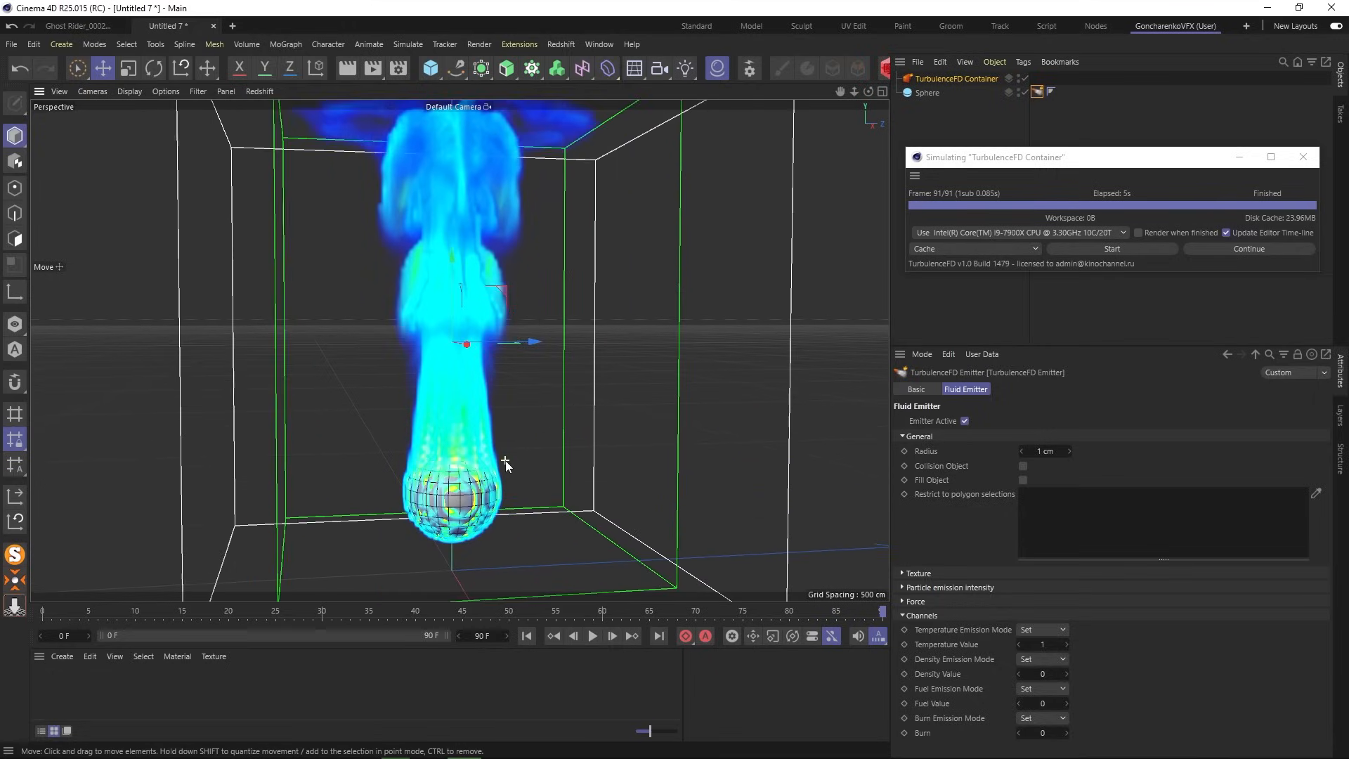
pyautogui.click(526, 636)
pyautogui.click(592, 636)
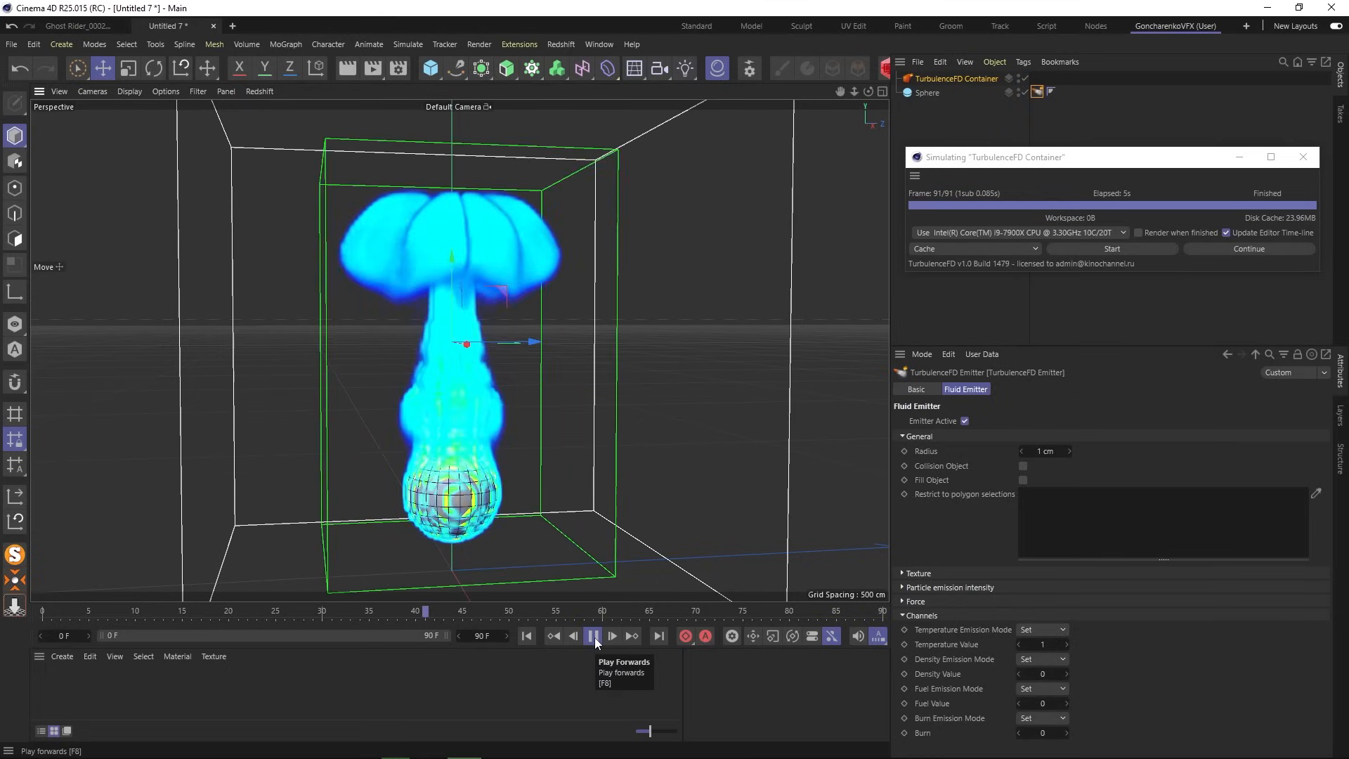
pyautogui.click(594, 638)
pyautogui.keyDown('alt'); pyautogui.moveTo(453, 455); pyautogui.dragTo(427, 382); pyautogui.keyUp('alt')
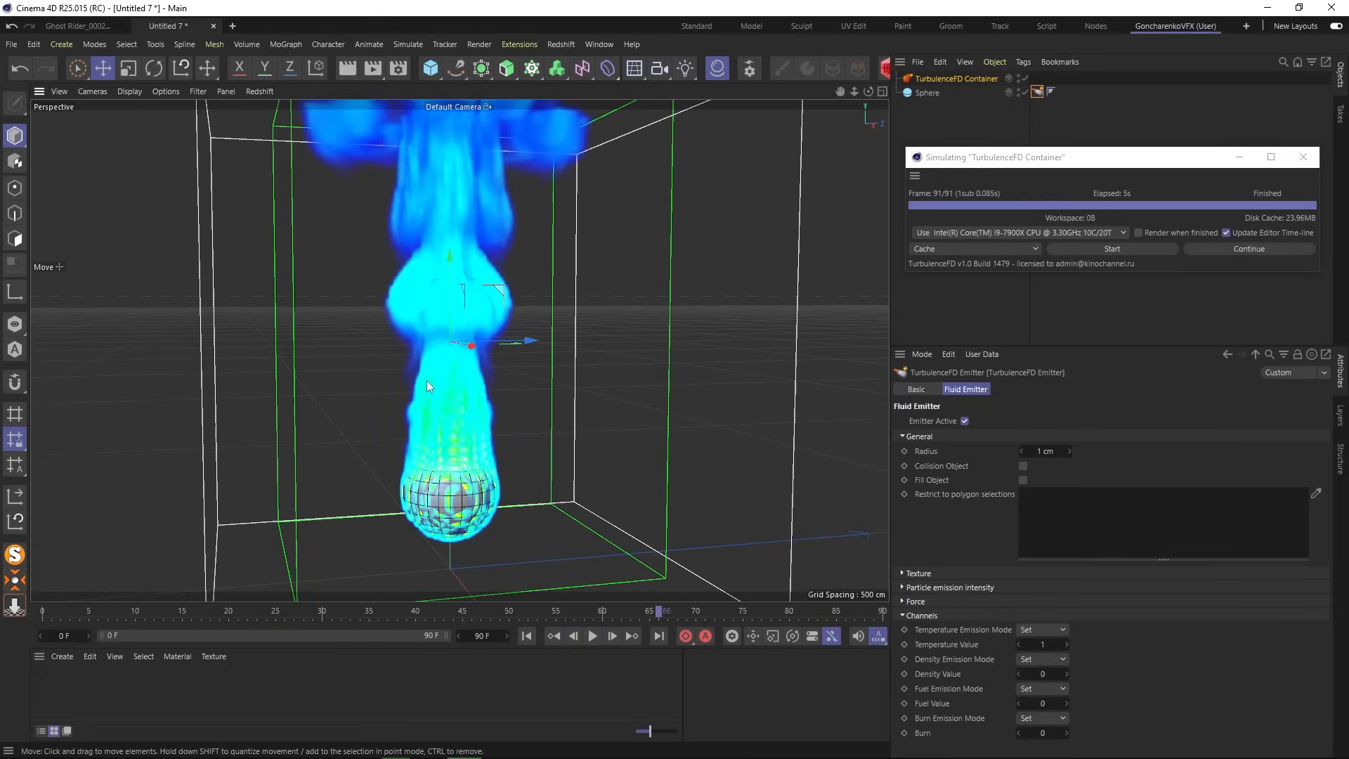
# - Preview the fire in Render View, then open Render Settings
pyautogui.click(352, 69)
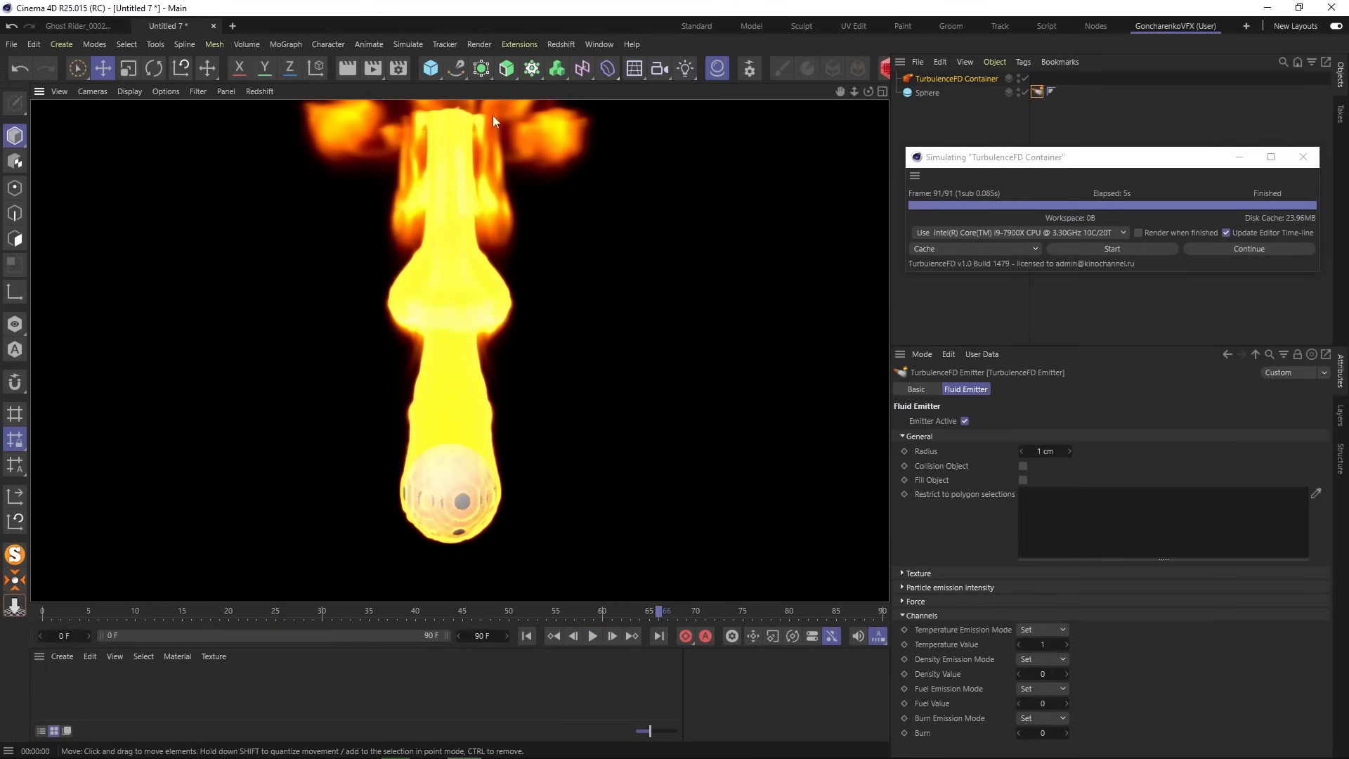
pyautogui.click(922, 124)
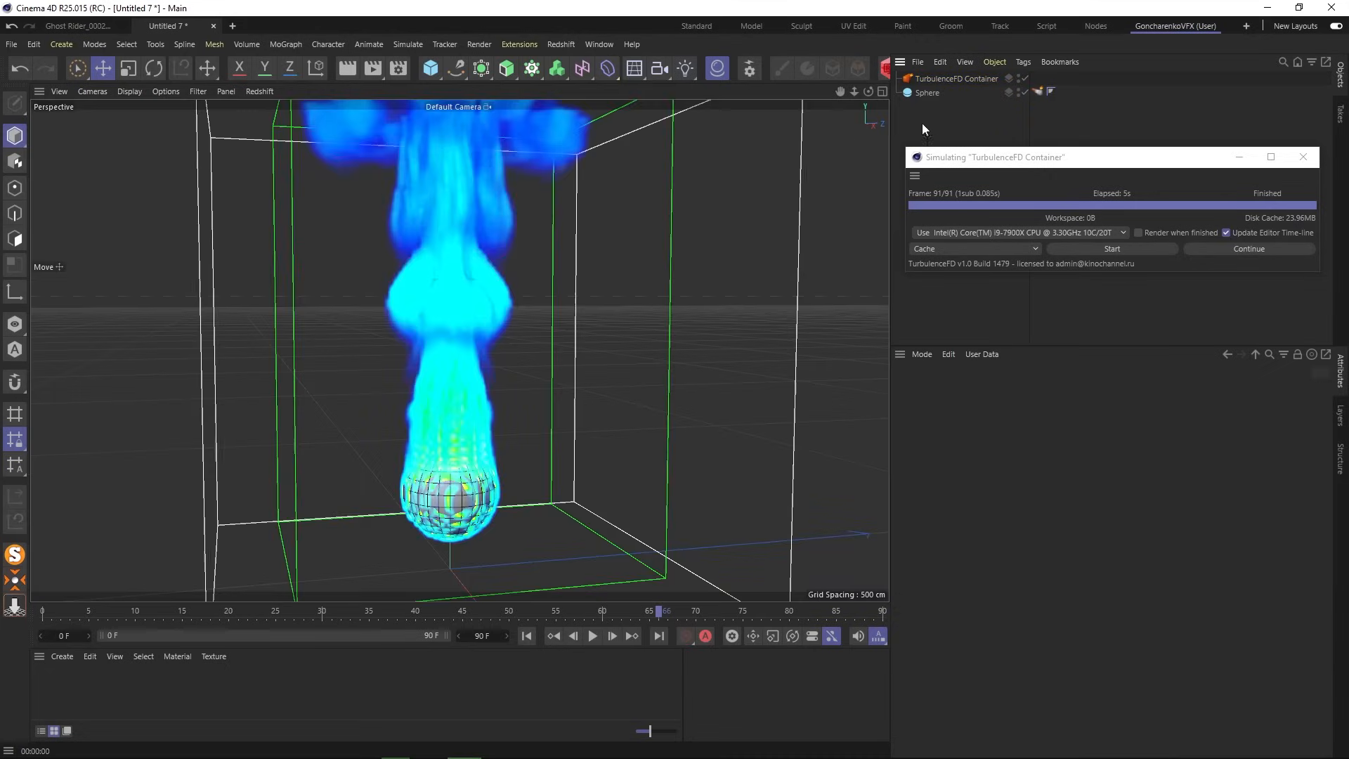
pyautogui.click(399, 71)
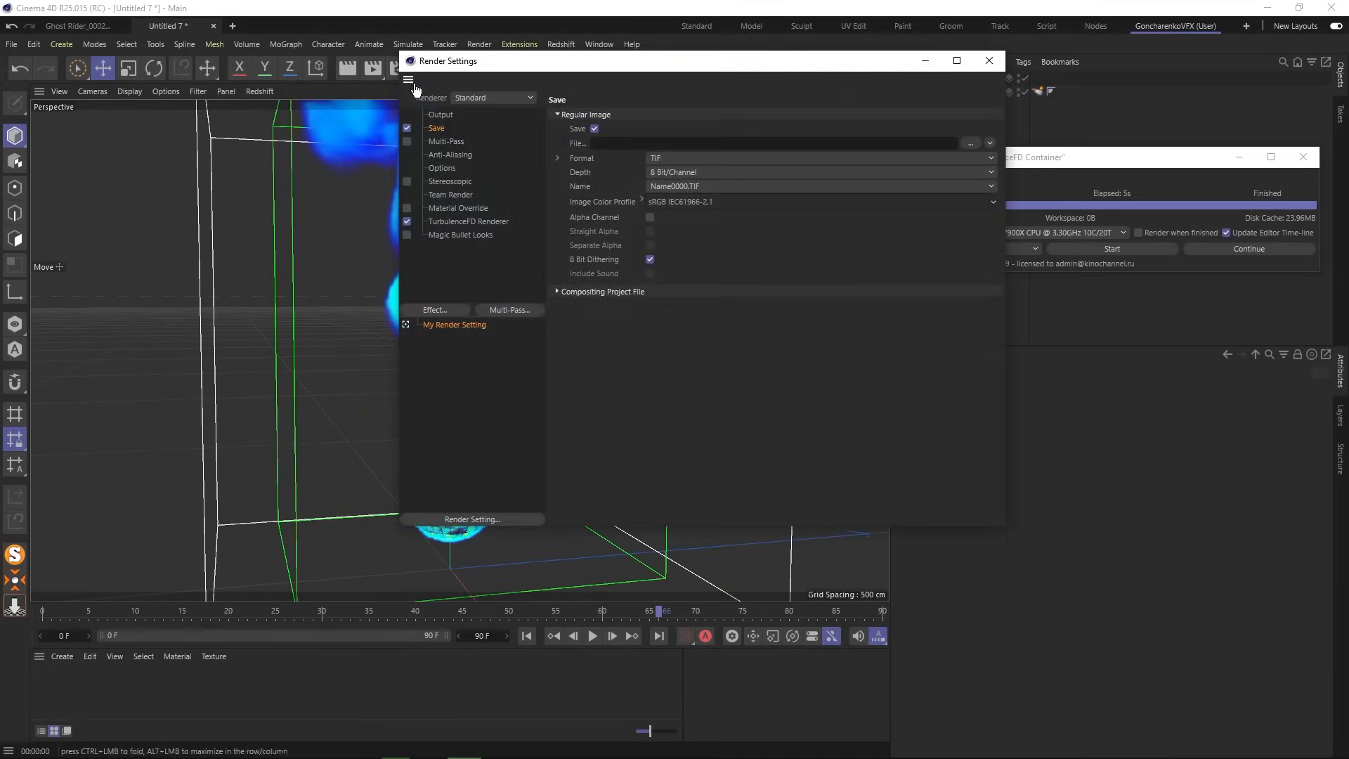
# - Review the TurbulenceFD Renderer page in Render Settings, then close the dialog
pyautogui.click(441, 221)
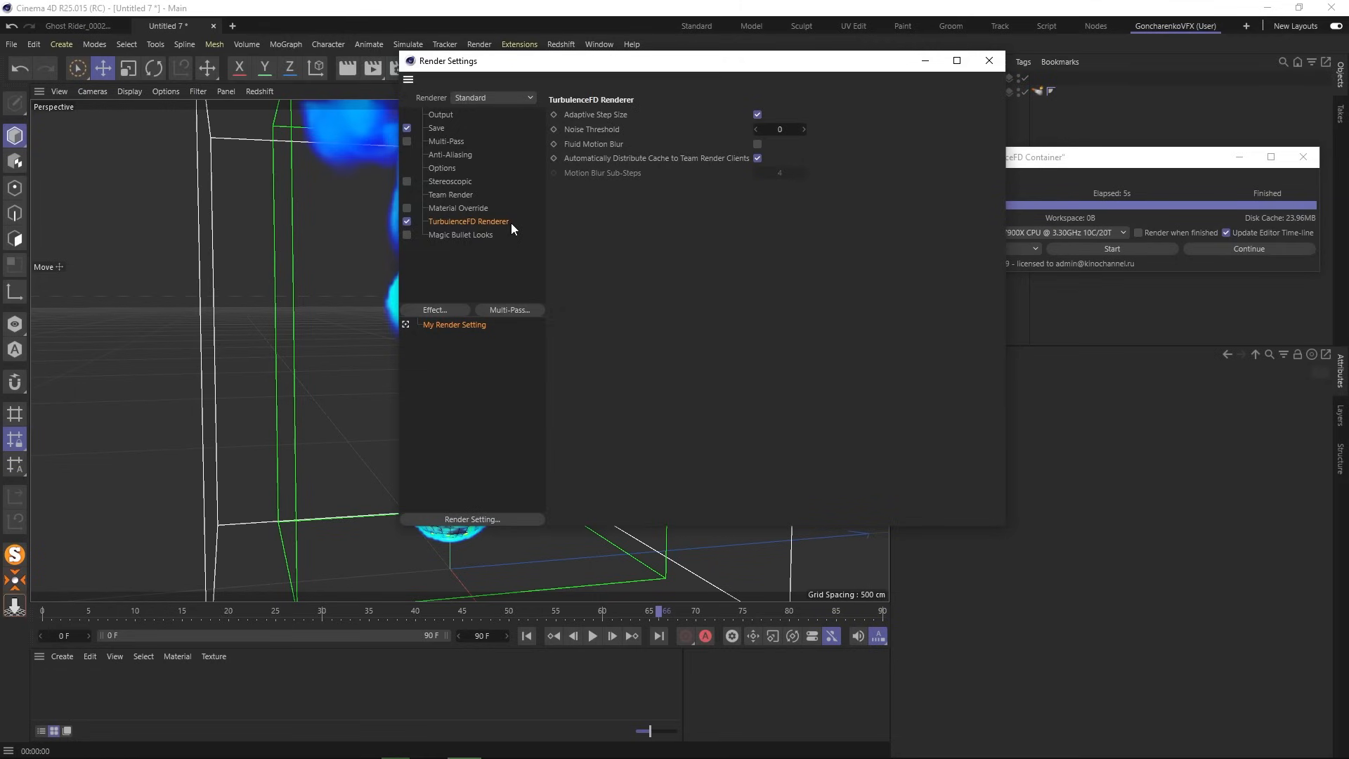
pyautogui.click(989, 60)
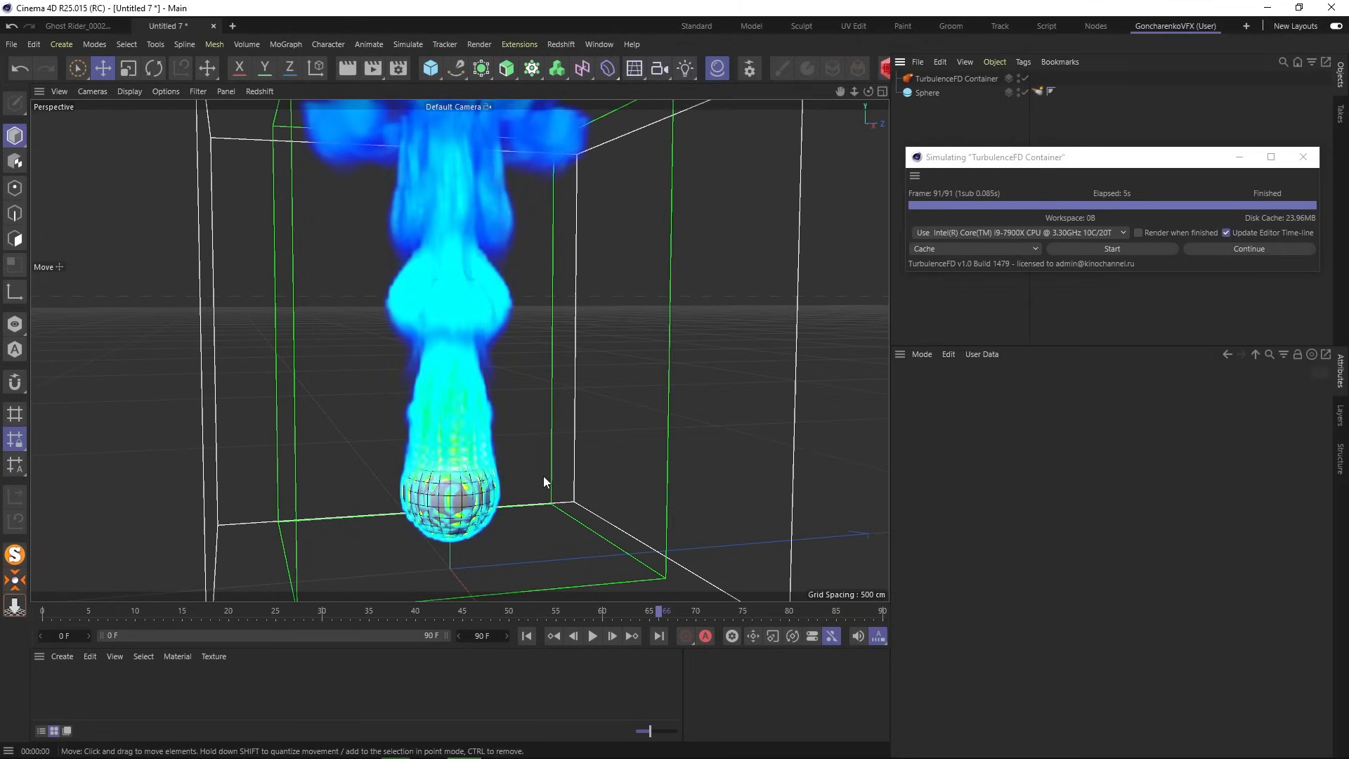
# - Render-preview the single-container fire, then drag the TURBULENCE FD.c4d window onscreen
pyautogui.click(1037, 91)
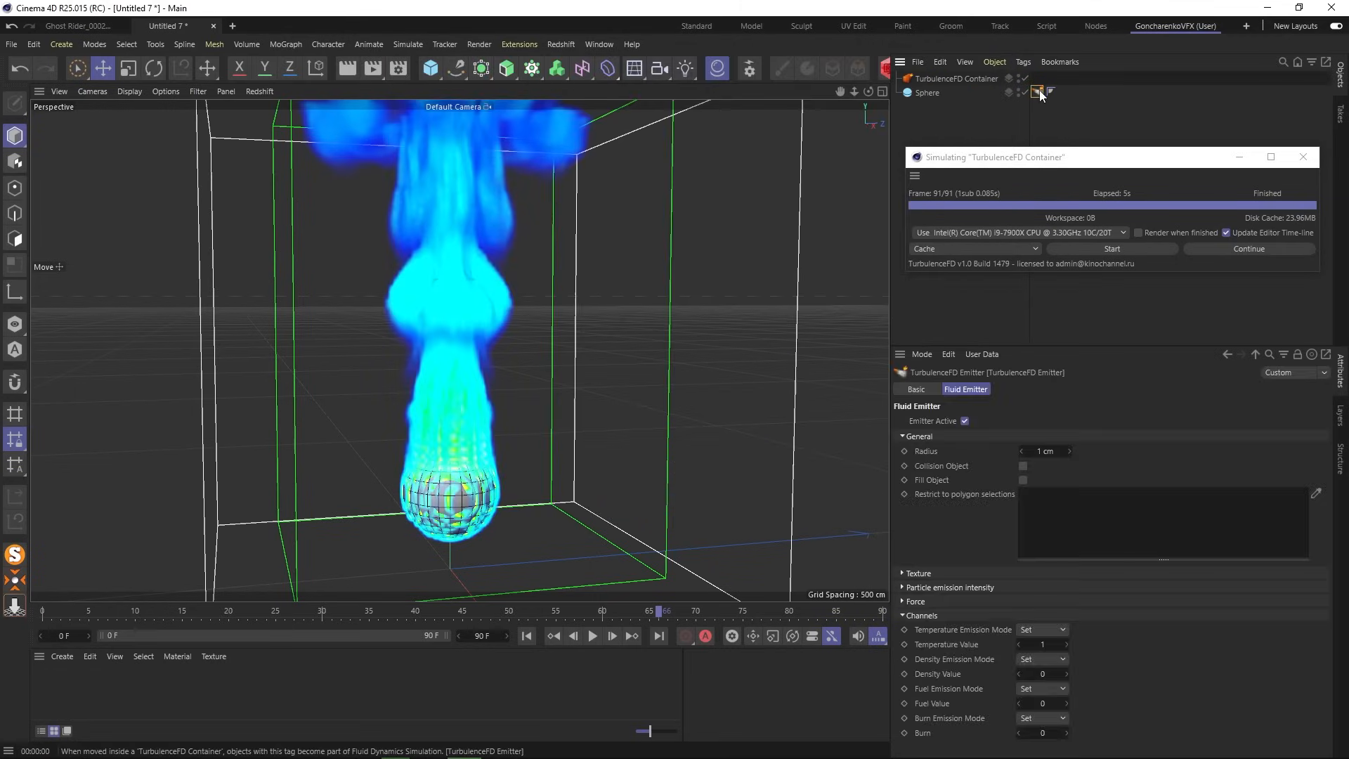
pyautogui.moveTo(1037, 158); pyautogui.dragTo(1037, 141)
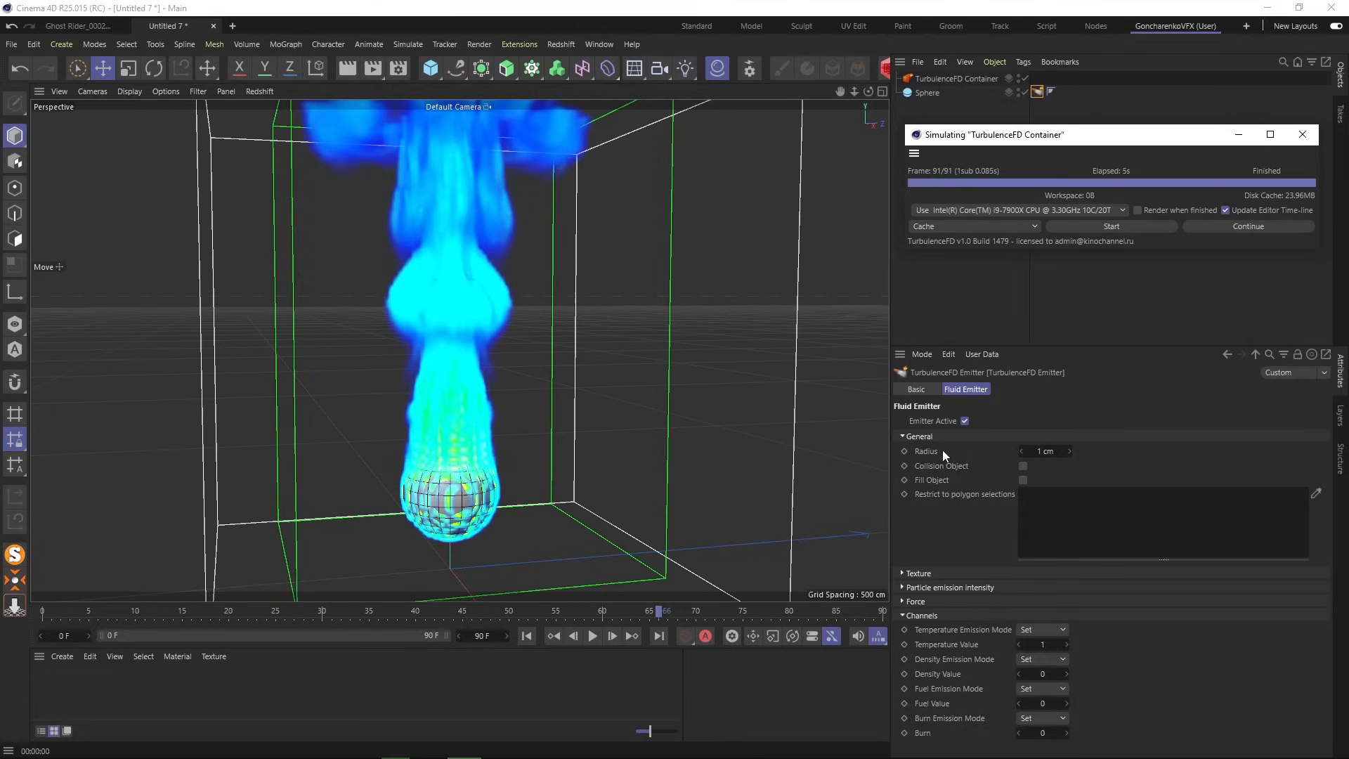
pyautogui.click(346, 69)
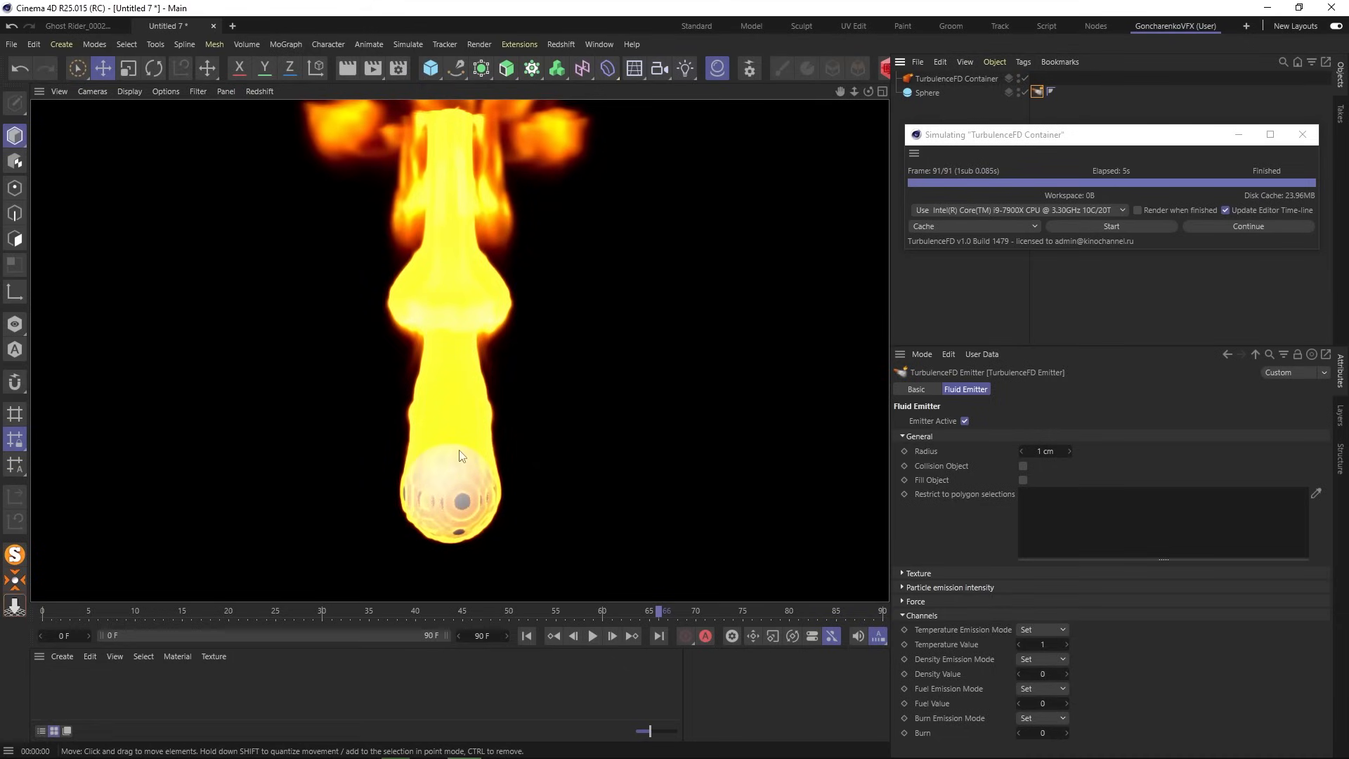
pyautogui.click(923, 271)
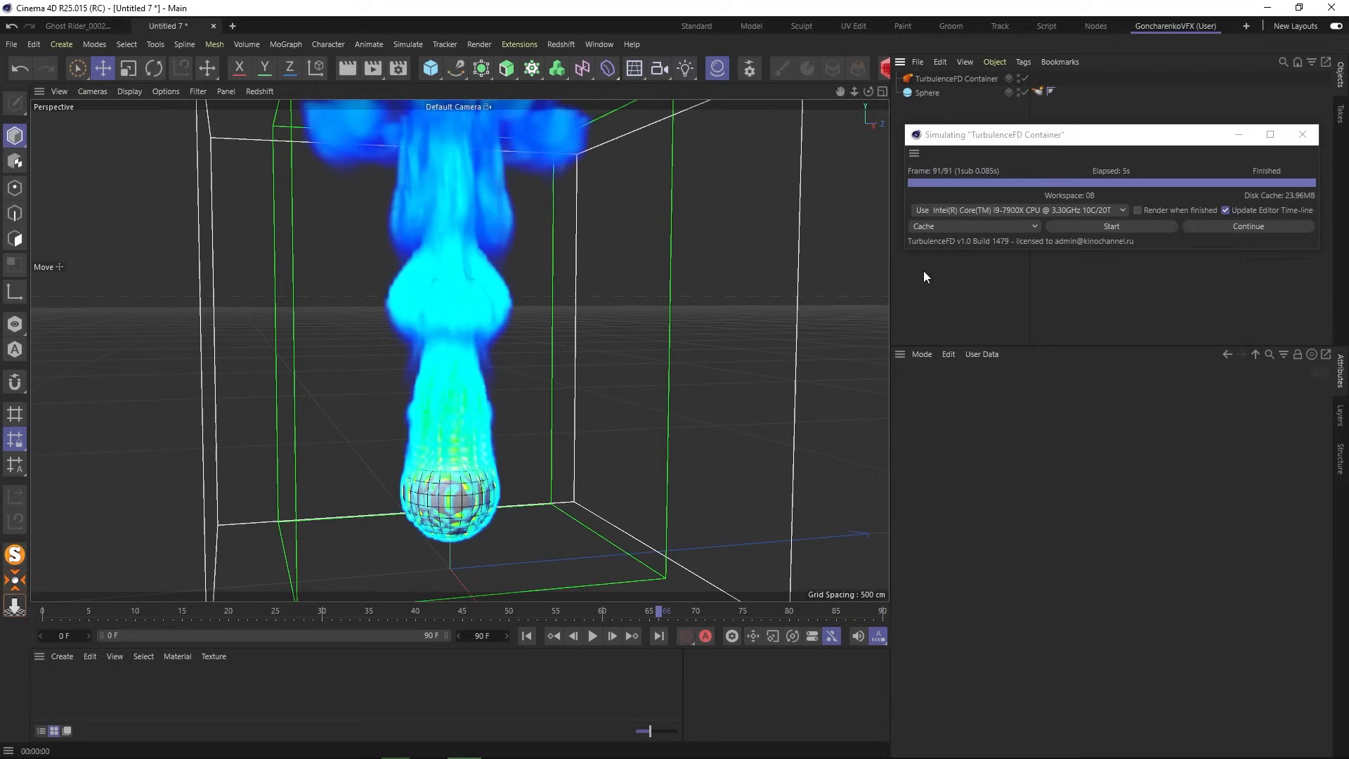
pyautogui.moveTo(0, 28); pyautogui.dragTo(1059, 26)
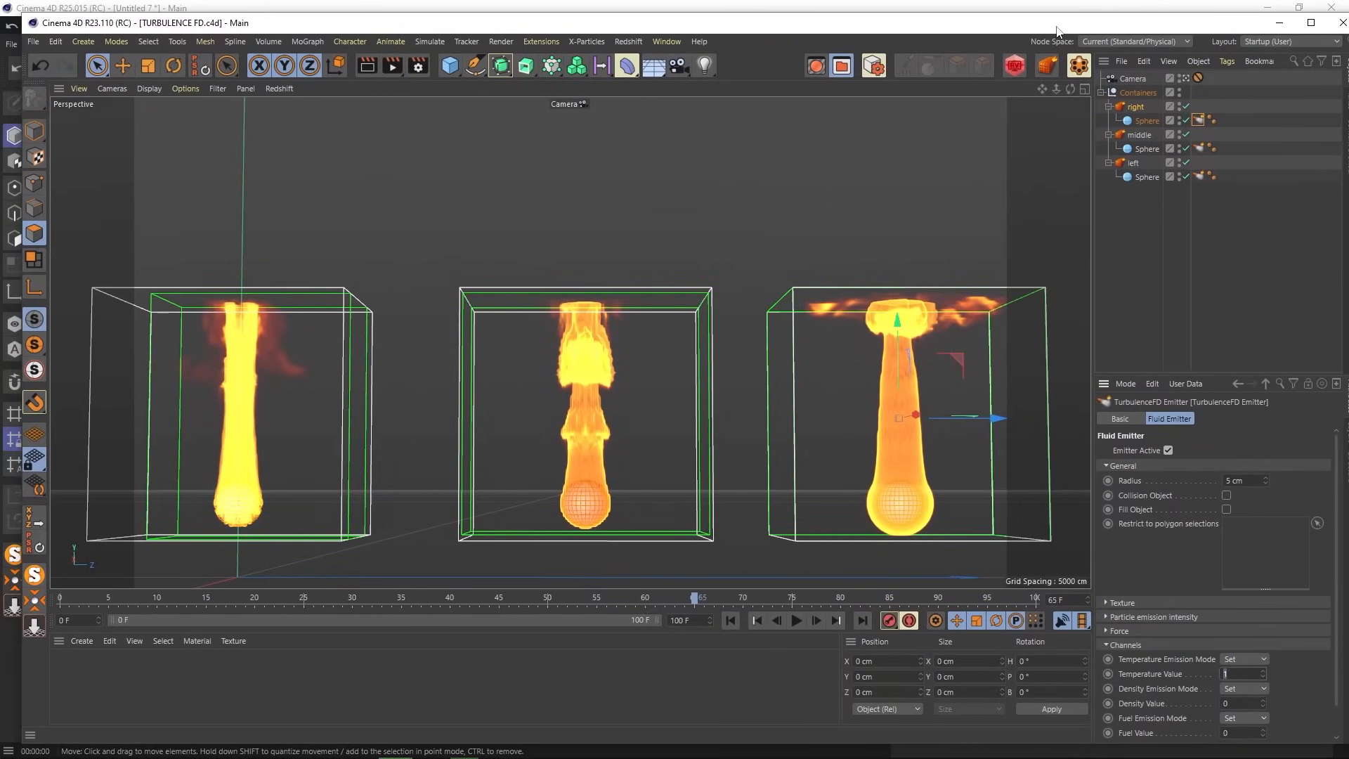
# - Maximize the TURBULENCE FD window, play the three fires from 0 to frame 73, and render
pyautogui.doubleClick(1058, 27)
pyautogui.click(717, 630)
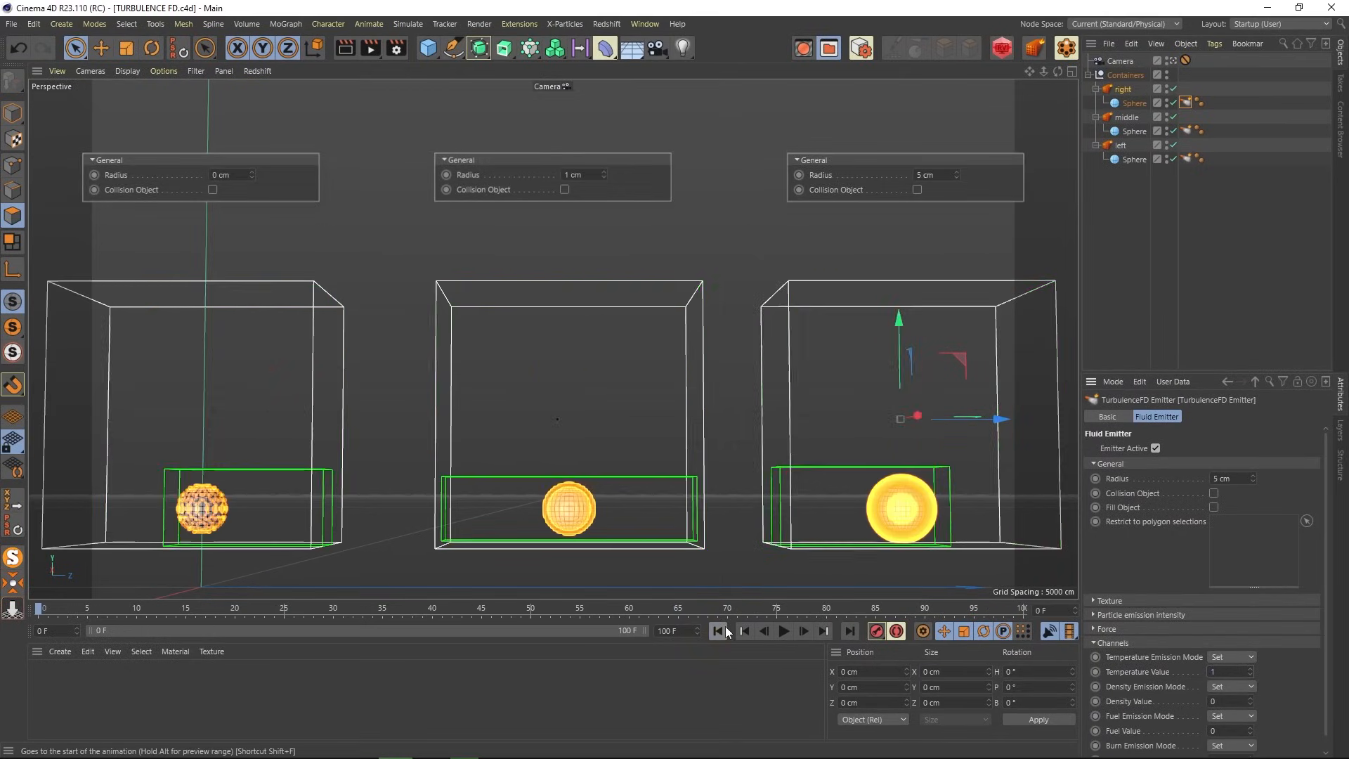
pyautogui.click(1138, 212)
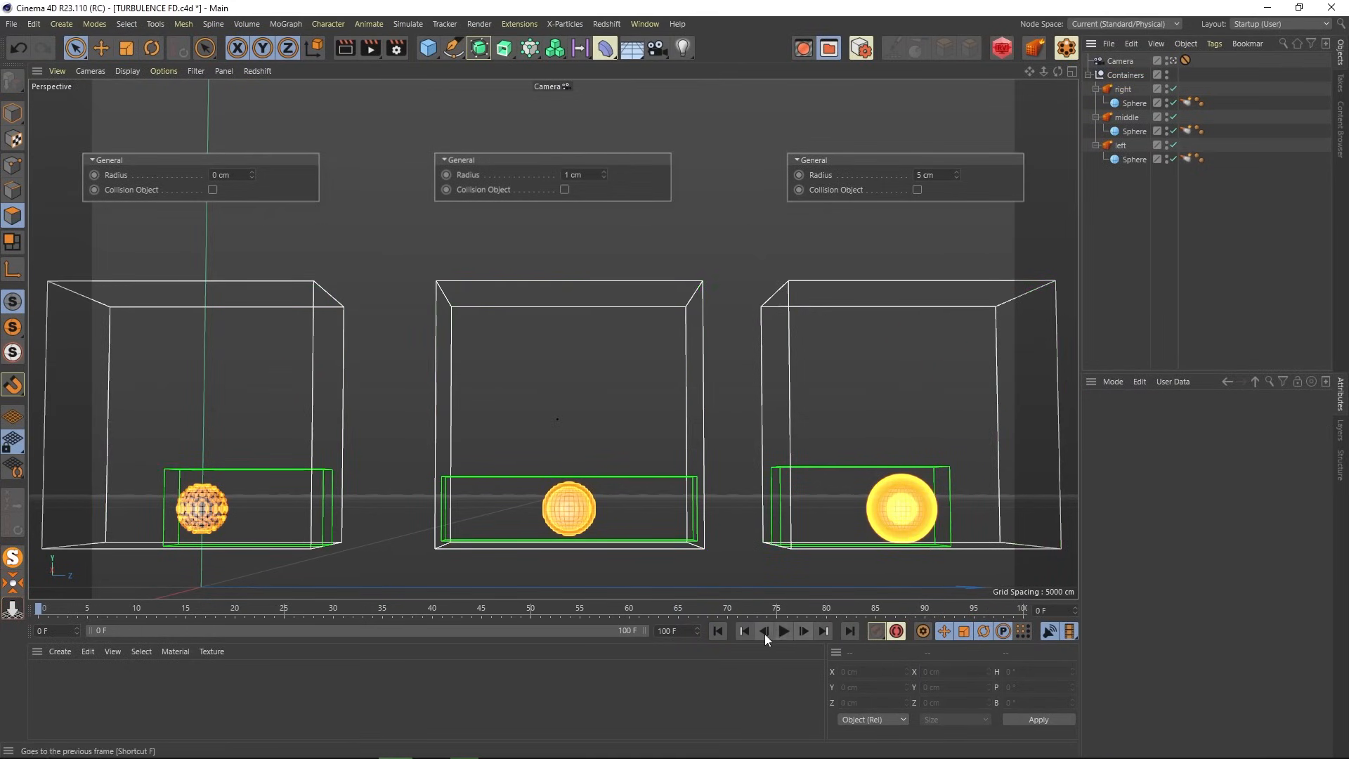
pyautogui.click(783, 631)
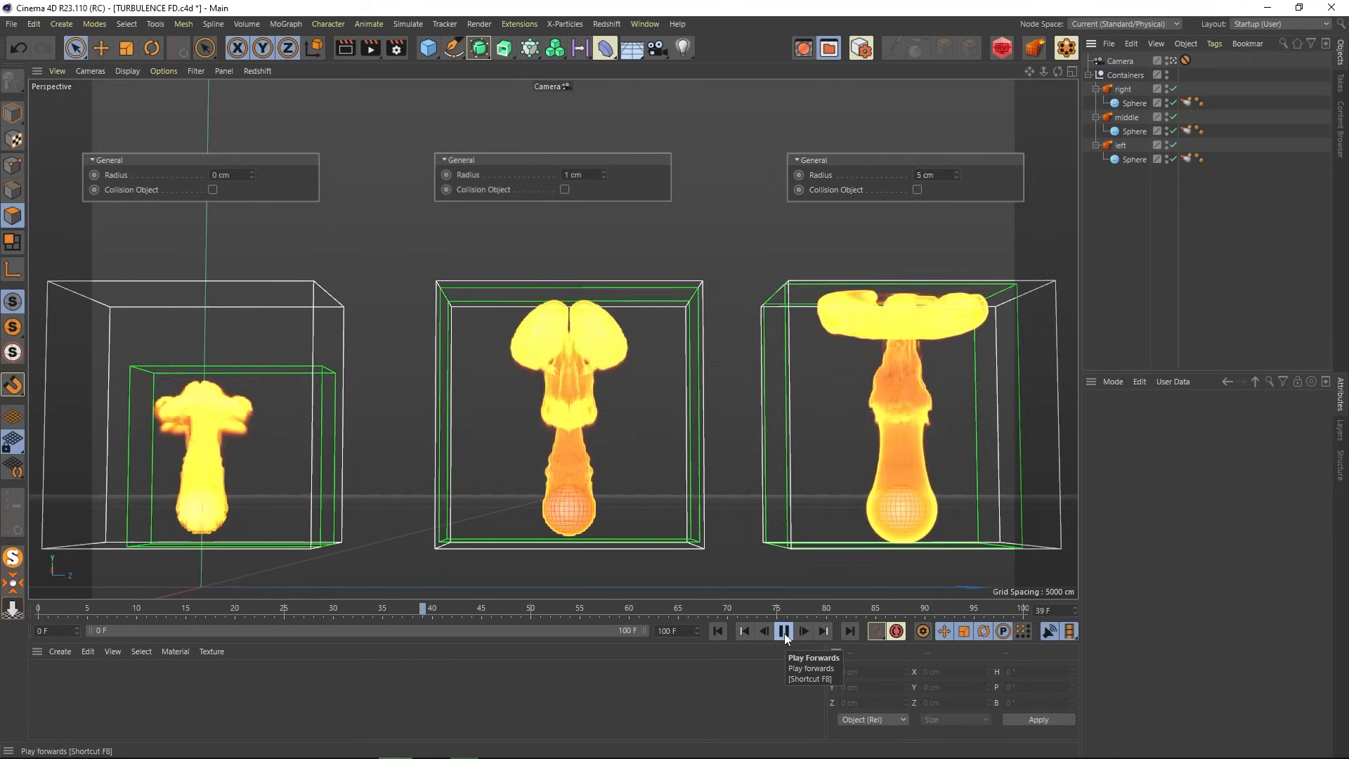
pyautogui.click(784, 632)
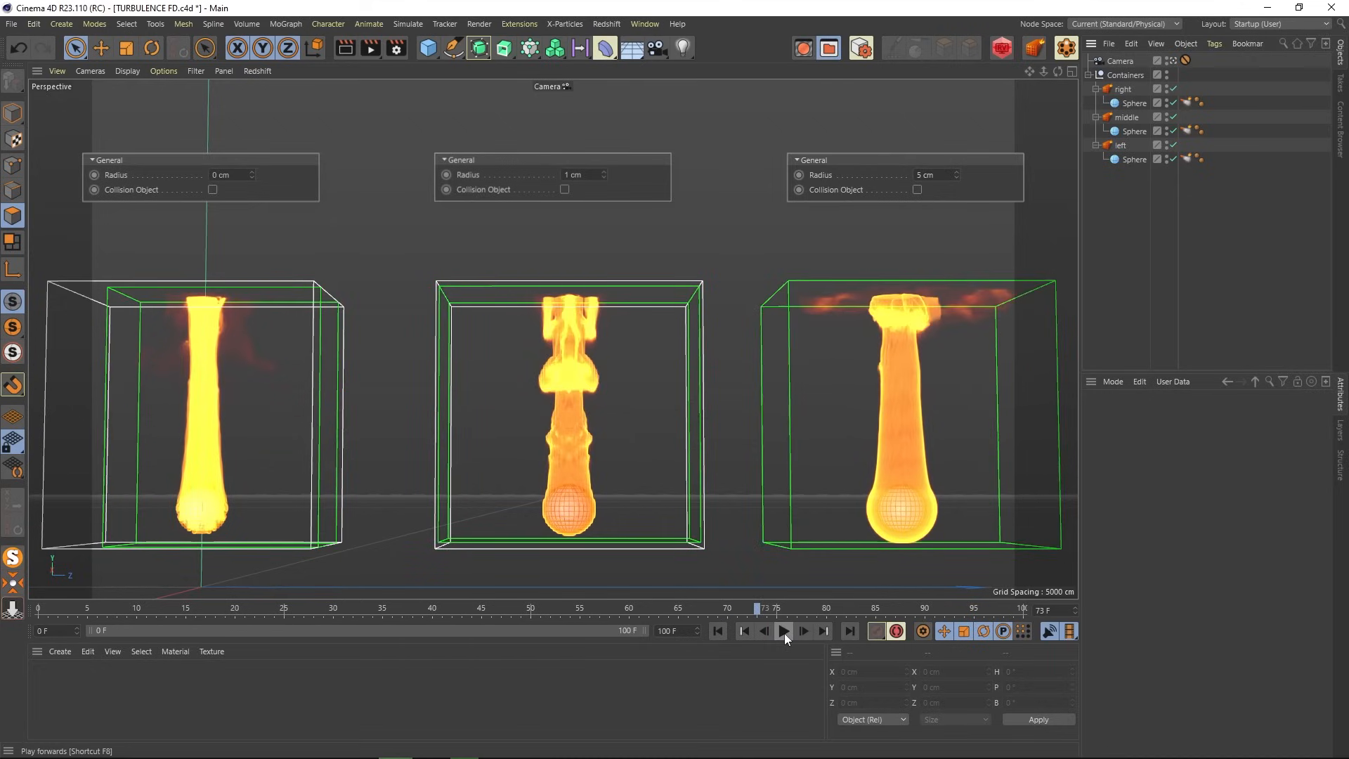
pyautogui.click(345, 48)
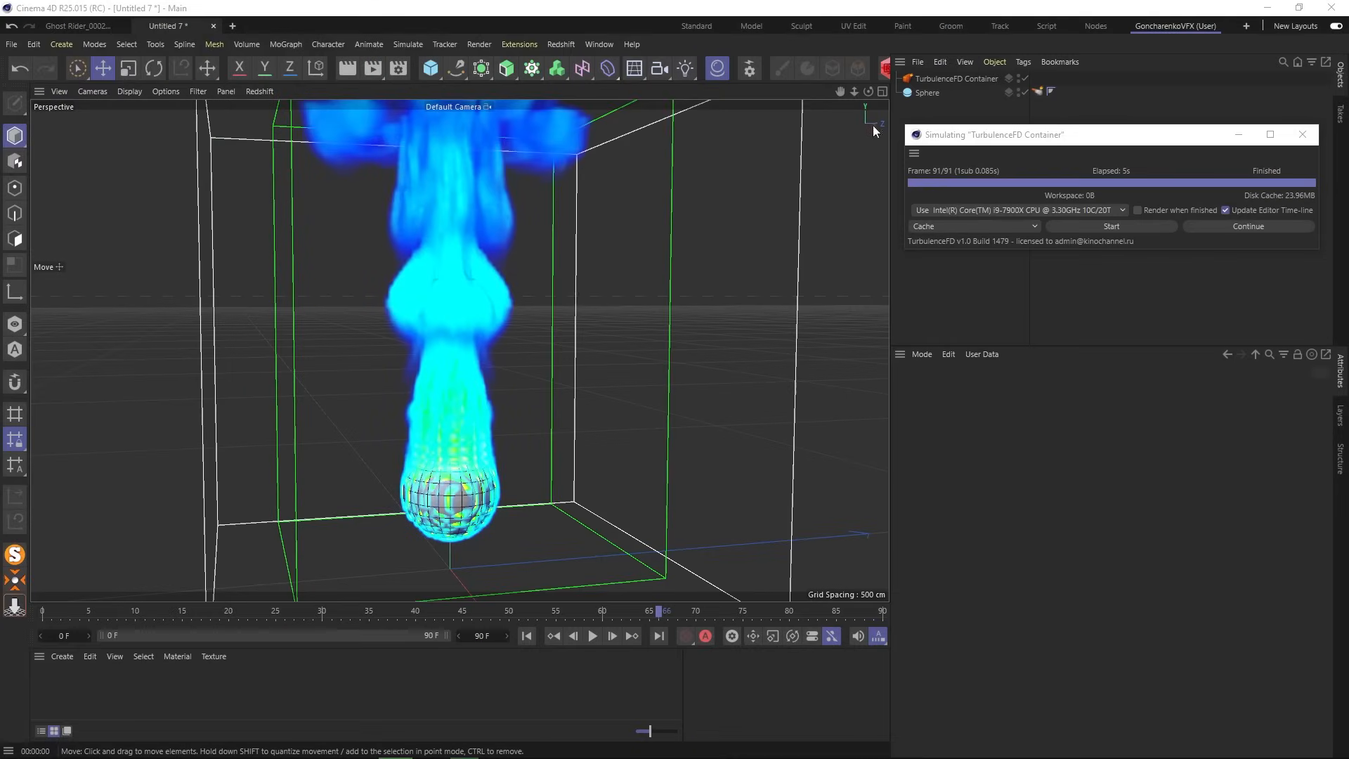
# - Turn on Fill Object for the sphere's emitter and re-simulate, overwriting the existing cache
pyautogui.click(1037, 92)
pyautogui.scroll(5, 455, 524)
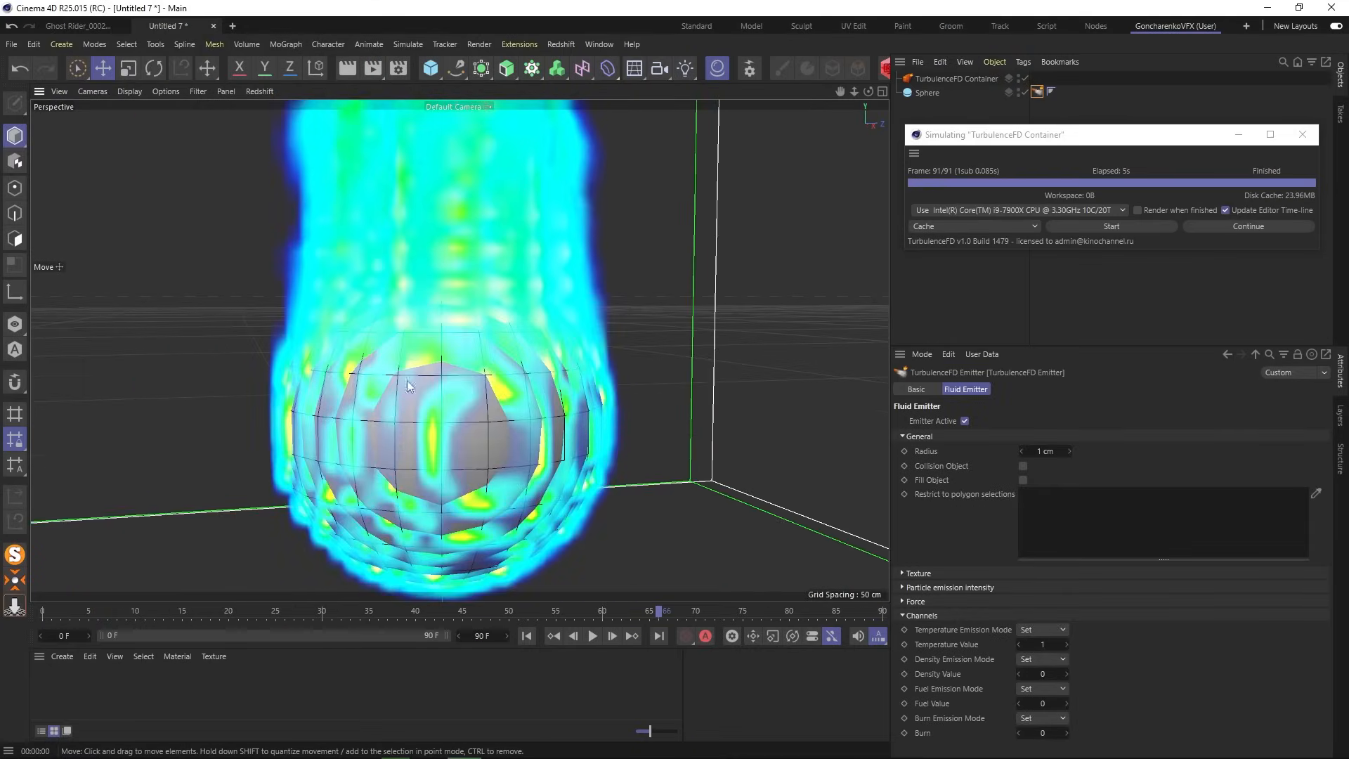
pyautogui.hotkey('ctrl', 'r')
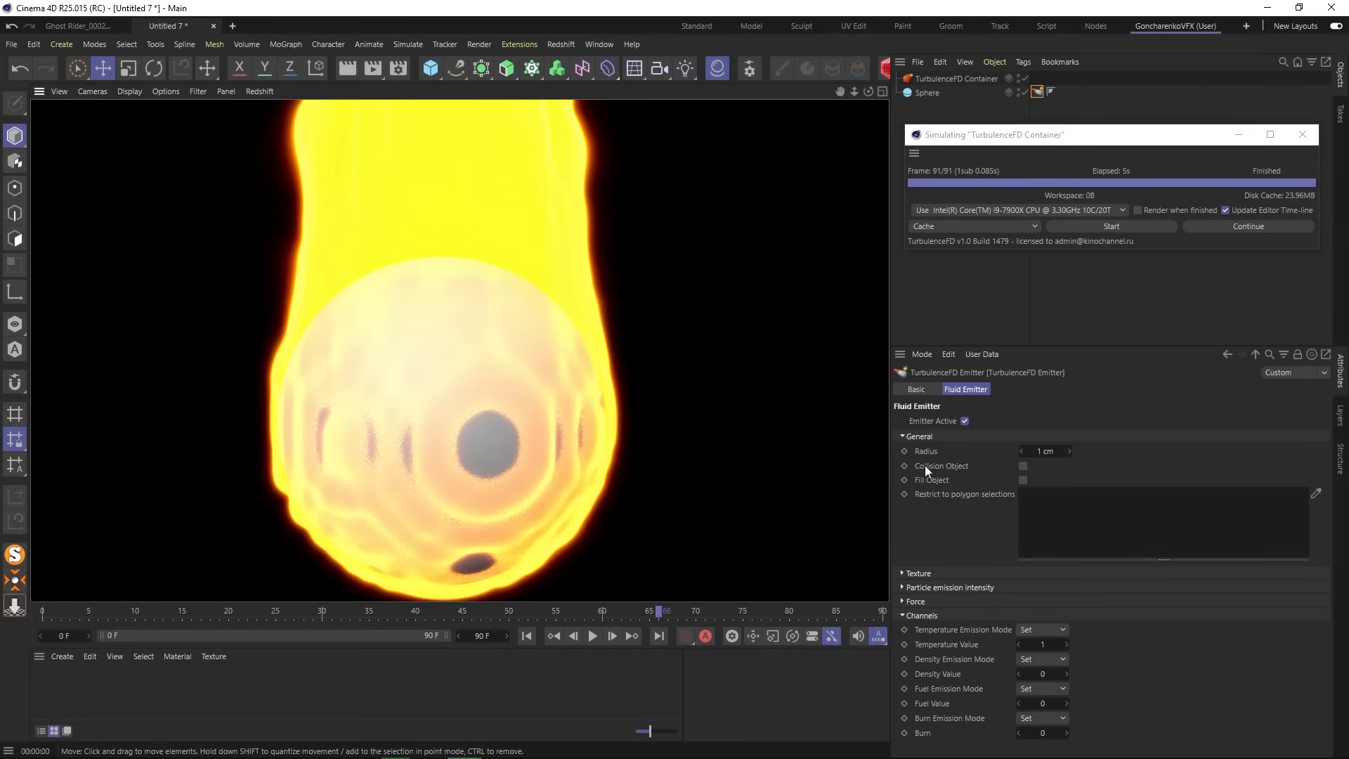
pyautogui.click(1023, 479)
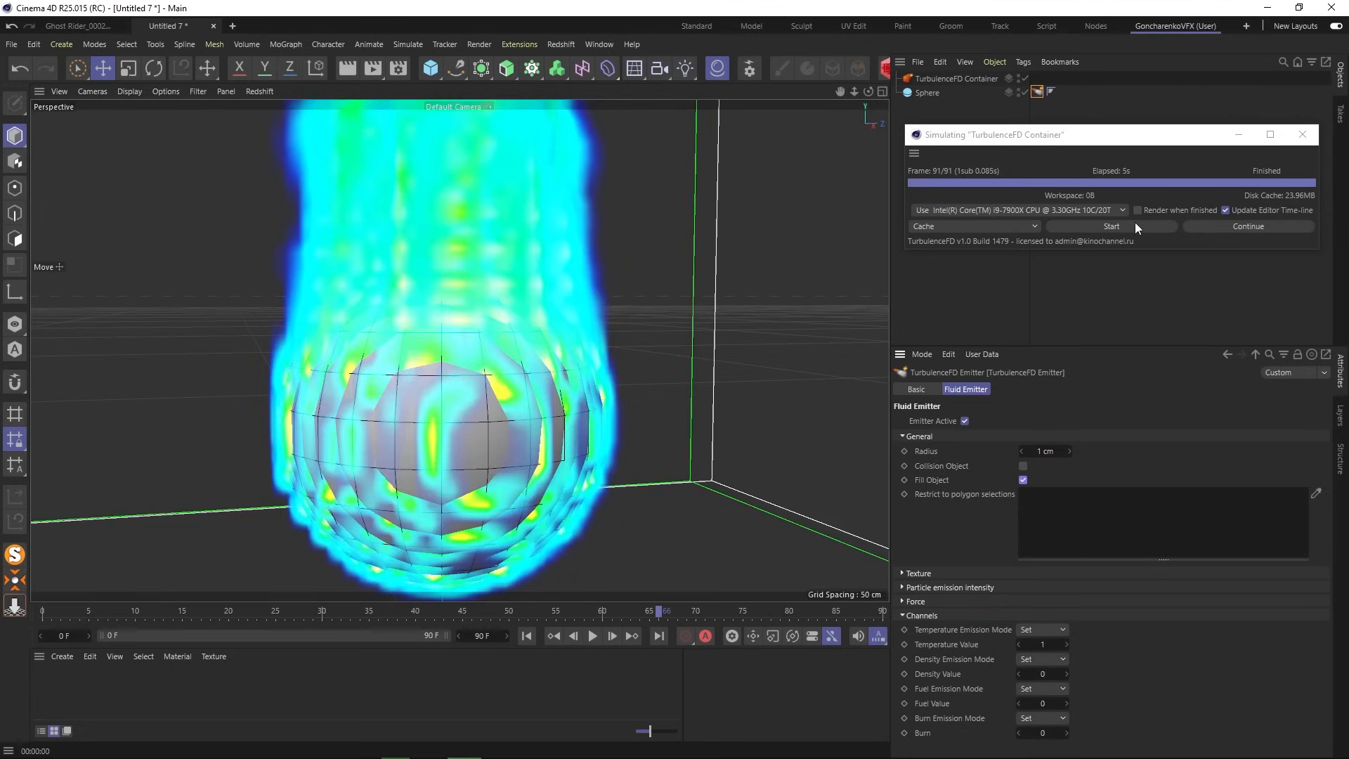
pyautogui.click(1111, 225)
pyautogui.click(732, 380)
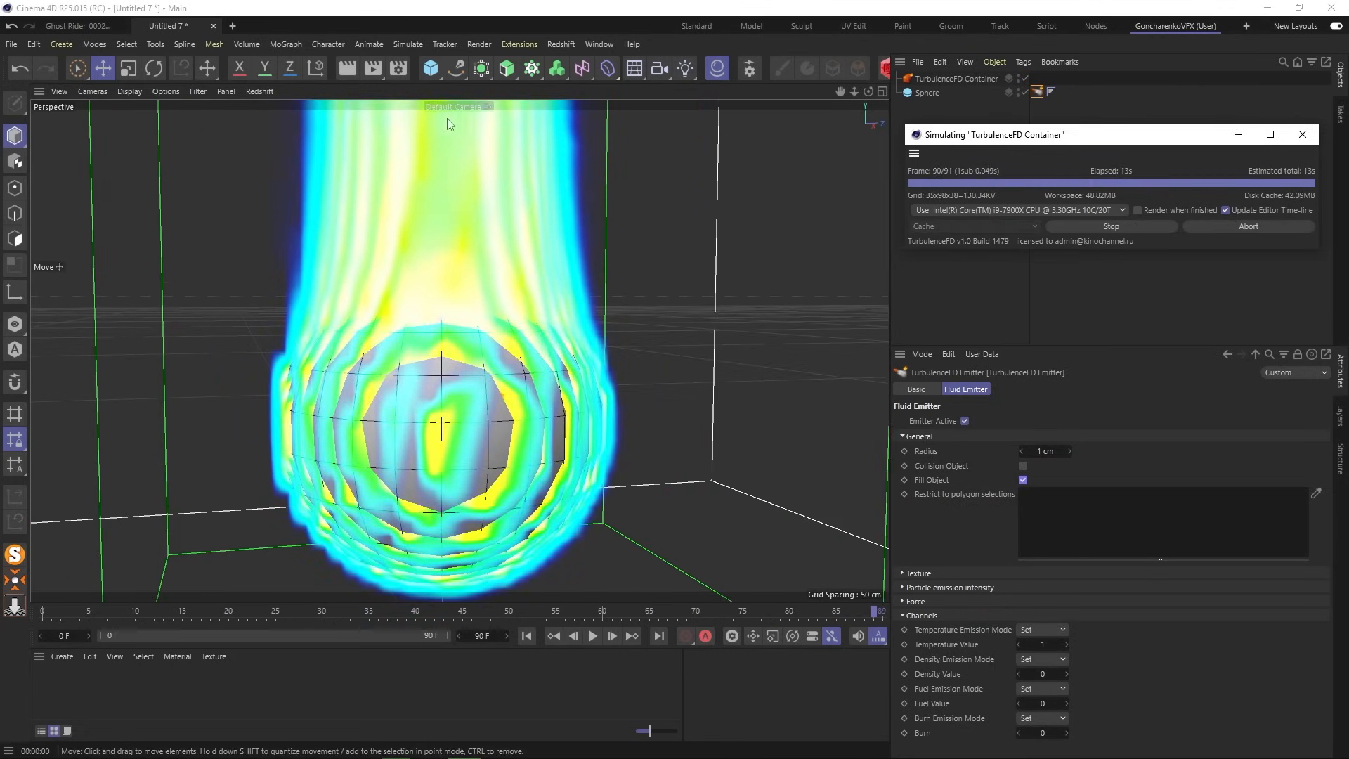
# - Preview the re-simulated fire in a render, then disable the TurbulenceFD Container
pyautogui.click(343, 71)
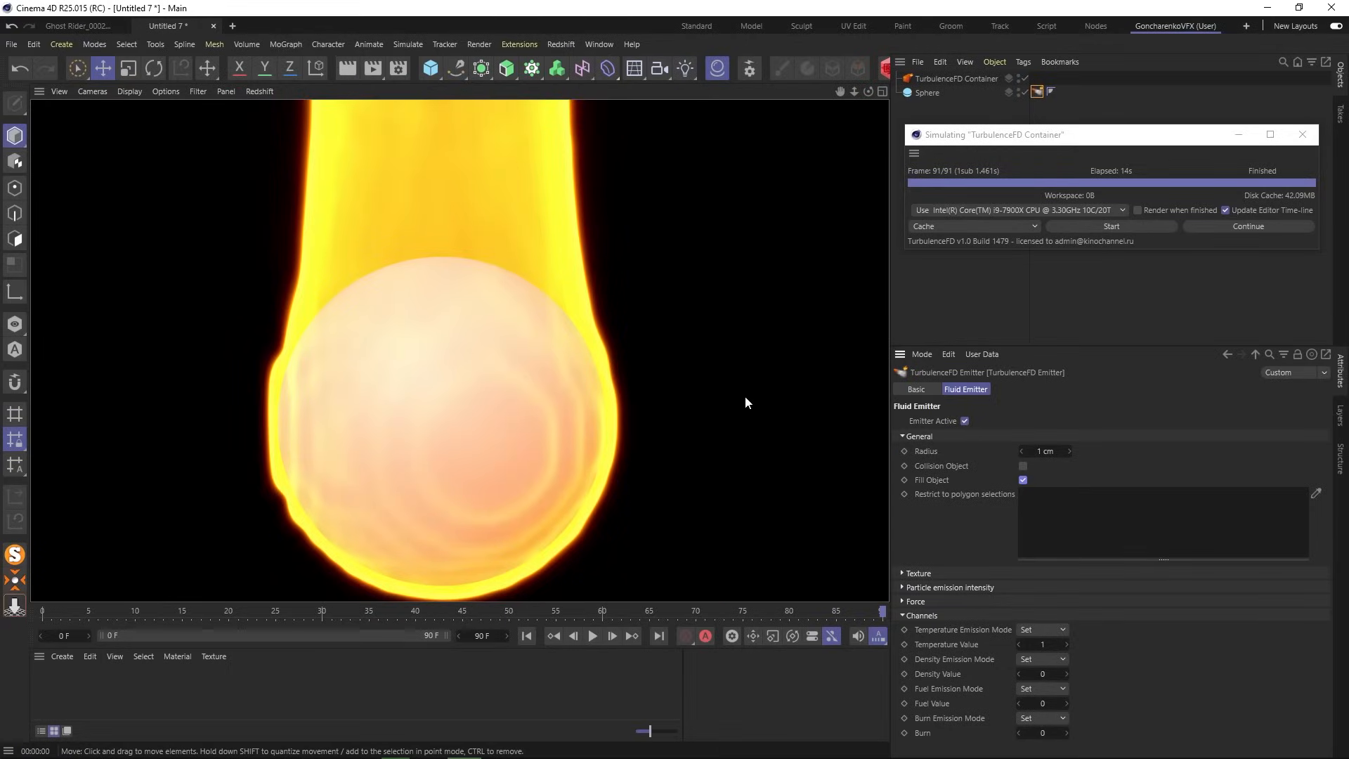
pyautogui.click(985, 302)
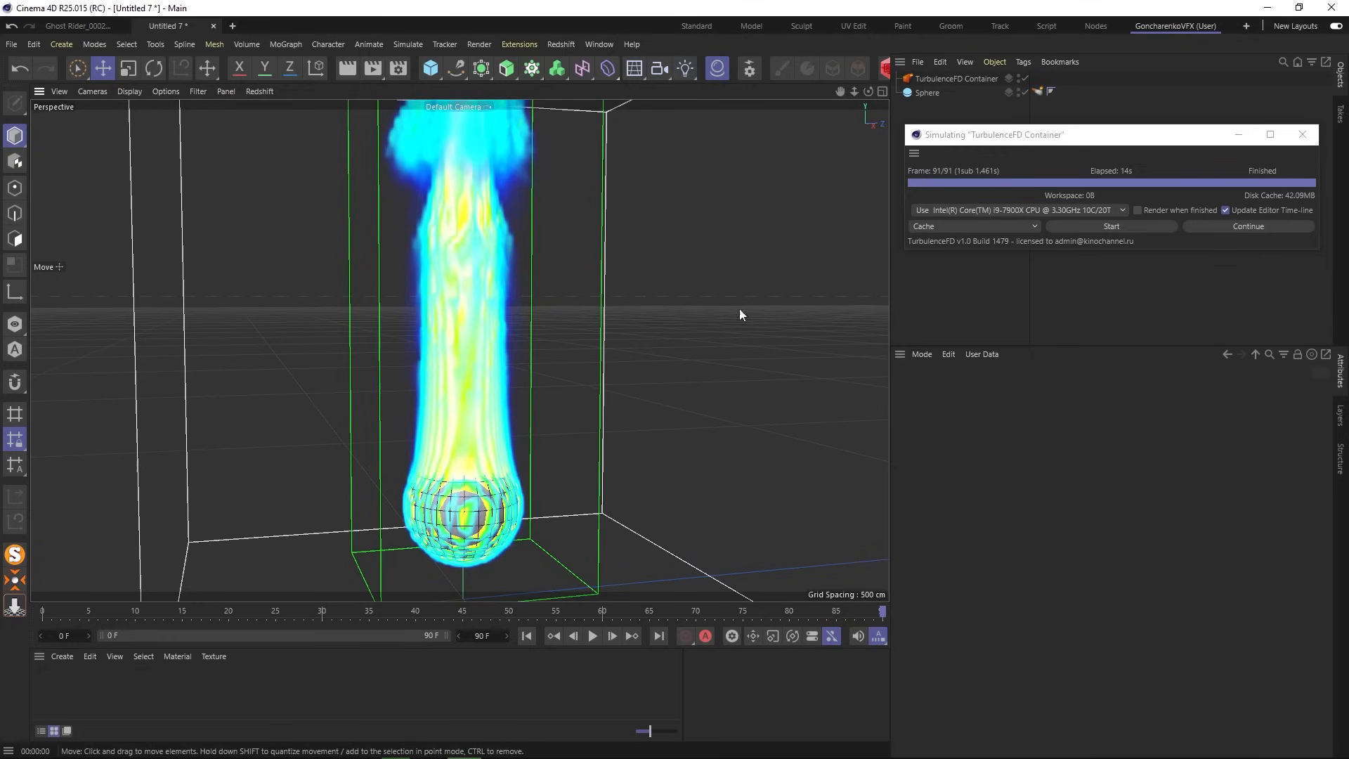
pyautogui.click(1037, 92)
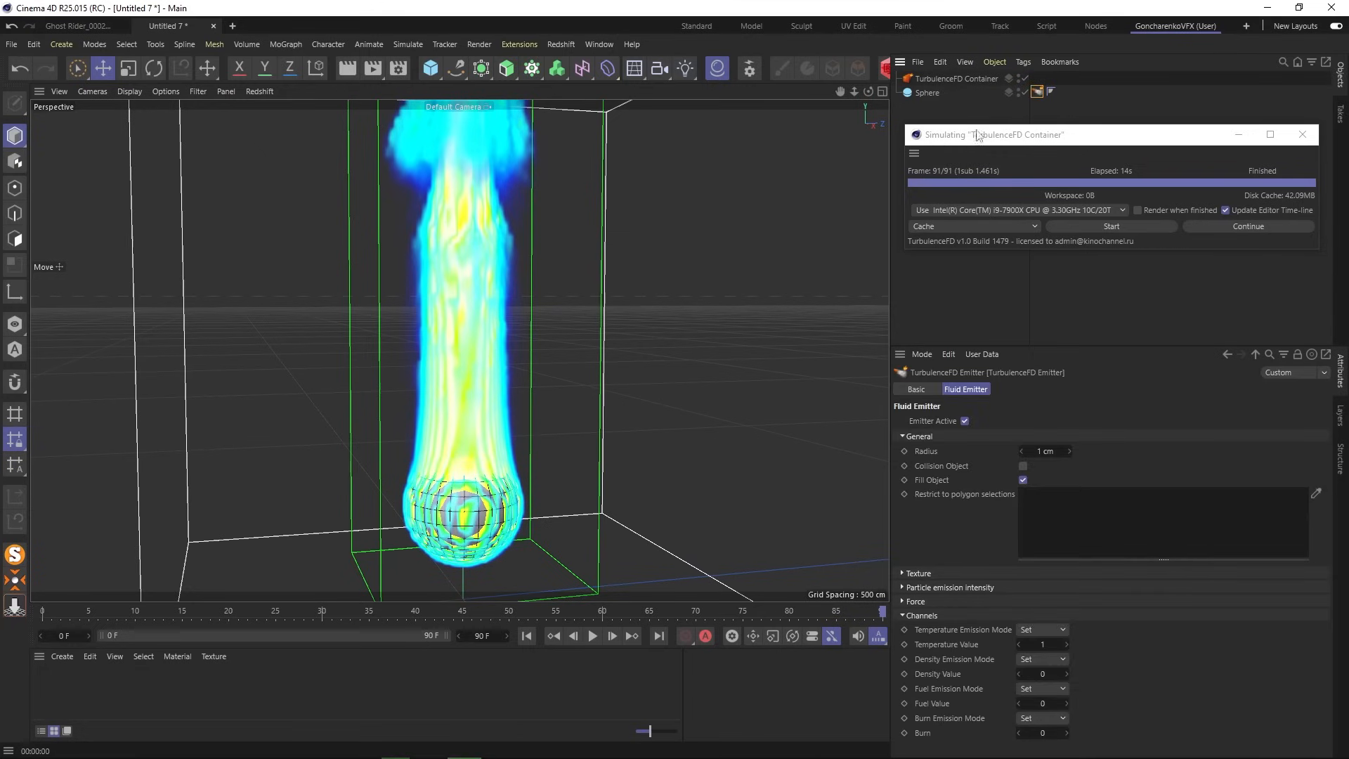
pyautogui.click(1024, 79)
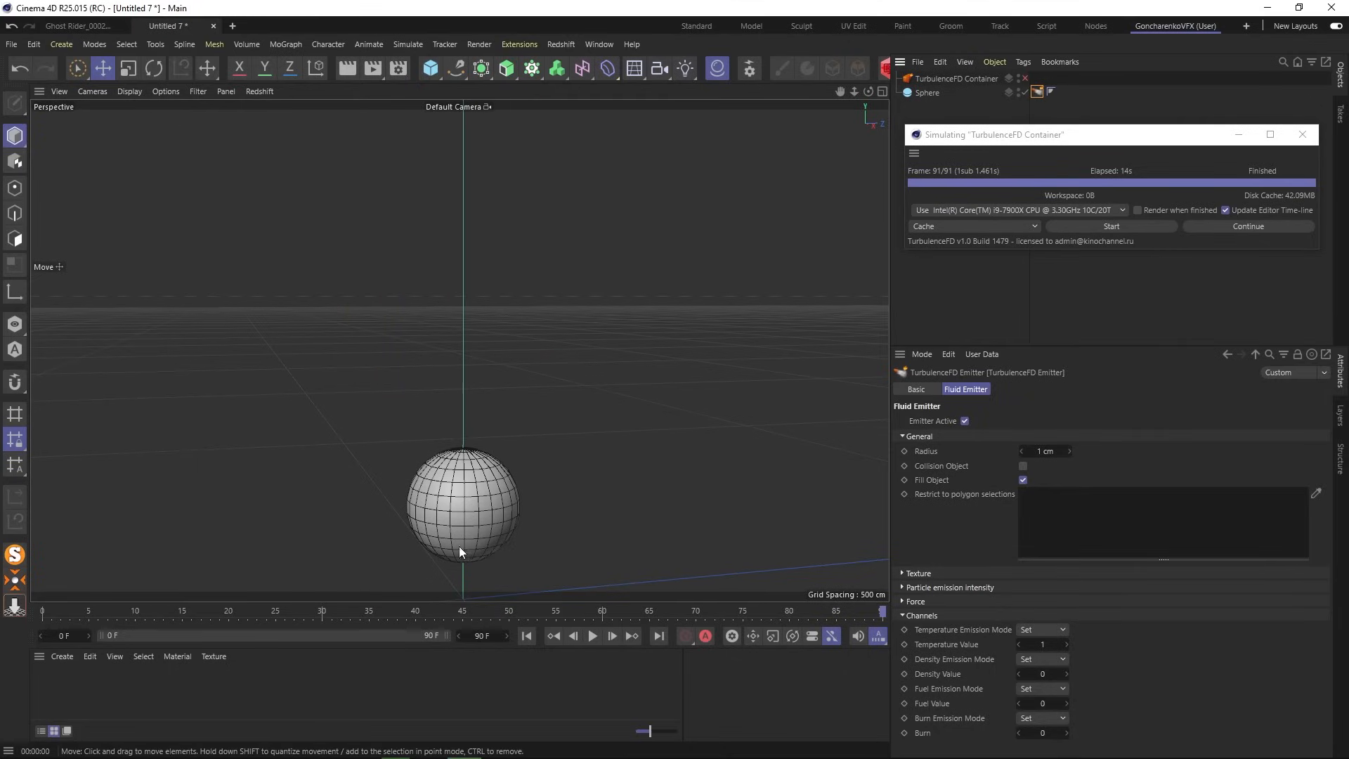
# - Switch to Live Selection in Polygon mode and make the Sphere editable
pyautogui.scroll(5, 455, 540)
pyautogui.scroll(2, 468, 465)
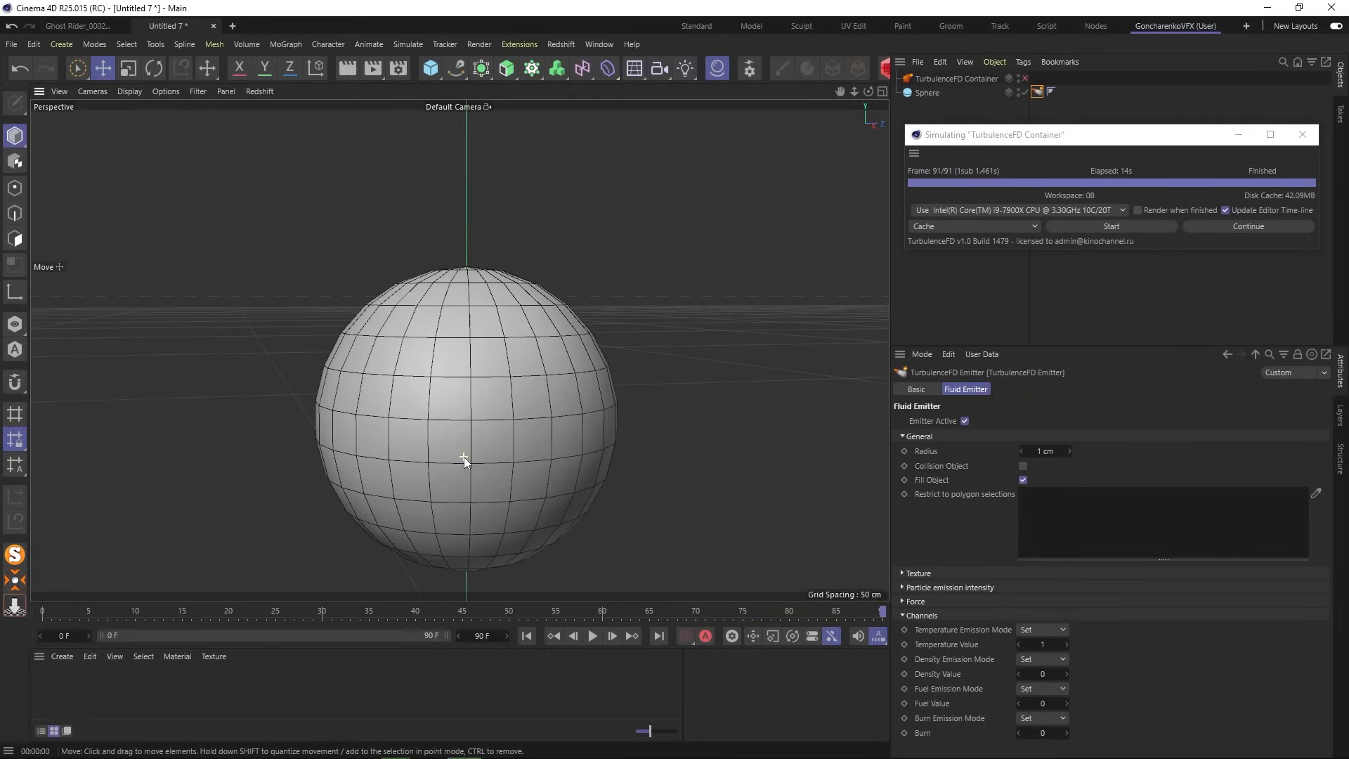
pyautogui.click(78, 68)
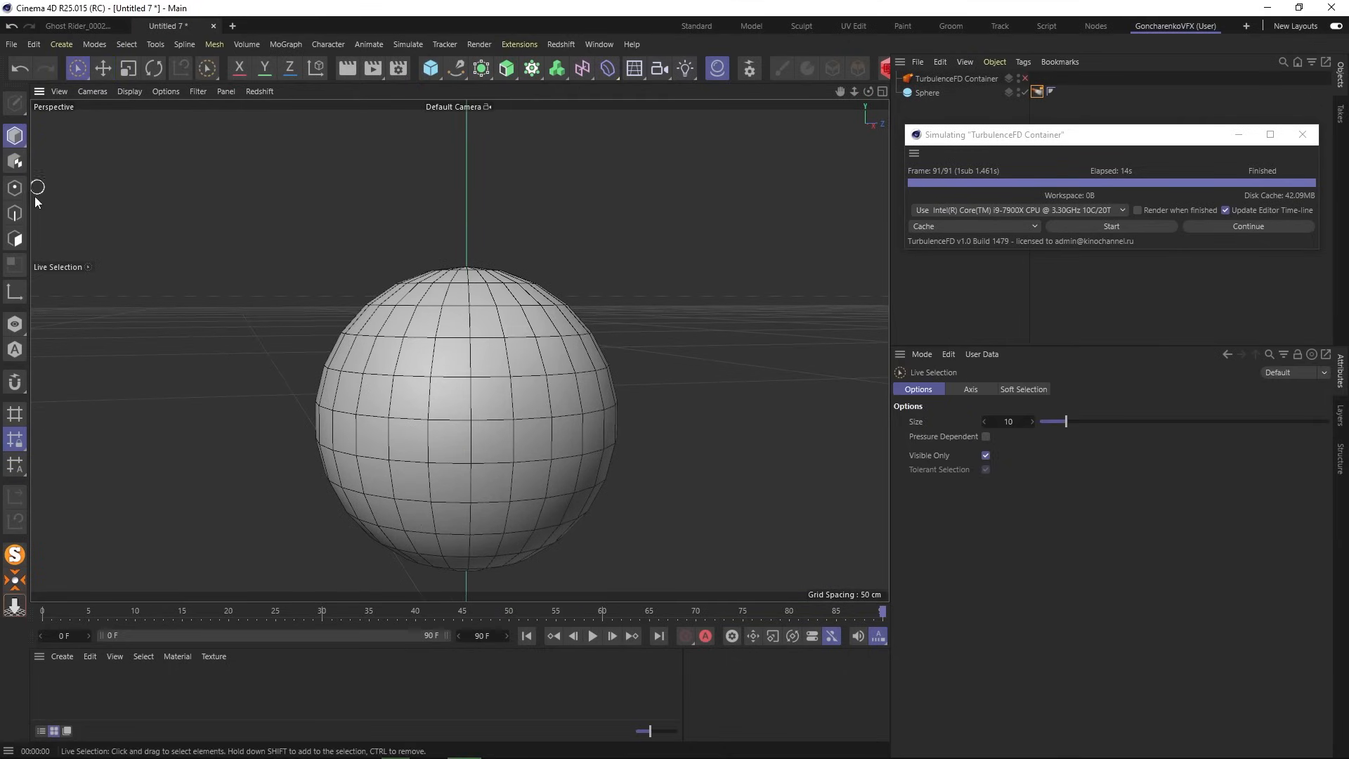
pyautogui.click(19, 242)
pyautogui.scroll(-3, 611, 319)
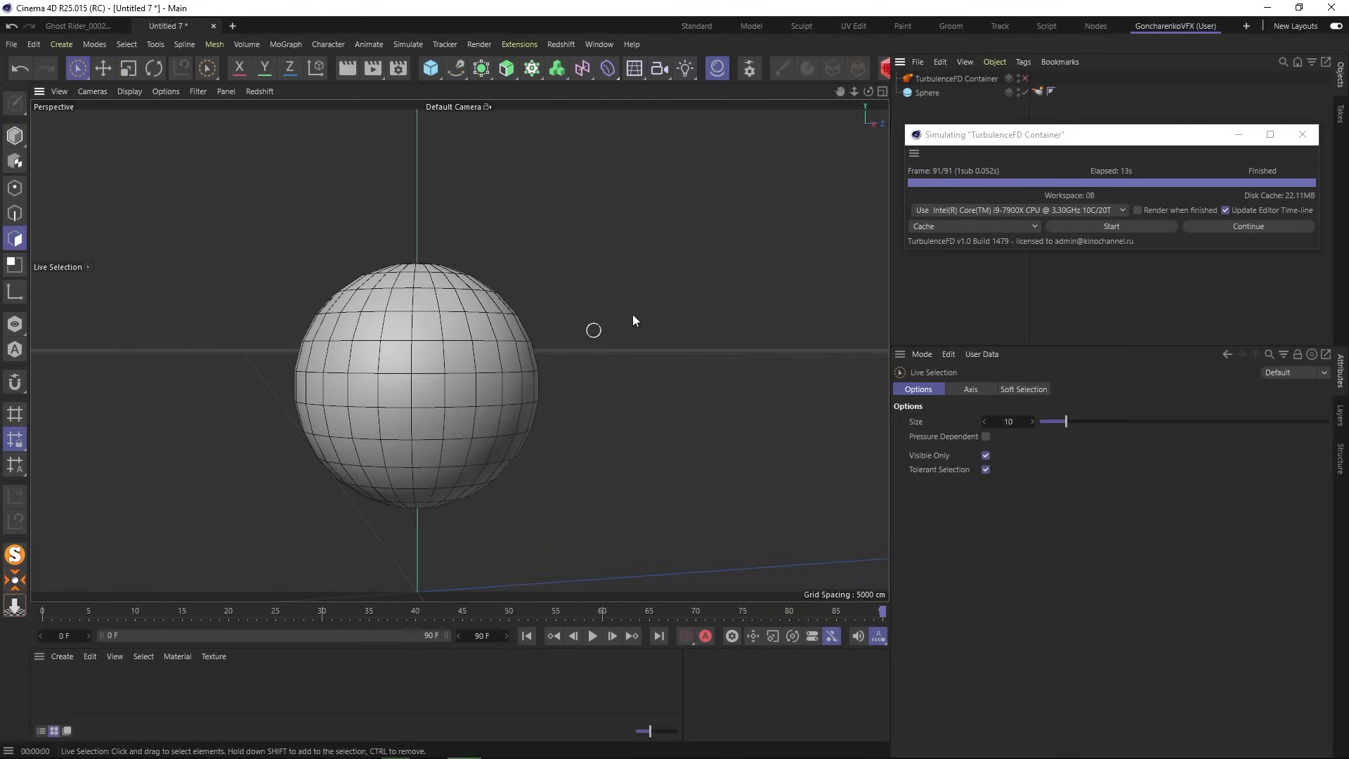
pyautogui.click(927, 93)
pyautogui.keyDown('alt'); pyautogui.moveTo(405, 359); pyautogui.dragTo(405, 373); pyautogui.keyUp('alt')
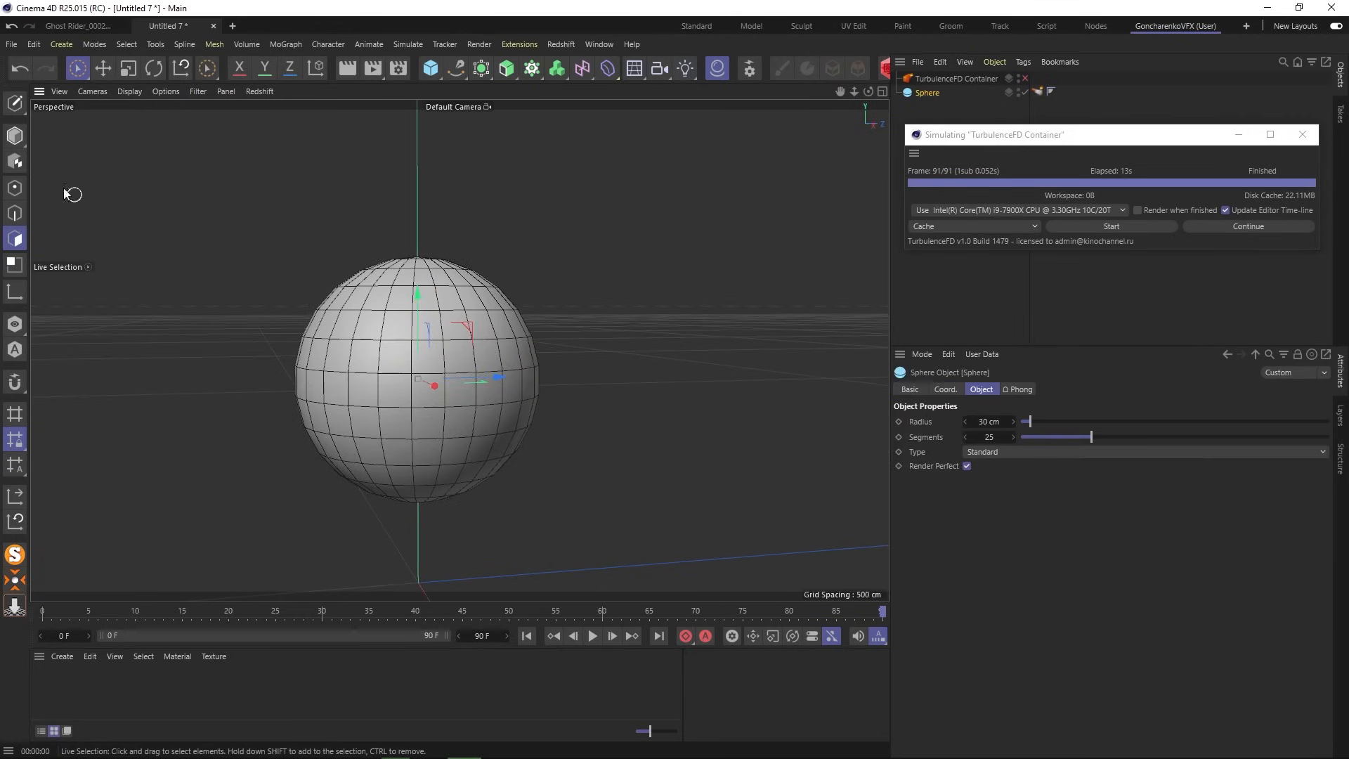
pyautogui.click(14, 105)
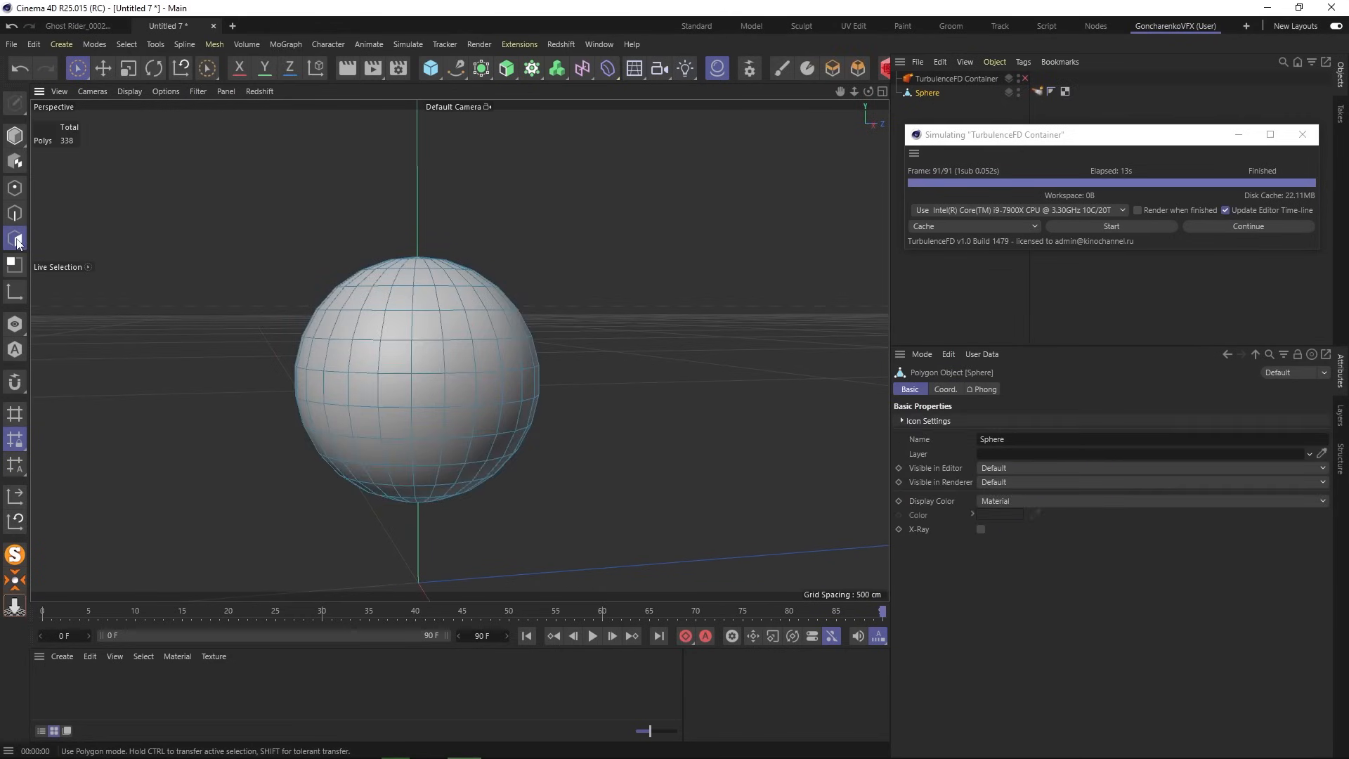
# - Create a new material and raise its saturation to 100% to make it red
pyautogui.doubleClick(86, 684)
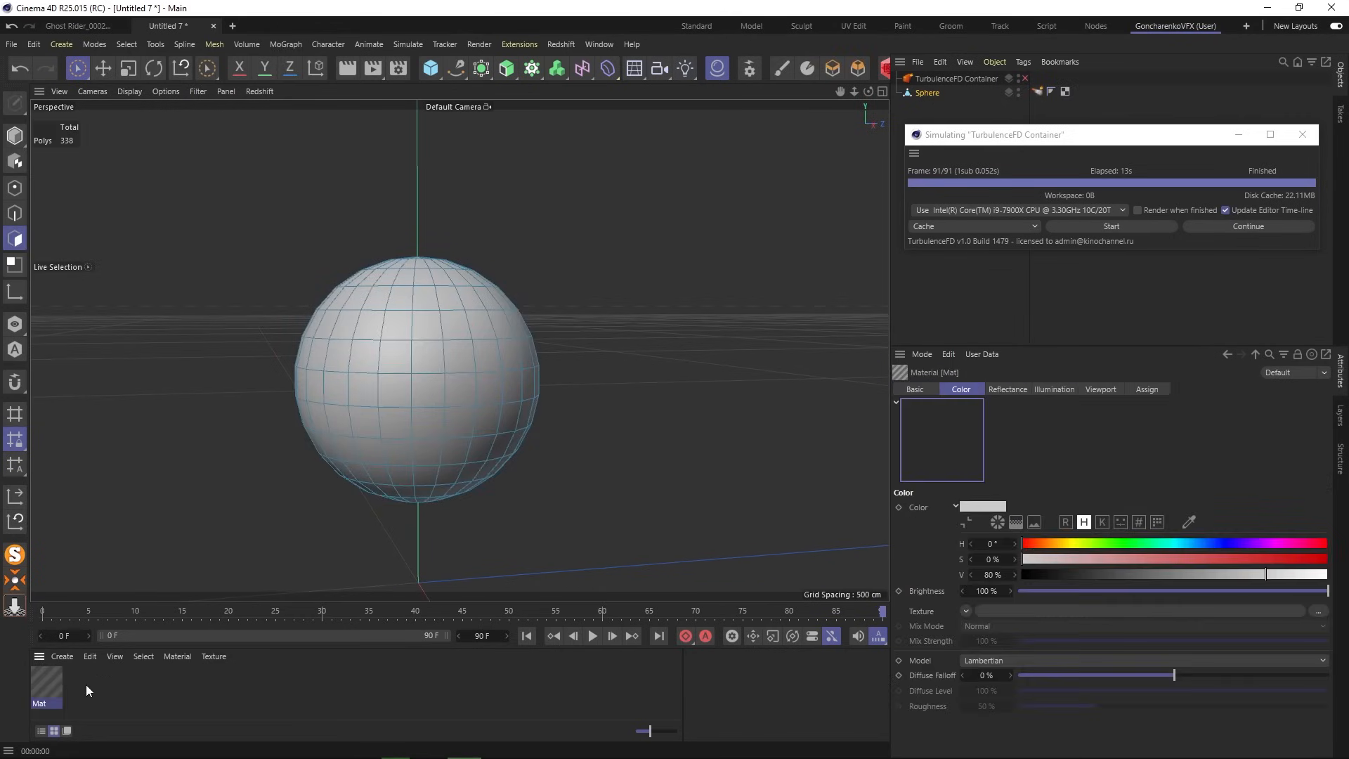
pyautogui.doubleClick(48, 673)
pyautogui.moveTo(482, 344); pyautogui.dragTo(514, 343)
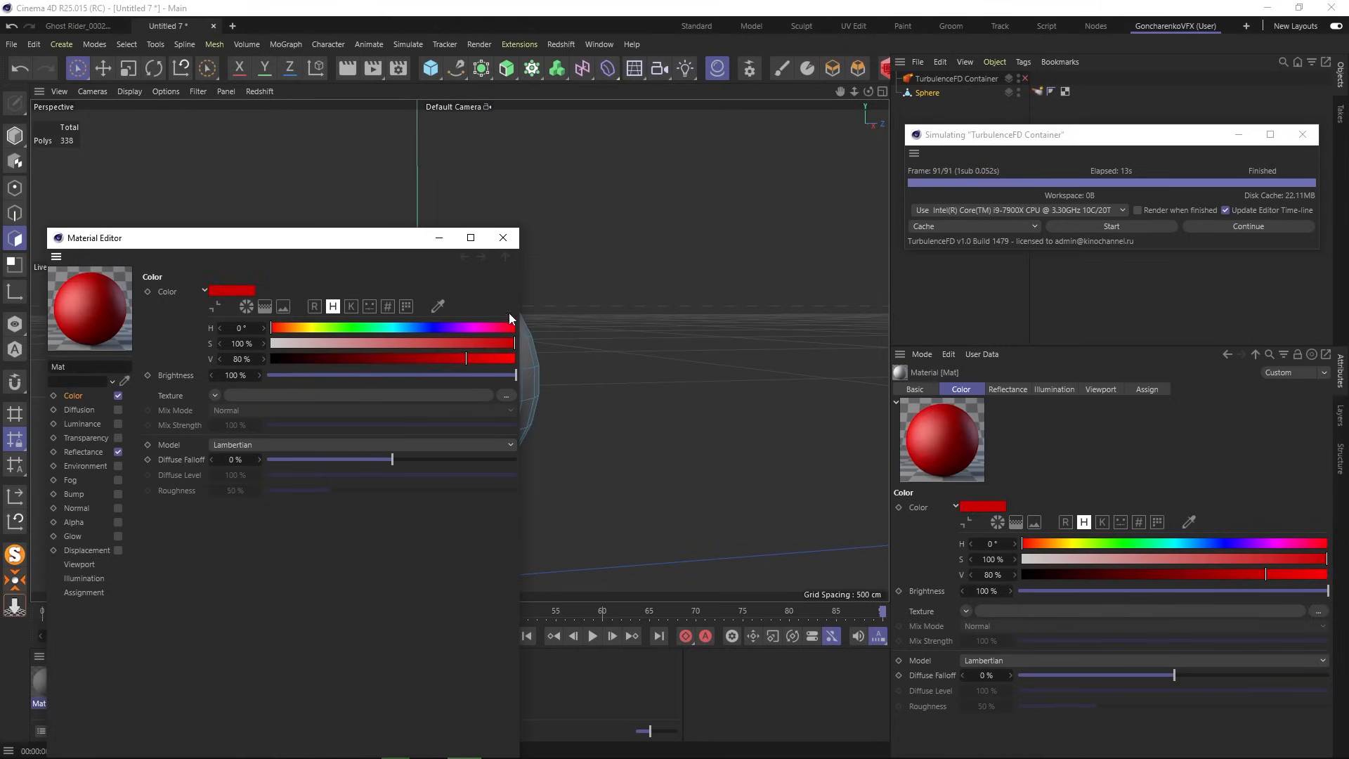
pyautogui.click(503, 238)
# - Live-select a group of sphere polygons and drag the red material onto them
pyautogui.click(335, 326)
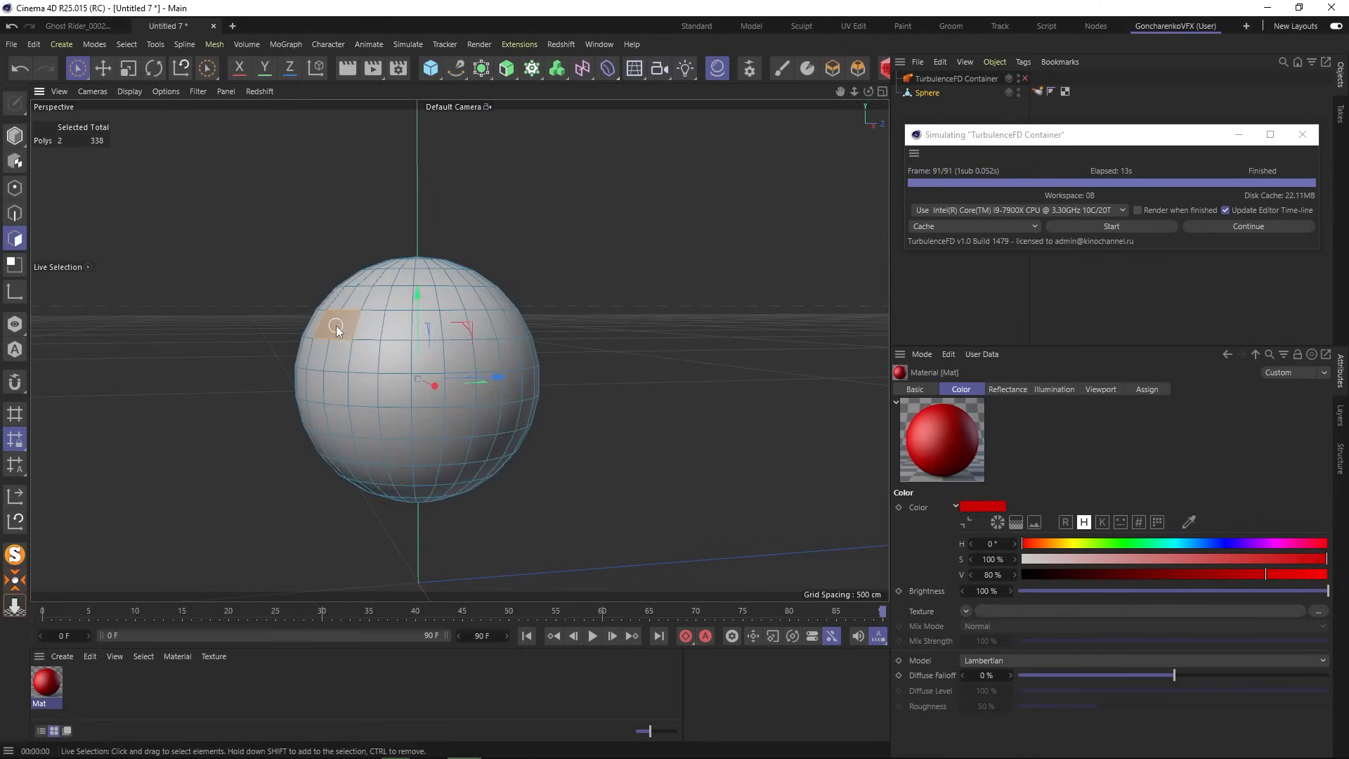
pyautogui.moveTo(335, 326)
pyautogui.mouseDown()
pyautogui.moveTo(400, 326)
pyautogui.moveTo(395, 455)
pyautogui.moveTo(500, 447)
pyautogui.mouseUp()
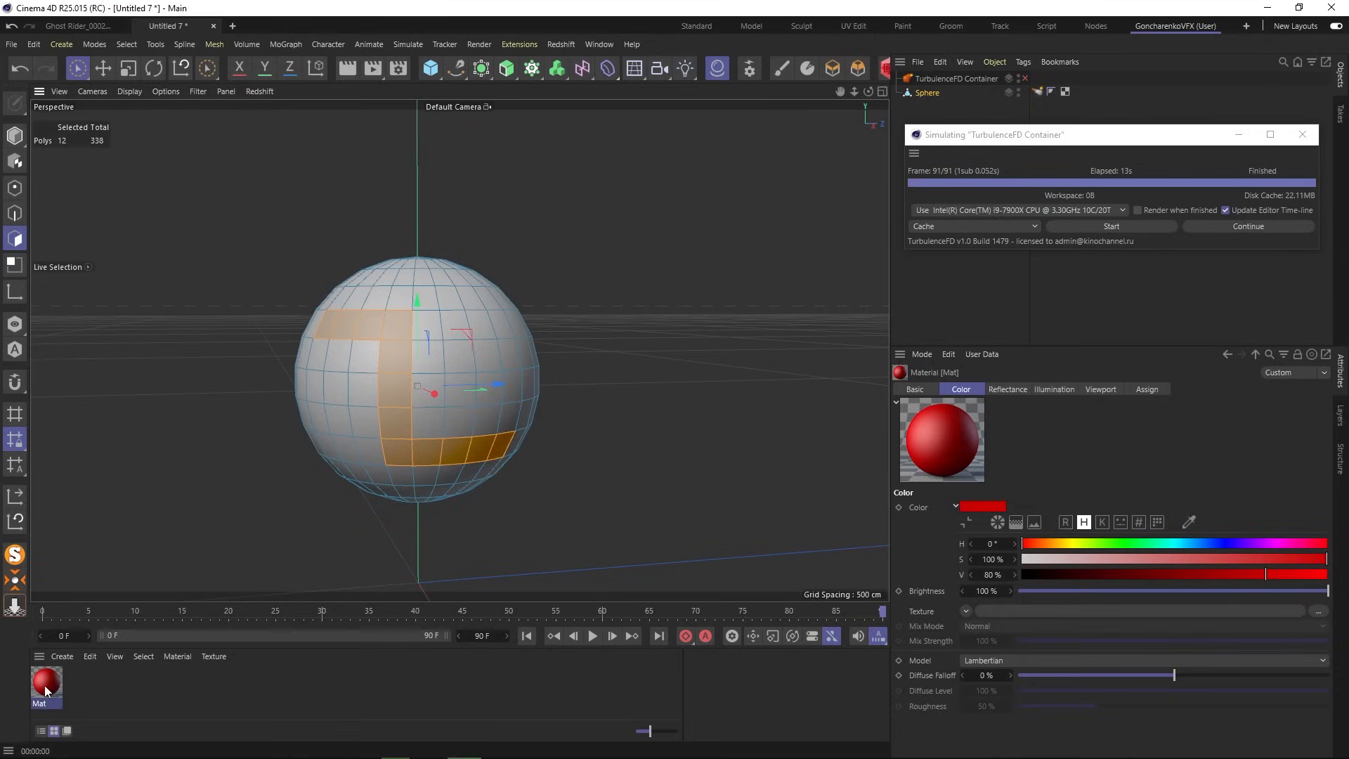
pyautogui.moveTo(46, 690); pyautogui.dragTo(435, 421)
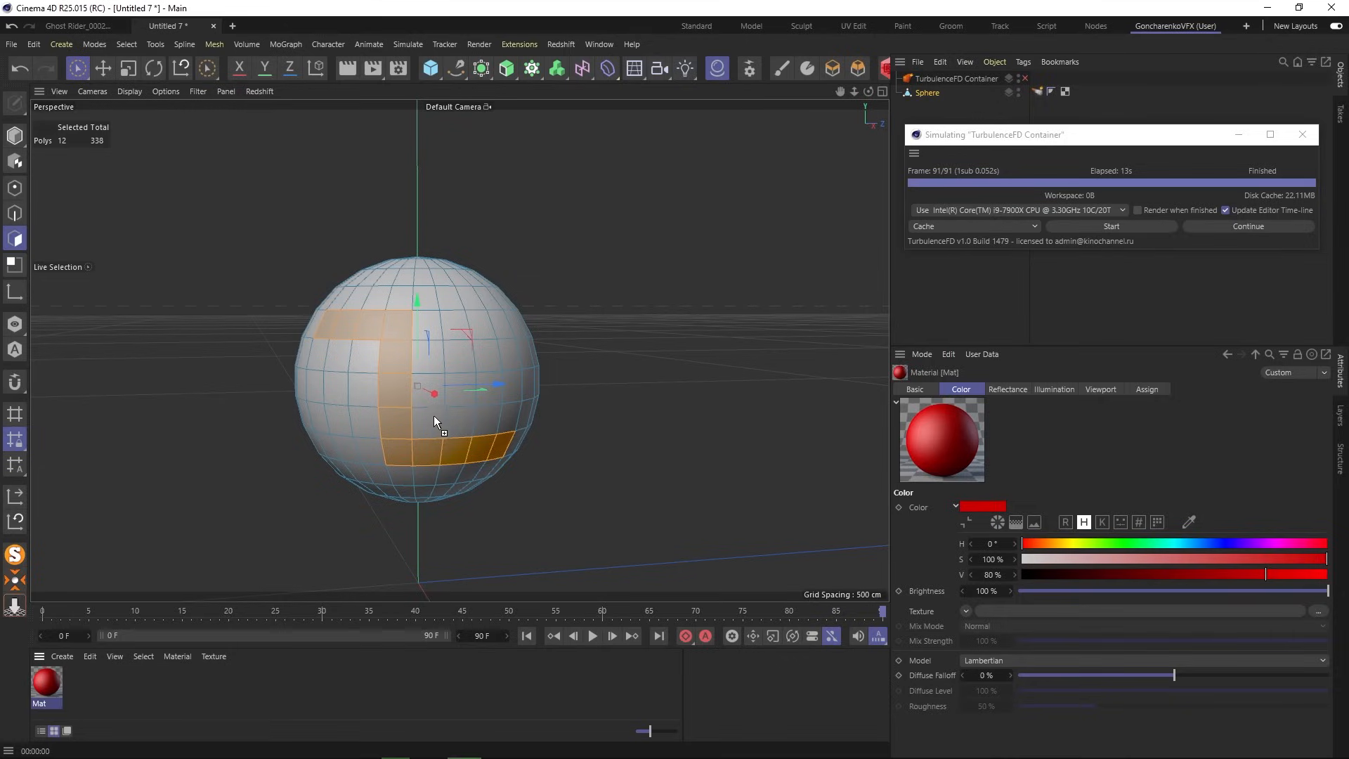
pyautogui.click(953, 109)
pyautogui.moveTo(447, 345)
pyautogui.keyDown('alt'); pyautogui.mouseDown()
pyautogui.moveTo(412, 327)
pyautogui.moveTo(457, 352)
pyautogui.mouseUp(); pyautogui.keyUp('alt')
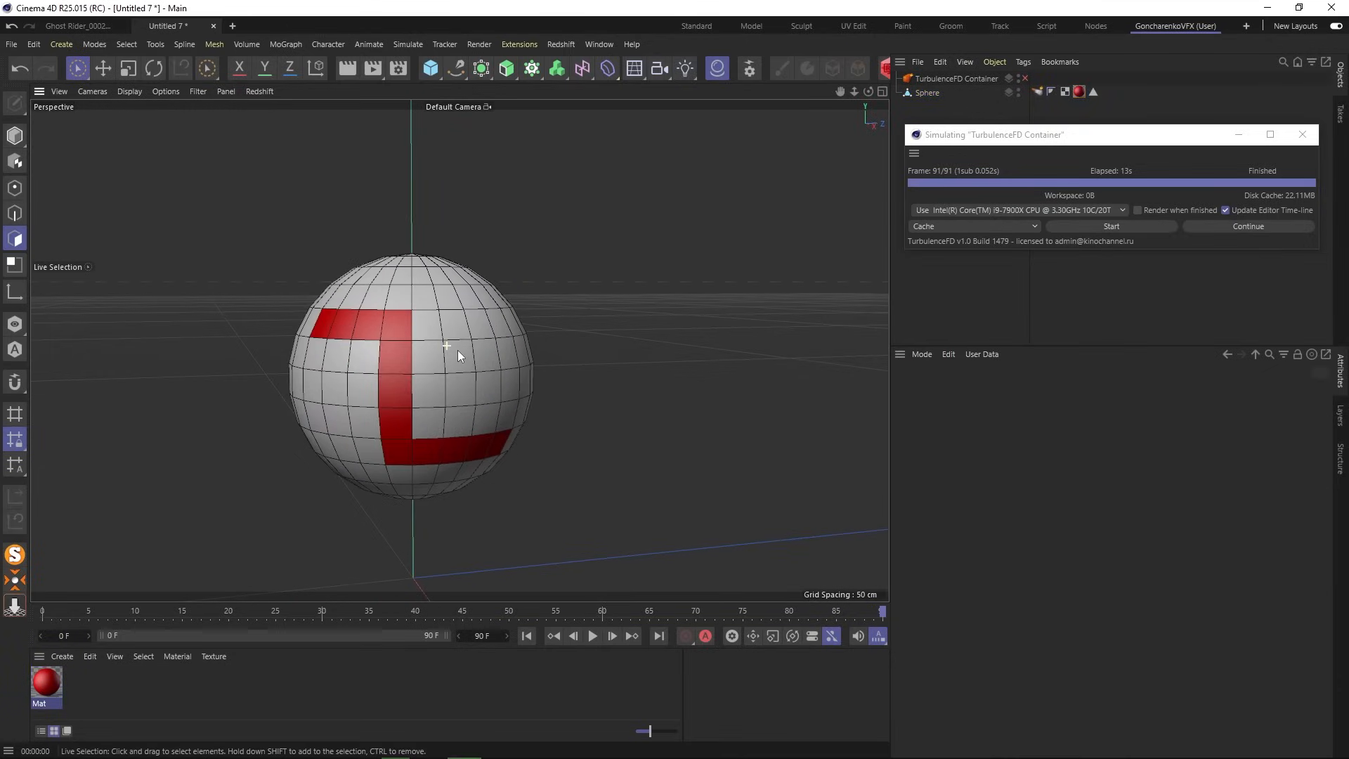
# - Restrict the emitter to Polygon Selection.1, uncheck Fill Object, and re-simulate over the old cache
pyautogui.click(1038, 91)
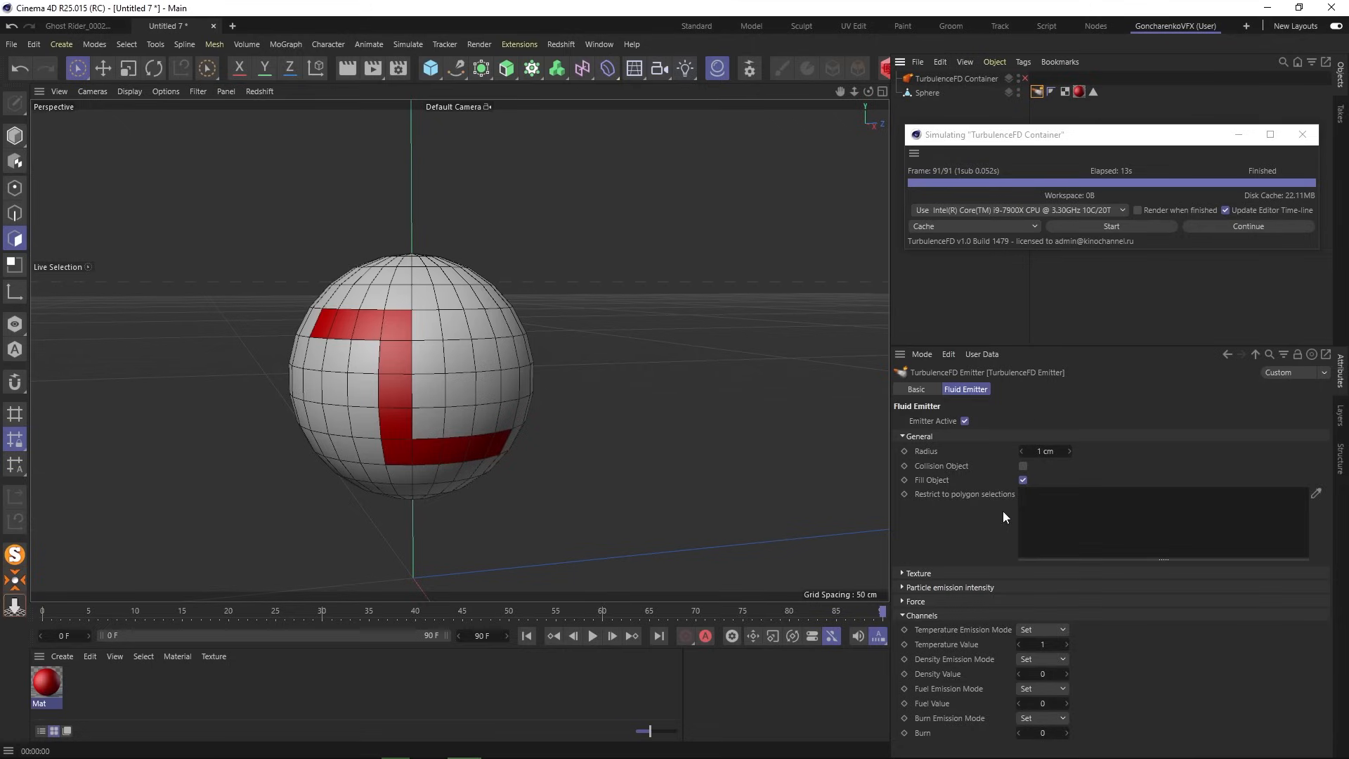
pyautogui.moveTo(1093, 93); pyautogui.dragTo(1093, 96)
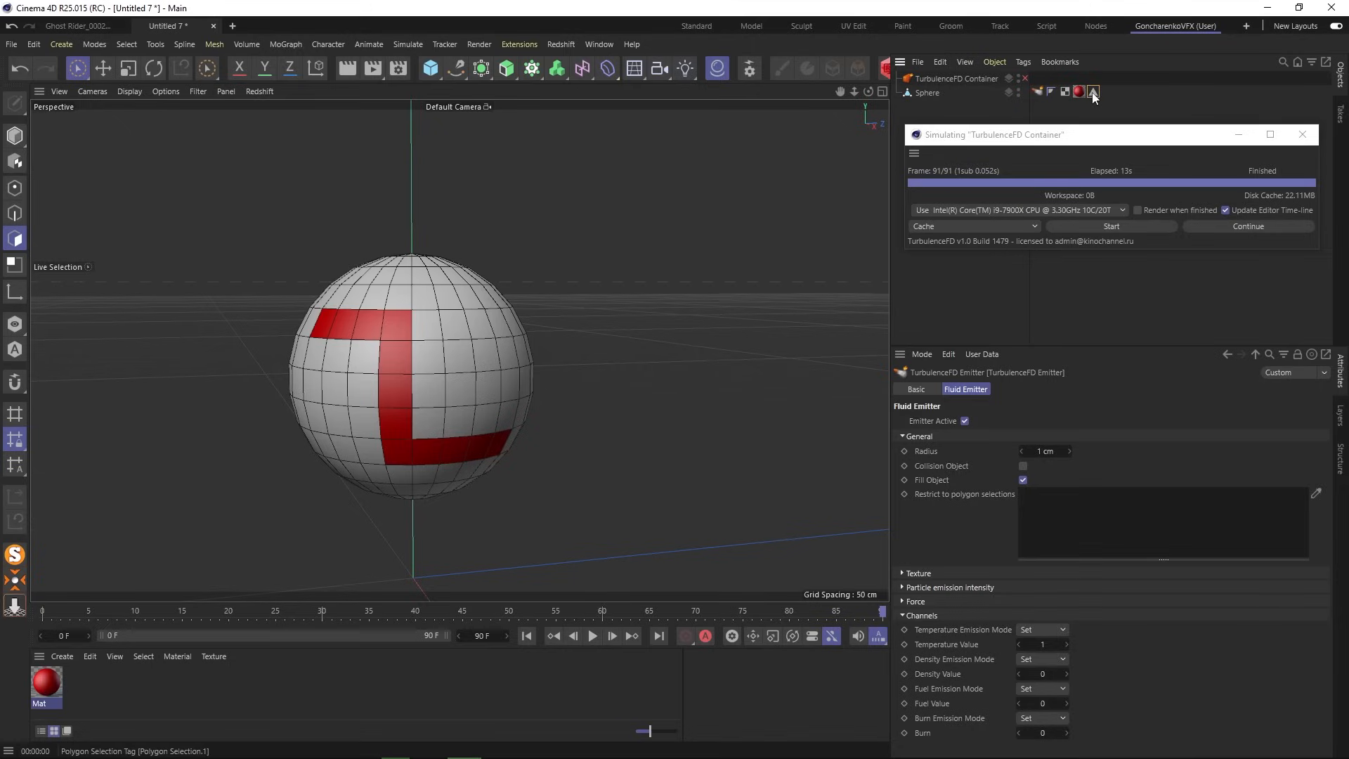
pyautogui.moveTo(1094, 96); pyautogui.dragTo(1059, 495)
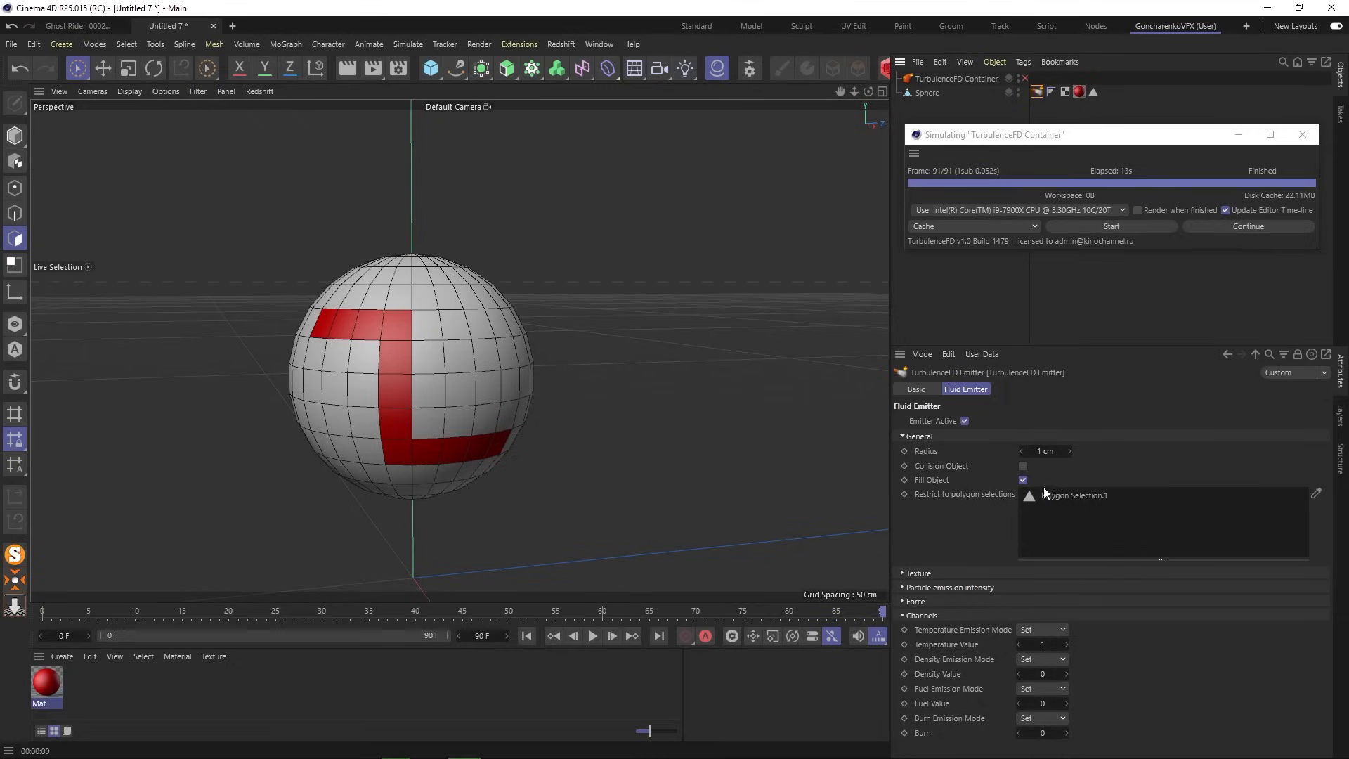
pyautogui.click(1024, 481)
pyautogui.click(1131, 226)
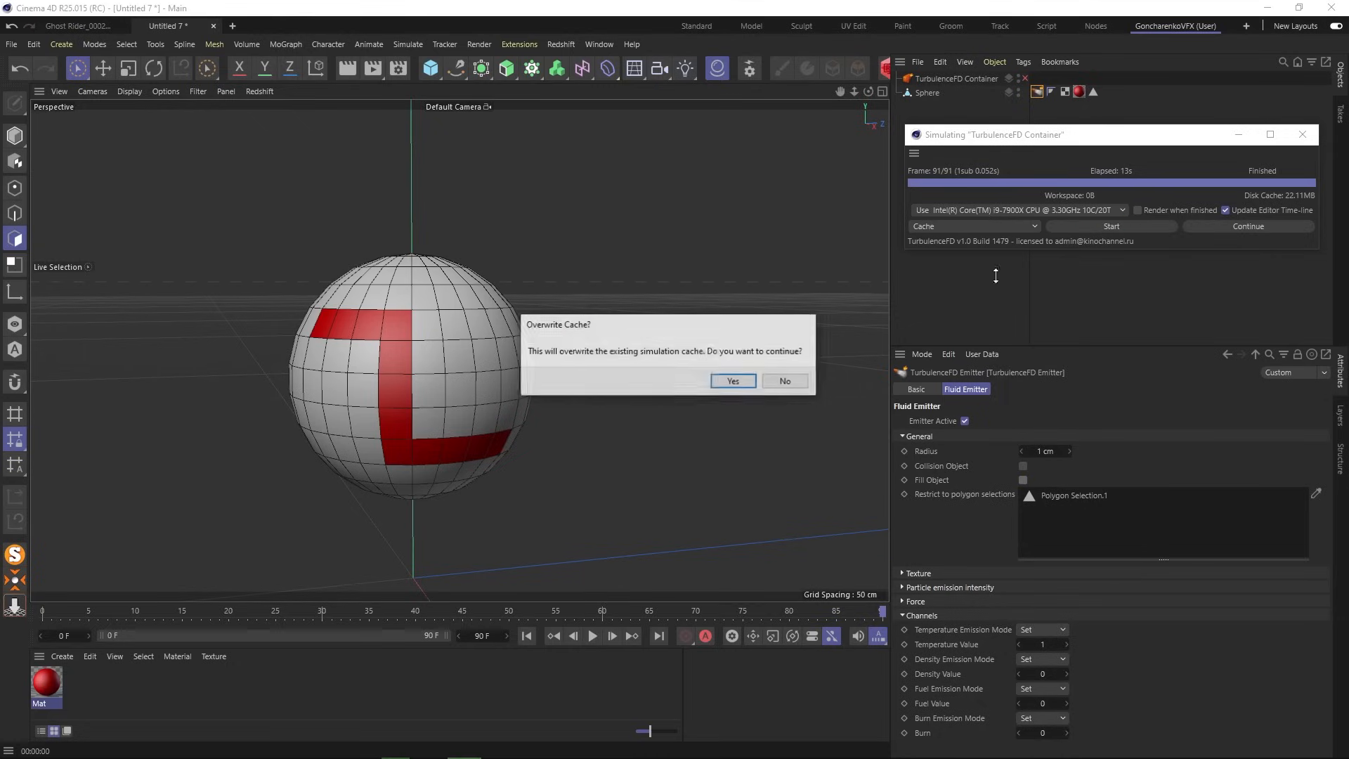
pyautogui.click(731, 378)
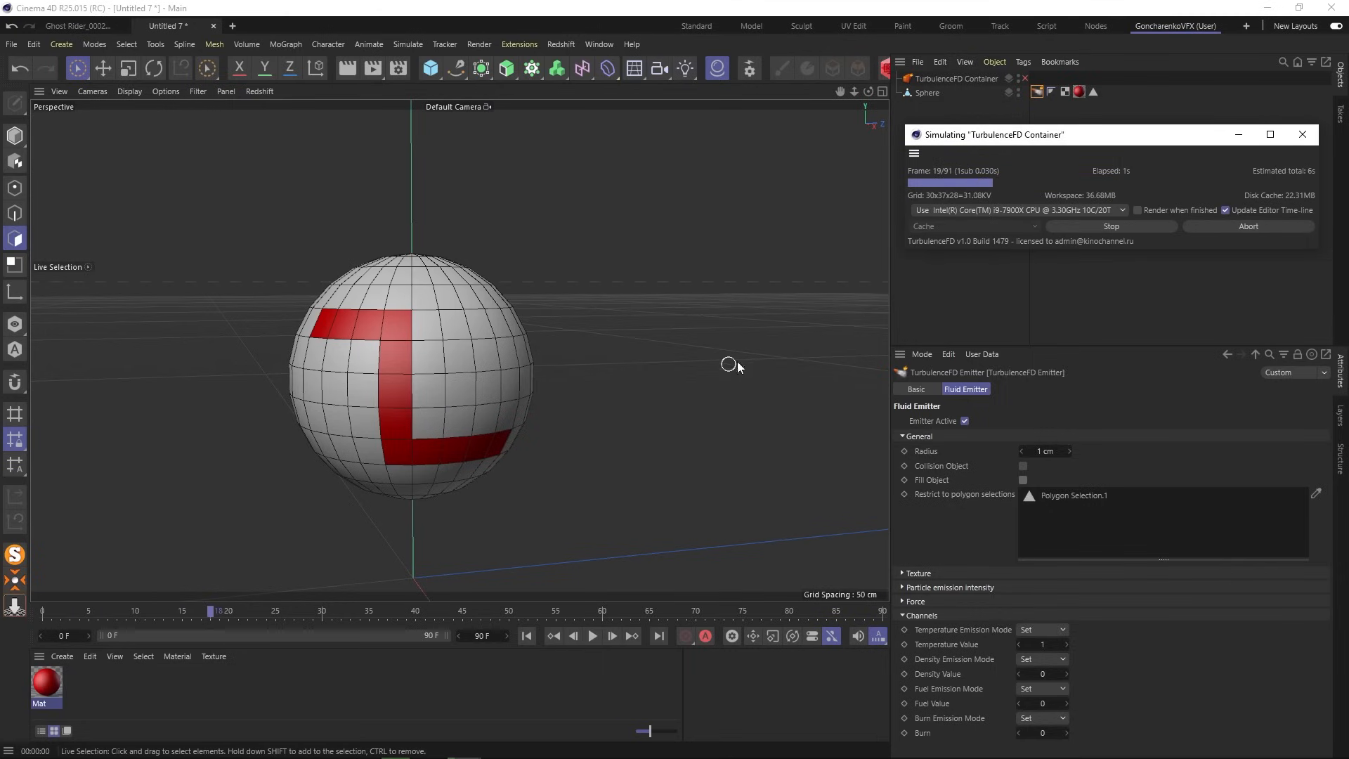
# - Re-enable the TurbulenceFD Container, re-simulate the fire, and check the render from several angles
pyautogui.click(1118, 227)
pyautogui.click(1024, 78)
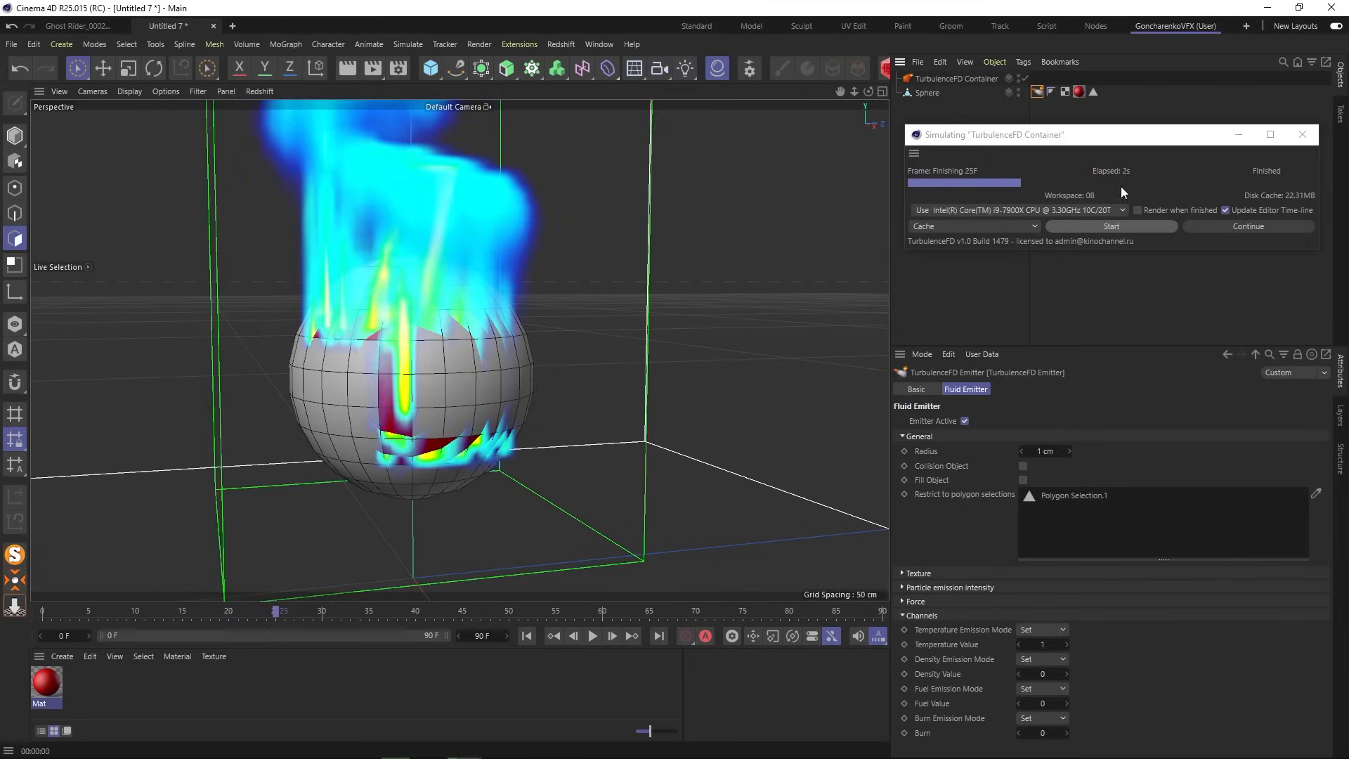
pyautogui.click(1115, 225)
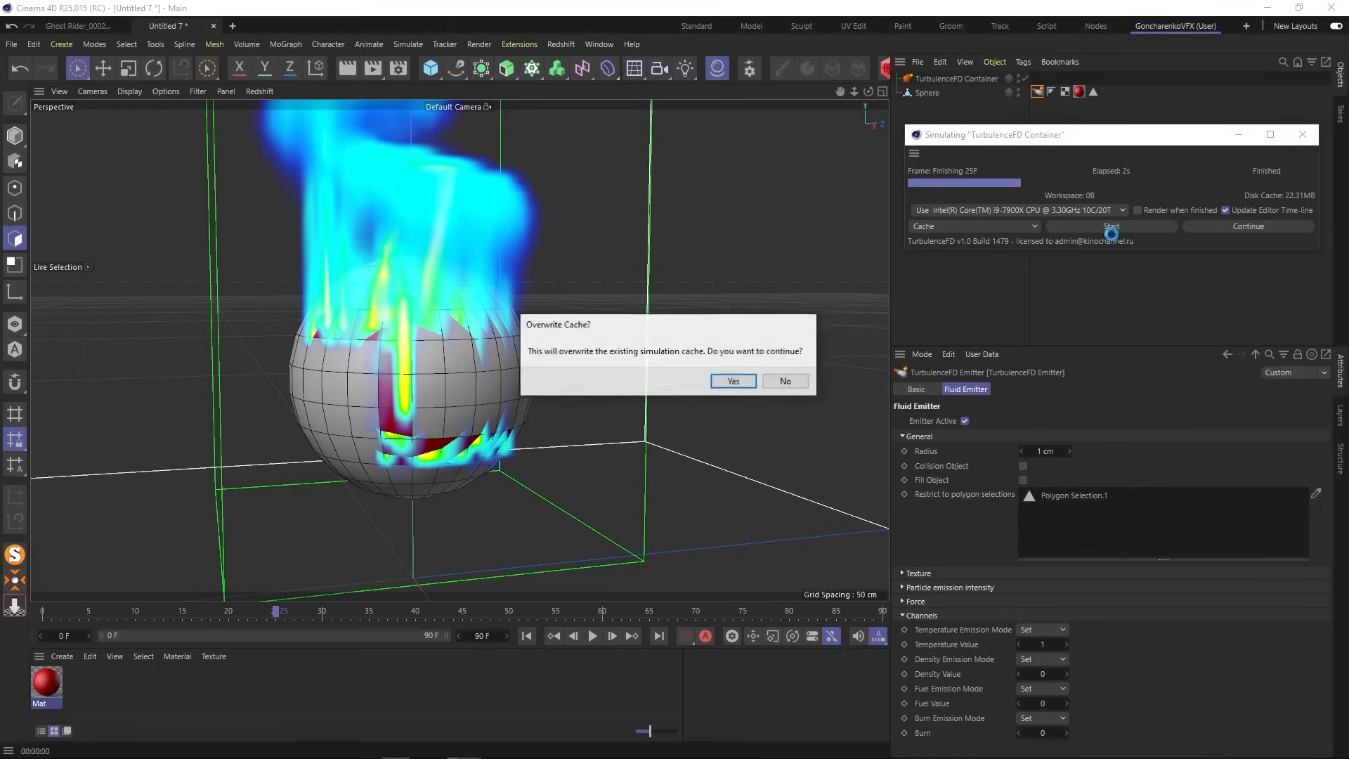
pyautogui.click(733, 382)
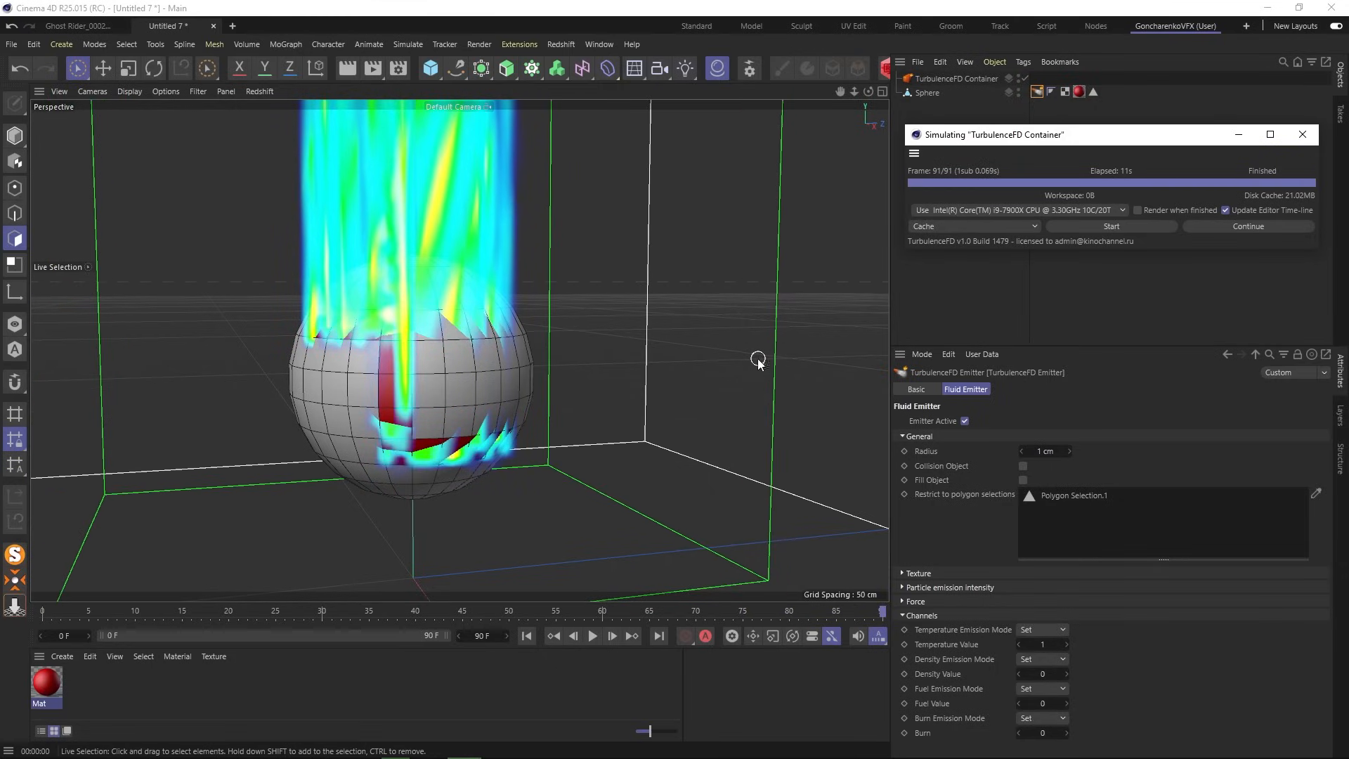
pyautogui.click(351, 69)
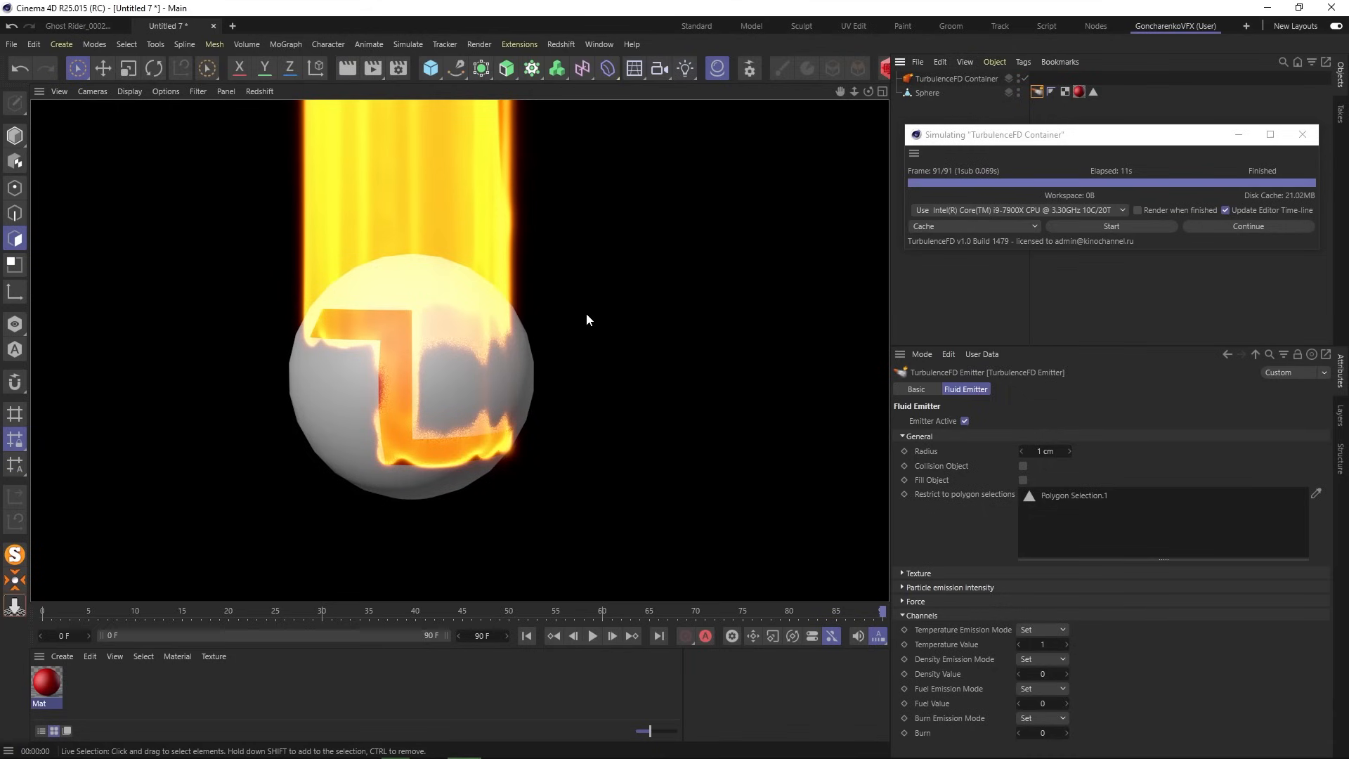
pyautogui.moveTo(586, 313)
pyautogui.keyDown('alt'); pyautogui.mouseDown()
pyautogui.moveTo(540, 326)
pyautogui.moveTo(609, 319)
pyautogui.moveTo(736, 370)
pyautogui.moveTo(786, 451)
pyautogui.moveTo(864, 444)
pyautogui.moveTo(977, 365)
pyautogui.moveTo(1033, 372)
pyautogui.moveTo(1194, 324)
pyautogui.mouseUp(); pyautogui.keyUp('alt')
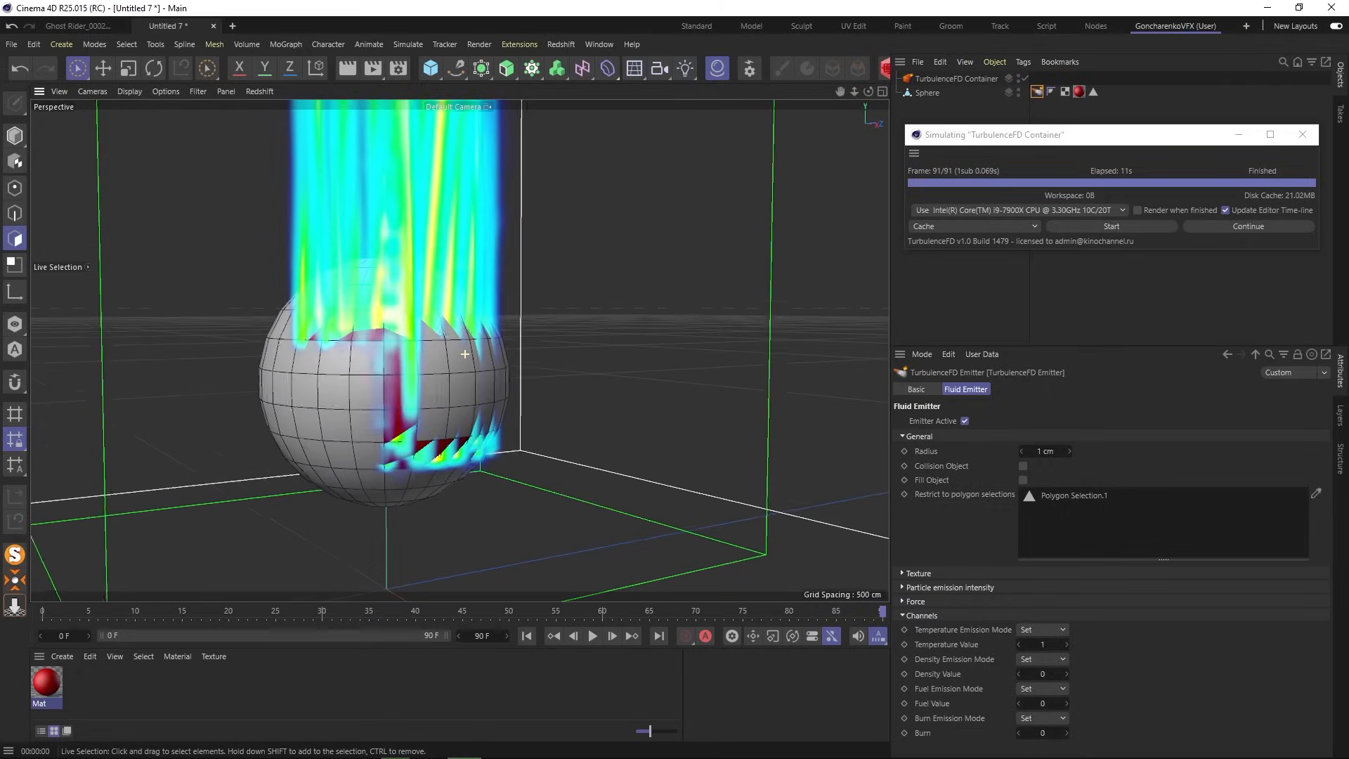
pyautogui.keyDown('alt'); pyautogui.moveTo(464, 353); pyautogui.dragTo(436, 343); pyautogui.keyUp('alt')
# - Delete Polygon Selection.1 from the emitter's restriction list and start a new simulation
pyautogui.click(1084, 498)
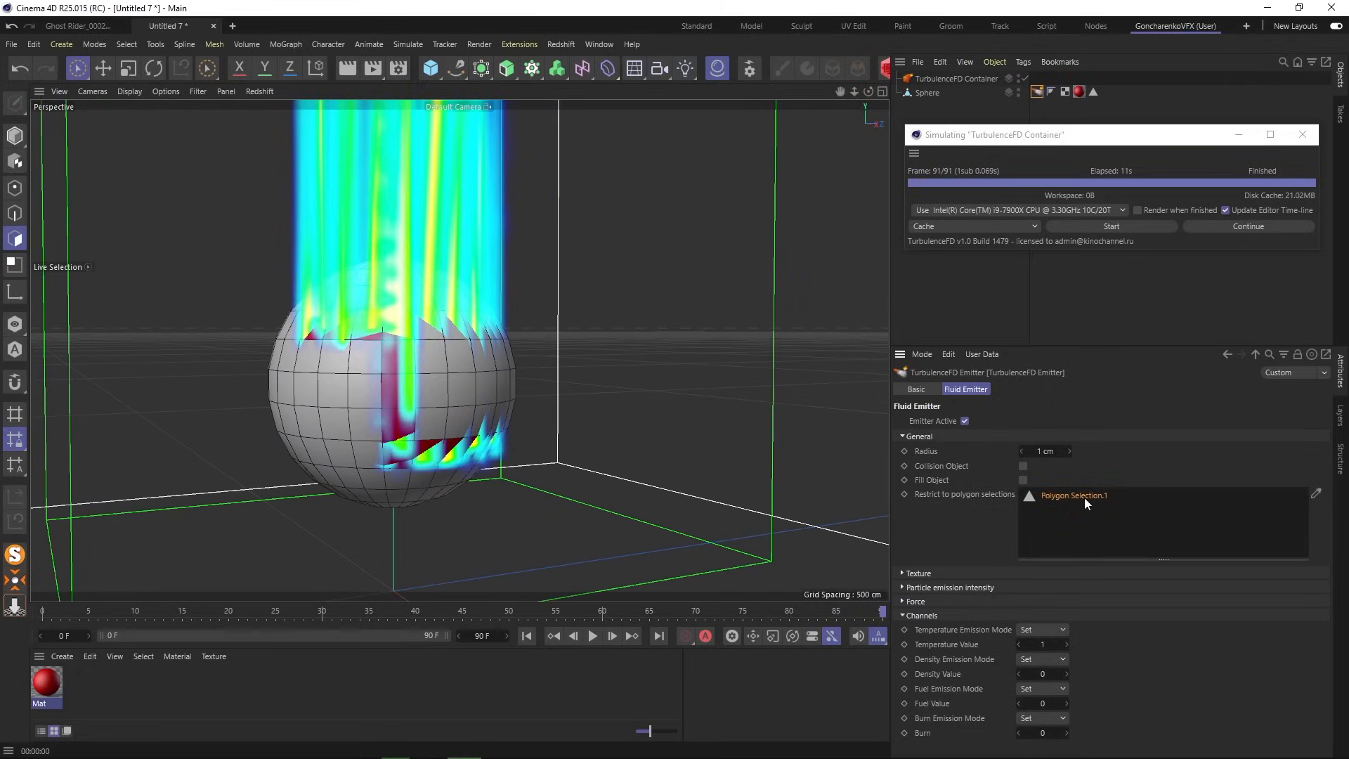
pyautogui.press('Delete')
pyautogui.click(1125, 229)
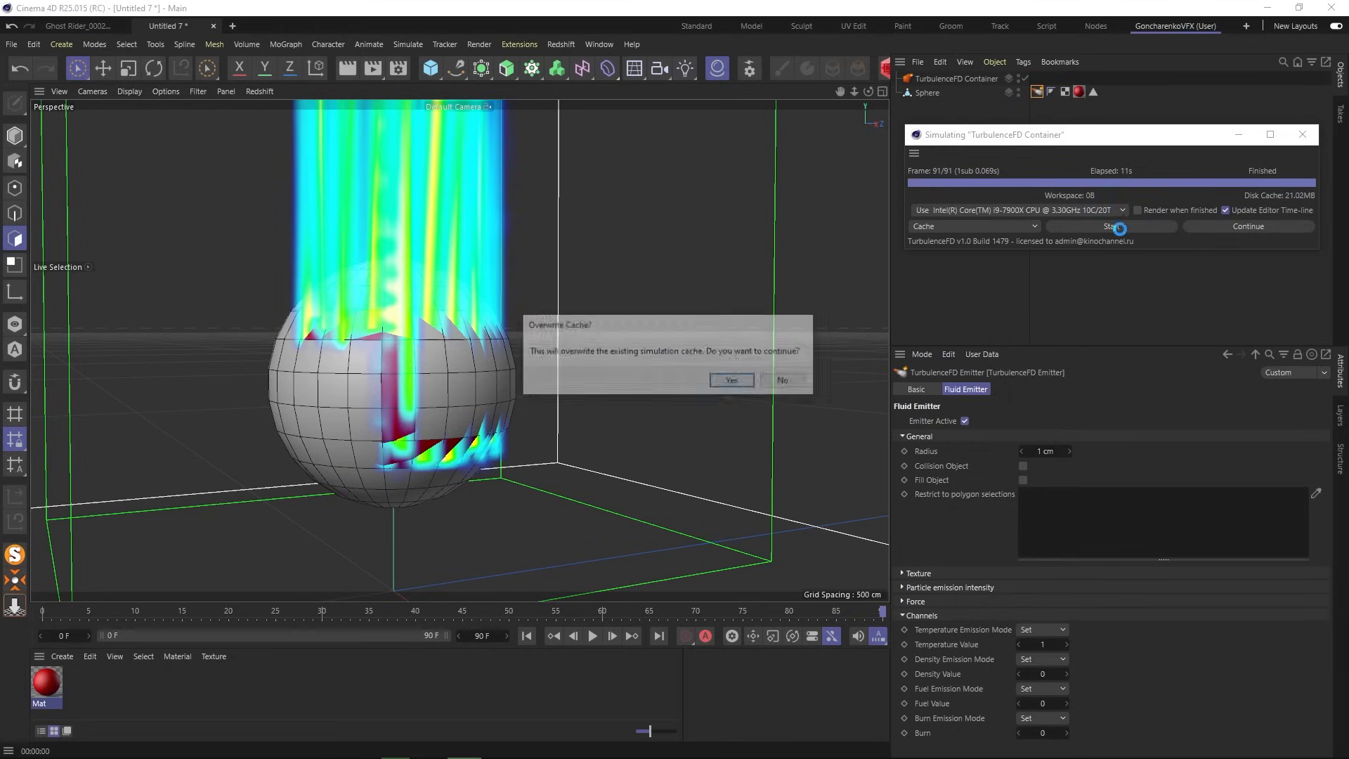
# - Confirm the cache overwrite, expand the emitter's Texture settings, and preview the rendered fire
pyautogui.click(731, 381)
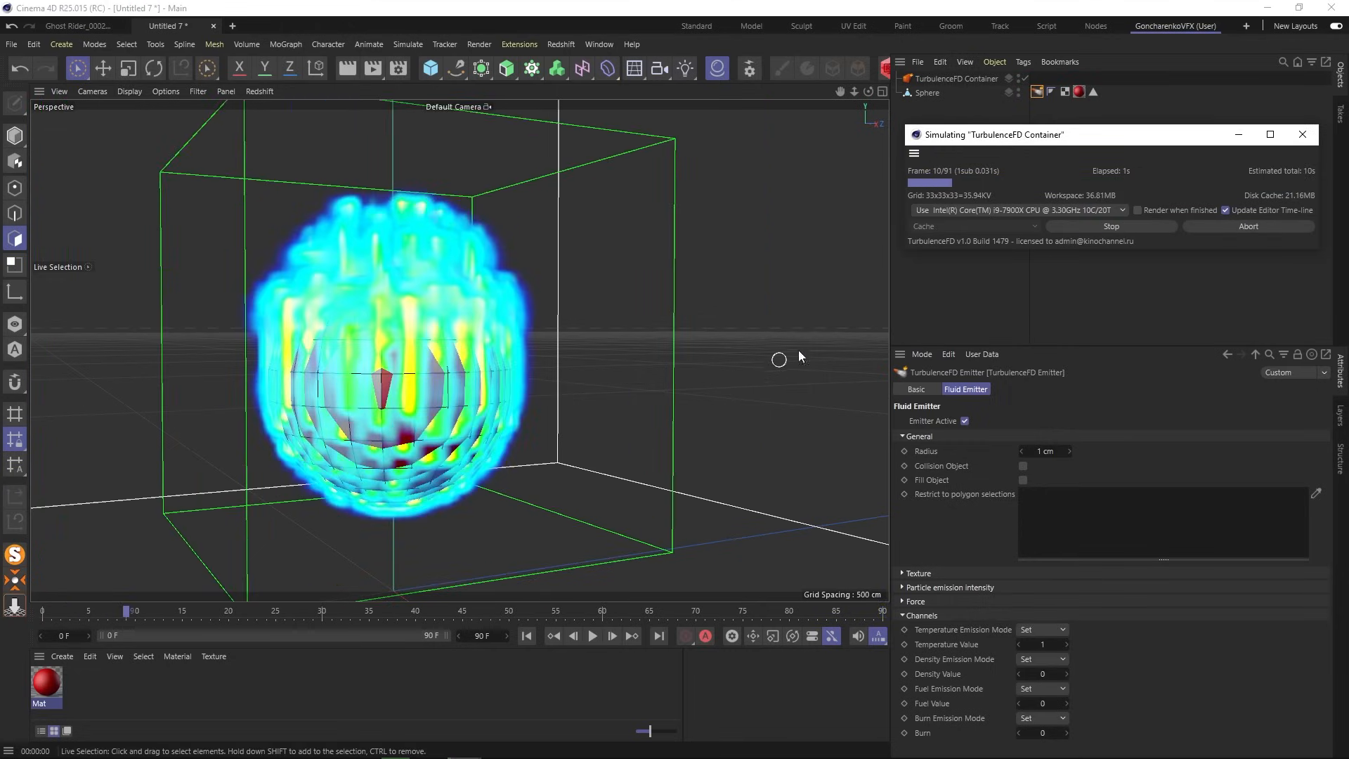
pyautogui.click(1108, 91)
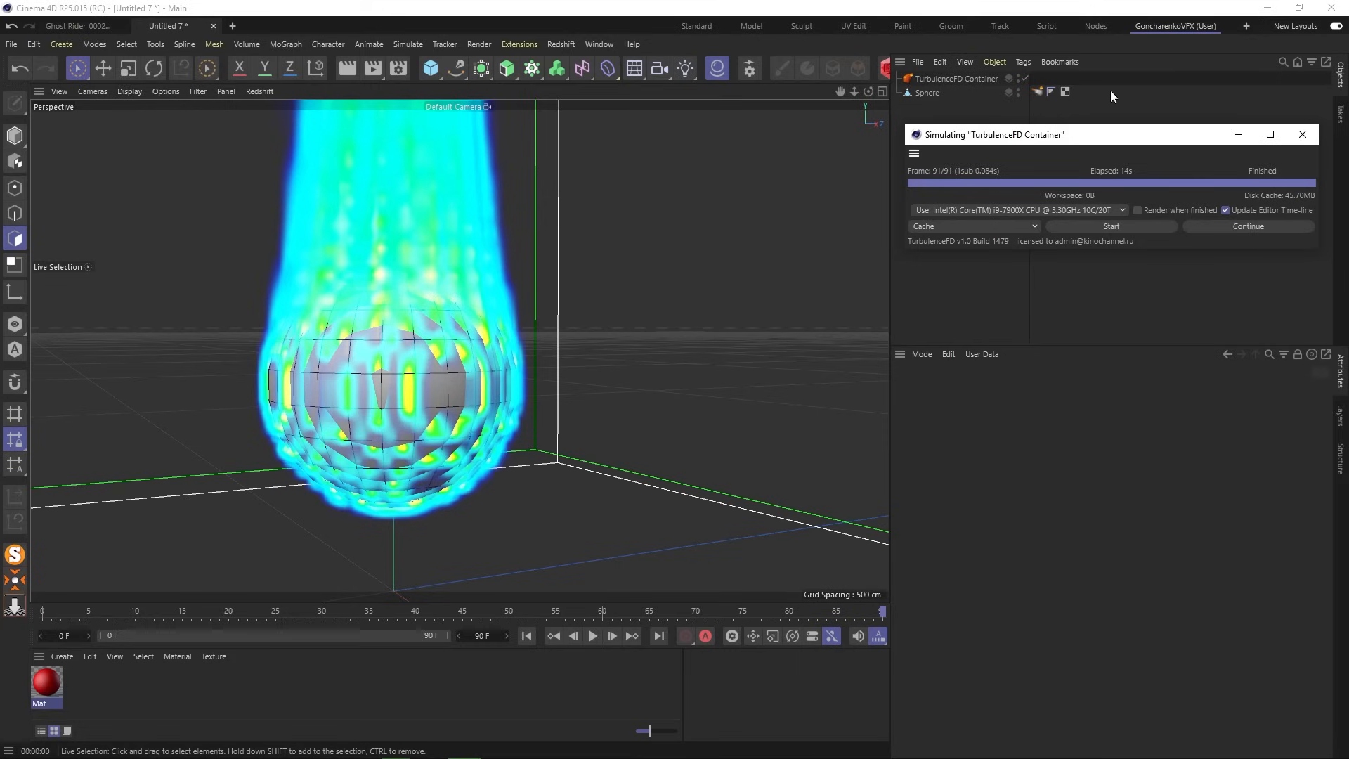
pyautogui.click(1039, 94)
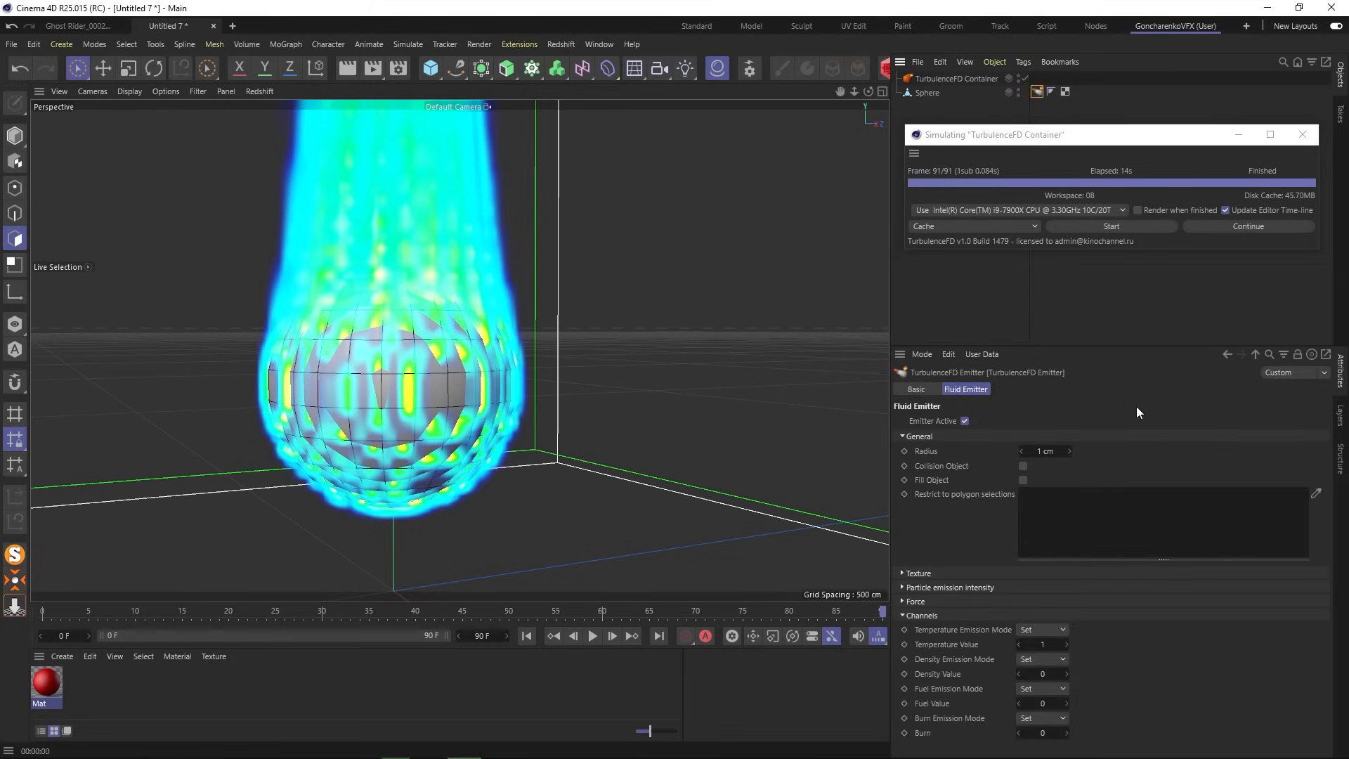
pyautogui.click(913, 573)
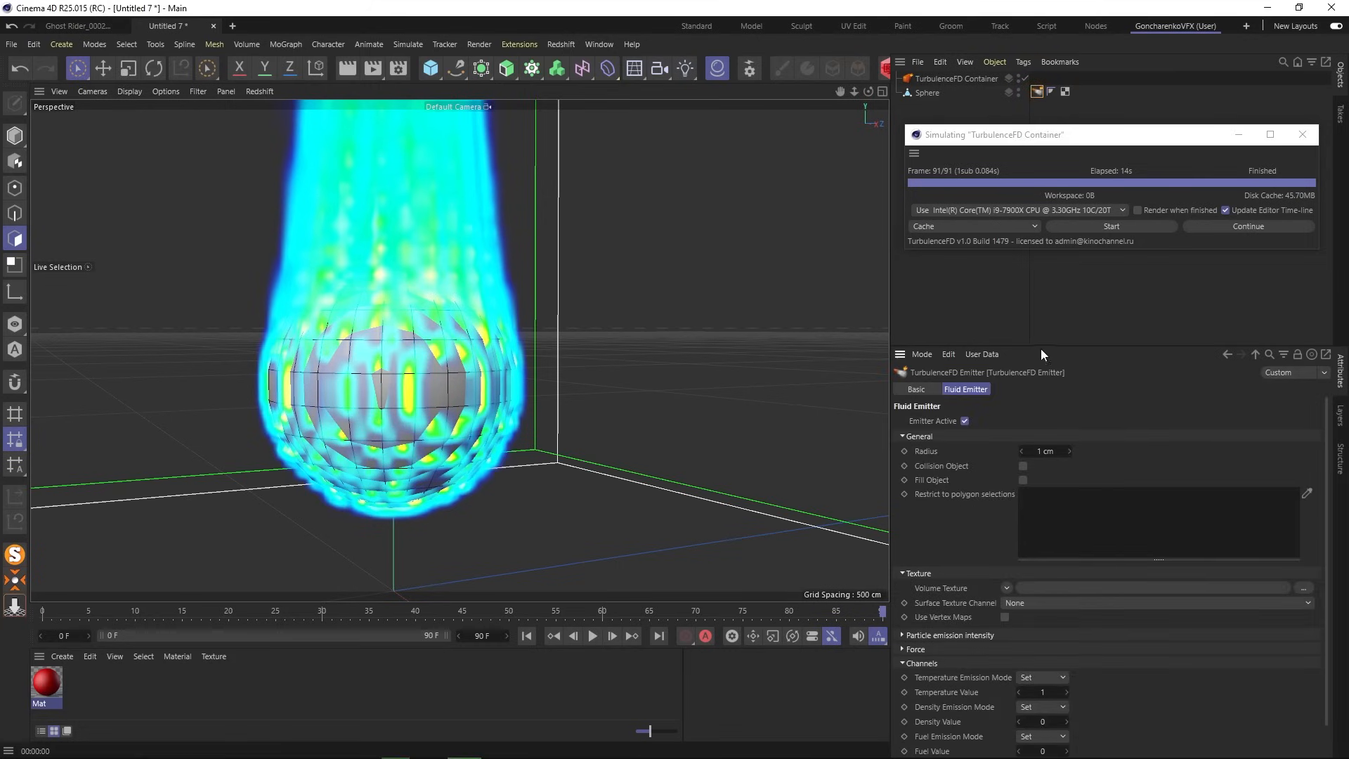
pyautogui.moveTo(1035, 345); pyautogui.dragTo(1051, 270)
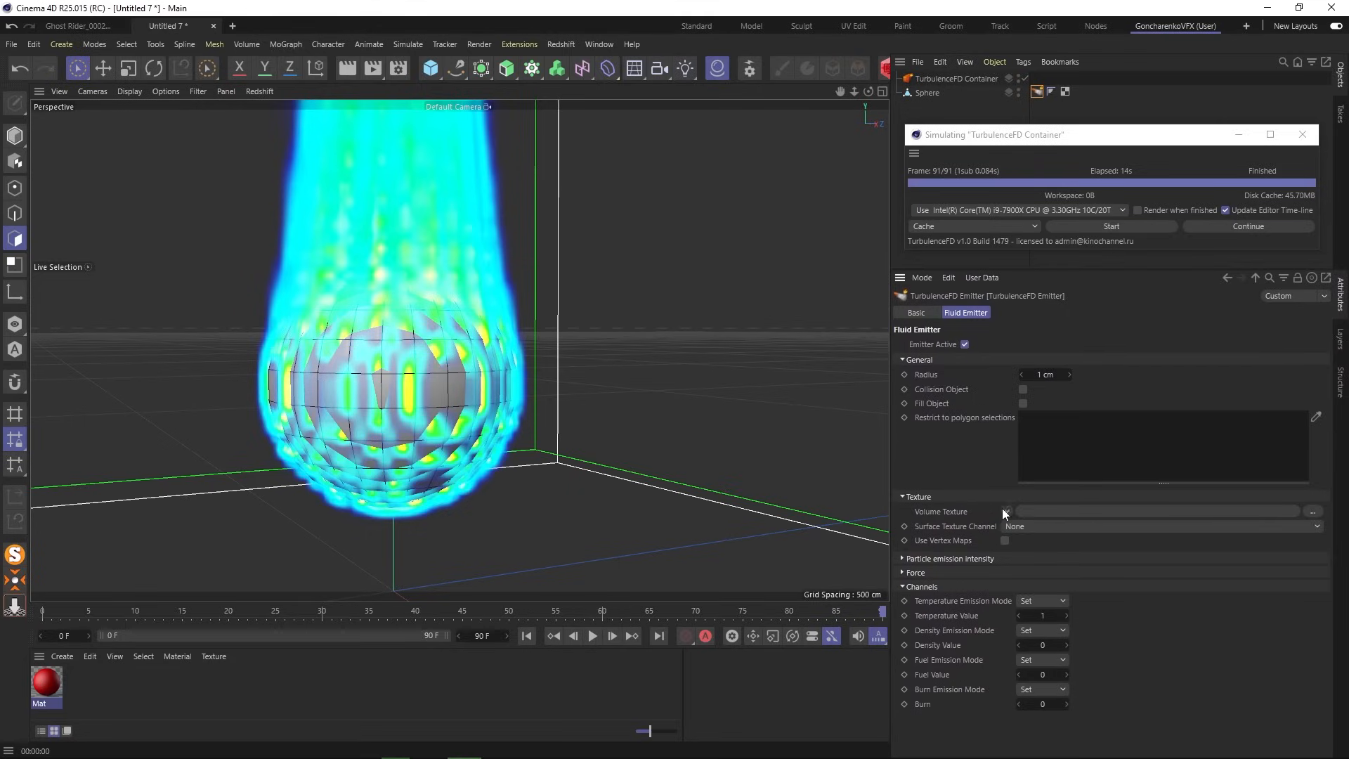
pyautogui.click(347, 68)
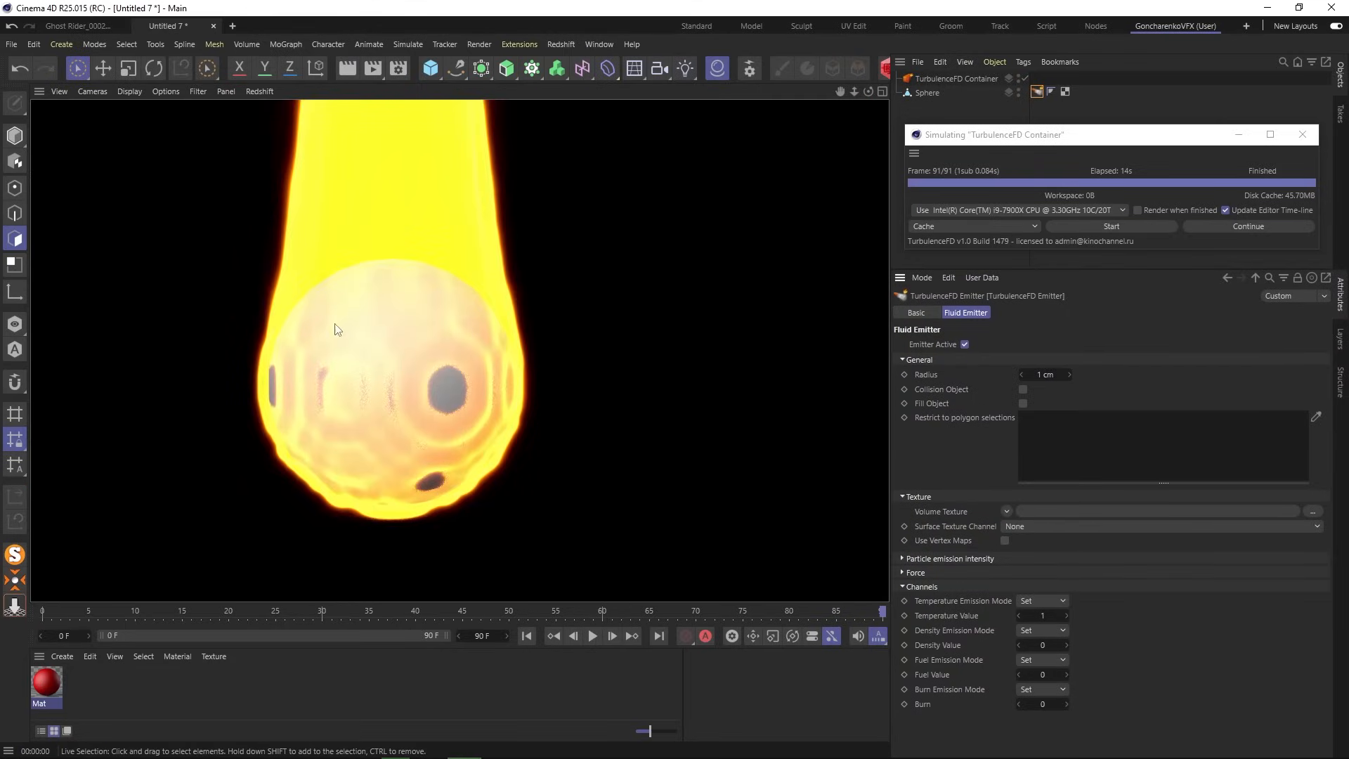
pyautogui.click(1034, 91)
# - Turn Fill Object back on, re-simulate over the cache, and render the fire at frame 91
pyautogui.click(1023, 403)
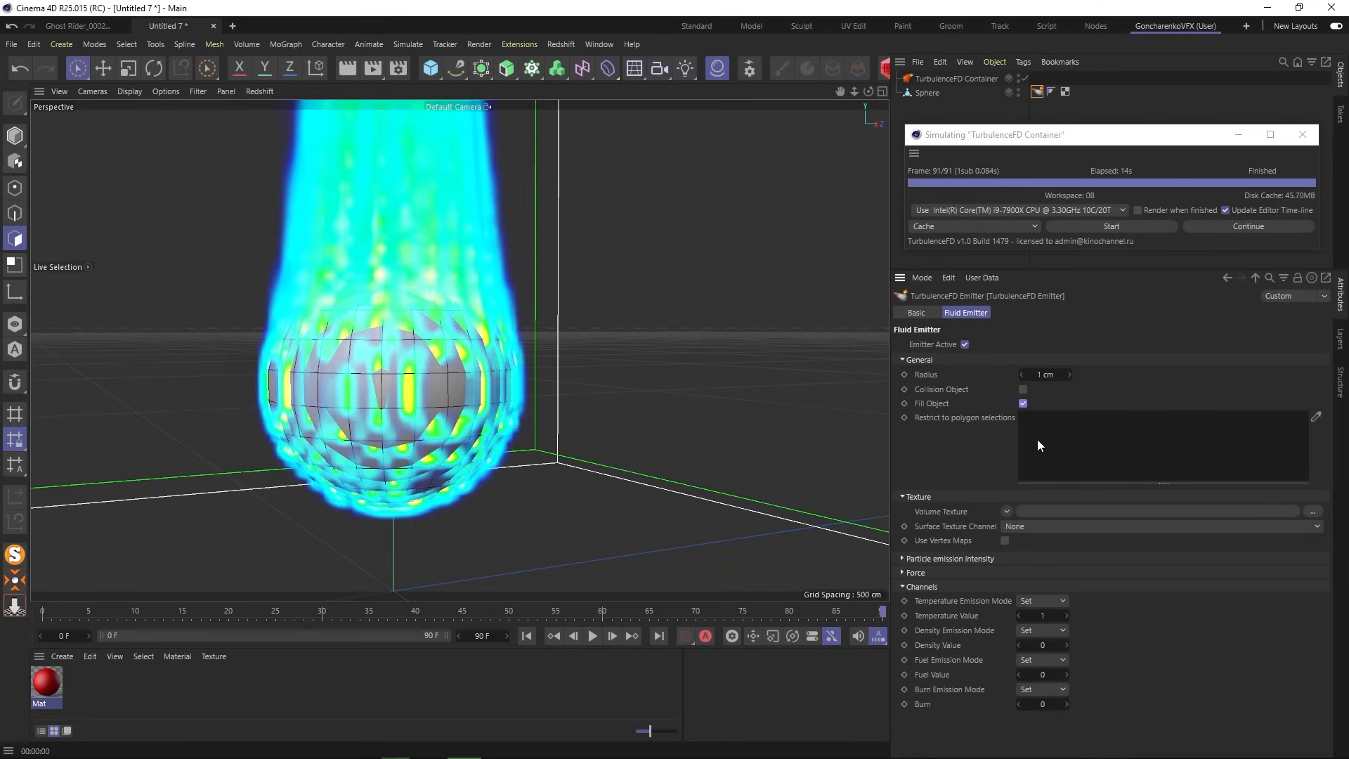
pyautogui.click(347, 68)
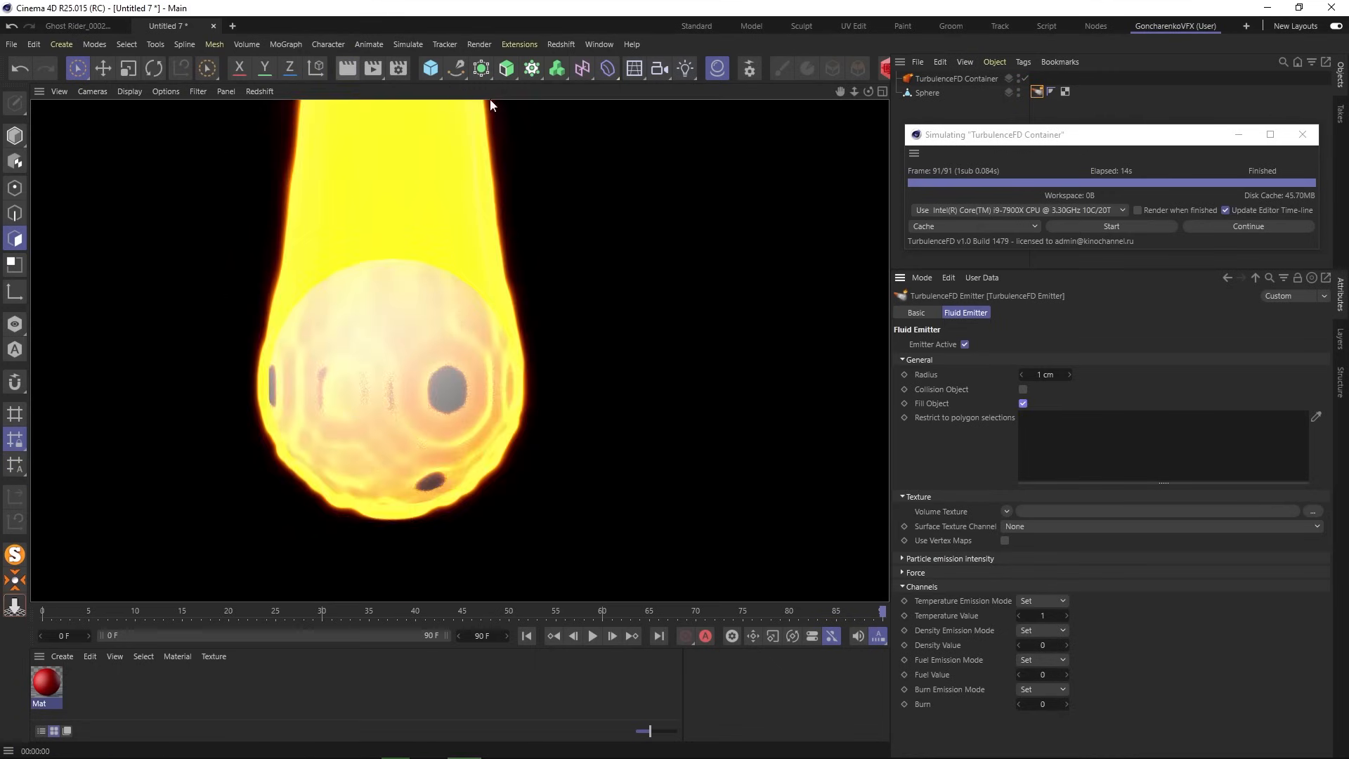
pyautogui.click(1144, 228)
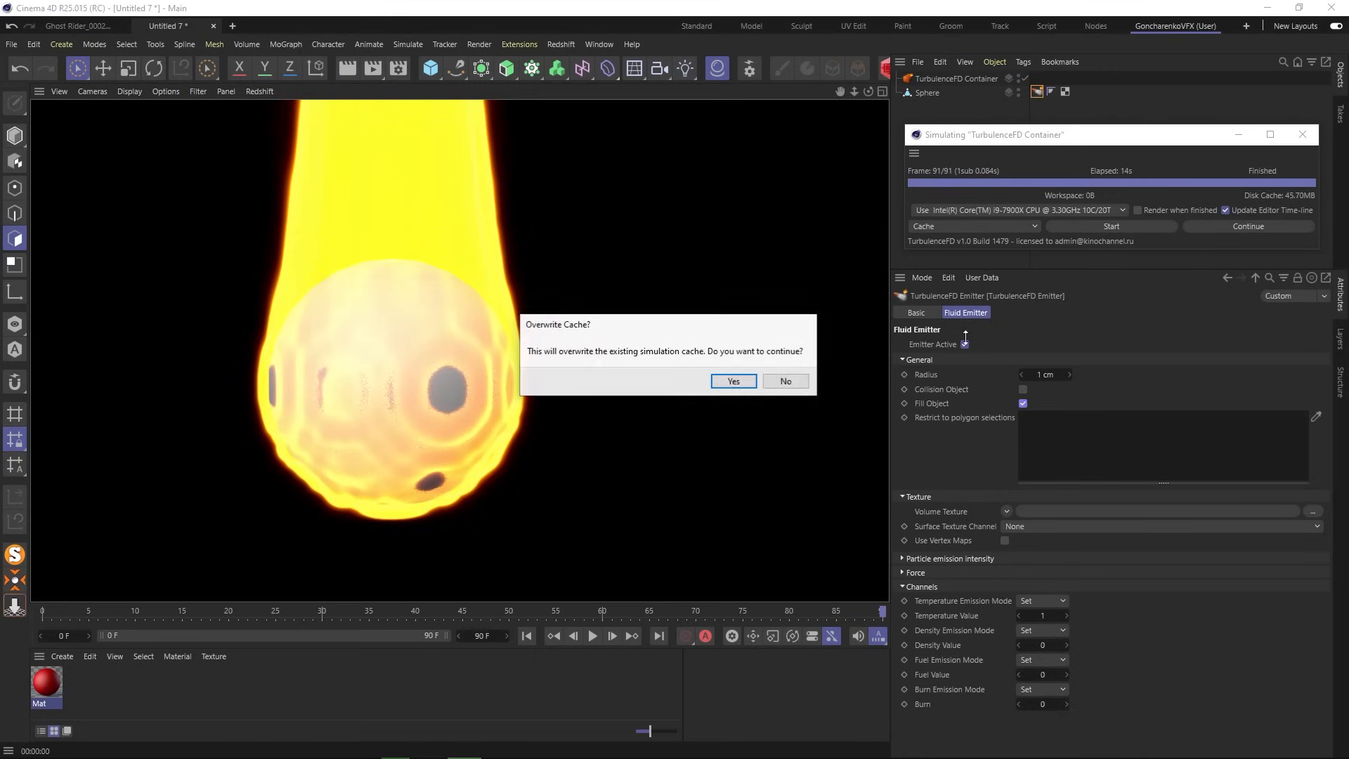
pyautogui.click(731, 380)
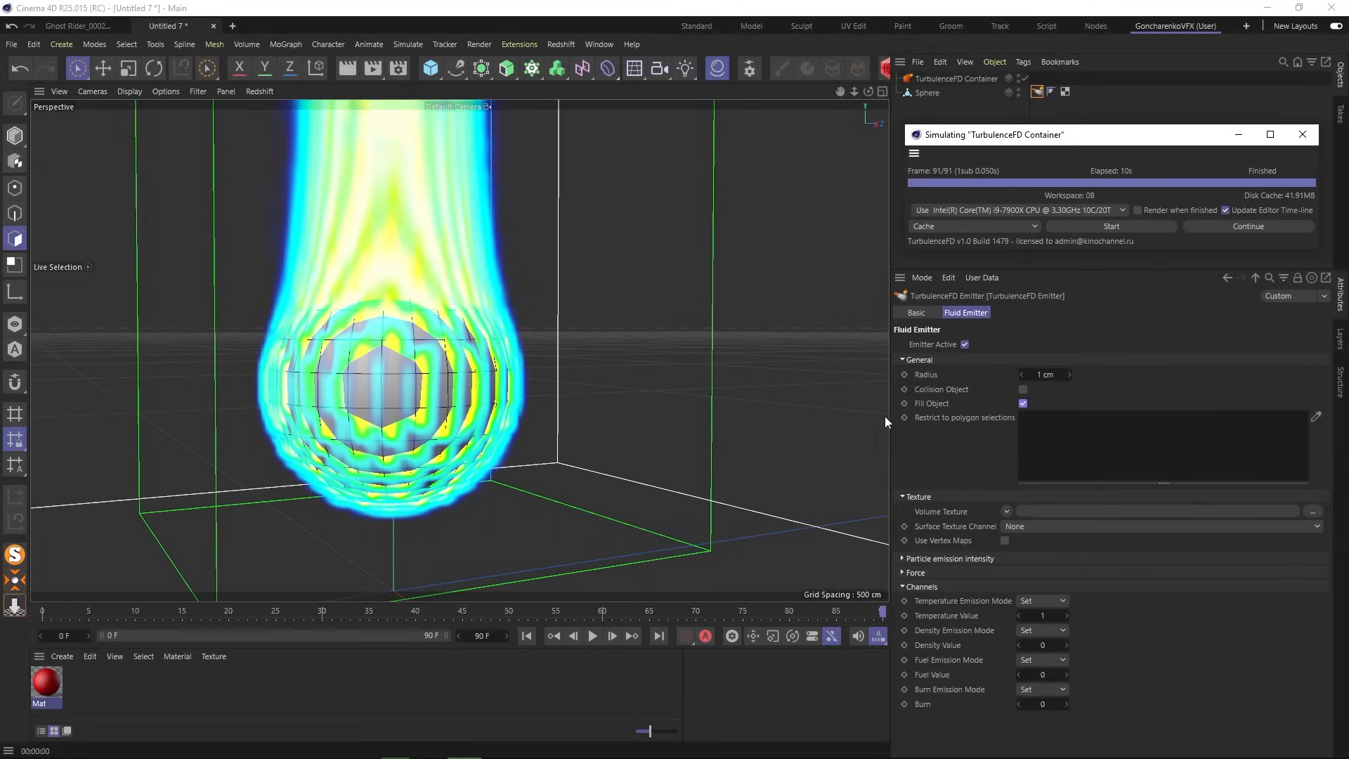
pyautogui.click(347, 68)
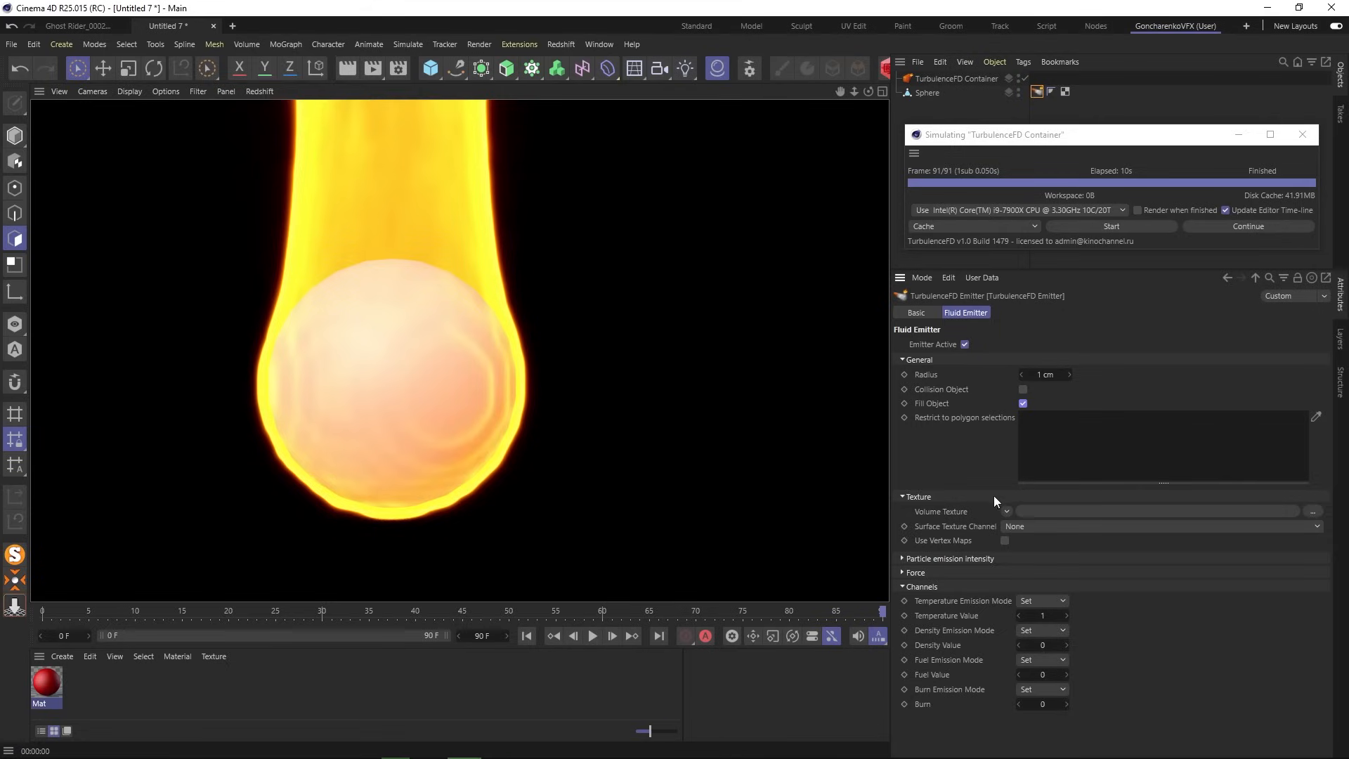
# - Load a Noise shader into the emitter's Volume Texture and set its type to Blistered Turbulence
pyautogui.click(1006, 510)
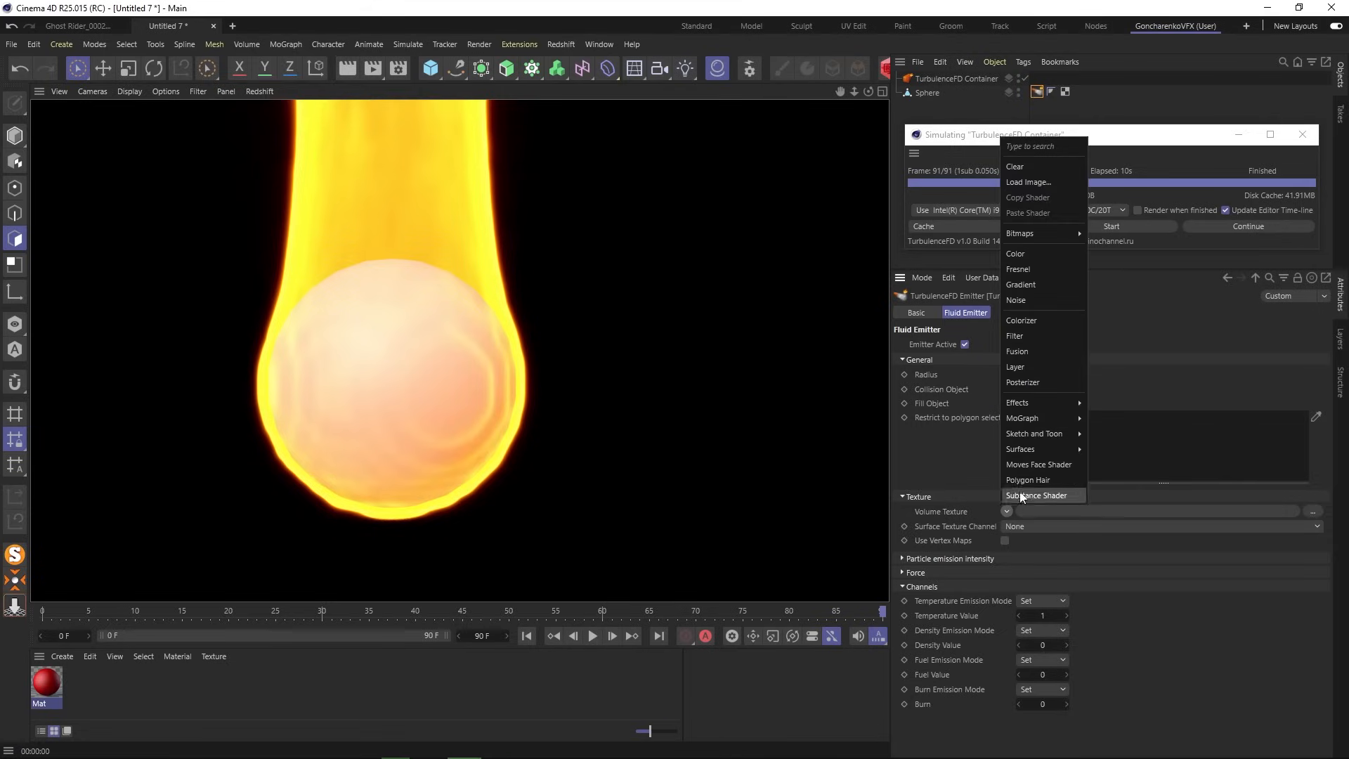
pyautogui.click(1034, 301)
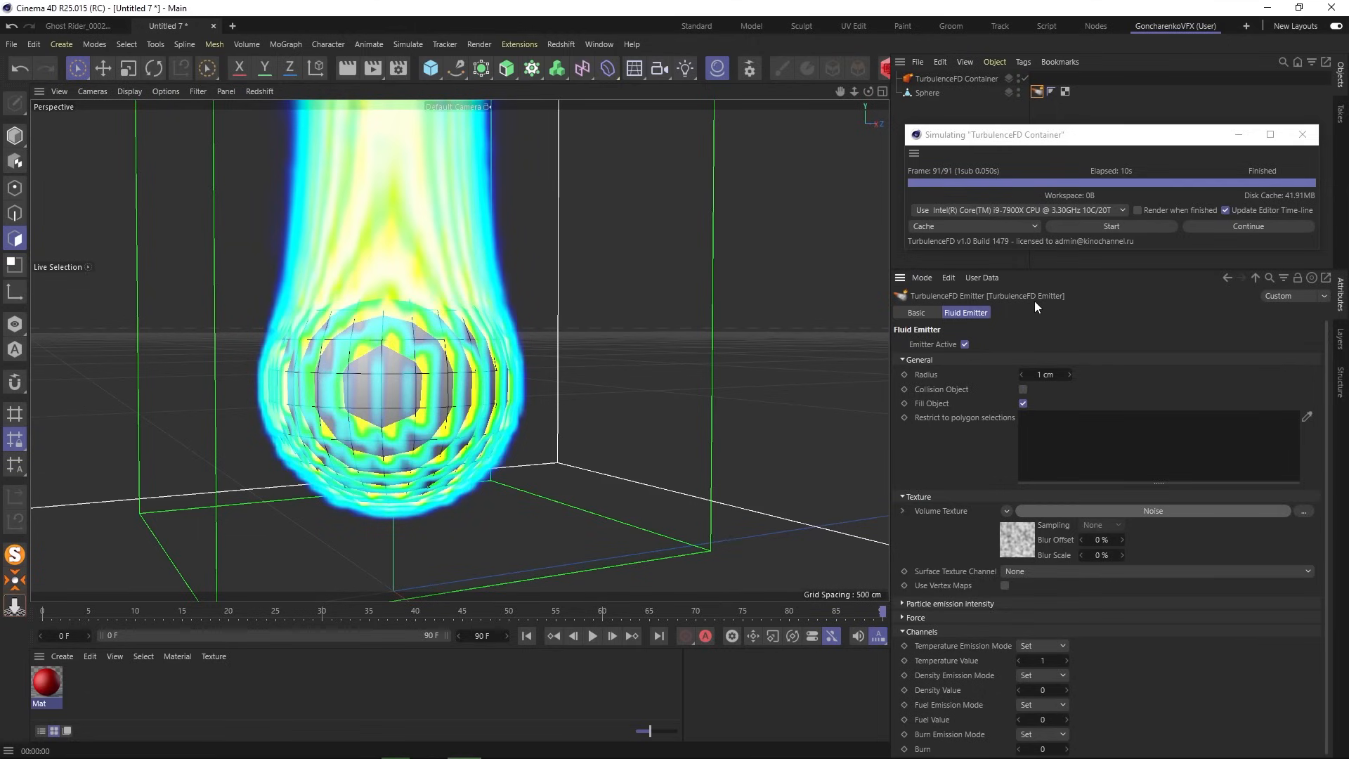
pyautogui.click(1128, 509)
pyautogui.click(1249, 476)
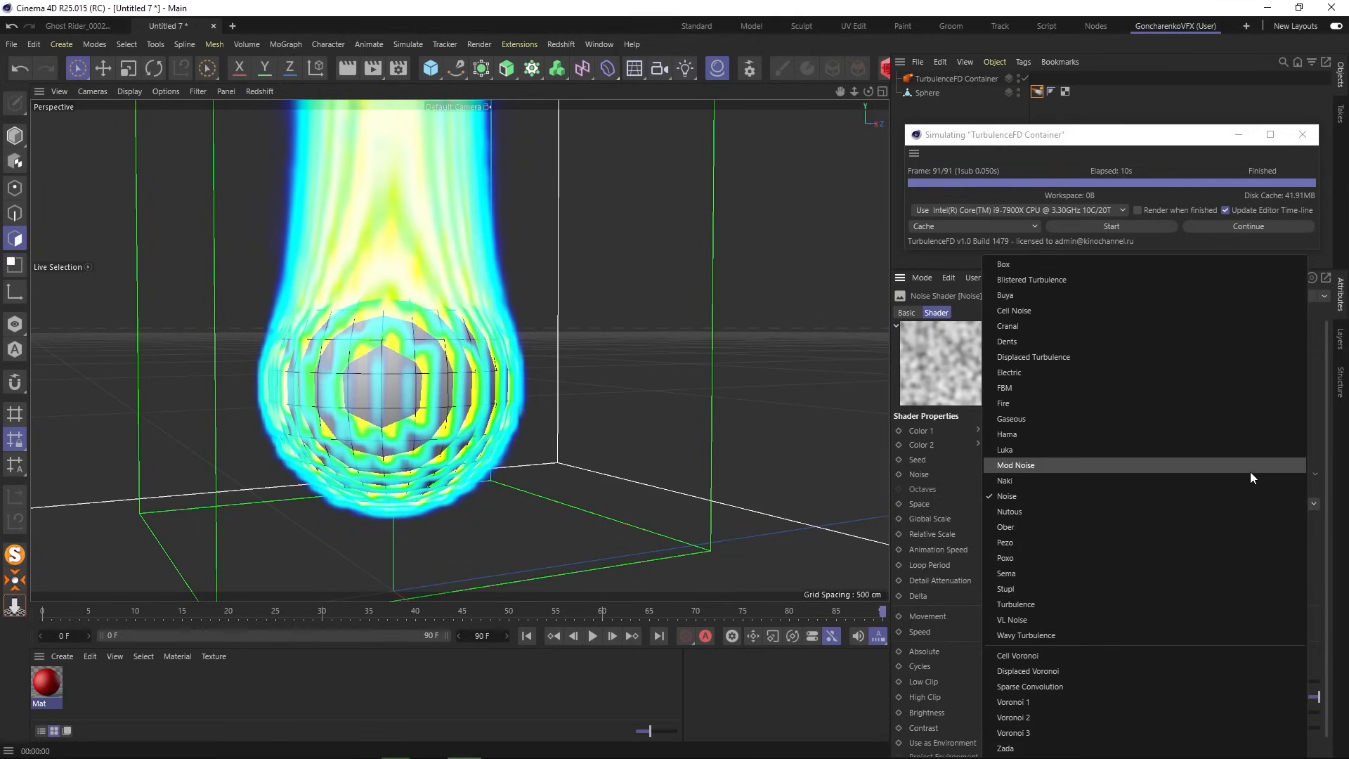
pyautogui.click(949, 469)
pyautogui.click(1317, 475)
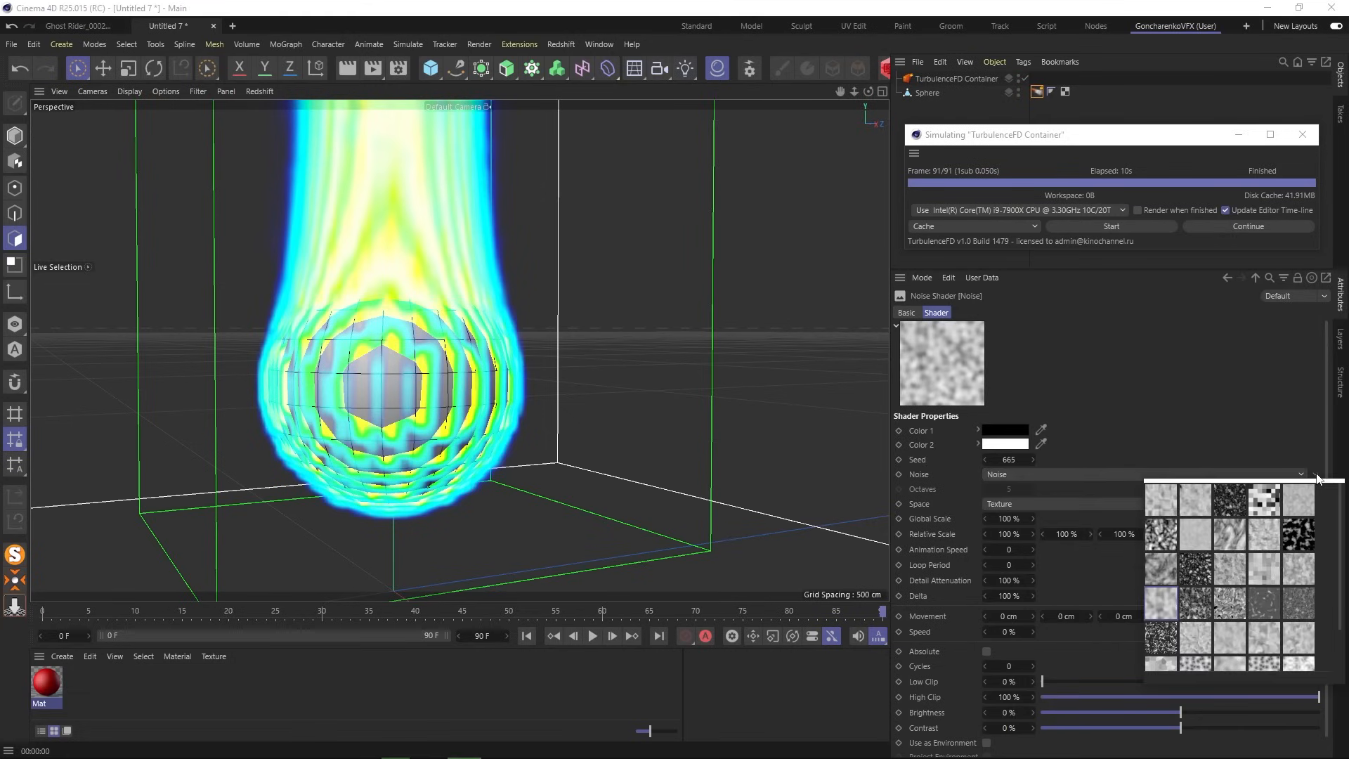
pyautogui.click(1196, 499)
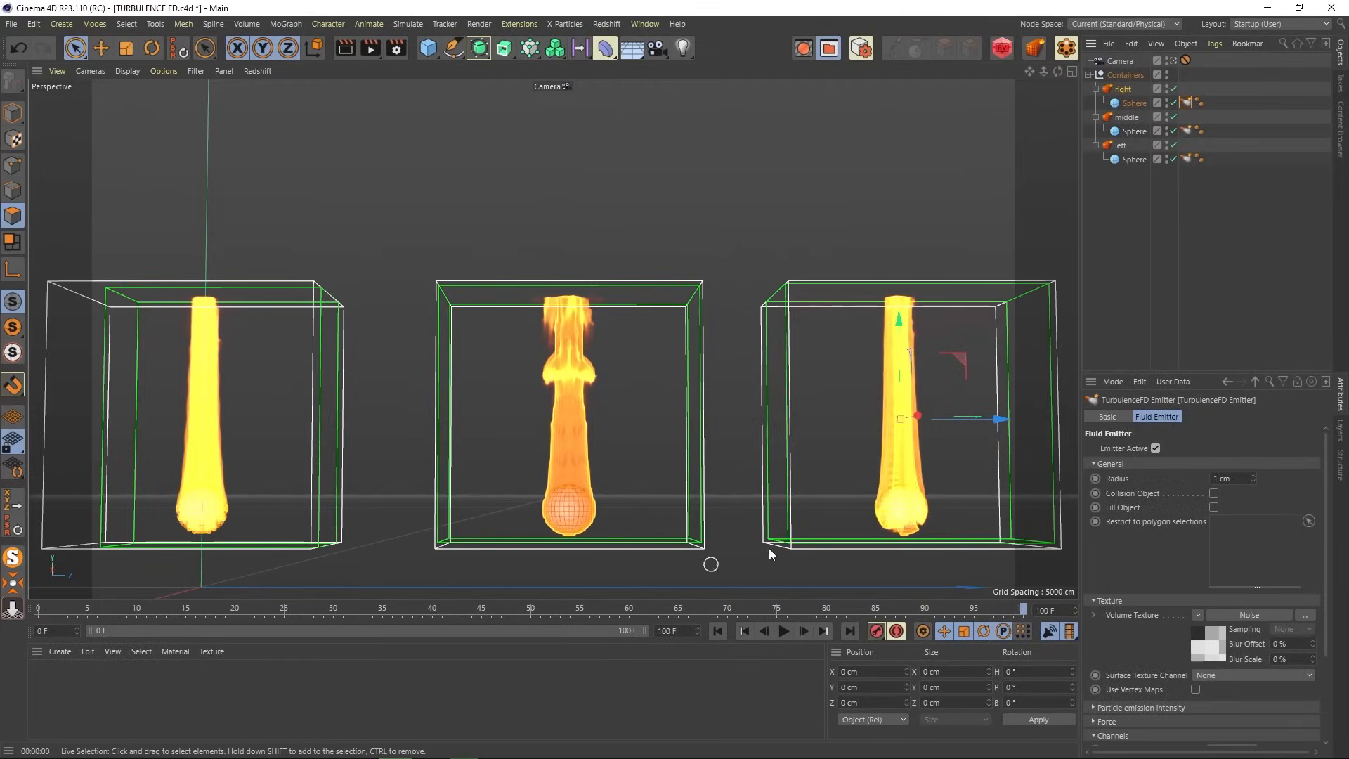
# - Play and scrub the three fire simulations, pausing at frame 52 to render them
pyautogui.click(1123, 208)
pyautogui.click(783, 630)
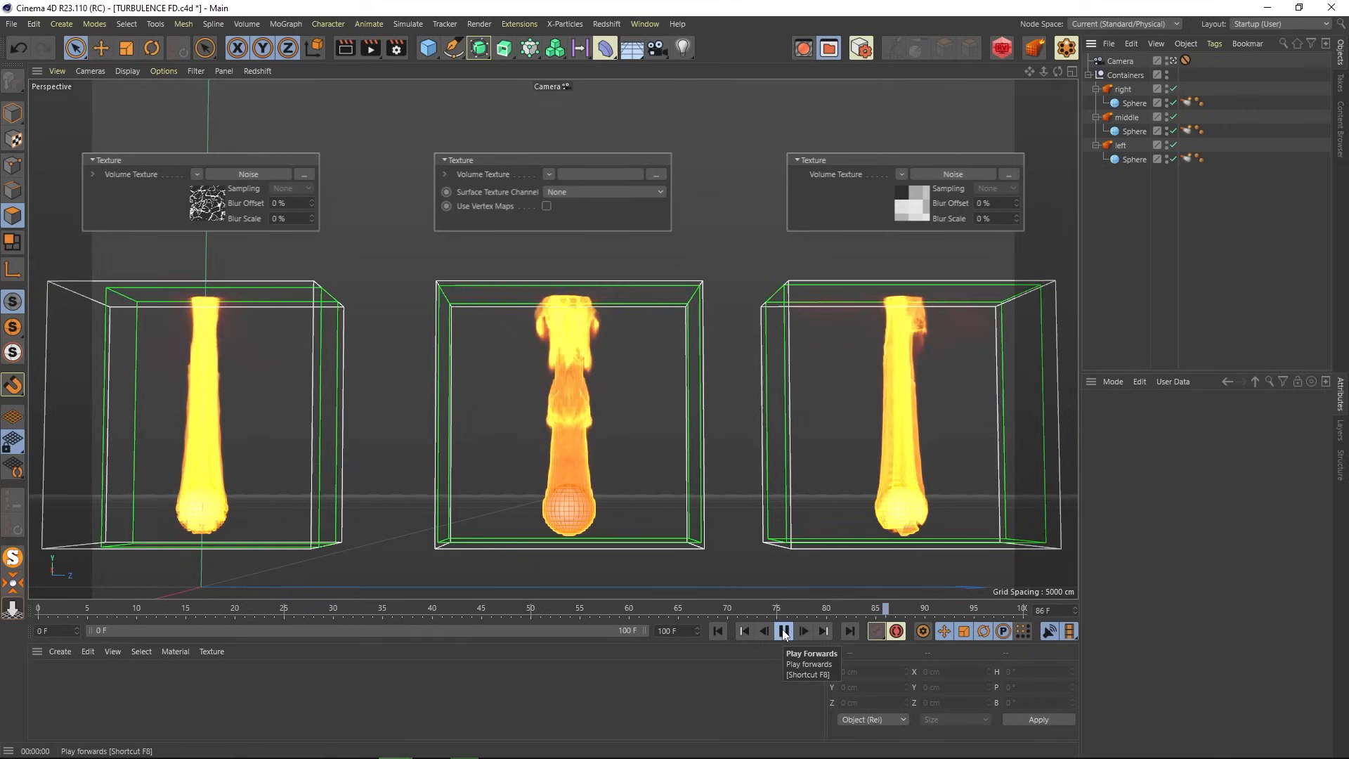
pyautogui.click(784, 631)
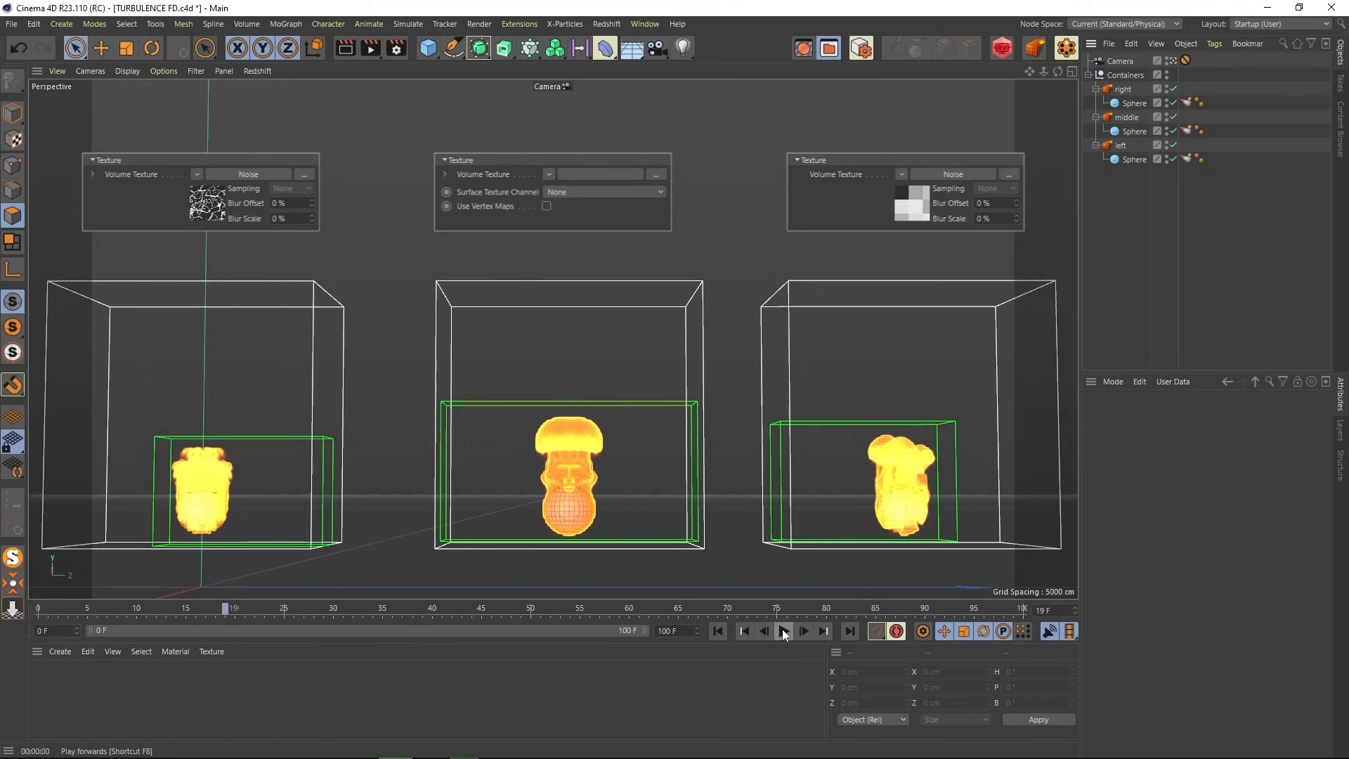
pyautogui.moveTo(225, 607); pyautogui.dragTo(342, 616)
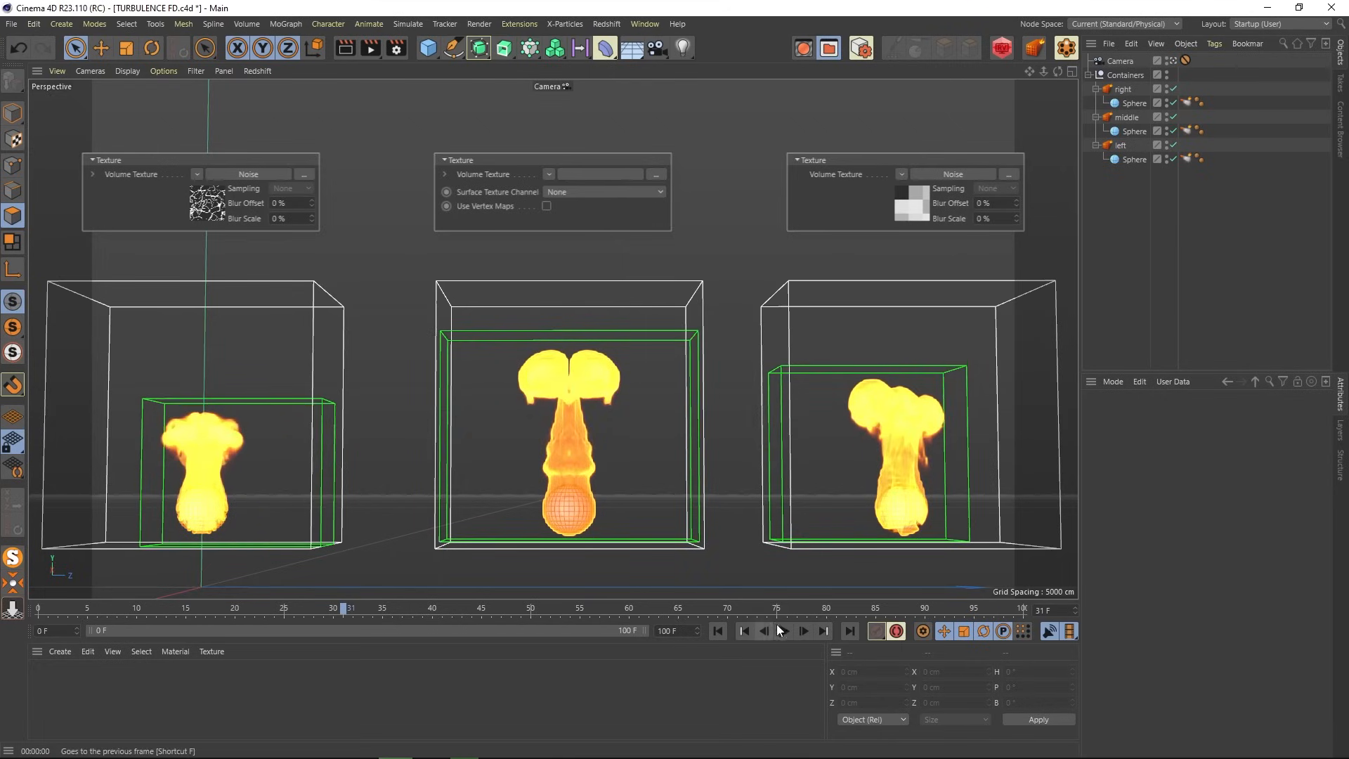
pyautogui.click(784, 631)
pyautogui.click(783, 631)
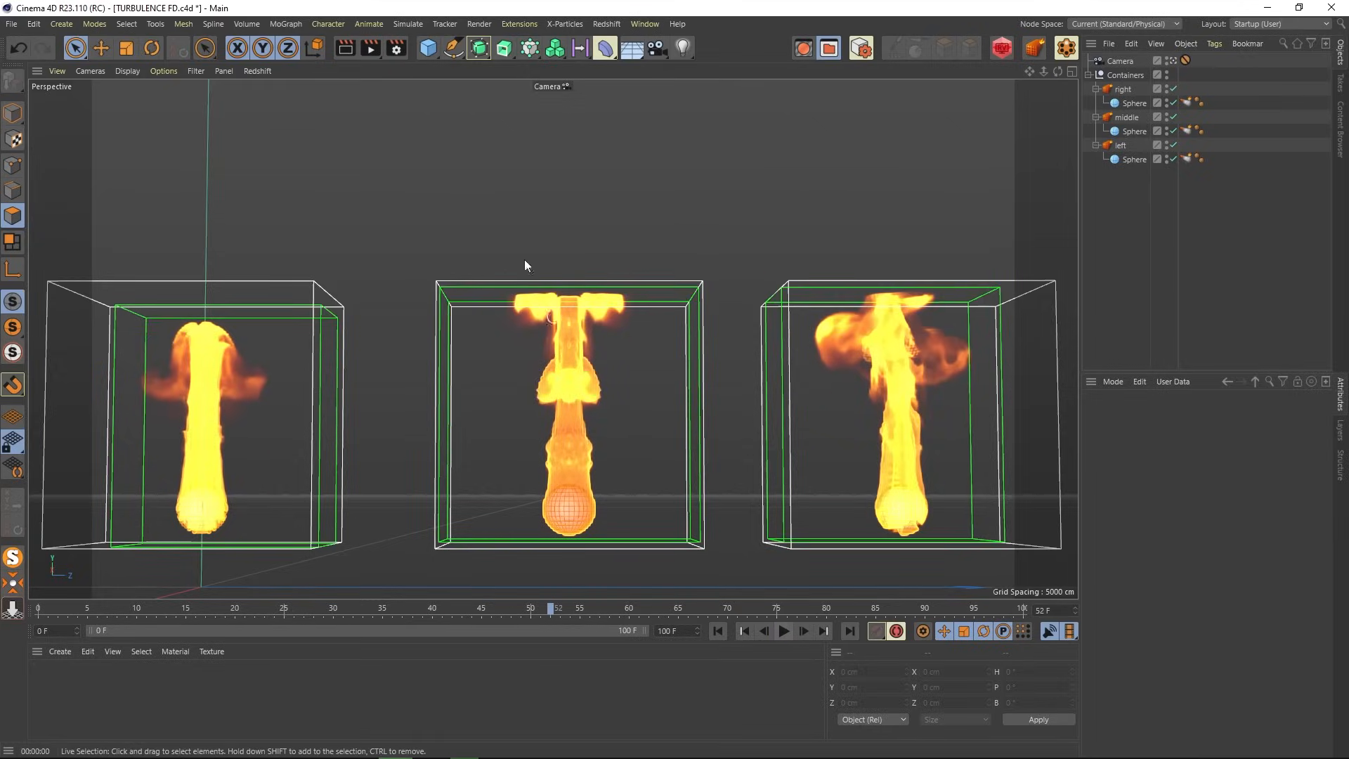
pyautogui.click(344, 48)
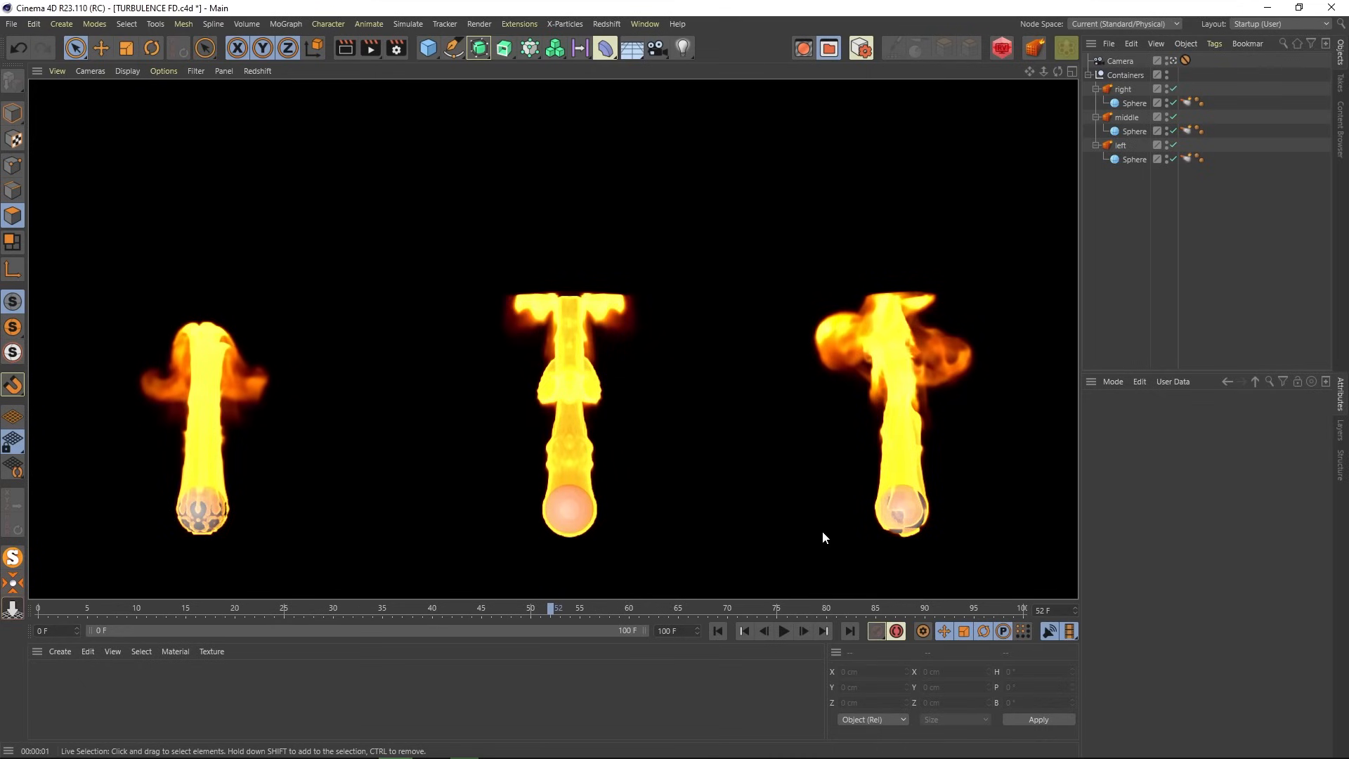
# - Select the left sphere's emitter and replay the simulations from frame 0 to frame 94
pyautogui.click(1185, 158)
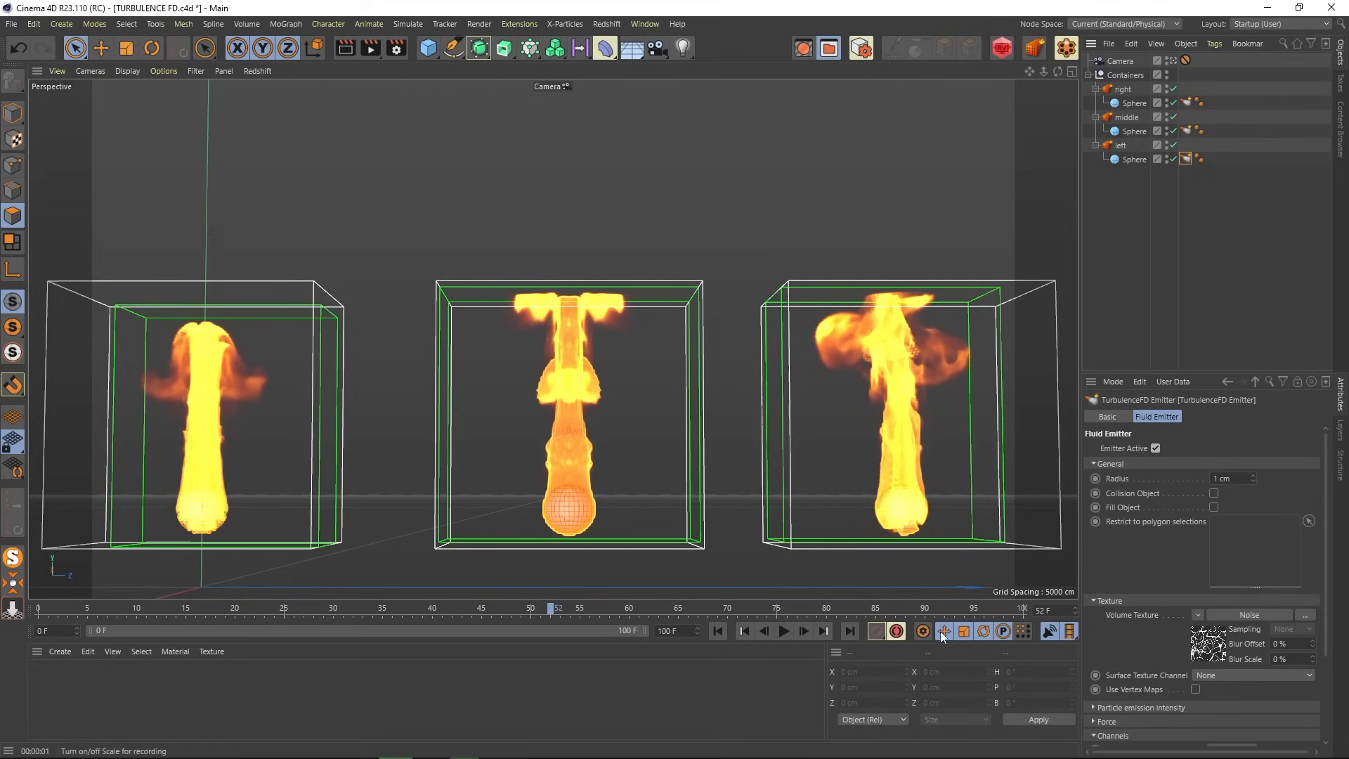
pyautogui.click(718, 630)
pyautogui.click(782, 631)
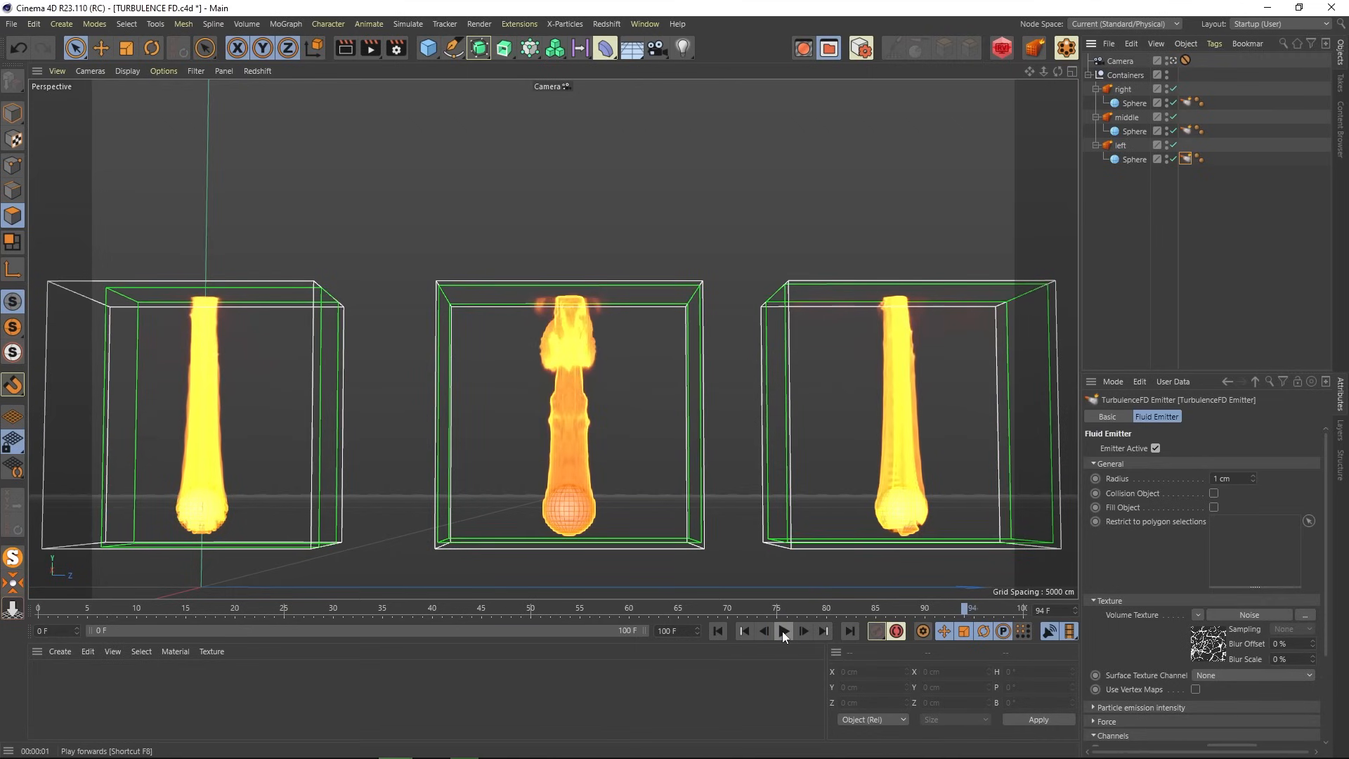
pyautogui.click(783, 631)
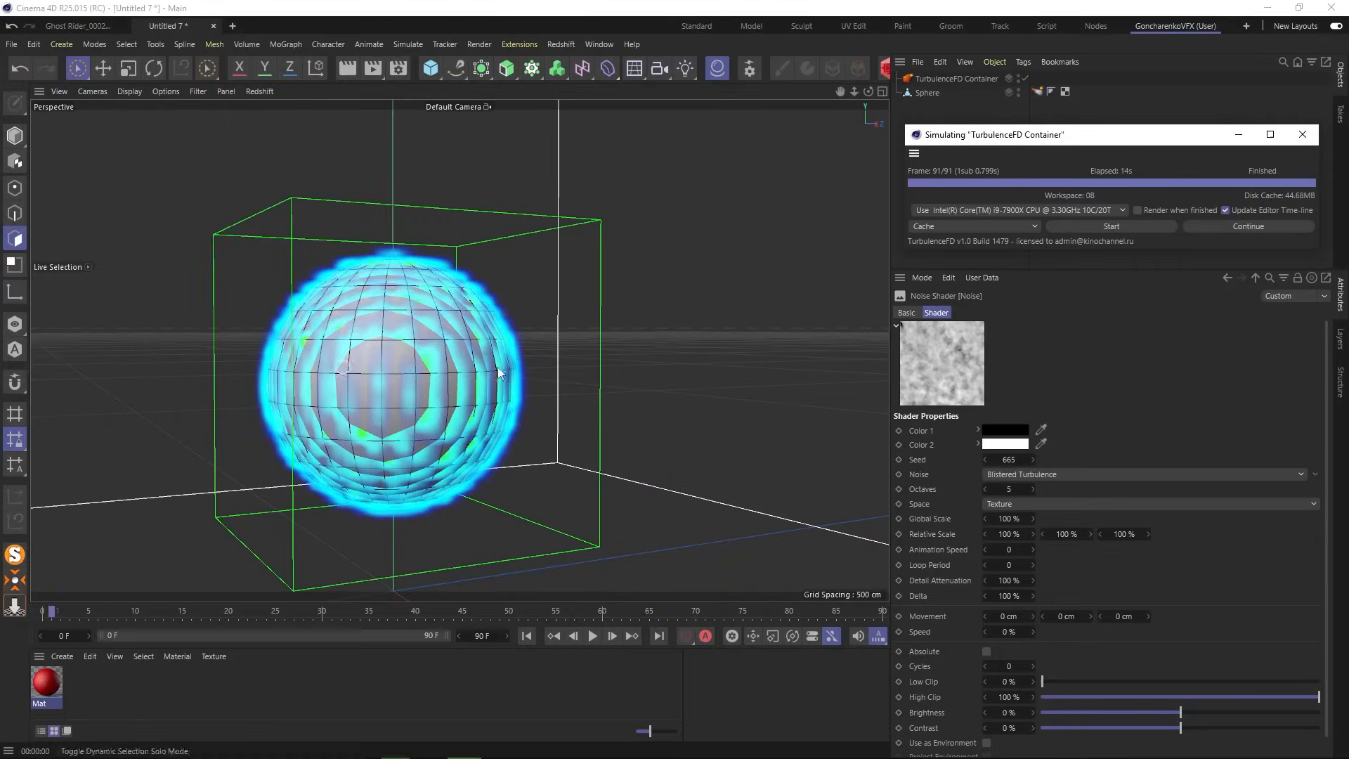
# - Set the noise Global Scale to 500 % and re-simulate, overwriting the cache
pyautogui.click(1017, 519)
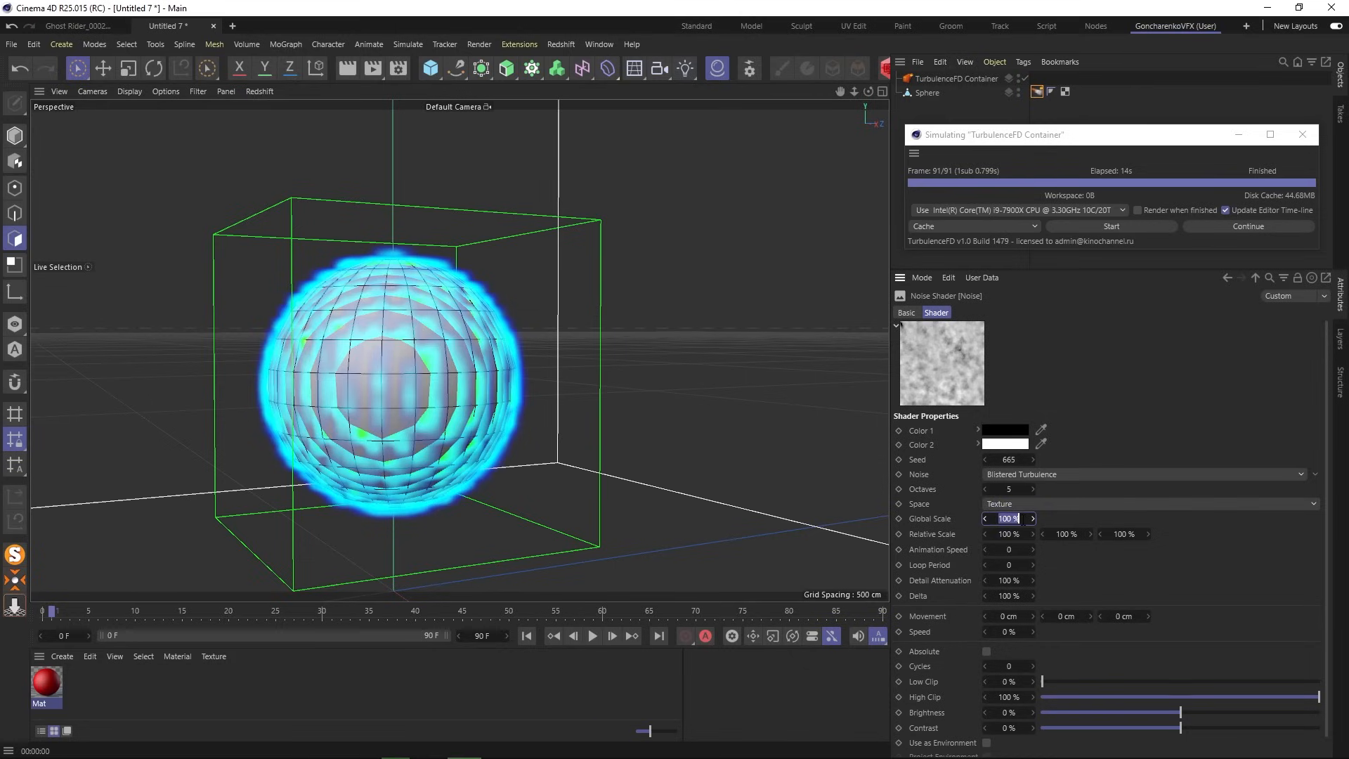
pyautogui.write('500')
pyautogui.press('Return')
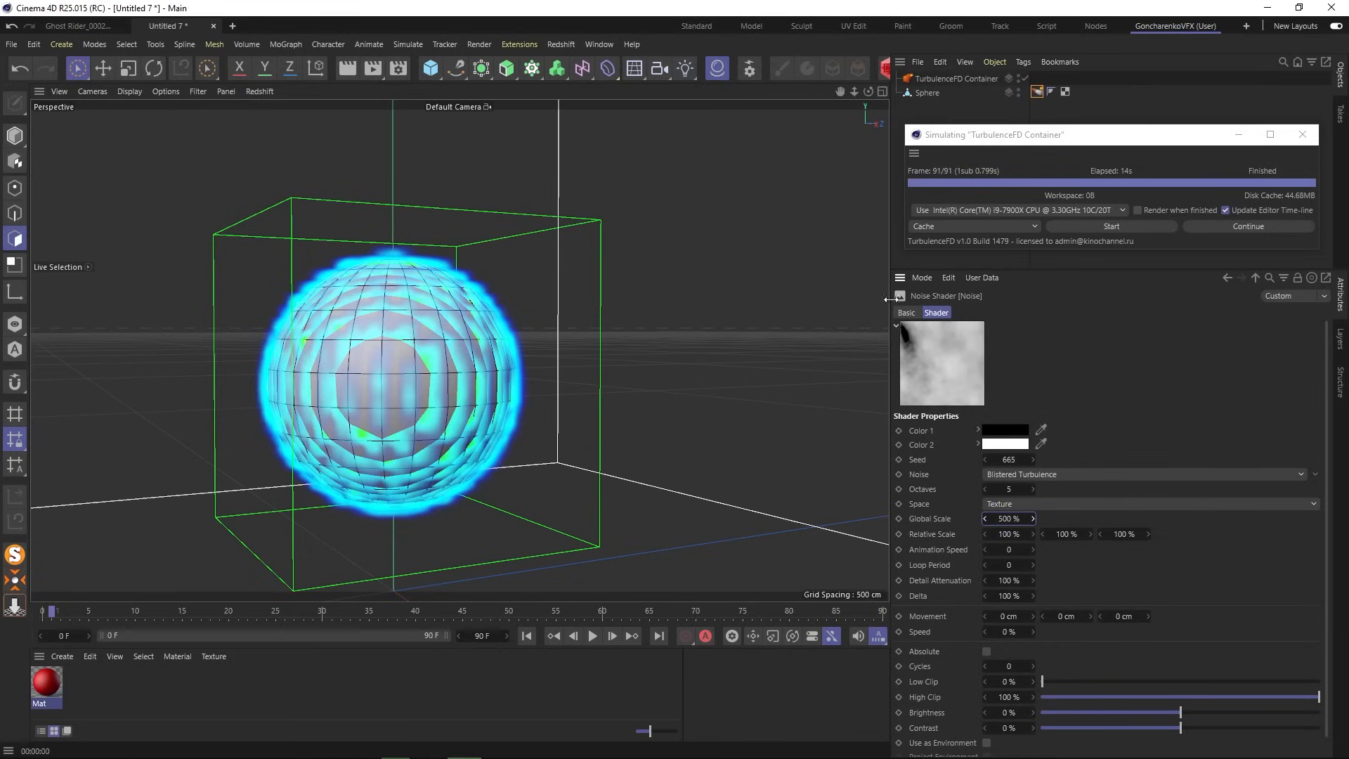
pyautogui.click(1123, 227)
pyautogui.click(733, 381)
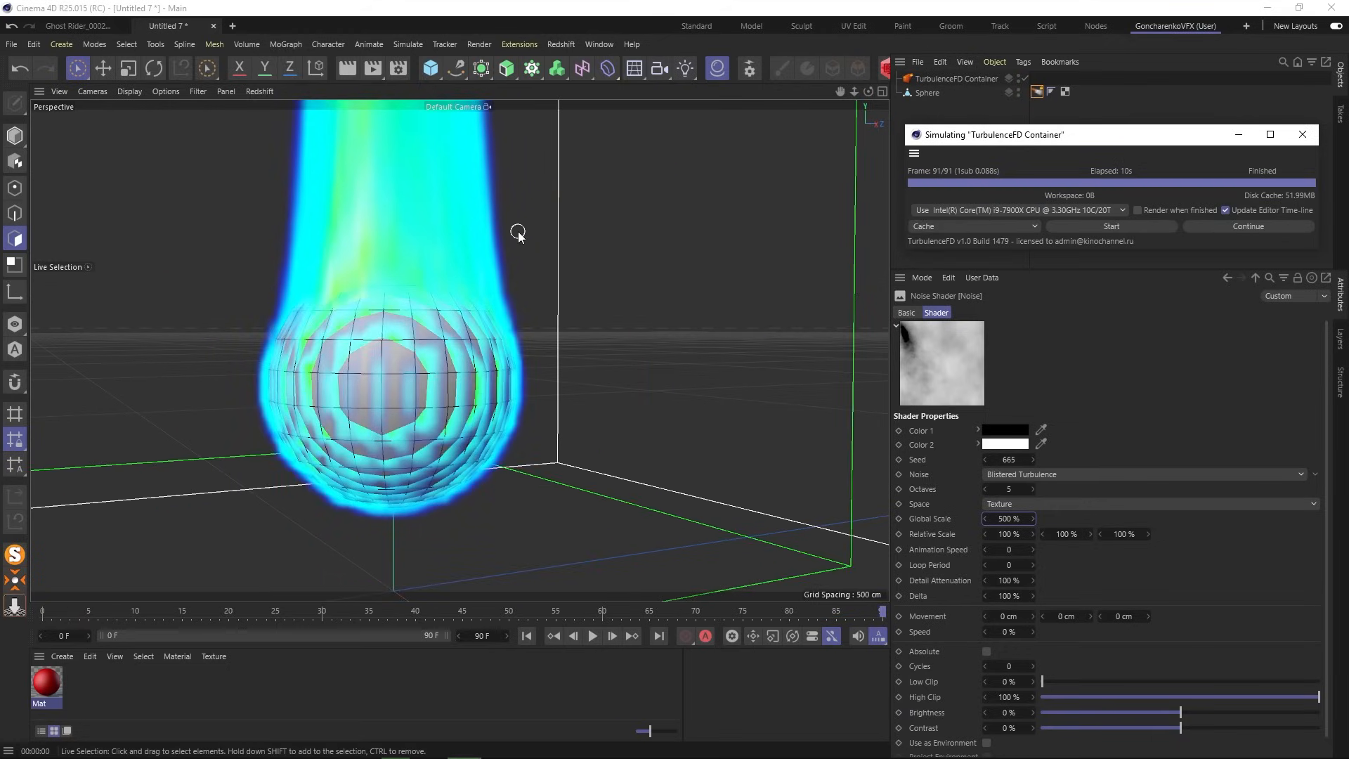
# - Orbit to view the mushroom-topped plume, scrub to about frame 30, and reopen the emitter settings
pyautogui.scroll(-5, 518, 234)
pyautogui.keyDown('alt'); pyautogui.moveTo(518, 232); pyautogui.dragTo(458, 439); pyautogui.keyUp('alt')
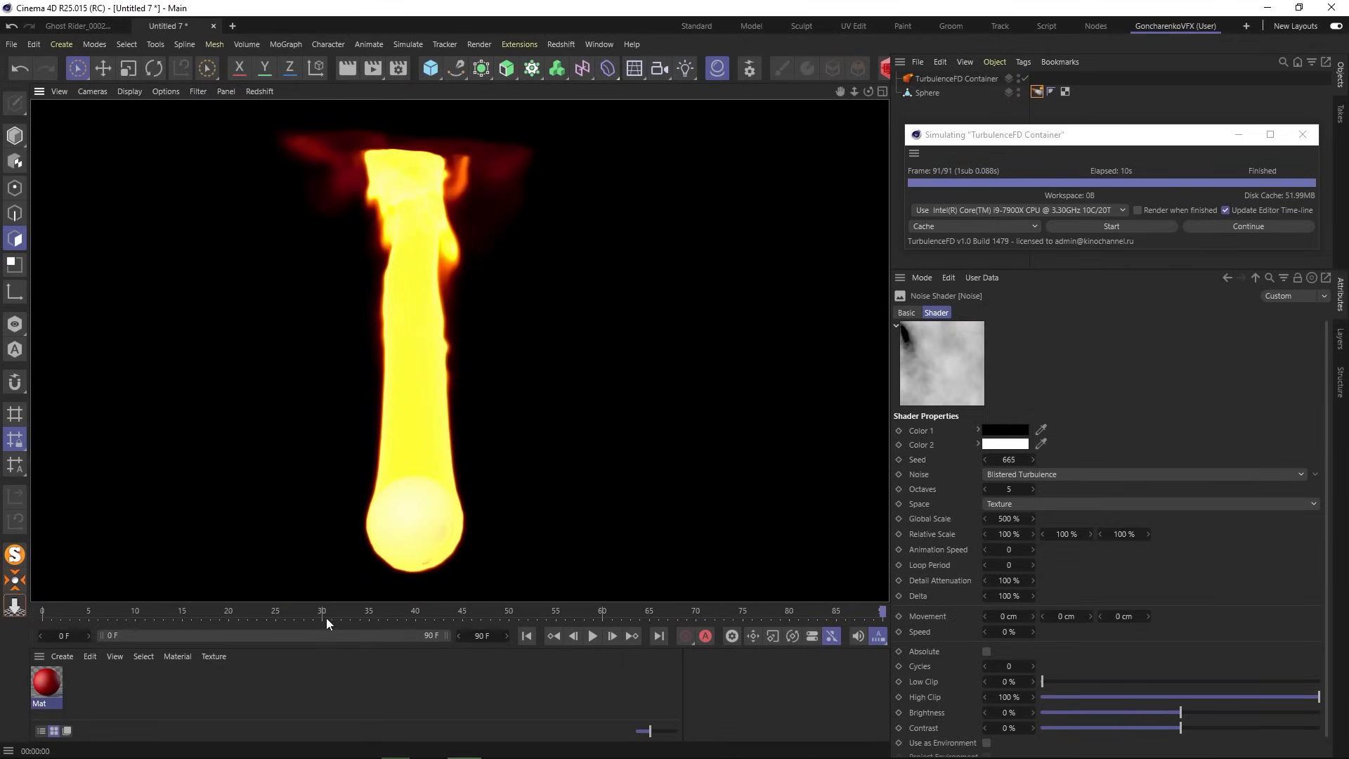
pyautogui.moveTo(326, 618)
pyautogui.mouseDown()
pyautogui.moveTo(191, 615)
pyautogui.moveTo(350, 617)
pyautogui.mouseUp()
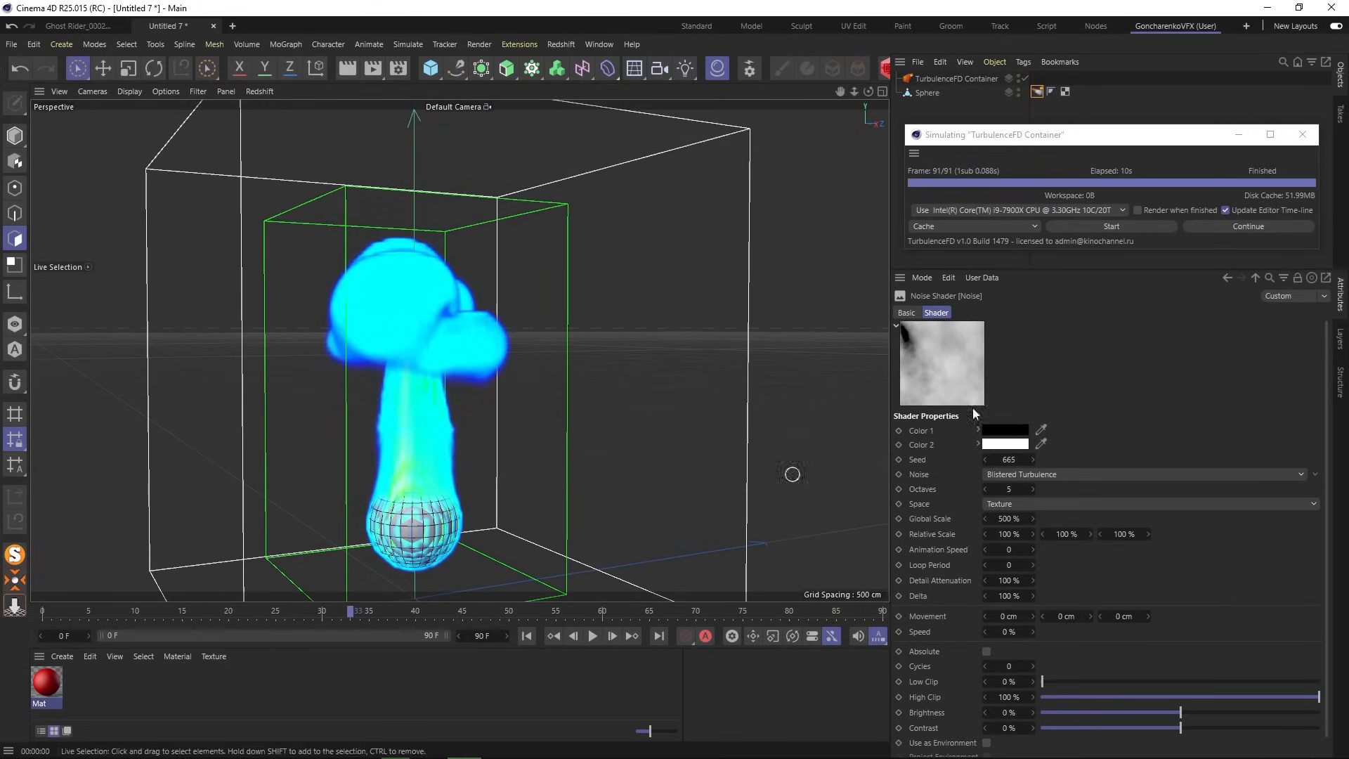
pyautogui.click(1036, 91)
pyautogui.moveTo(1327, 418); pyautogui.dragTo(1329, 473)
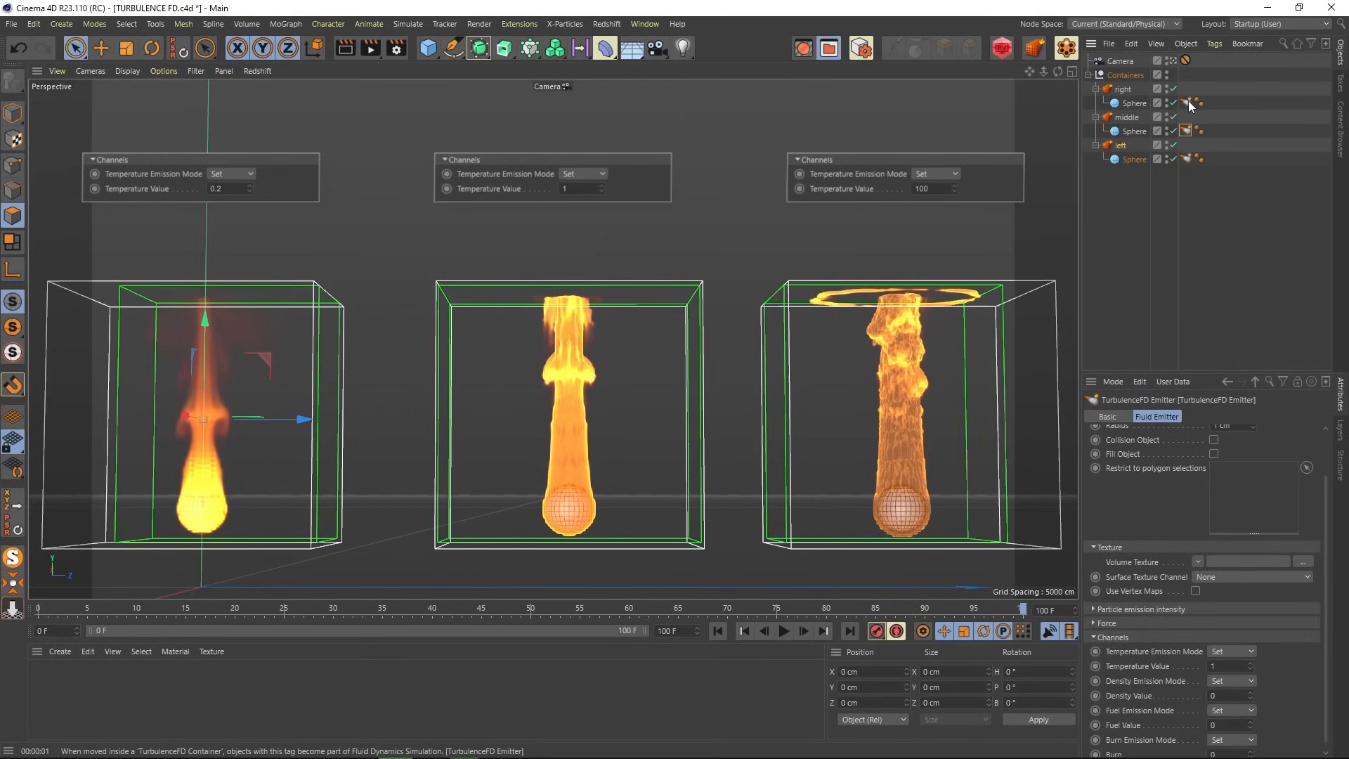
# - Play the three containers from frame 0, render at frame 47, then render again at frame 15
pyautogui.click(718, 632)
pyautogui.click(784, 630)
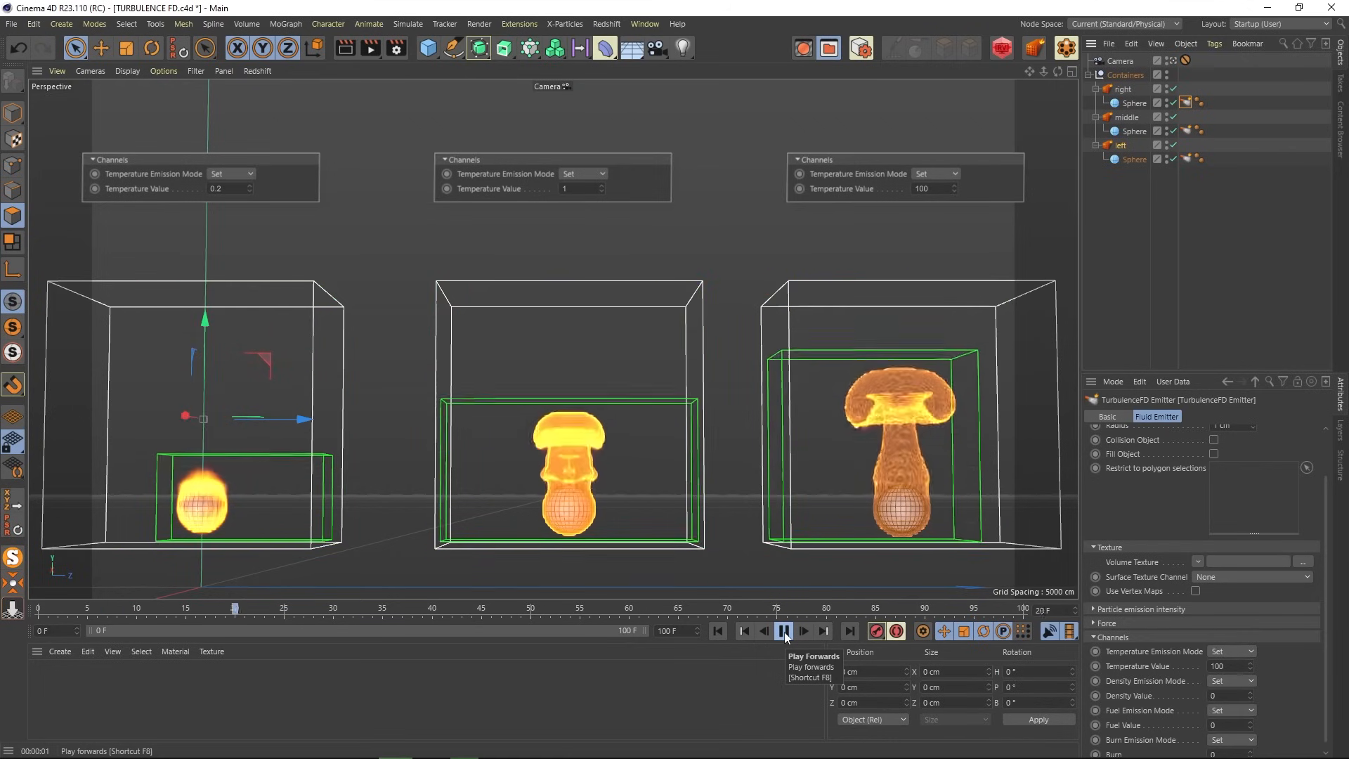
pyautogui.click(784, 631)
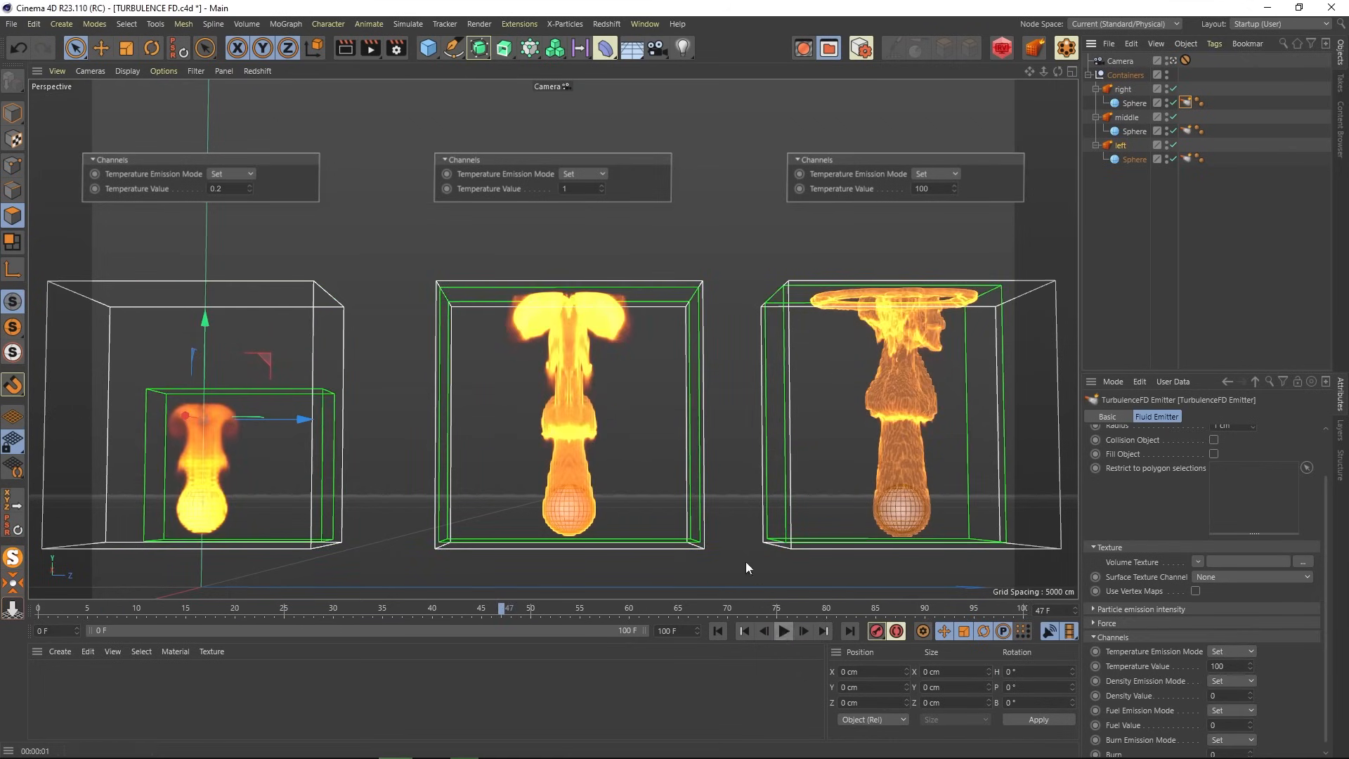
pyautogui.click(352, 48)
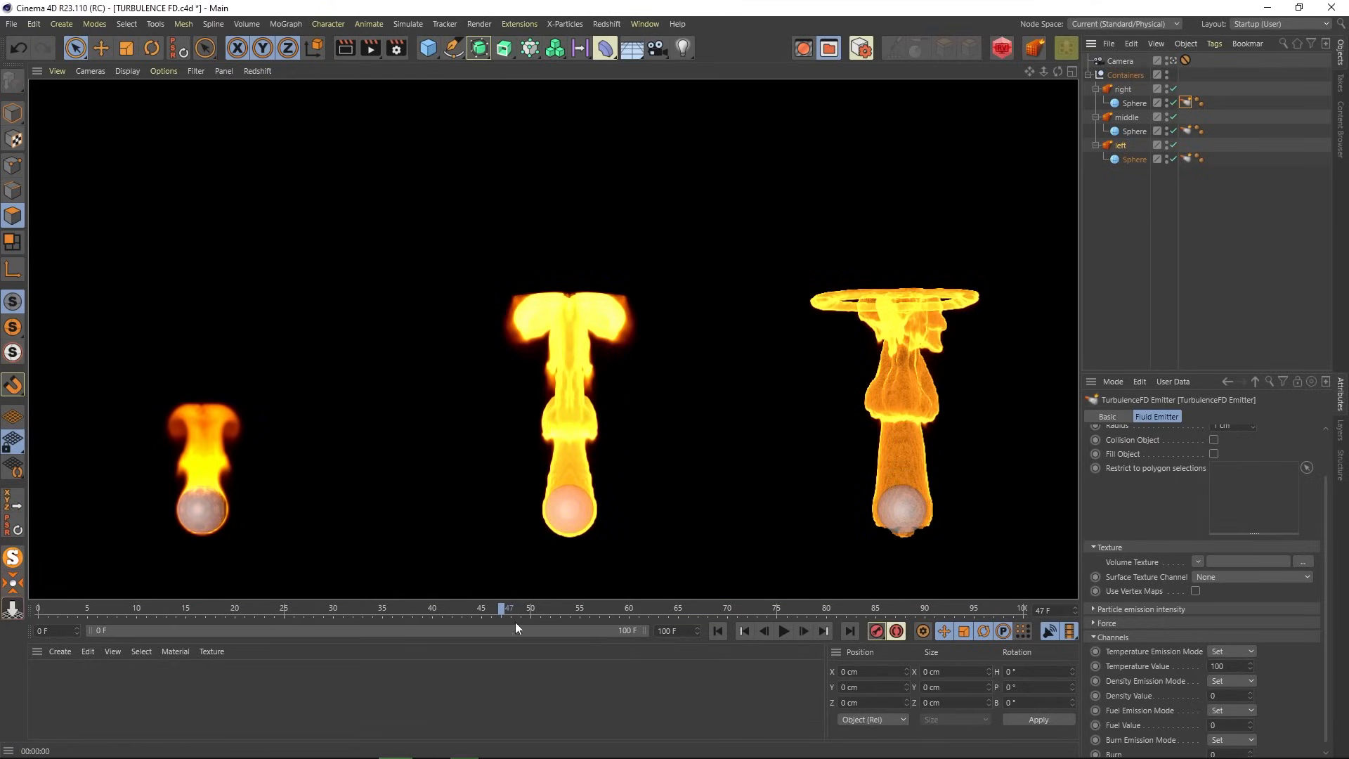
pyautogui.moveTo(444, 616); pyautogui.dragTo(381, 613)
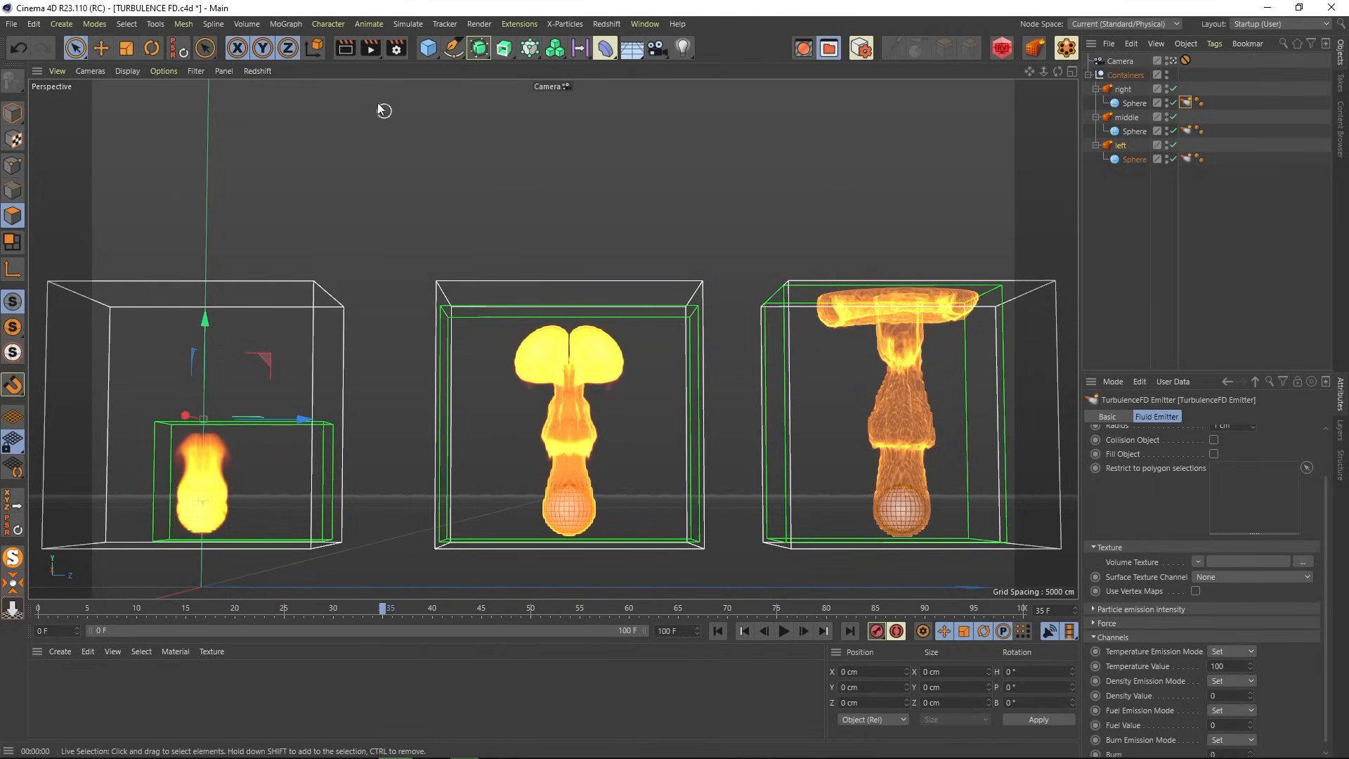
pyautogui.click(345, 49)
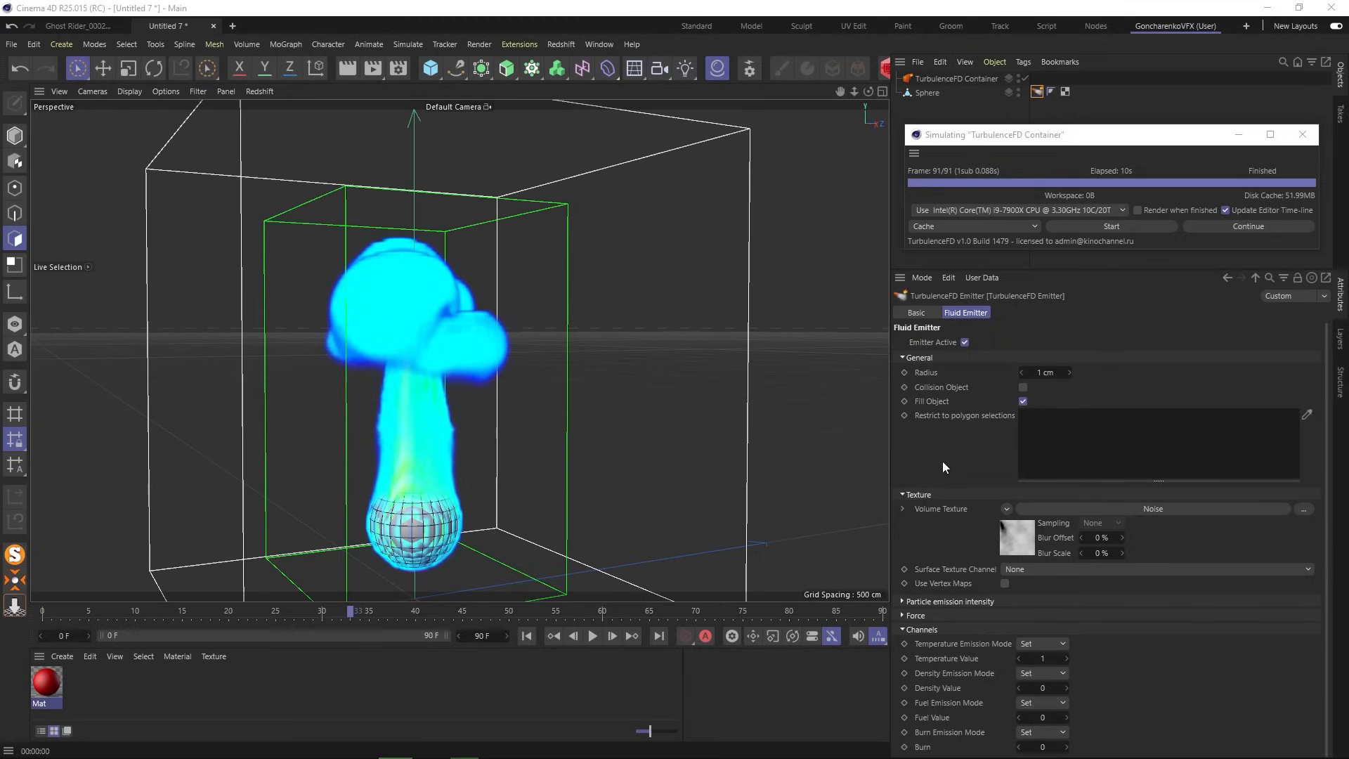
# - Collapse the emitter's General, Texture and Channels groups, then view the TurbulenceFD Container's Basic, Coord. and Container tabs
pyautogui.click(899, 357)
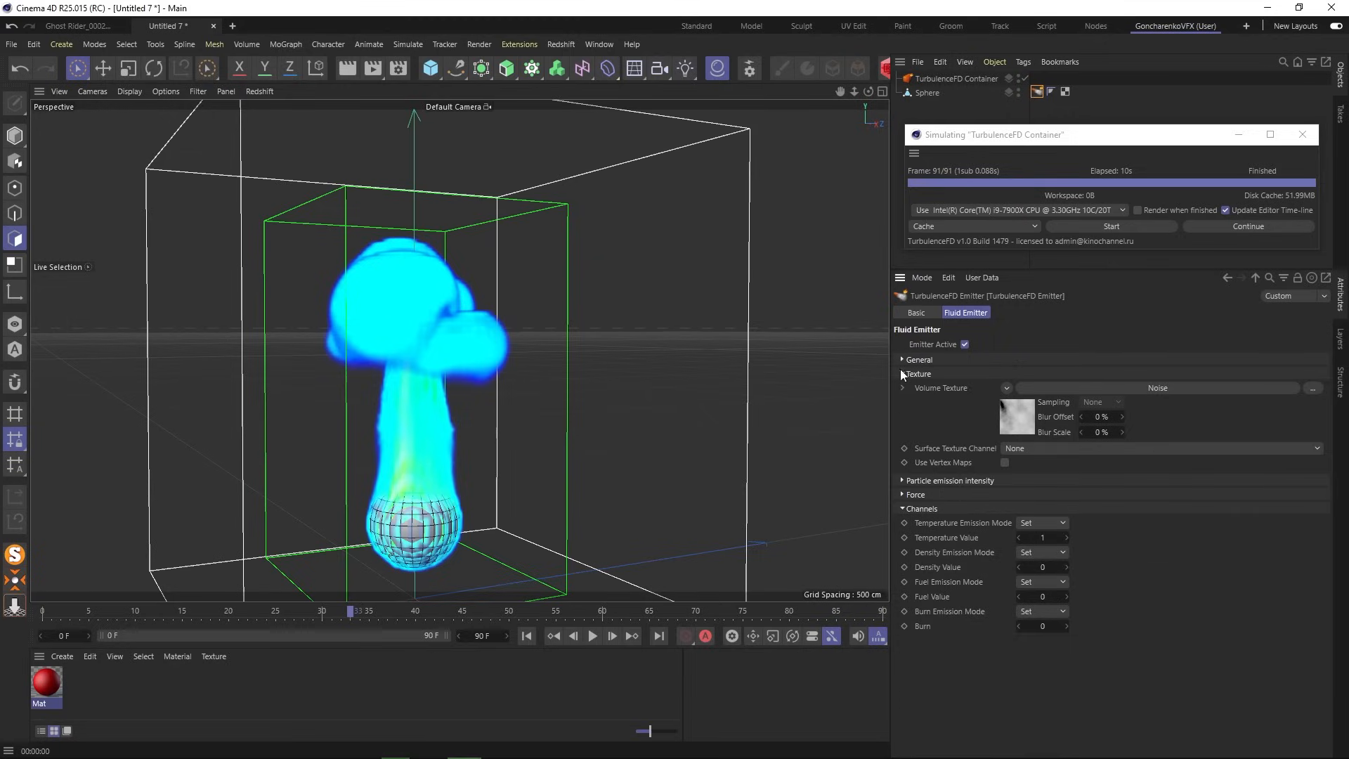
pyautogui.click(901, 372)
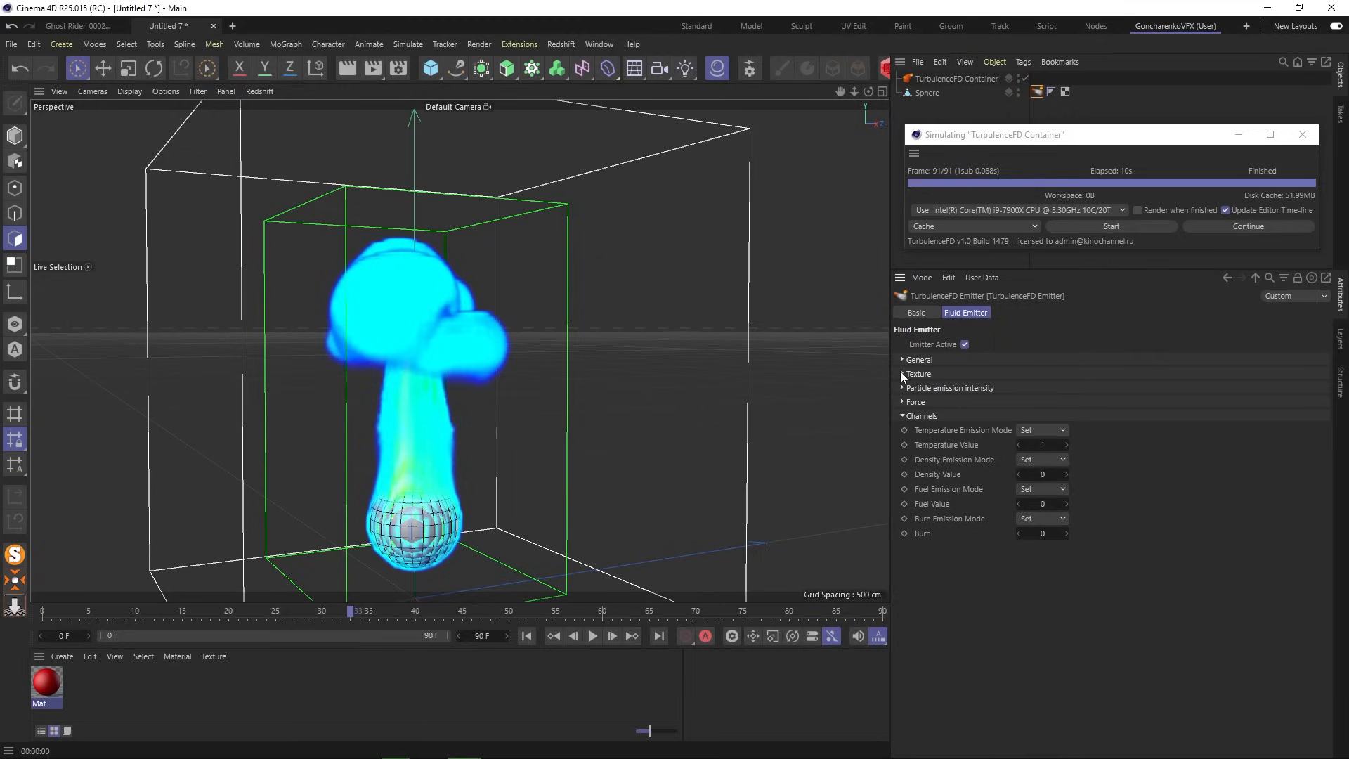
pyautogui.click(901, 416)
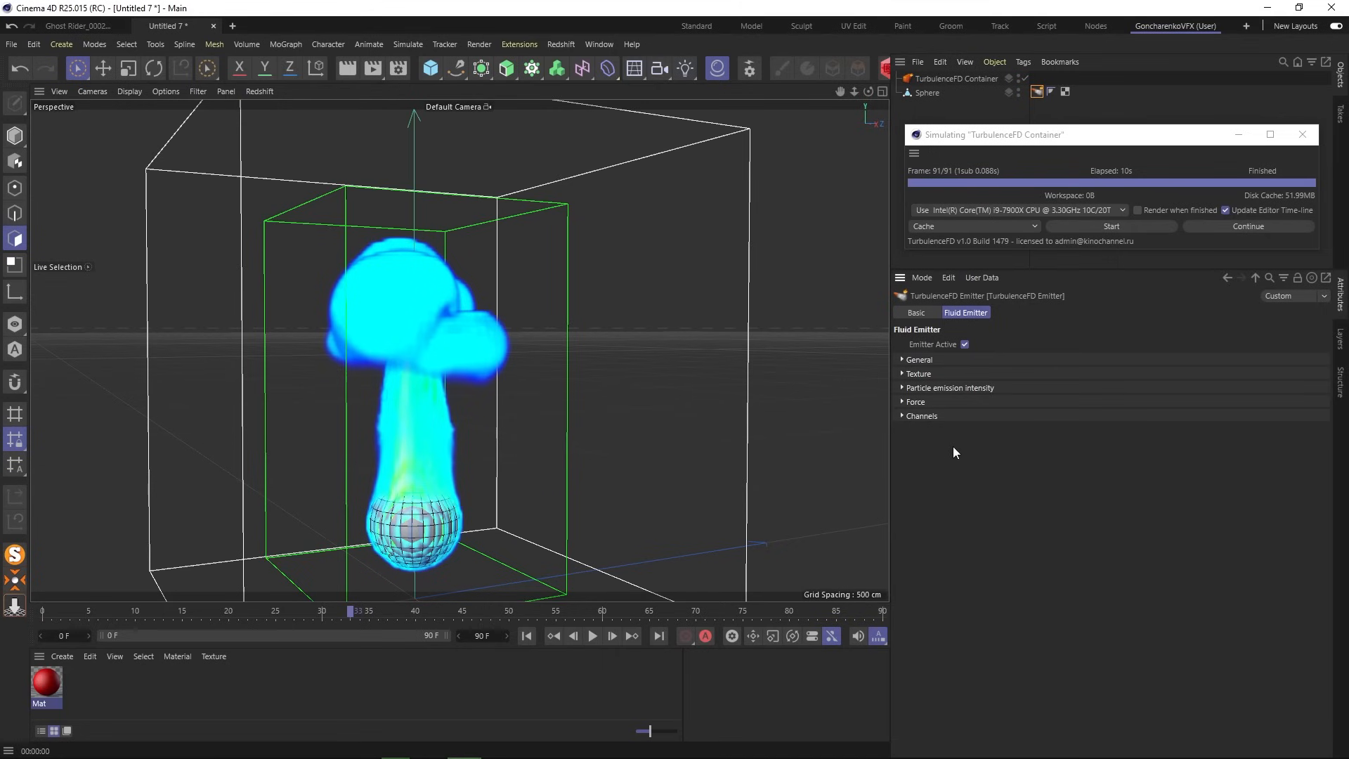
pyautogui.click(953, 78)
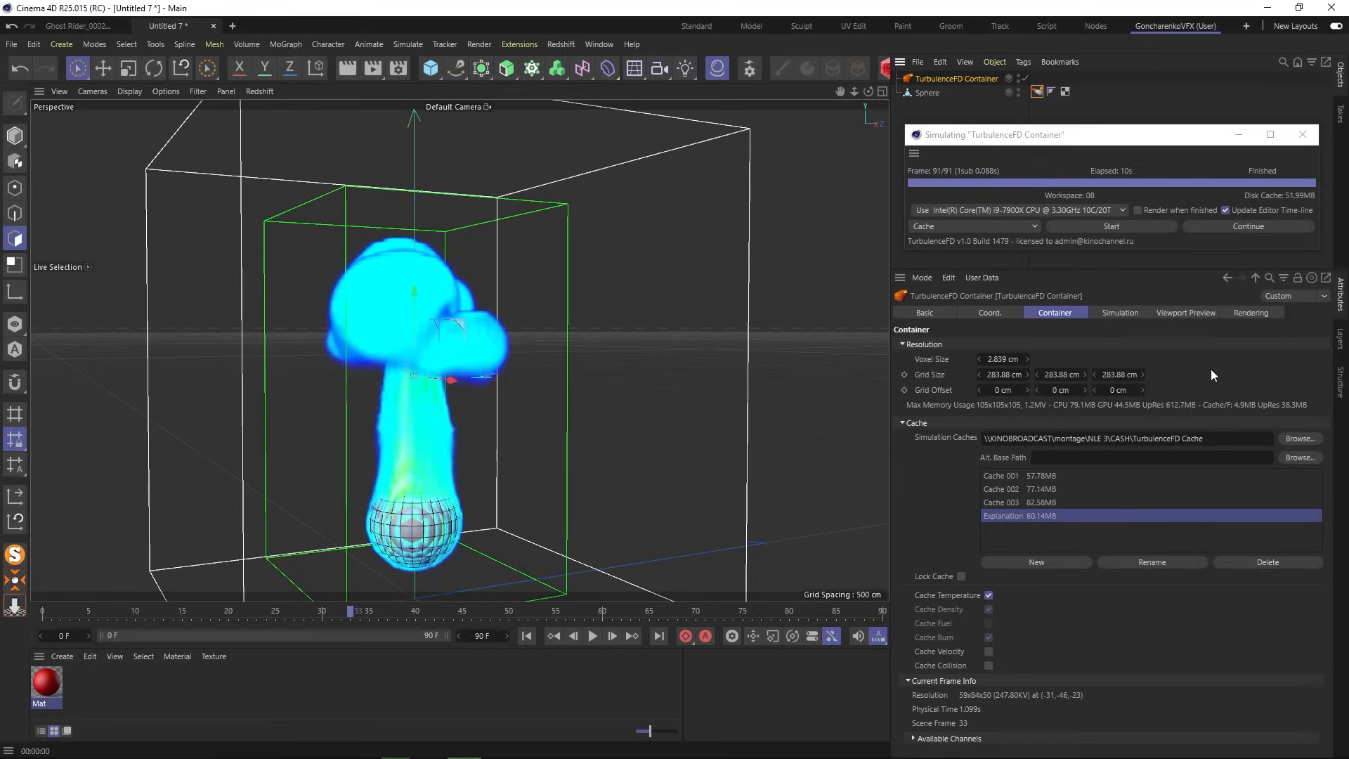
pyautogui.click(947, 313)
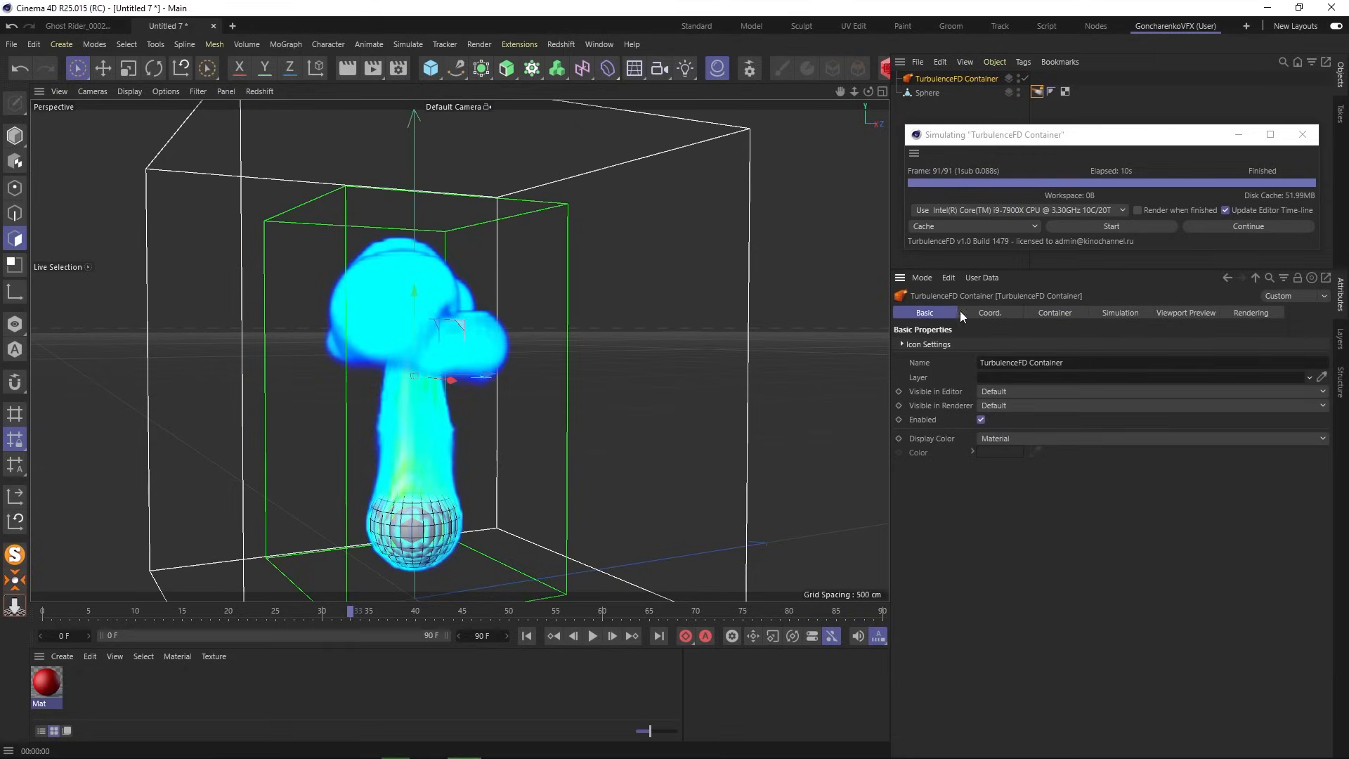
pyautogui.click(985, 316)
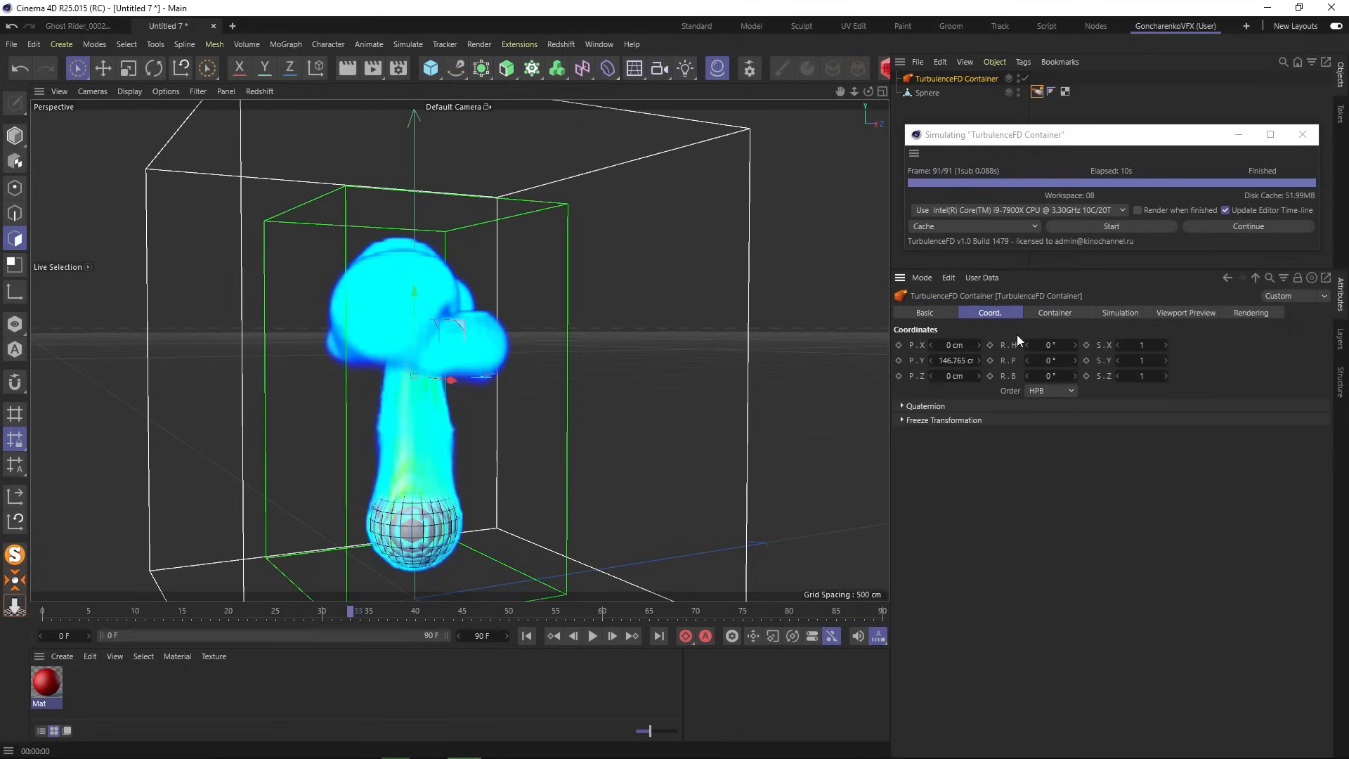
pyautogui.click(1052, 318)
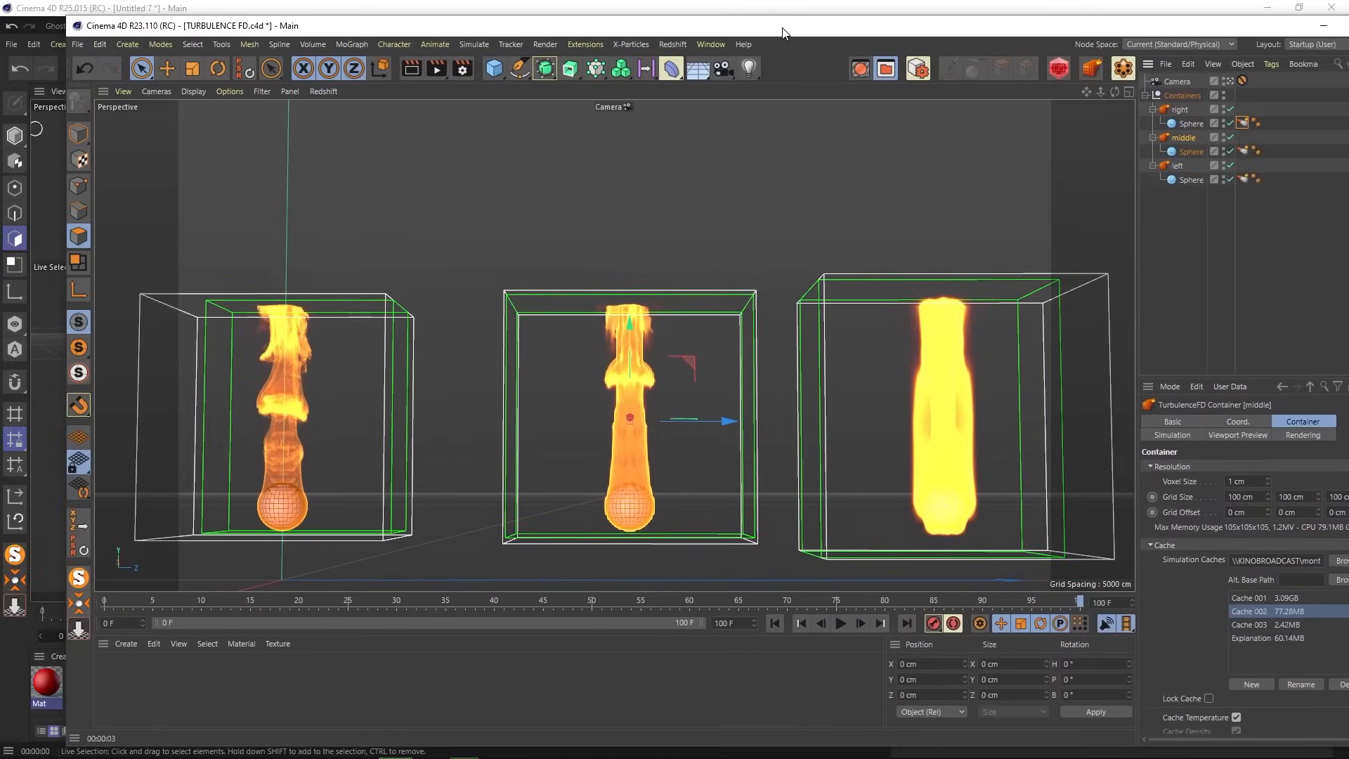
# - Maximize the R23 scene and check the right, middle and left containers' voxel sizes
pyautogui.doubleClick(781, 28)
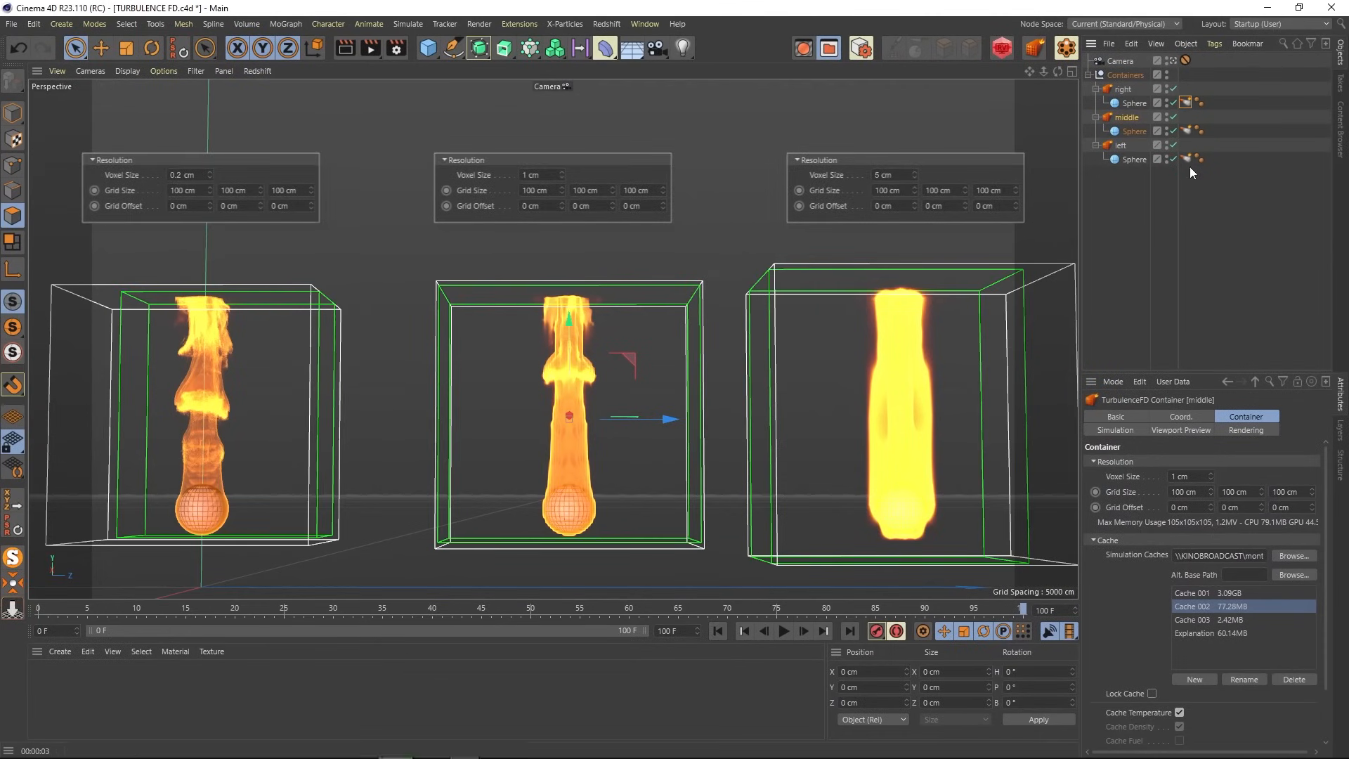
pyautogui.click(1122, 90)
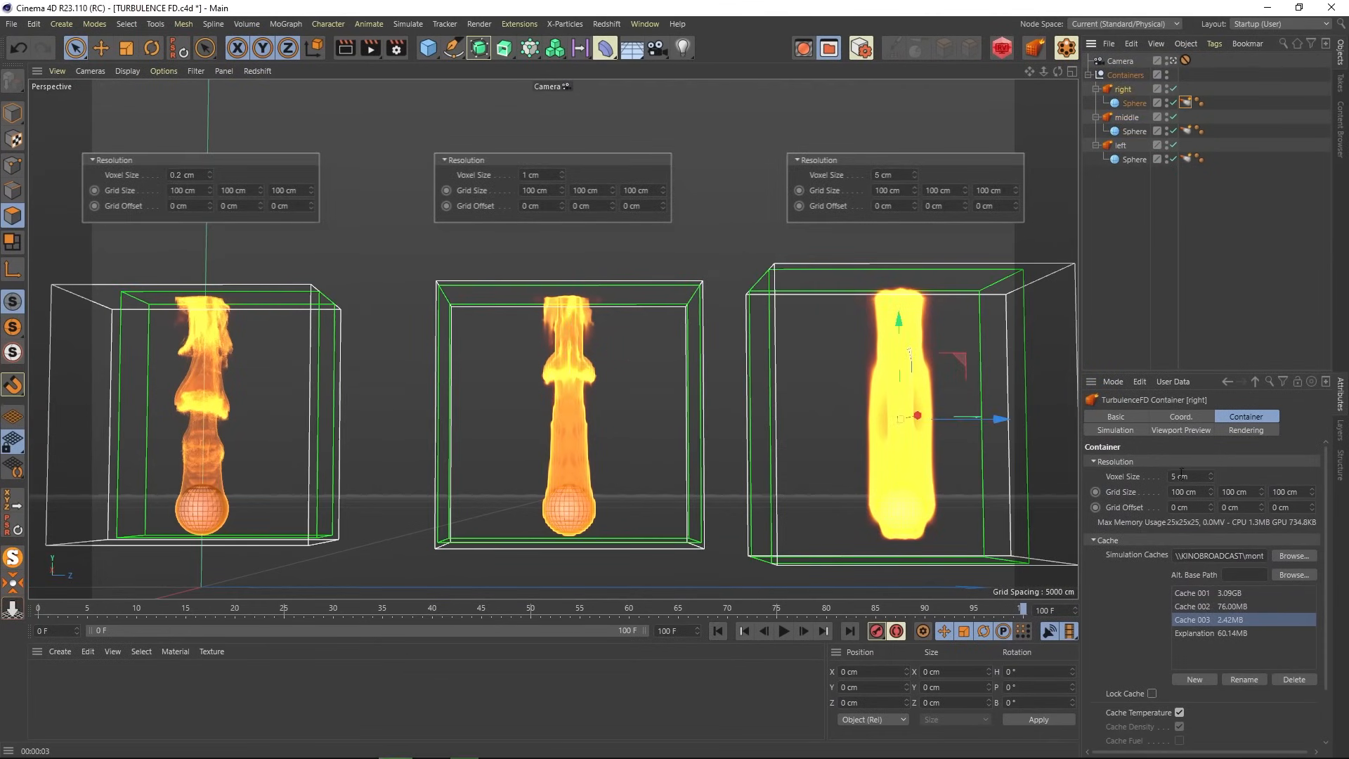
pyautogui.click(1125, 118)
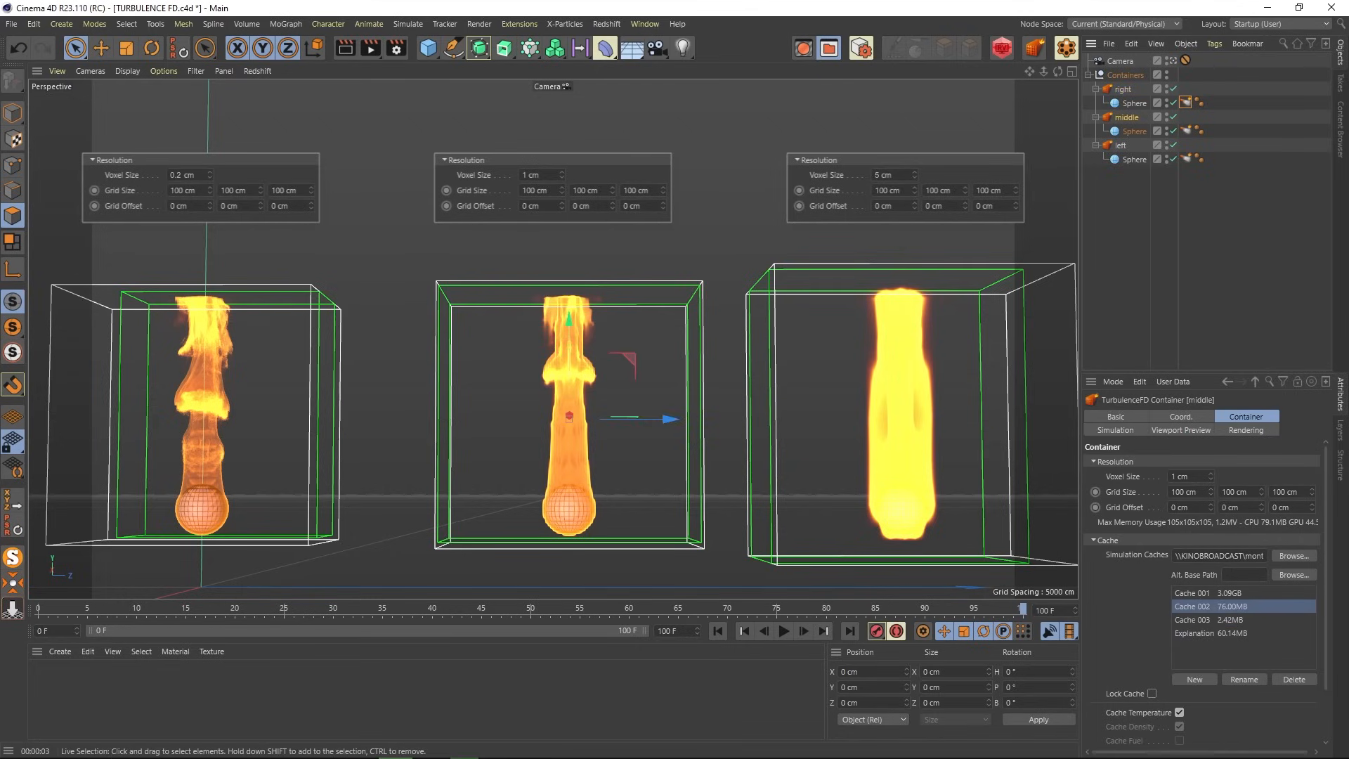
pyautogui.click(1117, 145)
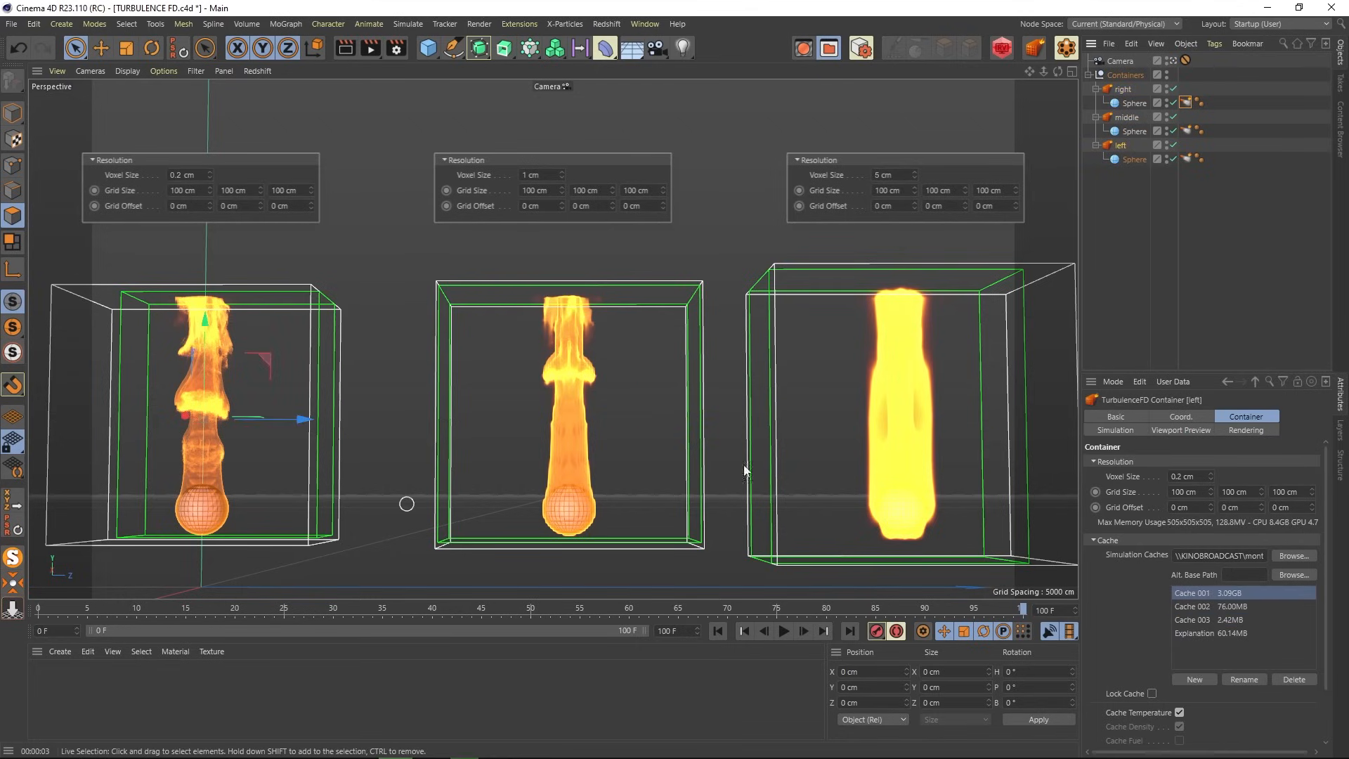
# - Rewind to frame 0 and play the three fire simulations, stopping at frame 48
pyautogui.click(782, 630)
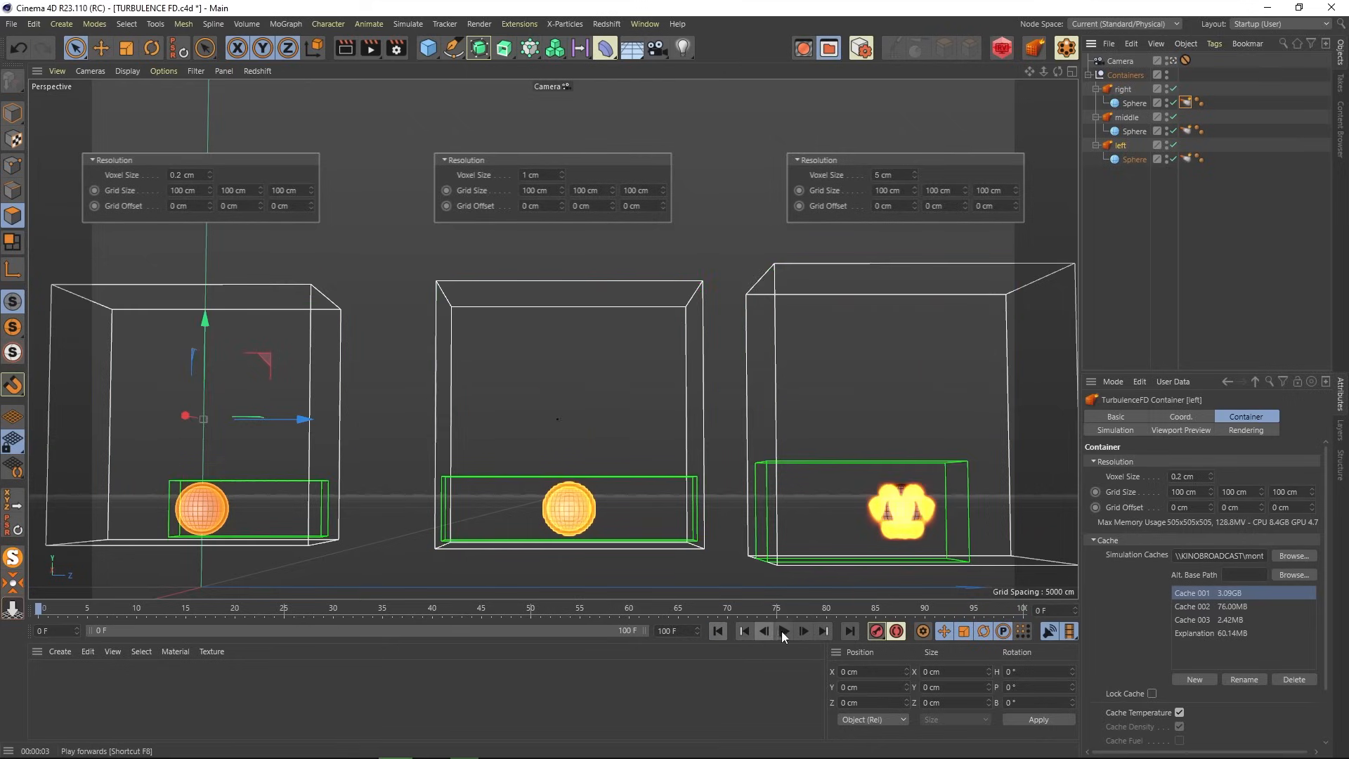
pyautogui.click(781, 631)
pyautogui.click(656, 673)
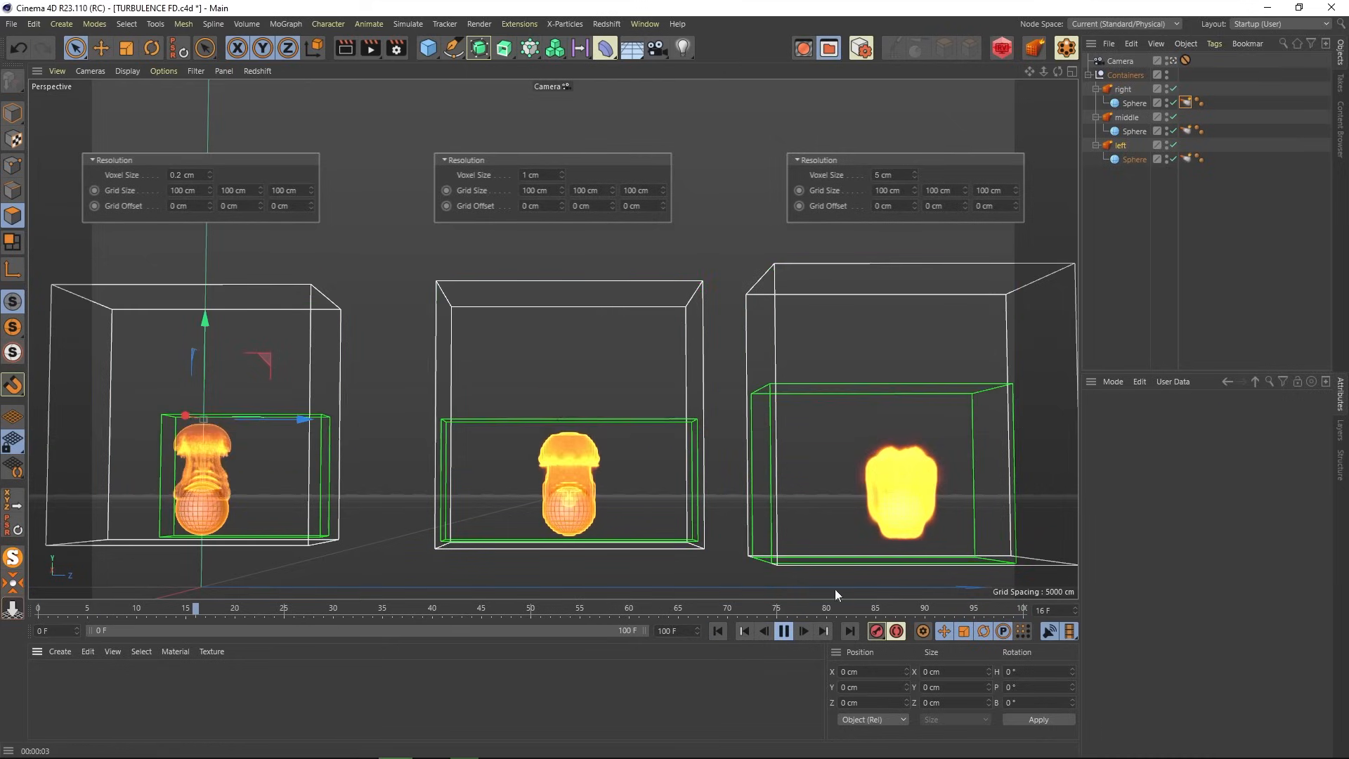
pyautogui.click(1103, 246)
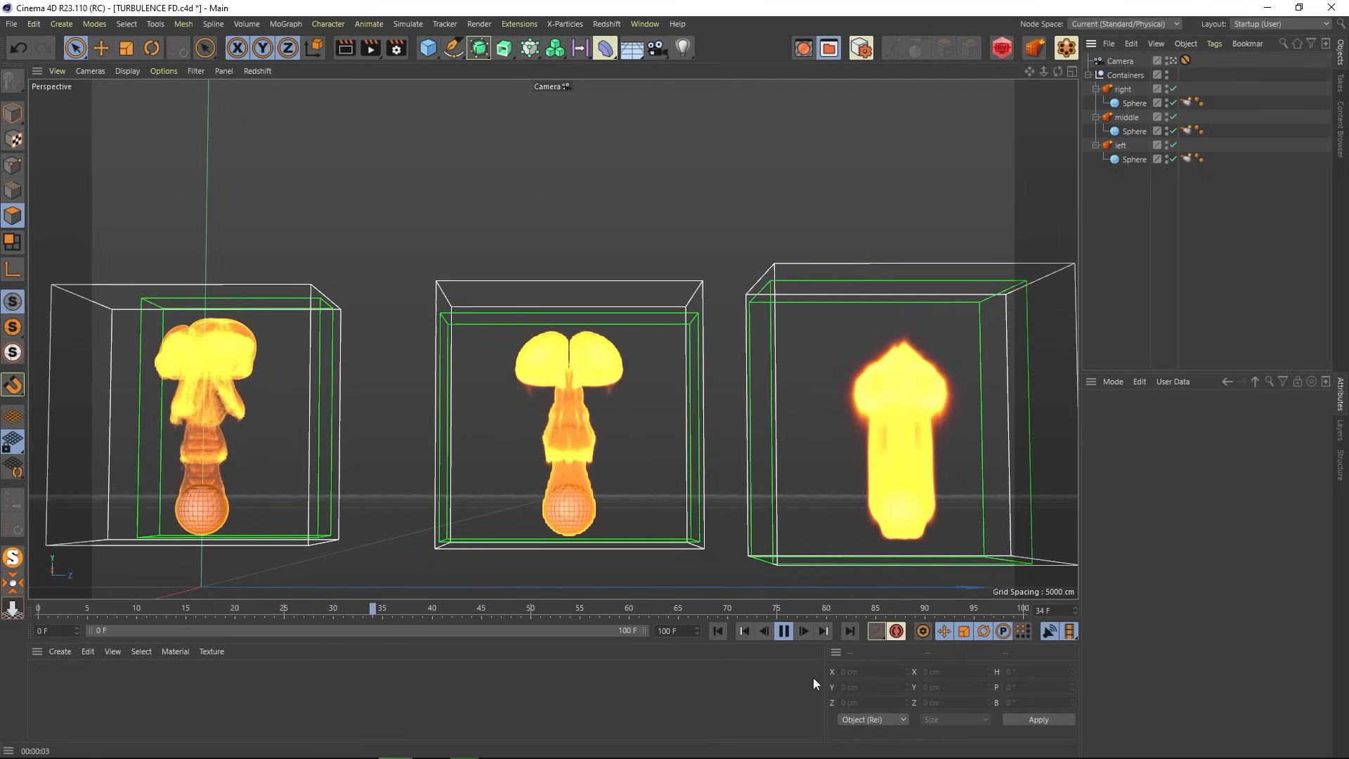
pyautogui.click(786, 630)
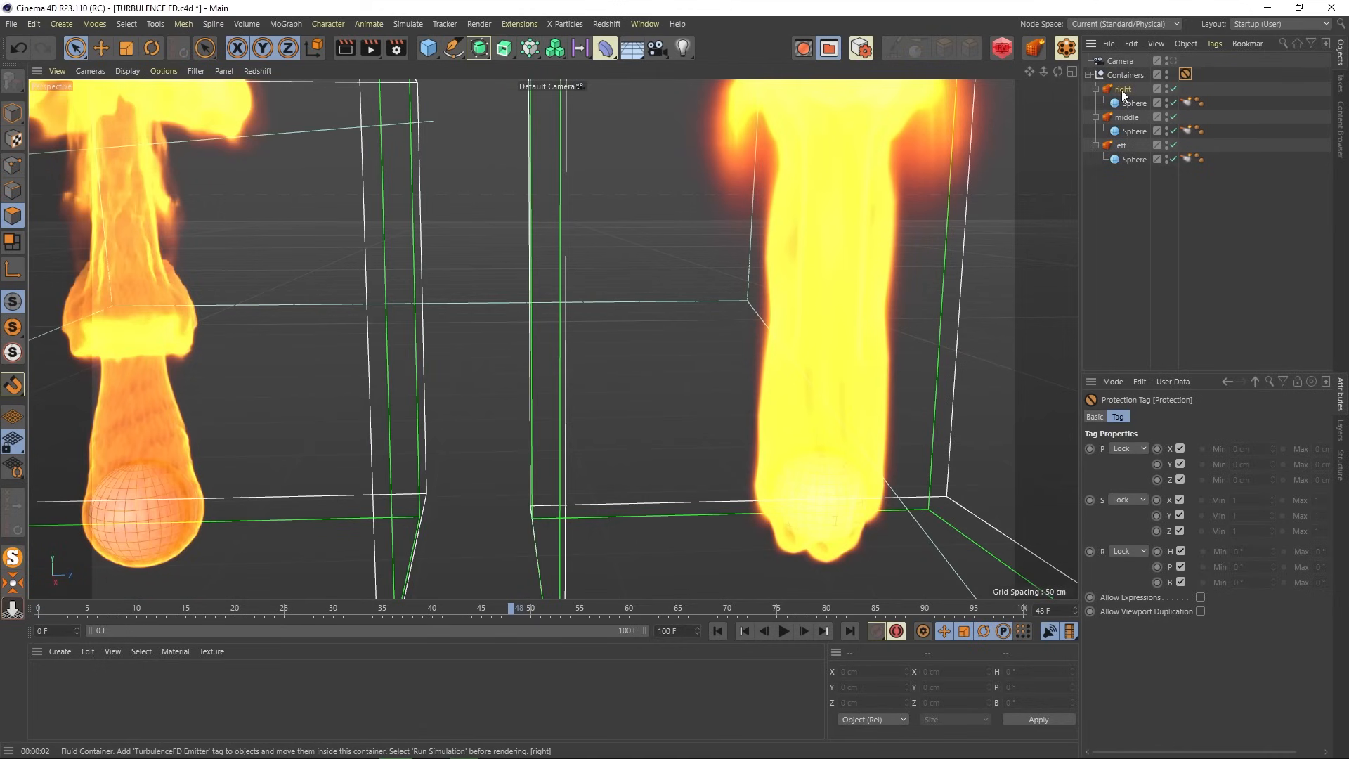
# - Turn on Show Grid in Viewport Preview for the right, middle and left containers
pyautogui.click(1122, 90)
pyautogui.click(1180, 431)
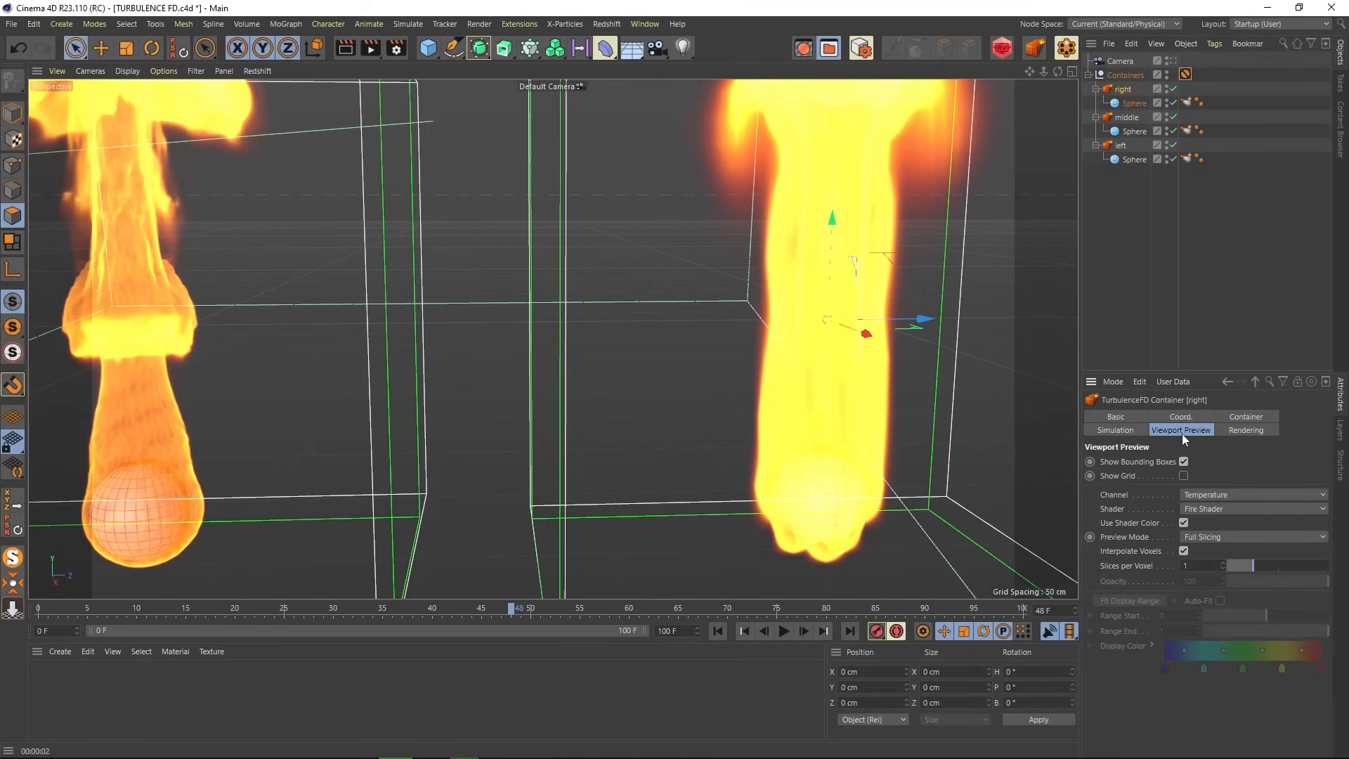
pyautogui.click(1182, 476)
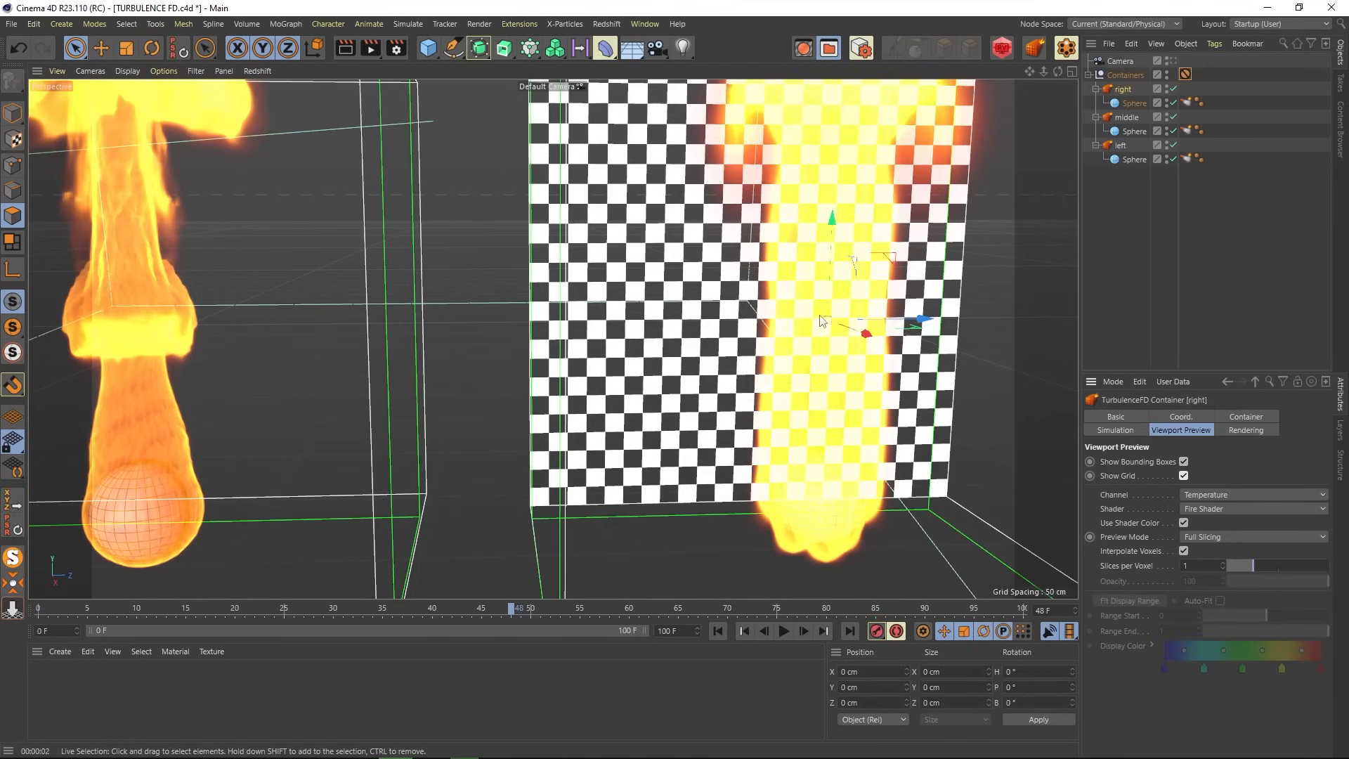
pyautogui.scroll(5, 803, 303)
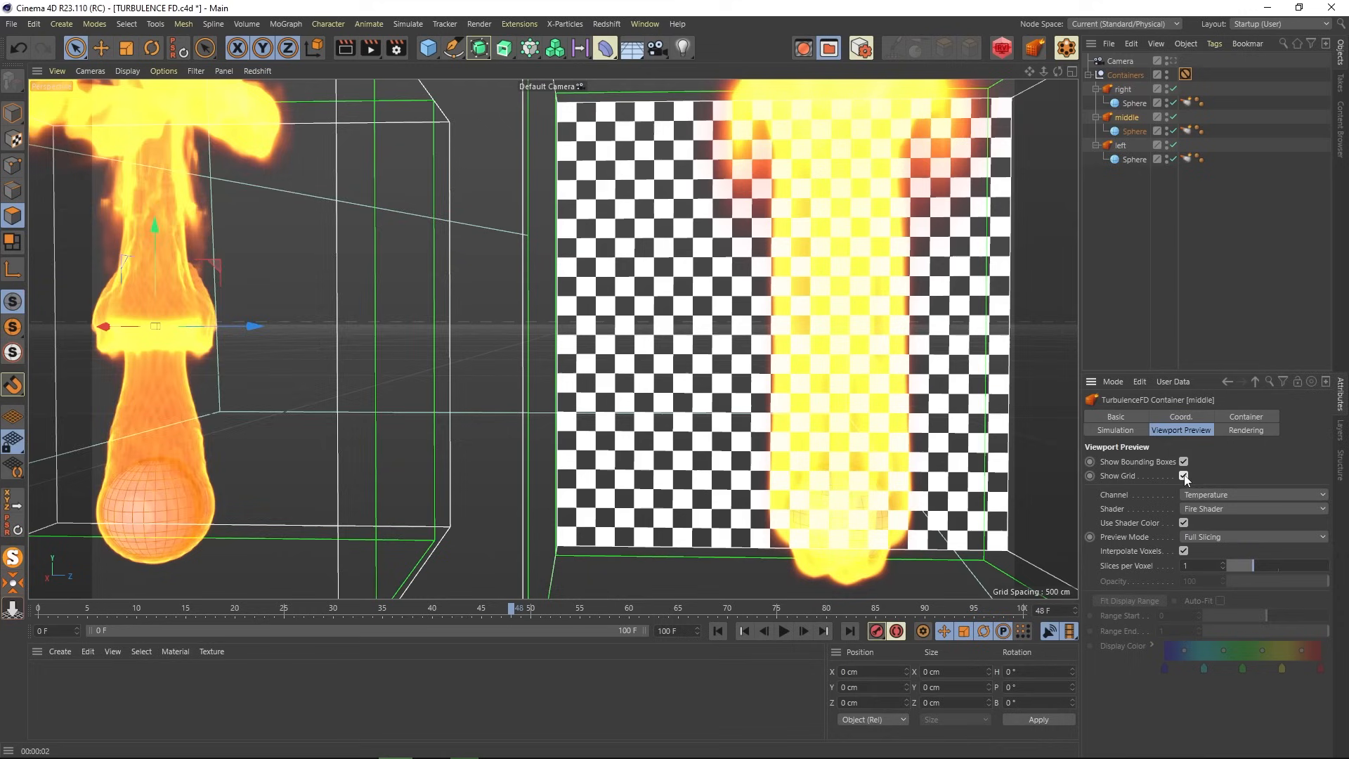
pyautogui.click(1120, 145)
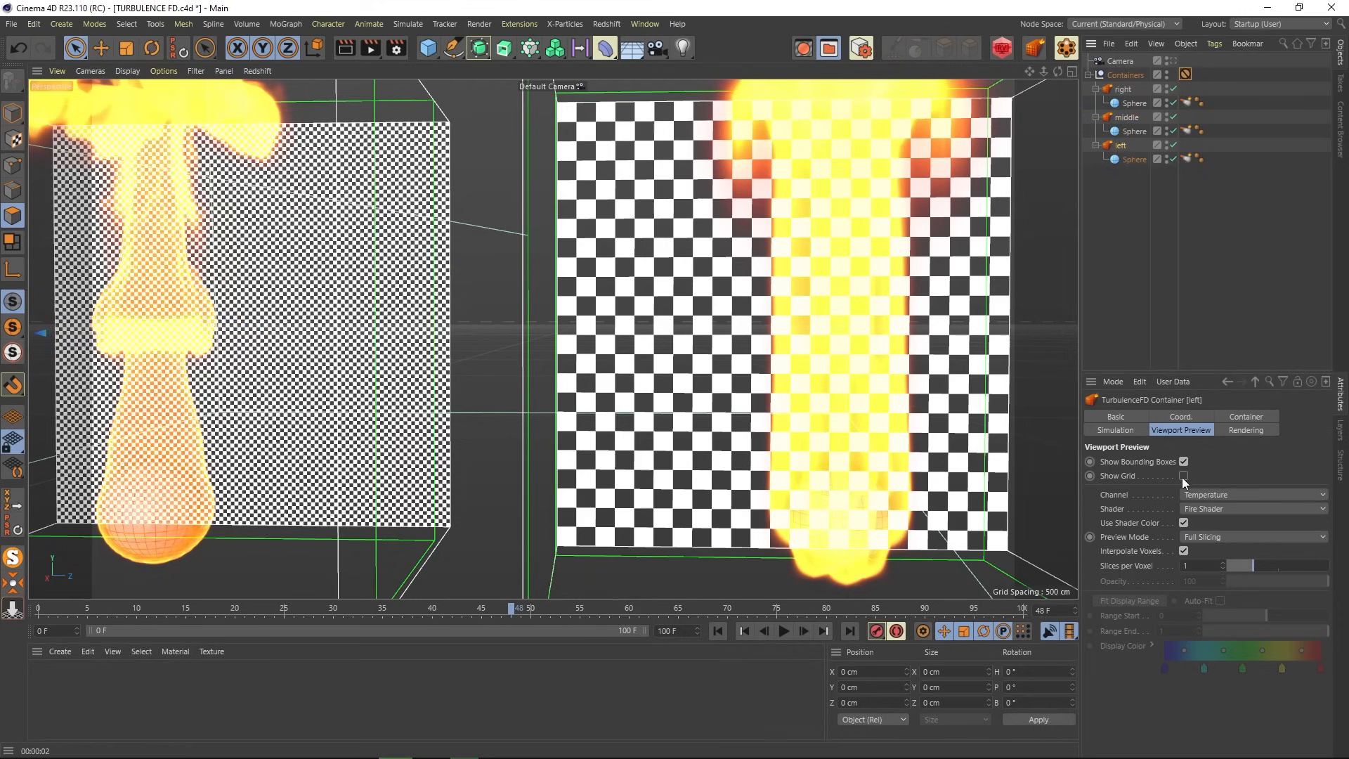
pyautogui.click(1182, 475)
pyautogui.click(984, 203)
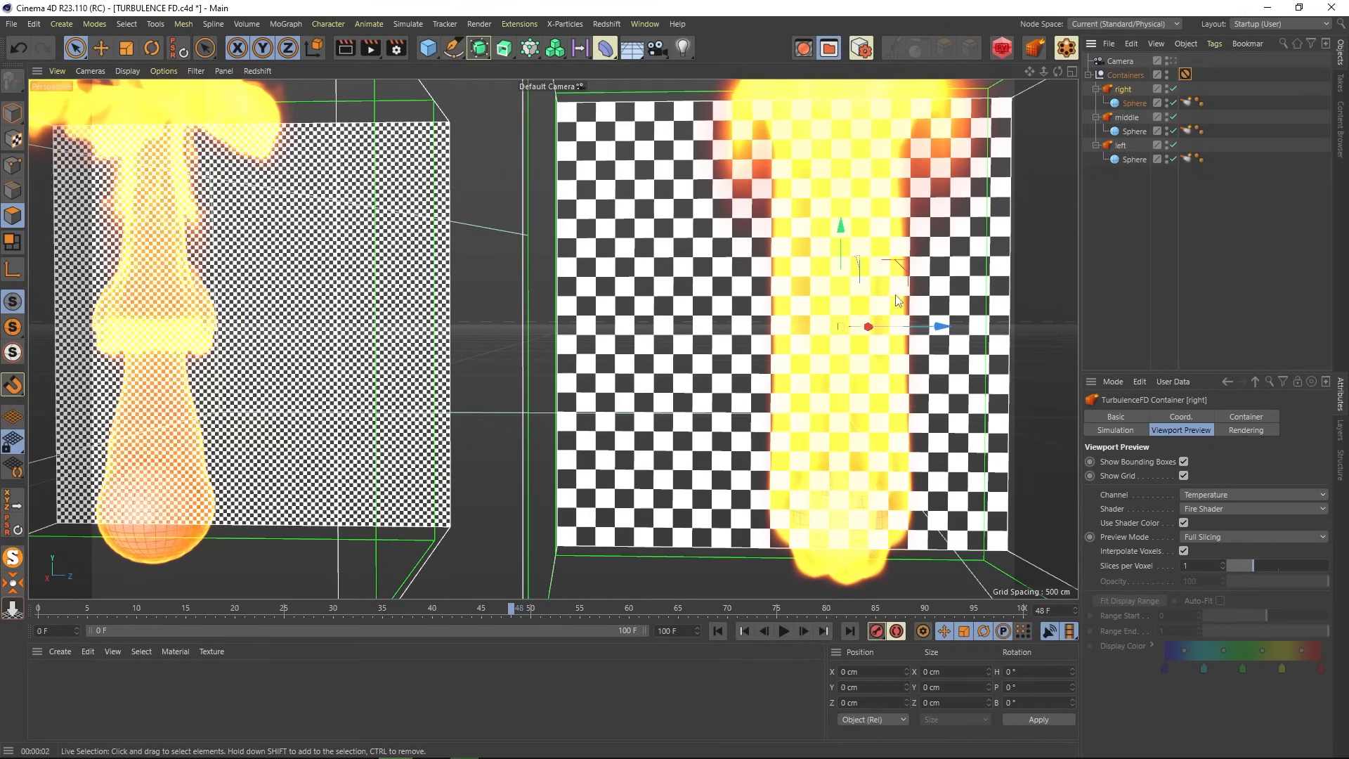
# - Orbit and zoom around the containers to compare their voxel grids against the flames
pyautogui.keyDown('alt'); pyautogui.moveTo(896, 301); pyautogui.dragTo(698, 422); pyautogui.keyUp('alt')
pyautogui.scroll(5, 780, 423)
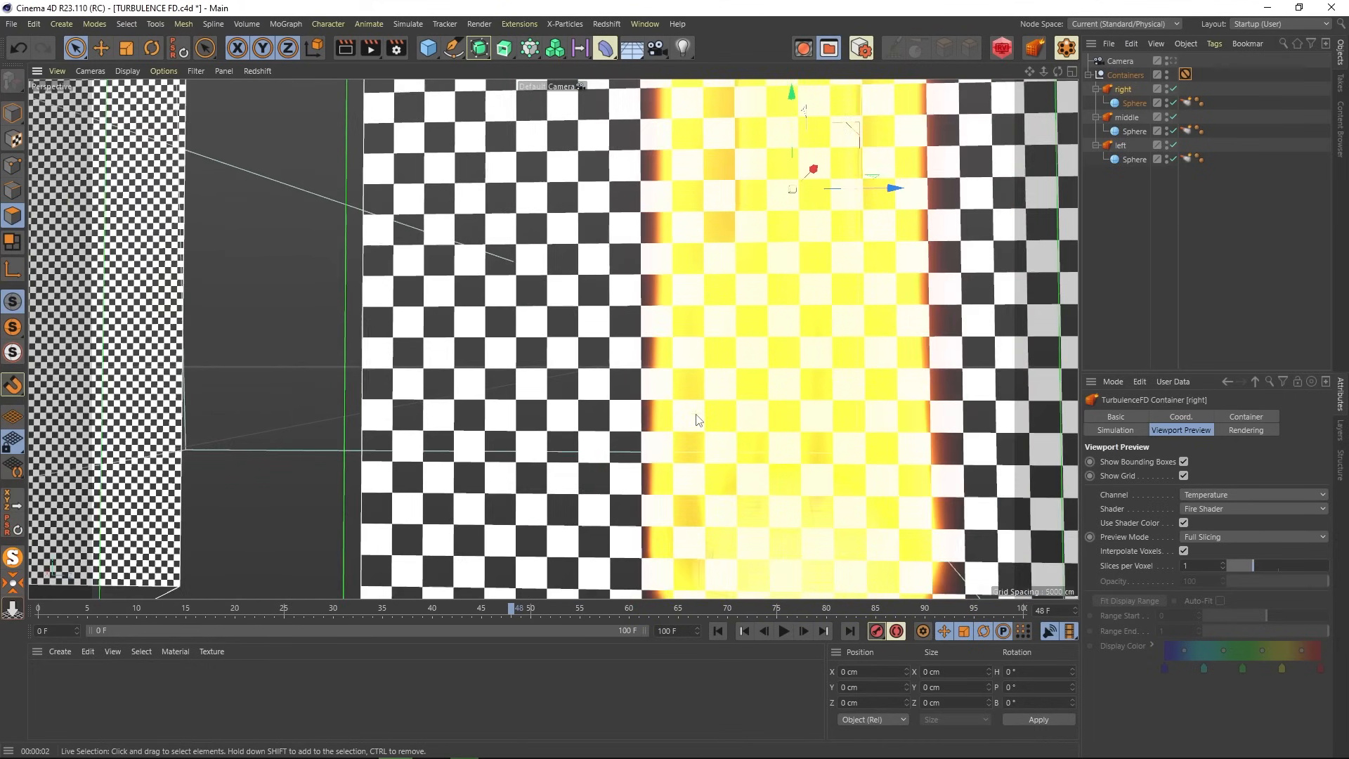
pyautogui.scroll(-2, 698, 420)
pyautogui.keyDown('alt'); pyautogui.moveTo(533, 397); pyautogui.dragTo(449, 397); pyautogui.keyUp('alt')
pyautogui.keyDown('alt'); pyautogui.moveTo(229, 377); pyautogui.dragTo(468, 383); pyautogui.keyUp('alt')
pyautogui.keyDown('alt'); pyautogui.moveTo(66, 377); pyautogui.dragTo(774, 396); pyautogui.keyUp('alt')
pyautogui.scroll(2, 225, 302)
pyautogui.scroll(10, 432, 310)
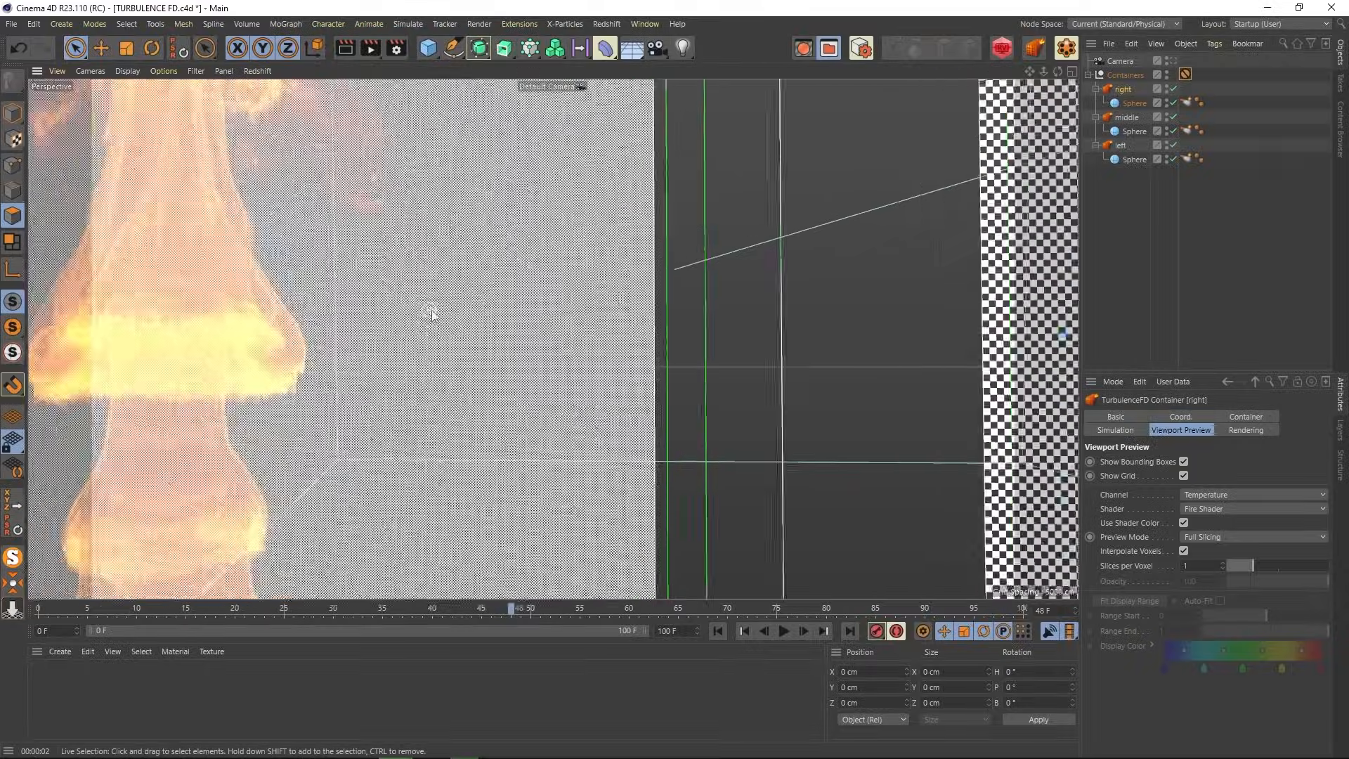
pyautogui.scroll(8, 432, 309)
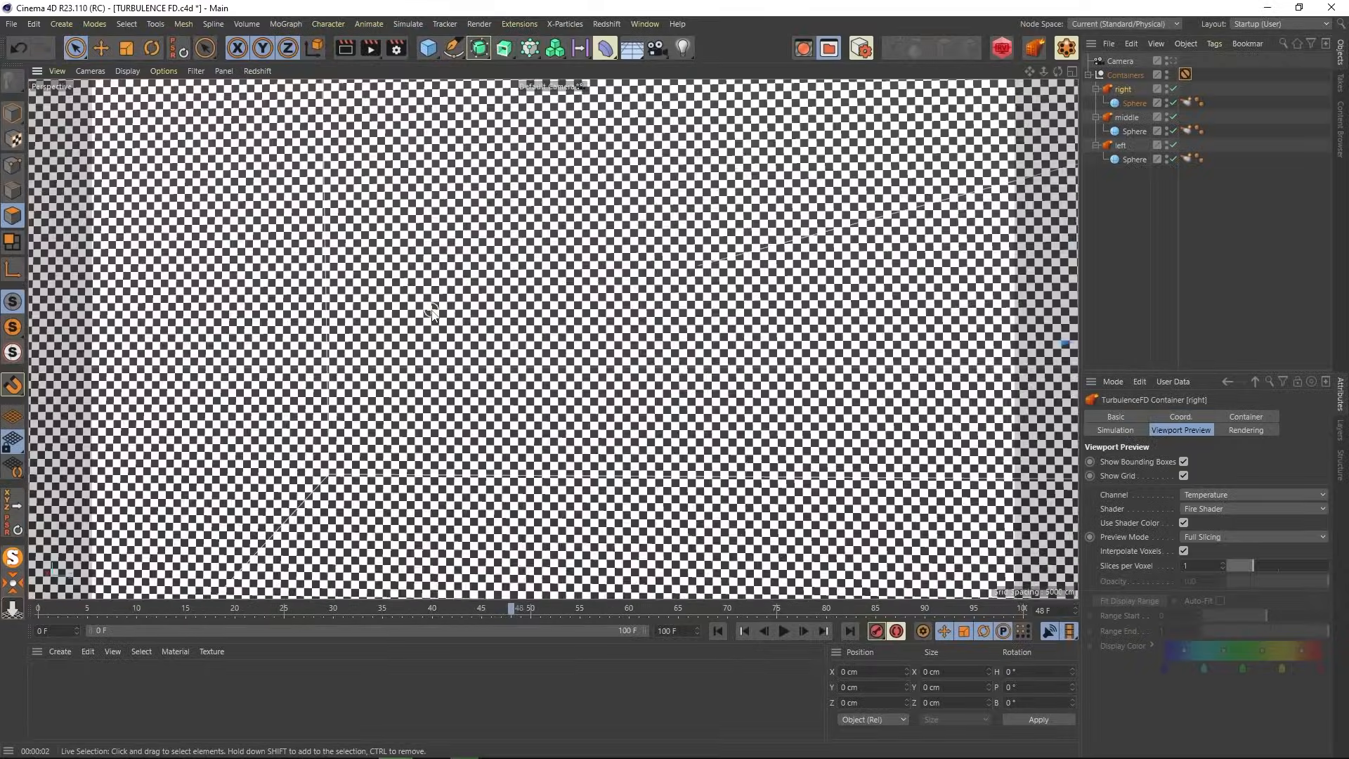
pyautogui.scroll(-10, 432, 313)
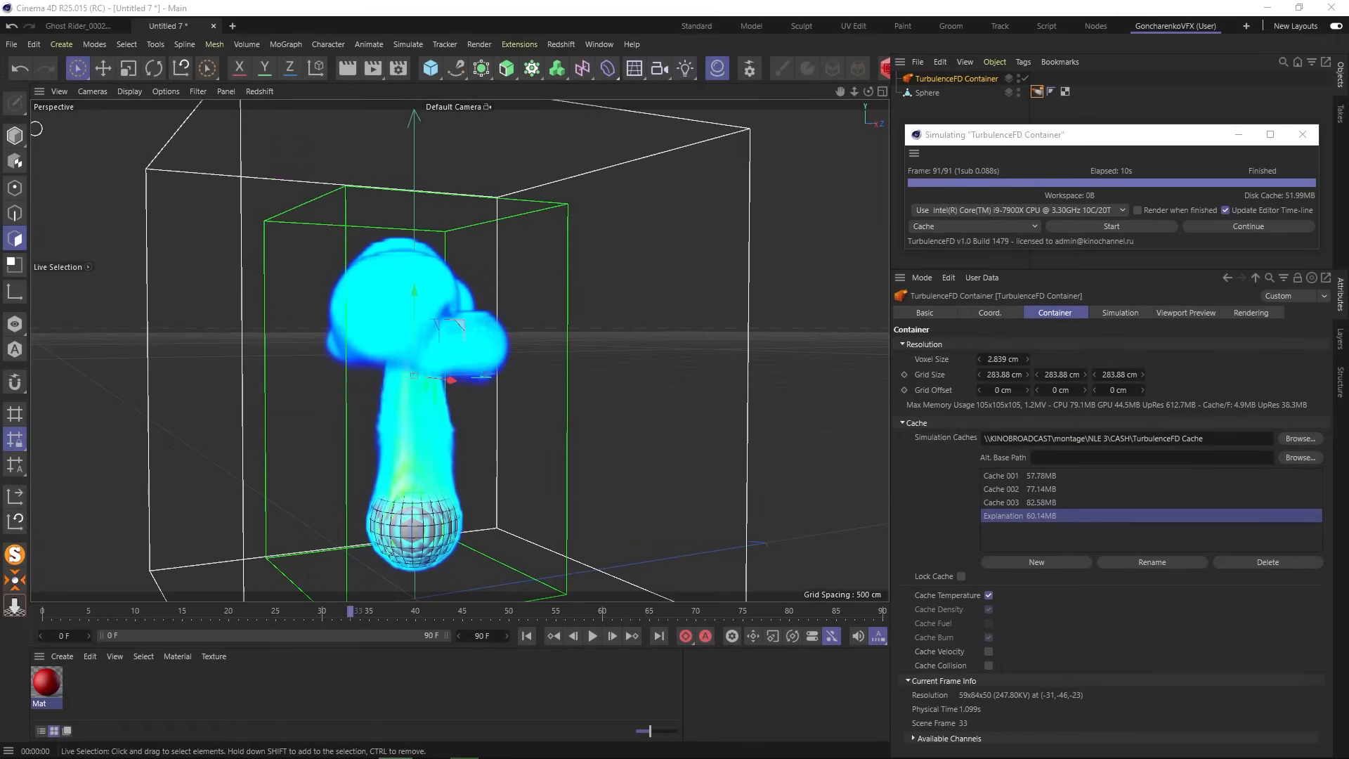
# - Set the fire container's Voxel Size to 0.4
pyautogui.click(998, 359)
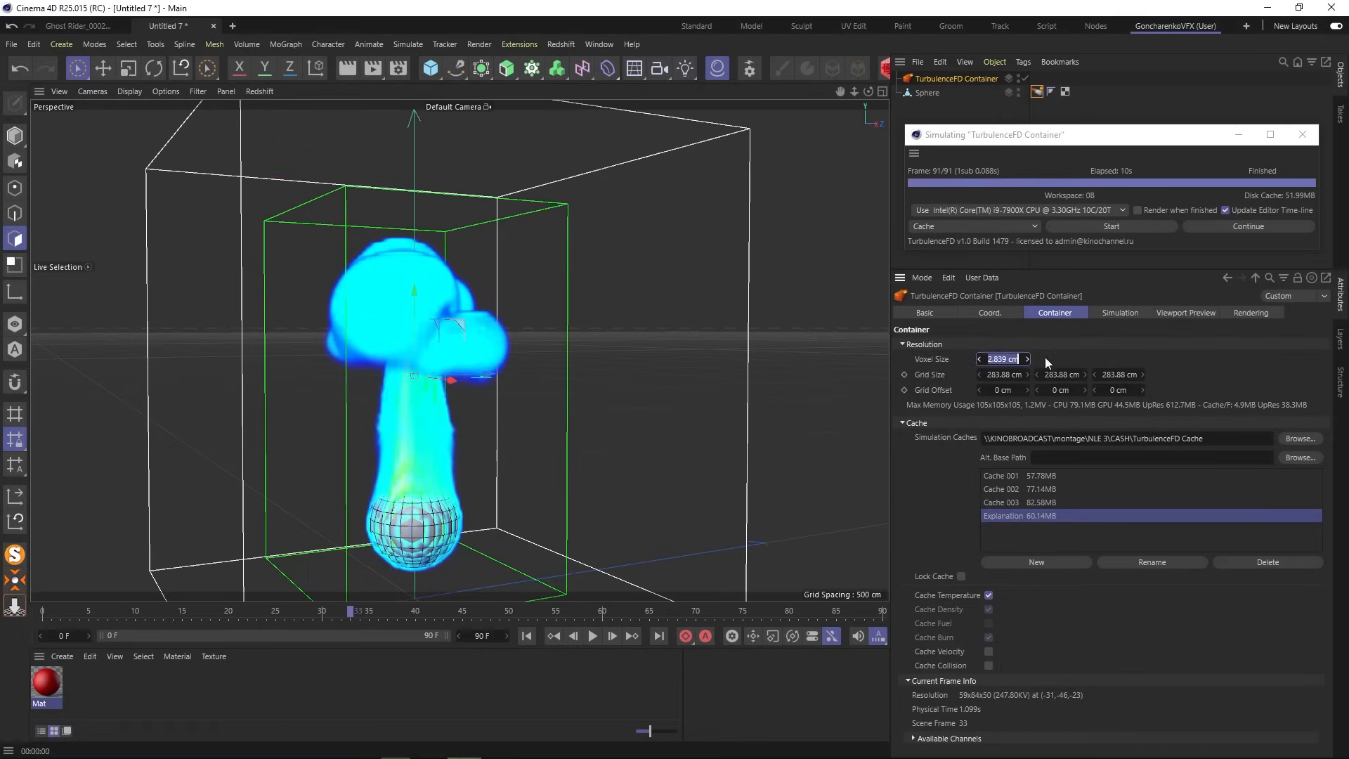
pyautogui.write('0.4')
pyautogui.press('Return')
# - In the Simulation tab, collapse Wind and Turbulence and expand Timing to show Time Scale 100%
pyautogui.click(1120, 313)
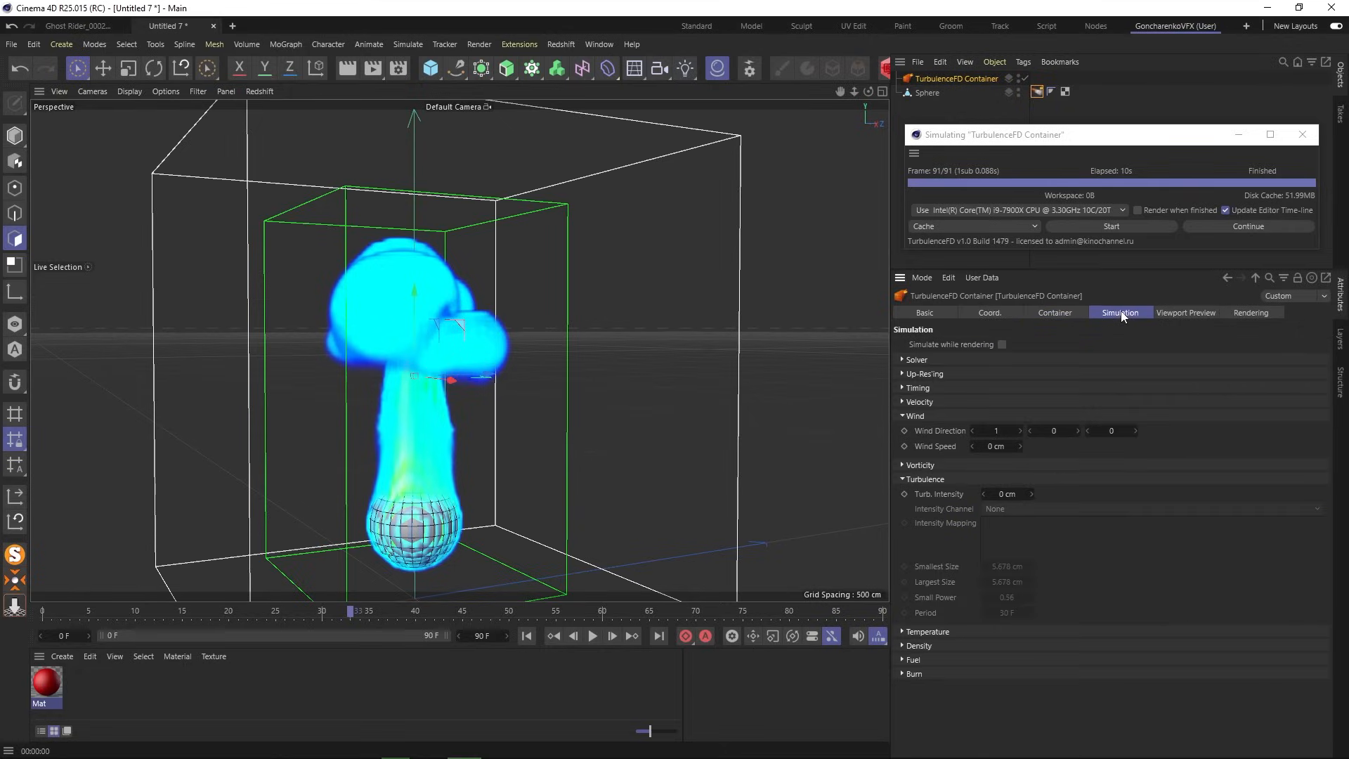
pyautogui.click(901, 416)
pyautogui.click(902, 444)
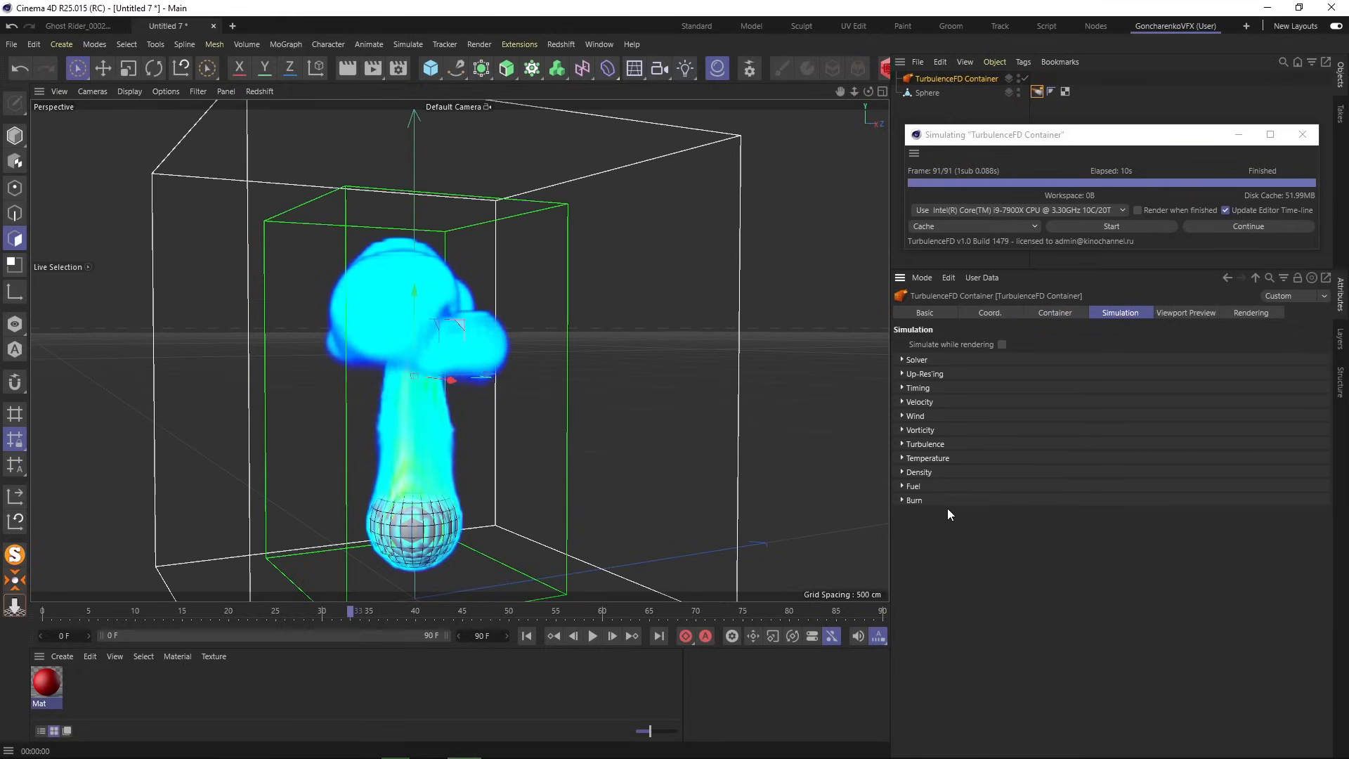
pyautogui.click(902, 387)
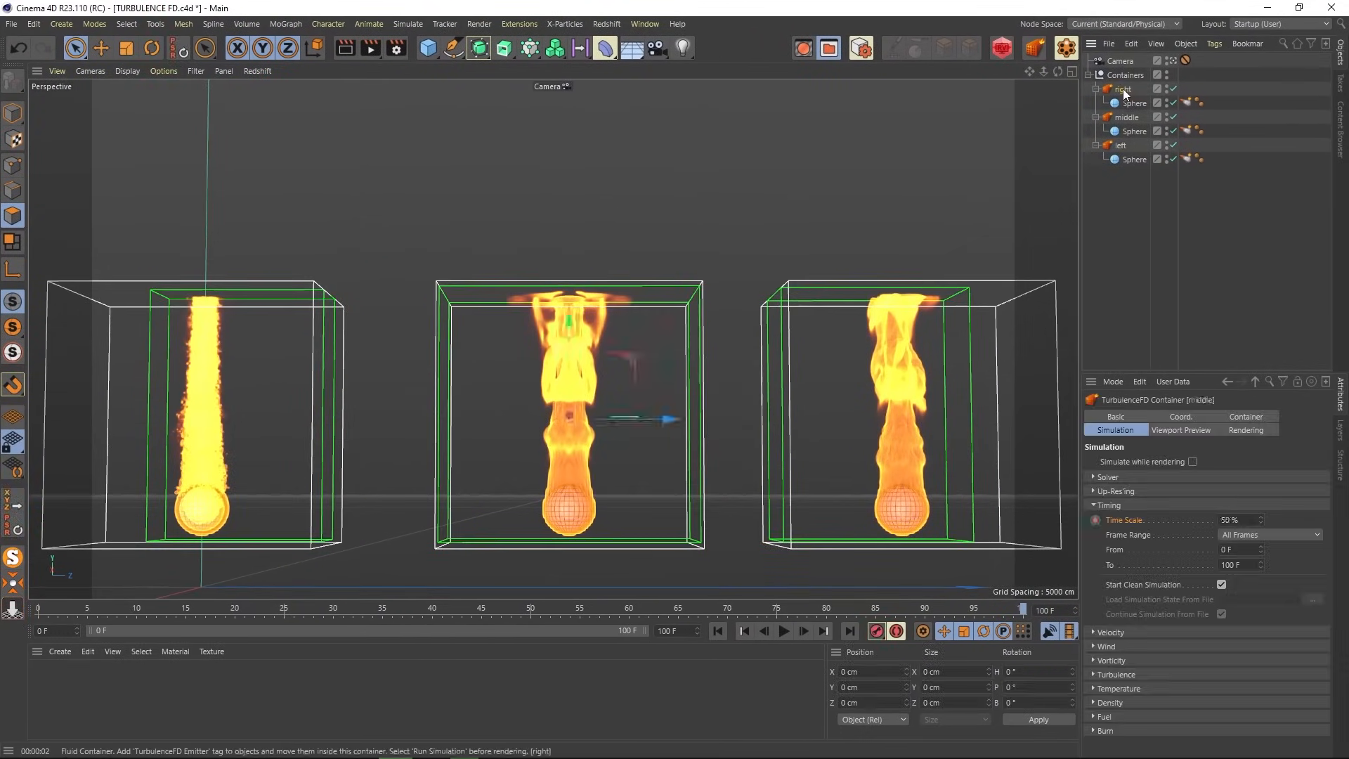
pyautogui.click(1123, 90)
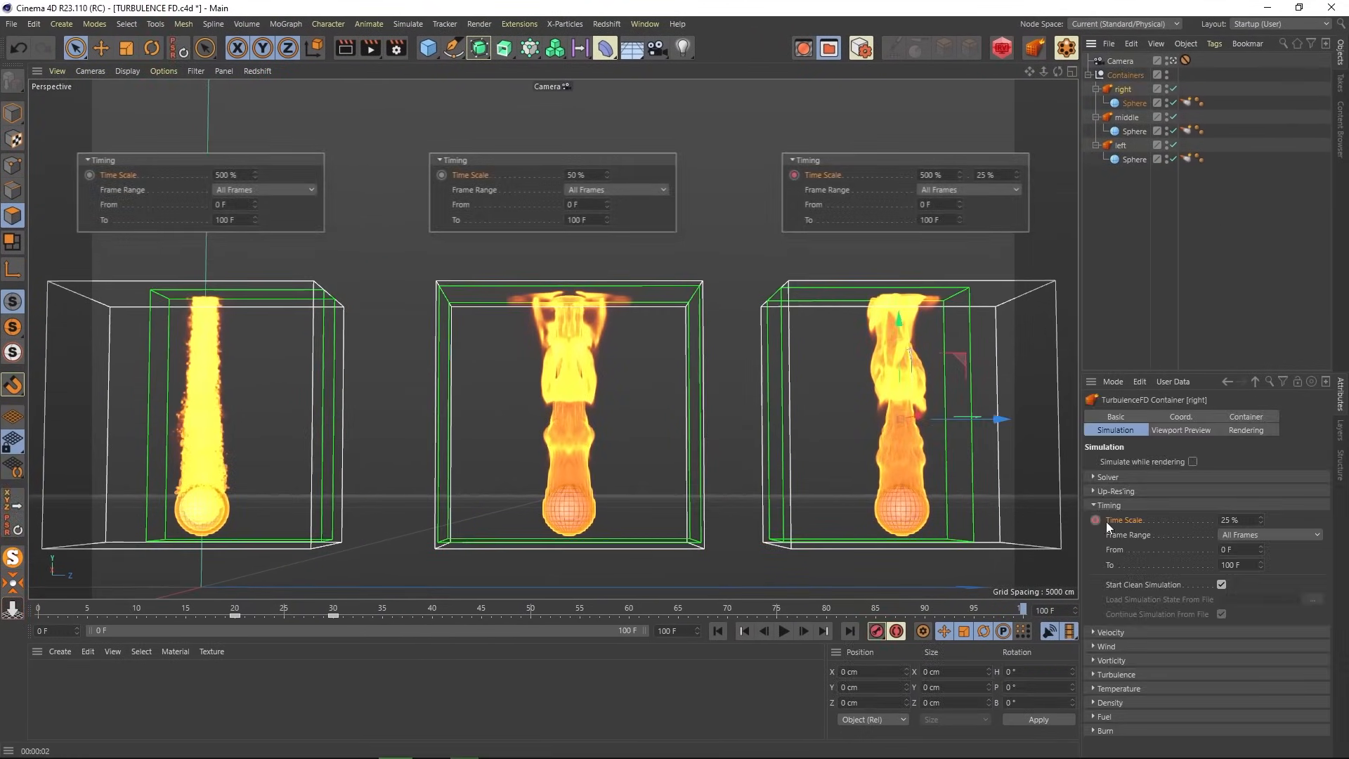
pyautogui.click(236, 612)
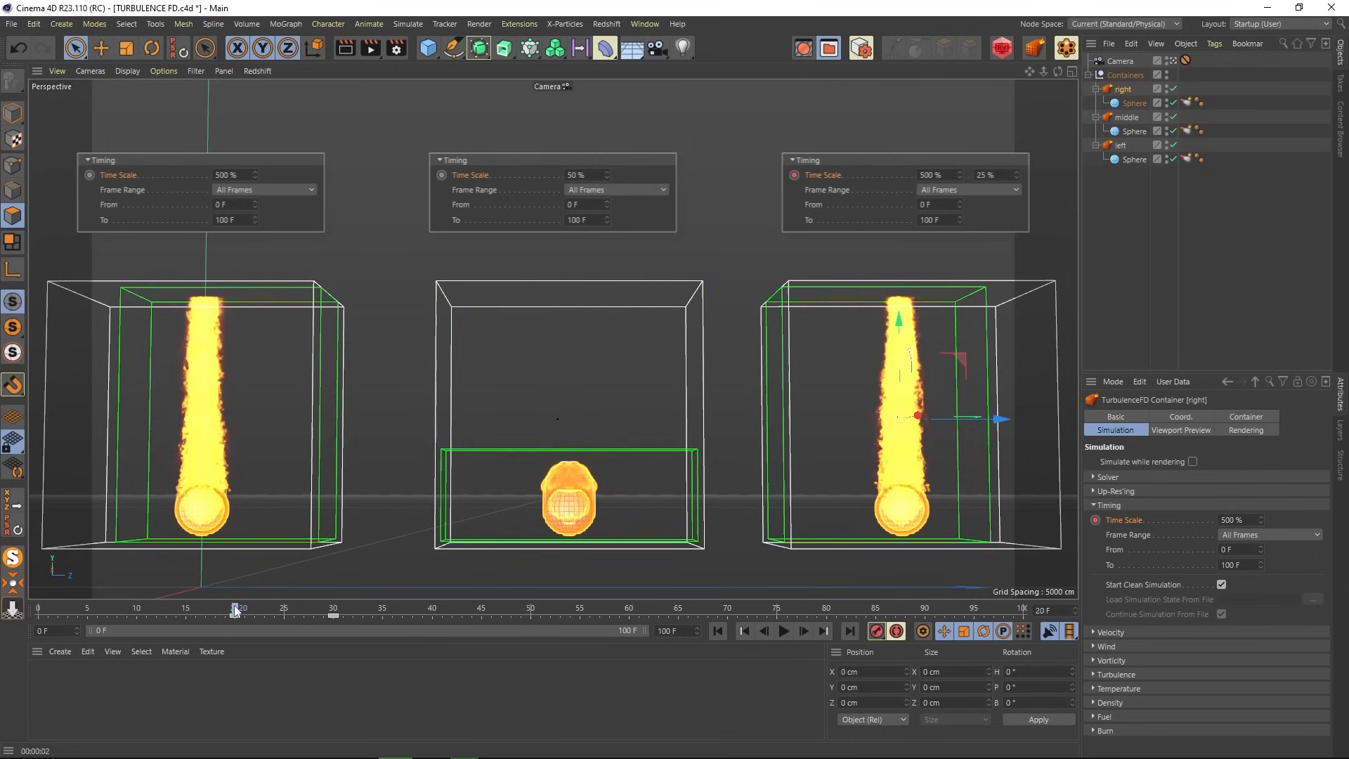
pyautogui.moveTo(236, 610); pyautogui.dragTo(334, 609)
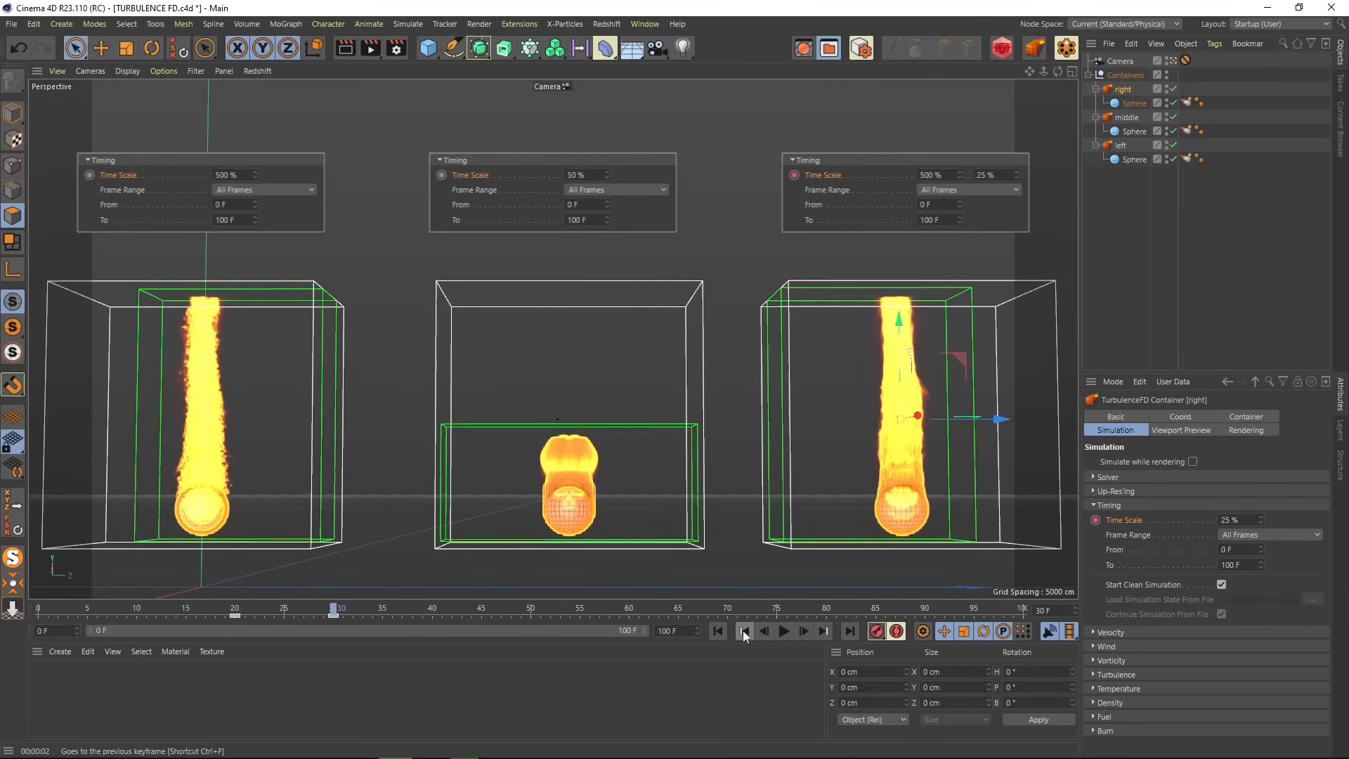
pyautogui.click(722, 632)
pyautogui.click(1148, 278)
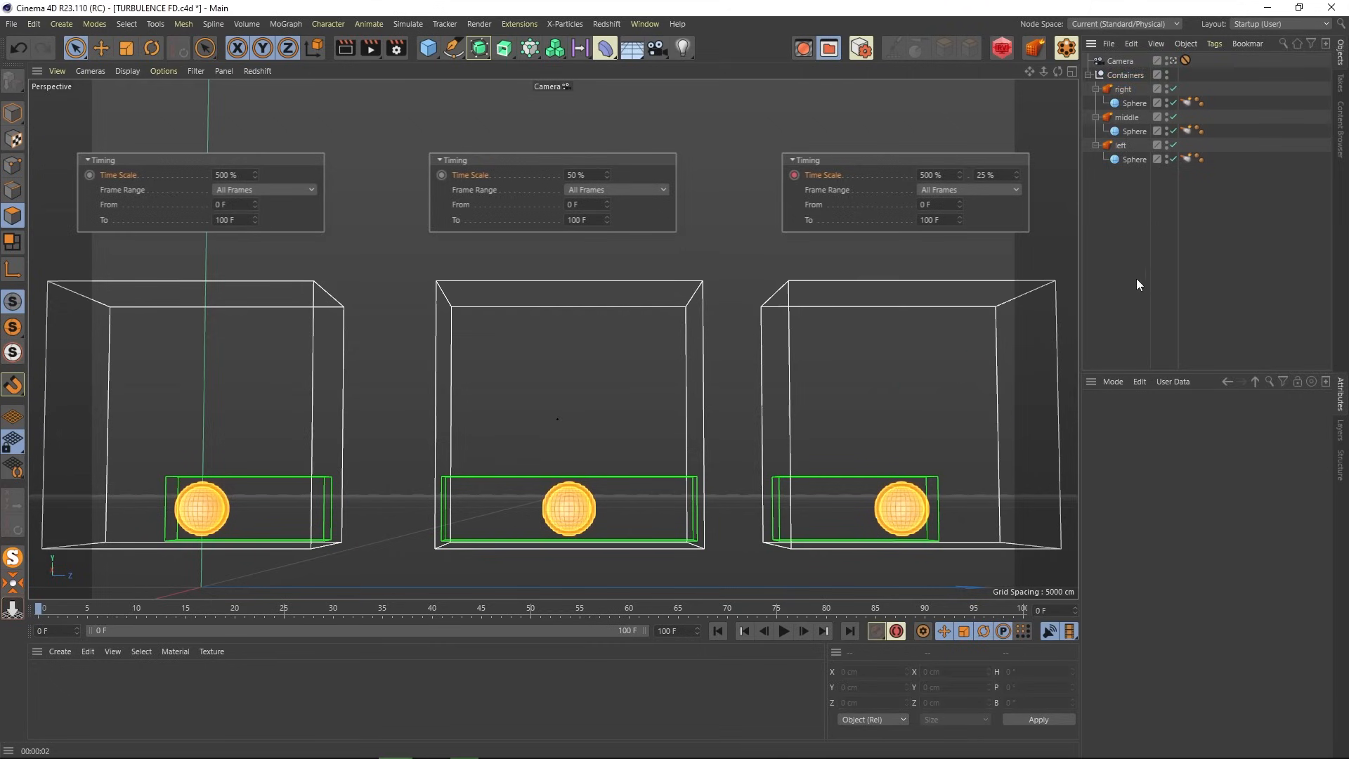
pyautogui.click(785, 630)
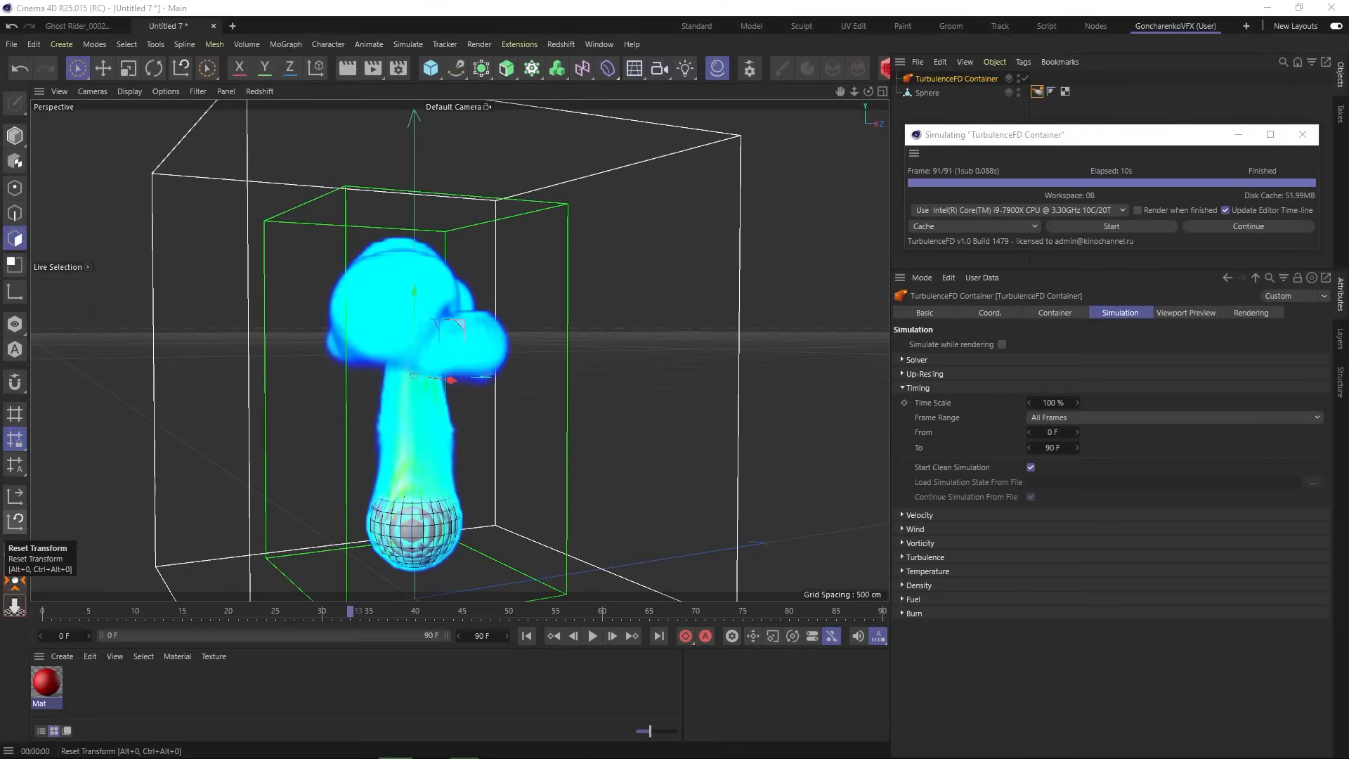
# - Collapse the Timing group and expand the Wind group in the Simulation settings
pyautogui.click(901, 388)
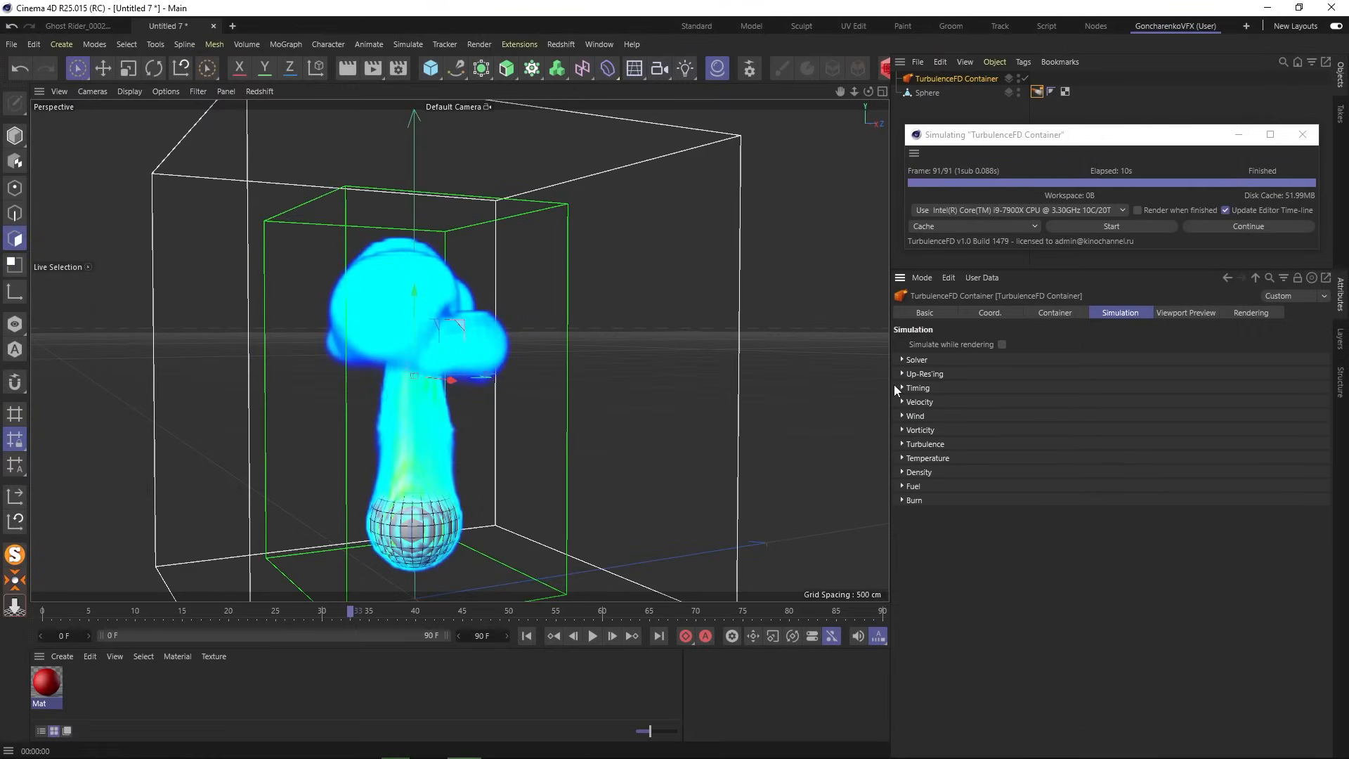
pyautogui.click(902, 416)
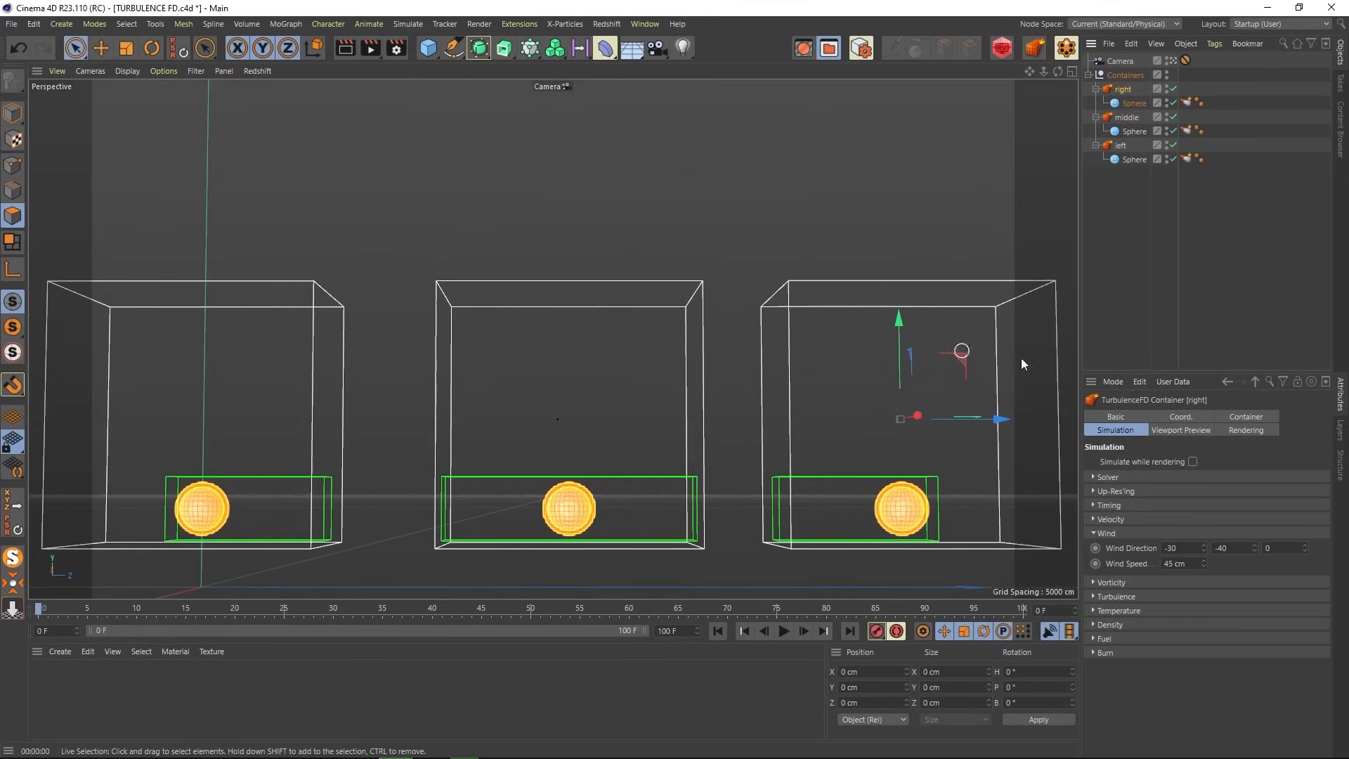
# - Compare the wind settings of the left, middle and right containers
pyautogui.click(1107, 272)
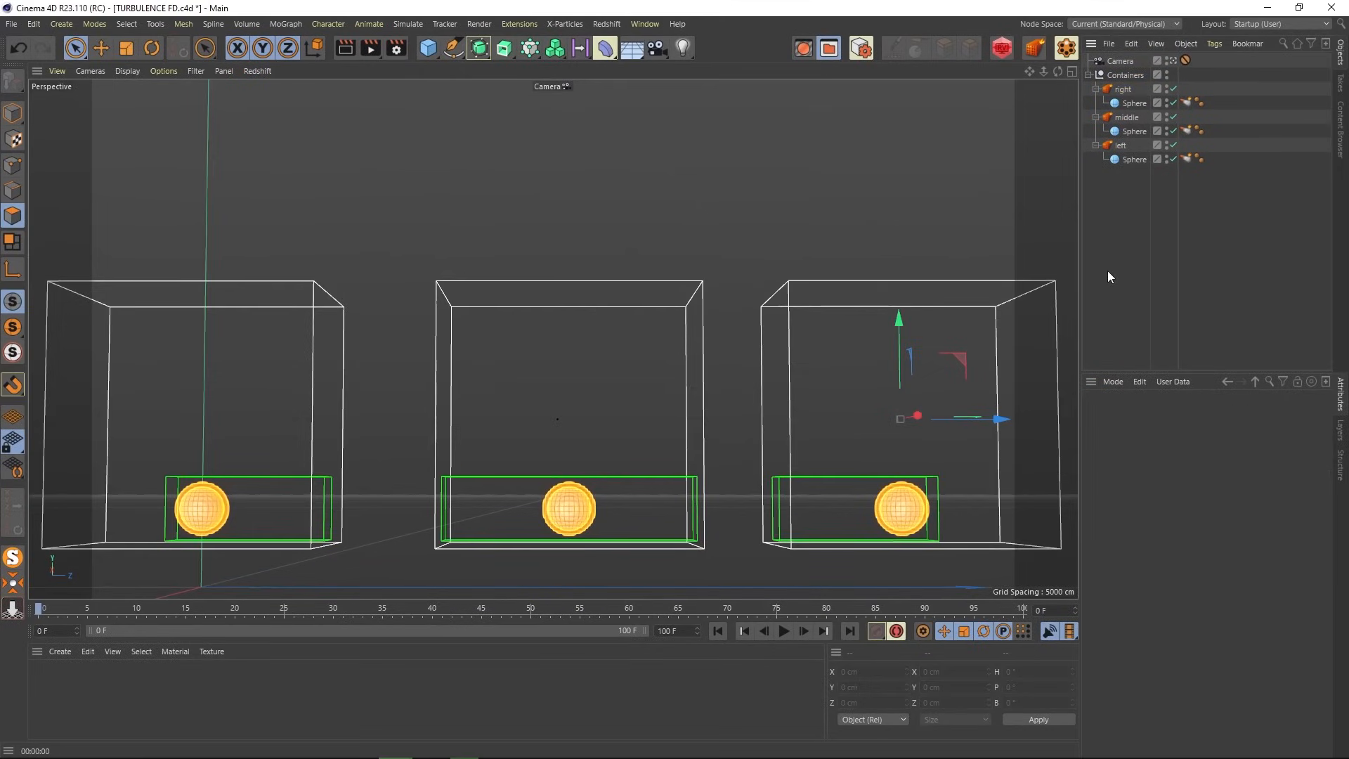
pyautogui.click(1122, 145)
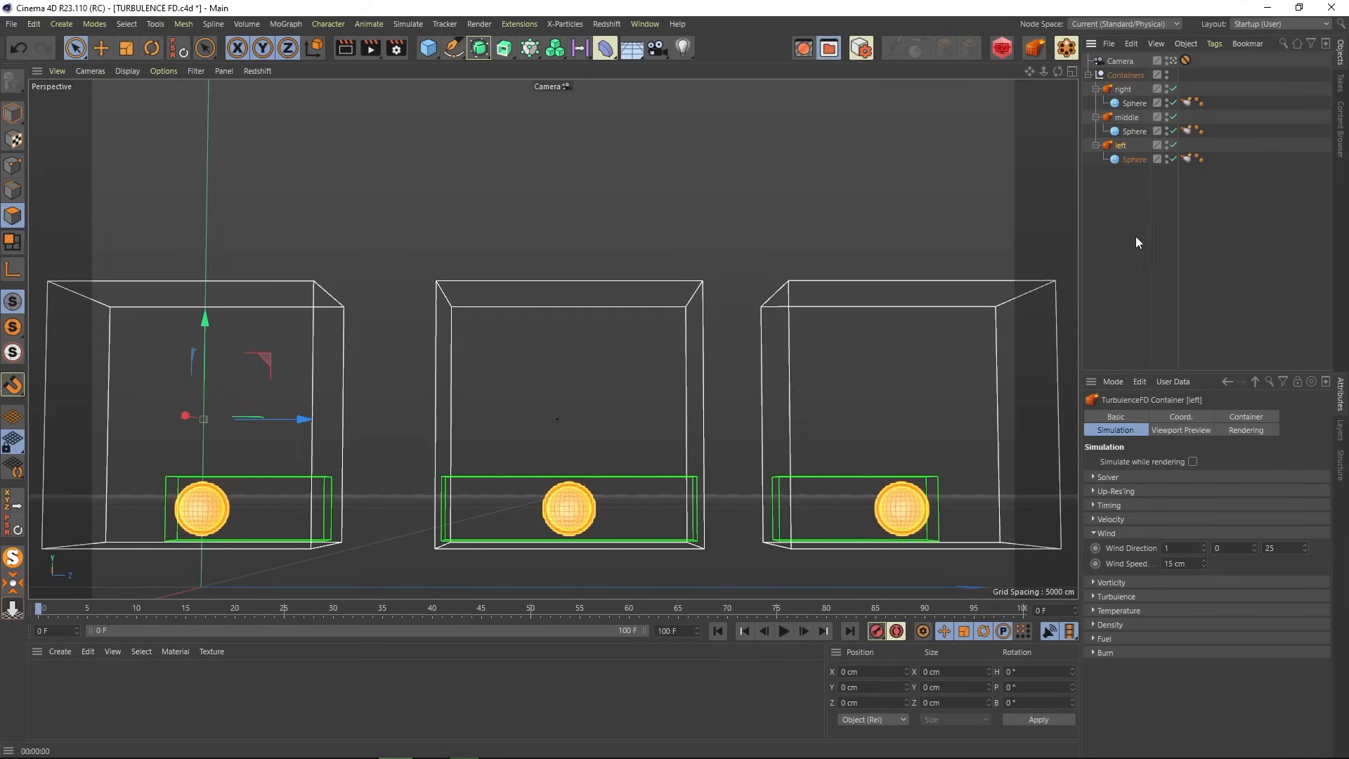
pyautogui.click(1126, 118)
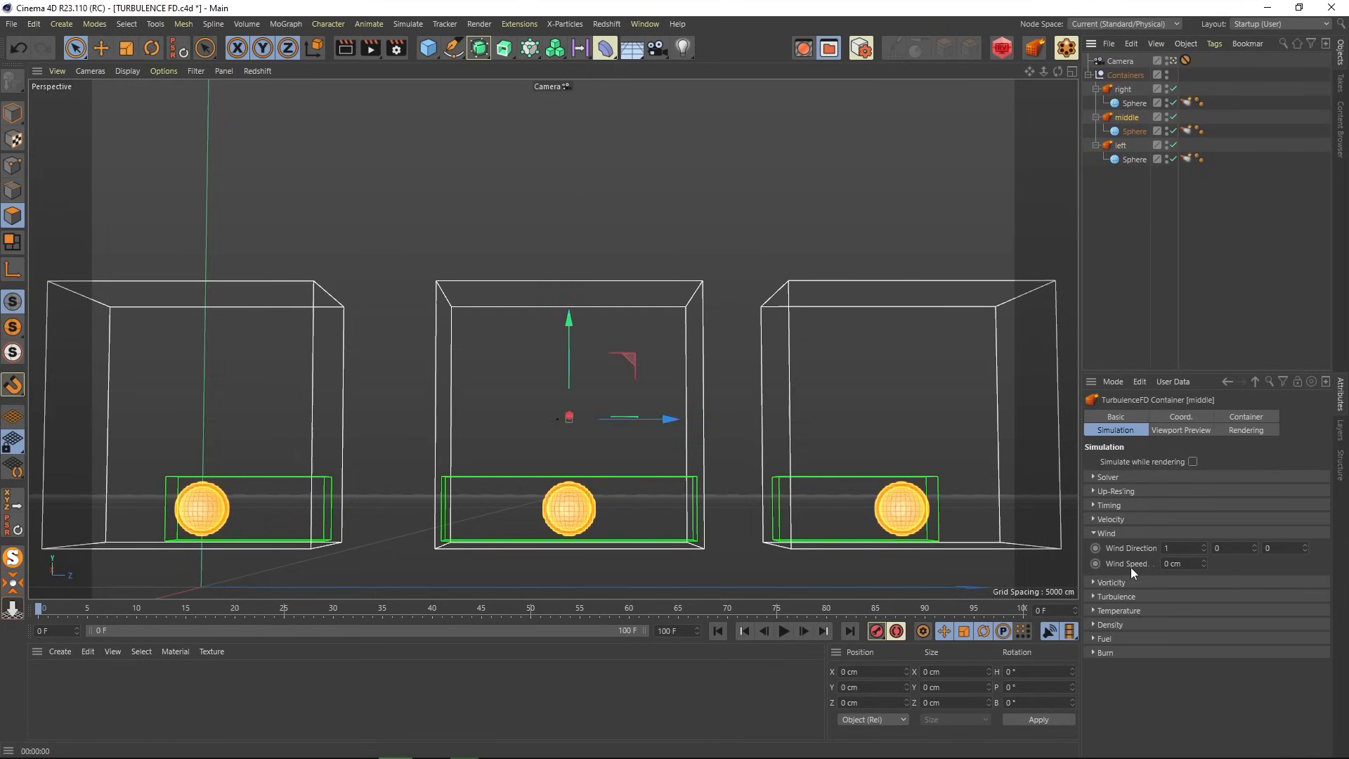
pyautogui.click(1122, 89)
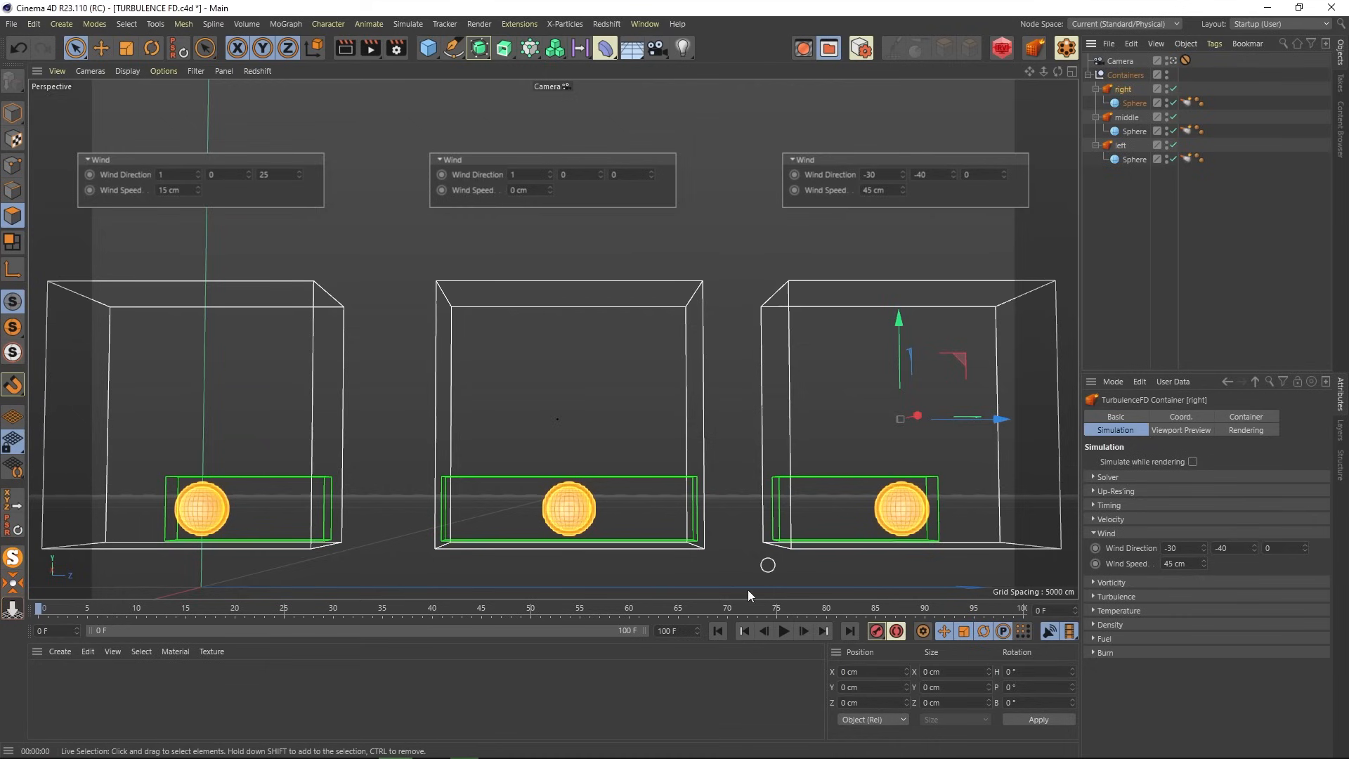
# - Play the simulations to frame 75, render the view, then continue to frame 82
pyautogui.click(782, 631)
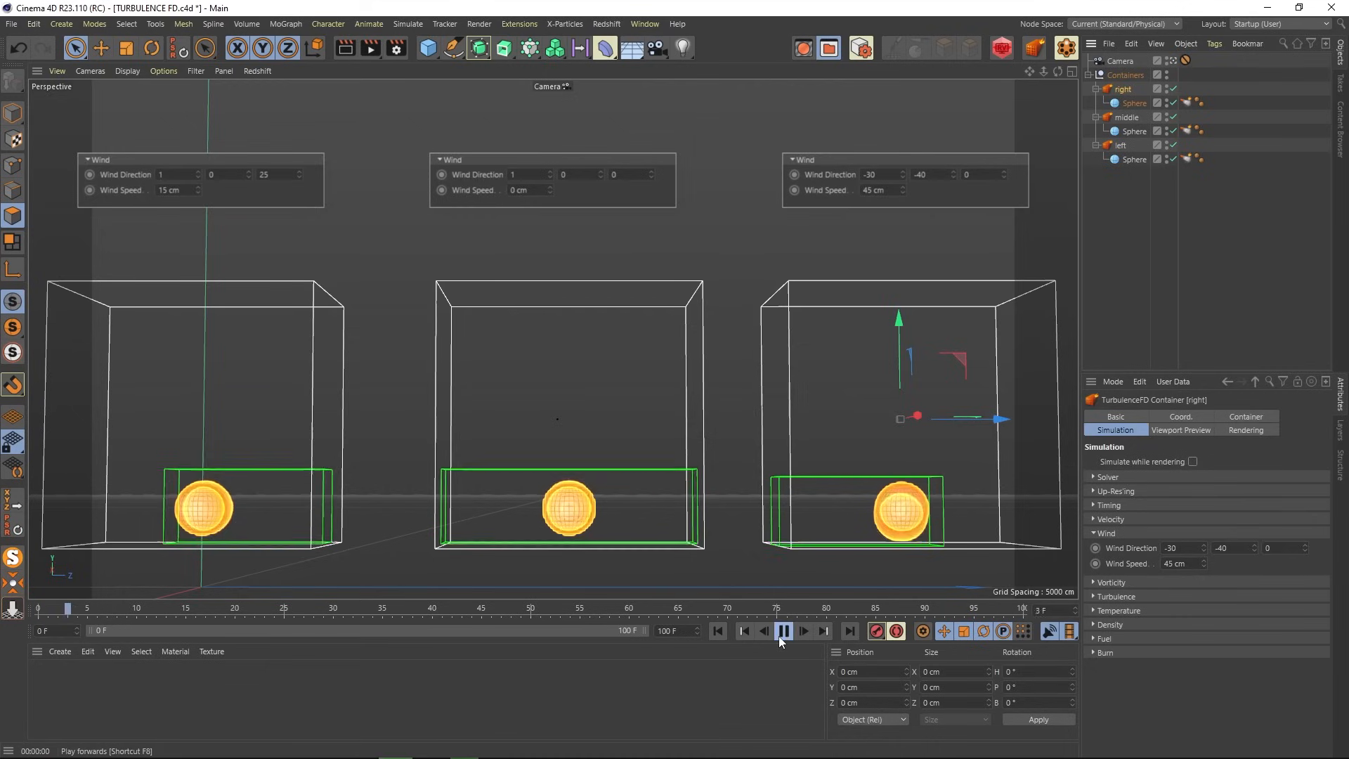
pyautogui.click(1125, 267)
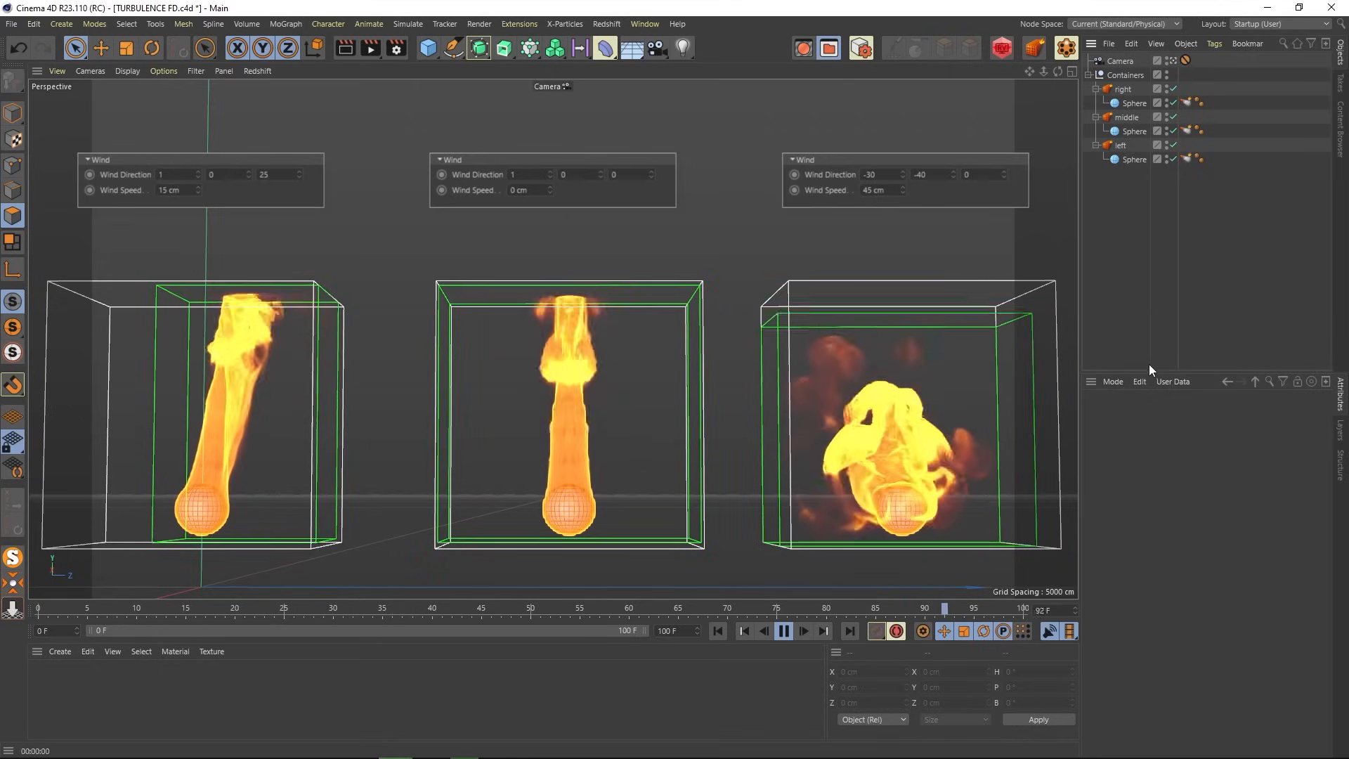
pyautogui.click(784, 632)
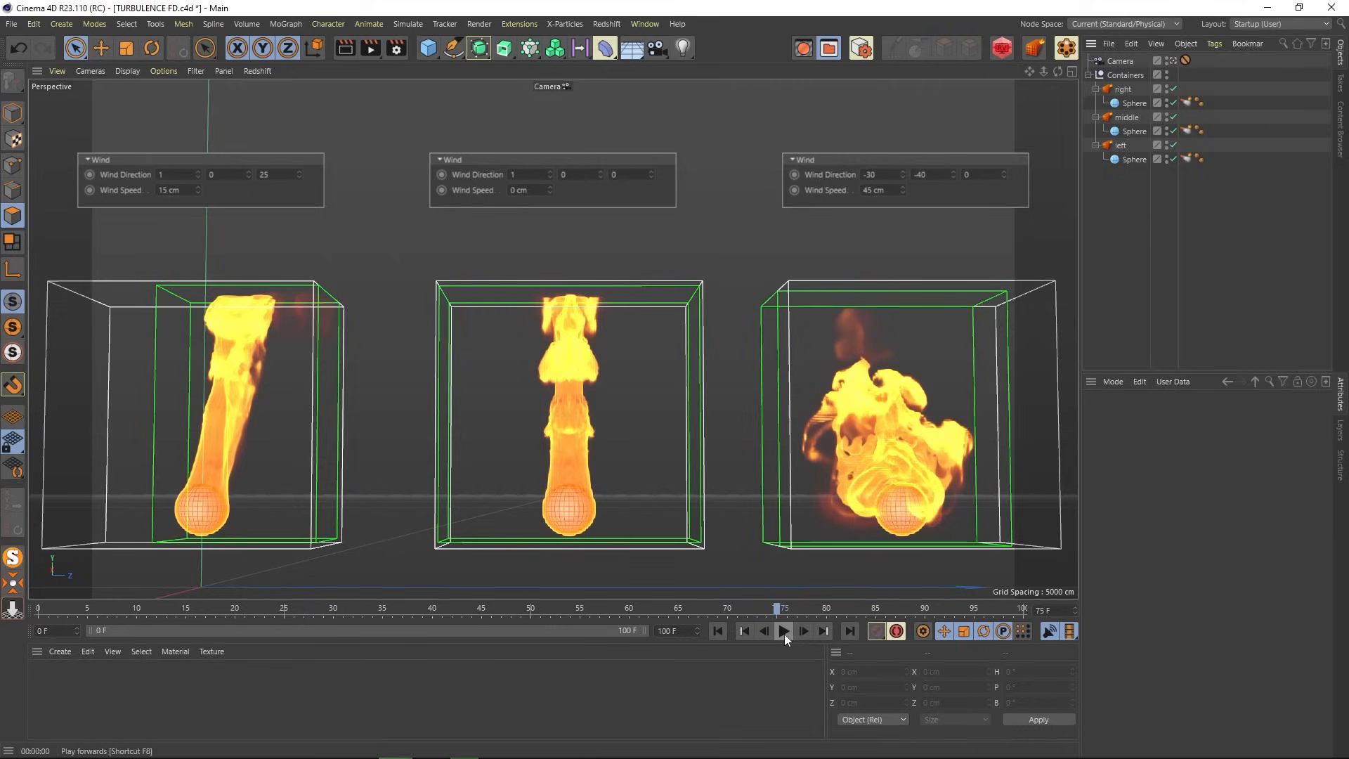
pyautogui.click(347, 51)
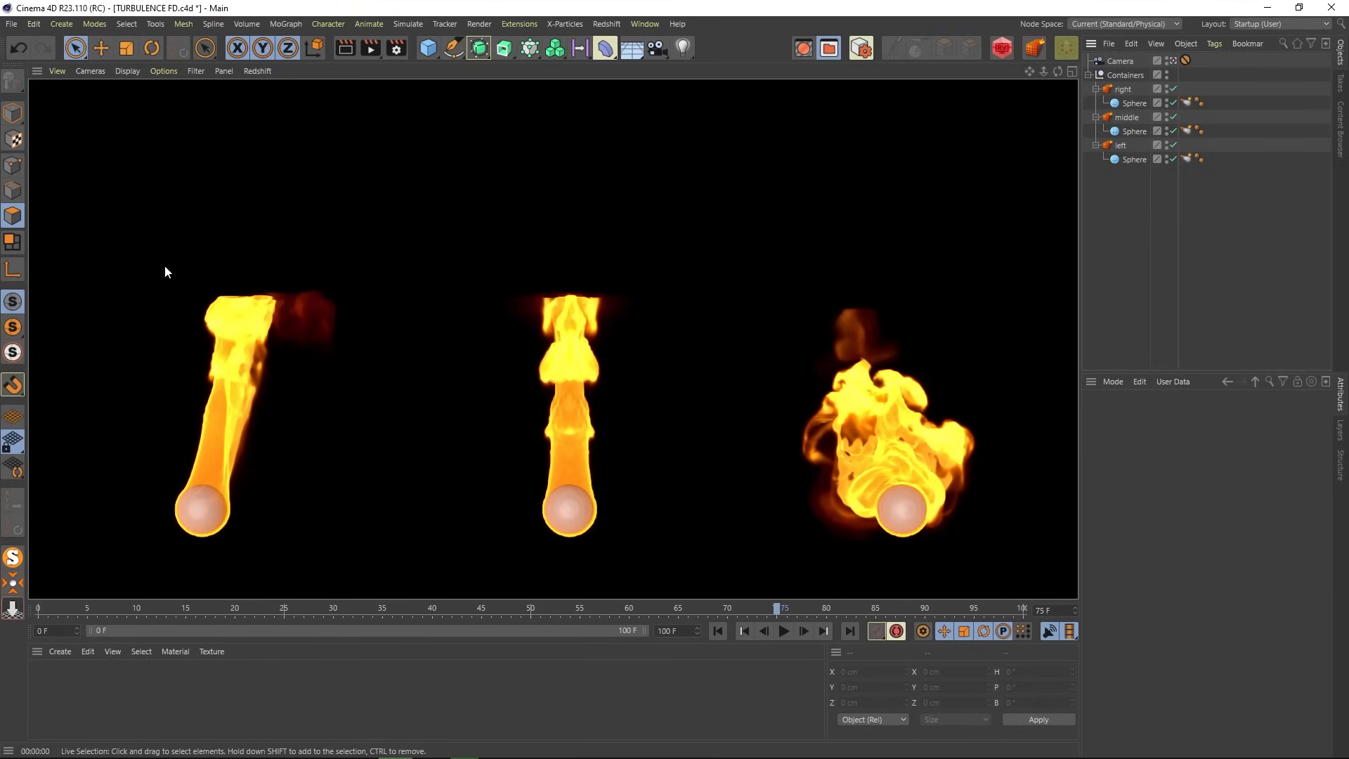
pyautogui.click(786, 635)
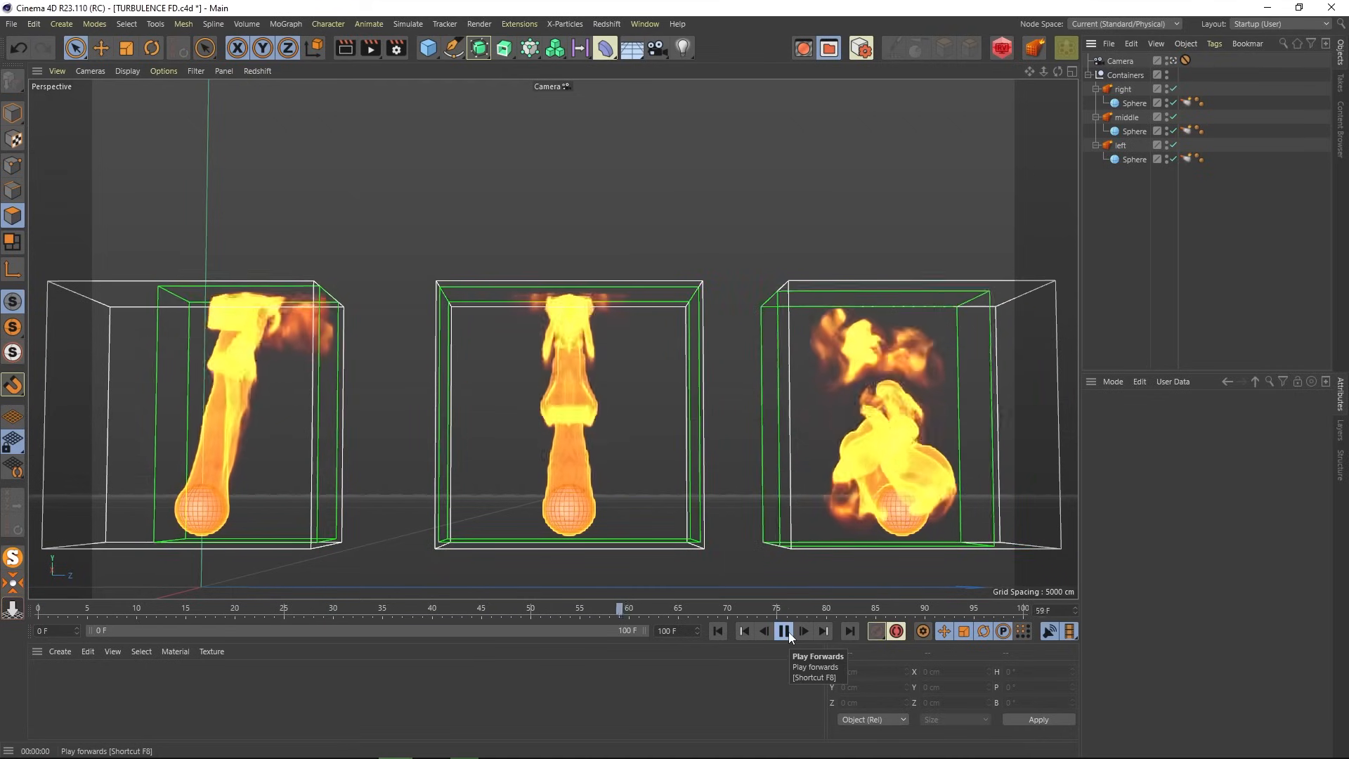
pyautogui.click(786, 631)
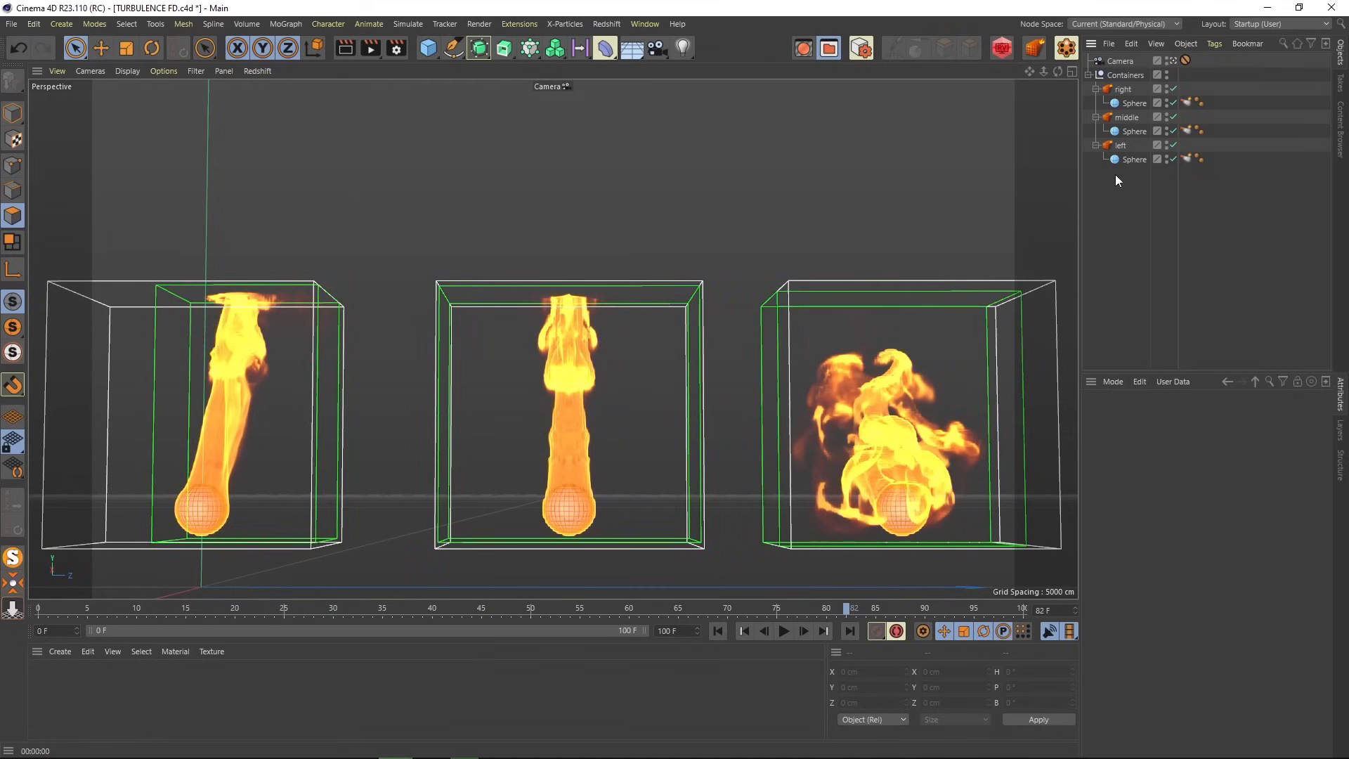
# - Swap the single container's Wind group for its Turbulence settings
pyautogui.click(1121, 146)
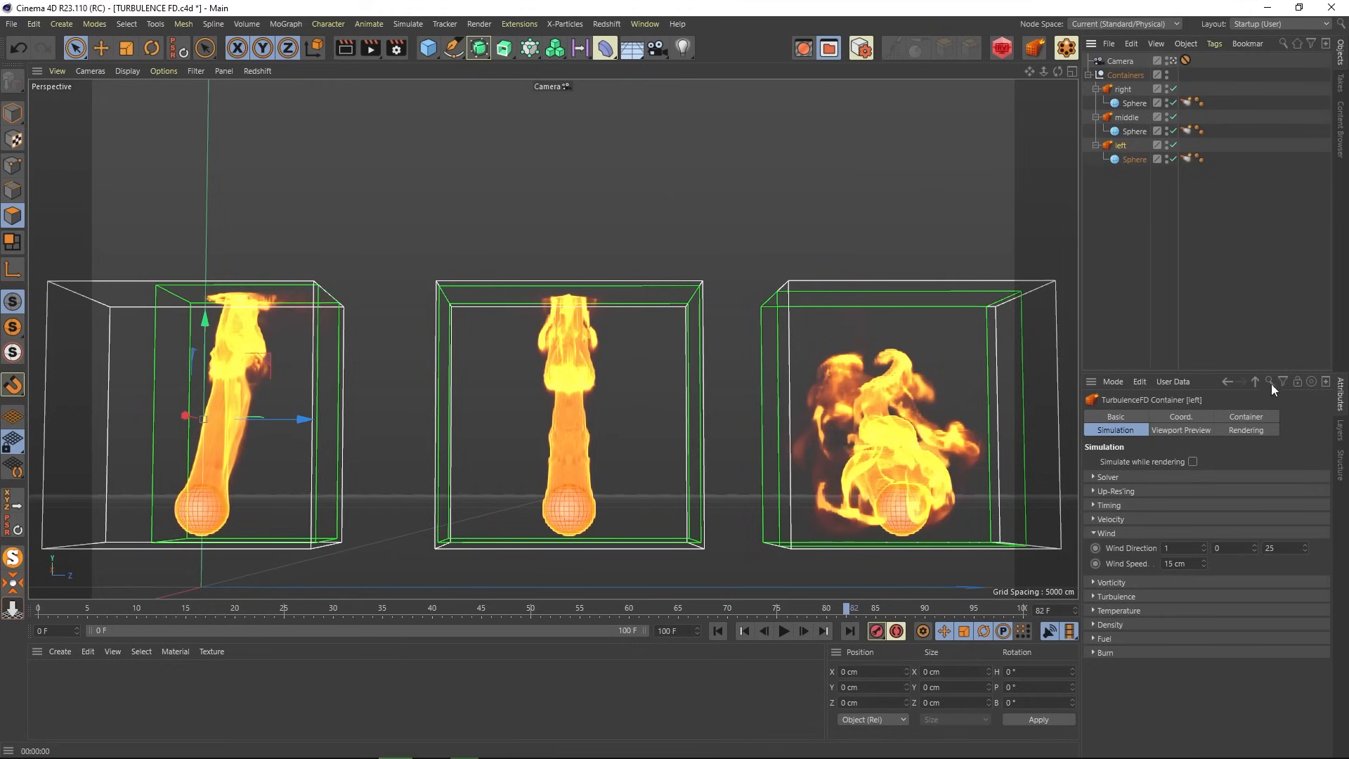
pyautogui.click(1181, 431)
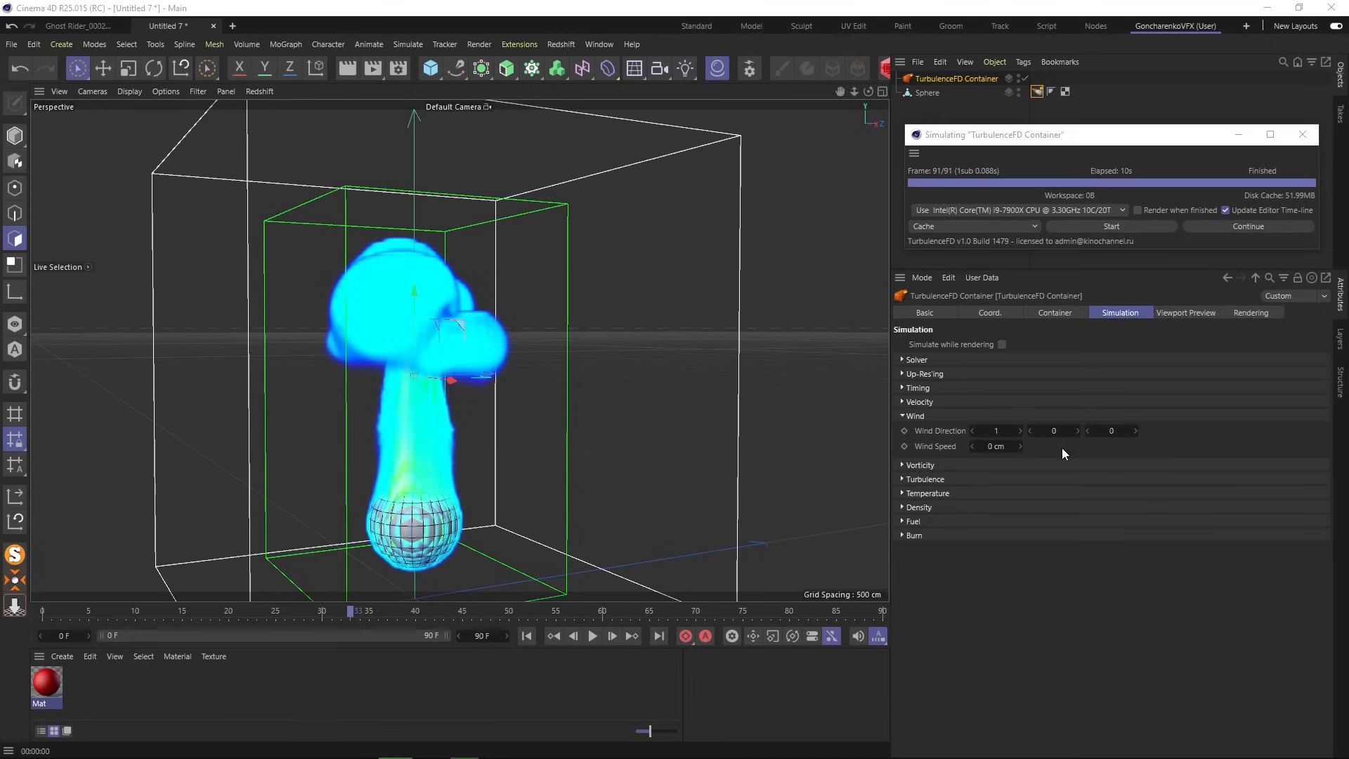
pyautogui.click(909, 415)
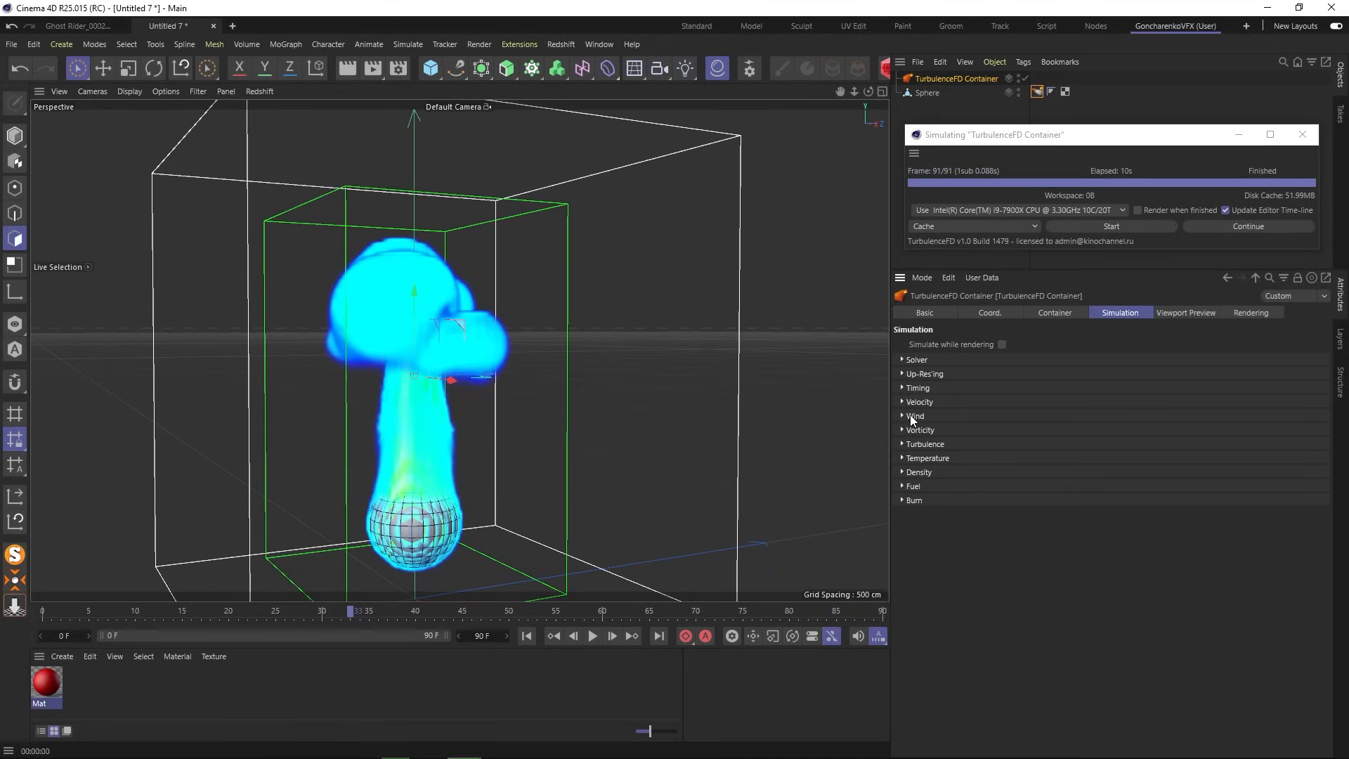
pyautogui.click(902, 444)
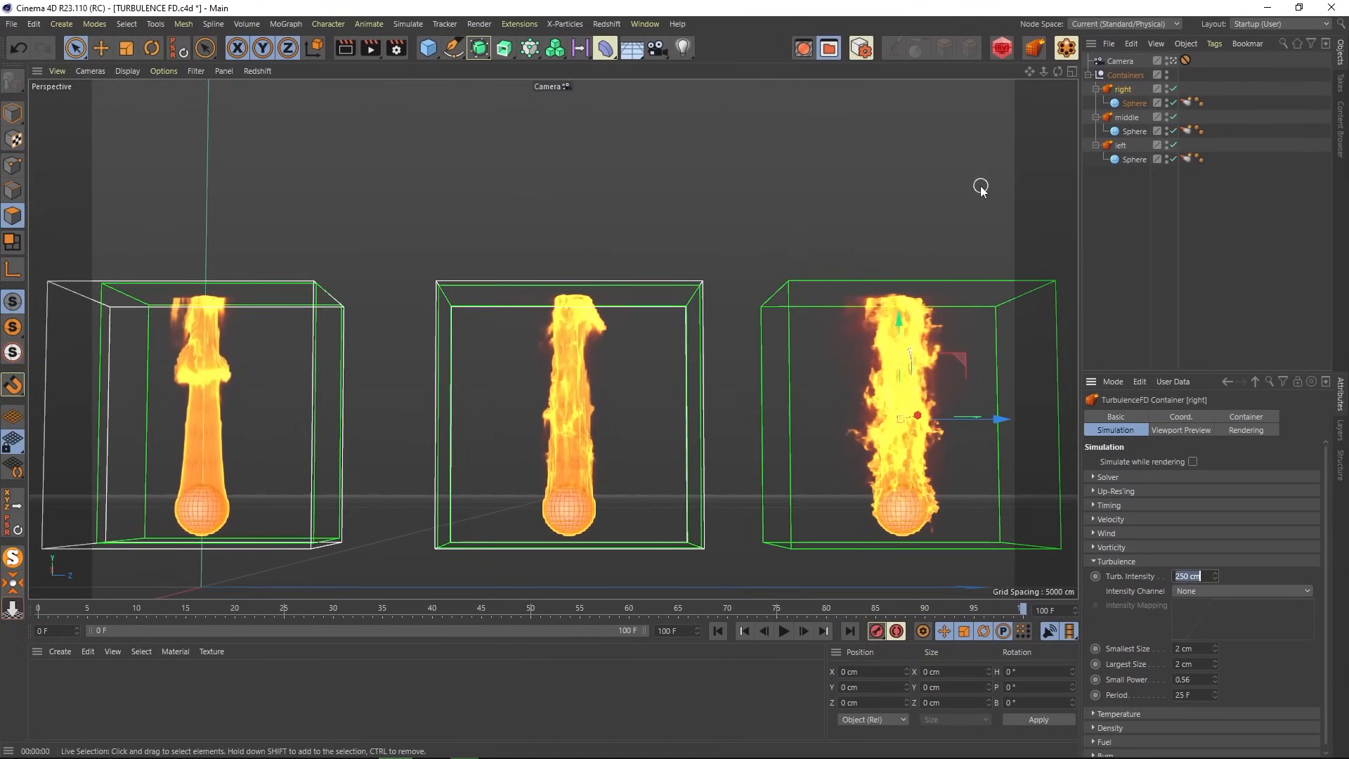
# - Check the left, middle and right containers' turbulence intensities of 0, 30 and 250 cm
pyautogui.click(1120, 145)
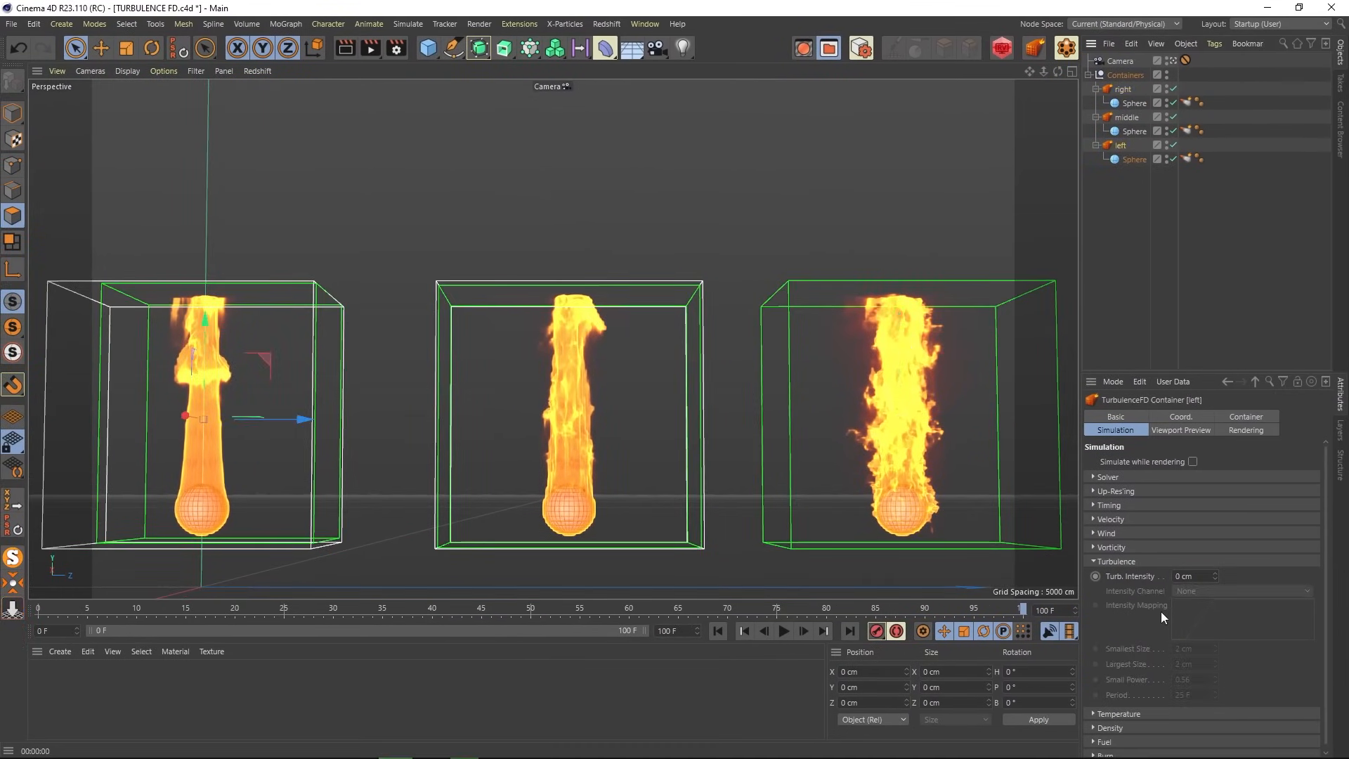
pyautogui.click(1128, 118)
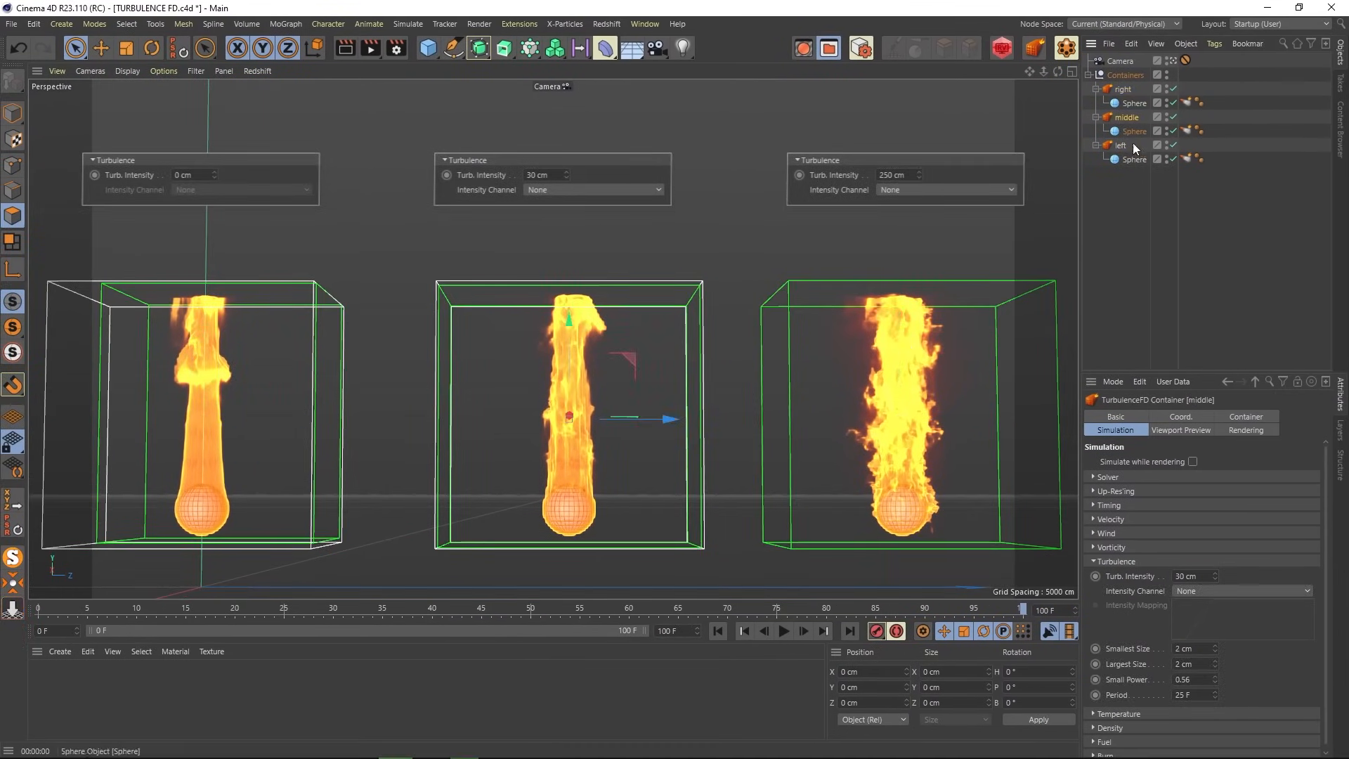
pyautogui.click(1121, 89)
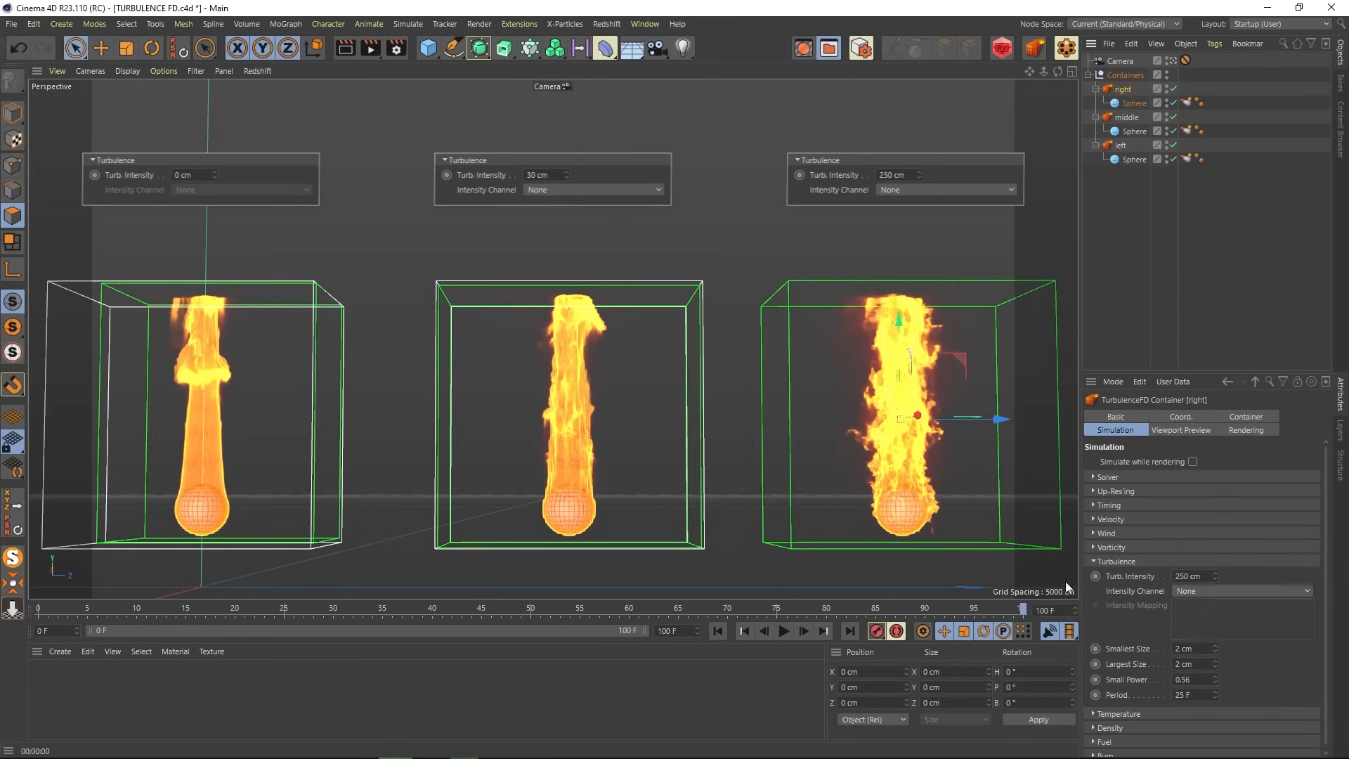
pyautogui.click(1115, 256)
# - Replay the three simulations from the start, stopping at frame 92
pyautogui.click(718, 631)
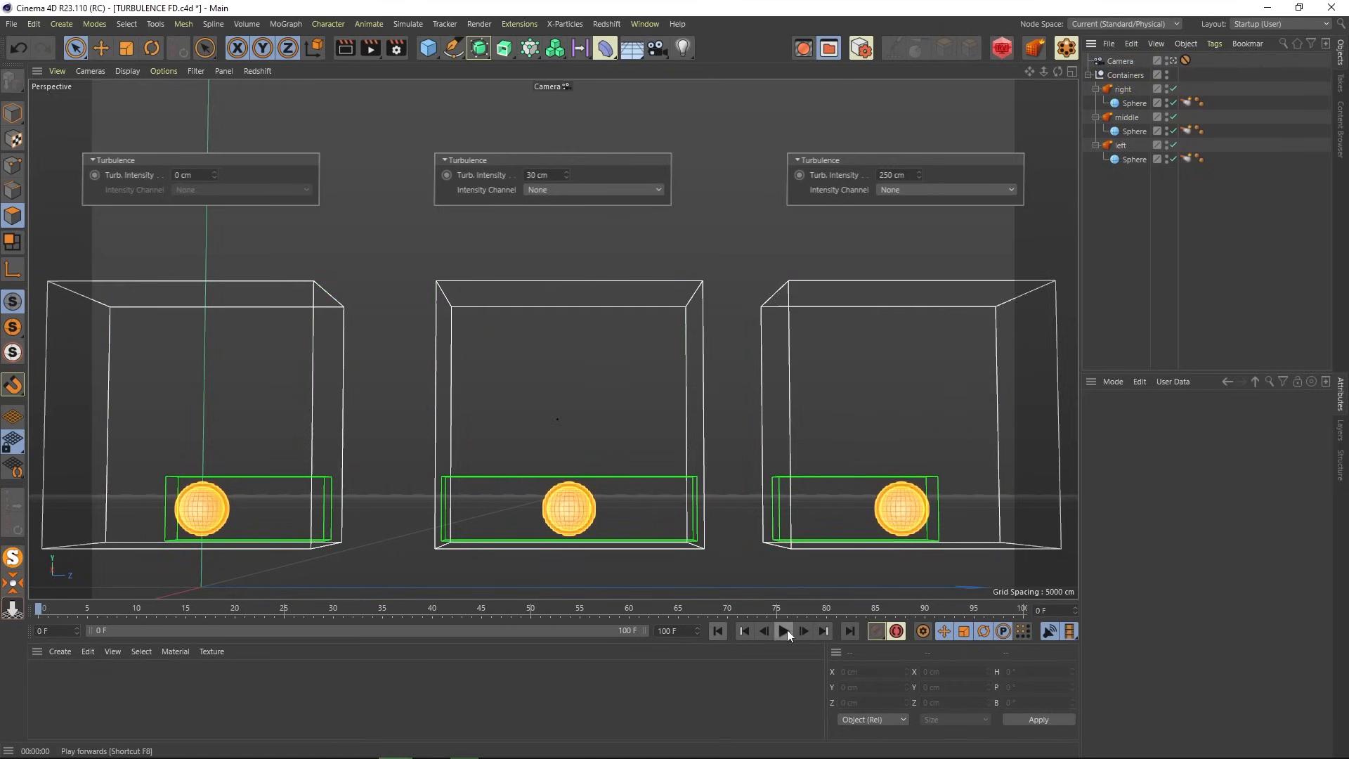
pyautogui.click(784, 630)
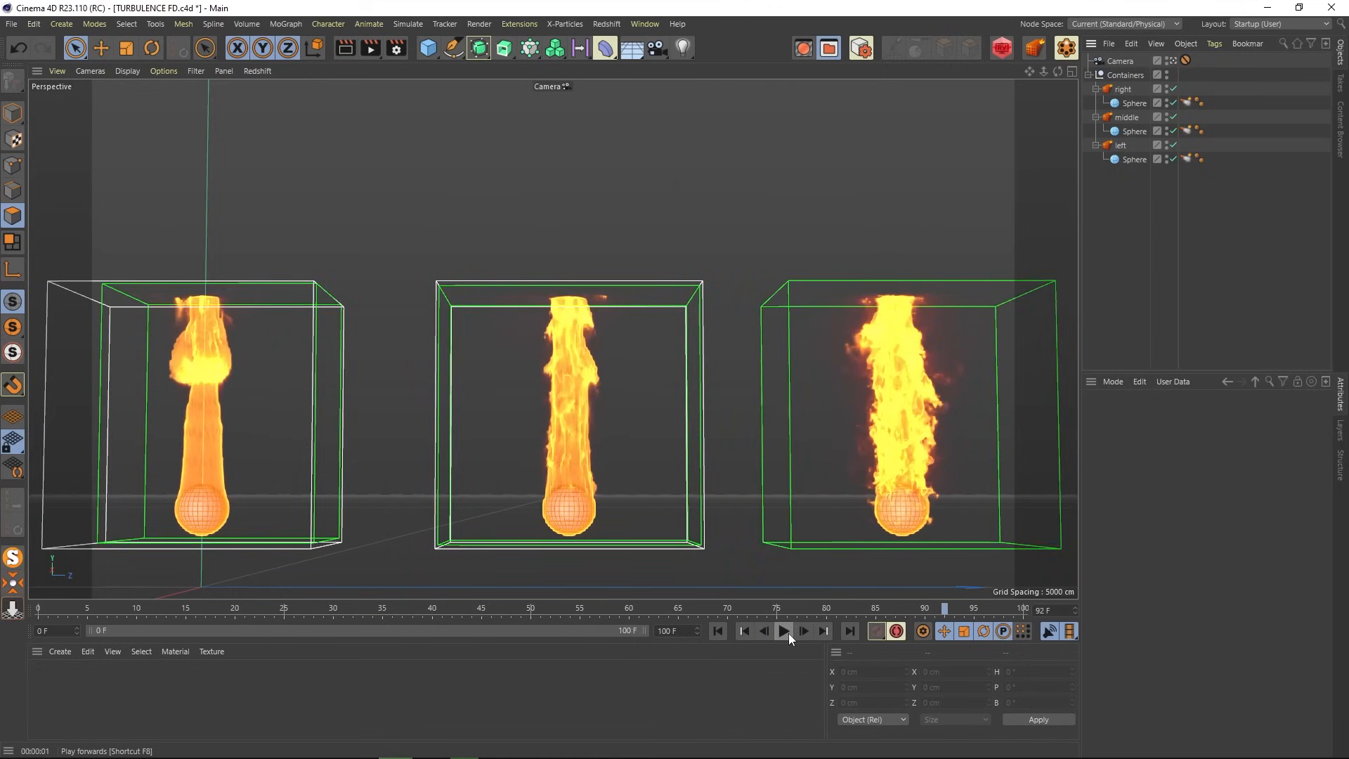
pyautogui.click(784, 631)
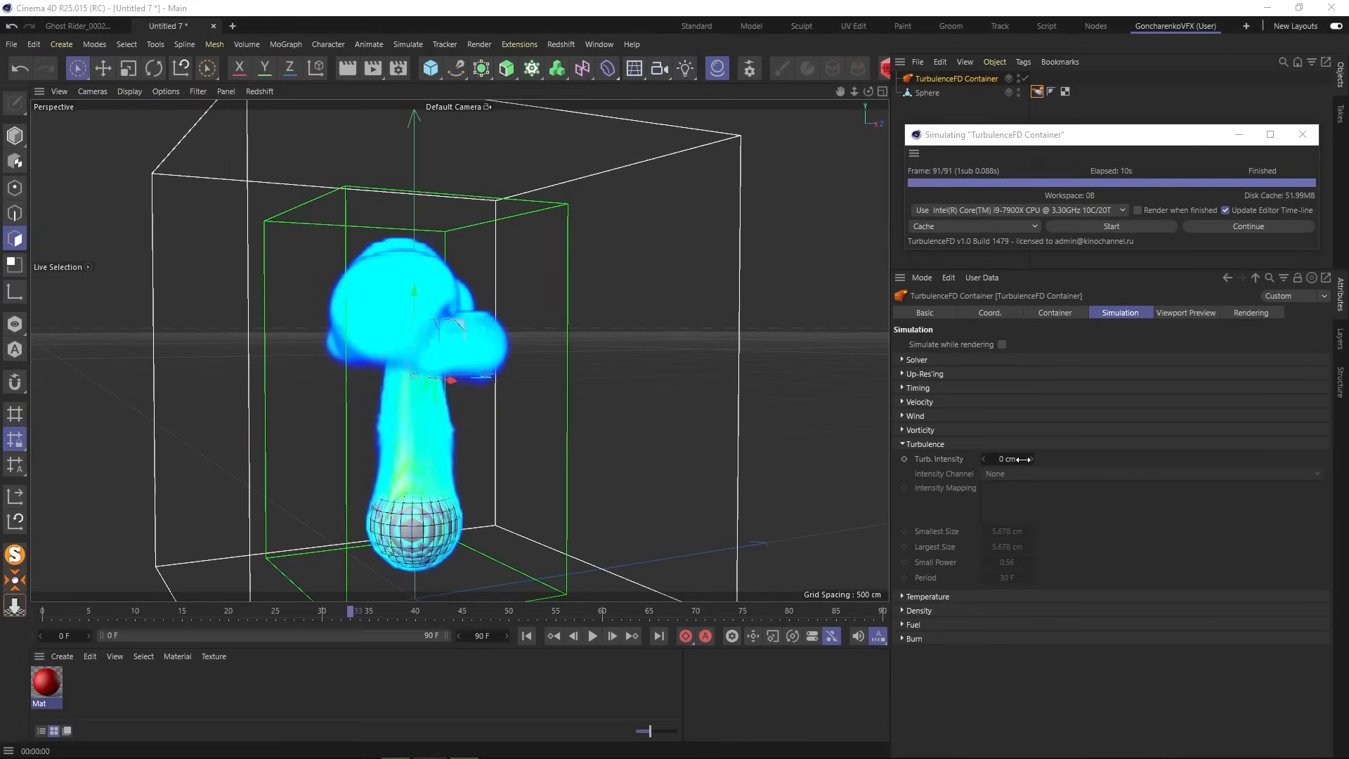
# - Set Turb. Intensity to 10 cm, Smallest Size 0.5 cm and Largest Size 2.5 cm
pyautogui.click(1019, 459)
pyautogui.write('10')
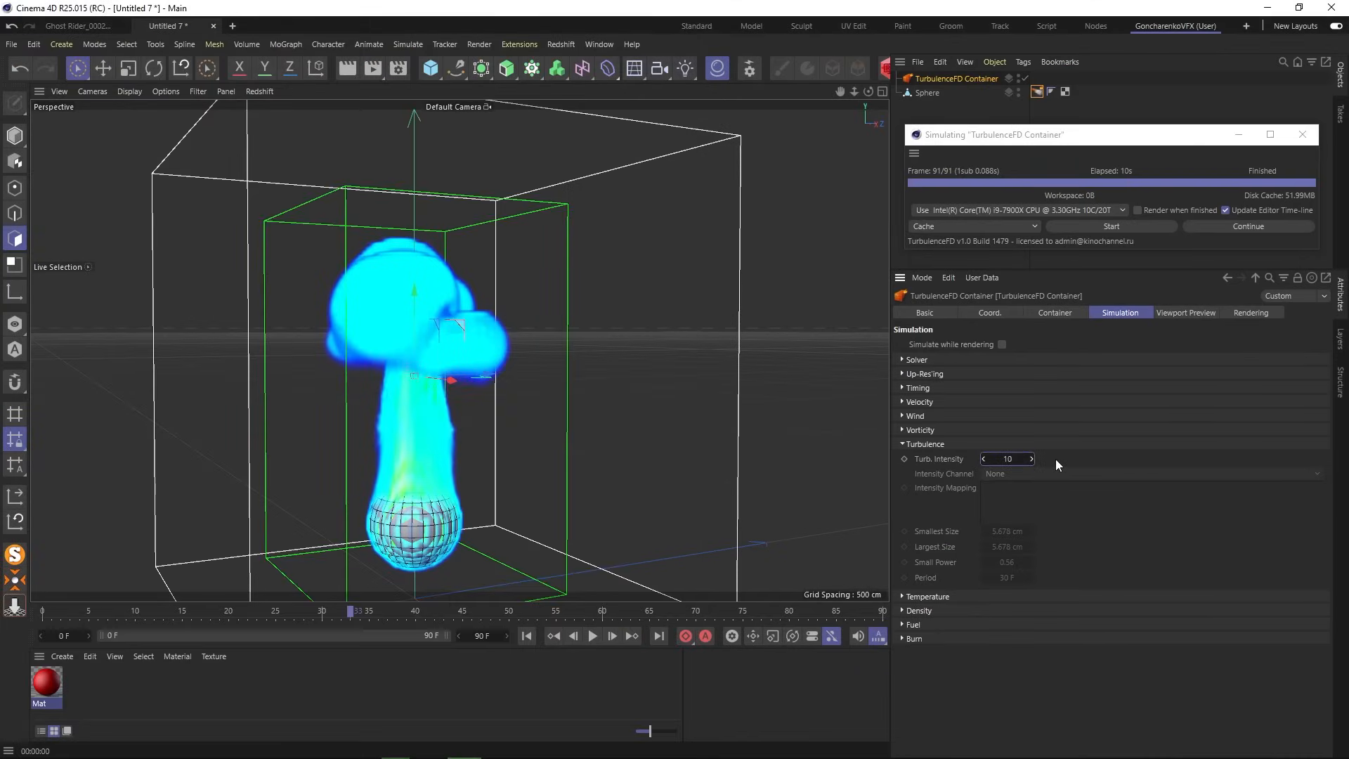
pyautogui.press('Return')
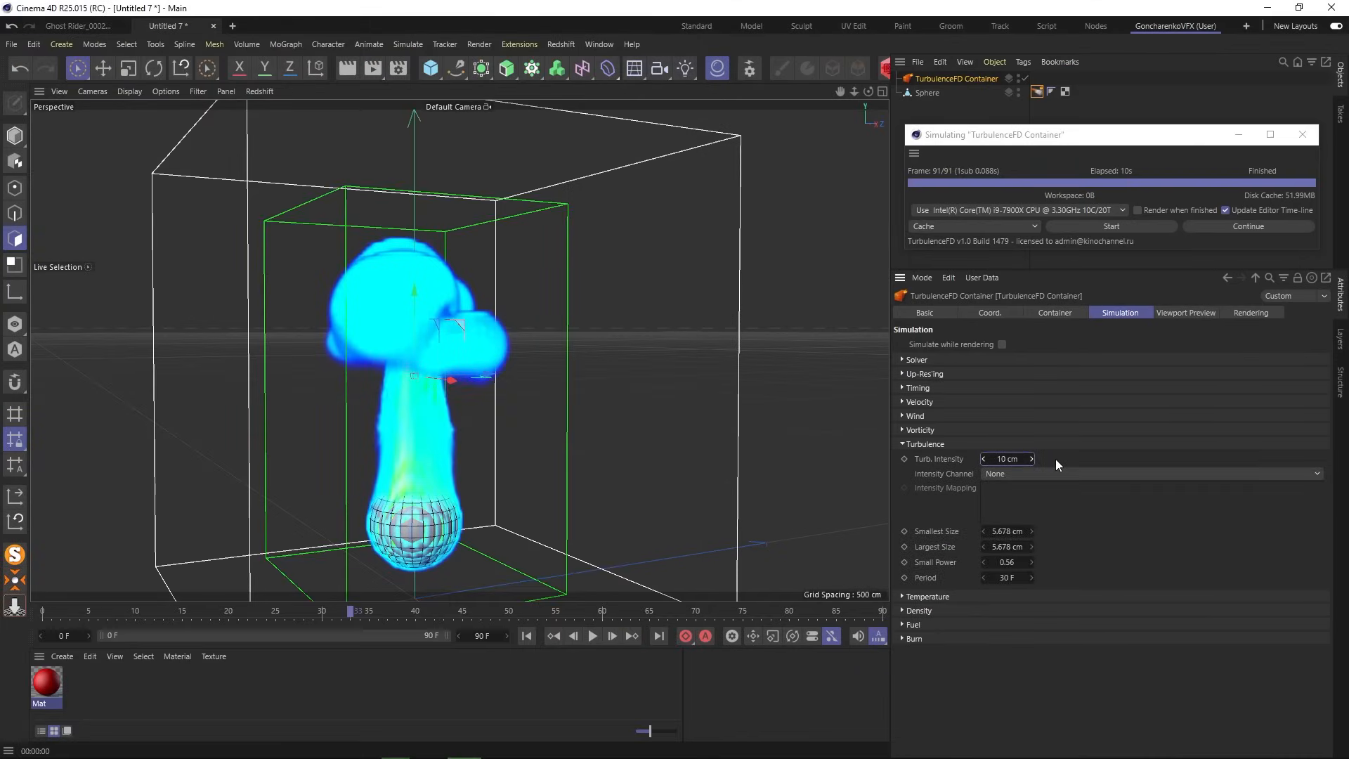
pyautogui.click(1020, 531)
pyautogui.write('0.5')
pyautogui.press('Return')
pyautogui.click(1009, 547)
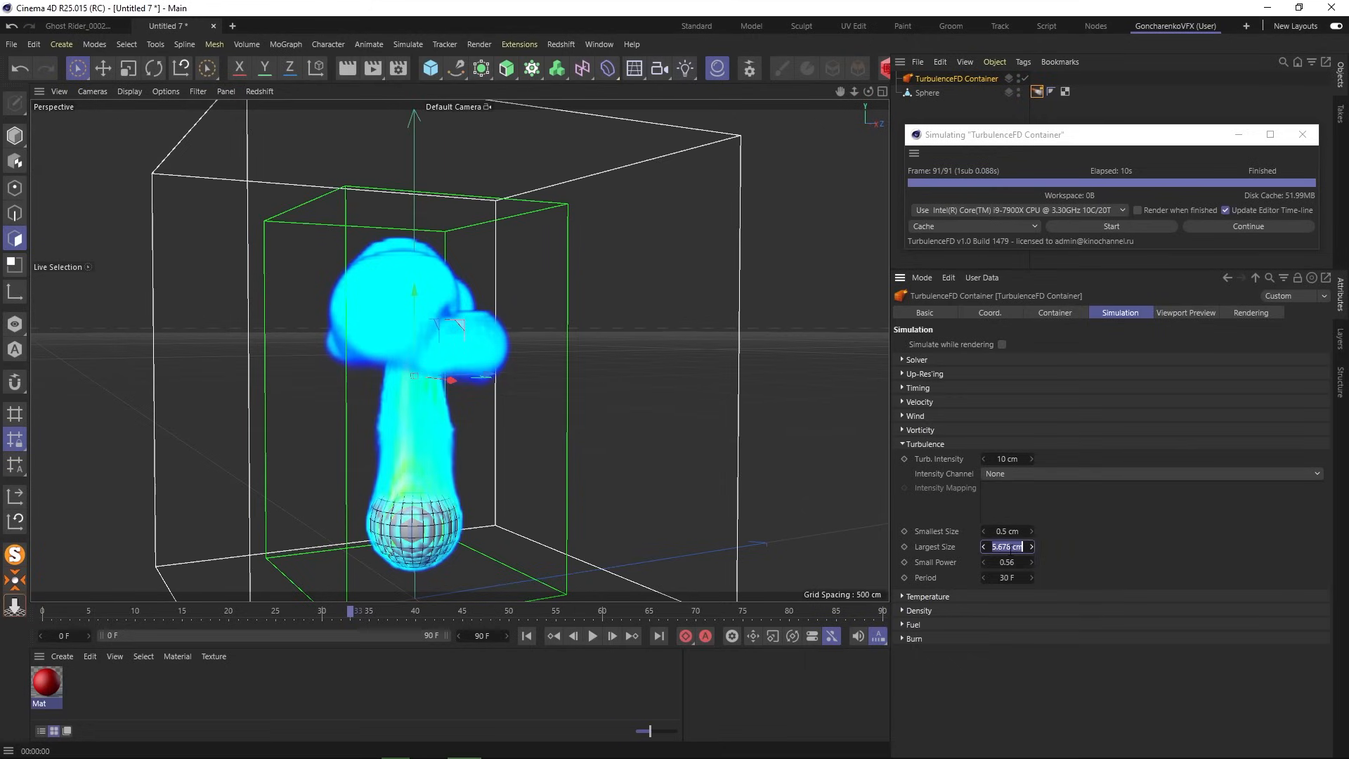
pyautogui.write('2.5')
pyautogui.press('Return')
# - Set the turbulence Period to 25 F and bring up the Temperature settings
pyautogui.click(1010, 578)
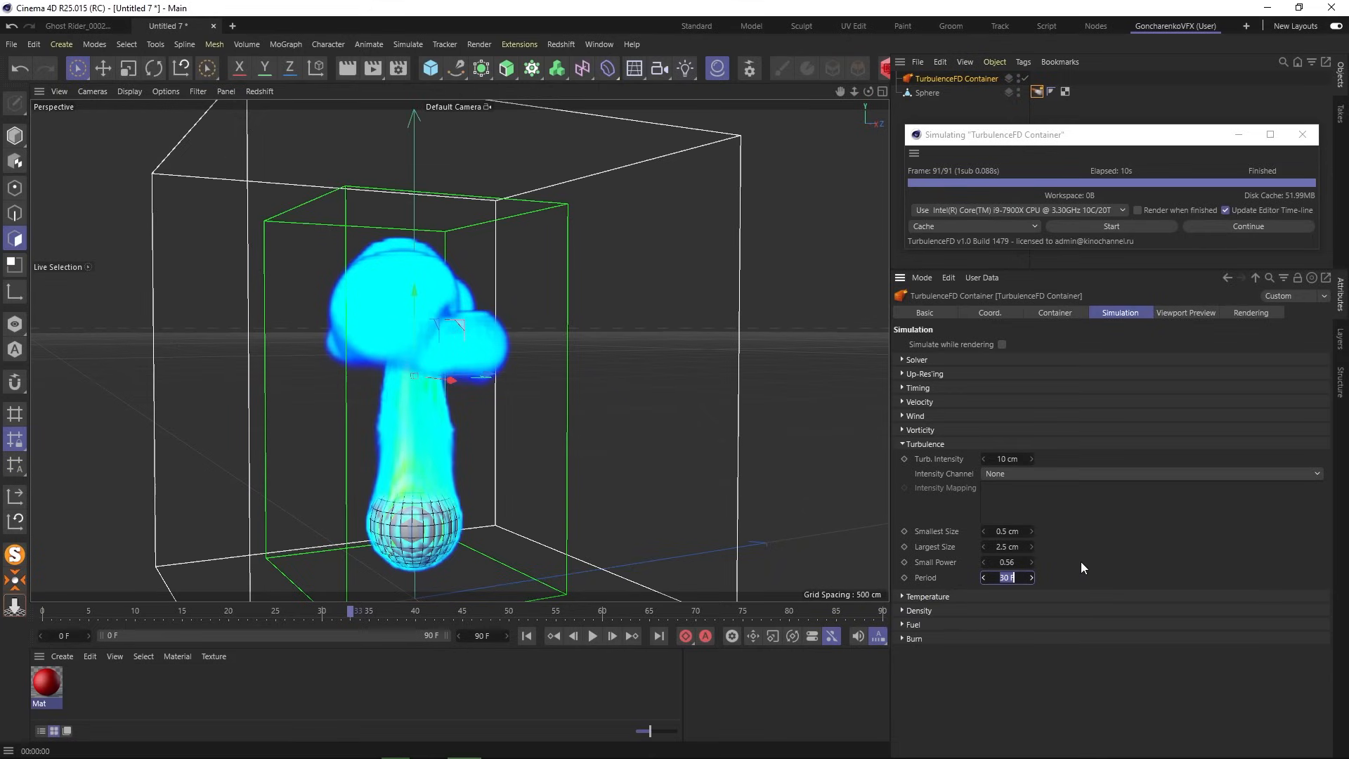
pyautogui.write('25')
pyautogui.press('Return')
pyautogui.click(909, 442)
pyautogui.click(944, 458)
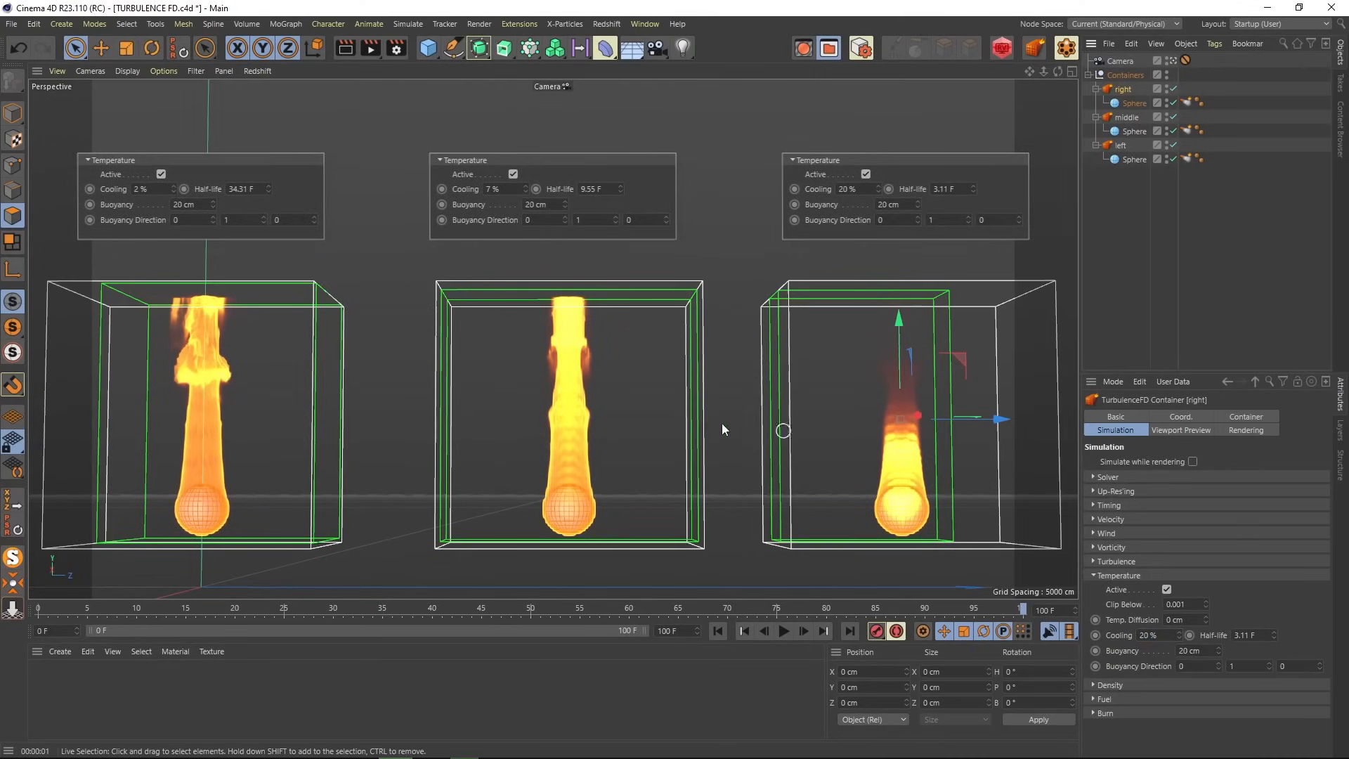
pyautogui.click(1126, 117)
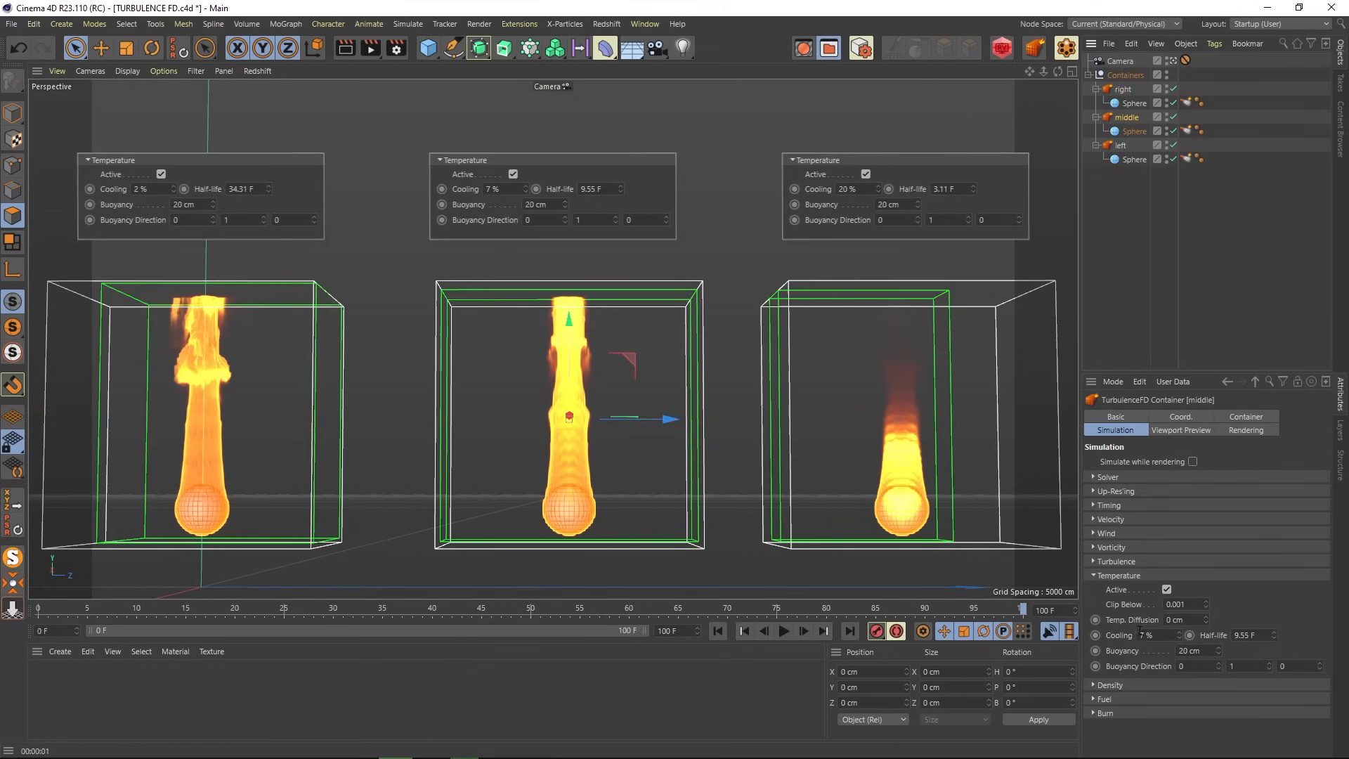
pyautogui.click(1121, 145)
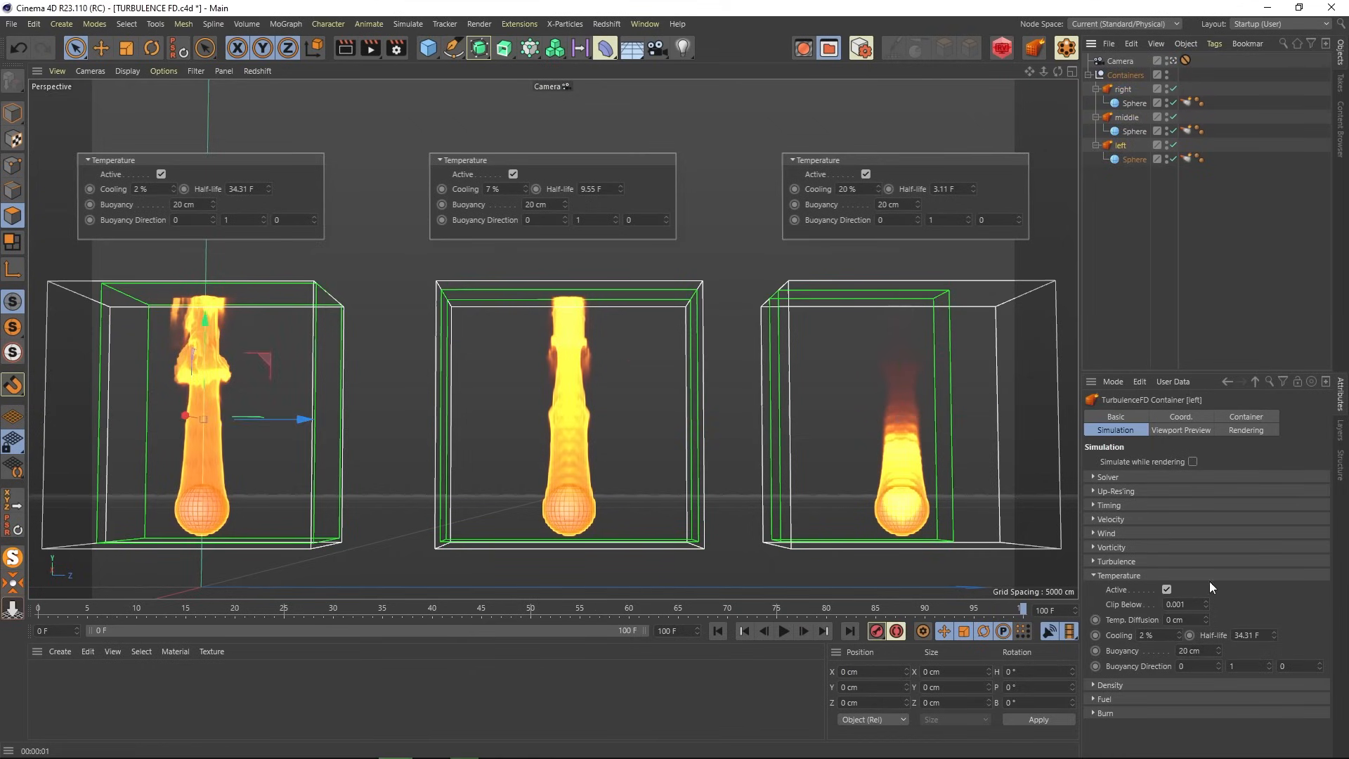
pyautogui.click(720, 630)
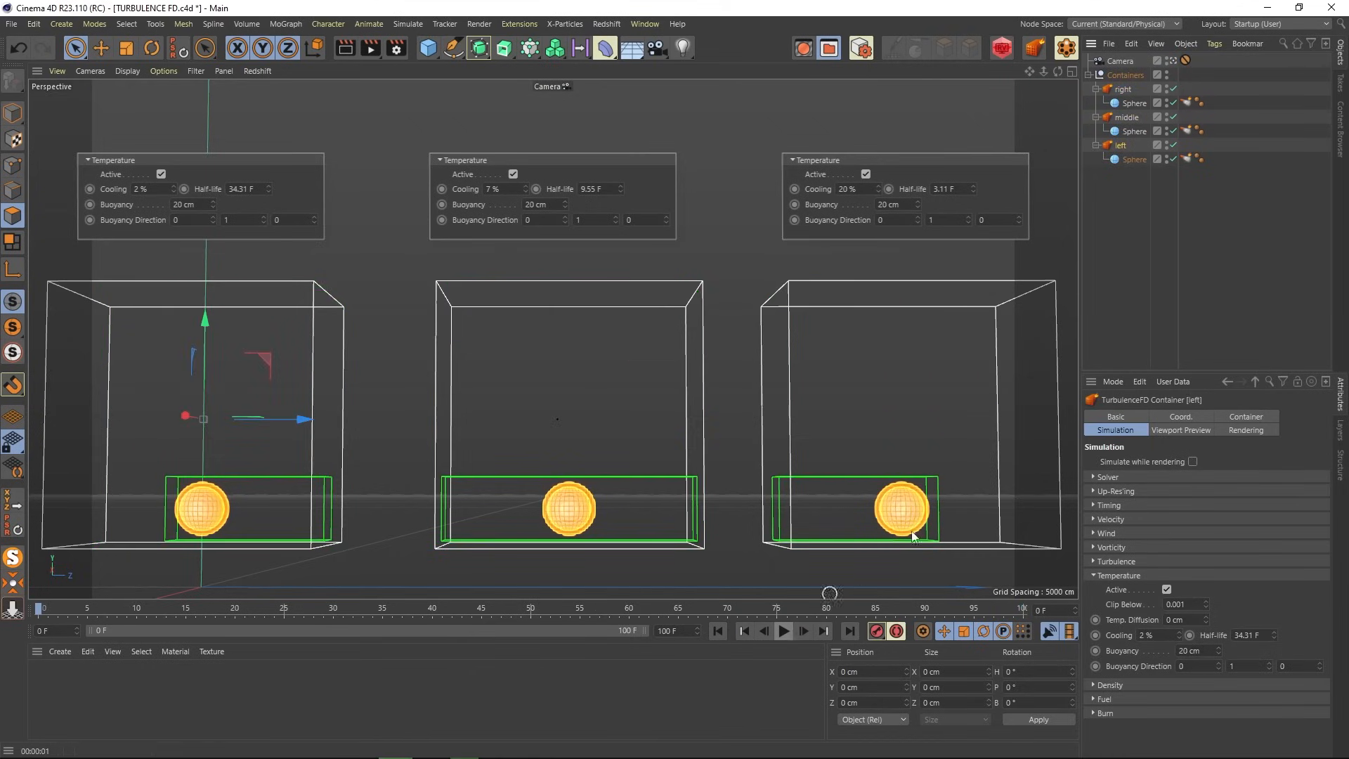
pyautogui.click(1144, 255)
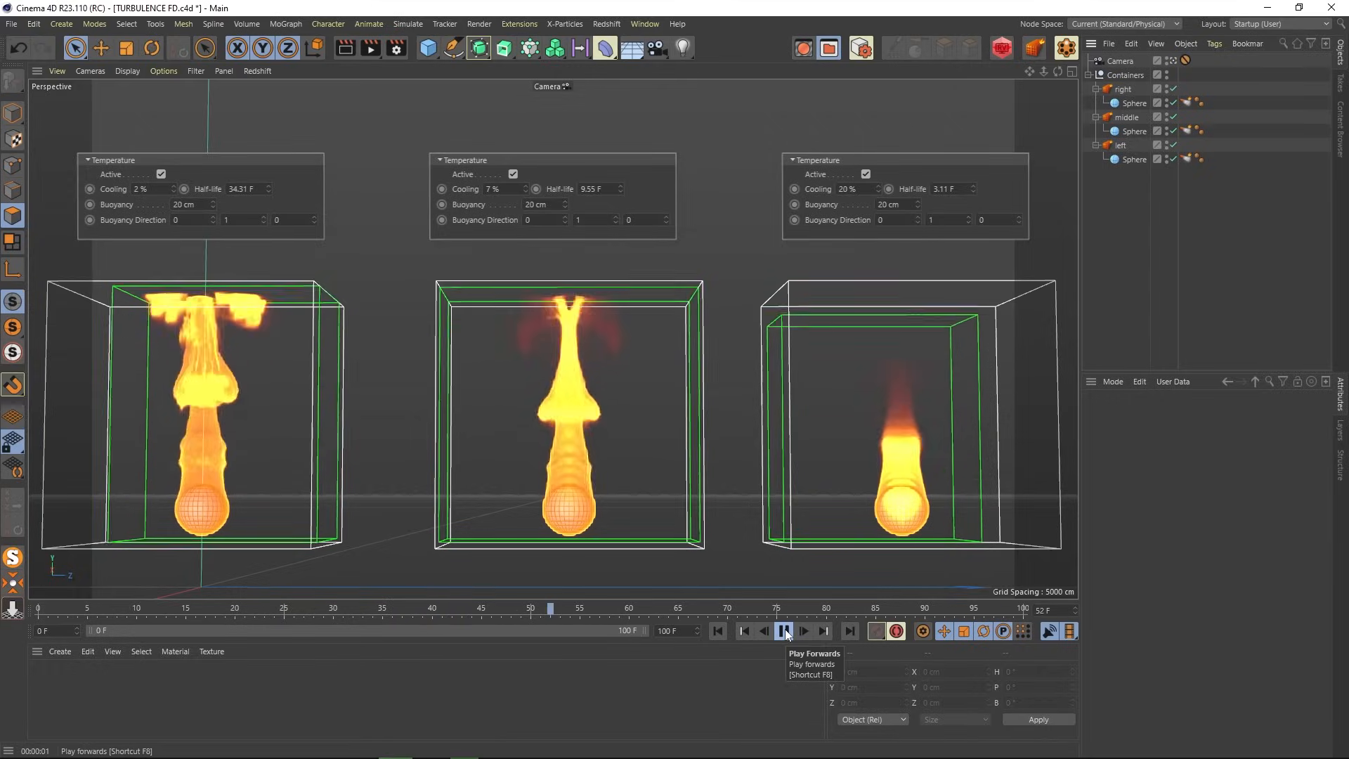
pyautogui.click(784, 630)
pyautogui.click(346, 52)
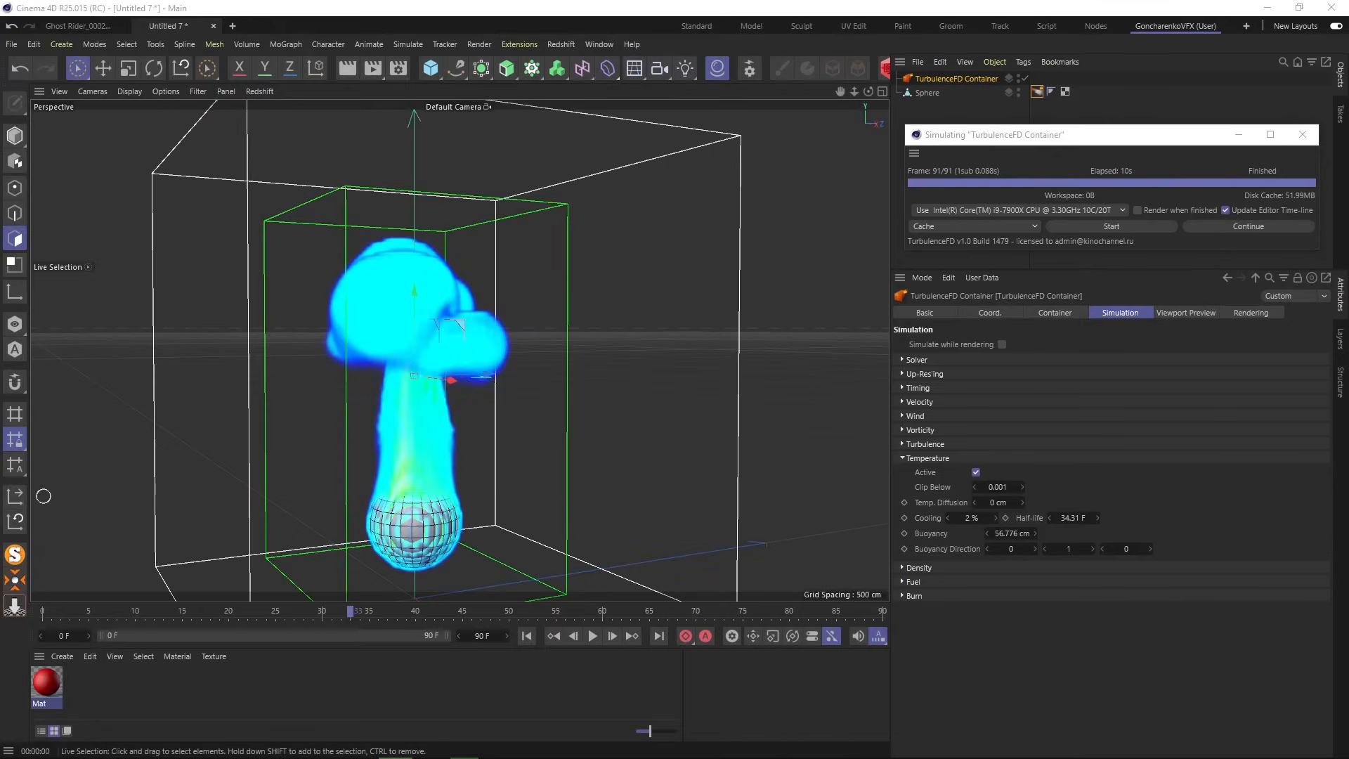
# - Bring the three-container scene forward and compare each container's temperature and cooling settings
pyautogui.moveTo(0, 120); pyautogui.dragTo(787, 2)
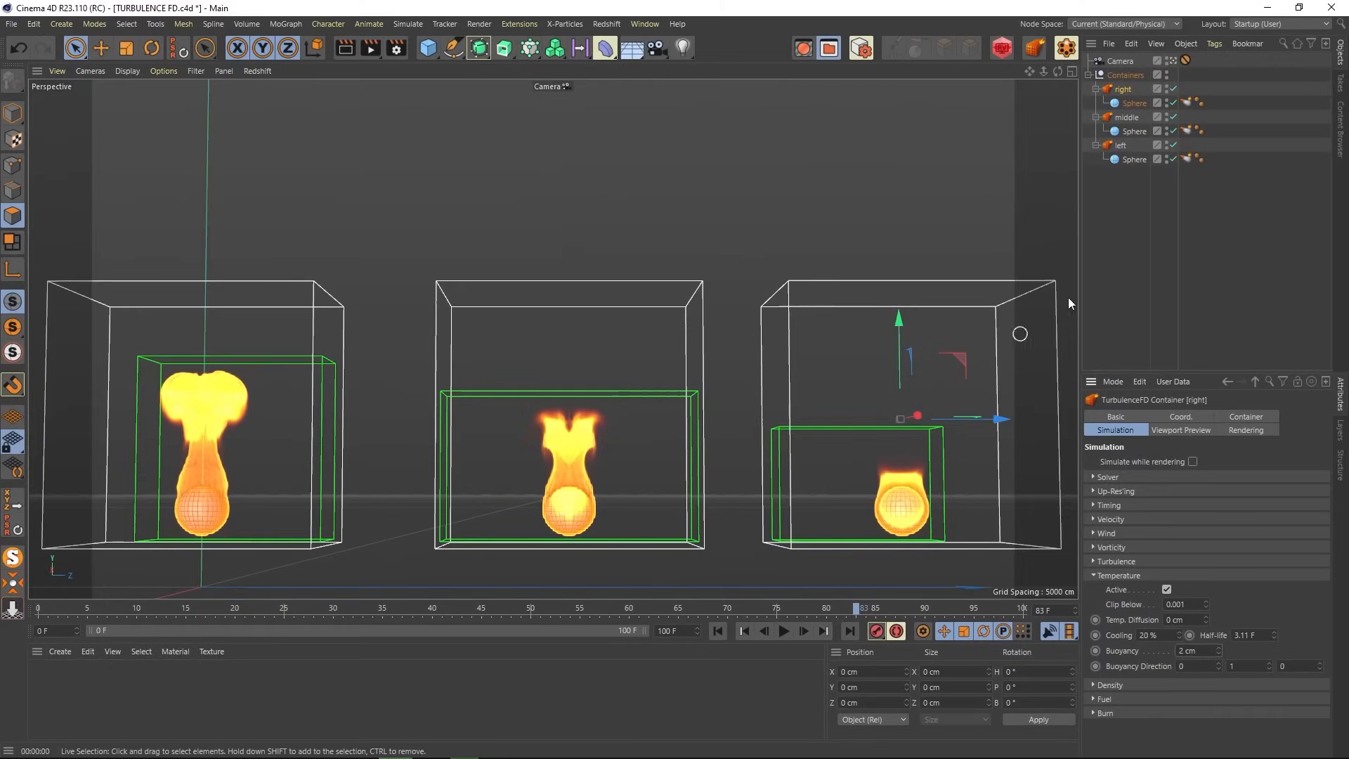
pyautogui.click(1129, 235)
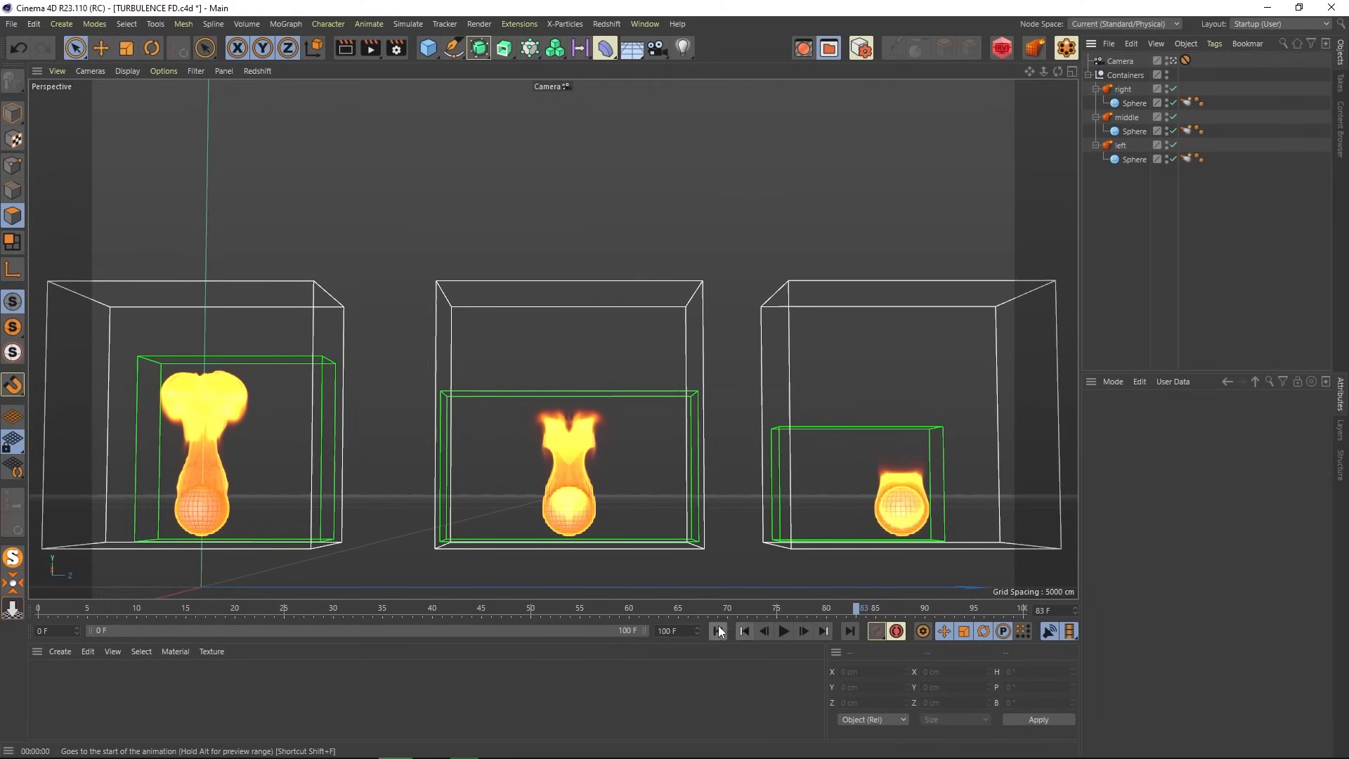
pyautogui.click(1112, 146)
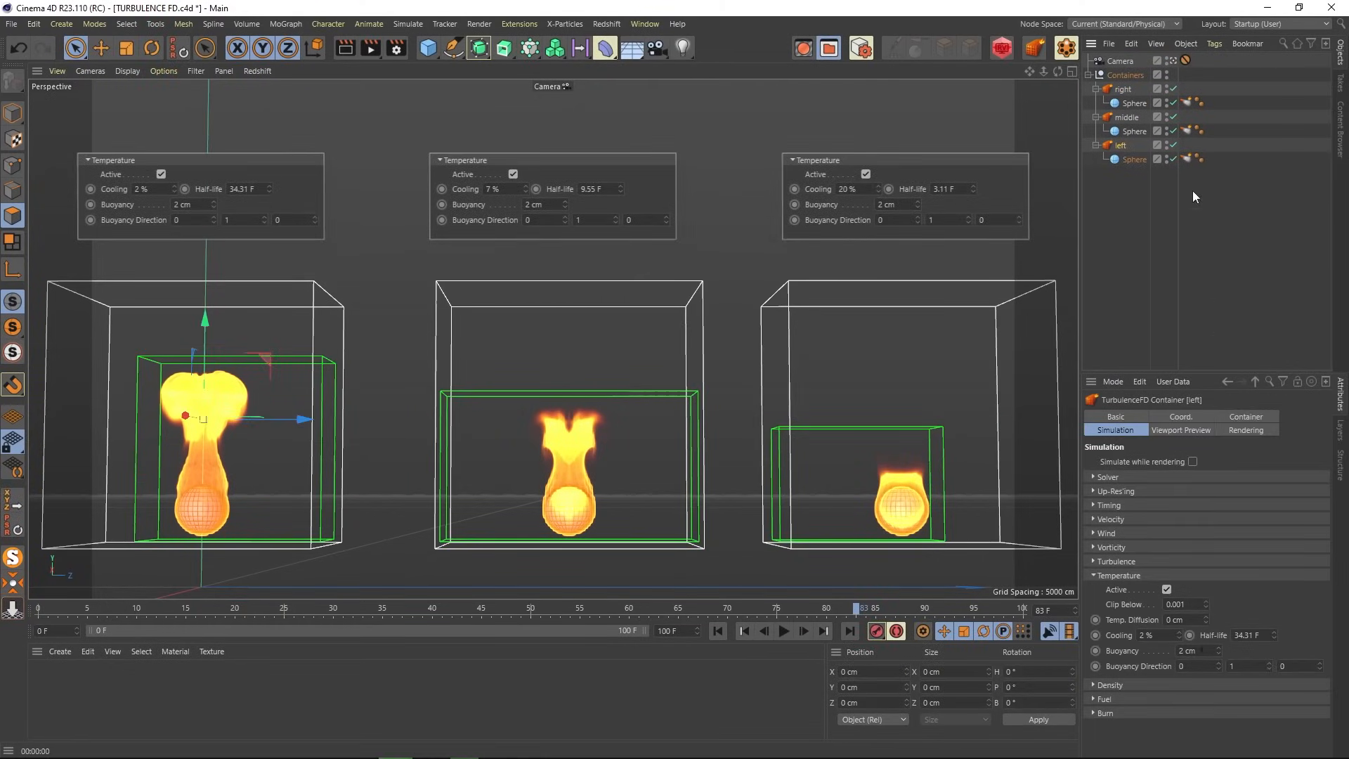
pyautogui.click(1124, 120)
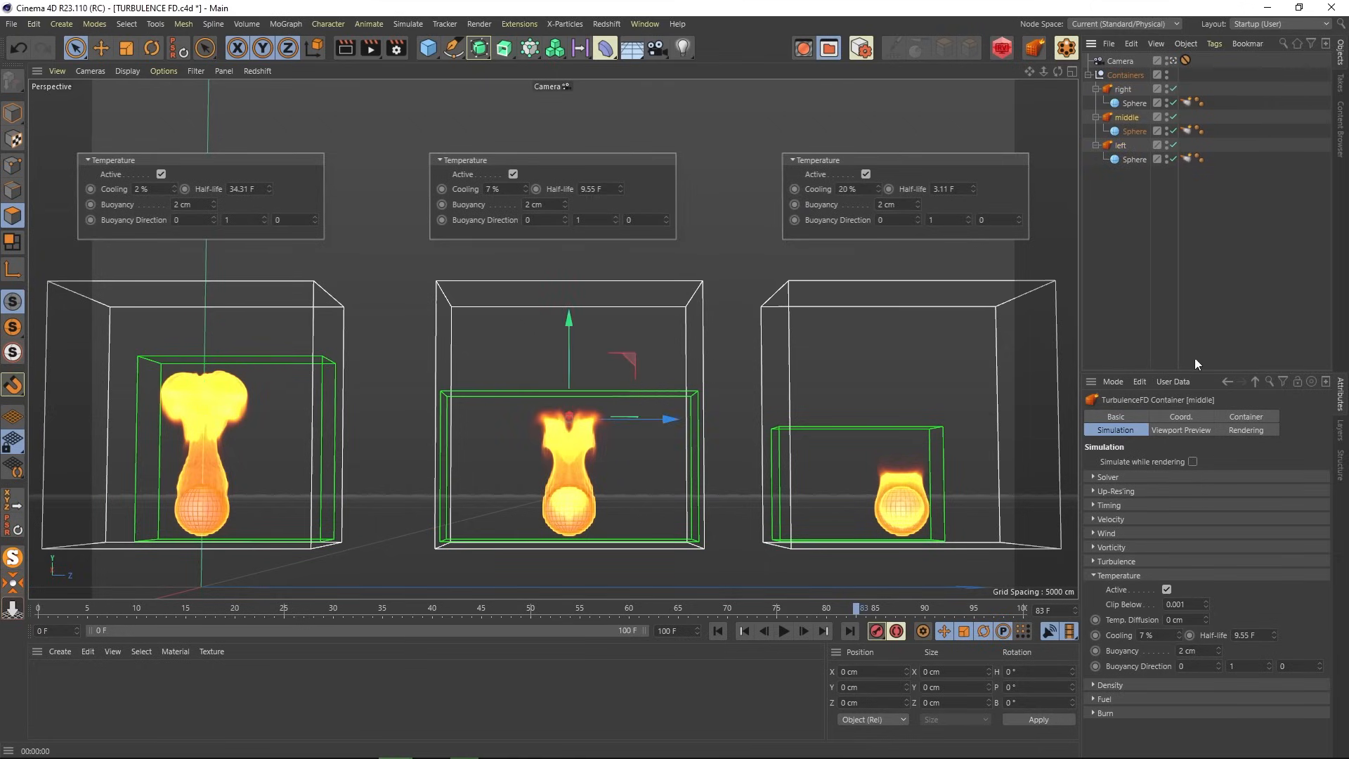
pyautogui.click(1122, 89)
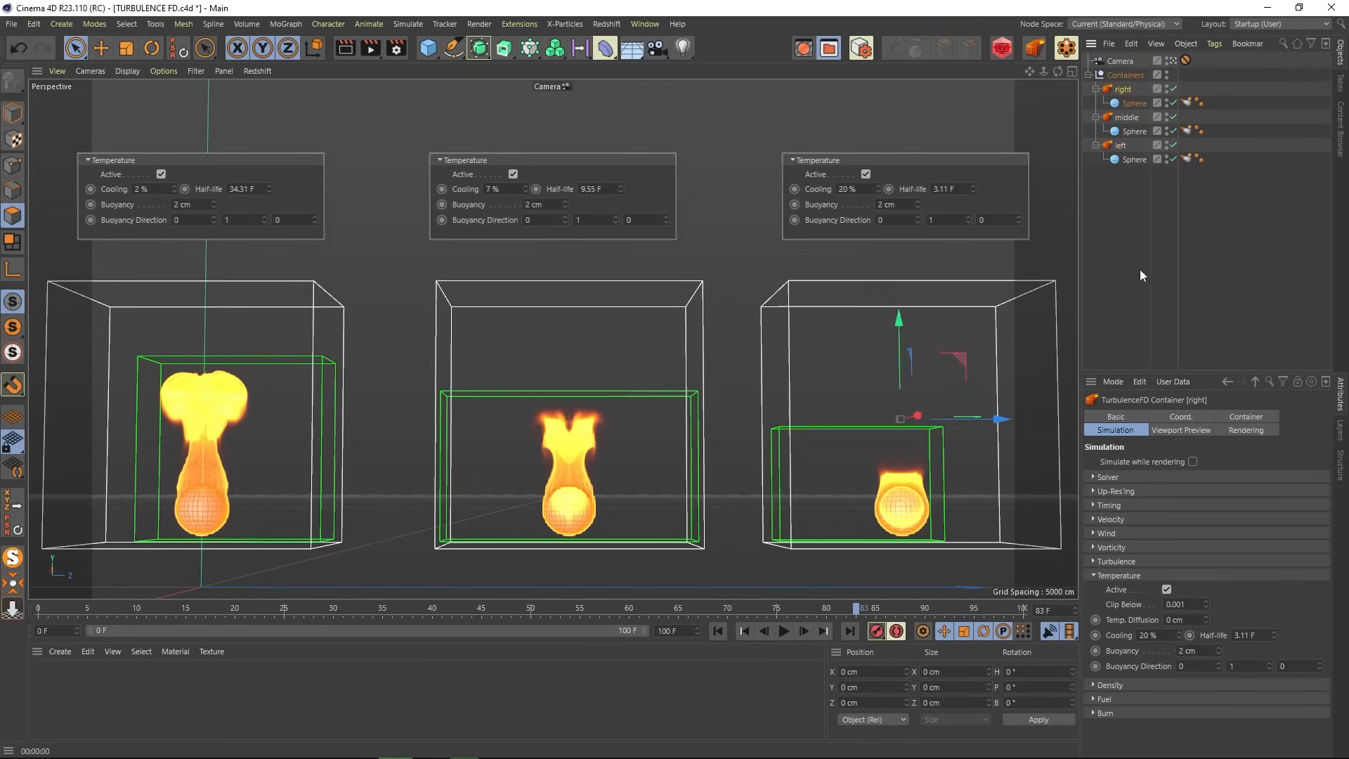
pyautogui.click(1140, 268)
# - Replay the fire simulations from the start and render the current view
pyautogui.click(717, 630)
pyautogui.click(783, 631)
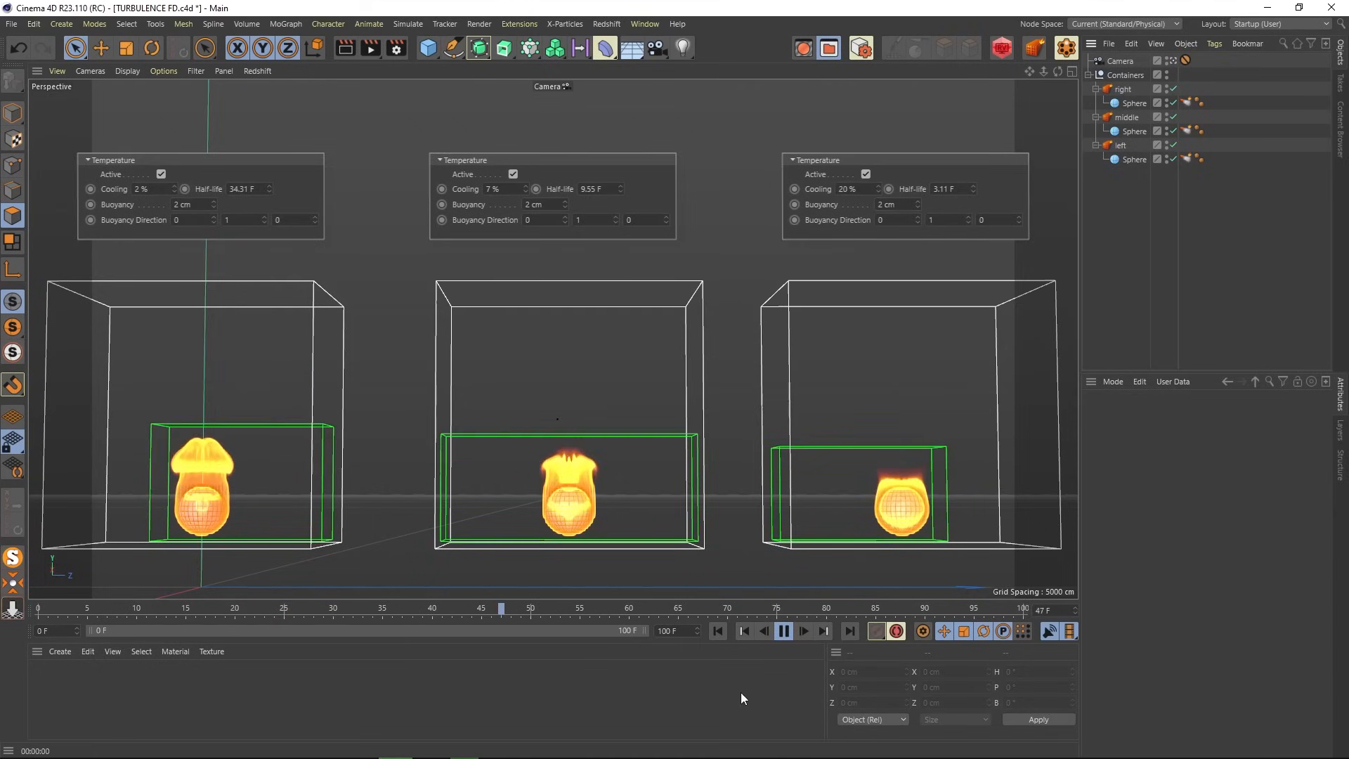
pyautogui.click(785, 632)
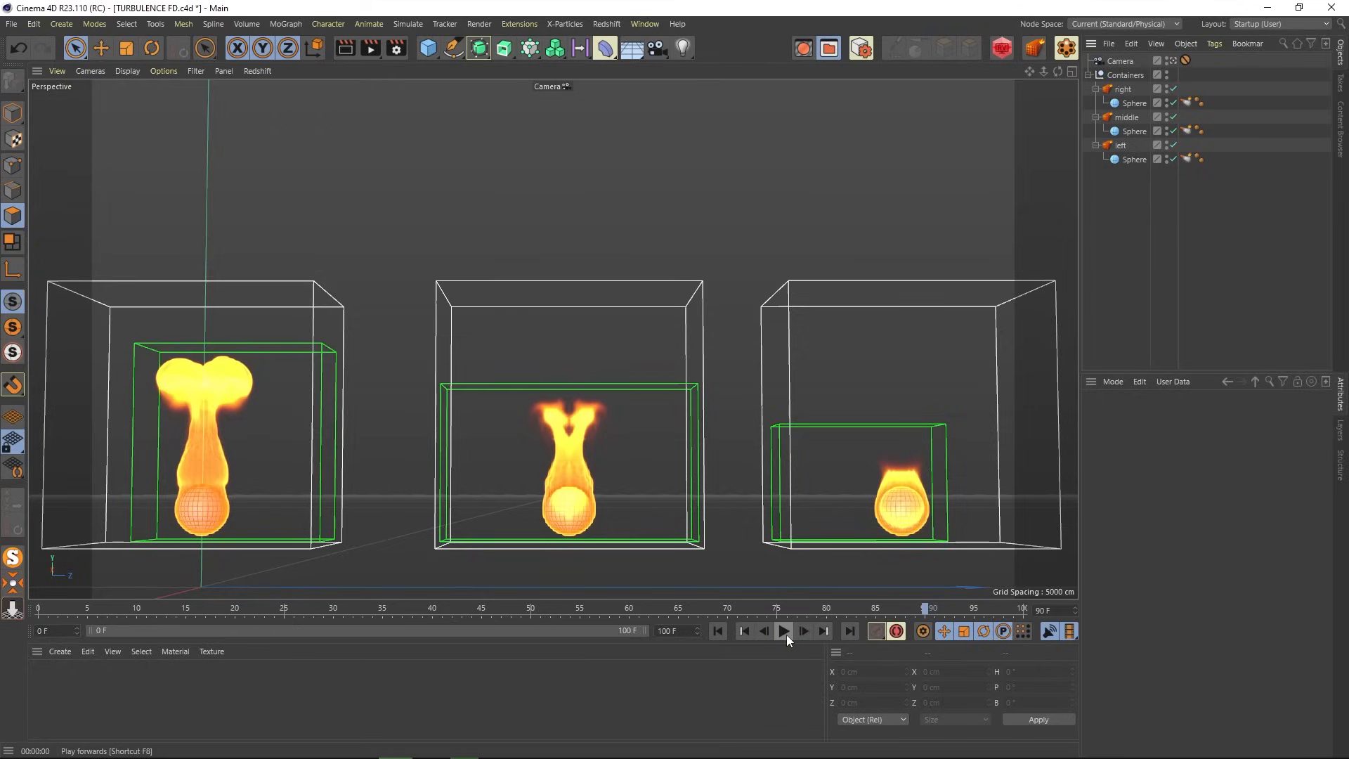
pyautogui.click(342, 50)
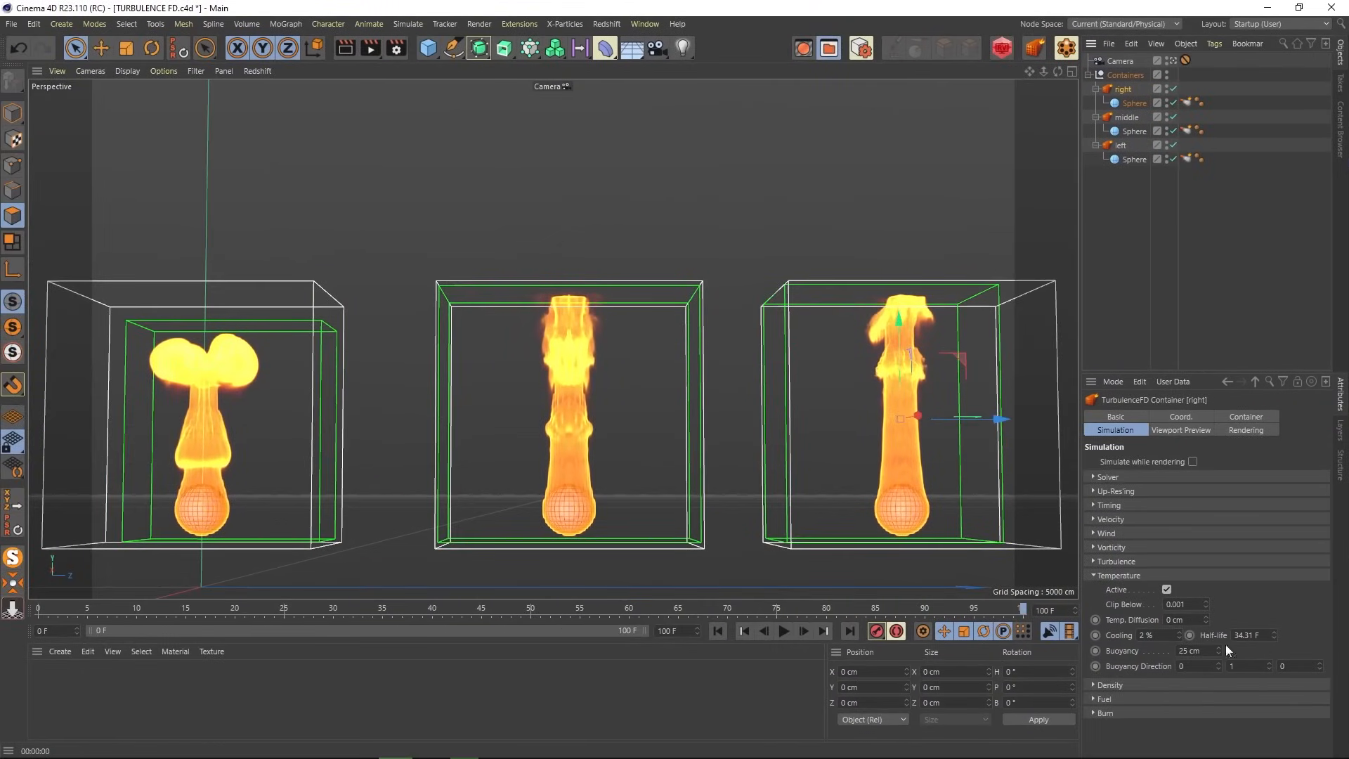
# - Compare the left and middle containers' buoyancy, then replay and render the three flames
pyautogui.click(1121, 146)
pyautogui.click(1126, 118)
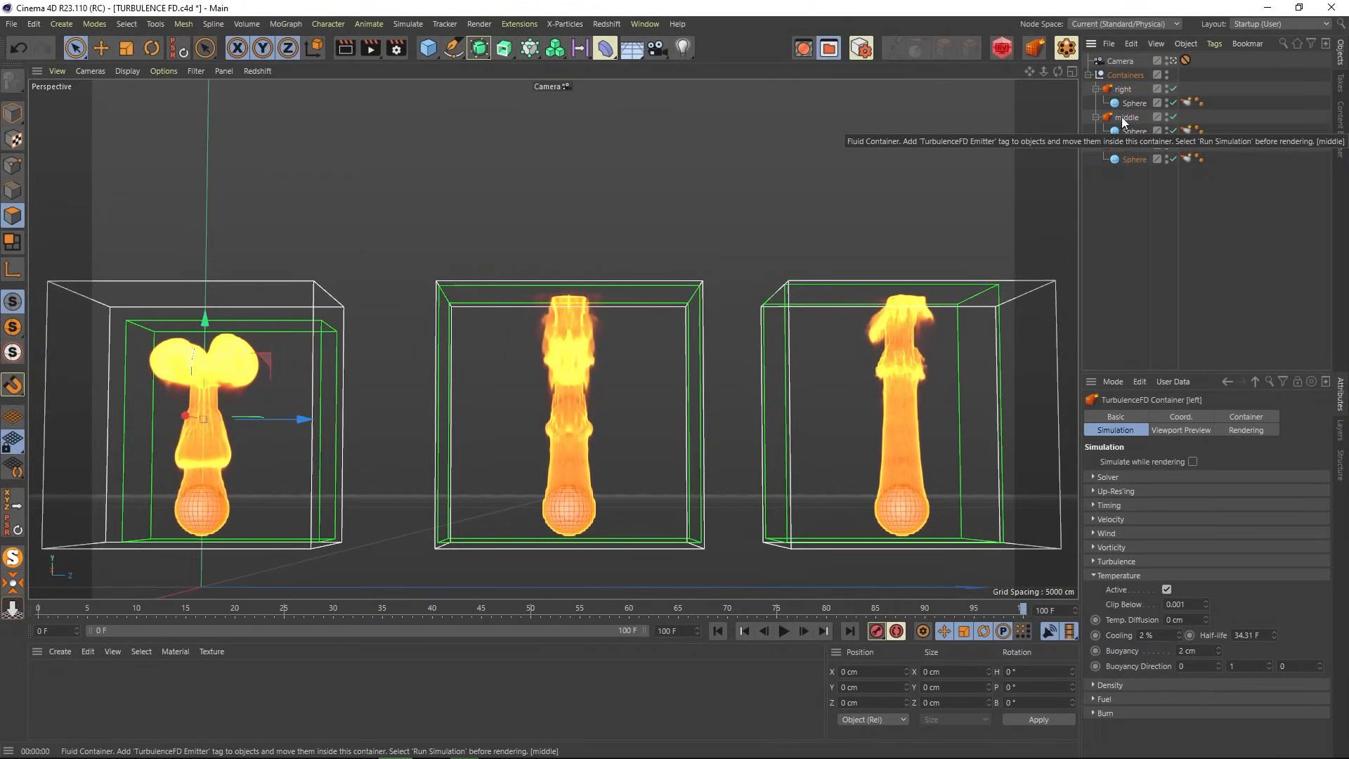
pyautogui.click(1123, 208)
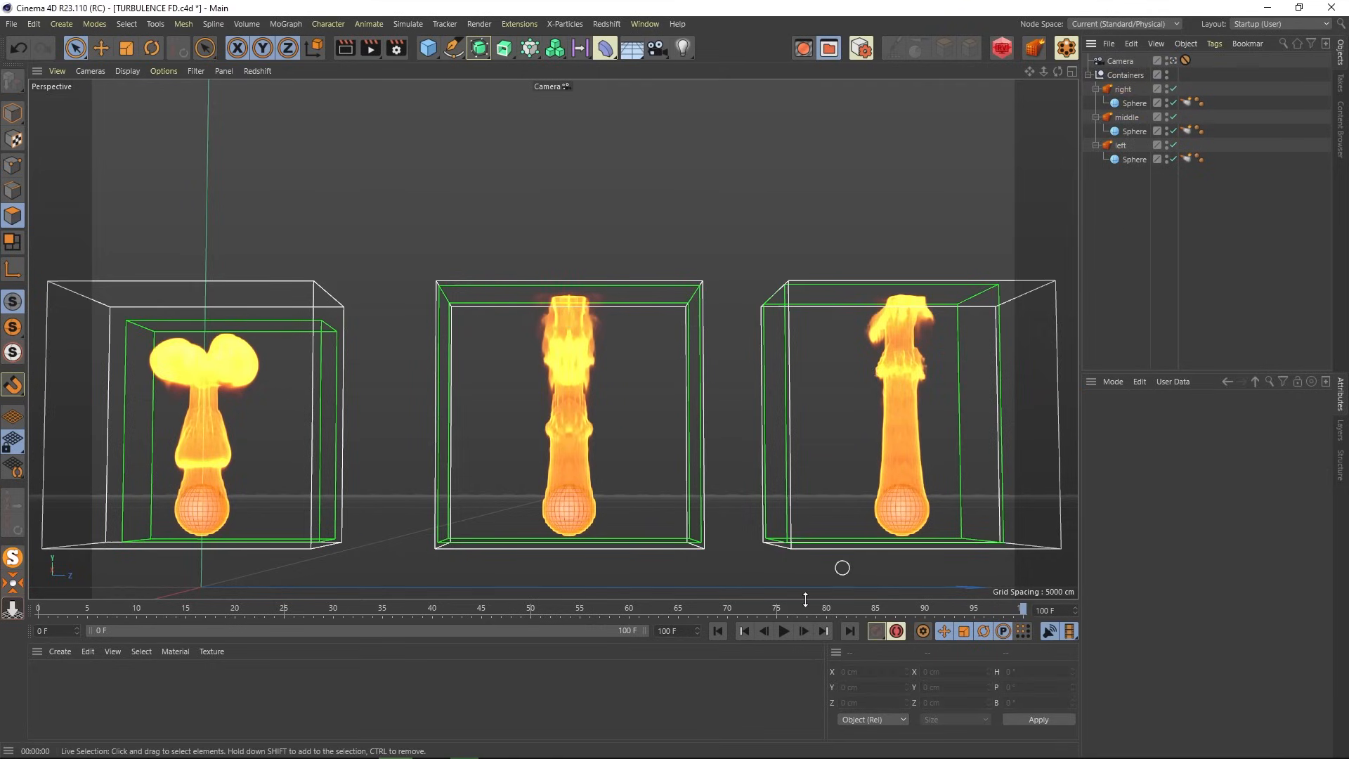
pyautogui.click(718, 631)
pyautogui.click(784, 631)
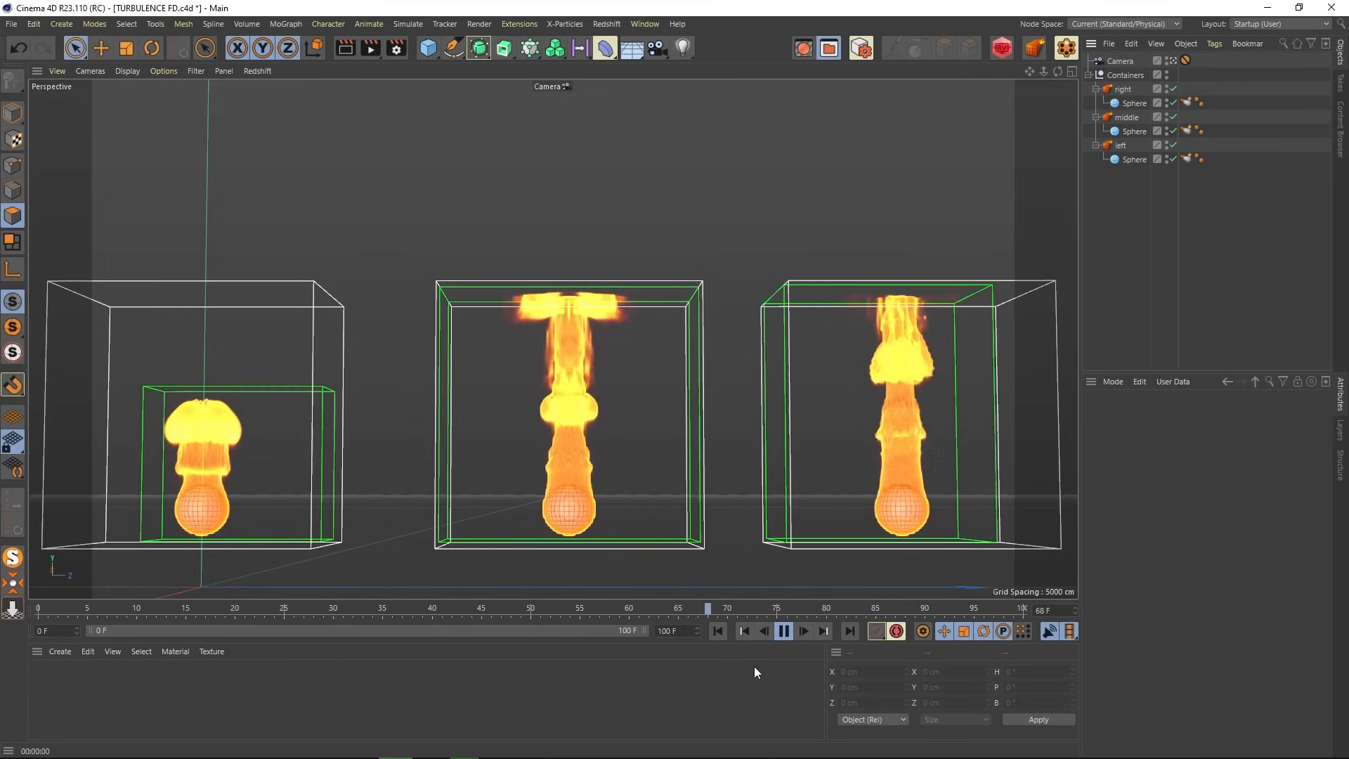
pyautogui.click(784, 631)
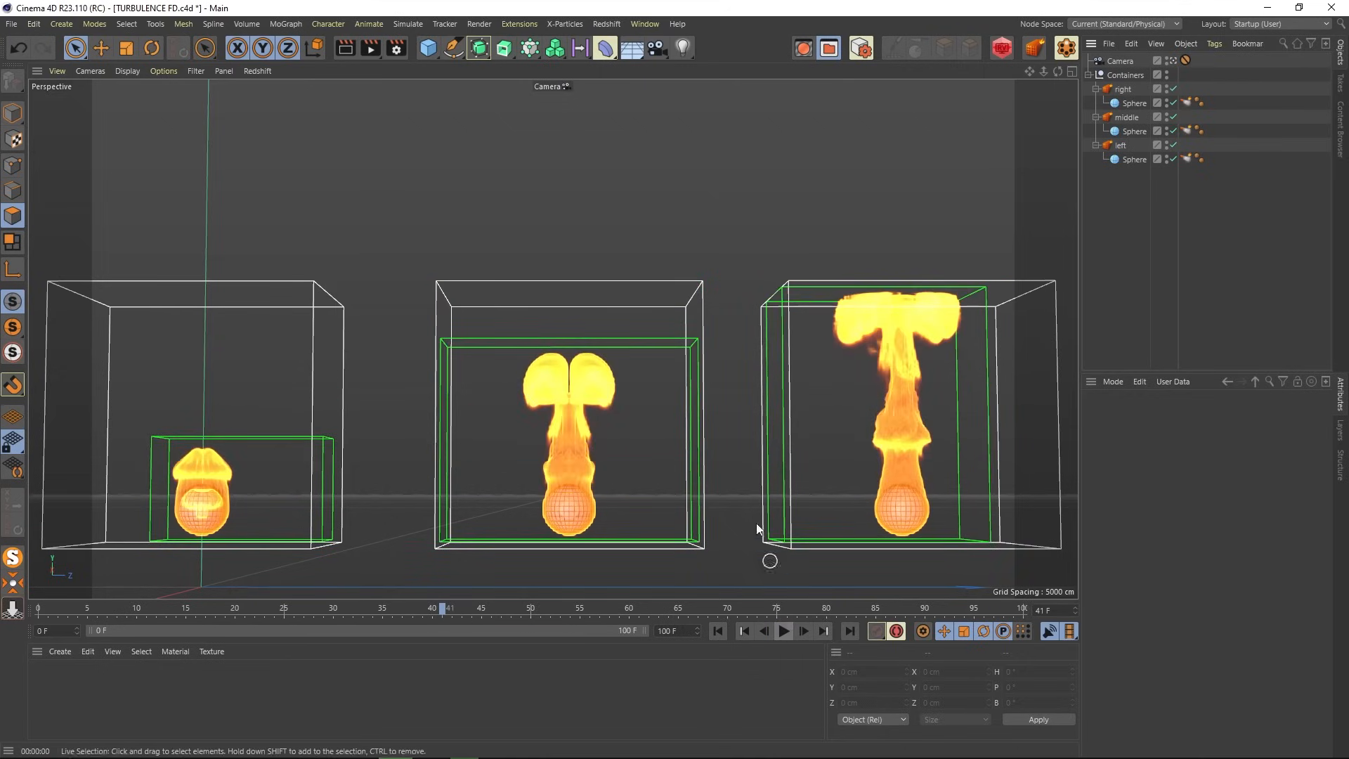
pyautogui.click(343, 52)
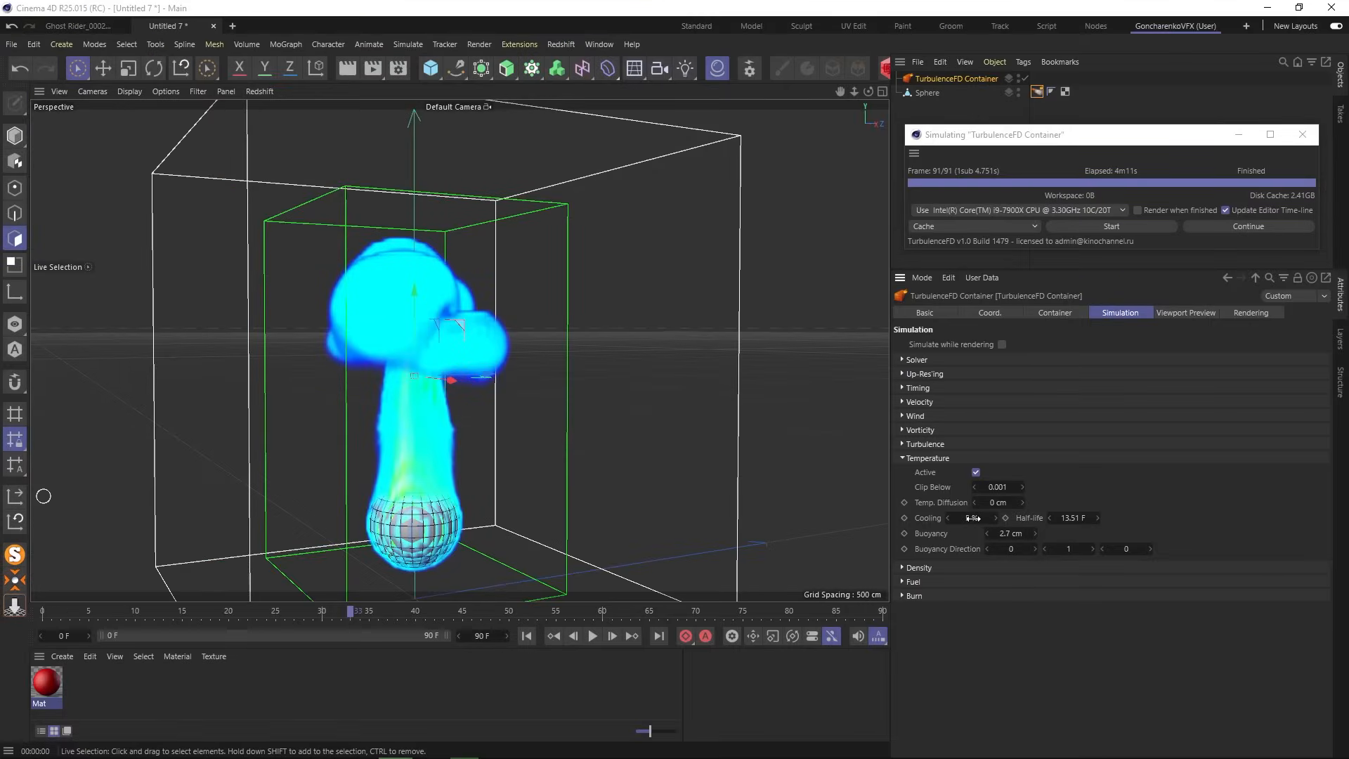
# - Set Cooling to 2 % and Buoyancy to 5 cm, then re-run the fire simulation
pyautogui.click(972, 518)
pyautogui.click(1005, 534)
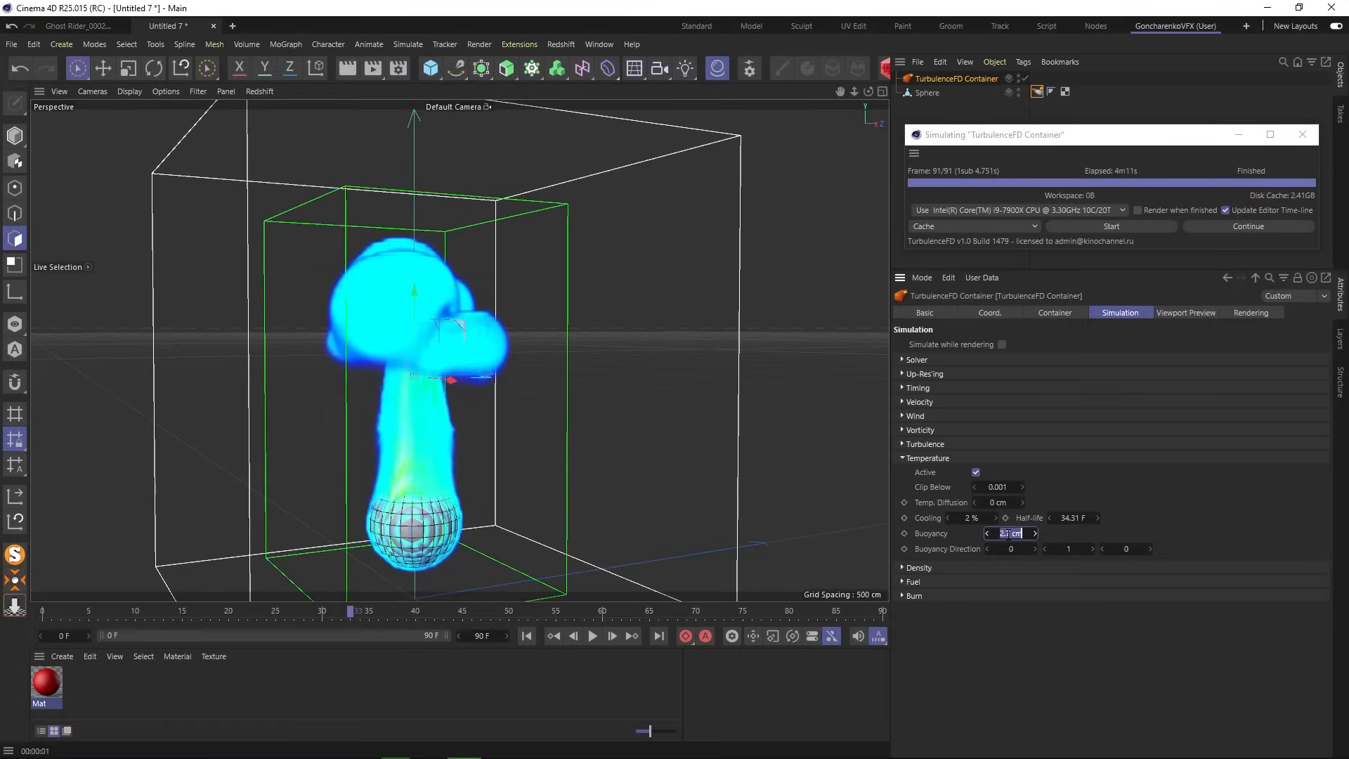
pyautogui.write('5')
pyautogui.click(1134, 137)
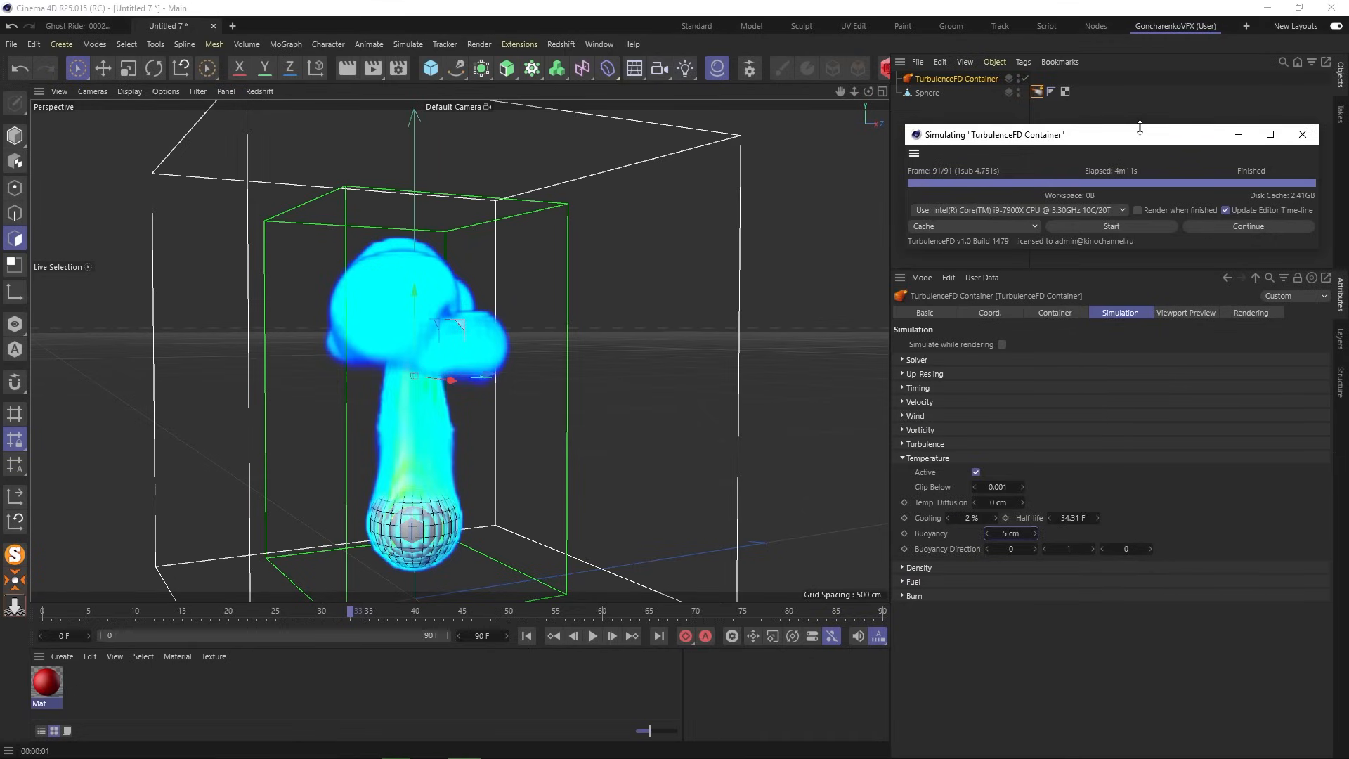
pyautogui.click(1128, 226)
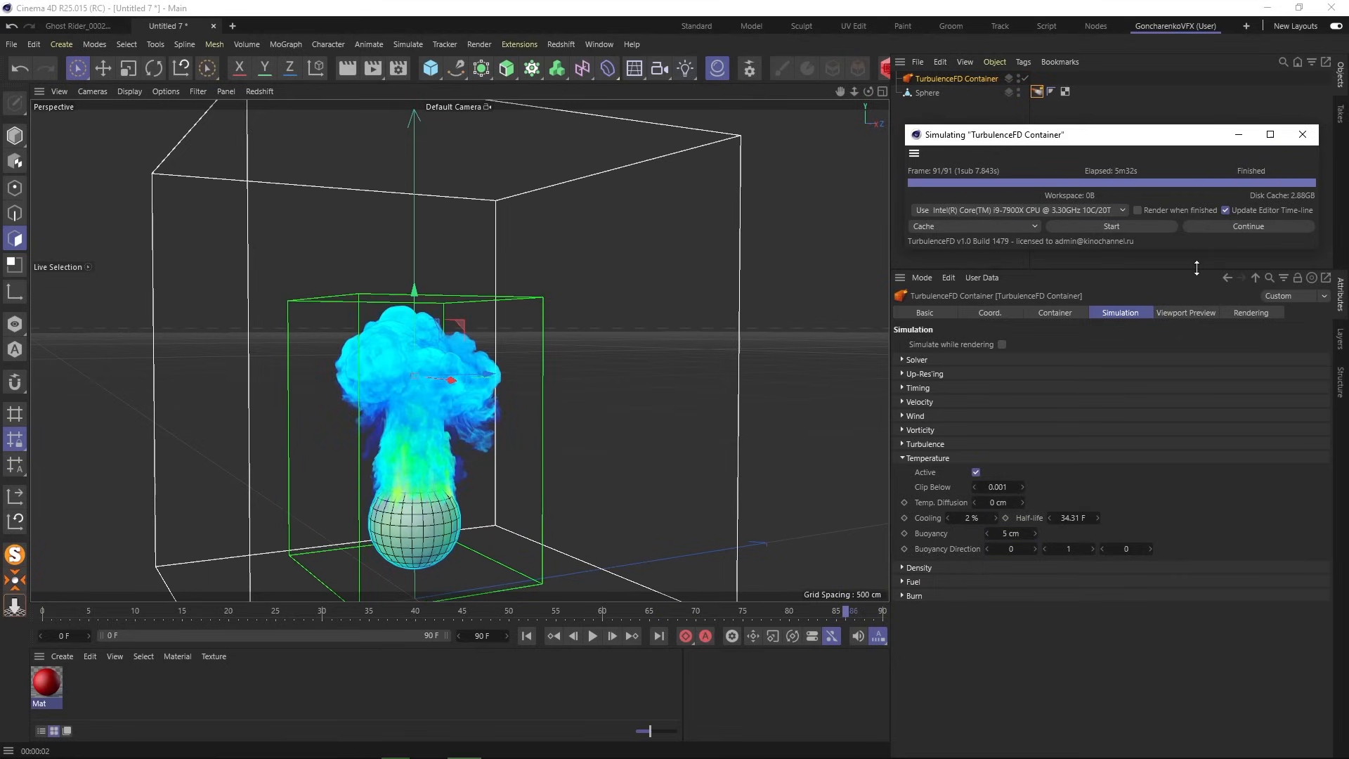
# - Open the Fire Shader's colour Mapping curve editor from the Rendering settings
pyautogui.click(1253, 314)
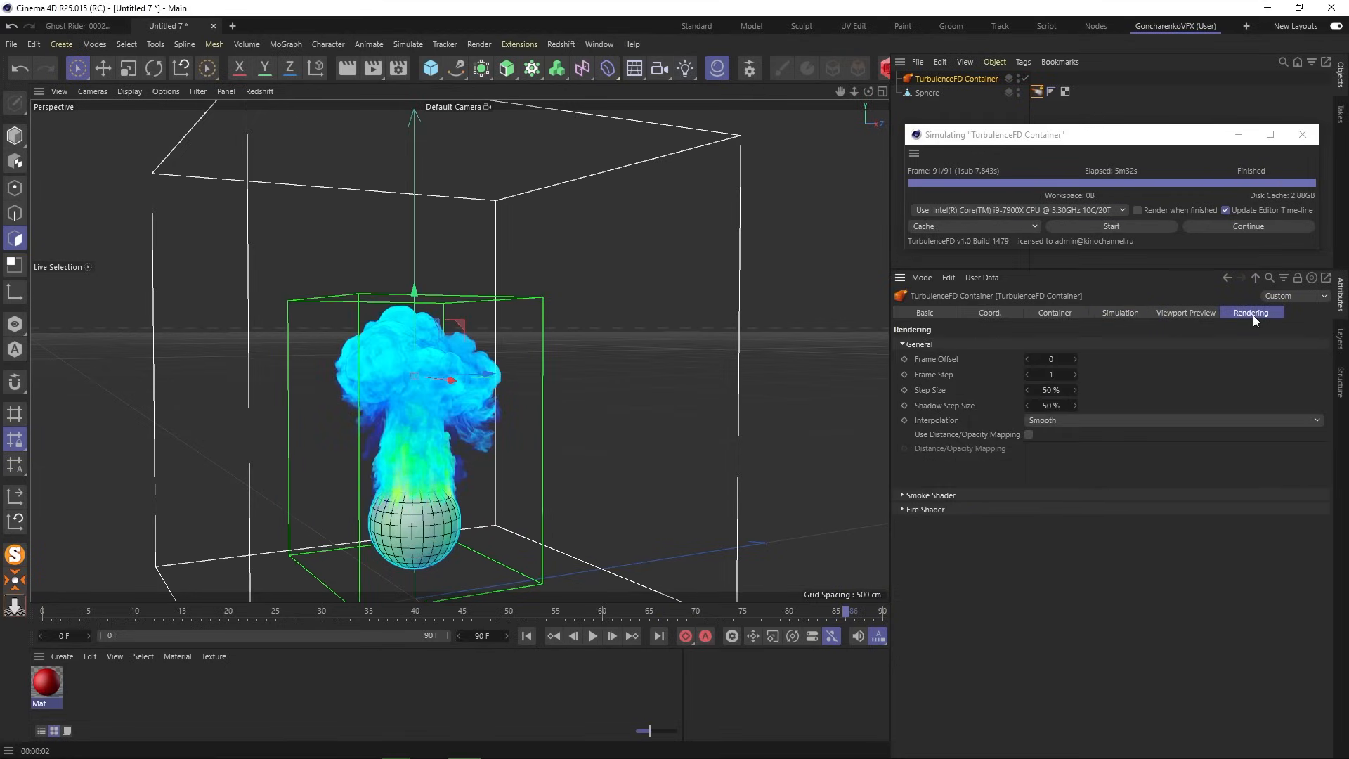
pyautogui.click(937, 510)
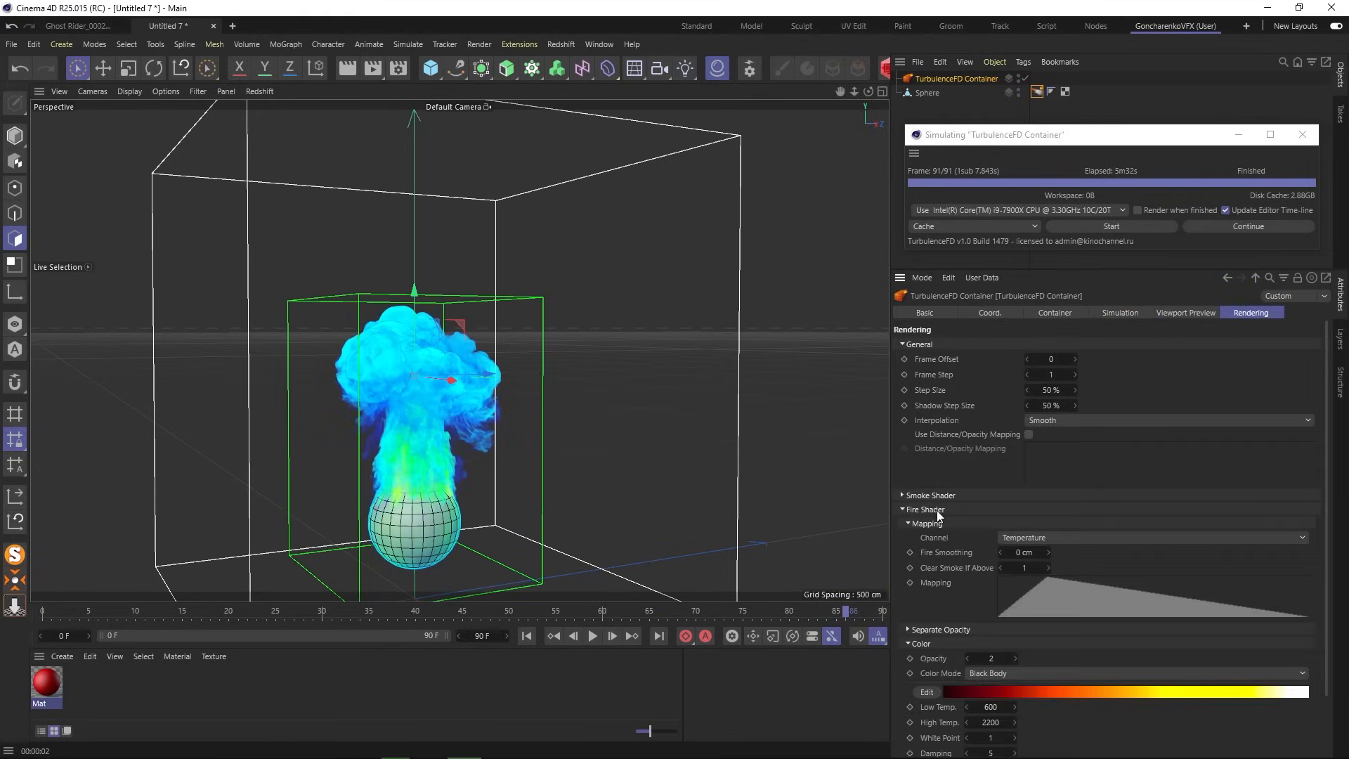
pyautogui.click(1042, 595)
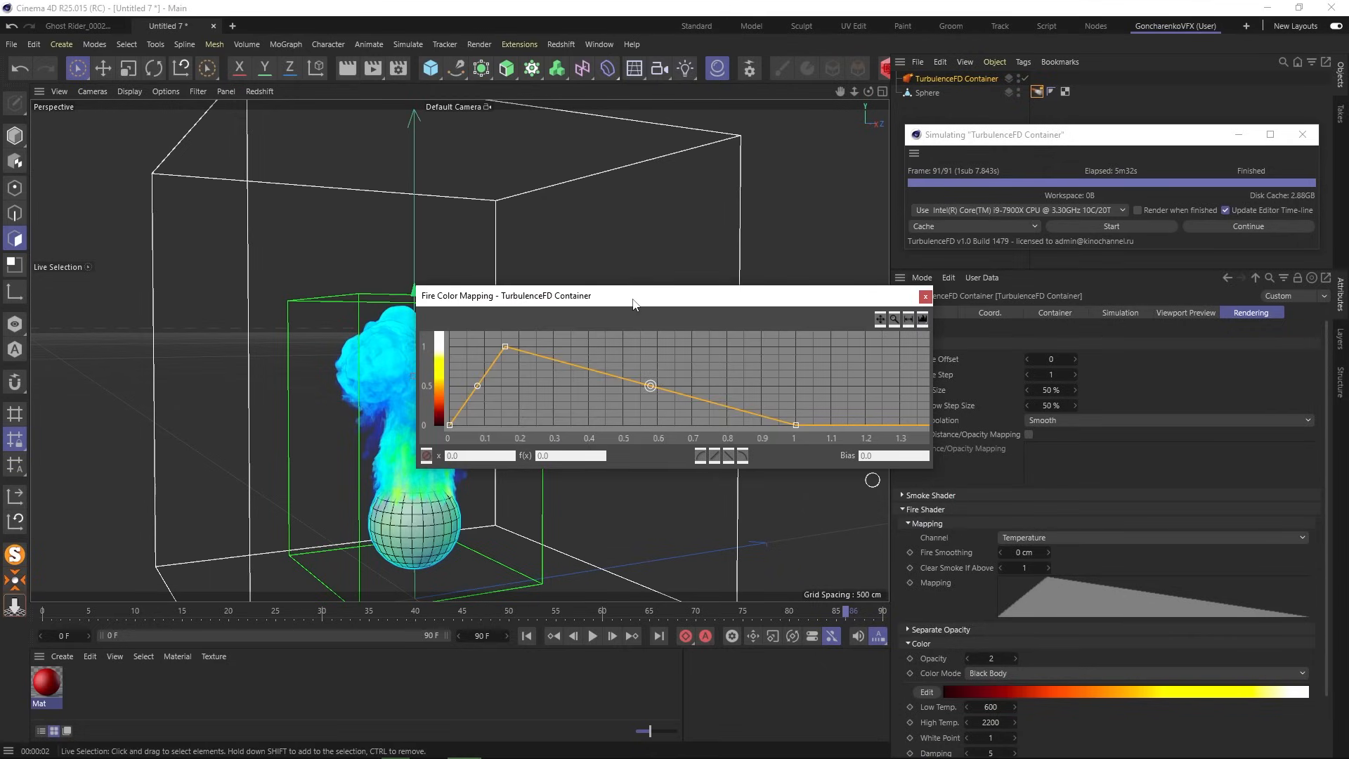
pyautogui.moveTo(632, 304); pyautogui.dragTo(1011, 320)
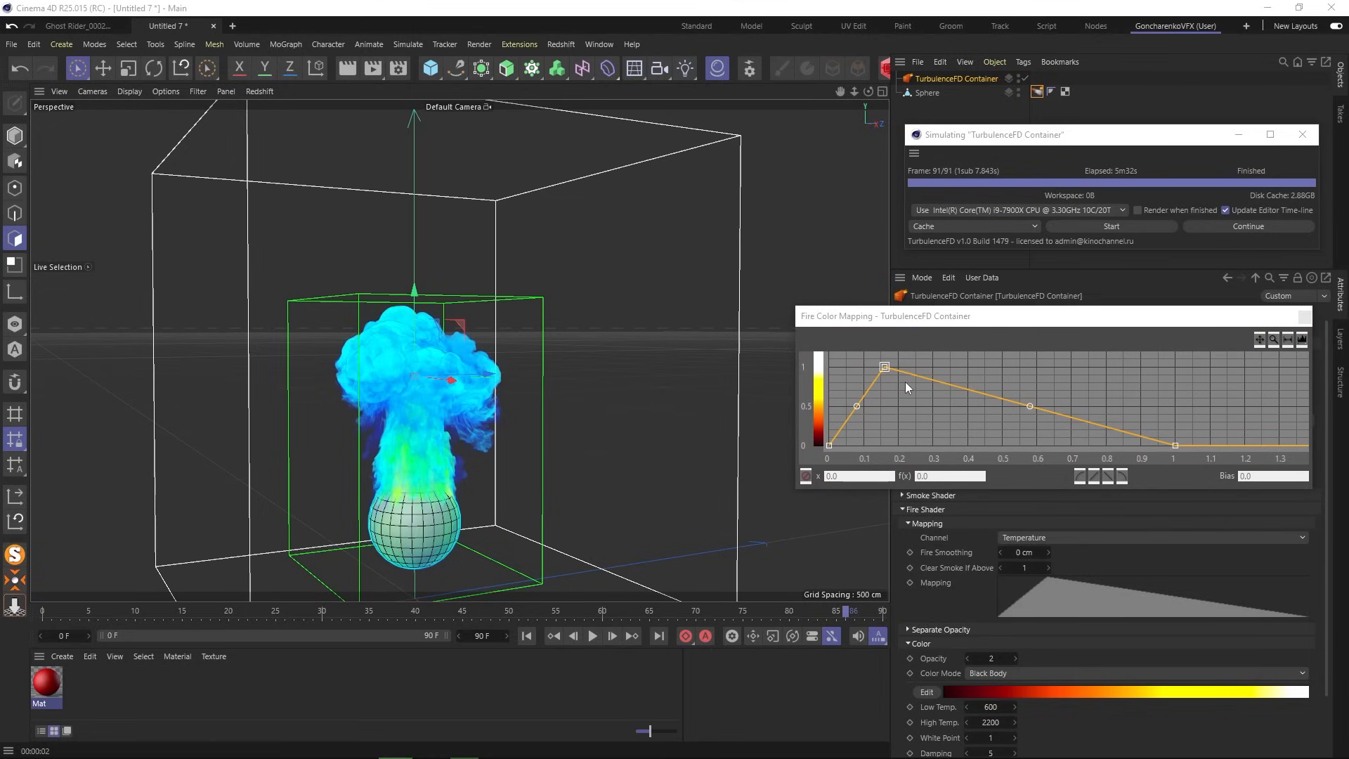
# - Move the curve peak to about x 0.19, smooth the segments and bias the falloff to -0.63
pyautogui.moveTo(886, 368); pyautogui.dragTo(903, 376)
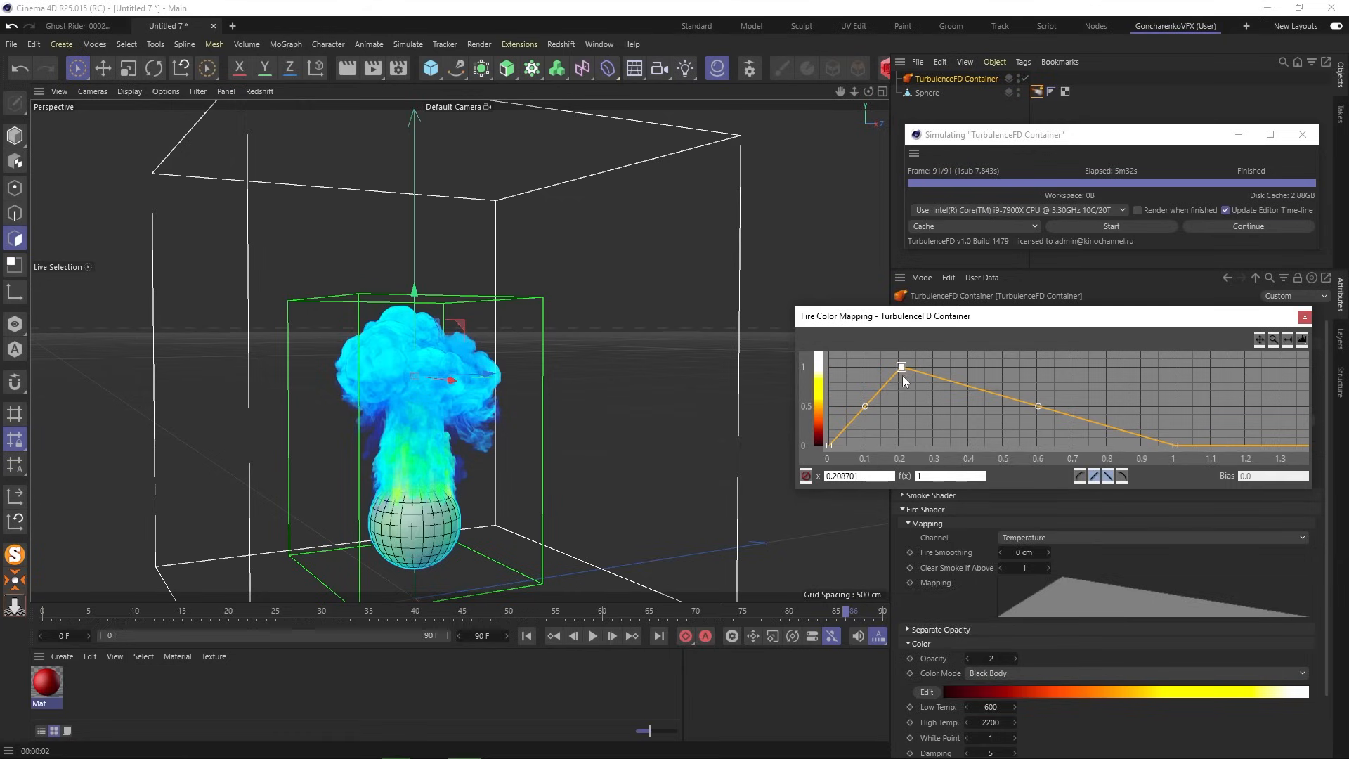
pyautogui.click(1079, 477)
pyautogui.click(1037, 406)
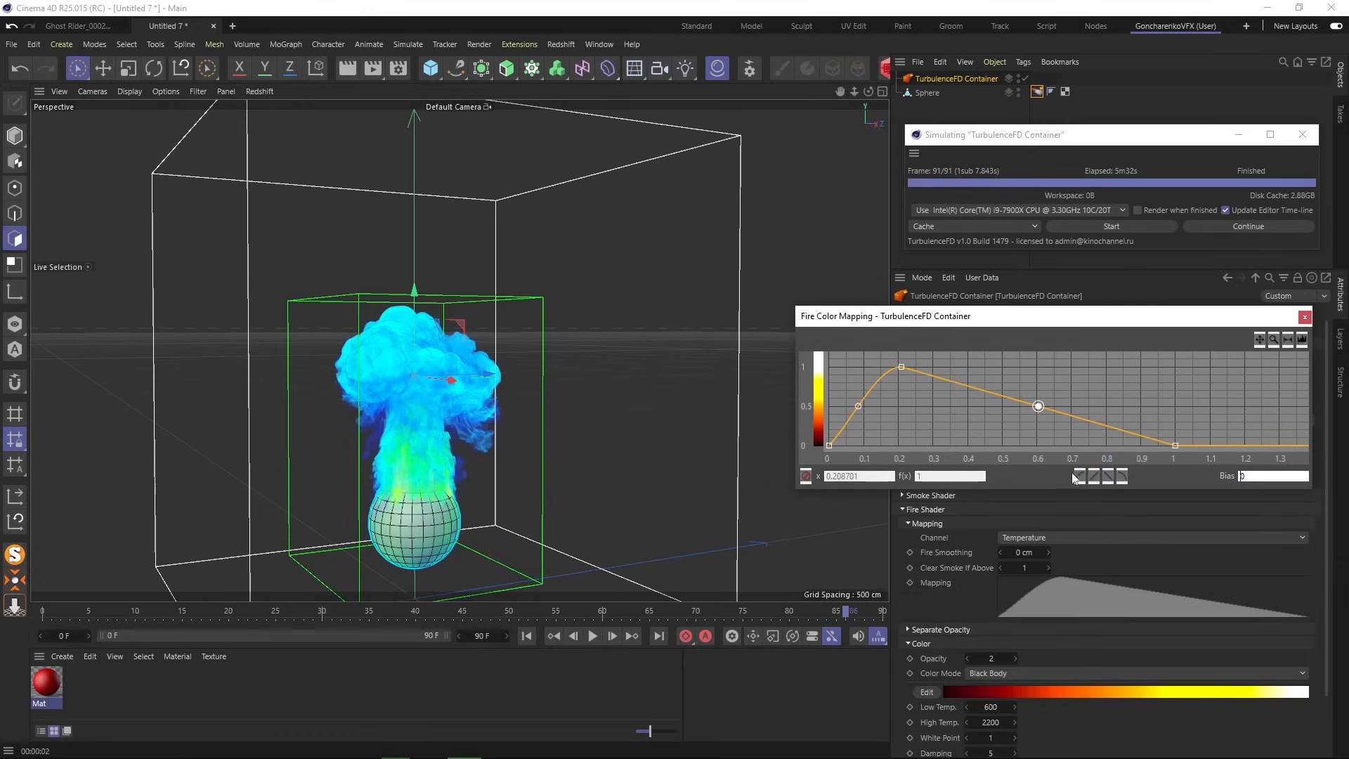
pyautogui.click(902, 367)
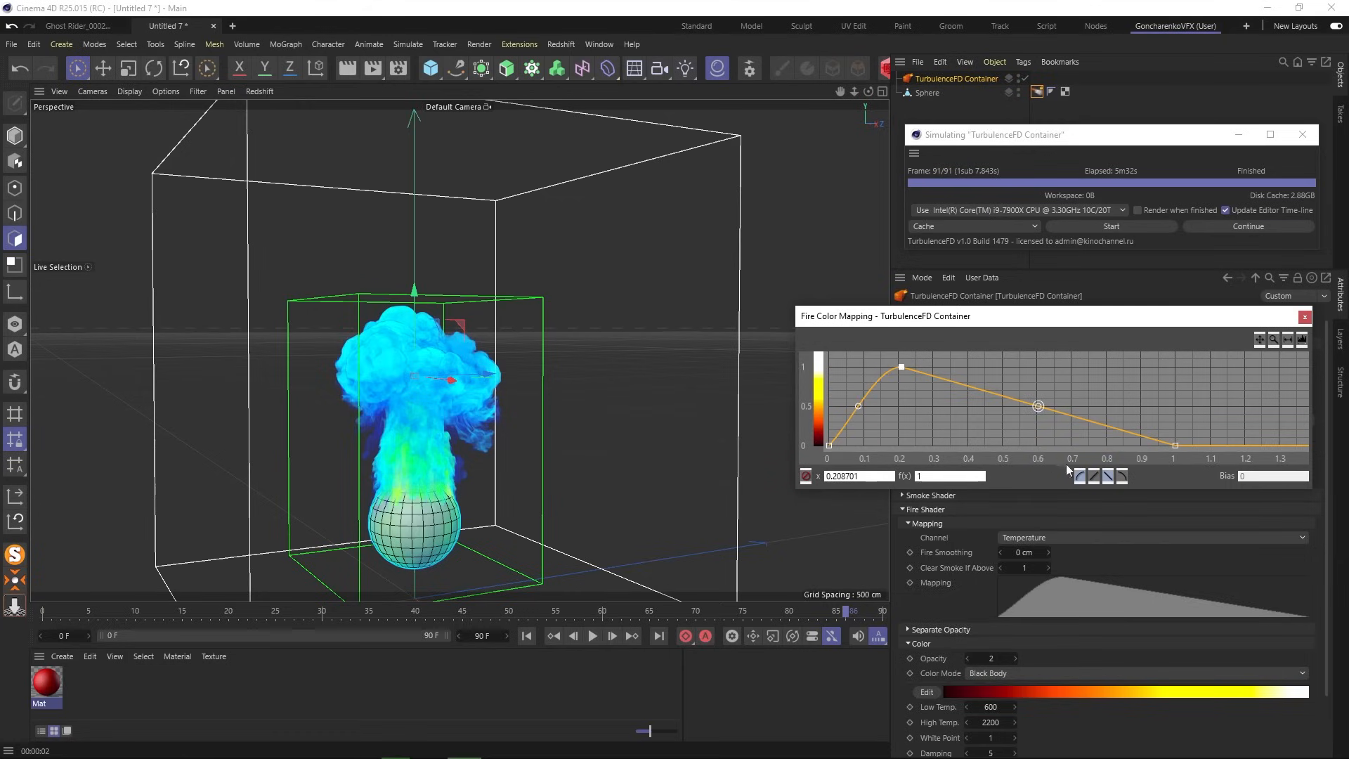
pyautogui.click(1122, 477)
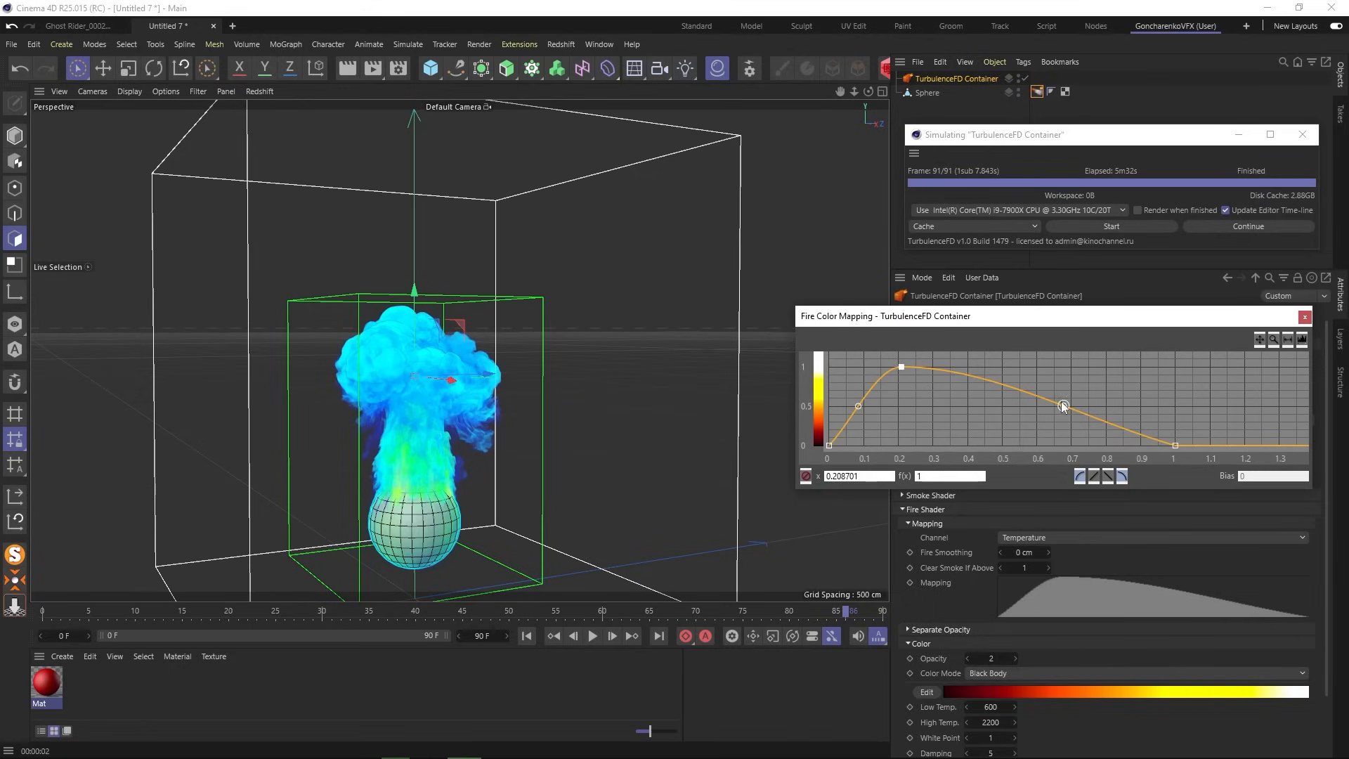
pyautogui.moveTo(1062, 406); pyautogui.dragTo(1009, 406)
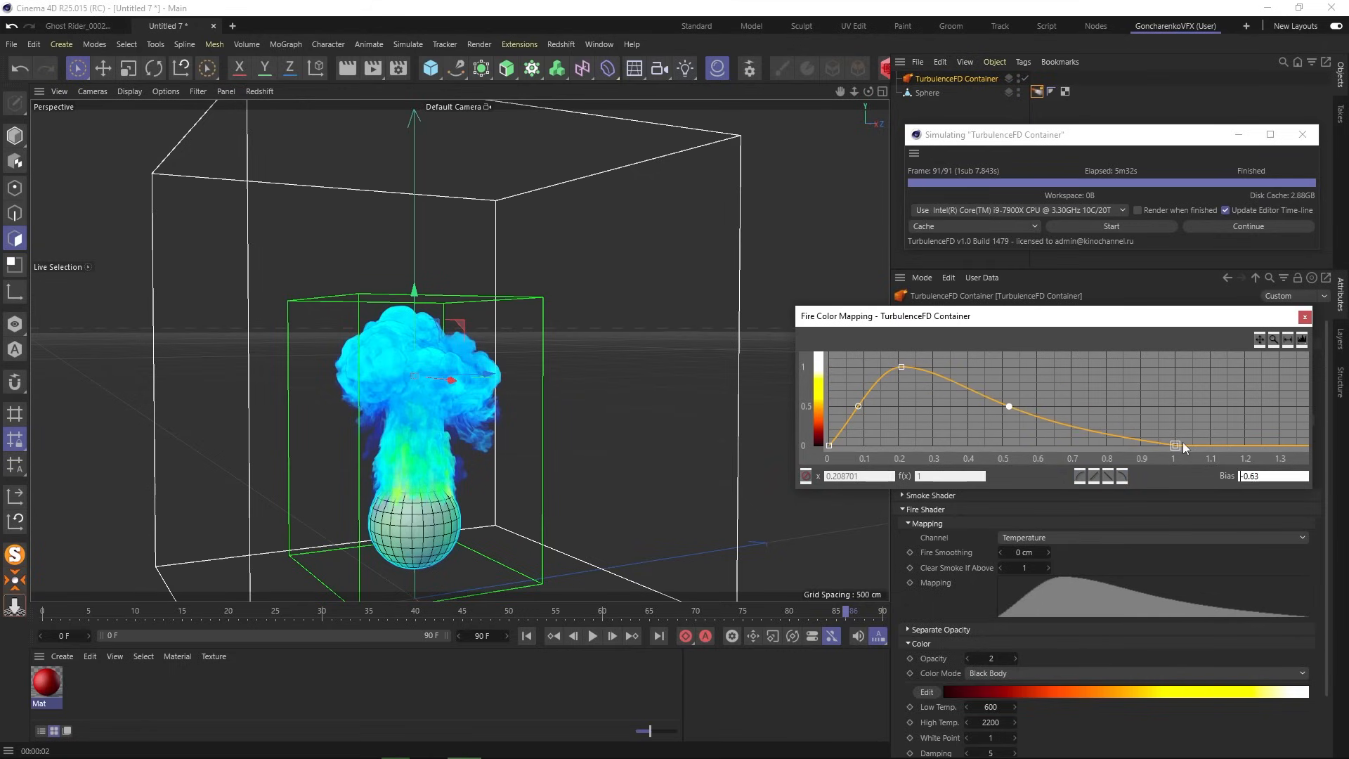
pyautogui.click(1174, 445)
pyautogui.click(1081, 477)
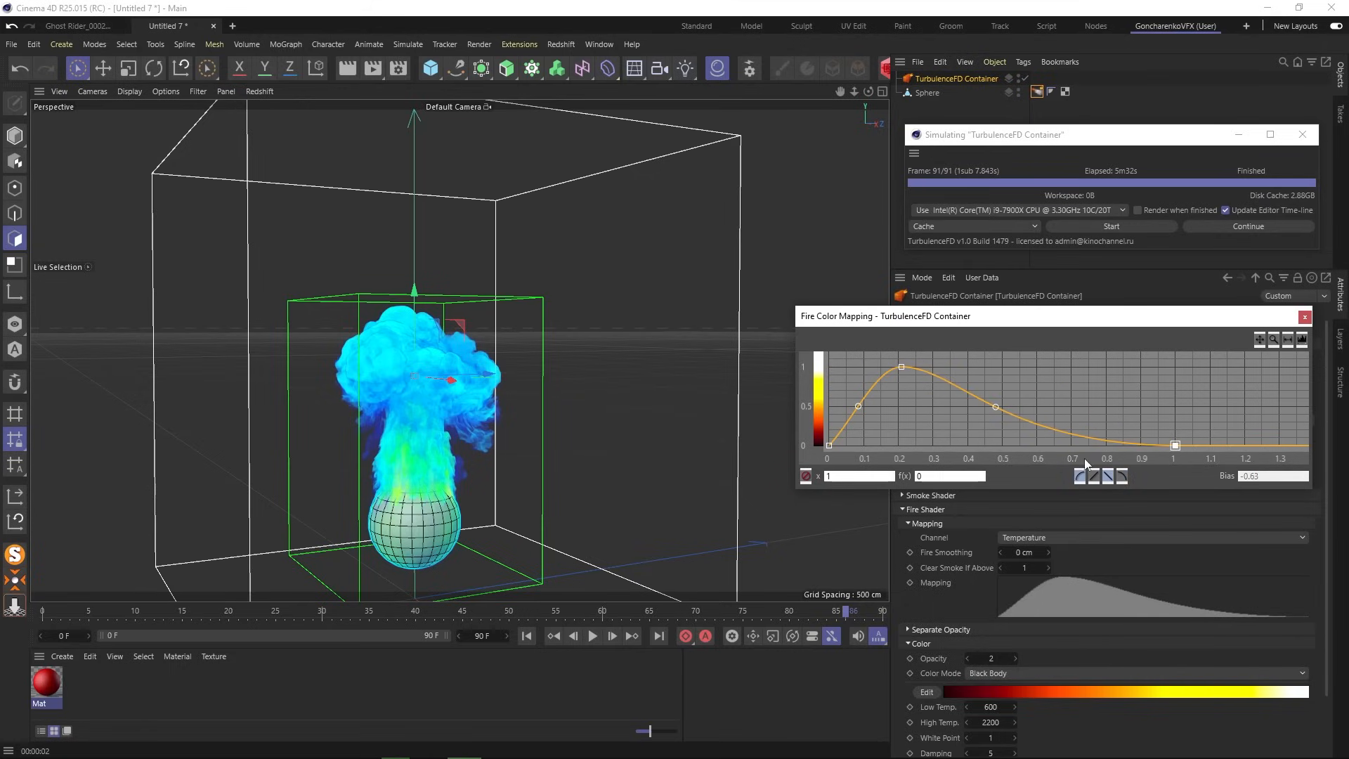
# - Lower the peak slightly and steepen the falloff into a narrow peak, then close the editor
pyautogui.click(829, 446)
pyautogui.click(859, 405)
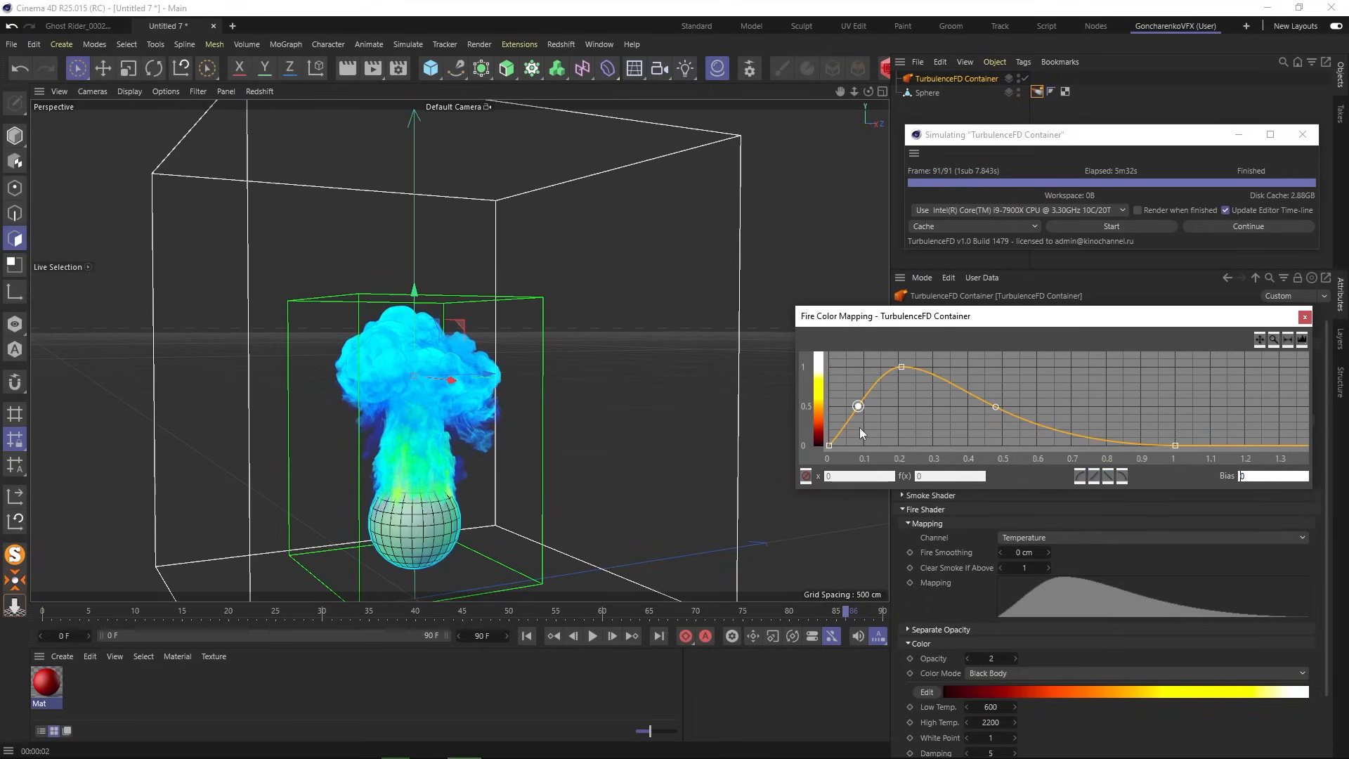
pyautogui.moveTo(899, 365)
pyautogui.mouseDown()
pyautogui.moveTo(894, 378)
pyautogui.moveTo(902, 368)
pyautogui.mouseUp()
pyautogui.moveTo(996, 408); pyautogui.dragTo(943, 411)
pyautogui.click(903, 368)
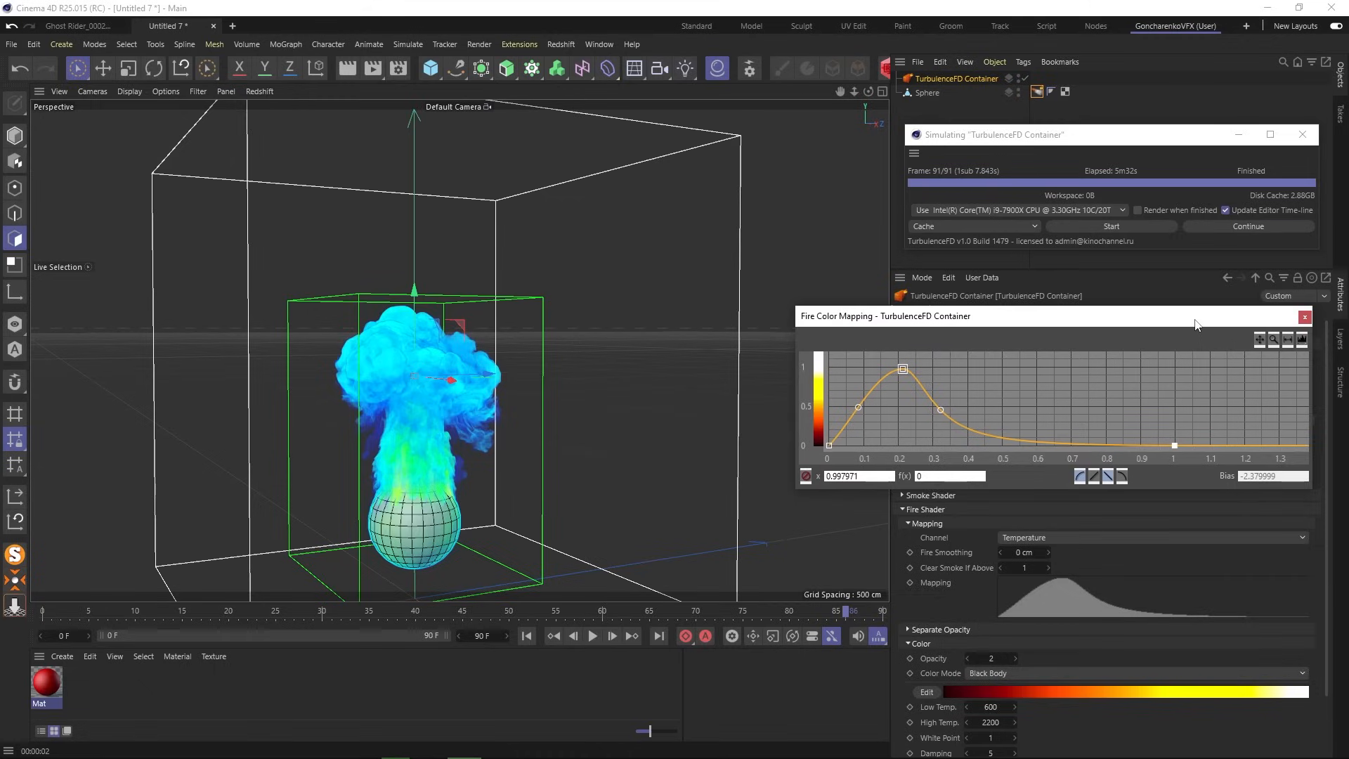
pyautogui.moveTo(1196, 324); pyautogui.dragTo(1186, 337)
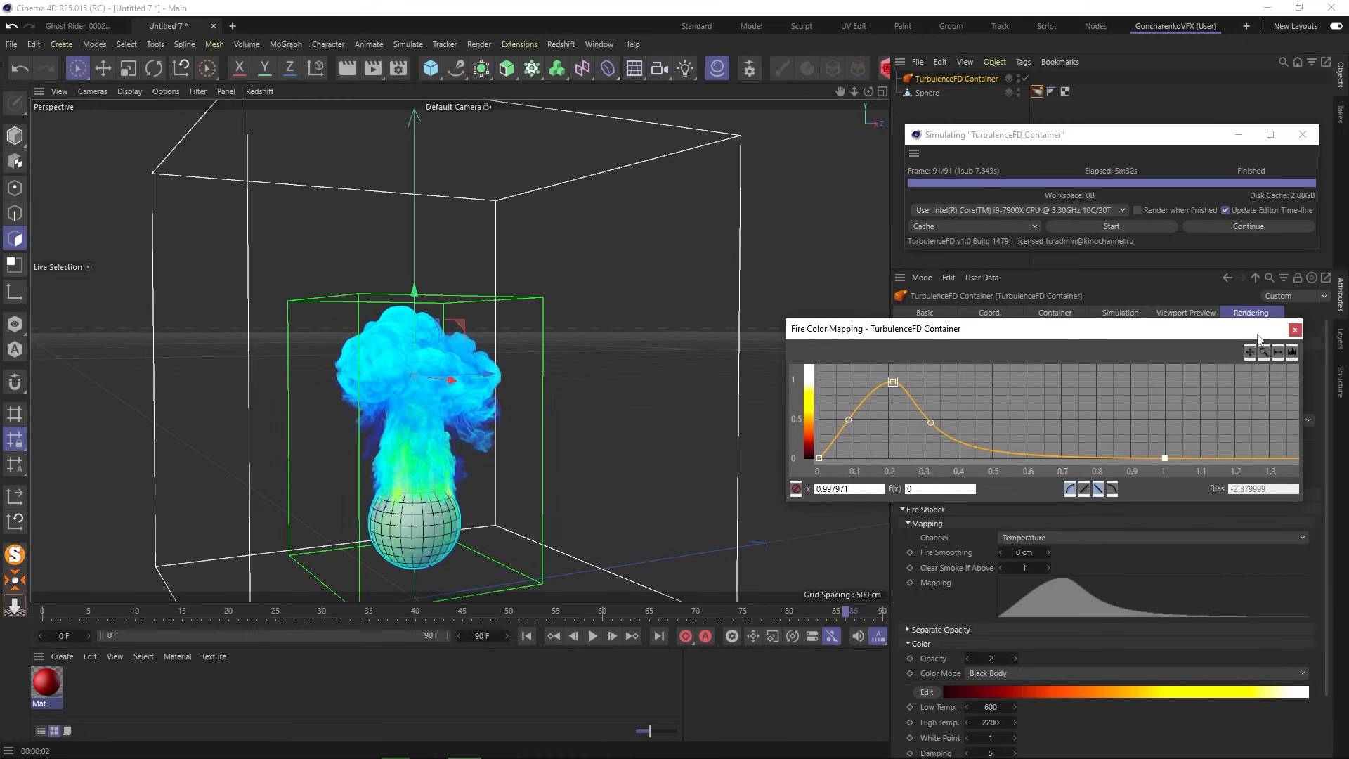
pyautogui.click(1294, 330)
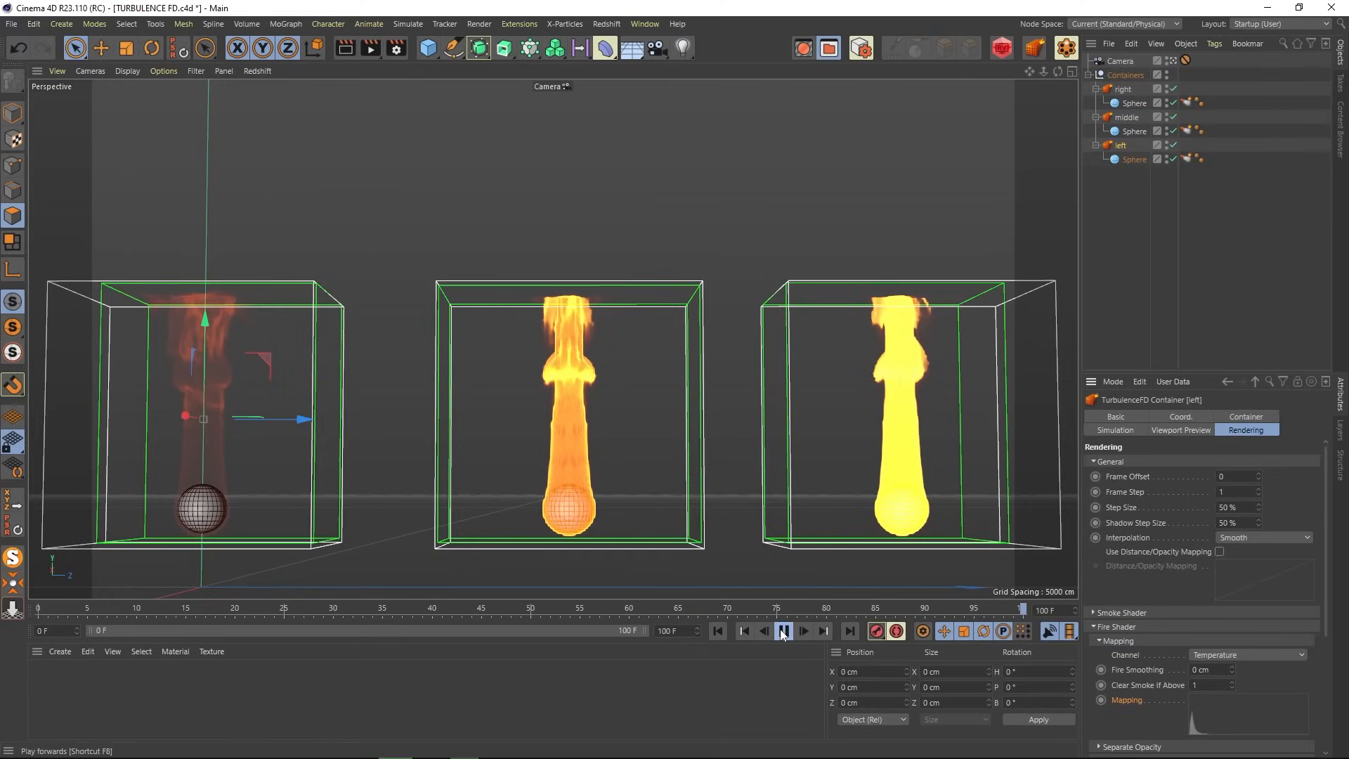
# - Play the three-container fire simulations, stop them, and render the view to compare the flames
pyautogui.click(850, 626)
pyautogui.click(1117, 251)
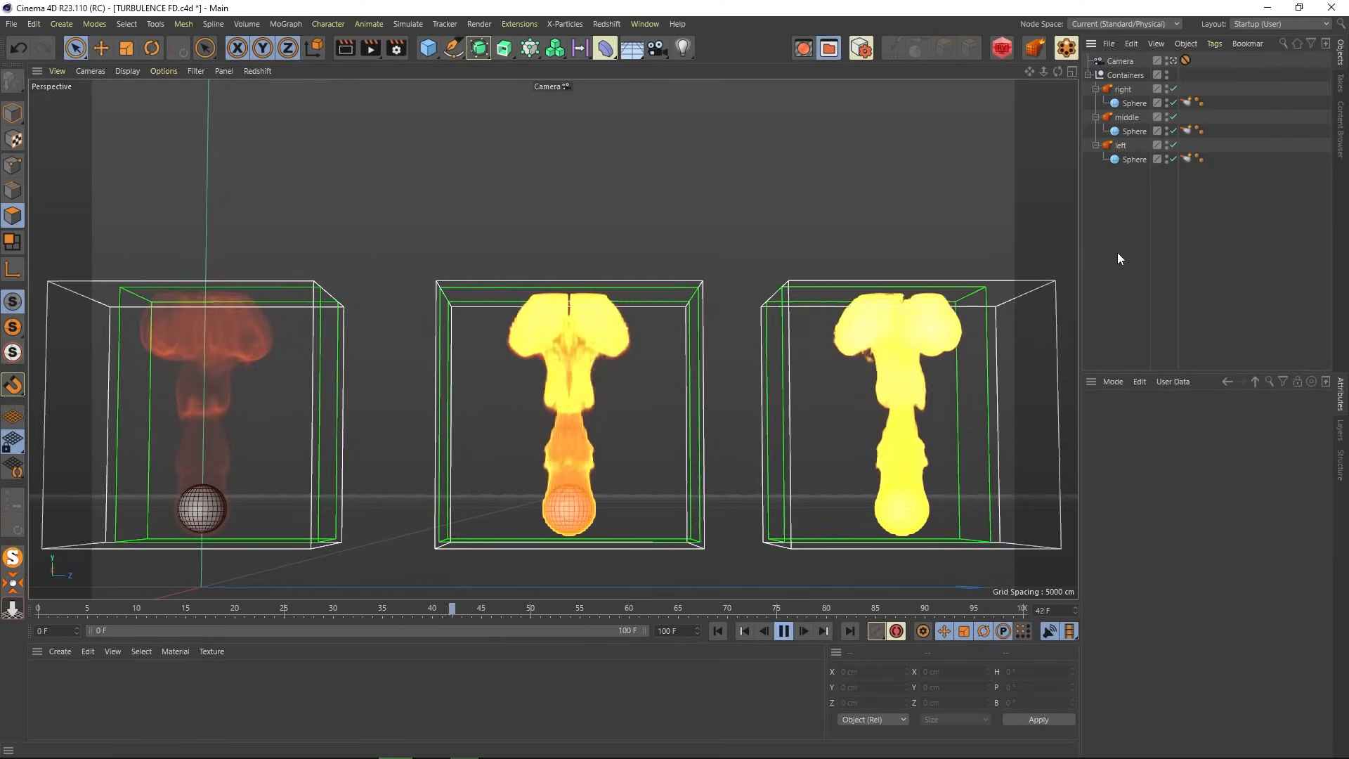
pyautogui.click(783, 630)
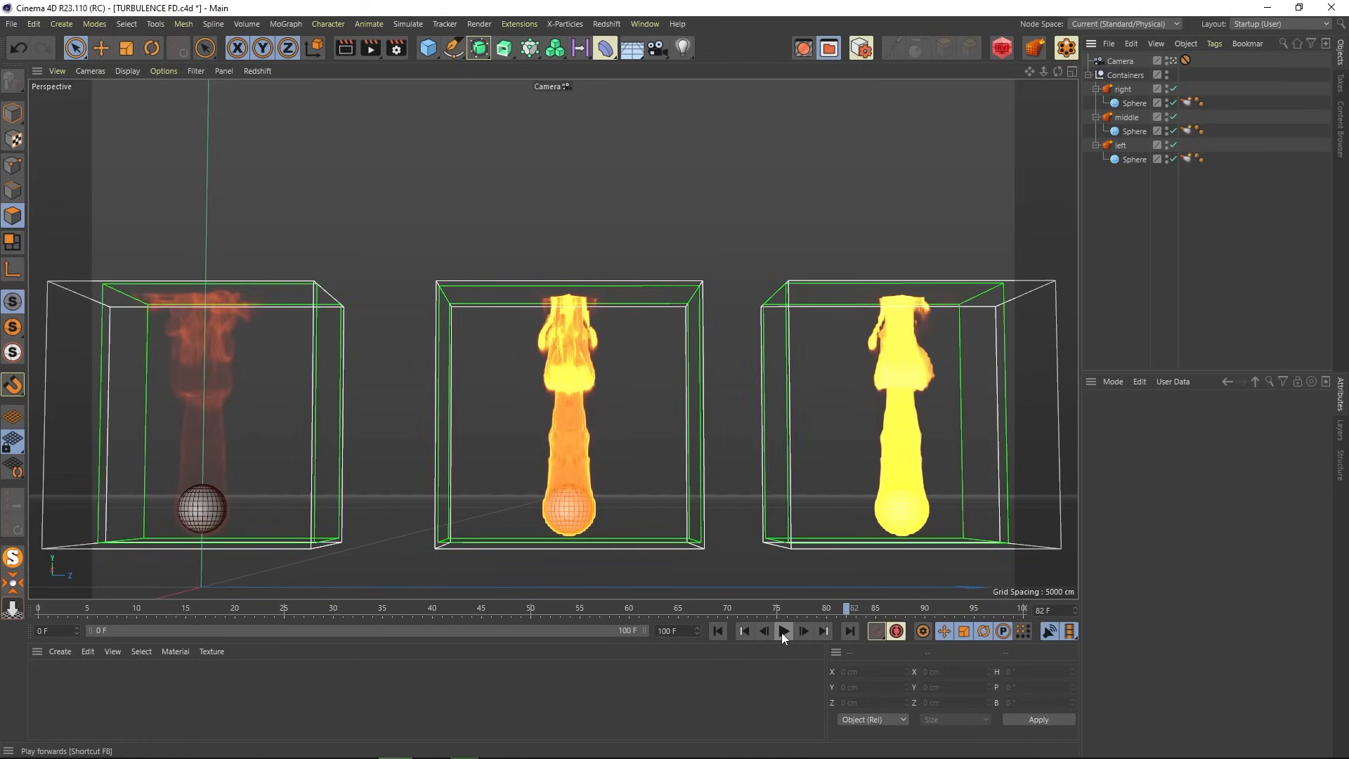
pyautogui.click(351, 50)
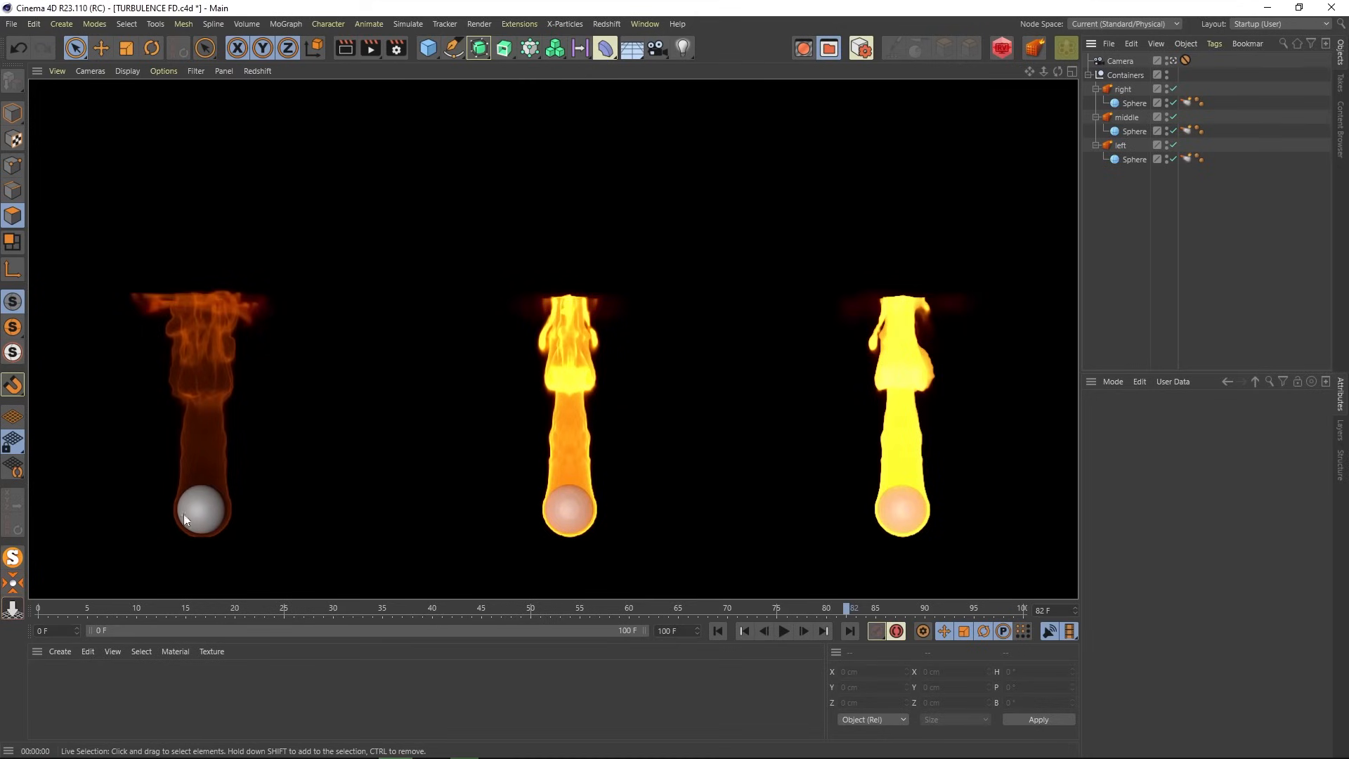
pyautogui.click(1124, 194)
# - Inspect the left container's Fire Shader color mapping curve, moving it off the fires before closing it
pyautogui.click(1122, 146)
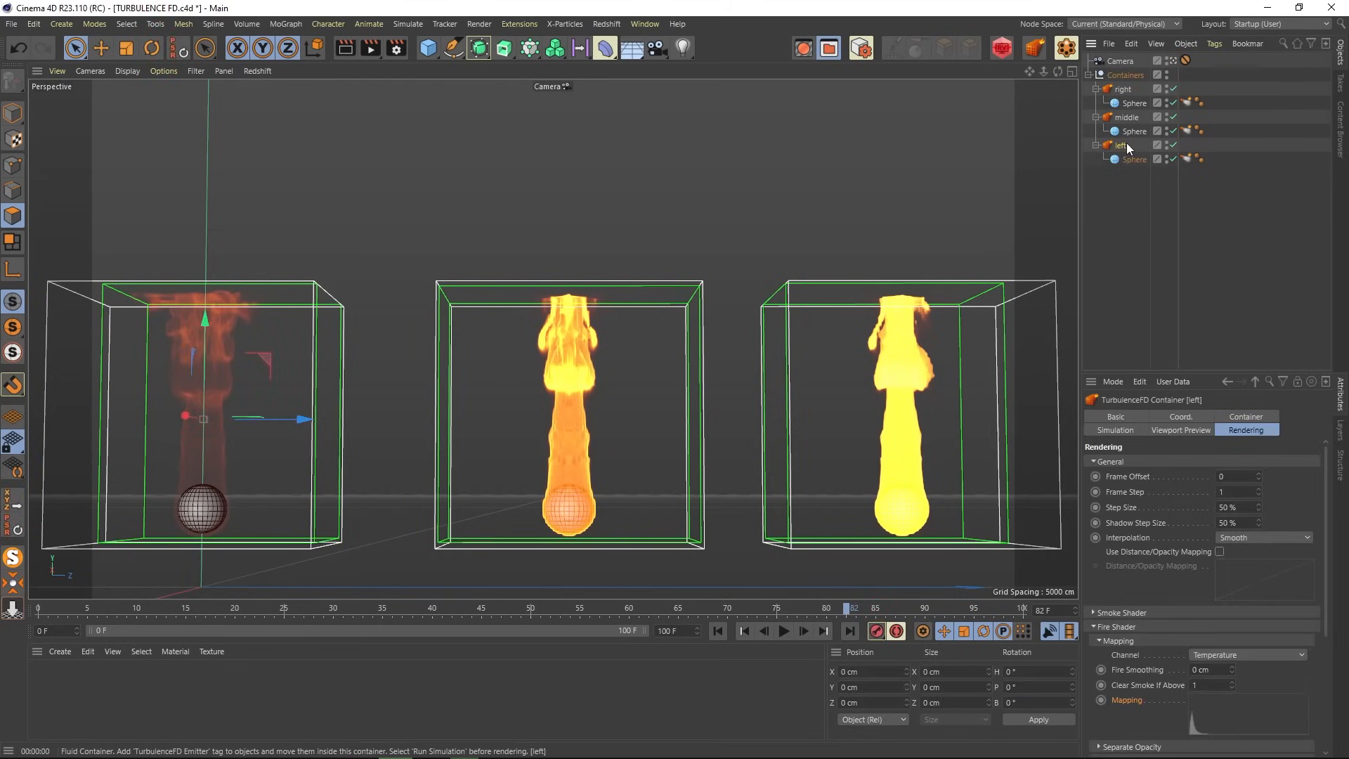
pyautogui.click(1272, 723)
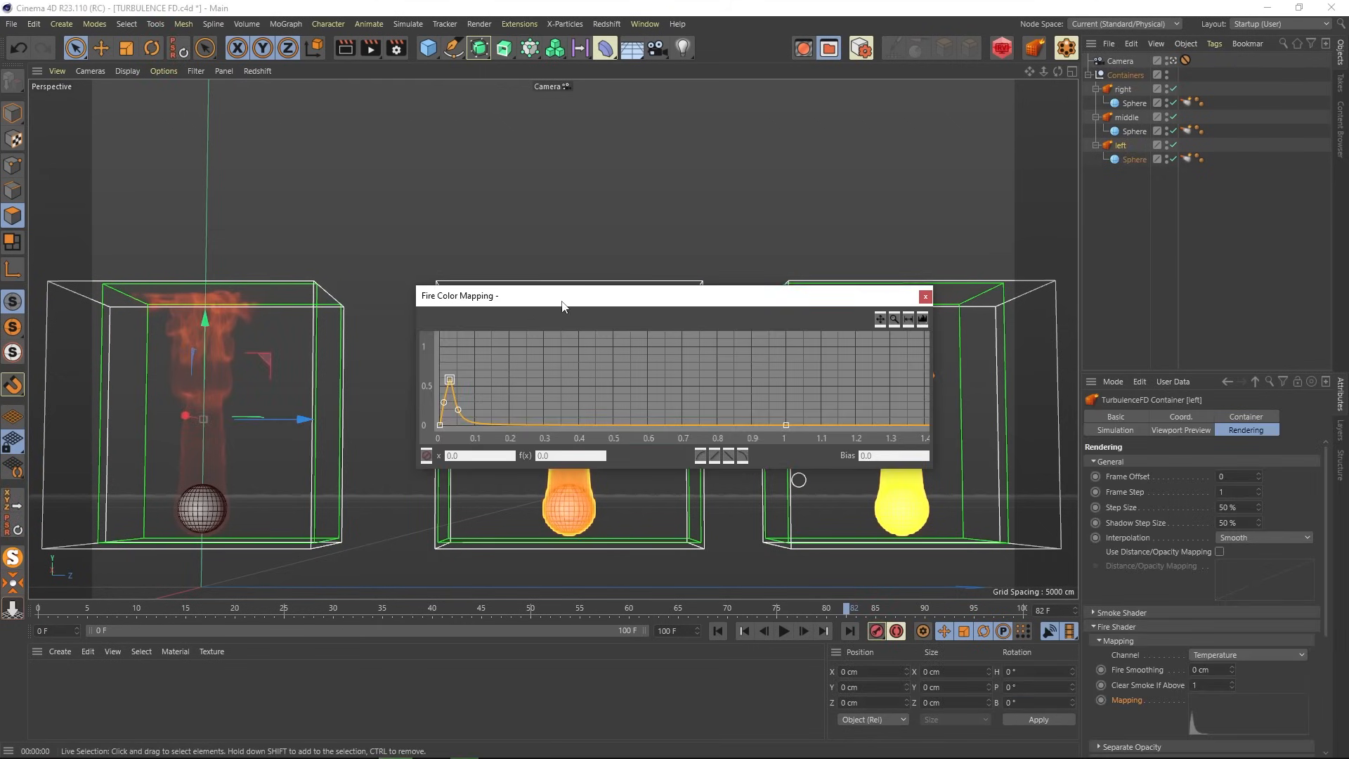
pyautogui.moveTo(562, 306); pyautogui.dragTo(560, 106)
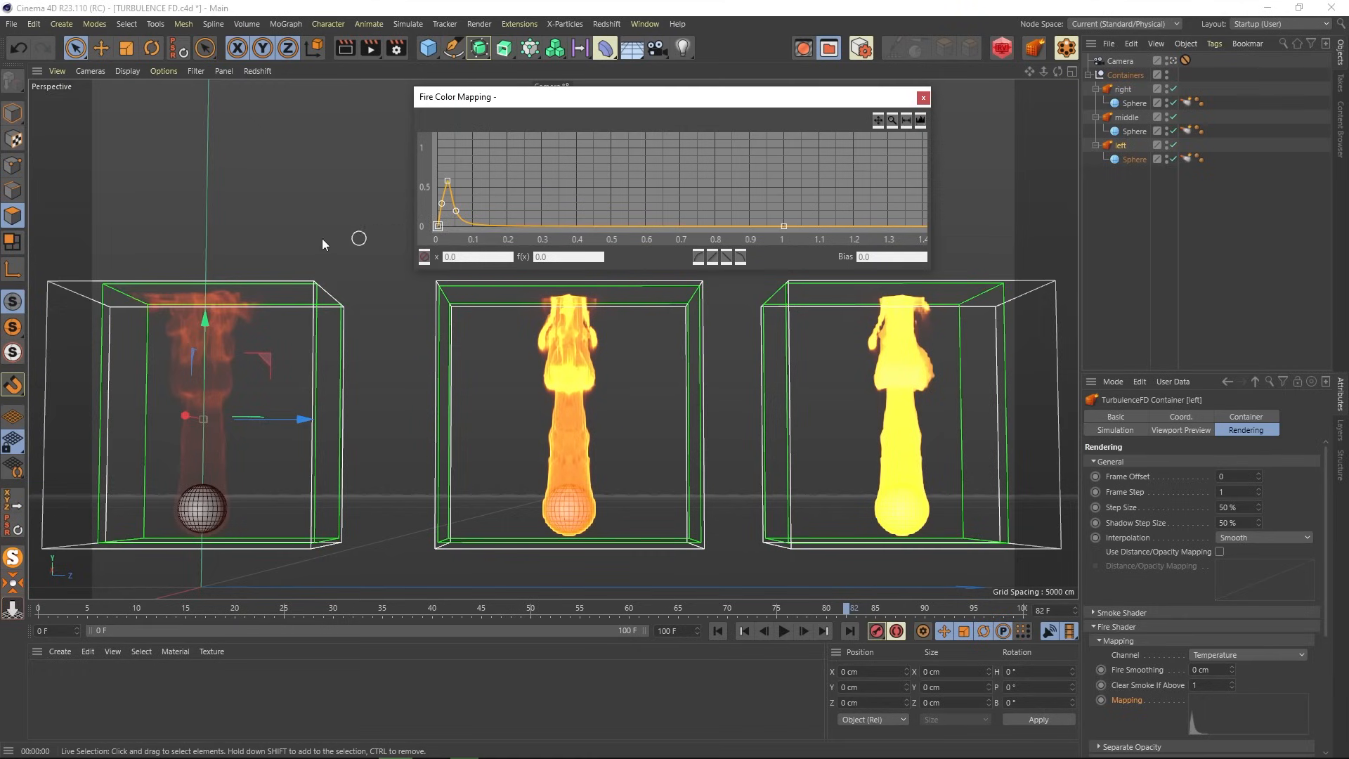
pyautogui.click(922, 98)
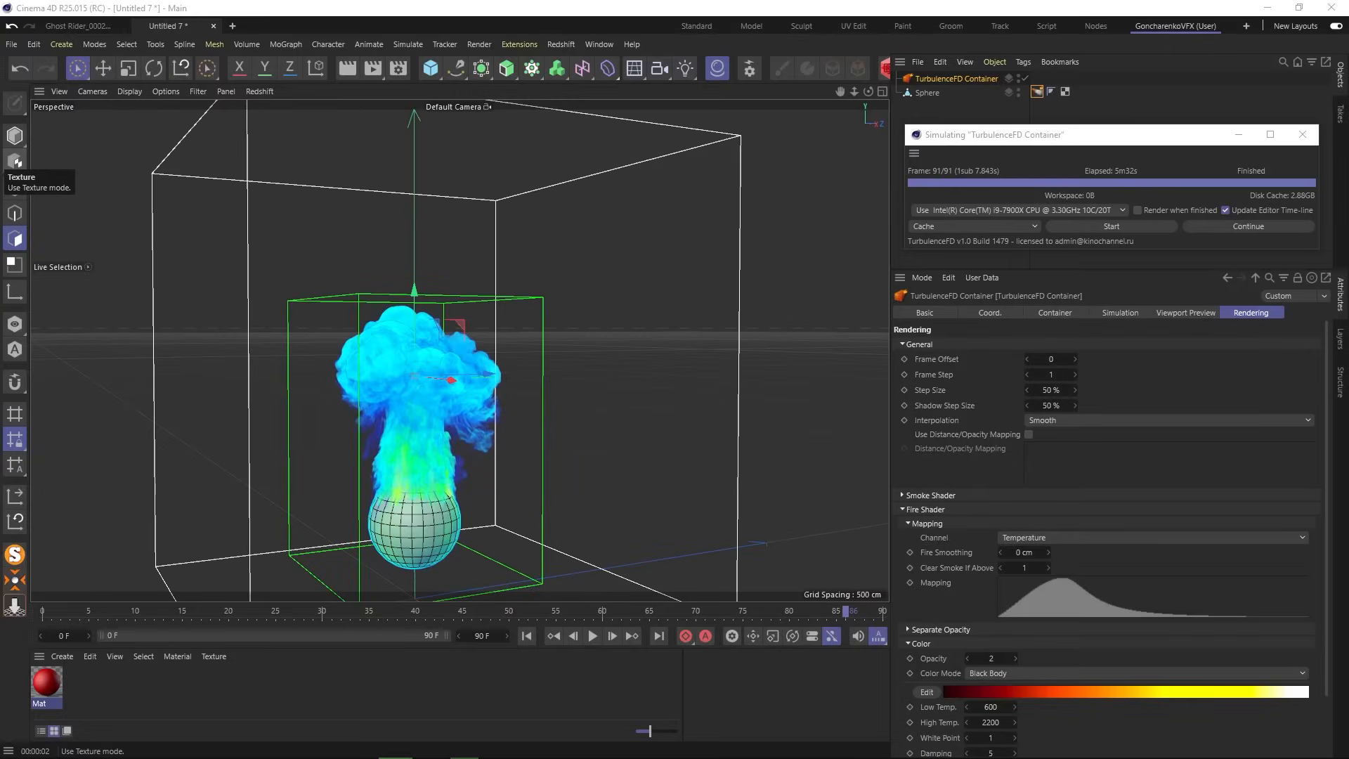
# - Preview the plume as Fire Shader, then Smoke Shader, then None, and show the Simulation settings
pyautogui.click(1198, 314)
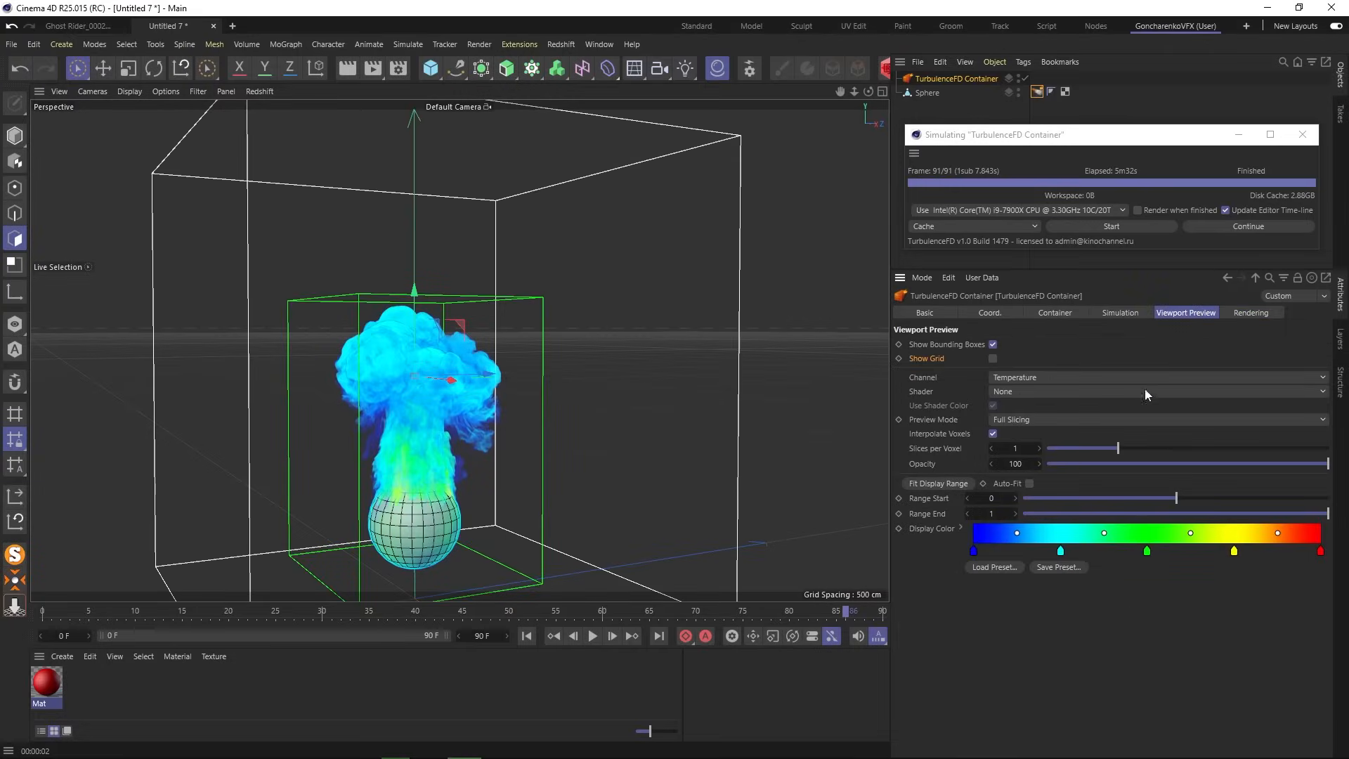
pyautogui.click(1027, 390)
pyautogui.click(1030, 419)
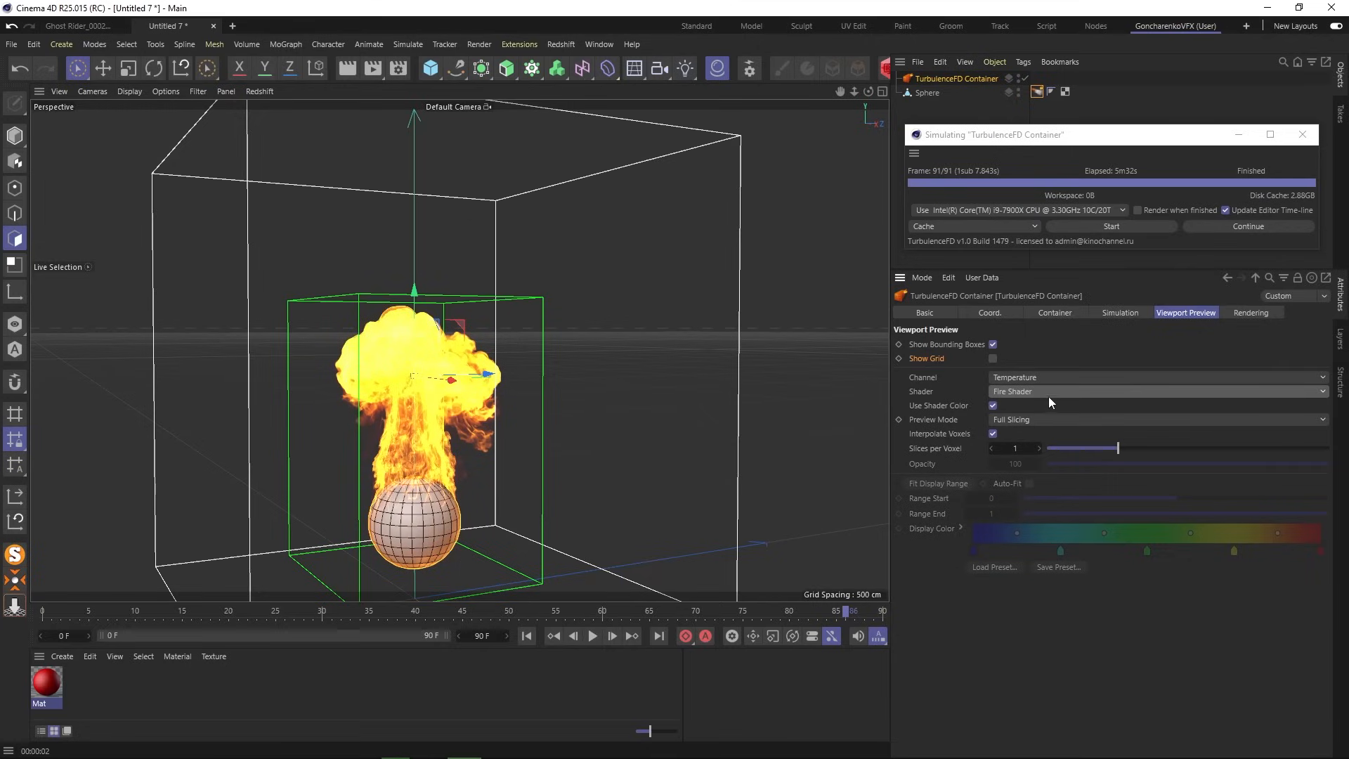
pyautogui.click(1045, 392)
pyautogui.click(1041, 437)
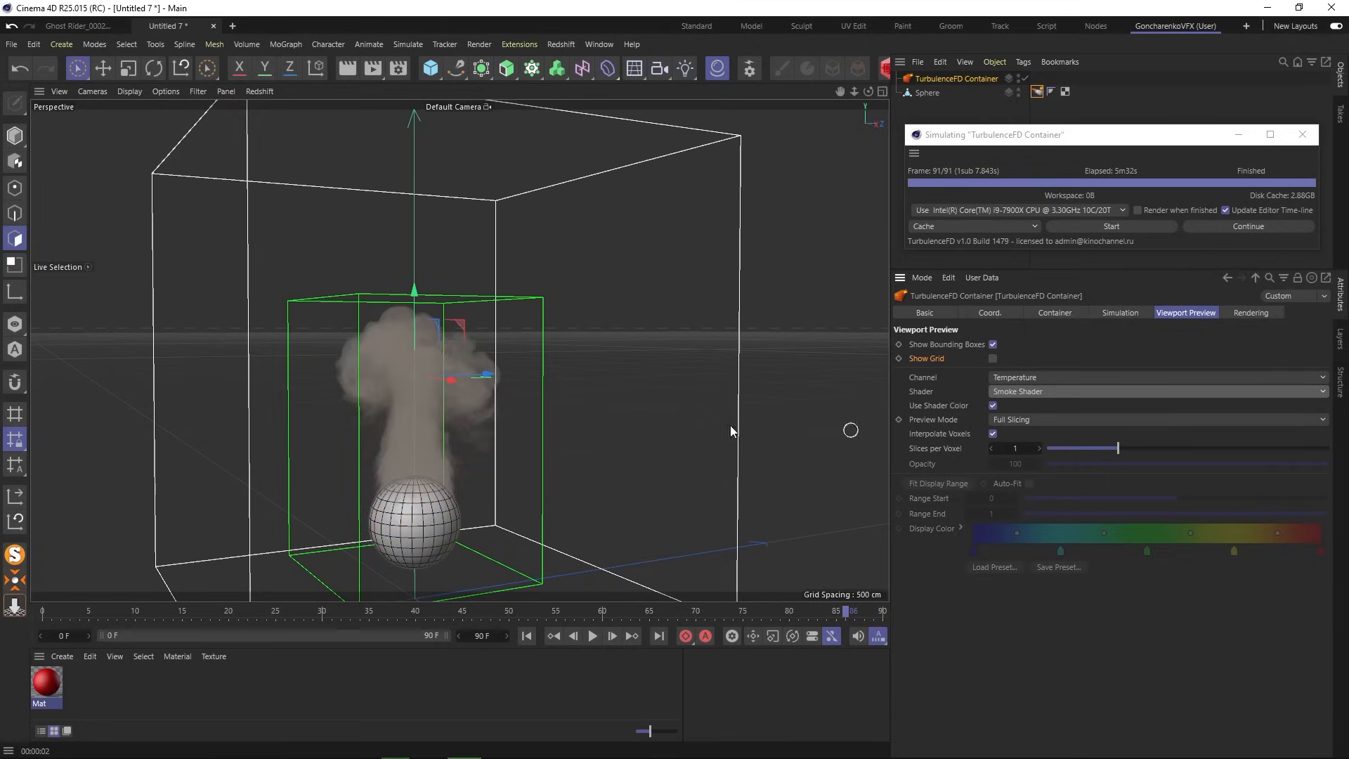
pyautogui.click(1055, 390)
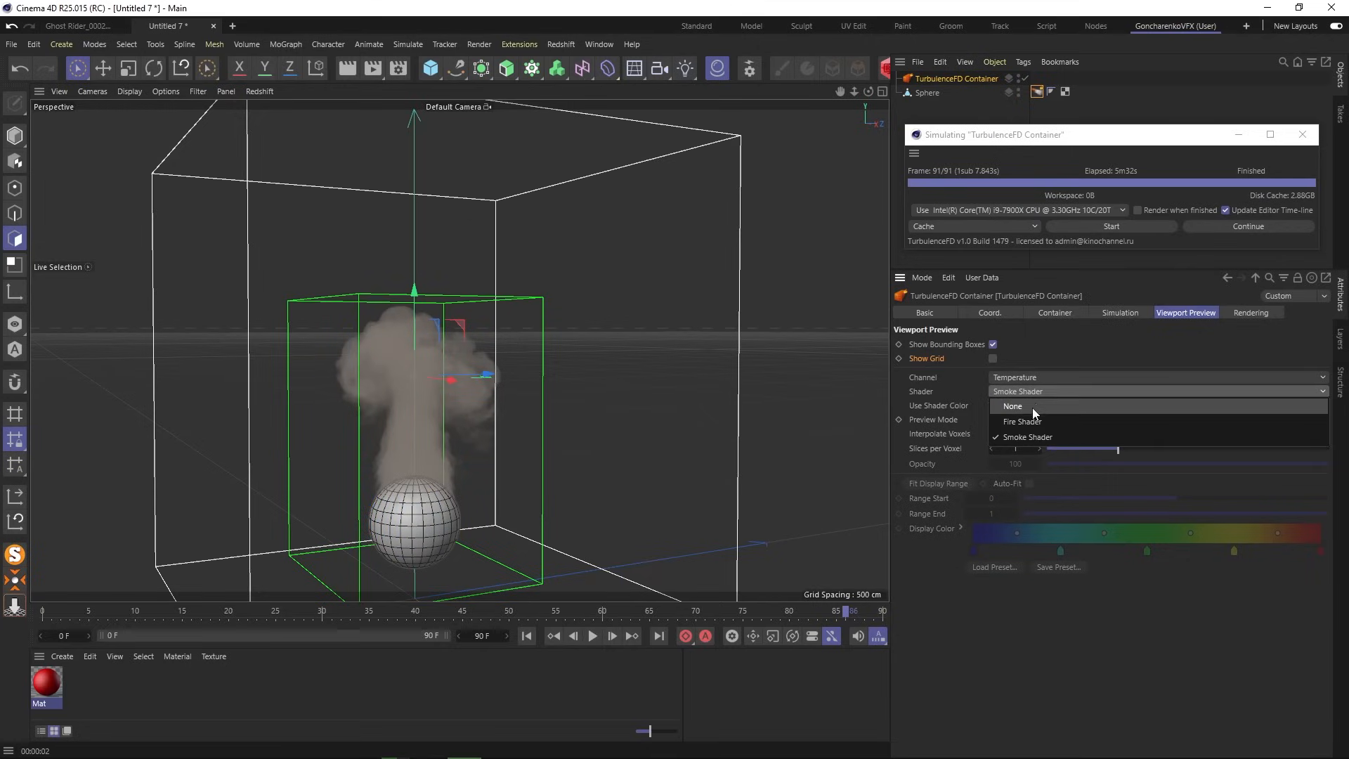
pyautogui.click(1031, 408)
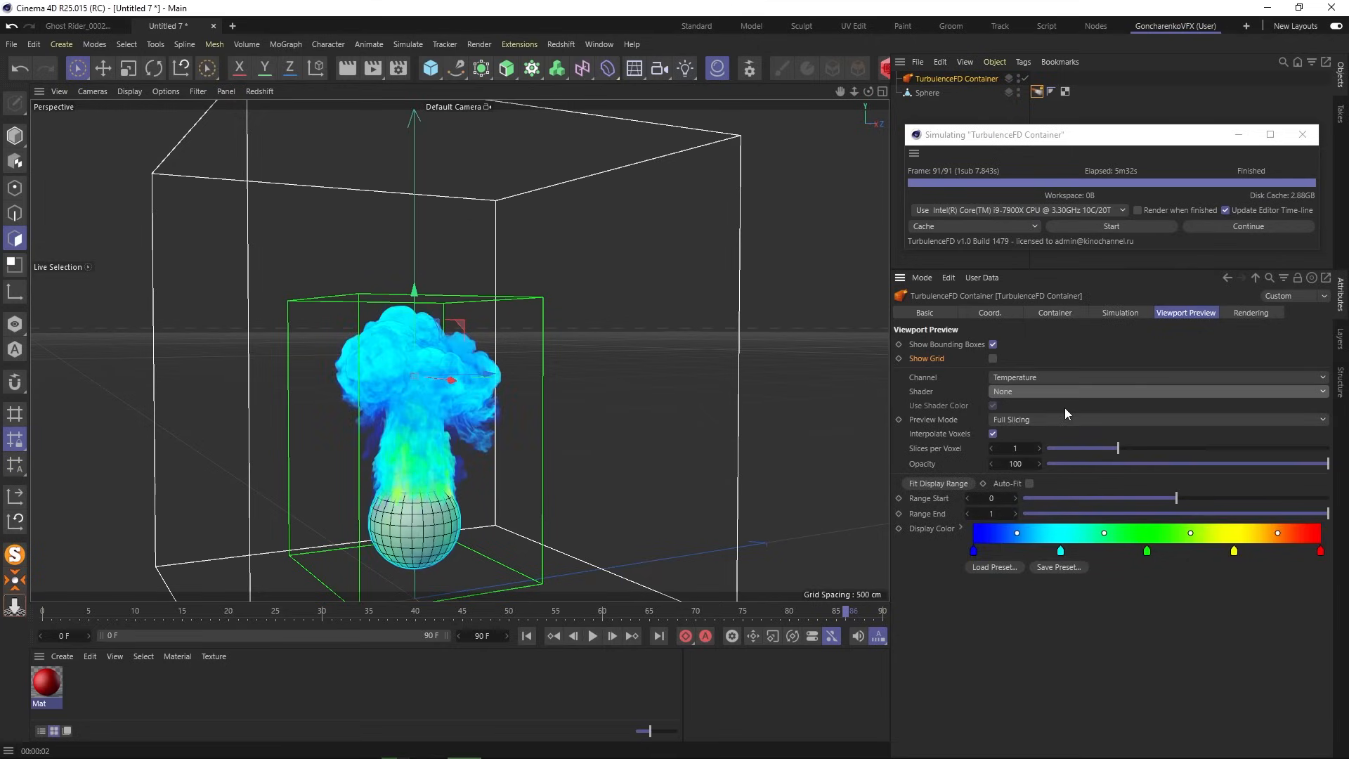
pyautogui.click(1239, 313)
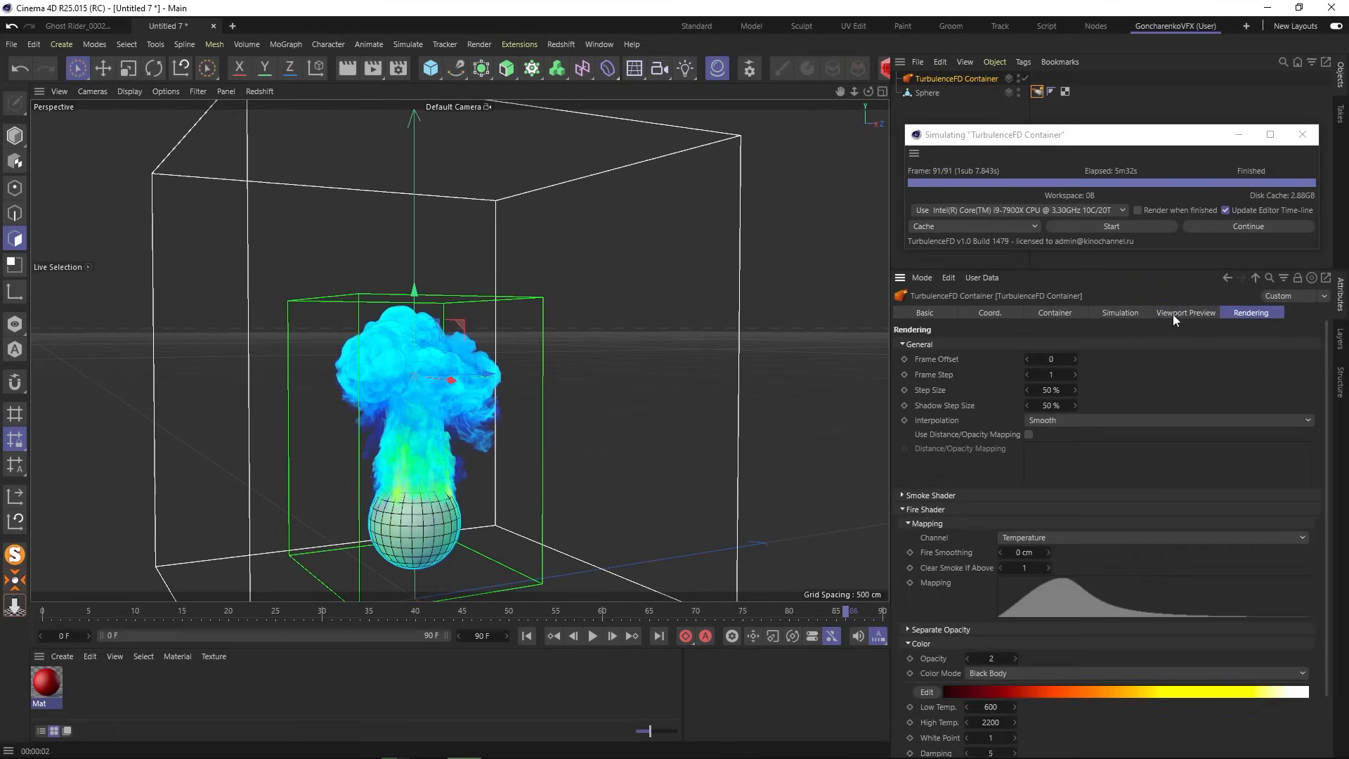
pyautogui.click(1119, 313)
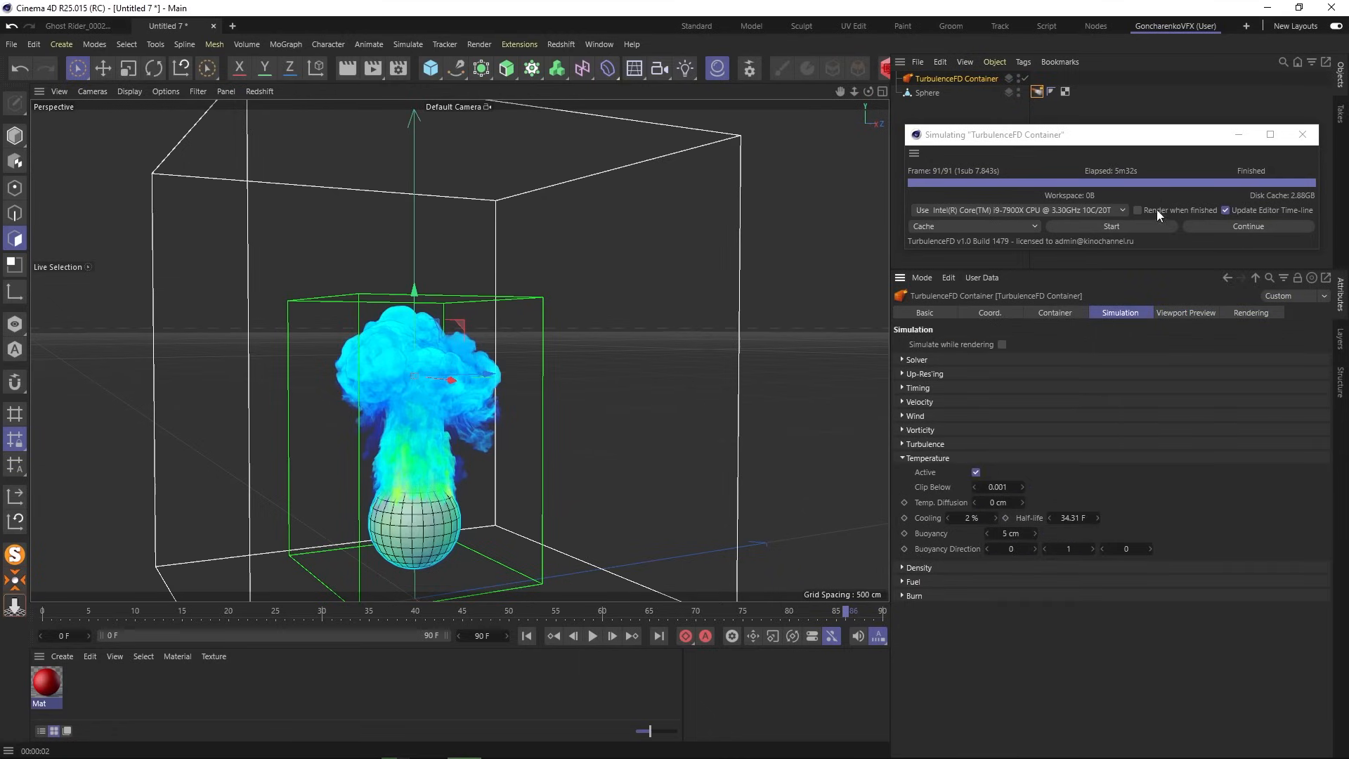
# - Rerun the fire simulation, overwriting the existing cache, and render the result
pyautogui.click(1137, 227)
pyautogui.click(1136, 226)
pyautogui.click(729, 383)
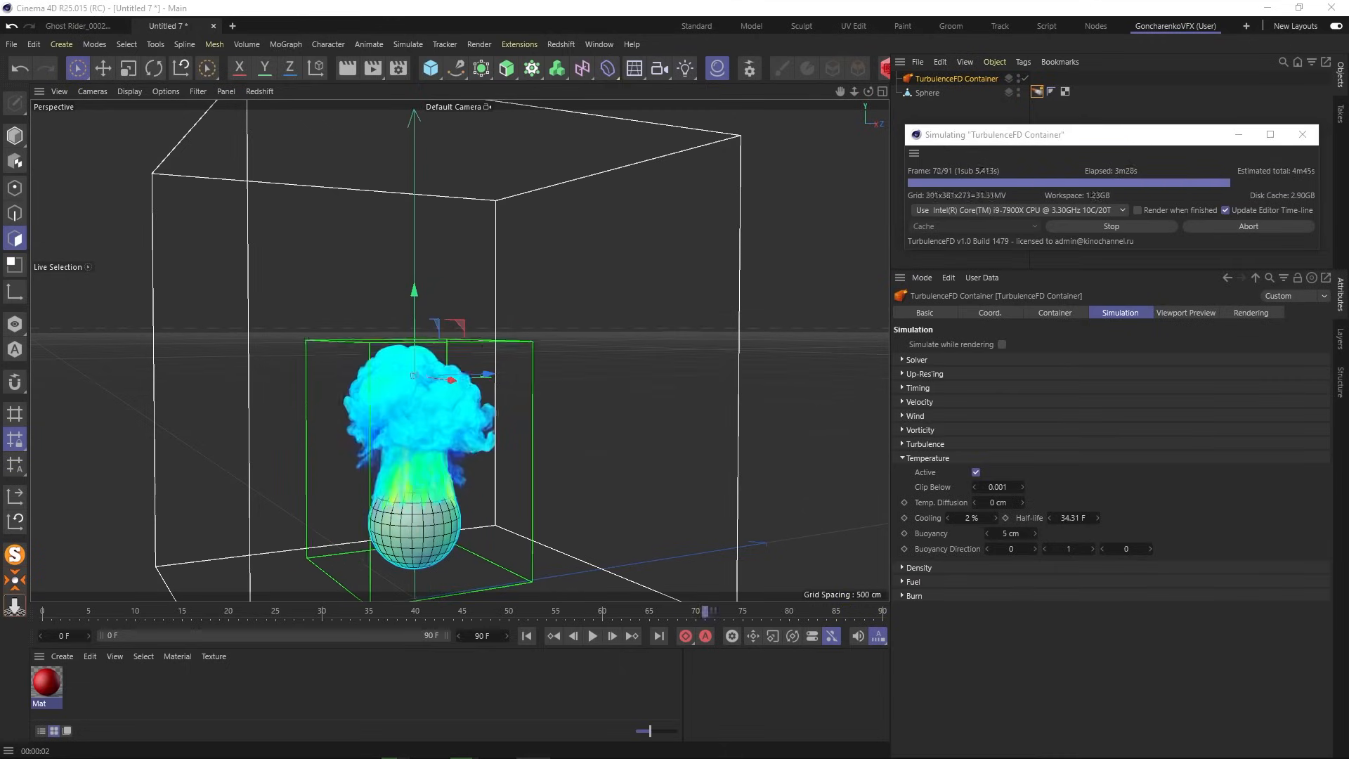
pyautogui.hotkey('ctrl', 'r')
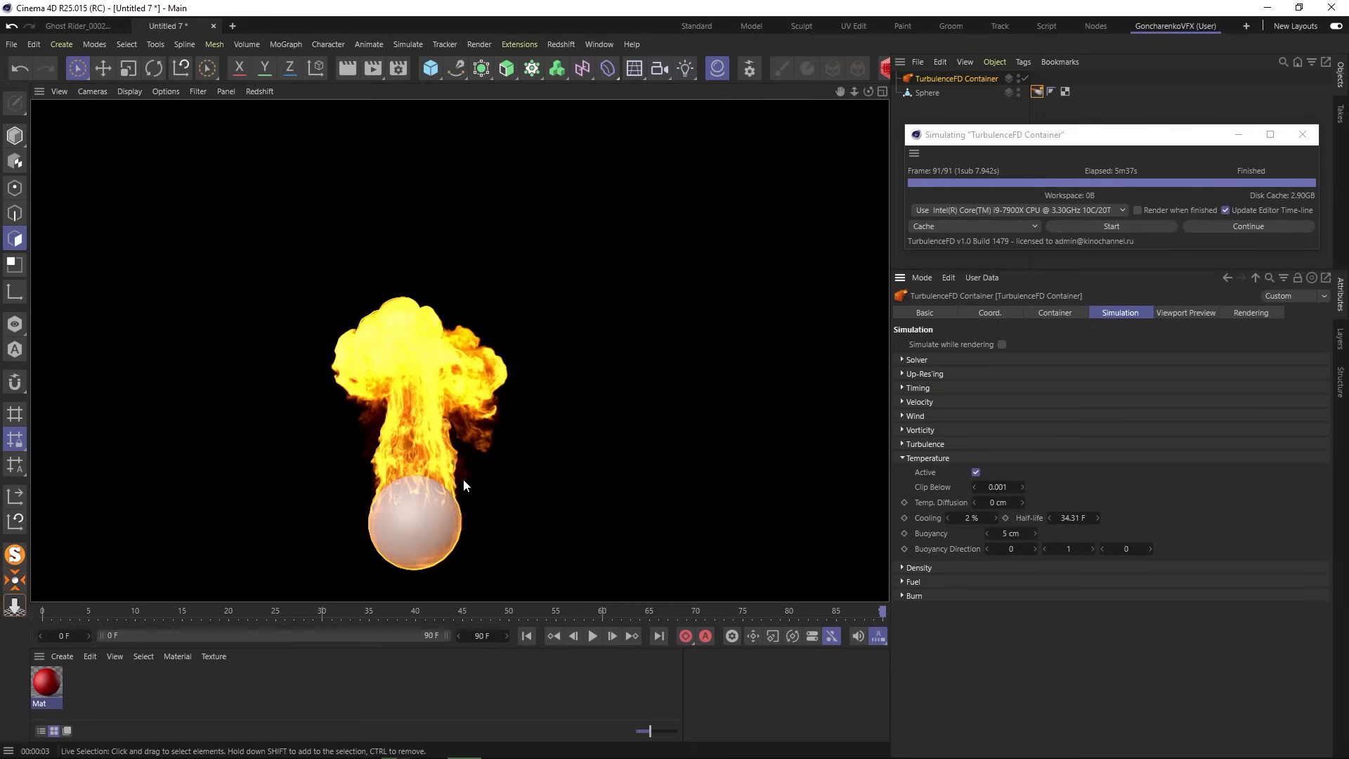
# - Zoom and orbit into the smoke up close and render the close-up
pyautogui.click(967, 104)
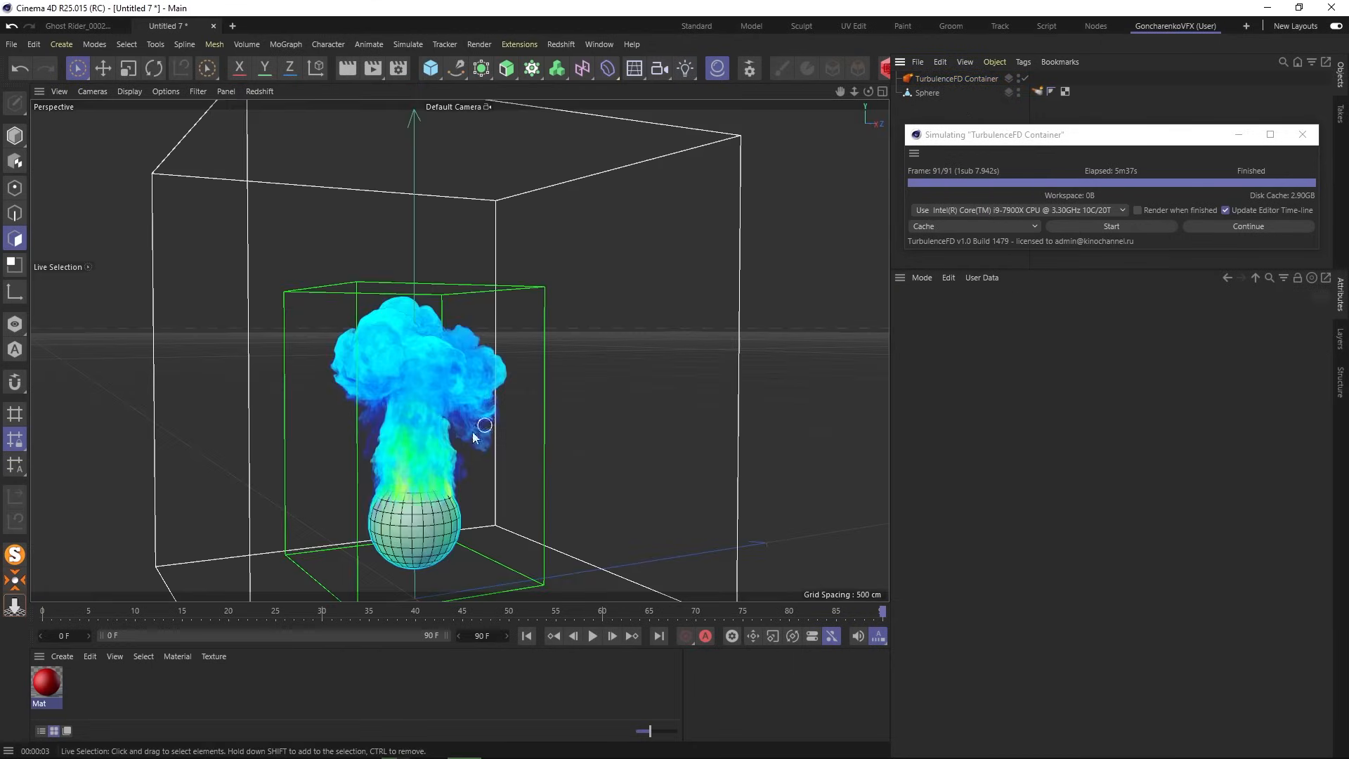
pyautogui.scroll(5, 415, 475)
pyautogui.scroll(10, 416, 475)
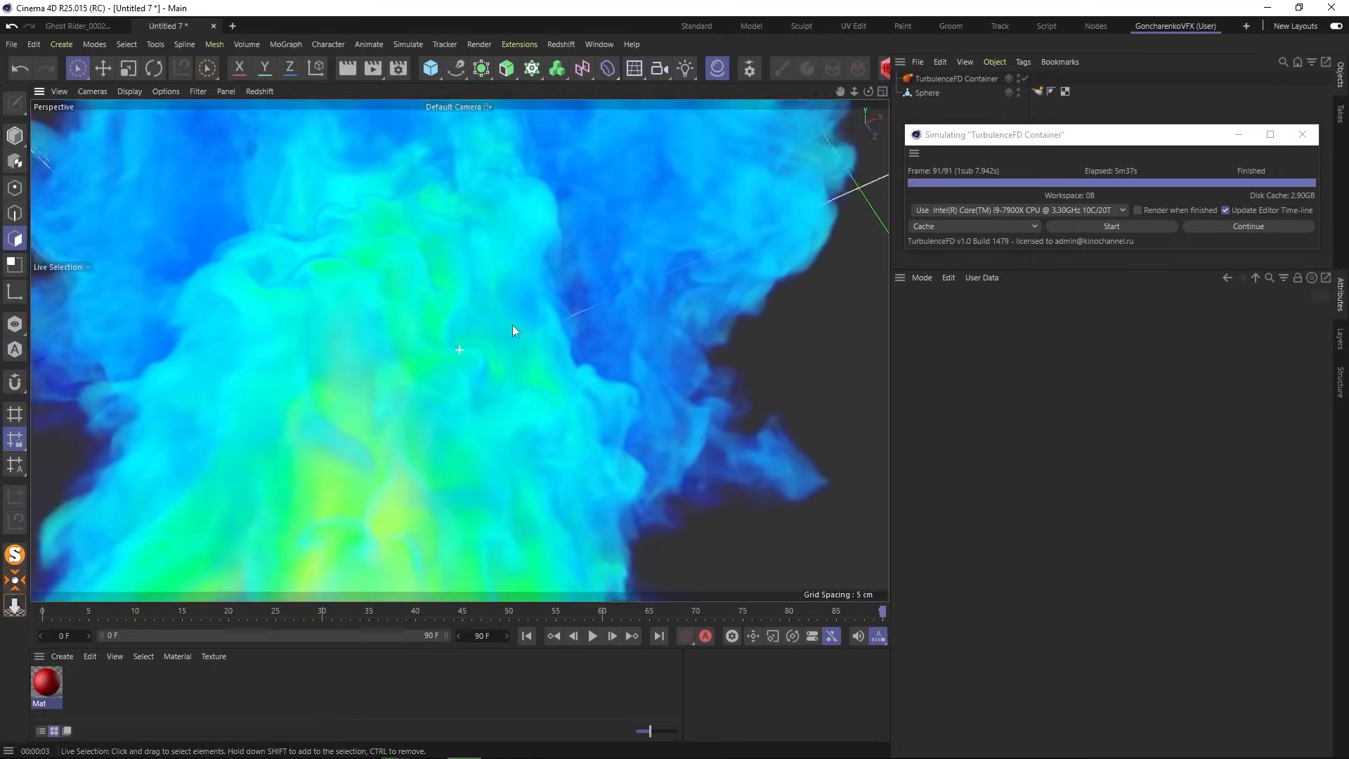
pyautogui.keyDown('alt'); pyautogui.moveTo(614, 334); pyautogui.dragTo(451, 409); pyautogui.keyUp('alt')
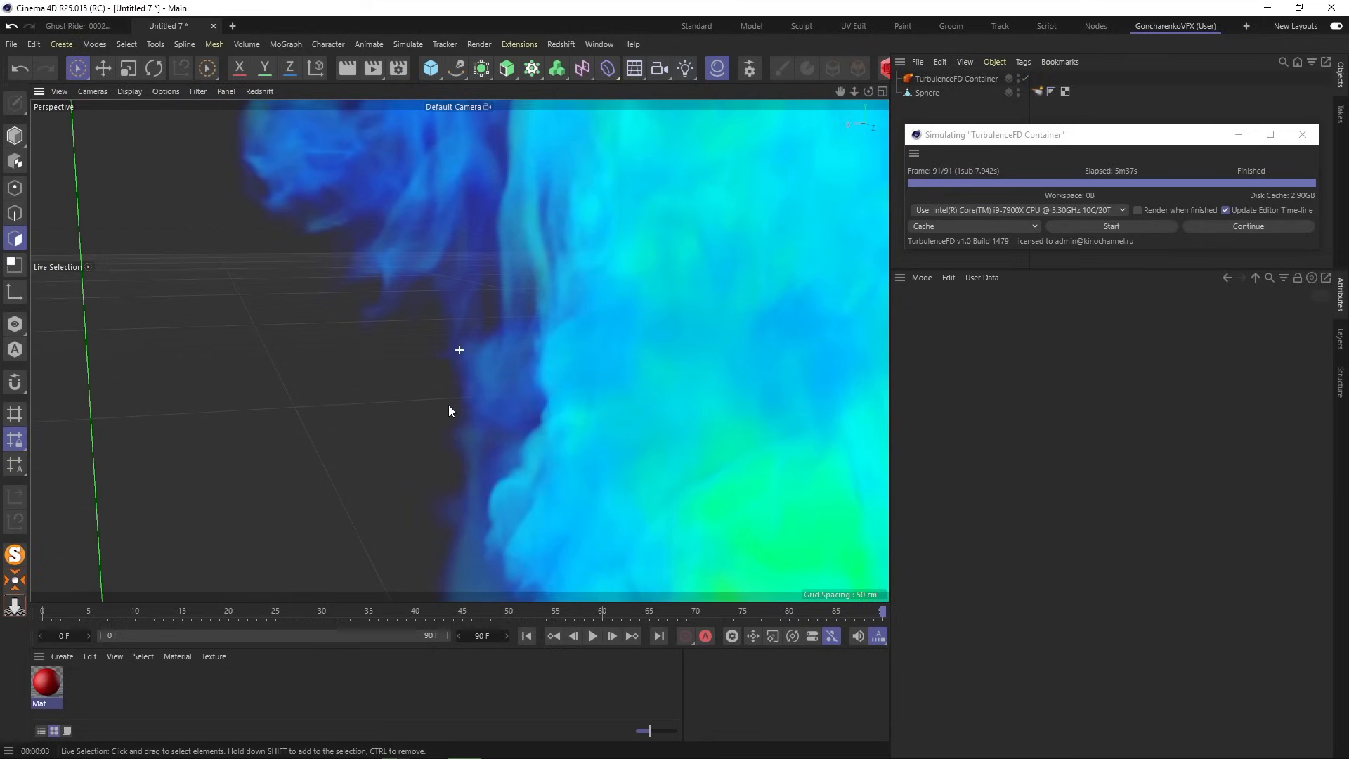
pyautogui.click(349, 71)
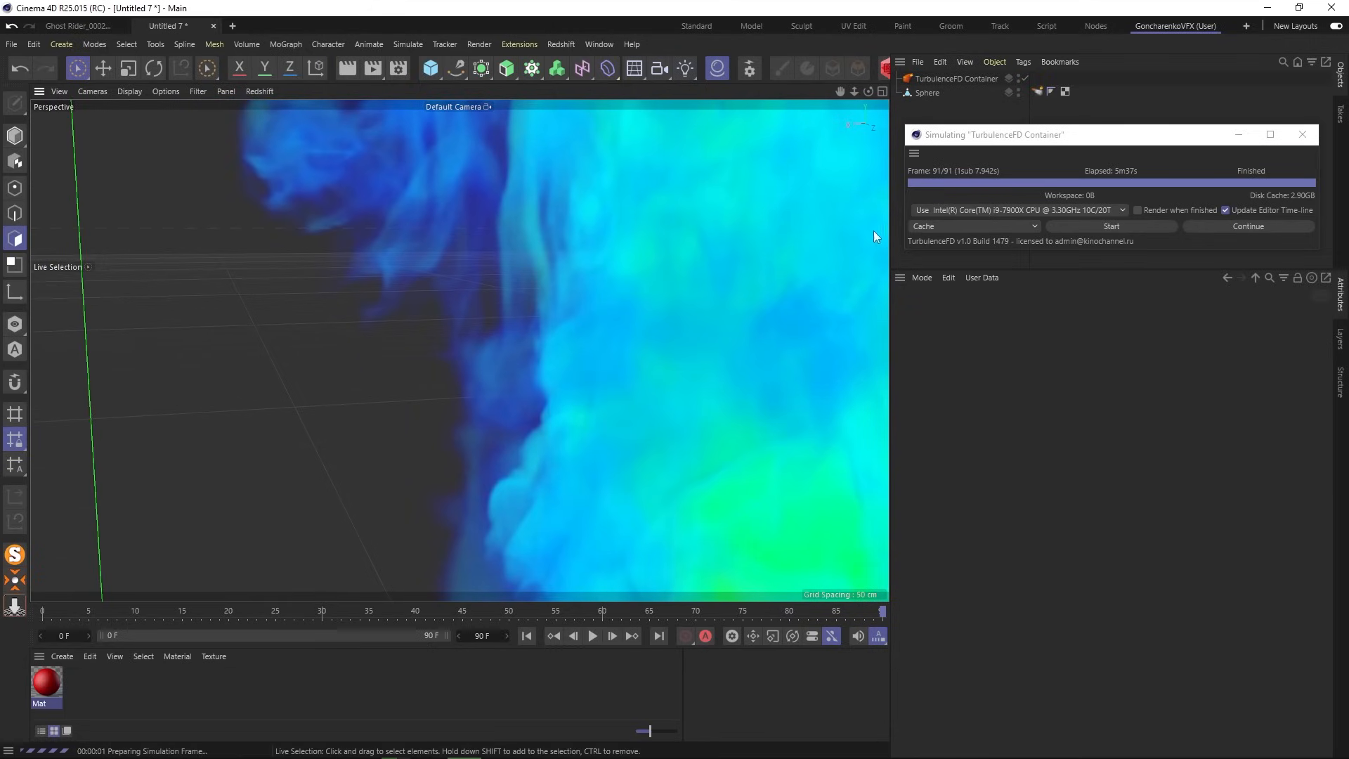
pyautogui.hotkey('ctrl', 'r')
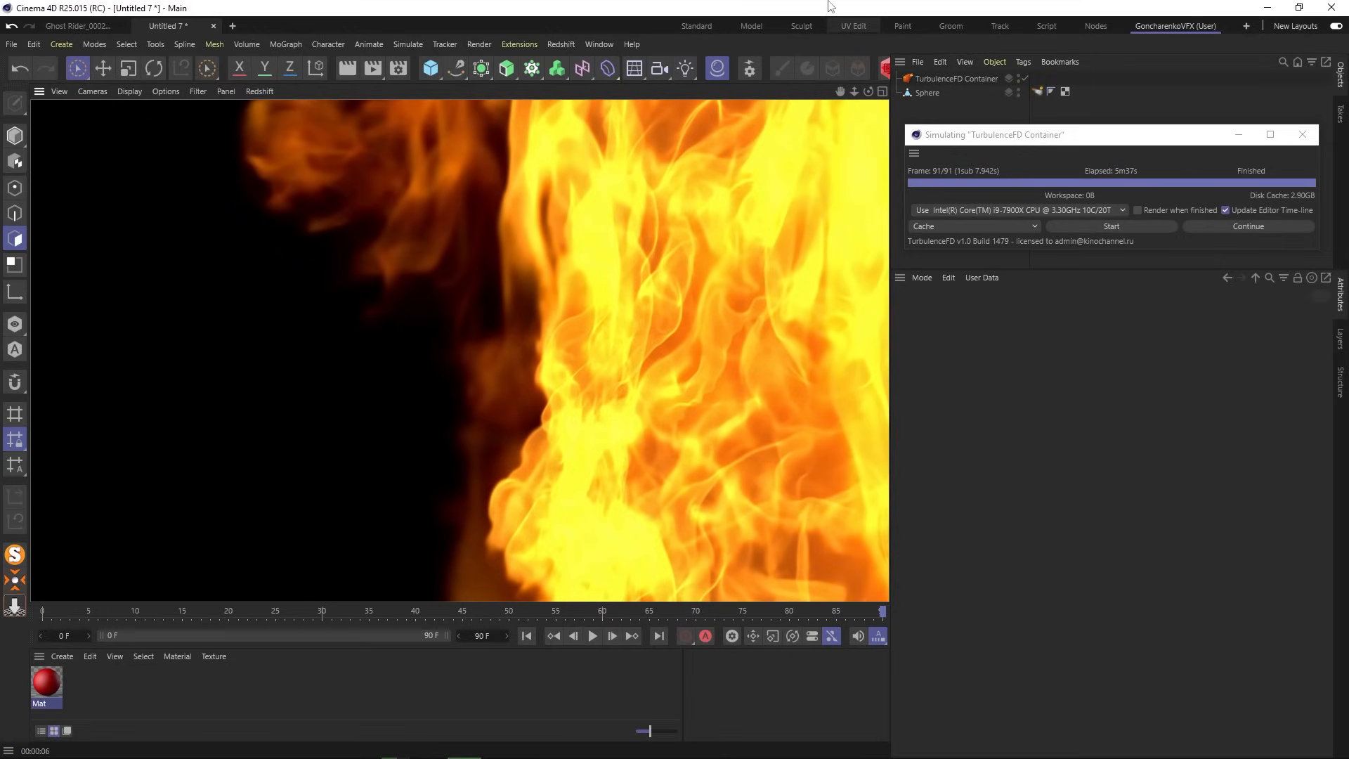
# - Zoom back out to show the whole plume rising inside its container
pyautogui.click(930, 108)
pyautogui.scroll(-6, 701, 288)
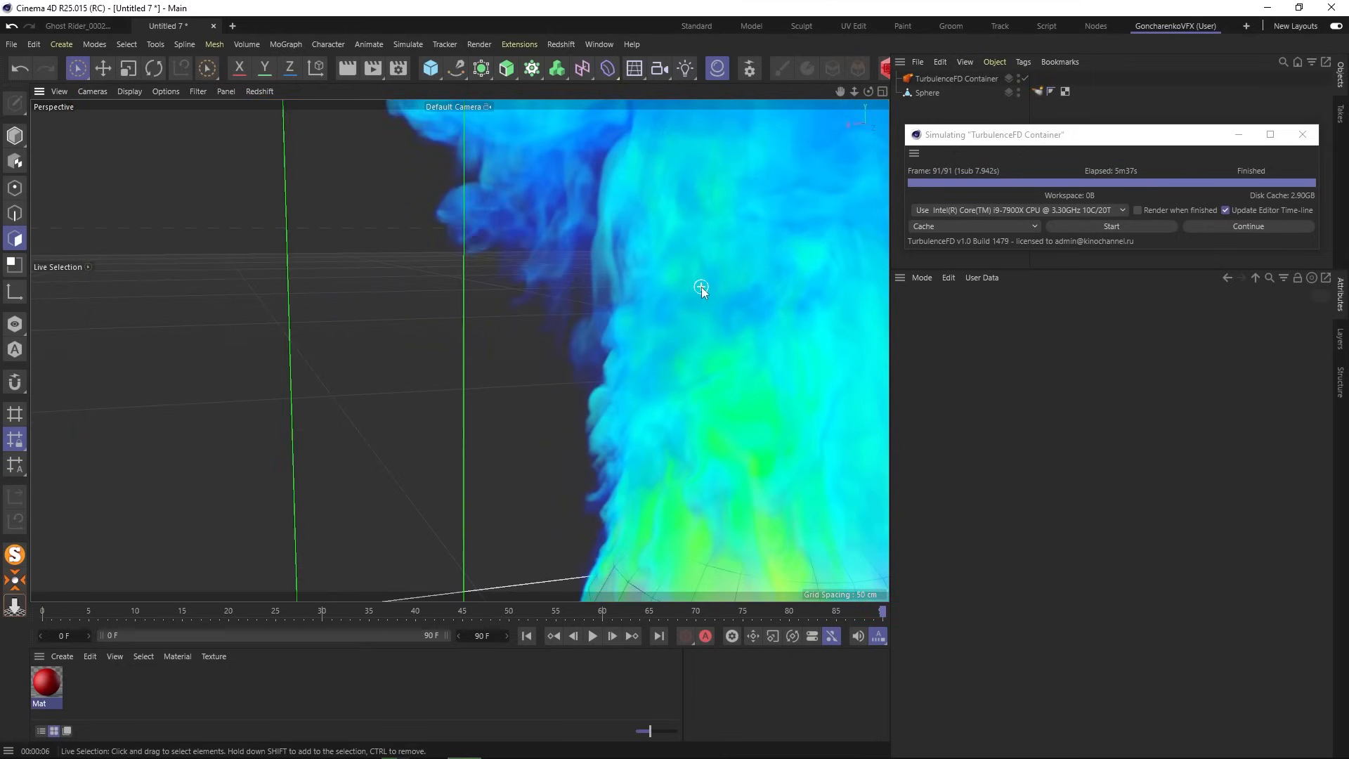
pyautogui.scroll(-8, 691, 319)
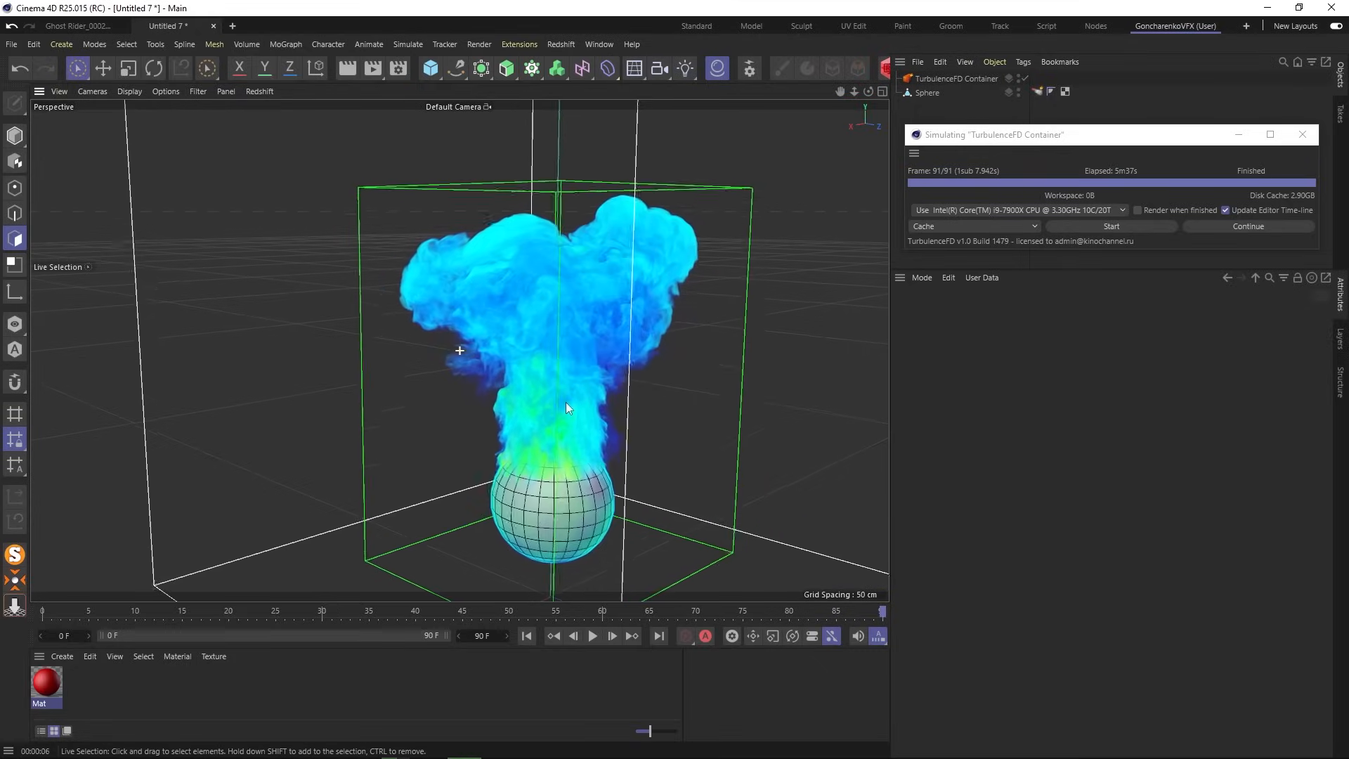
pyautogui.keyDown('alt'); pyautogui.moveTo(551, 408); pyautogui.dragTo(569, 404); pyautogui.keyUp('alt')
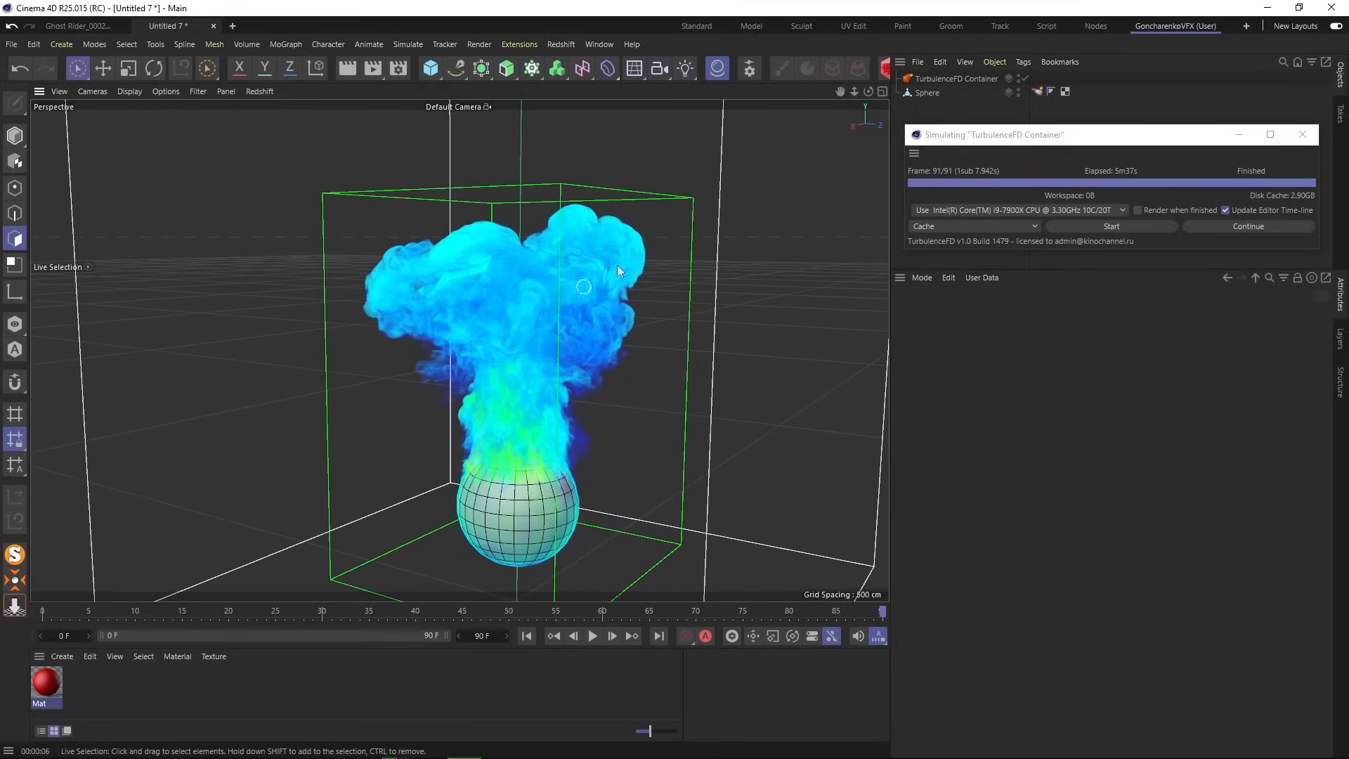
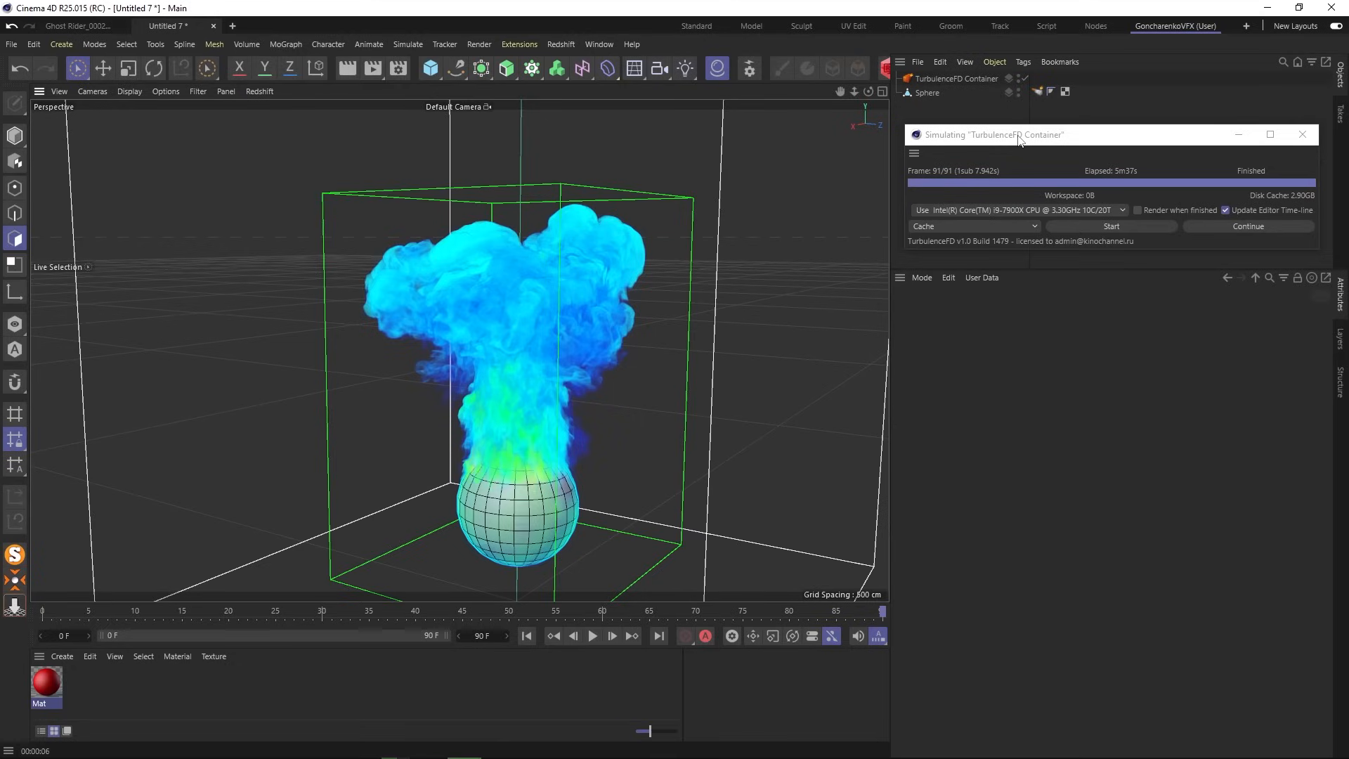
# - Group the TurbulenceFD Container and Sphere into a null named 'Fire'
pyautogui.click(1302, 135)
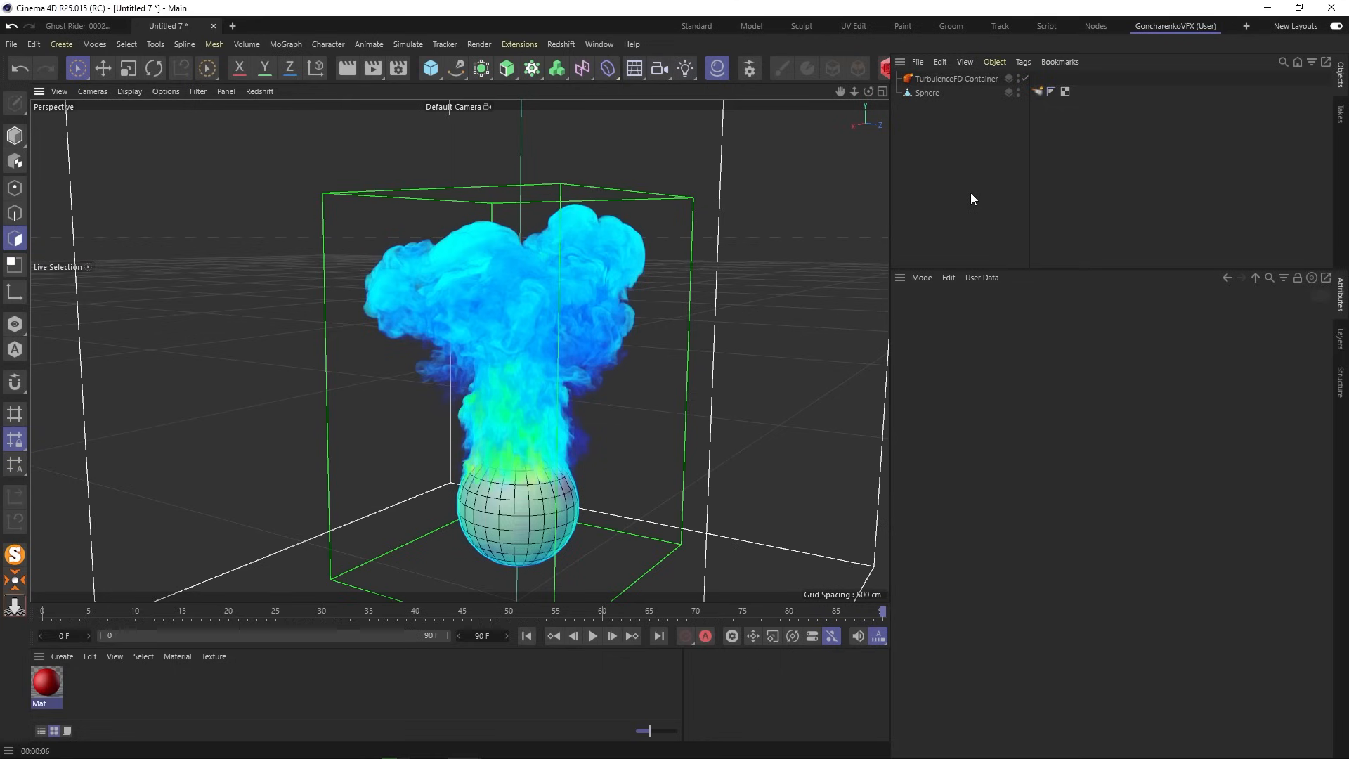
pyautogui.click(929, 78)
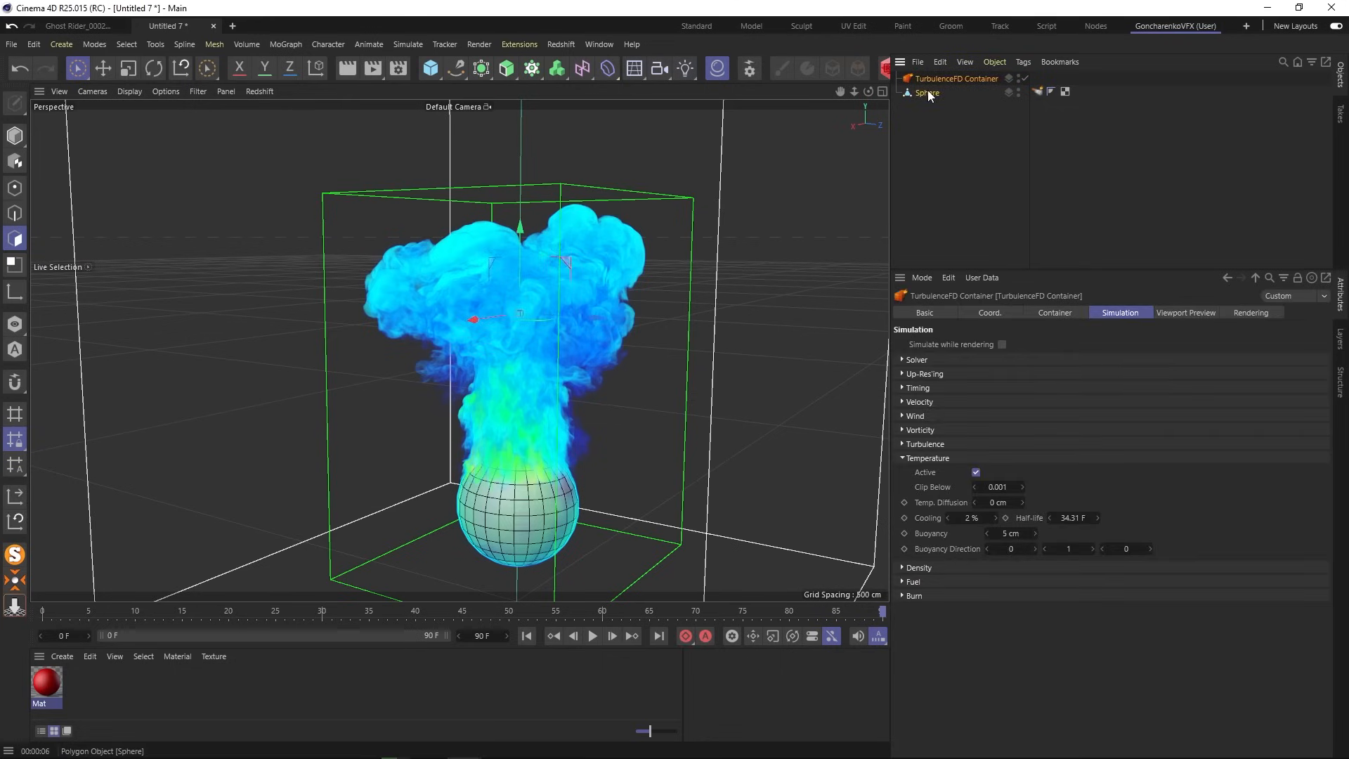
pyautogui.keyDown('ctrl'); pyautogui.click(928, 93); pyautogui.keyUp('ctrl')
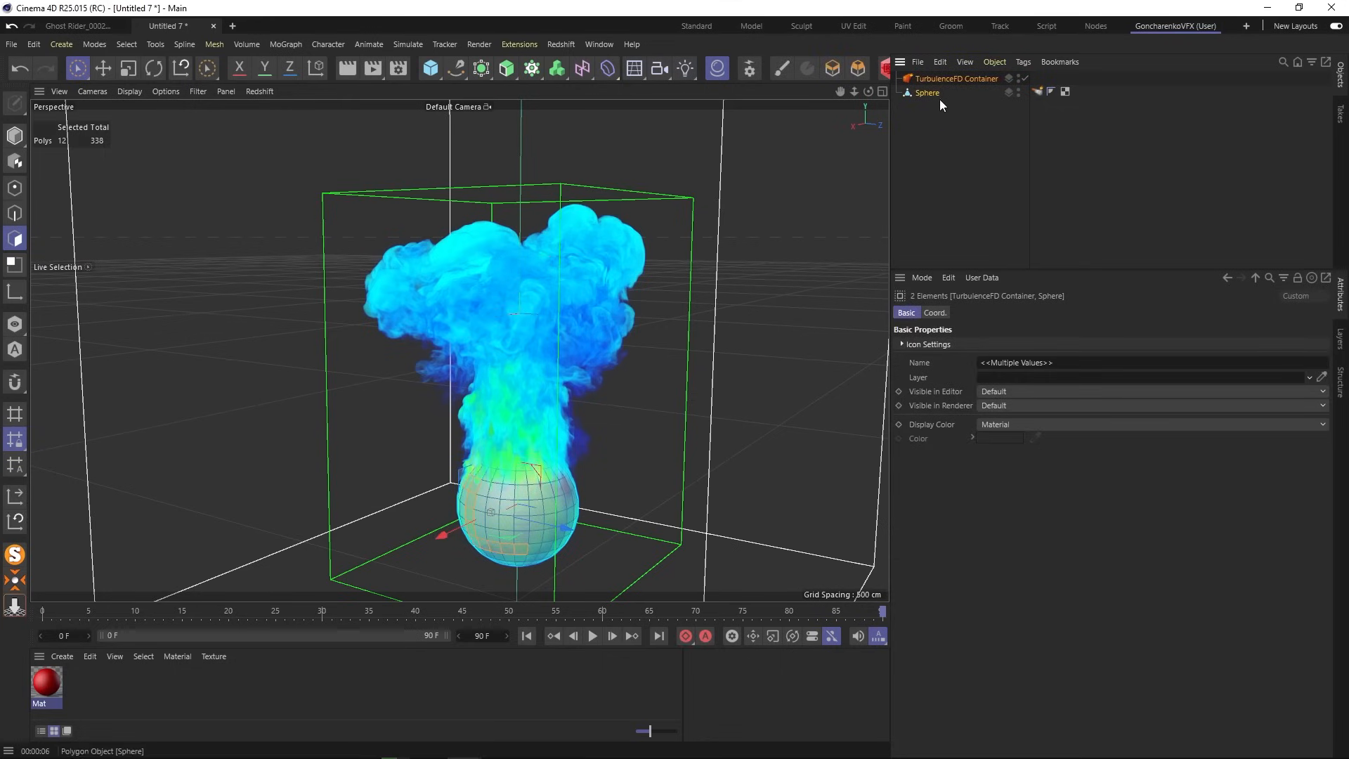
pyautogui.click(991, 64)
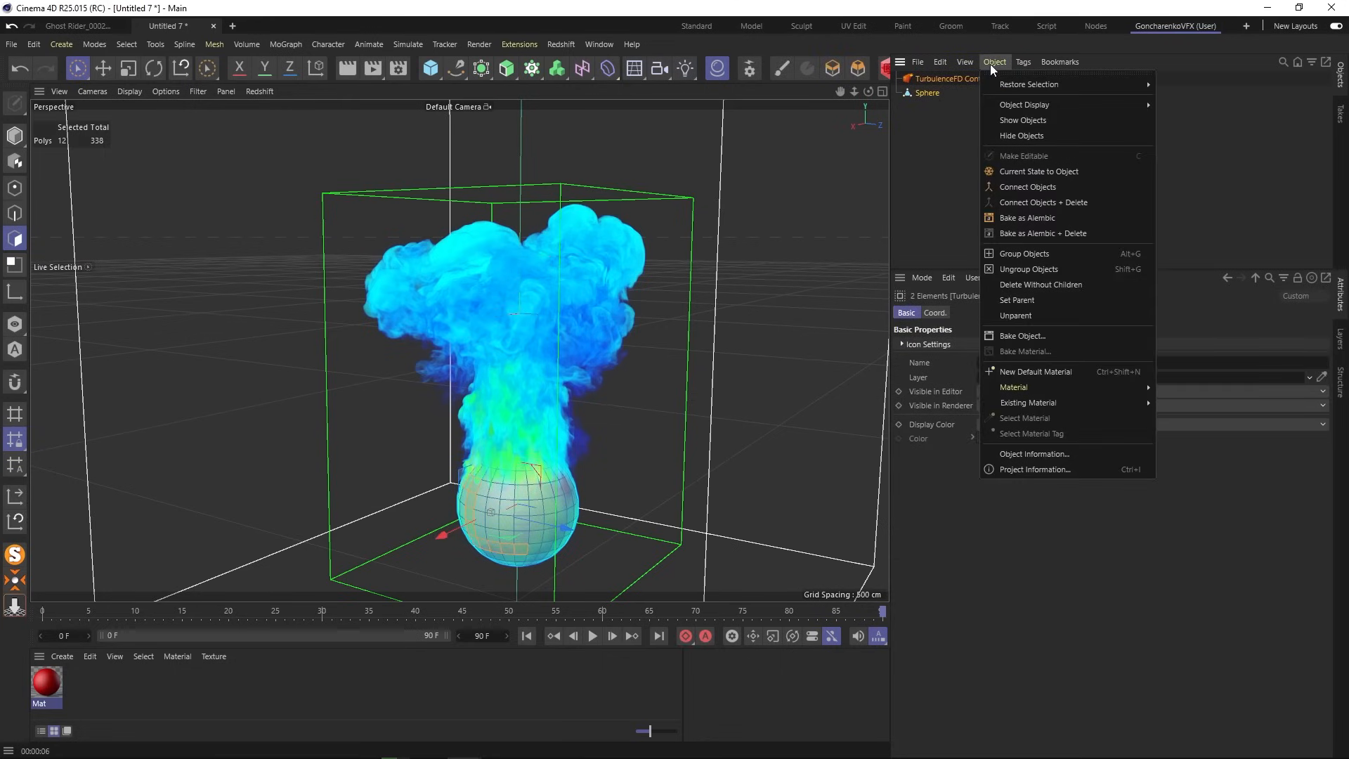
pyautogui.click(1018, 253)
pyautogui.doubleClick(923, 80)
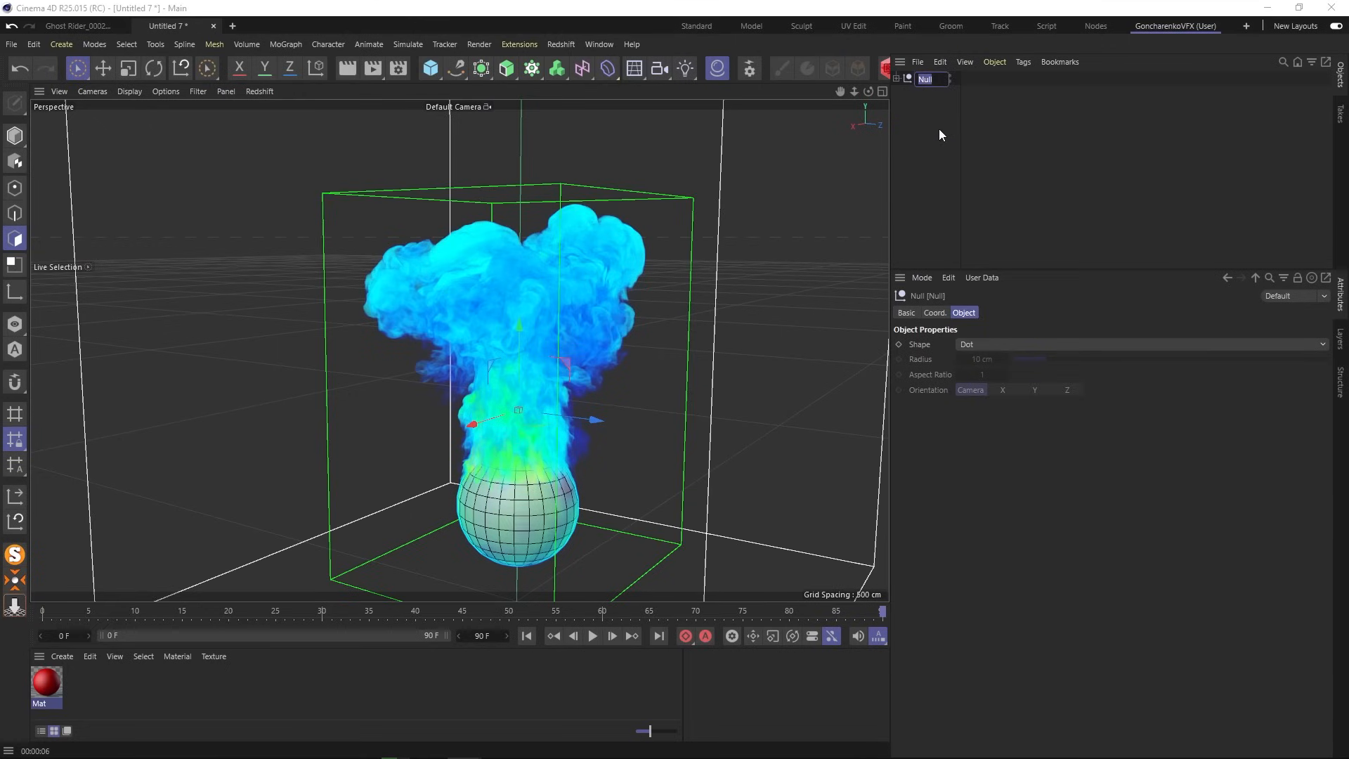
pyautogui.write('Fire')
pyautogui.press('Return')
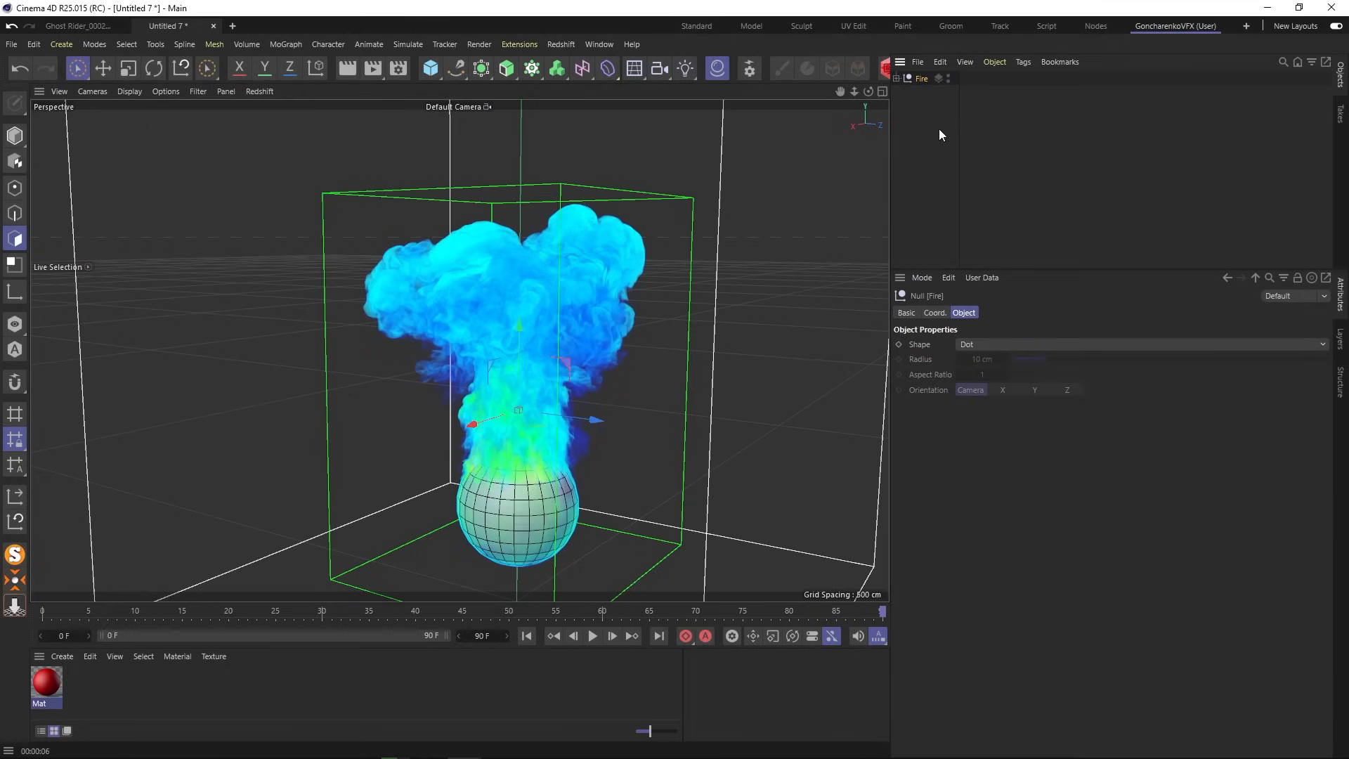
# - Cut the Fire group and paste it into the Ghost Rider_0002.c4d scene, selecting its TurbulenceFD Container
pyautogui.press('Delete')
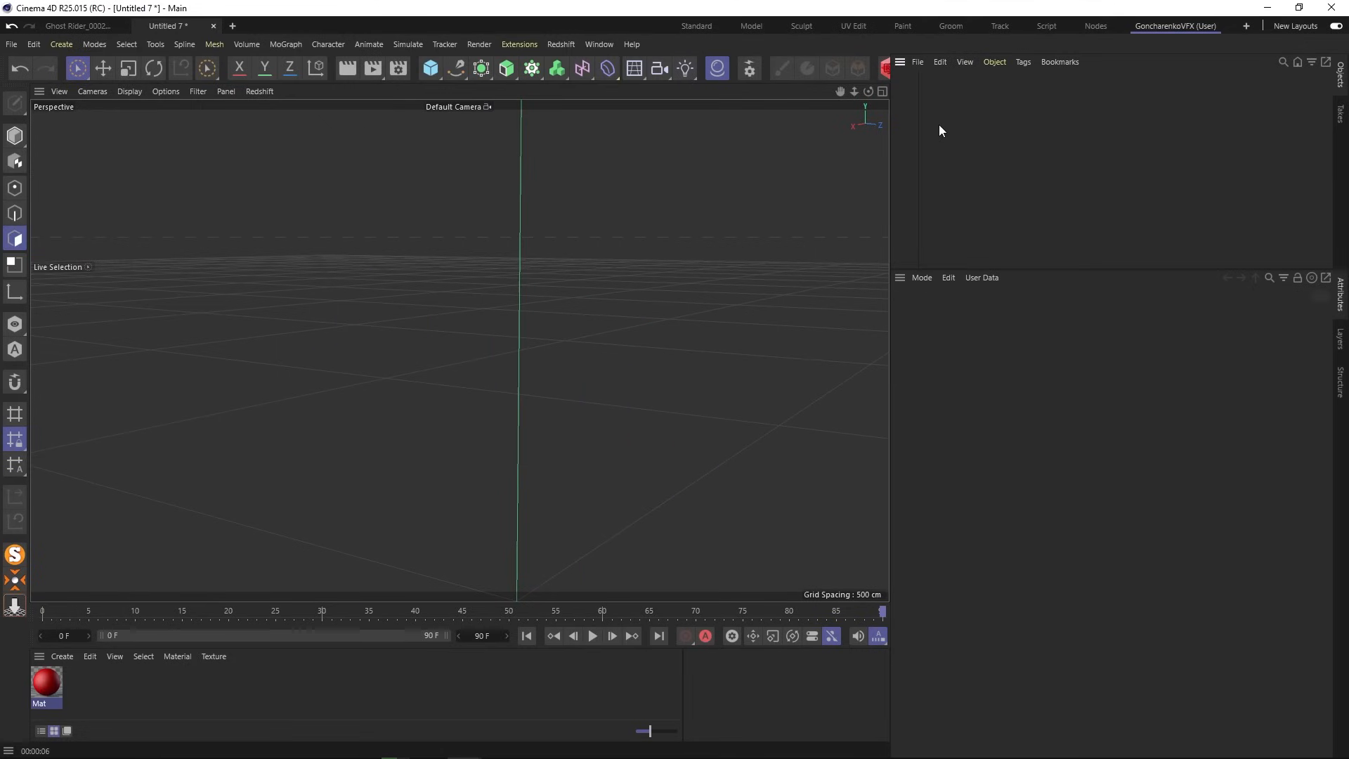
pyautogui.click(79, 26)
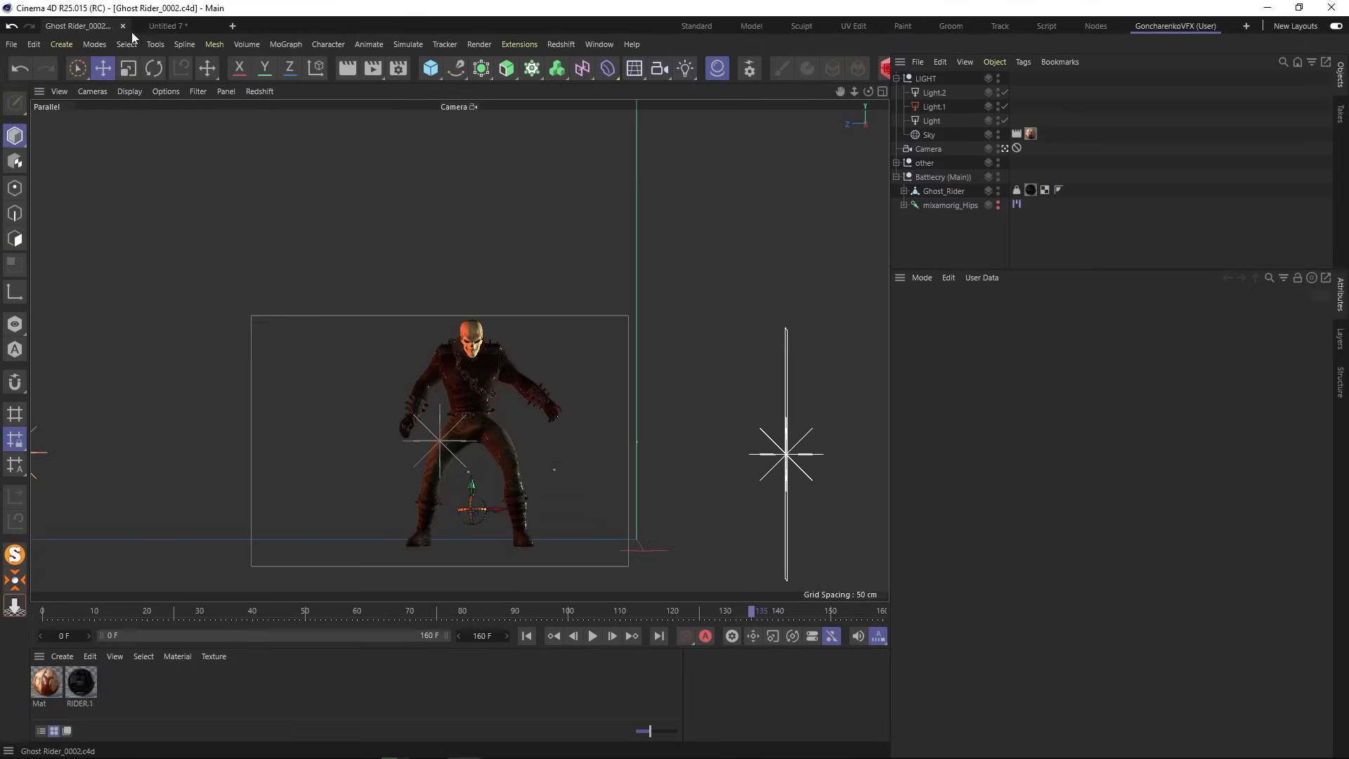
pyautogui.hotkey('ctrl', 'v')
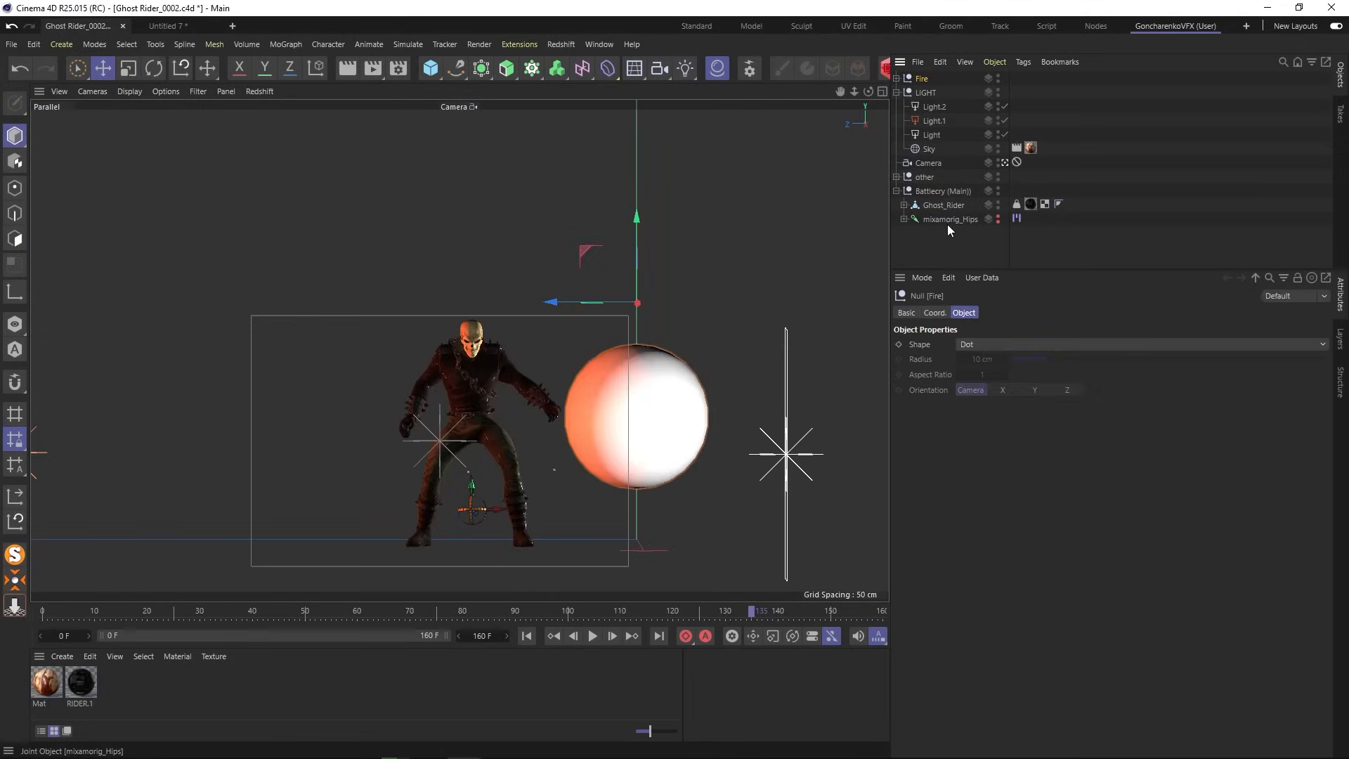
pyautogui.click(896, 79)
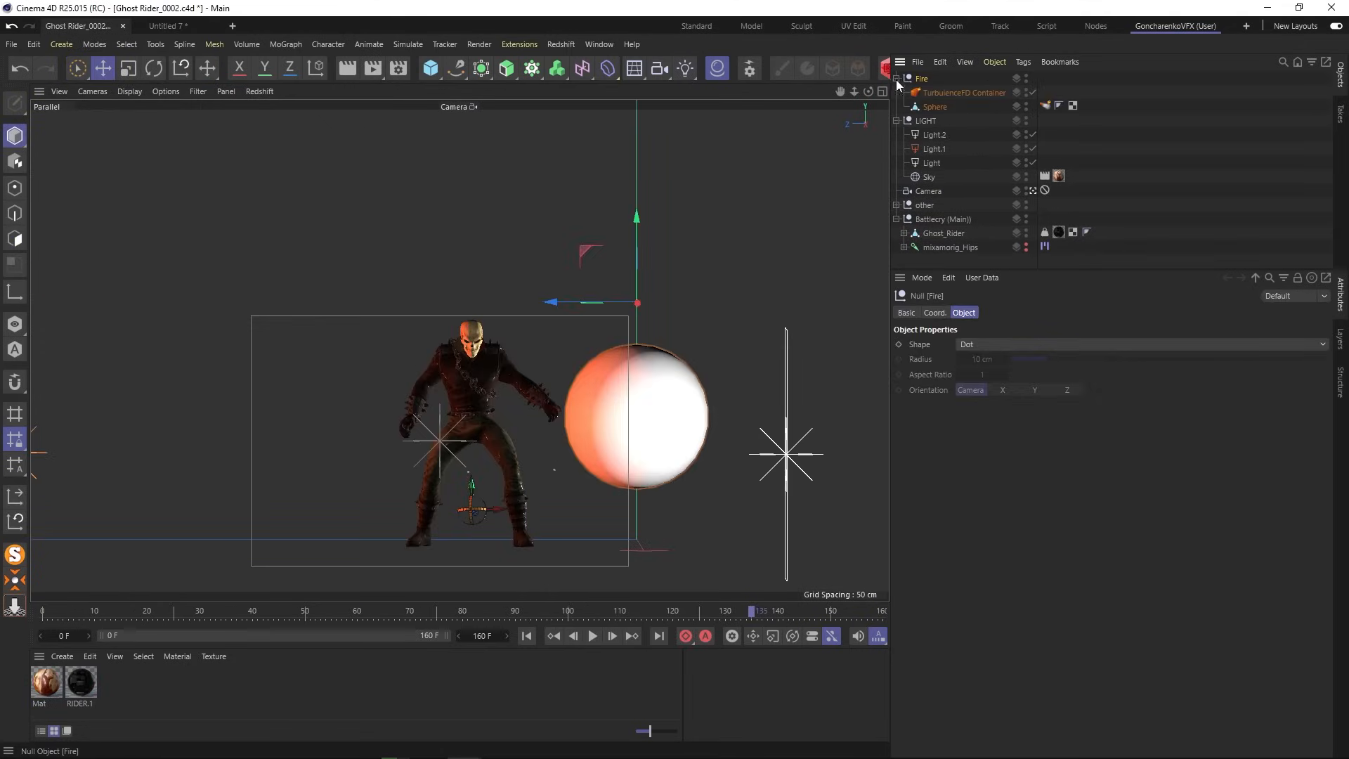
pyautogui.click(976, 93)
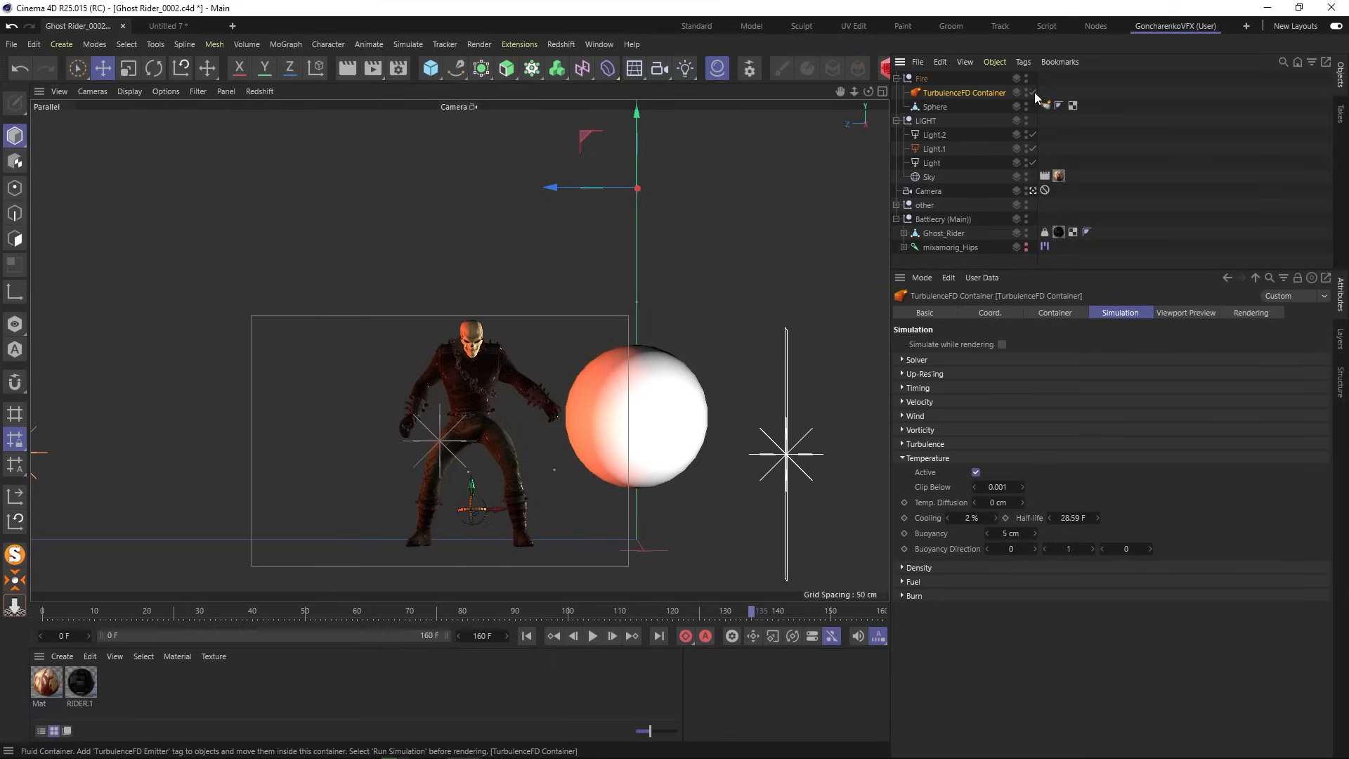
# - Add the TurbulenceFD Renderer effect in Render Settings
pyautogui.click(399, 68)
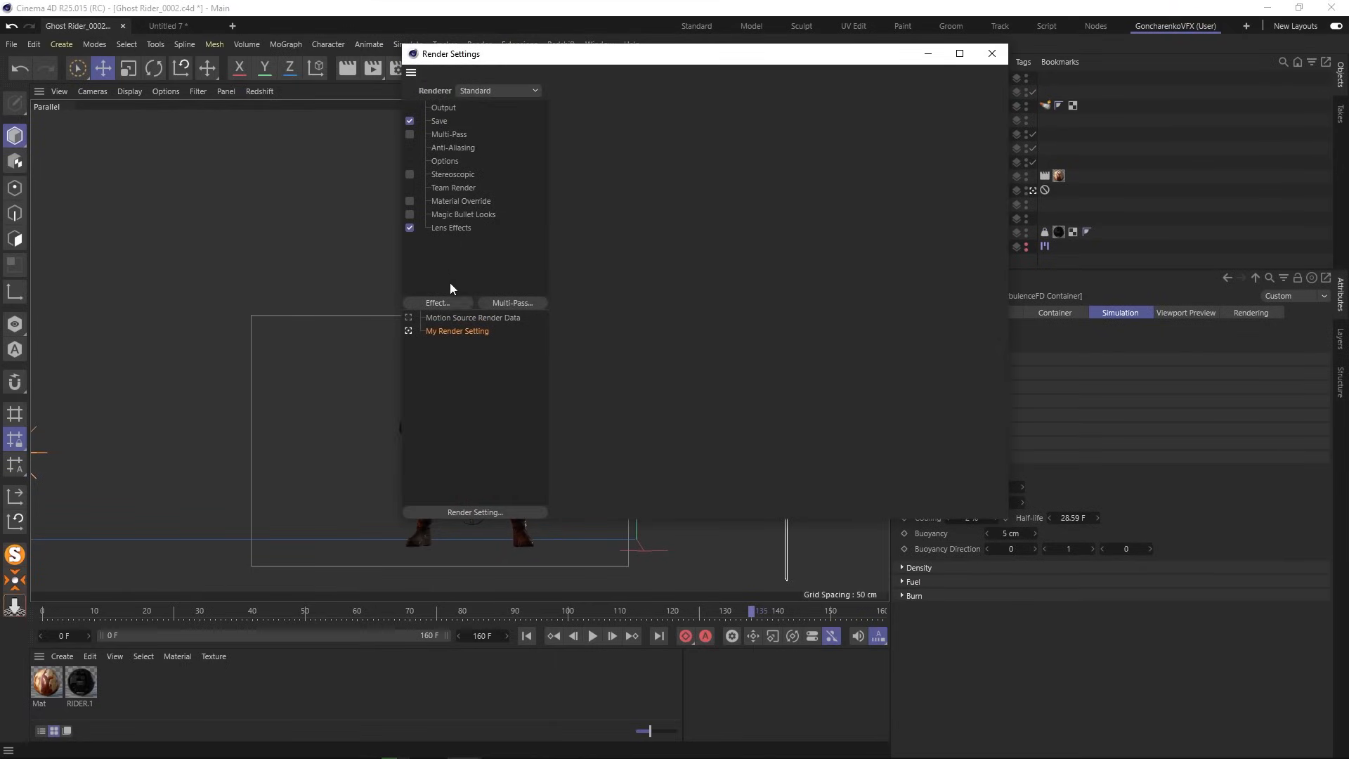
pyautogui.click(449, 304)
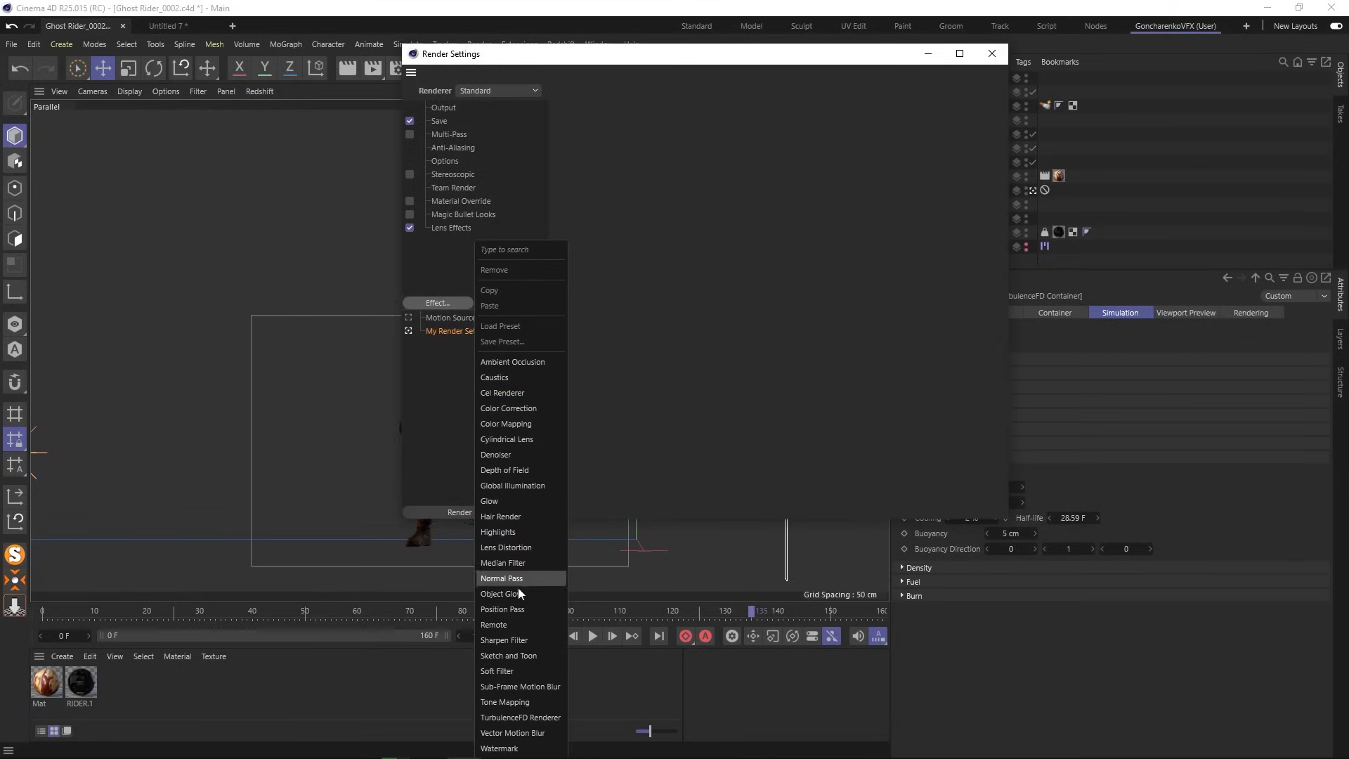
pyautogui.click(506, 719)
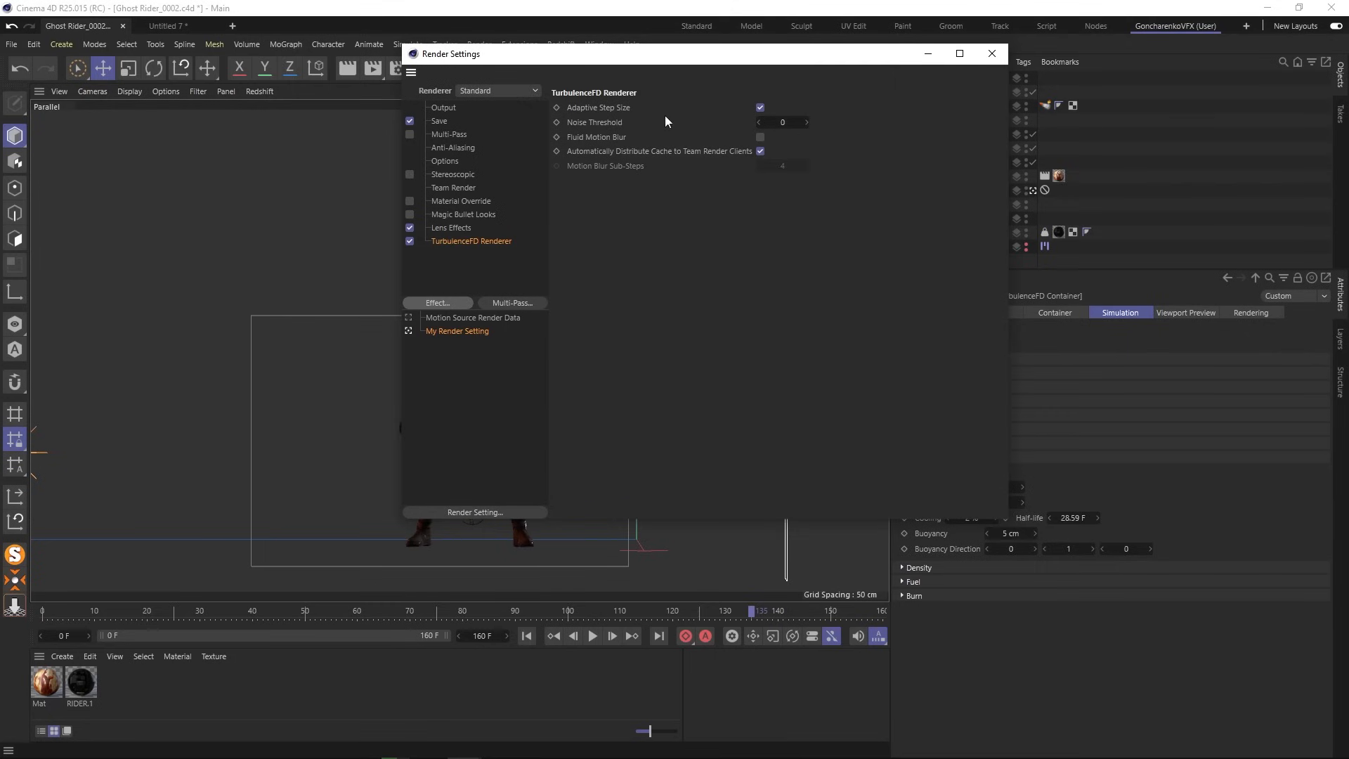
pyautogui.click(991, 53)
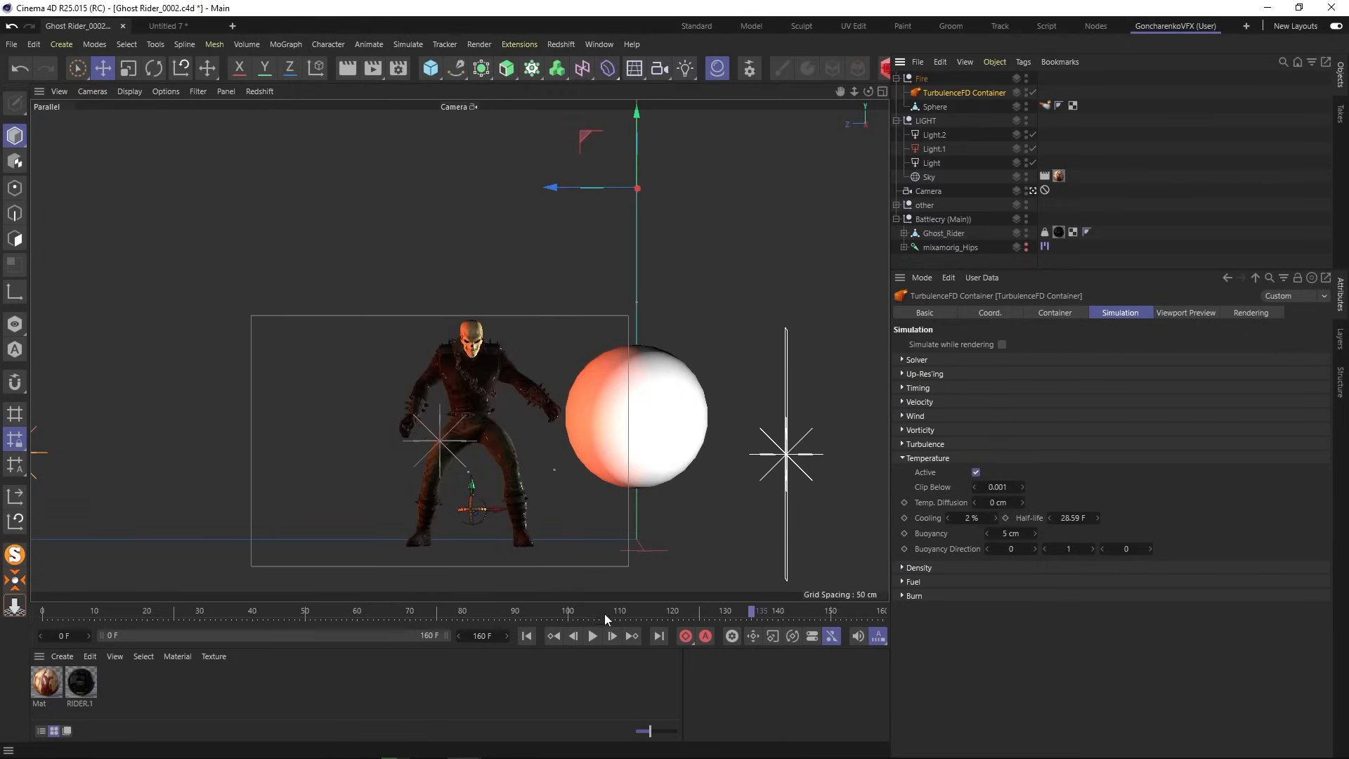
# - Tear off the Extensions > TurbulenceFD menu and dock it as a palette above the viewport
pyautogui.moveTo(604, 613); pyautogui.dragTo(285, 611)
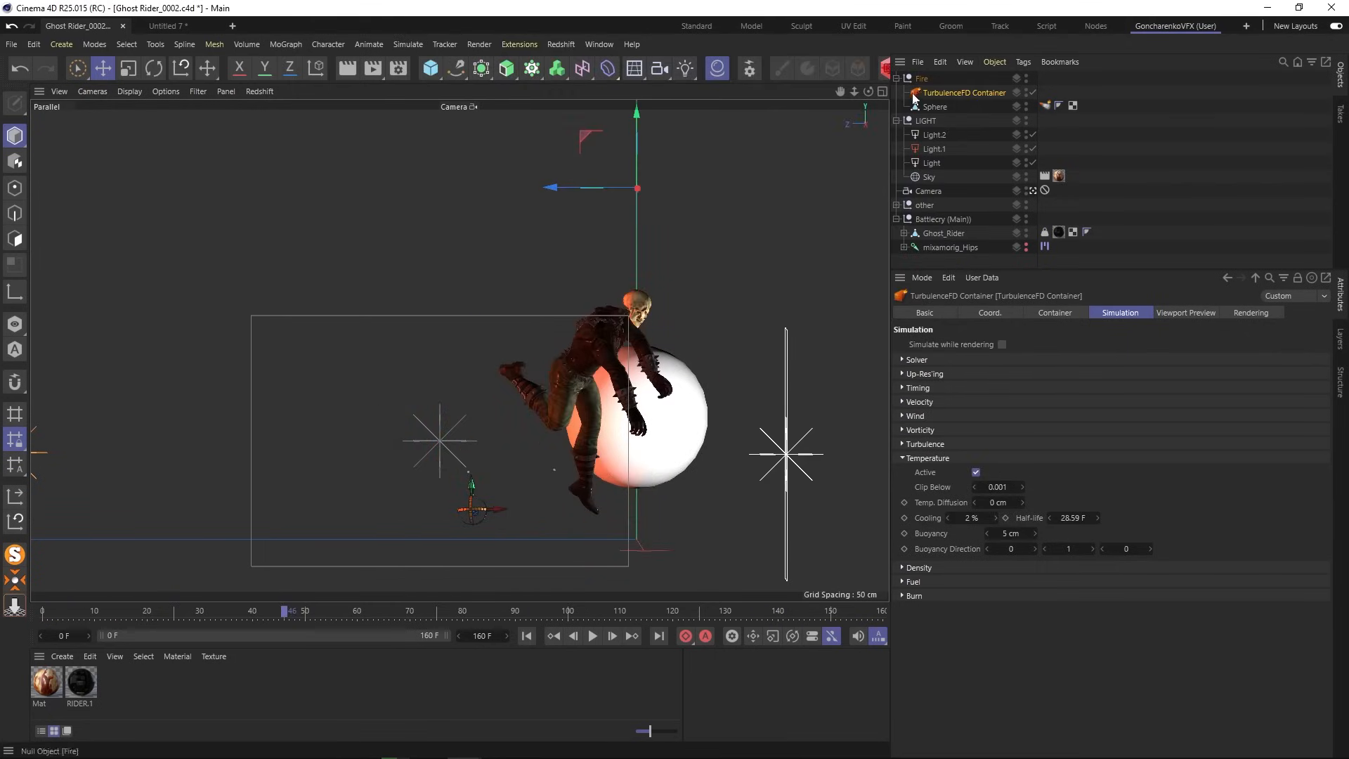
pyautogui.click(593, 45)
pyautogui.moveTo(564, 44)
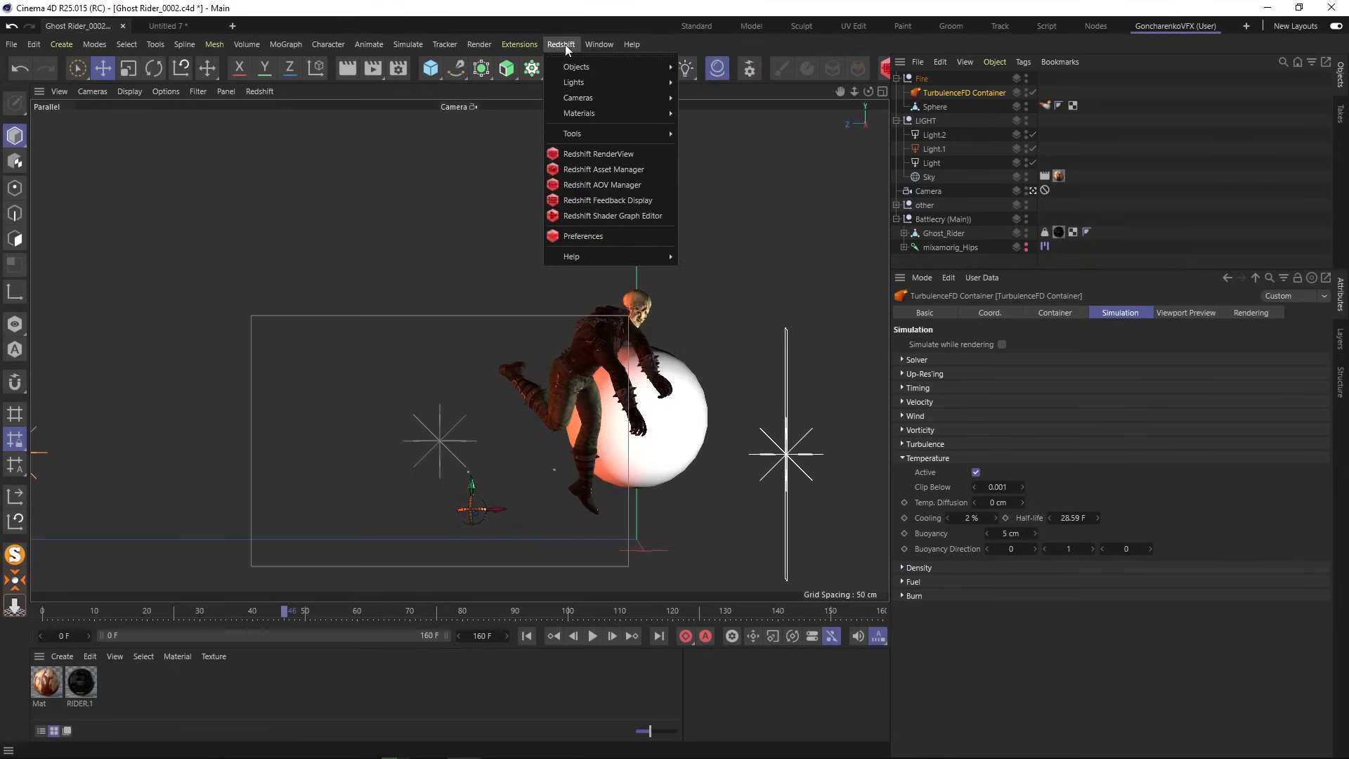
pyautogui.moveTo(520, 45)
pyautogui.moveTo(557, 313)
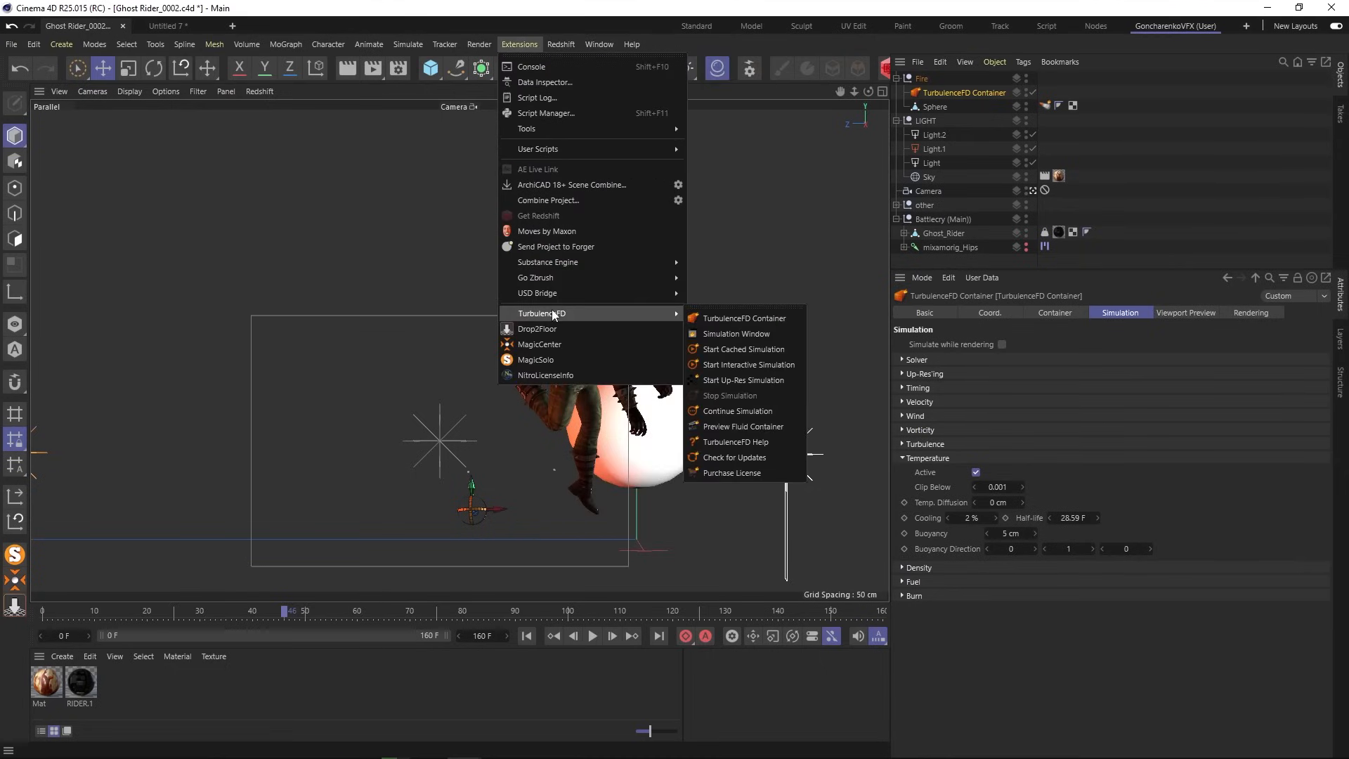
pyautogui.click(713, 309)
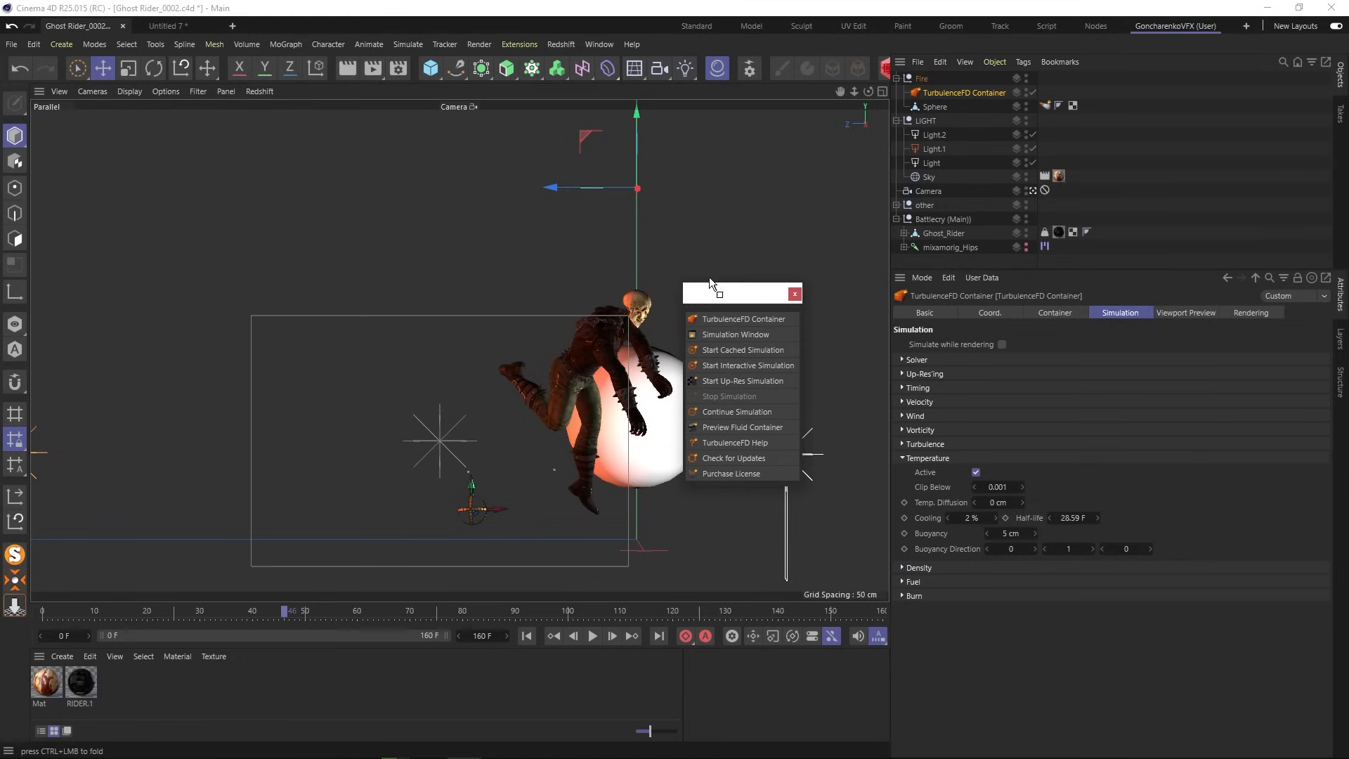
pyautogui.moveTo(710, 278); pyautogui.dragTo(251, 80)
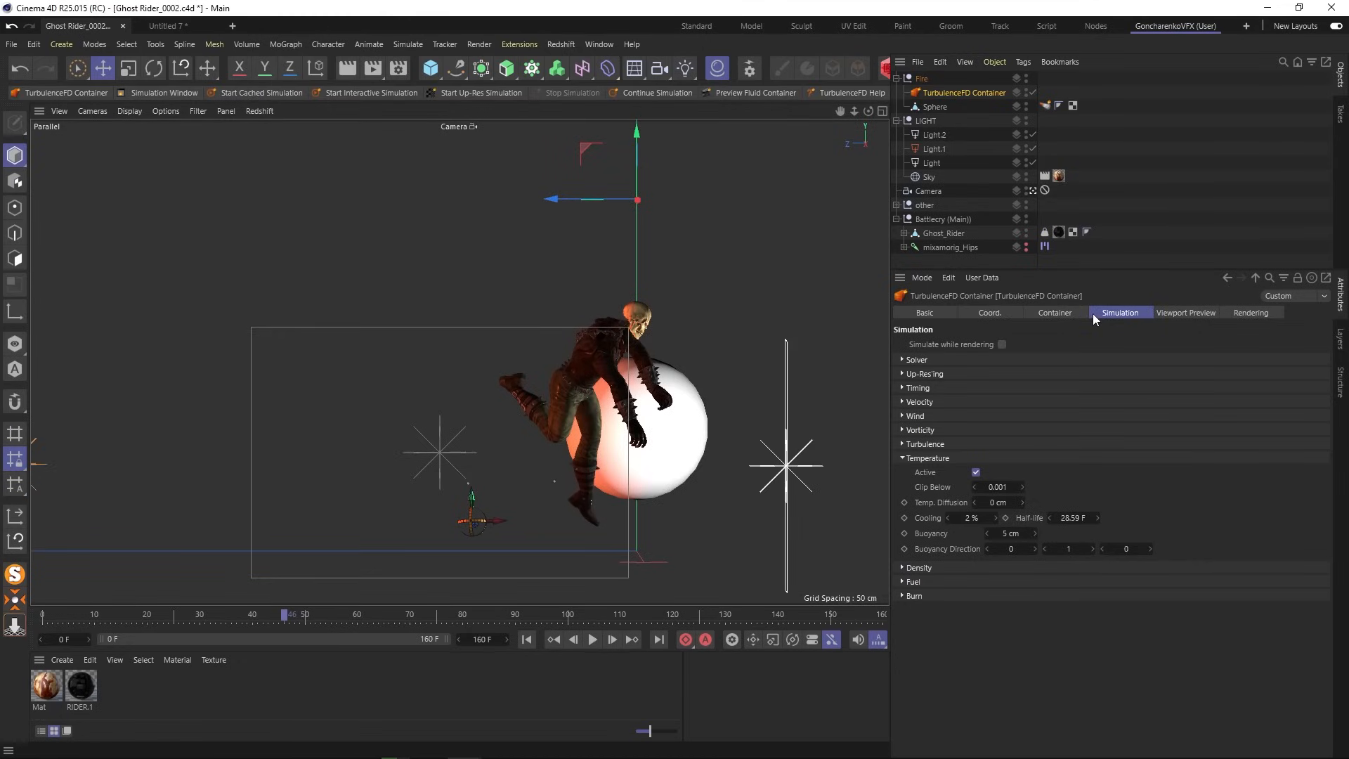
# - Rewind to frame 0, hide the Ghost Rider character, and select the TurbulenceFD Container
pyautogui.click(897, 78)
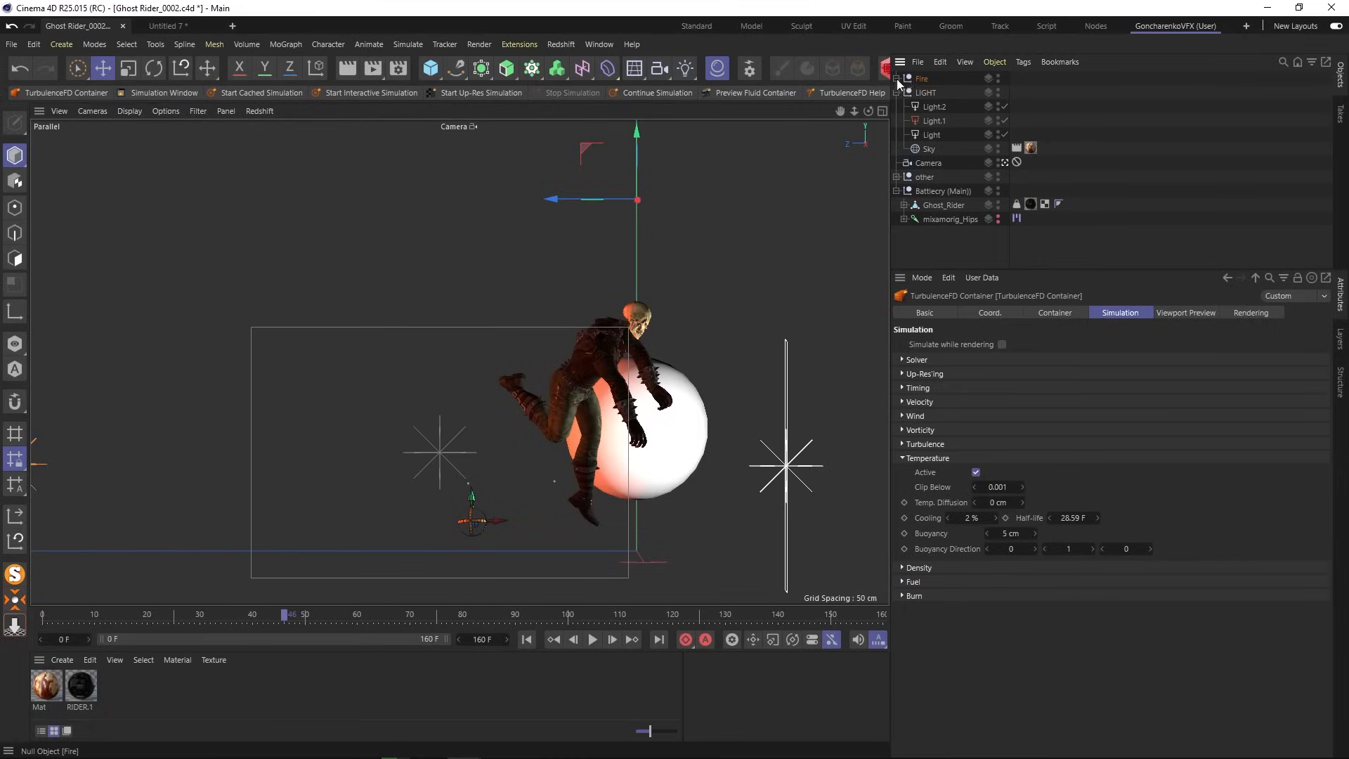
pyautogui.click(611, 586)
pyautogui.click(525, 638)
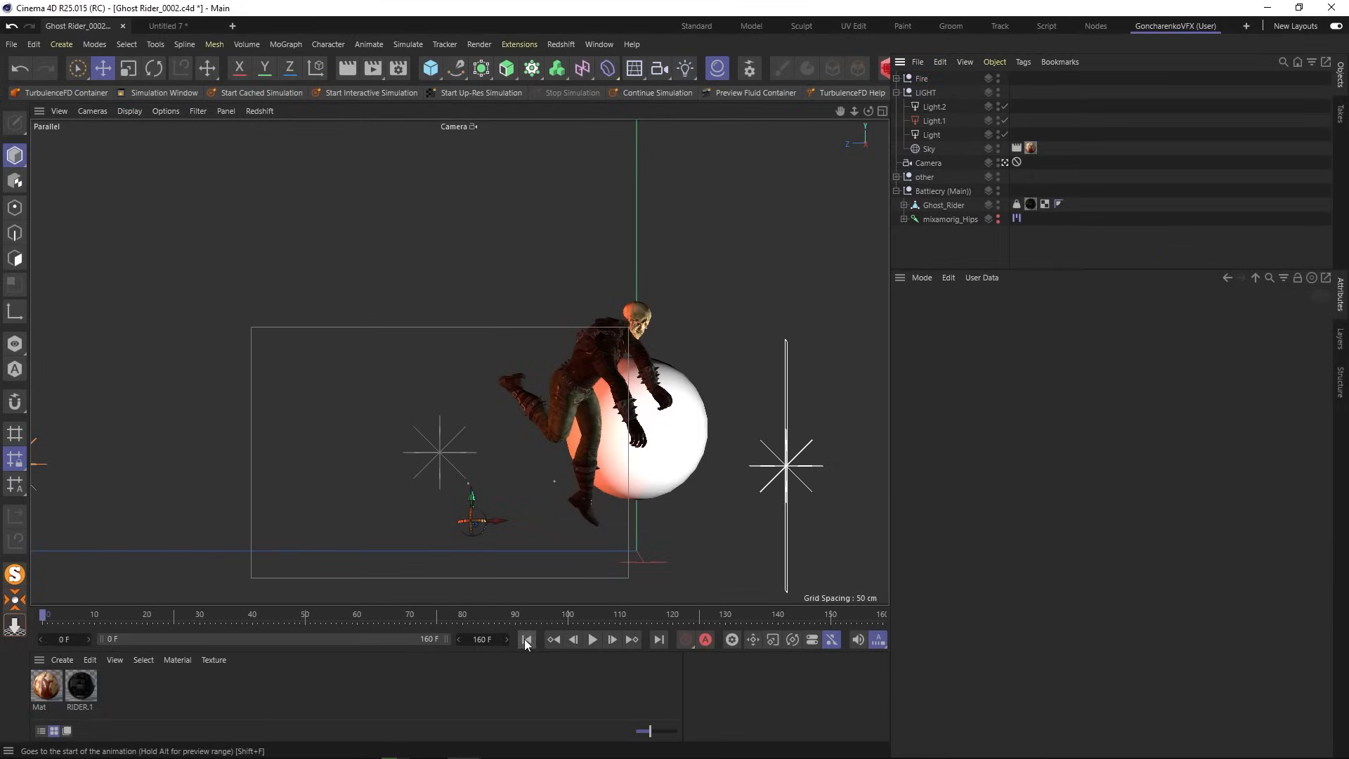
pyautogui.click(997, 191)
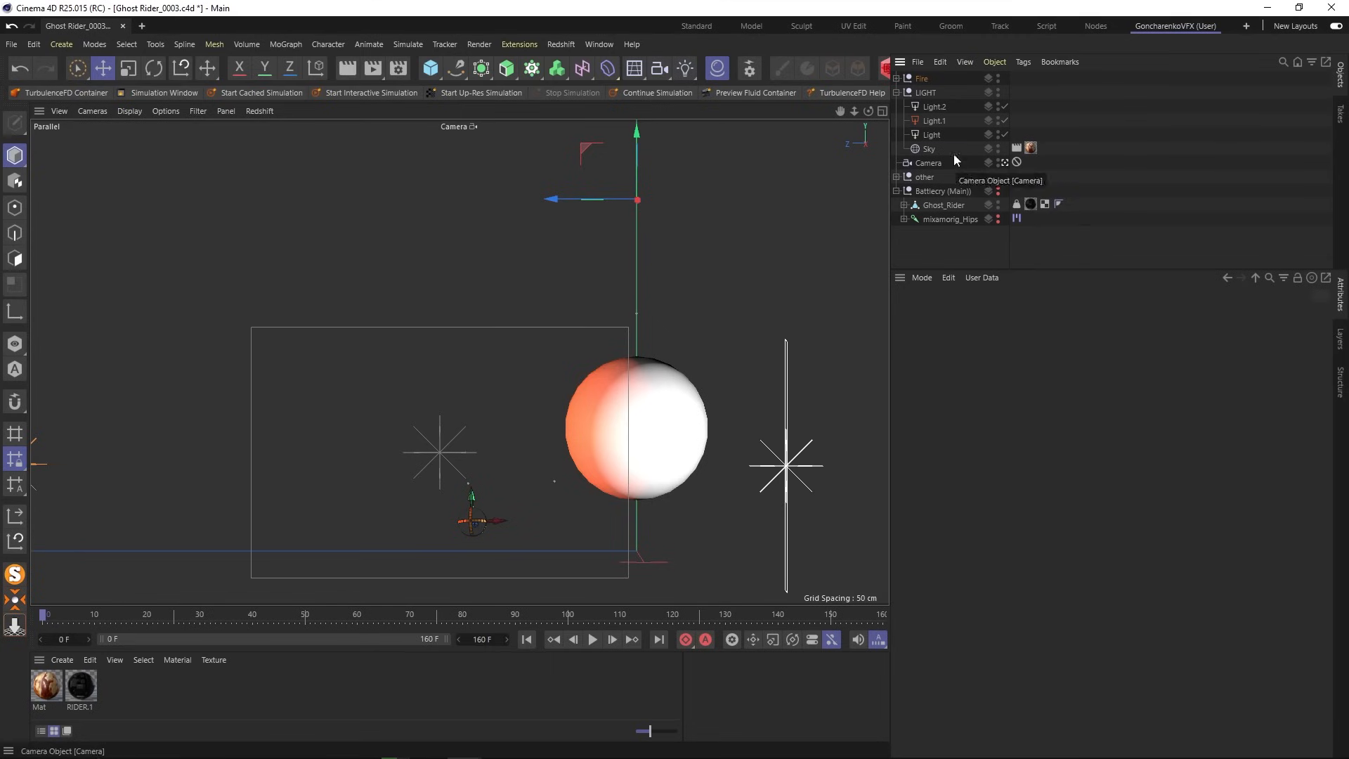
pyautogui.click(896, 78)
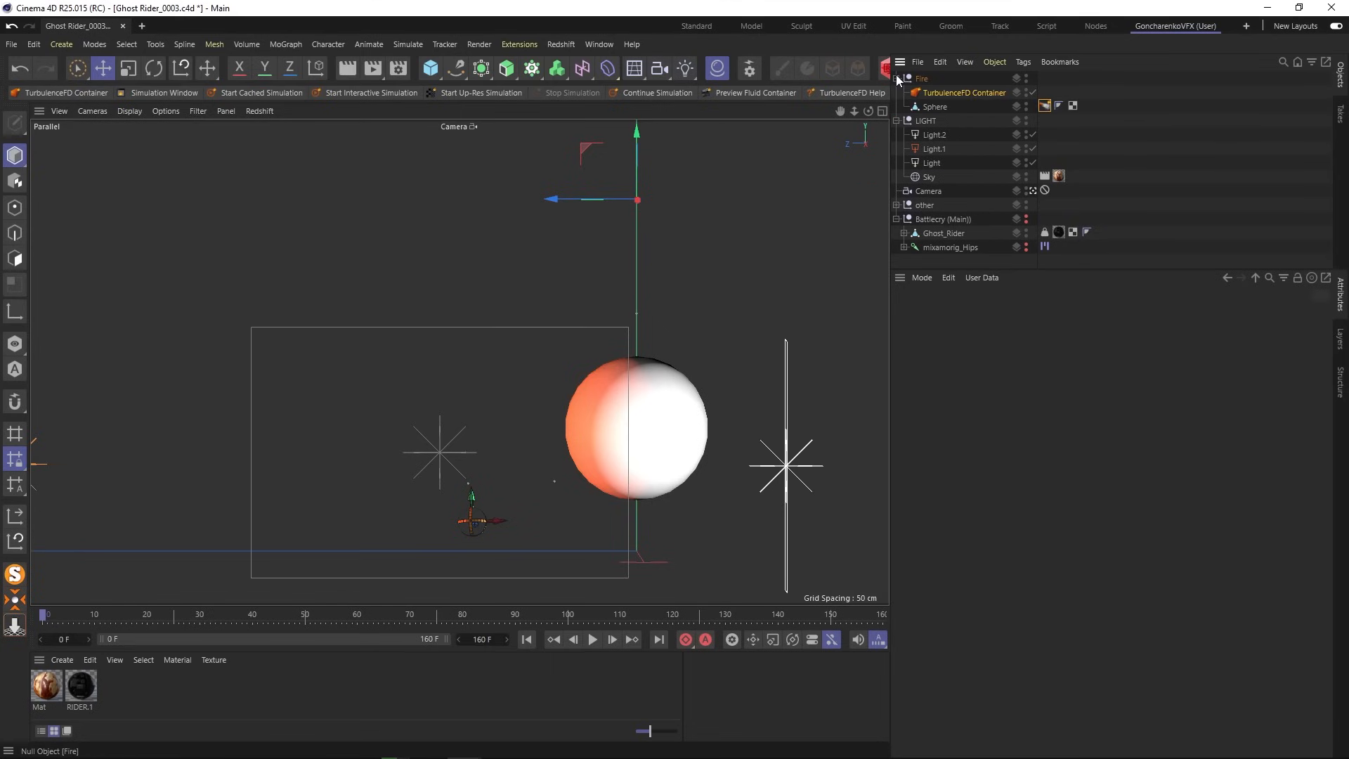
pyautogui.click(964, 93)
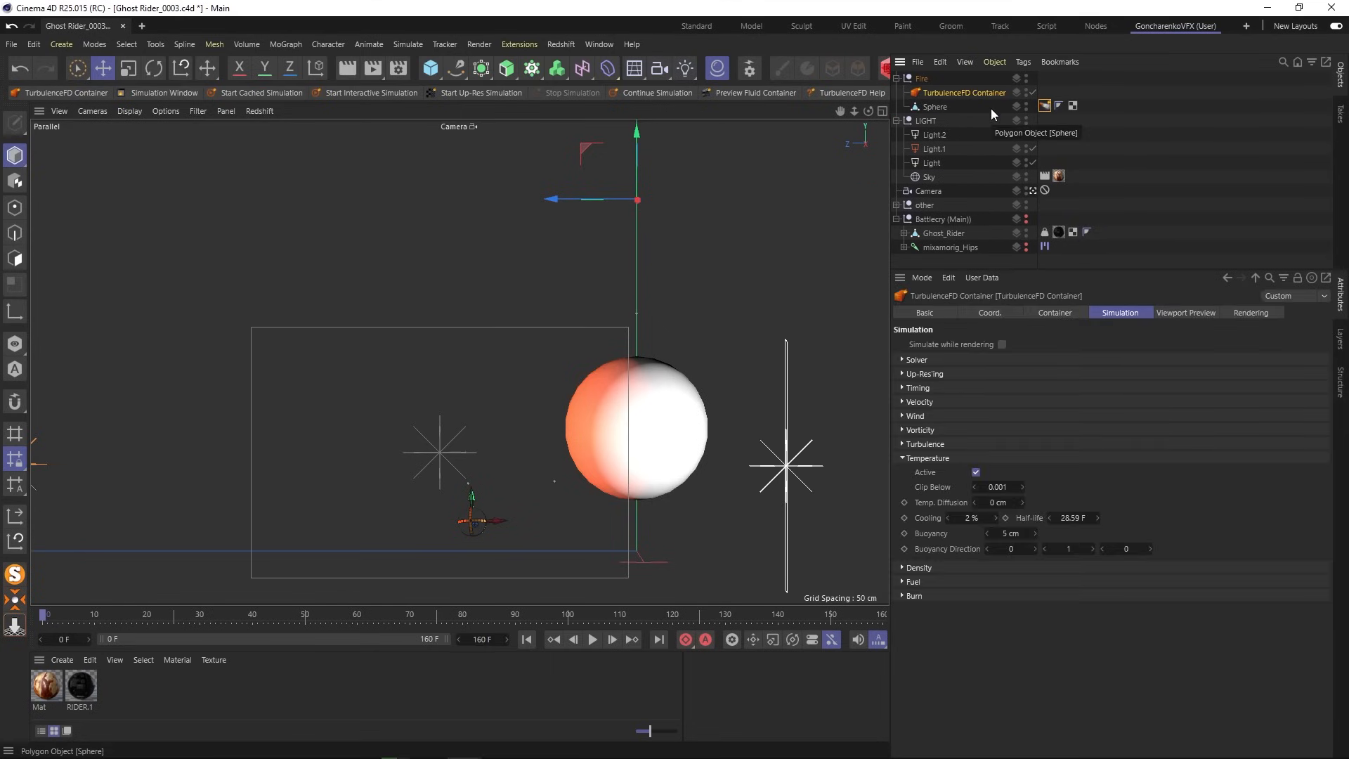
# - Frame the sphere and fire container in the default perspective view and scrub the timeline
pyautogui.click(1032, 191)
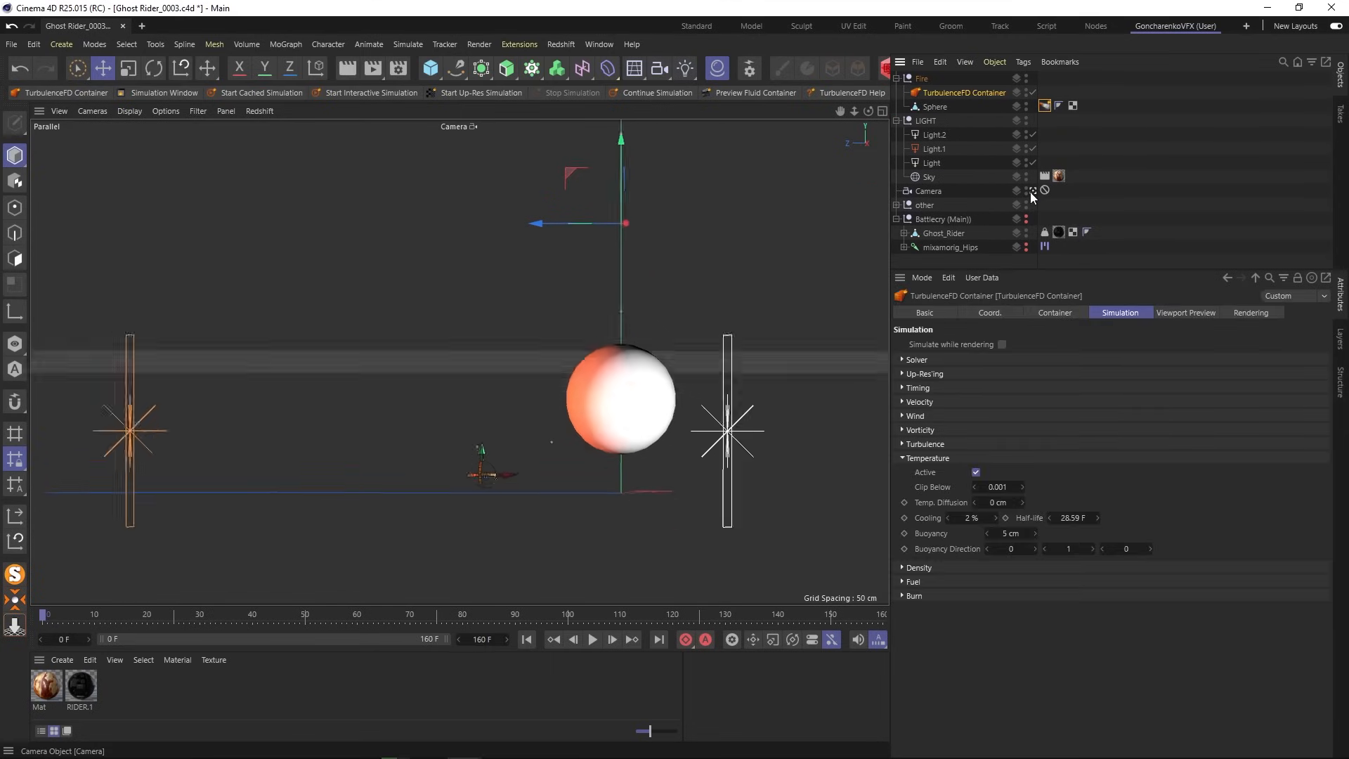
pyautogui.click(1032, 191)
pyautogui.scroll(4, 667, 323)
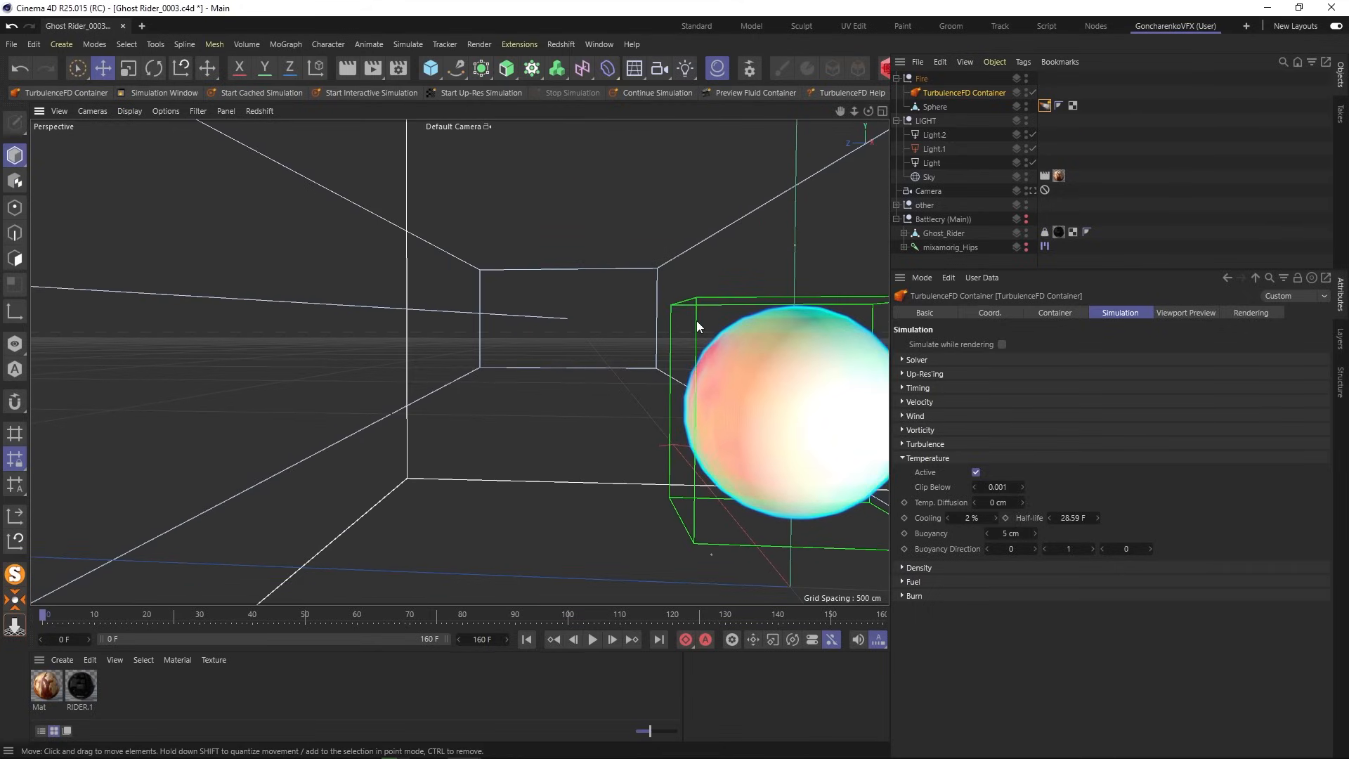
pyautogui.keyDown('alt'); pyautogui.moveTo(697, 320); pyautogui.dragTo(330, 314, button='middle'); pyautogui.keyUp('alt')
pyautogui.keyDown('alt'); pyautogui.moveTo(568, 352); pyautogui.dragTo(327, 340, button='middle'); pyautogui.keyUp('alt')
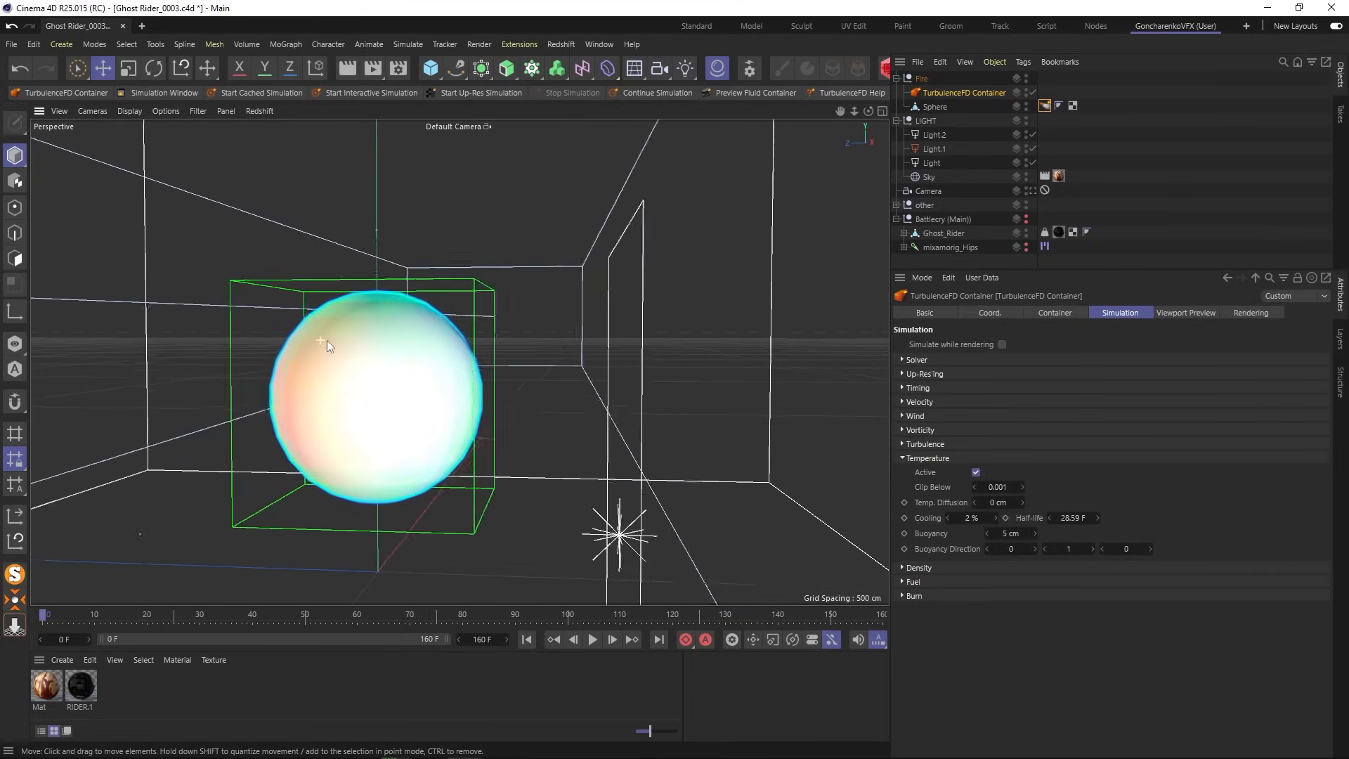
pyautogui.keyDown('alt'); pyautogui.moveTo(326, 340); pyautogui.dragTo(404, 354); pyautogui.keyUp('alt')
pyautogui.keyDown('alt'); pyautogui.moveTo(335, 355); pyautogui.dragTo(499, 348, button='middle'); pyautogui.keyUp('alt')
pyautogui.keyDown('alt'); pyautogui.moveTo(499, 347); pyautogui.dragTo(483, 345); pyautogui.keyUp('alt')
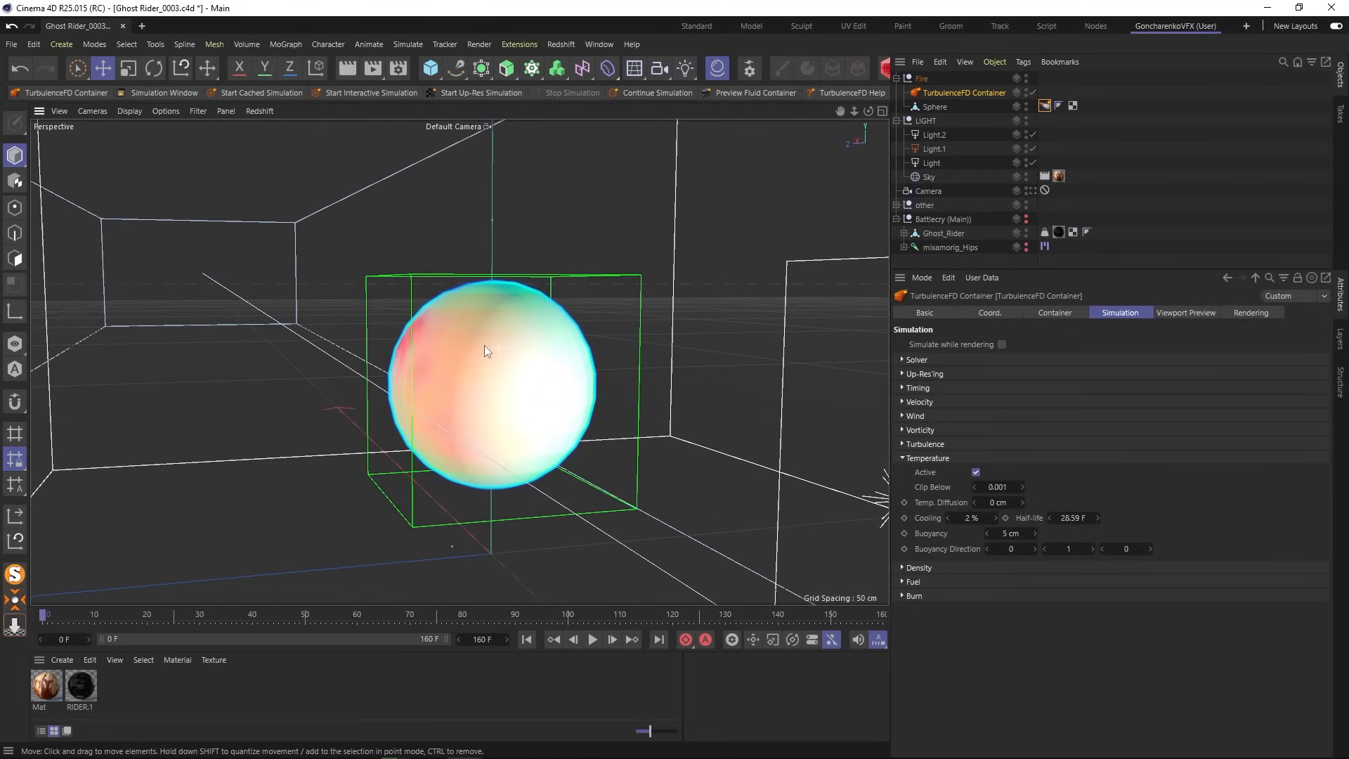
pyautogui.moveTo(73, 617); pyautogui.dragTo(411, 610)
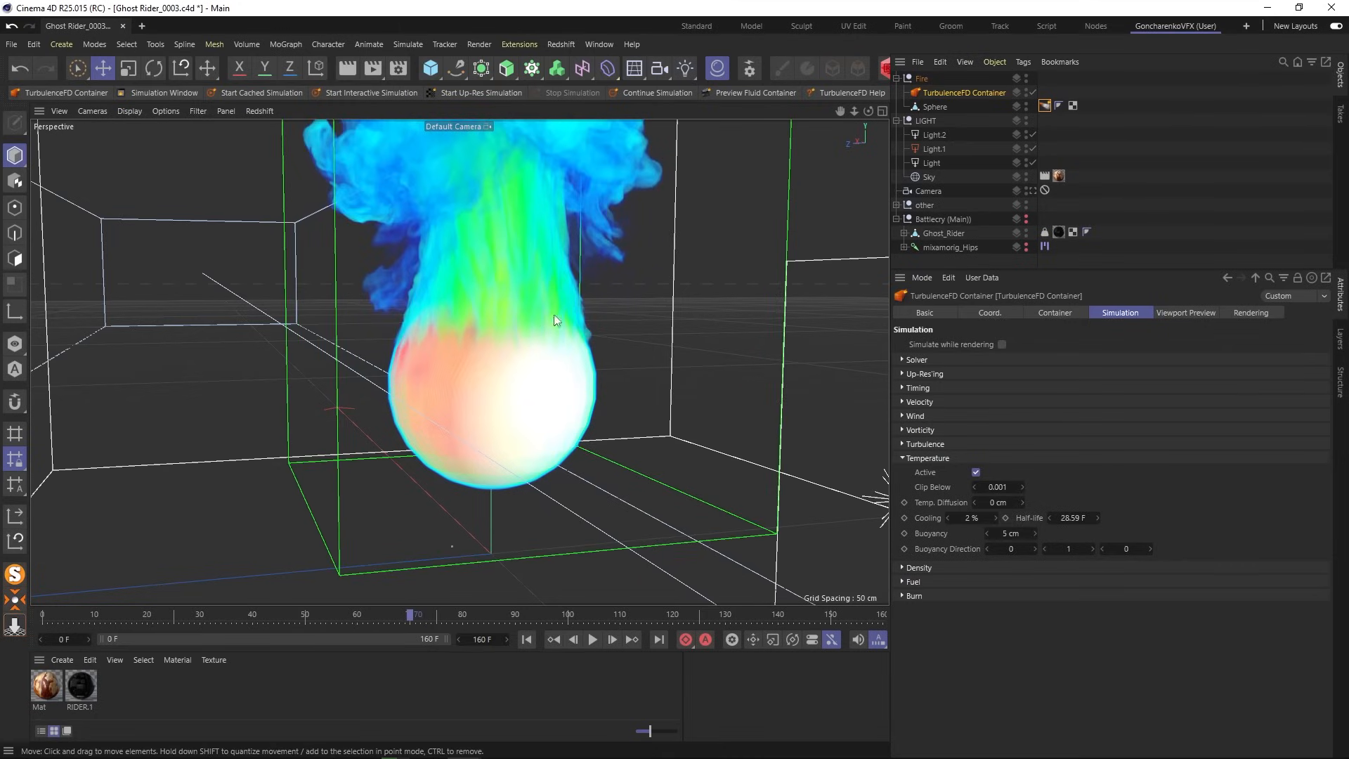
# - Check the scene Camera's attributes, then deselect it and zoom out
pyautogui.click(931, 191)
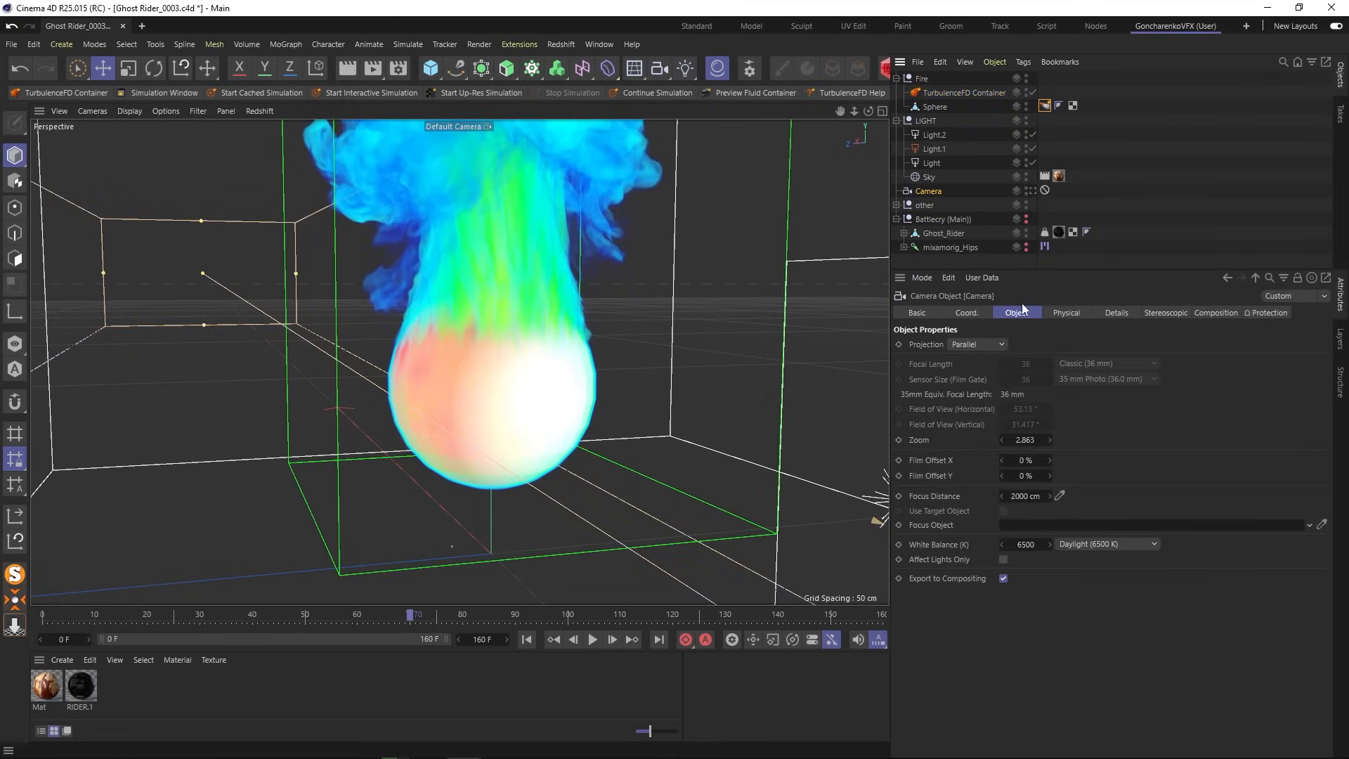
pyautogui.click(839, 280)
pyautogui.scroll(-5, 562, 369)
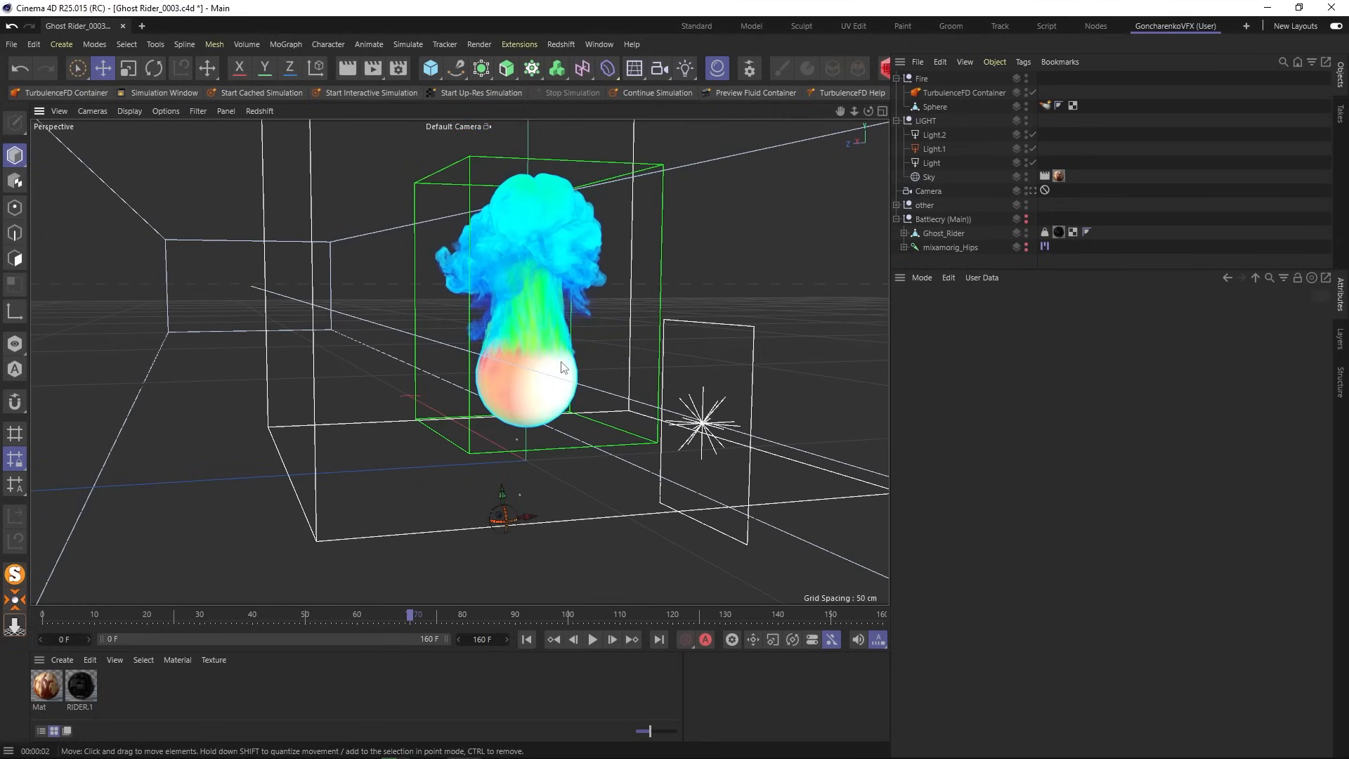
# - Hide the other group, the LIGHT group and the camera from the viewport
pyautogui.scroll(-5, 561, 369)
pyautogui.keyDown('alt'); pyautogui.moveTo(561, 369); pyautogui.dragTo(608, 388); pyautogui.keyUp('alt')
pyautogui.scroll(3, 624, 367)
pyautogui.keyDown('alt'); pyautogui.moveTo(624, 368); pyautogui.dragTo(569, 397, button='middle'); pyautogui.keyUp('alt')
pyautogui.click(898, 219)
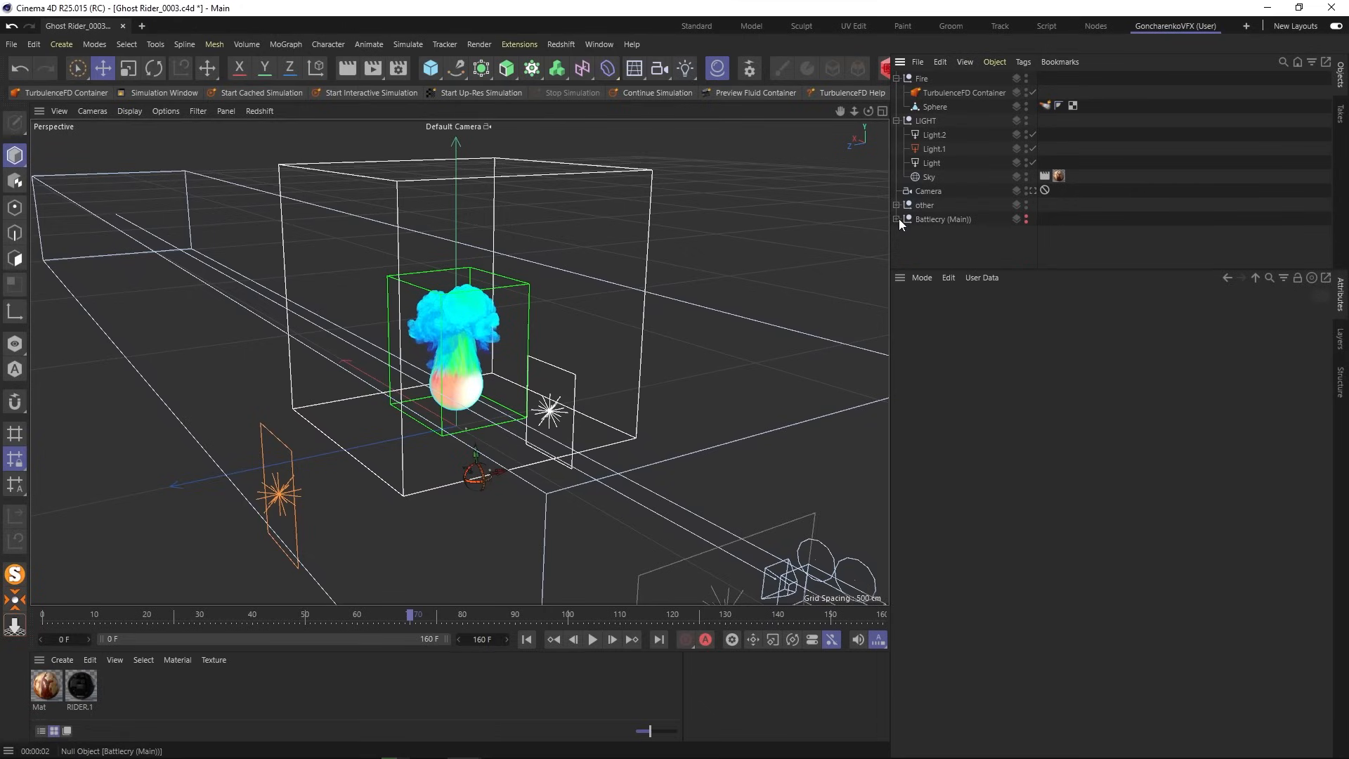
pyautogui.click(1026, 206)
pyautogui.click(1026, 121)
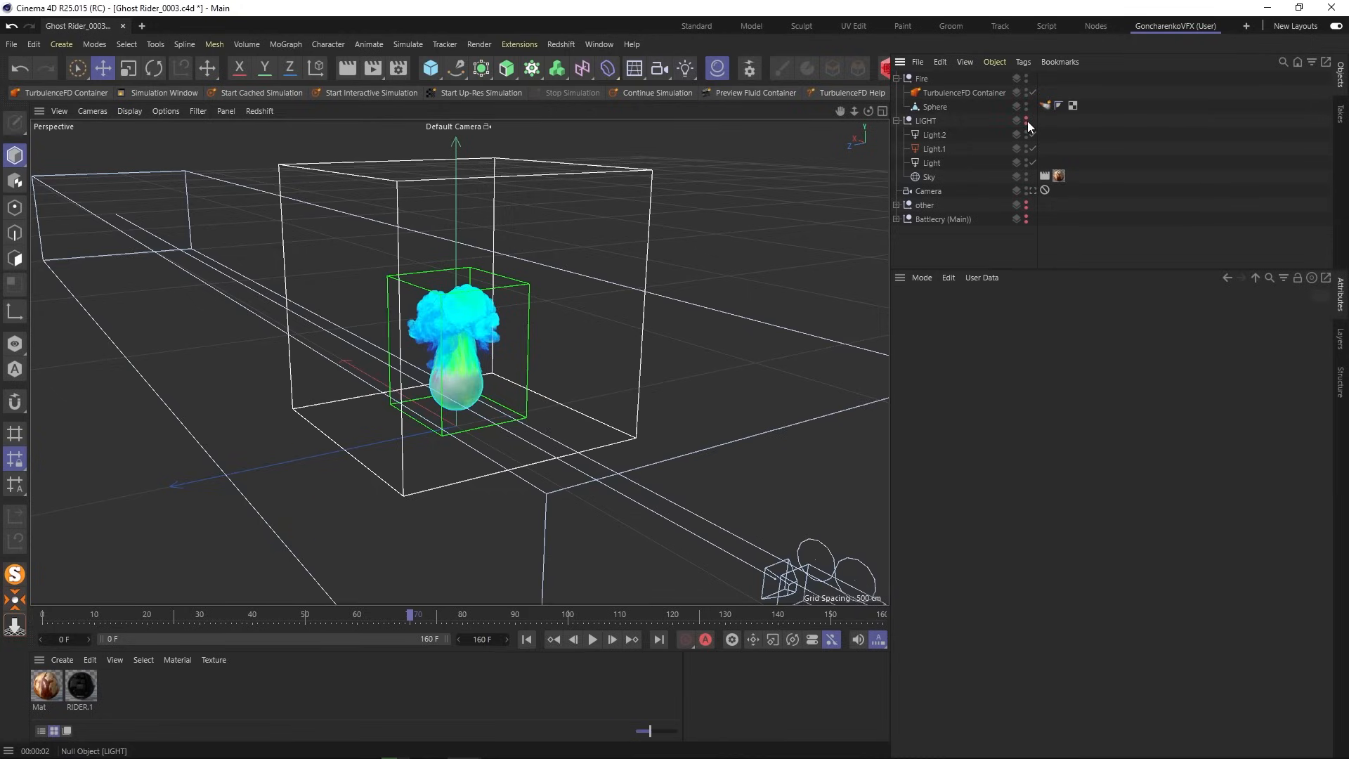
pyautogui.click(896, 120)
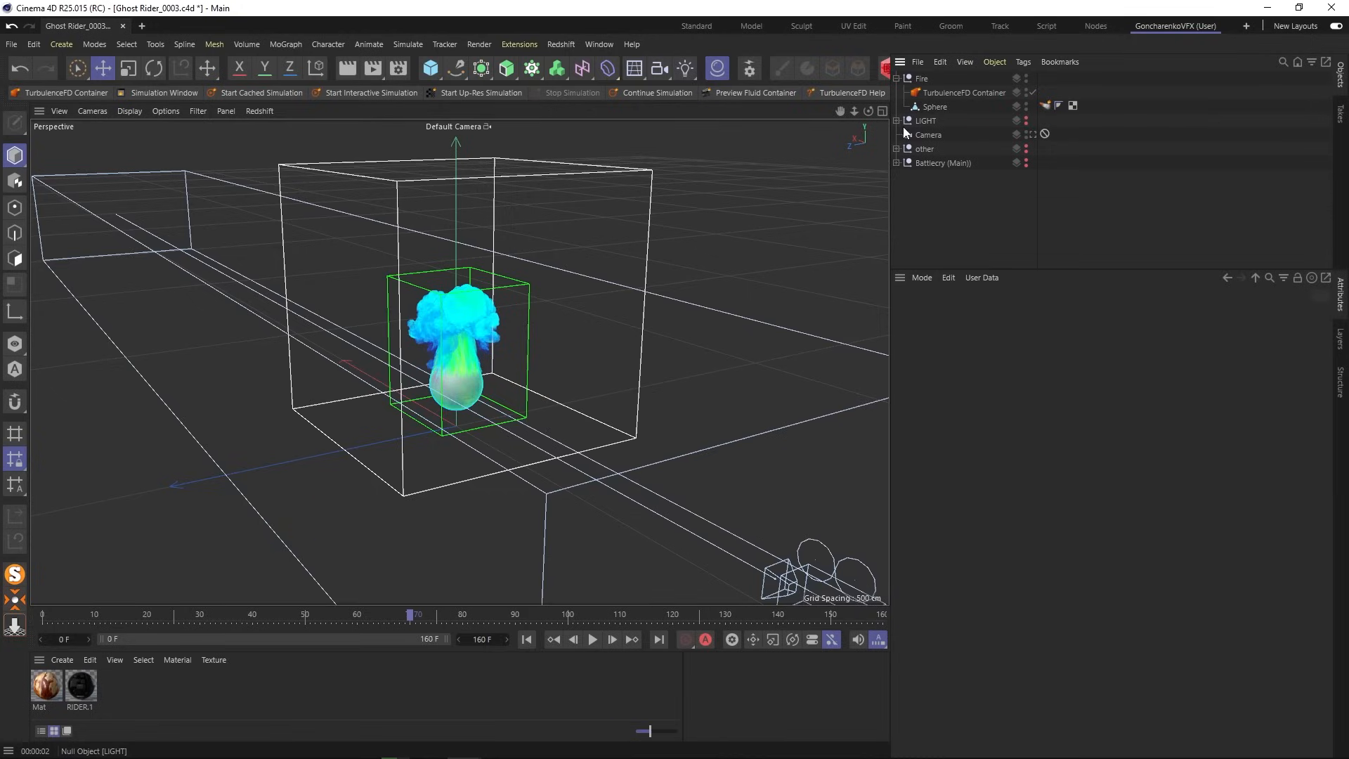
pyautogui.click(1026, 137)
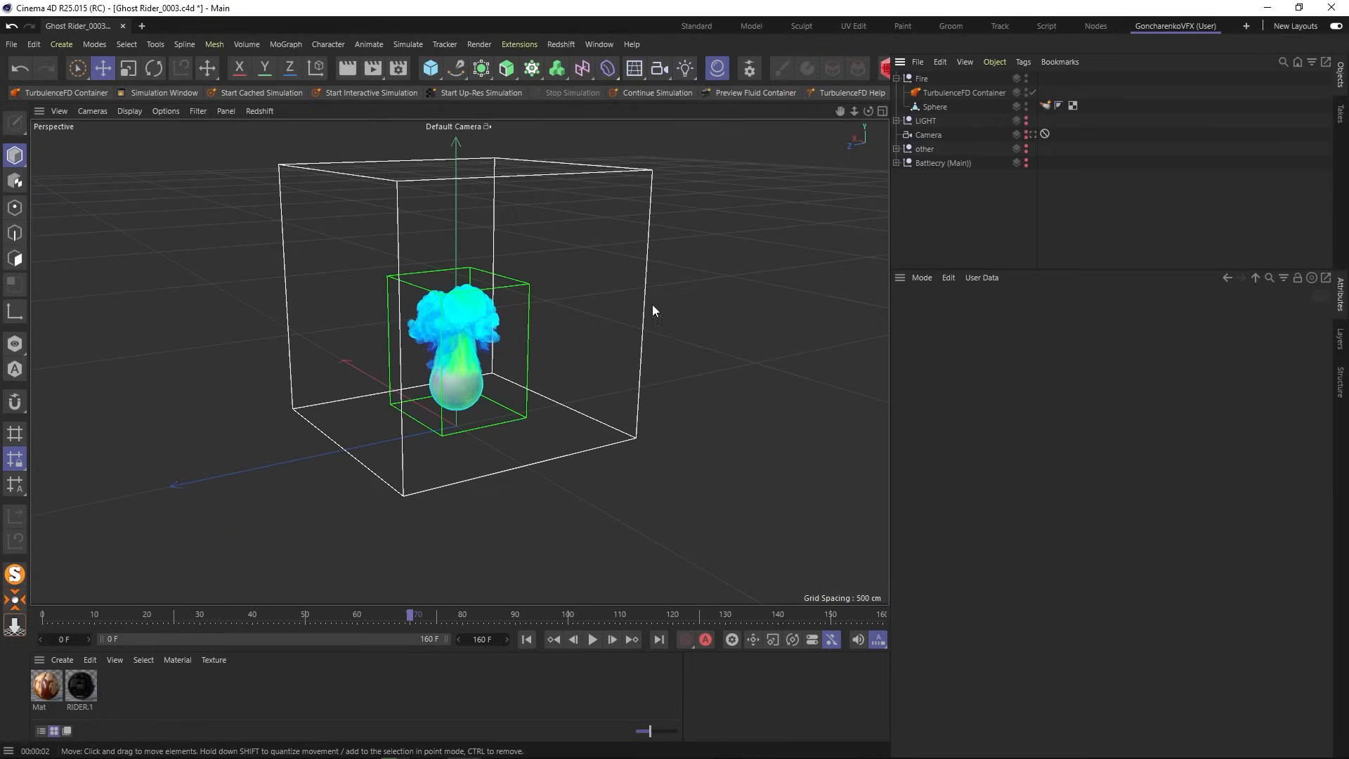
# - Save the project with File > Save Project
pyautogui.scroll(5, 496, 361)
pyautogui.keyDown('alt'); pyautogui.moveTo(496, 361); pyautogui.dragTo(508, 334); pyautogui.keyUp('alt')
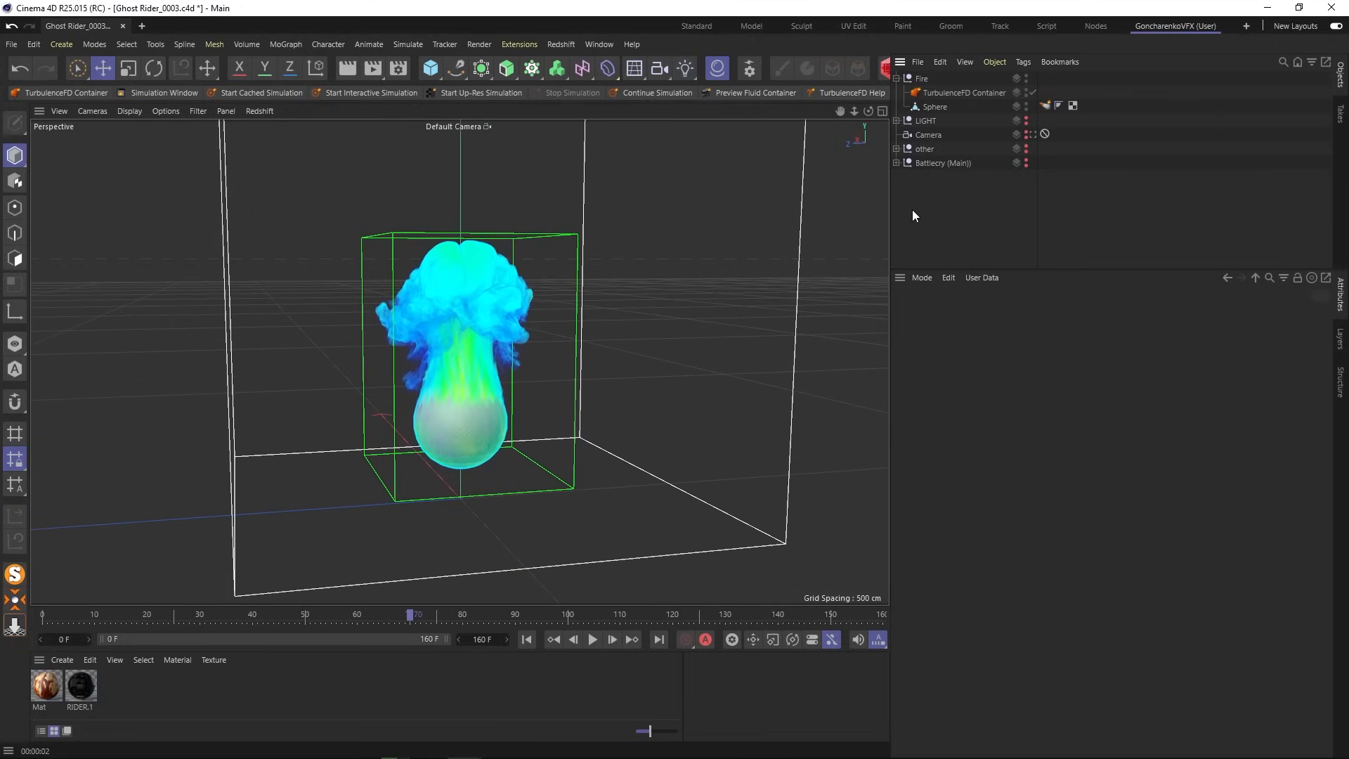
pyautogui.click(11, 43)
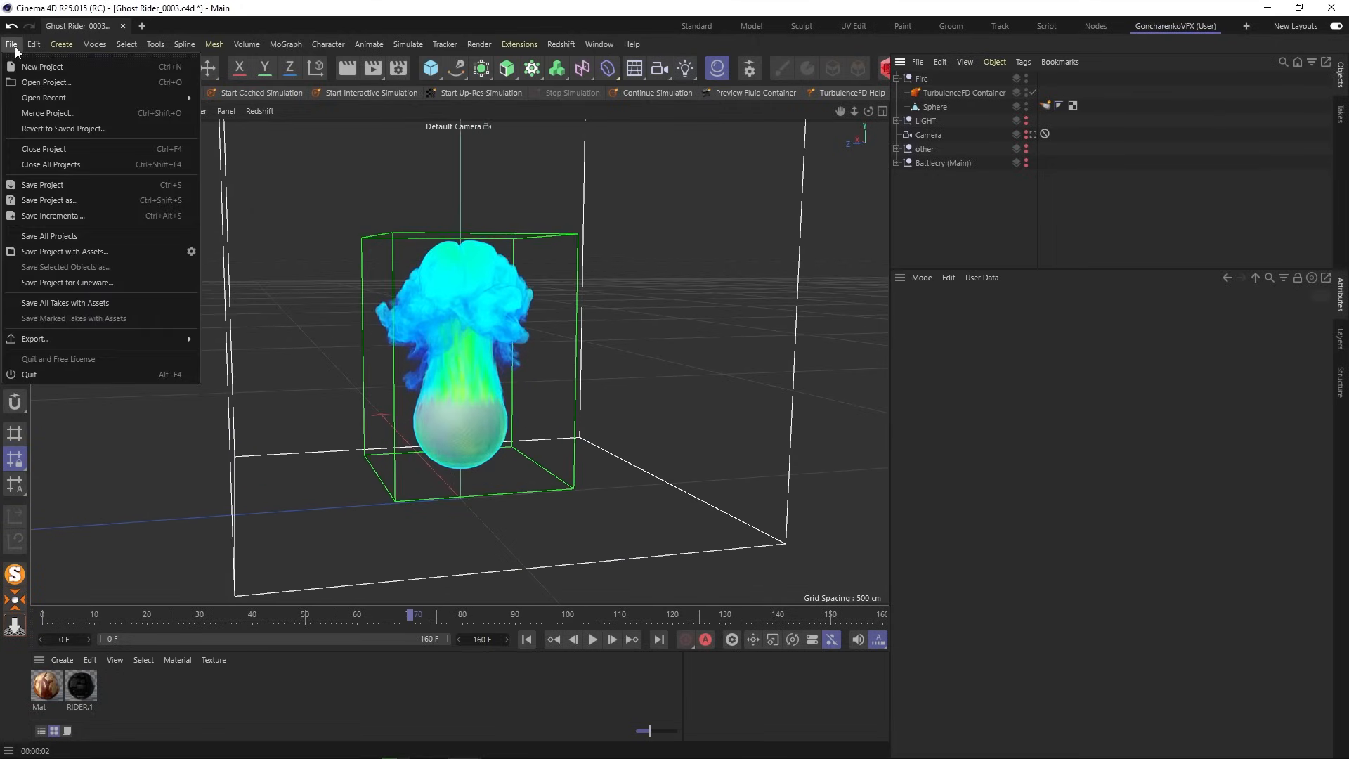
pyautogui.click(47, 187)
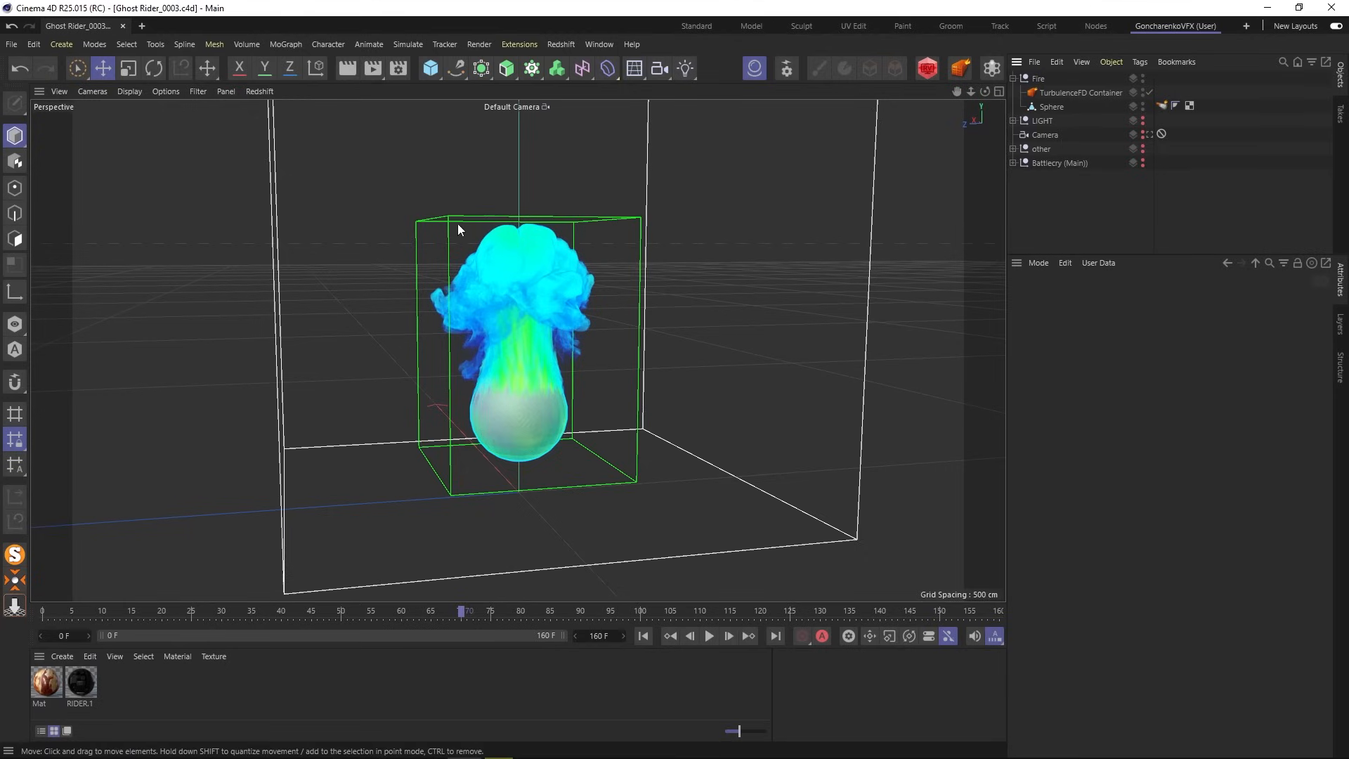
# - Hide the Fire group and expand Battlecry (Main) to select the Ghost_Rider mesh
pyautogui.click(1013, 78)
pyautogui.click(1107, 78)
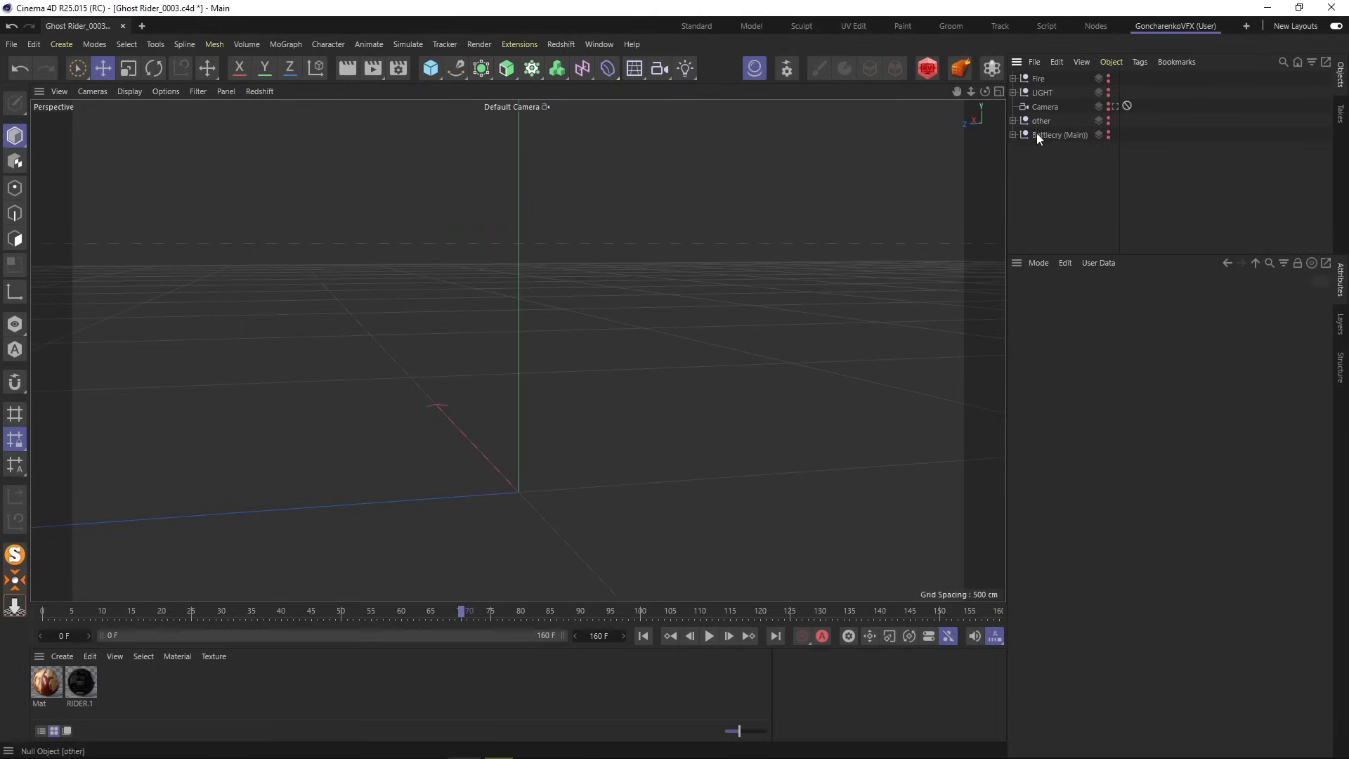
pyautogui.click(1013, 134)
pyautogui.click(1059, 149)
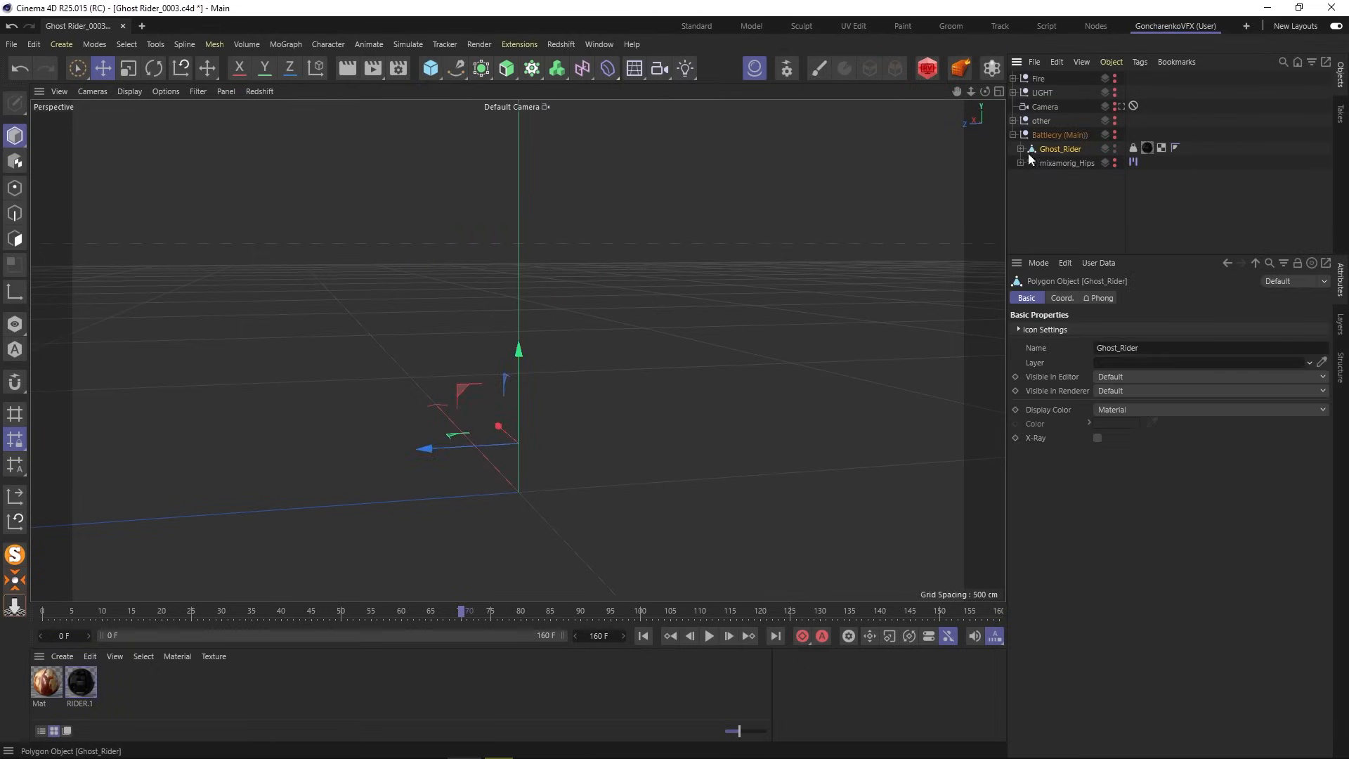
pyautogui.click(1020, 149)
# - Make the Ghost_Rider character visible again and return to the default perspective view
pyautogui.click(1115, 133)
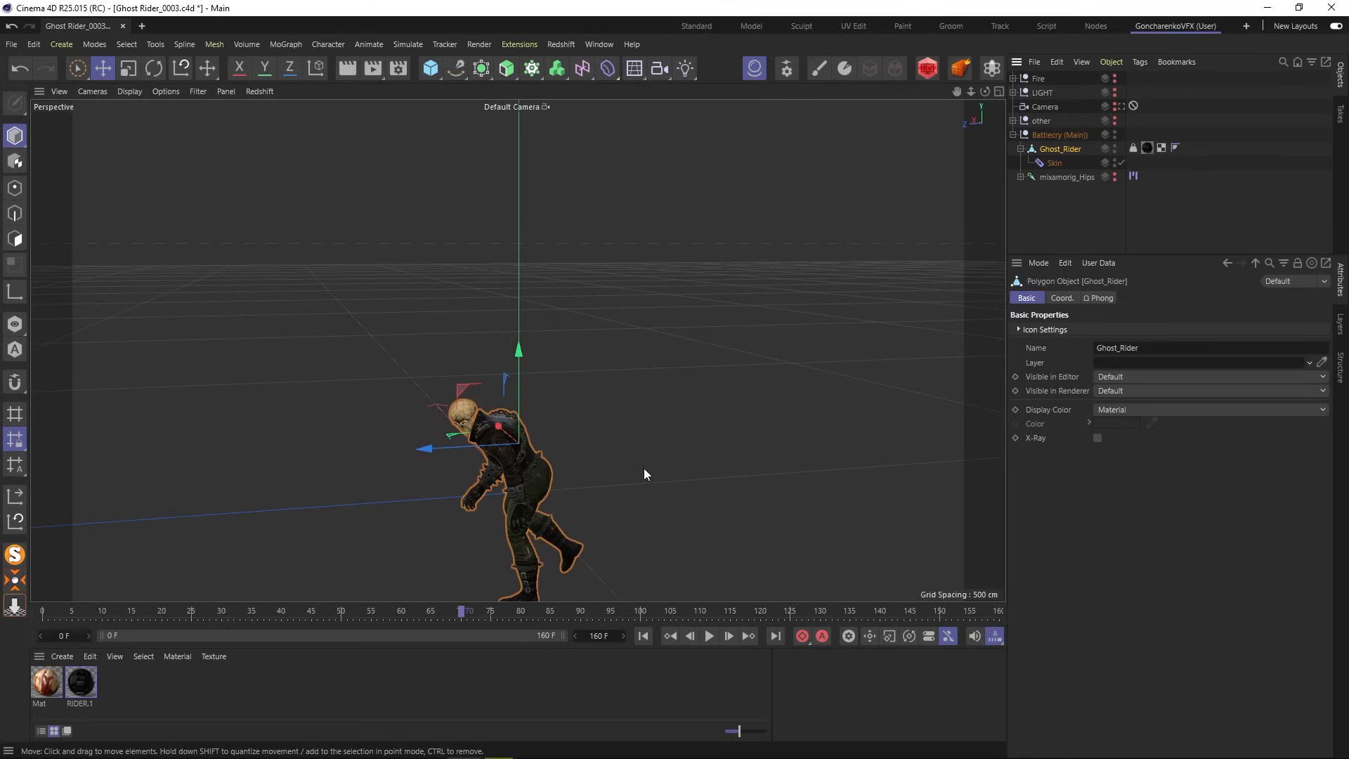
pyautogui.click(1122, 107)
pyautogui.click(1122, 107)
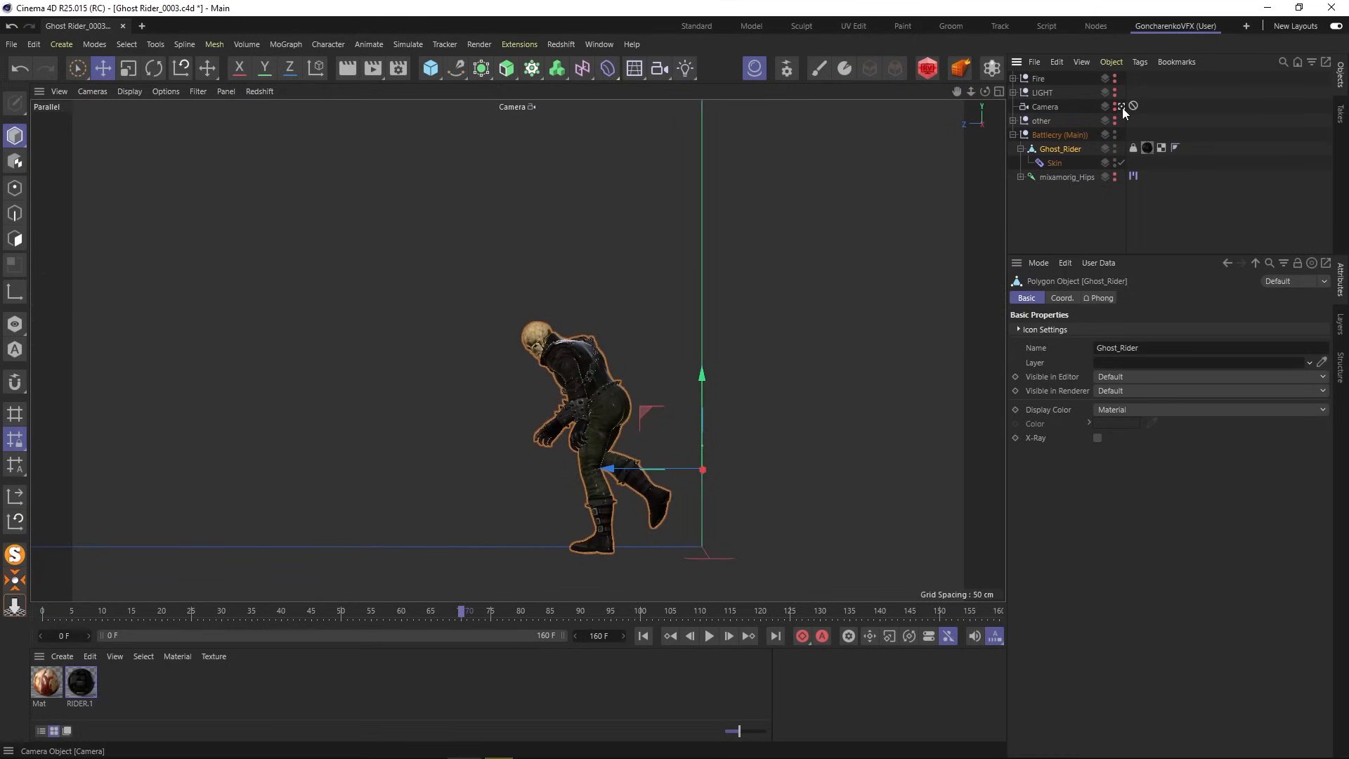
pyautogui.click(1121, 107)
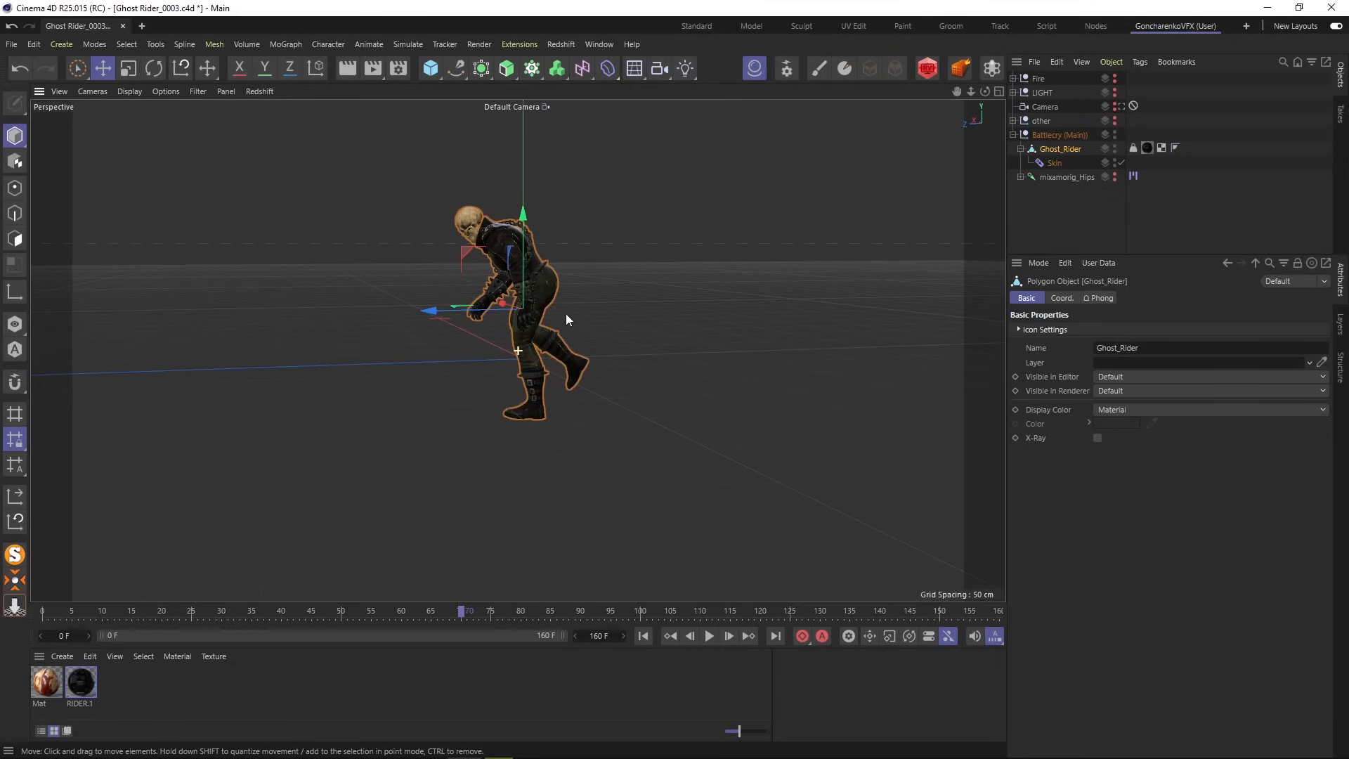
pyautogui.keyDown('alt'); pyautogui.moveTo(566, 314); pyautogui.dragTo(596, 353); pyautogui.keyUp('alt')
# - Scrub through the character's animation and zoom in close on the skull
pyautogui.scroll(2, 594, 352)
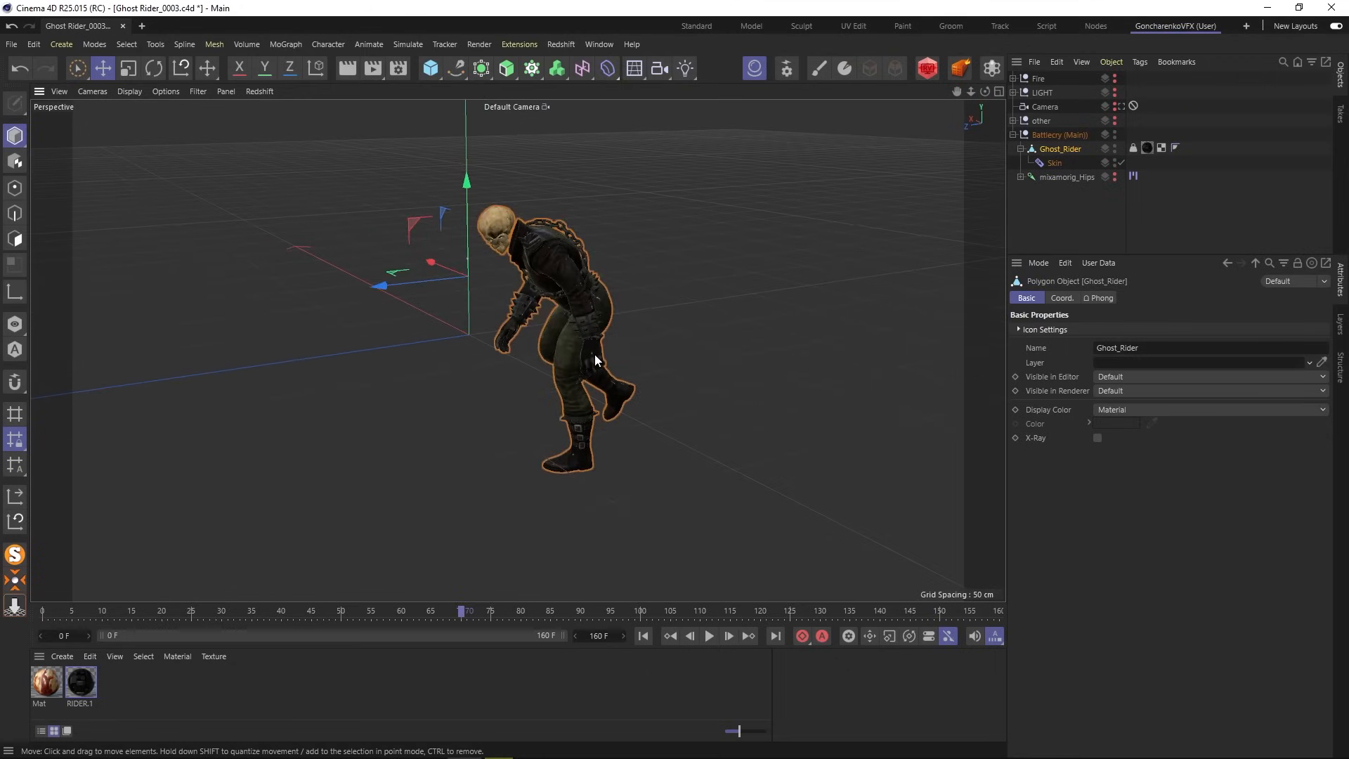
pyautogui.moveTo(465, 612); pyautogui.dragTo(42, 602)
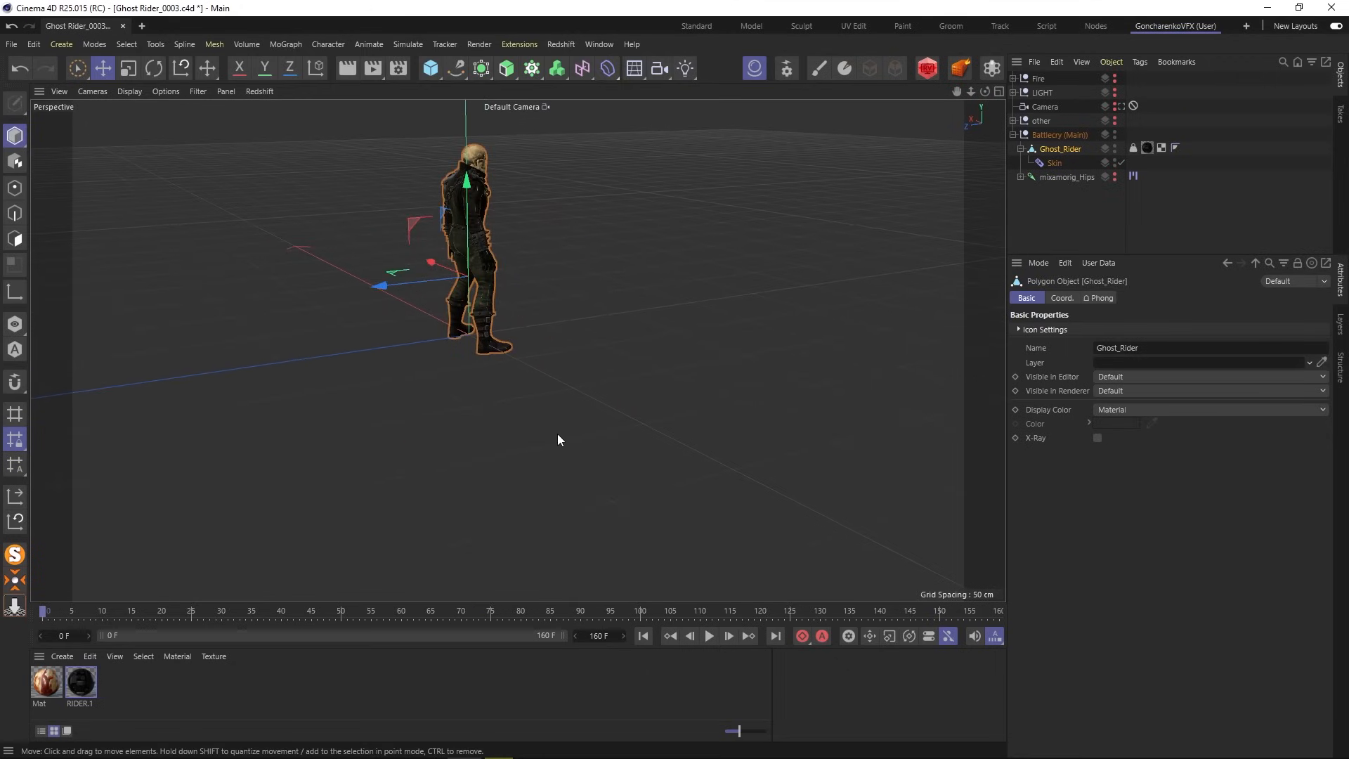
pyautogui.keyDown('alt'); pyautogui.moveTo(557, 432); pyautogui.dragTo(548, 478); pyautogui.keyUp('alt')
pyautogui.moveTo(208, 614); pyautogui.dragTo(625, 583)
pyautogui.scroll(10, 313, 256)
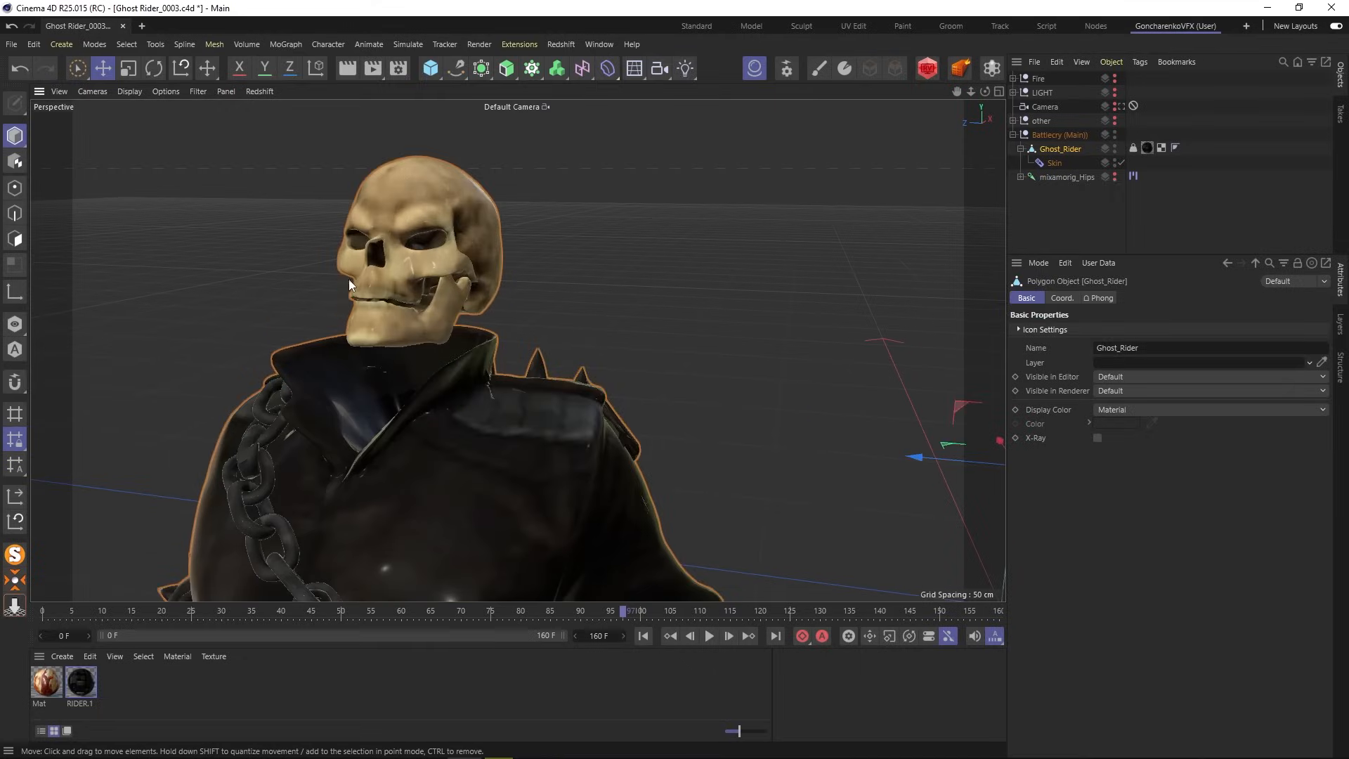
pyautogui.keyDown('alt'); pyautogui.moveTo(342, 323); pyautogui.dragTo(463, 292); pyautogui.keyUp('alt')
pyautogui.click(1063, 205)
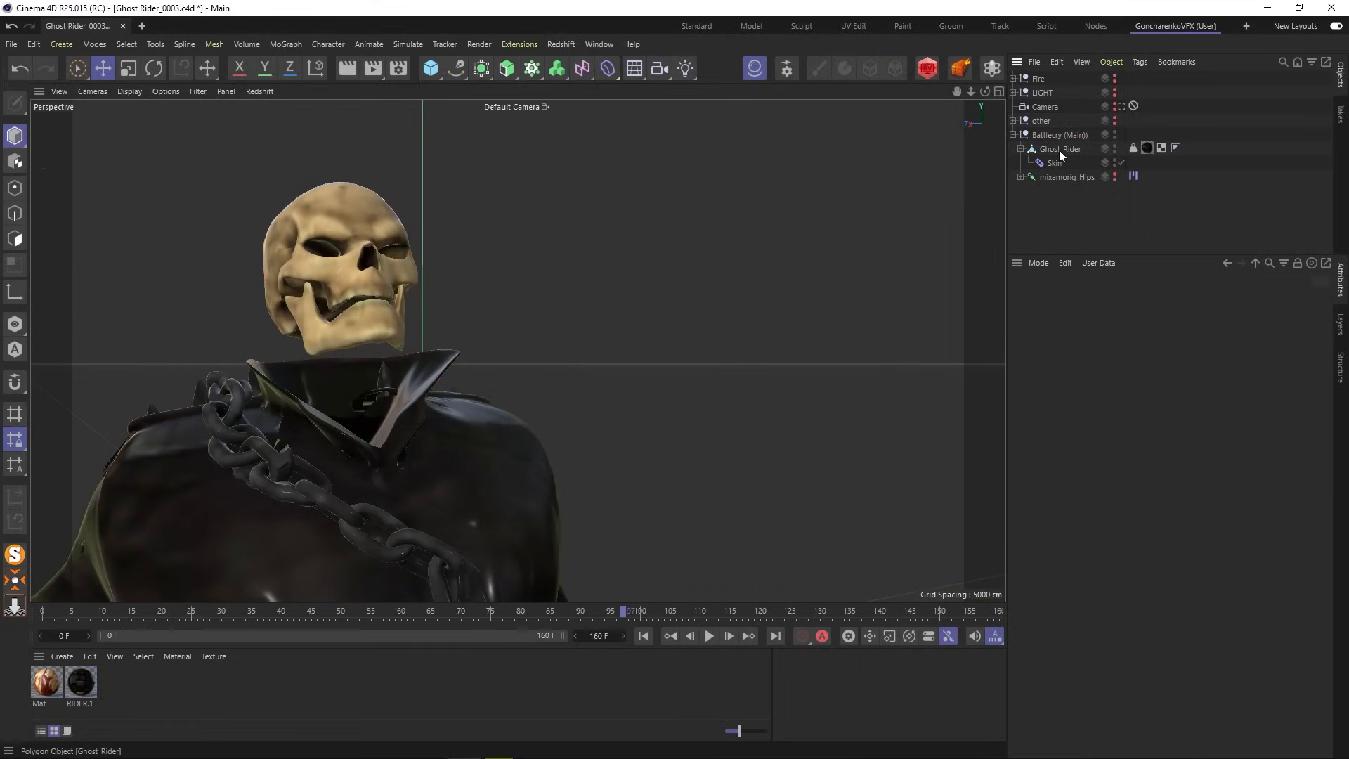
# - Duplicate the Ghost_Rider mesh and switch to Polygon mode
pyautogui.click(1059, 151)
pyautogui.keyDown('ctrl'); pyautogui.moveTo(1058, 151); pyautogui.dragTo(1060, 143); pyautogui.keyUp('ctrl')
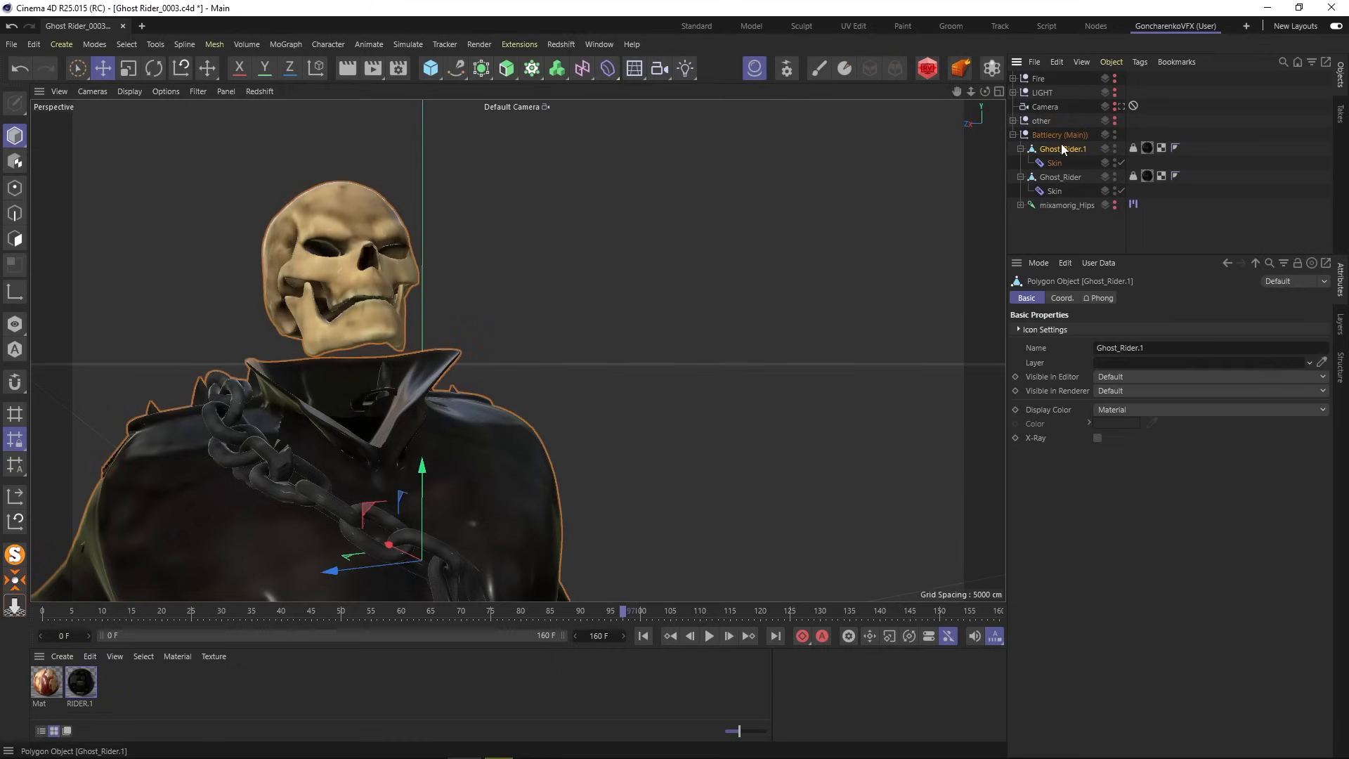
pyautogui.moveTo(622, 617); pyautogui.dragTo(457, 610)
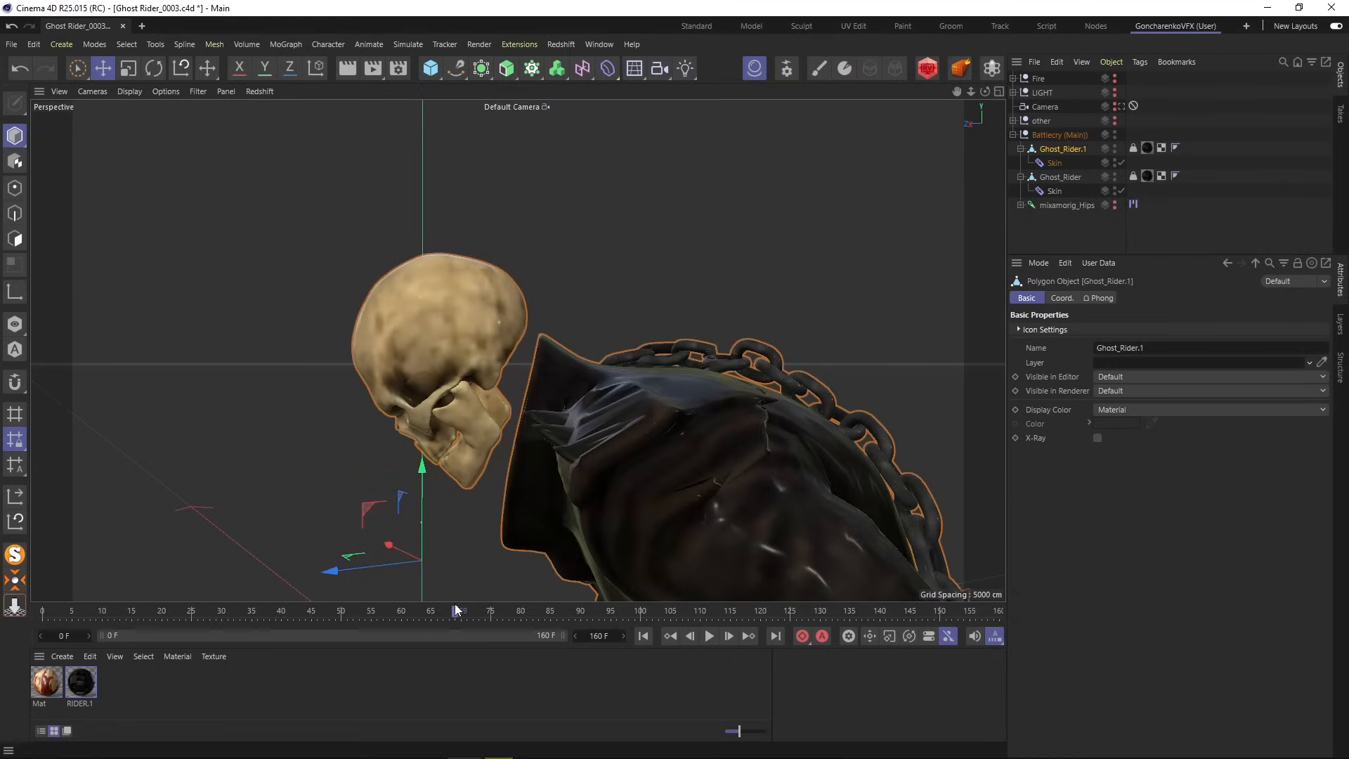
pyautogui.keyDown('ctrl'); pyautogui.click(1114, 148); pyautogui.keyUp('ctrl')
pyautogui.keyDown('ctrl'); pyautogui.click(1115, 149); pyautogui.keyUp('ctrl')
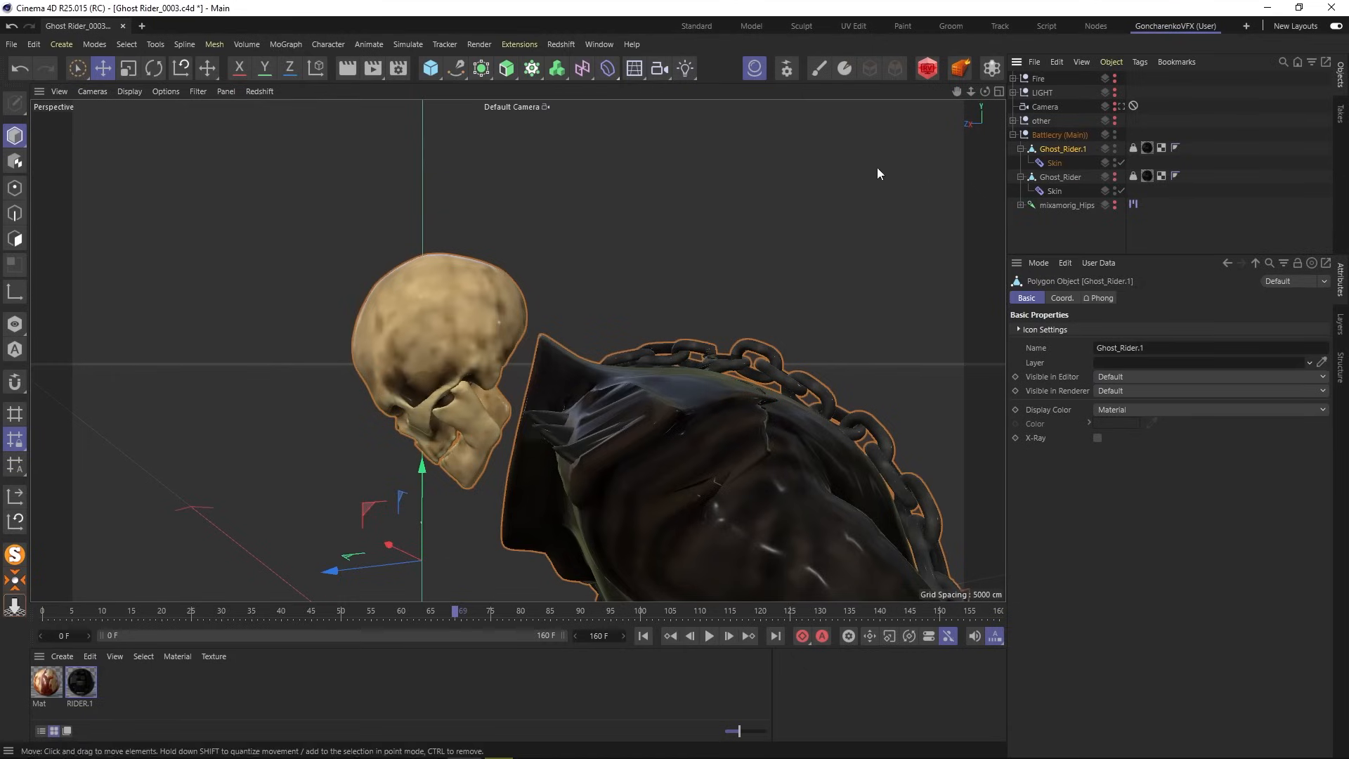
pyautogui.click(14, 239)
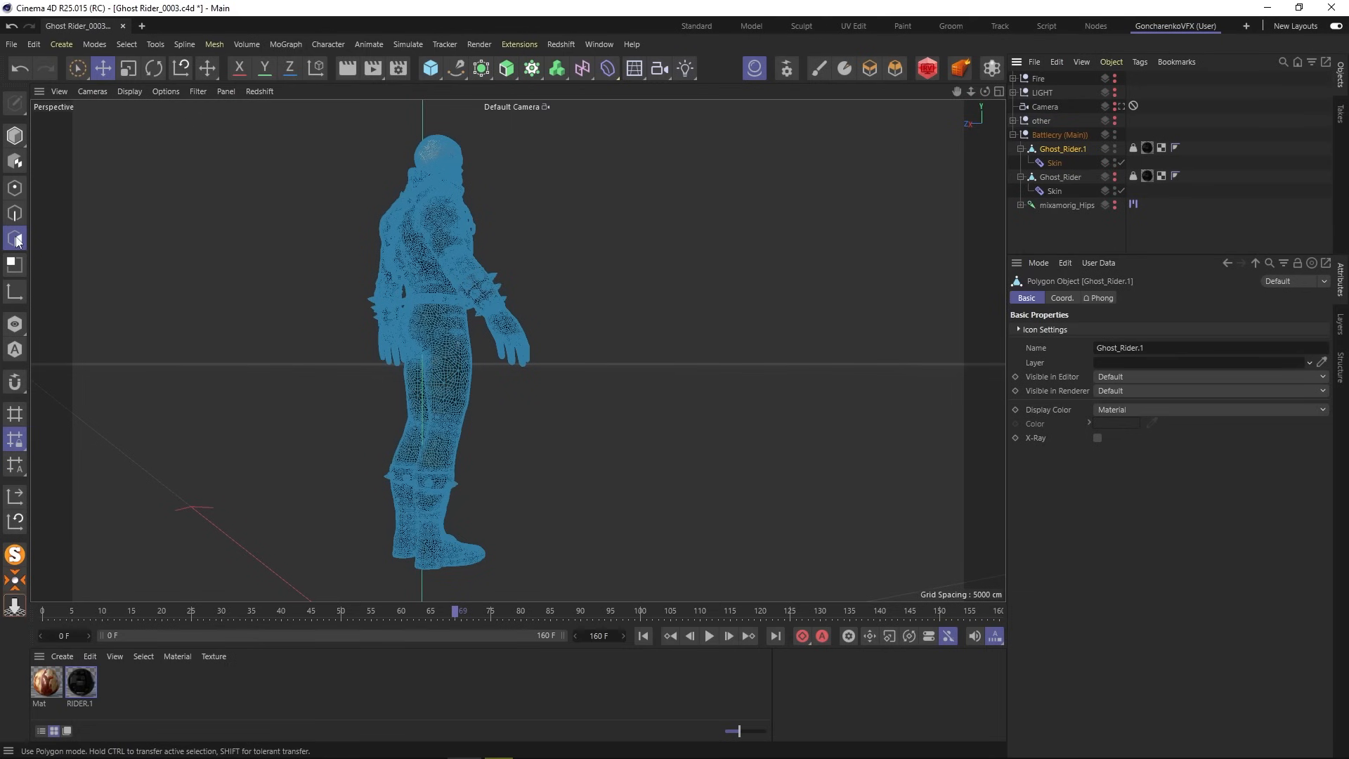
pyautogui.scroll(10, 454, 146)
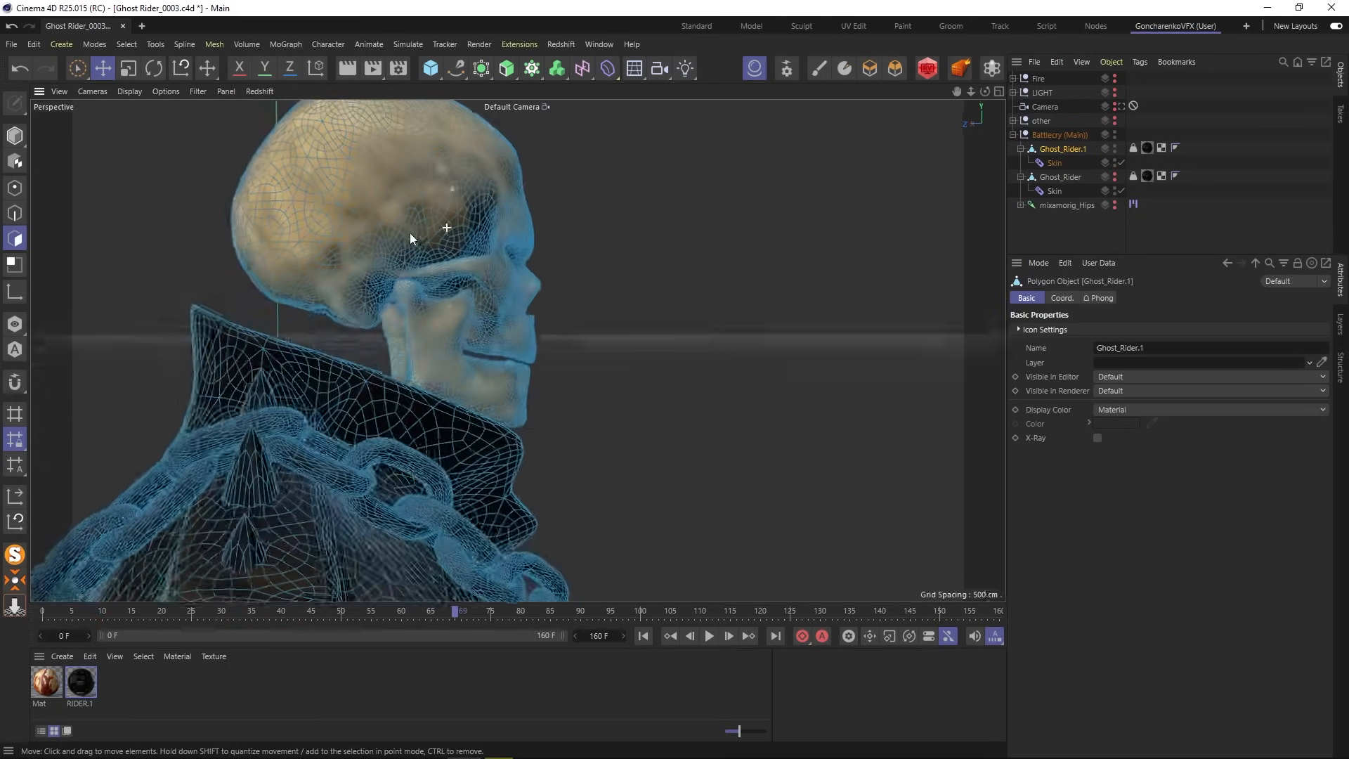
pyautogui.scroll(-8, 410, 238)
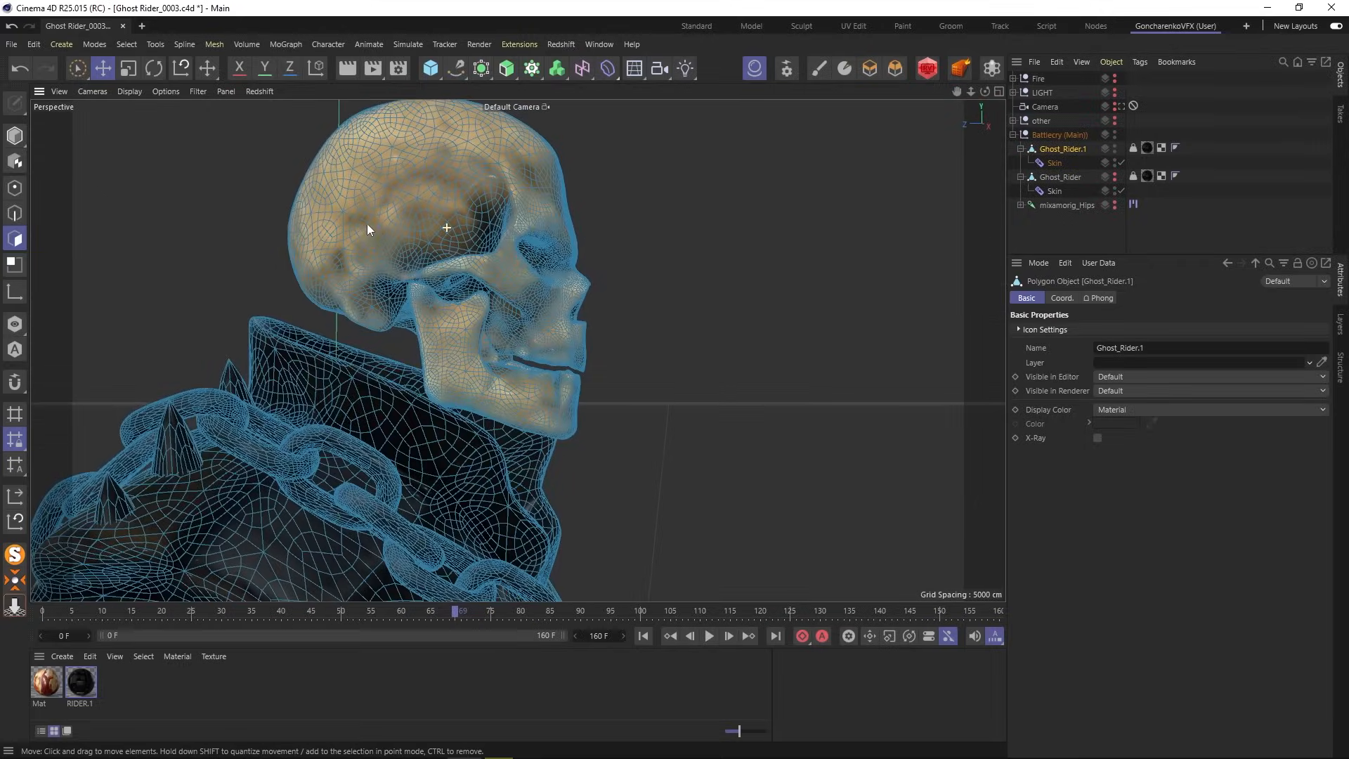
# - Rename the copy 'Skull' and the original mesh 'Body'
pyautogui.doubleClick(1063, 150)
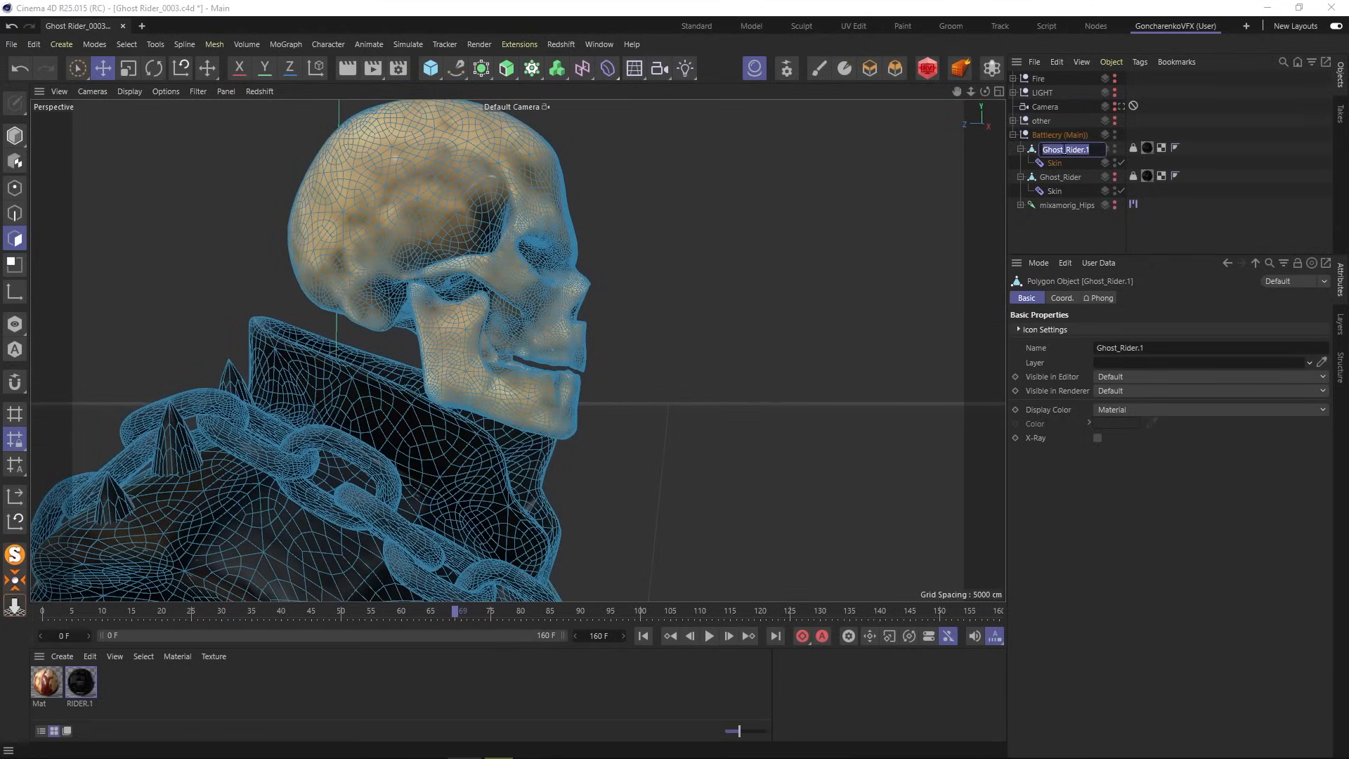
pyautogui.write('Skull')
pyautogui.doubleClick(1061, 177)
pyautogui.write('B')
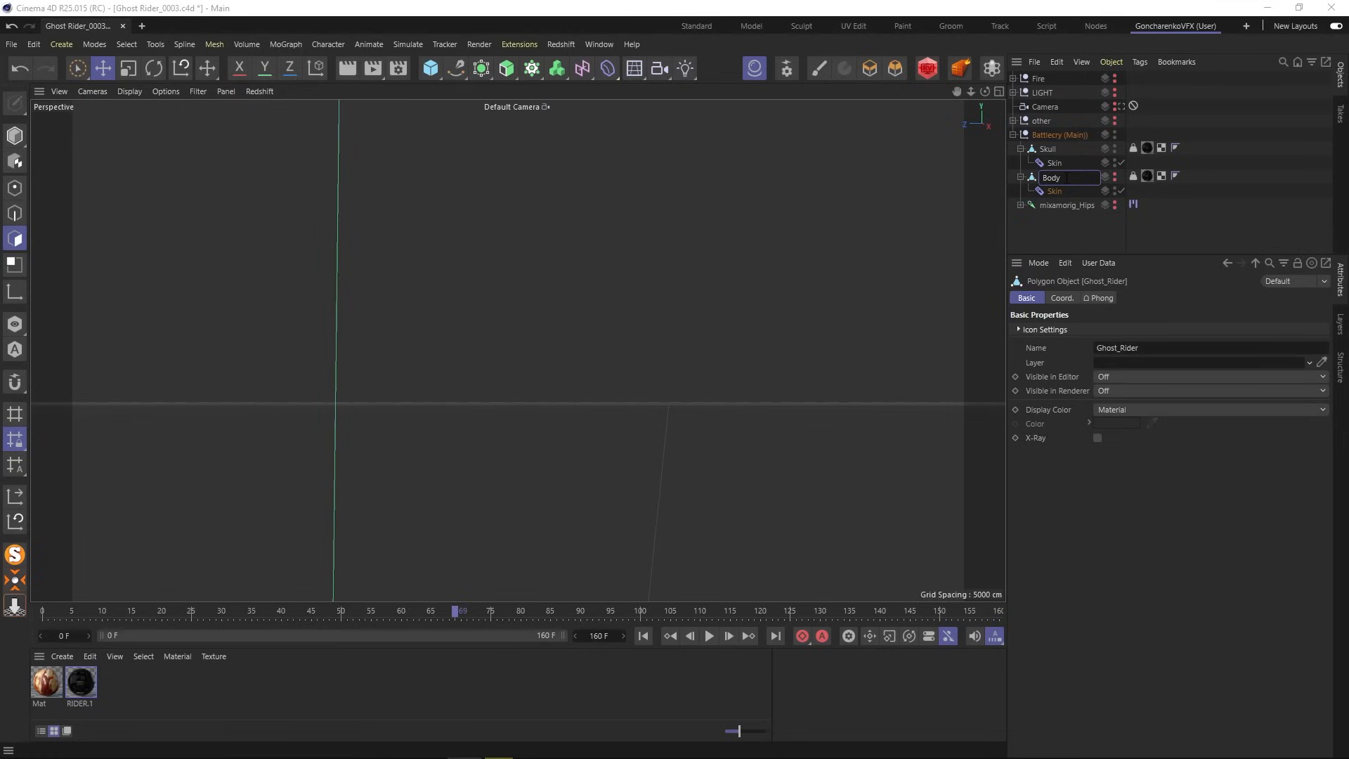
pyautogui.write('ody')
# - Select the Skull mesh and set Live Selection to Visible Only off with radius 52
pyautogui.press('Return')
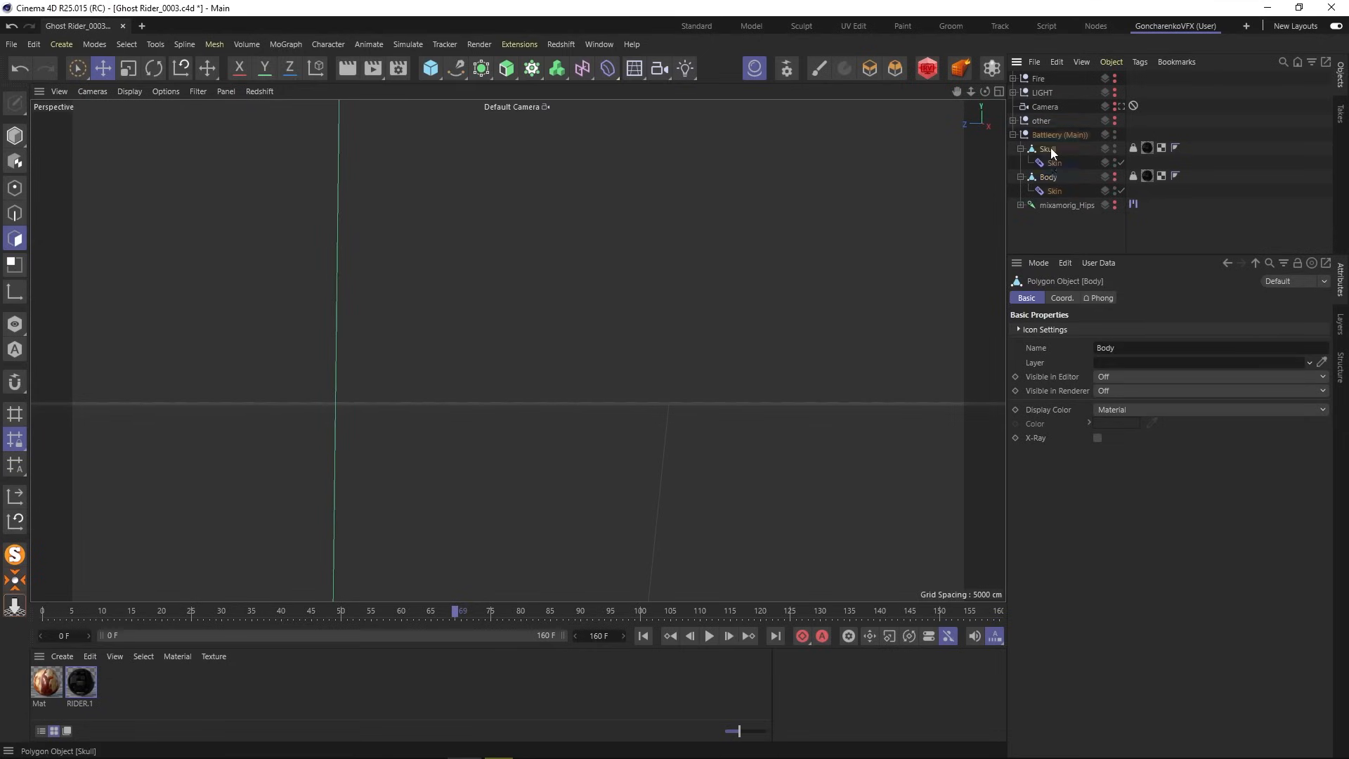
pyautogui.click(1049, 150)
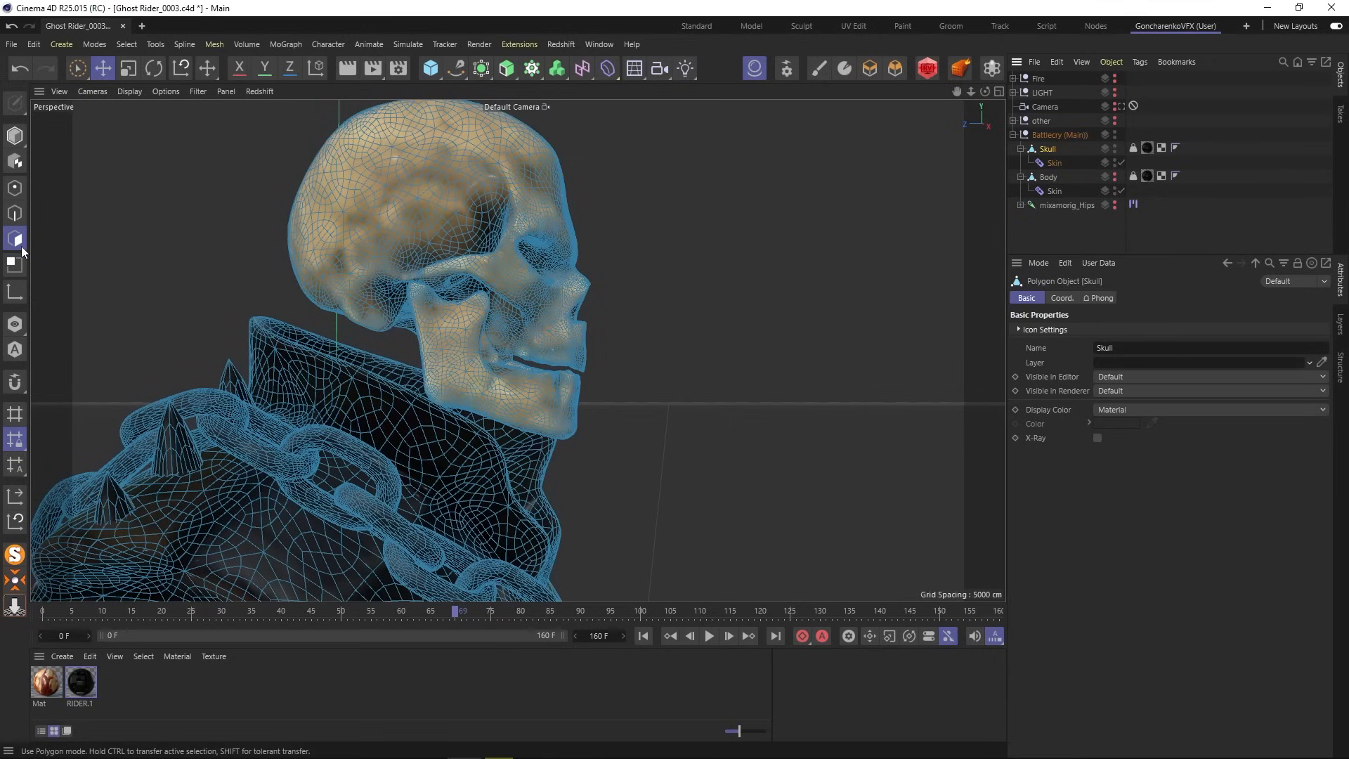
pyautogui.keyDown('alt'); pyautogui.moveTo(428, 445); pyautogui.dragTo(333, 390); pyautogui.keyUp('alt')
pyautogui.scroll(5, 421, 432)
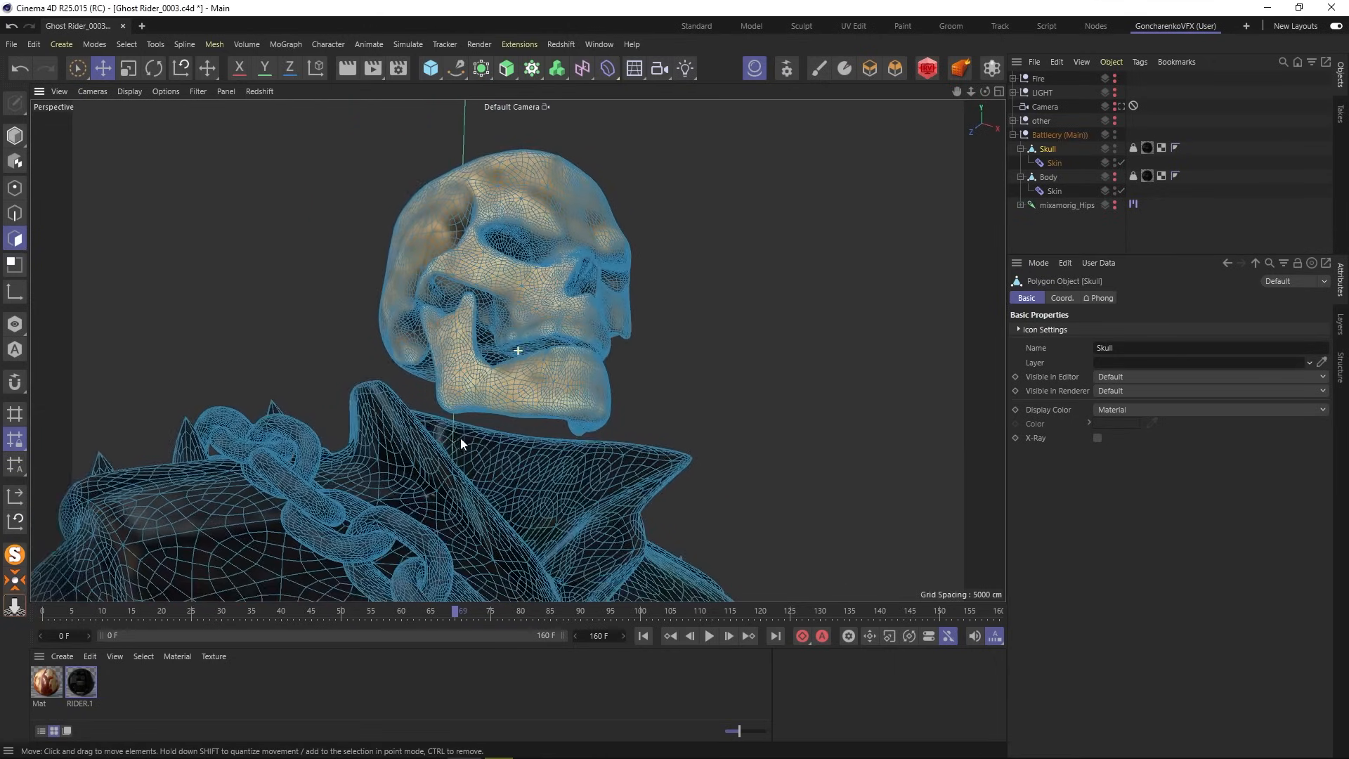
pyautogui.scroll(2, 426, 443)
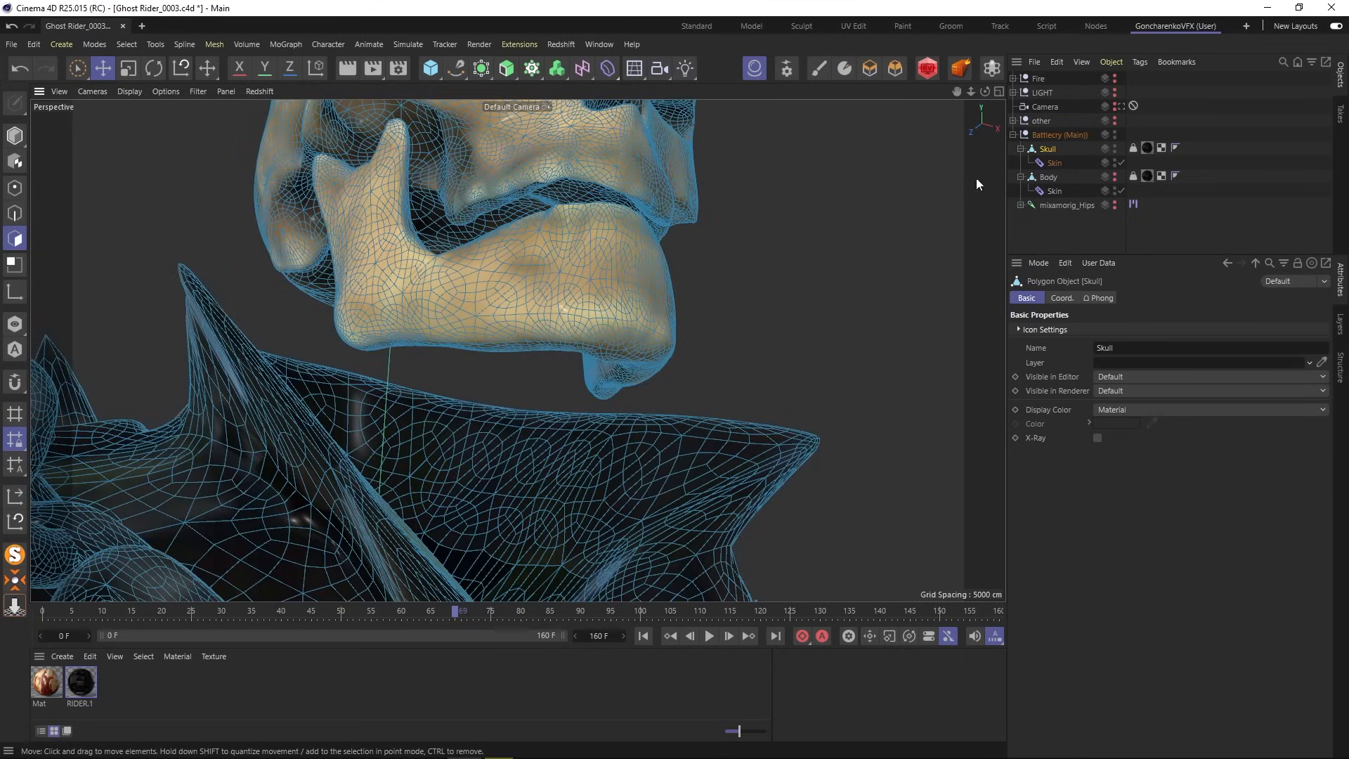
pyautogui.click(78, 68)
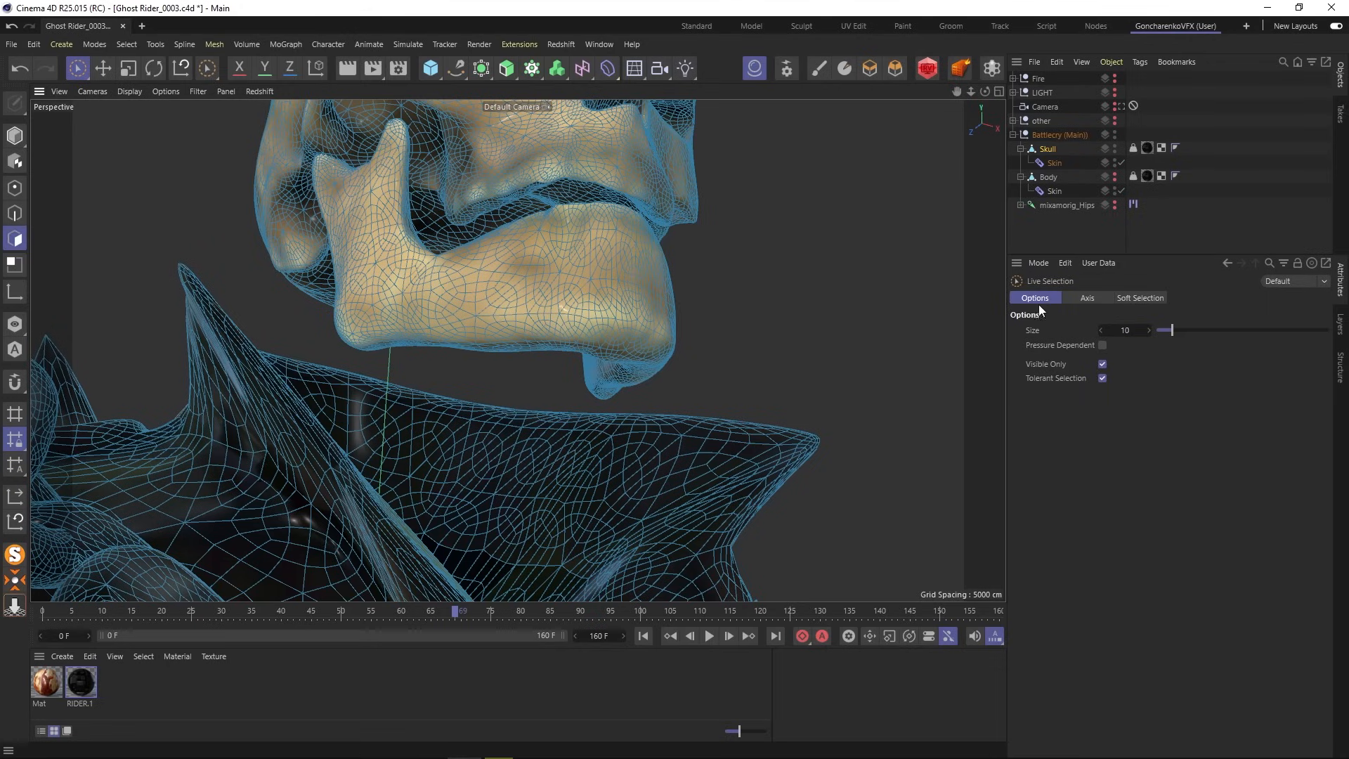
pyautogui.click(1102, 363)
pyautogui.moveTo(1240, 329); pyautogui.dragTo(1246, 330)
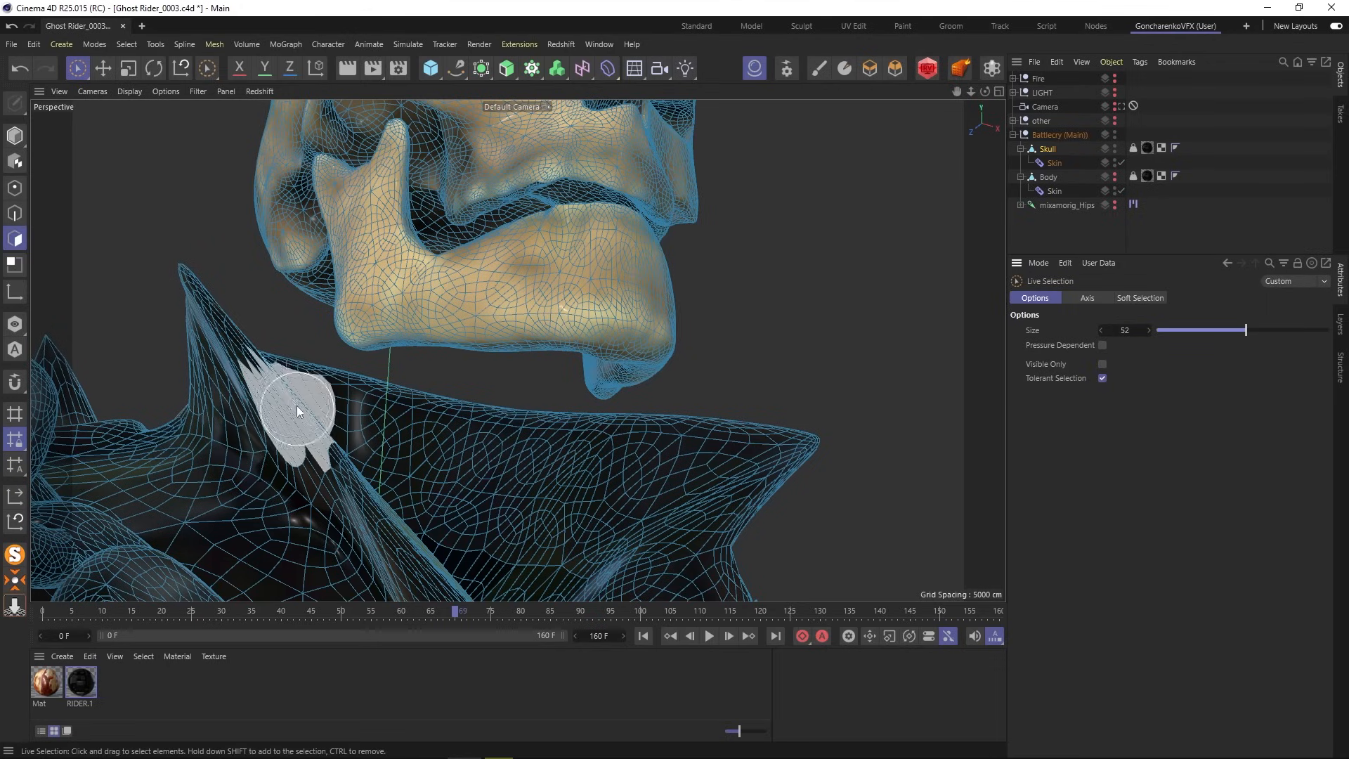
# - Delete the collar spike and shoulder chain polygons from the Skull mesh
pyautogui.moveTo(191, 288)
pyautogui.mouseDown()
pyautogui.moveTo(271, 387)
pyautogui.moveTo(669, 441)
pyautogui.moveTo(346, 436)
pyautogui.moveTo(225, 356)
pyautogui.mouseUp()
pyautogui.press('Delete')
pyautogui.scroll(-5, 111, 240)
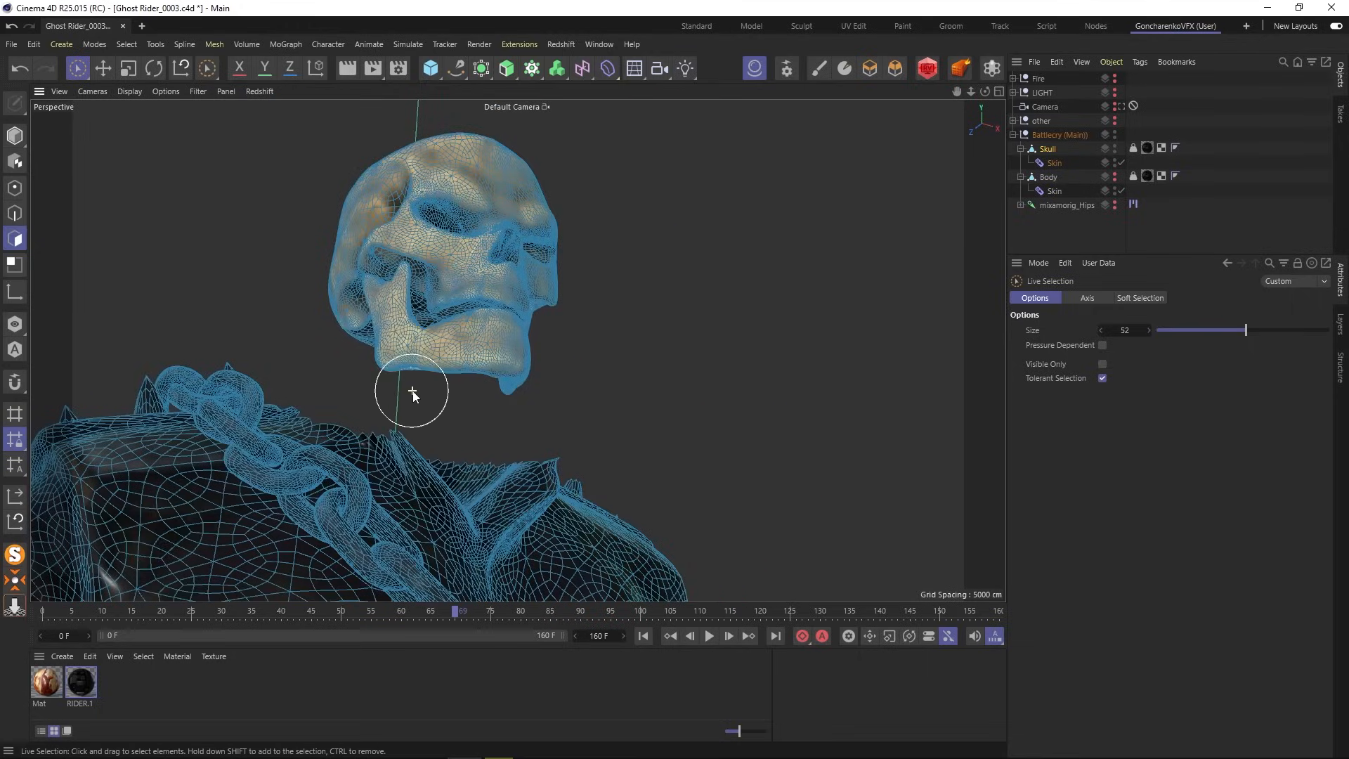
pyautogui.keyDown('alt'); pyautogui.moveTo(413, 386); pyautogui.dragTo(407, 457); pyautogui.keyUp('alt')
pyautogui.moveTo(210, 429)
pyautogui.mouseDown()
pyautogui.moveTo(151, 421)
pyautogui.moveTo(320, 461)
pyautogui.moveTo(542, 482)
pyautogui.moveTo(324, 506)
pyautogui.moveTo(142, 402)
pyautogui.mouseUp()
pyautogui.press('Delete')
# - Delete the torso and lower-leg polygons, leaving only the skull head
pyautogui.scroll(-10, 235, 424)
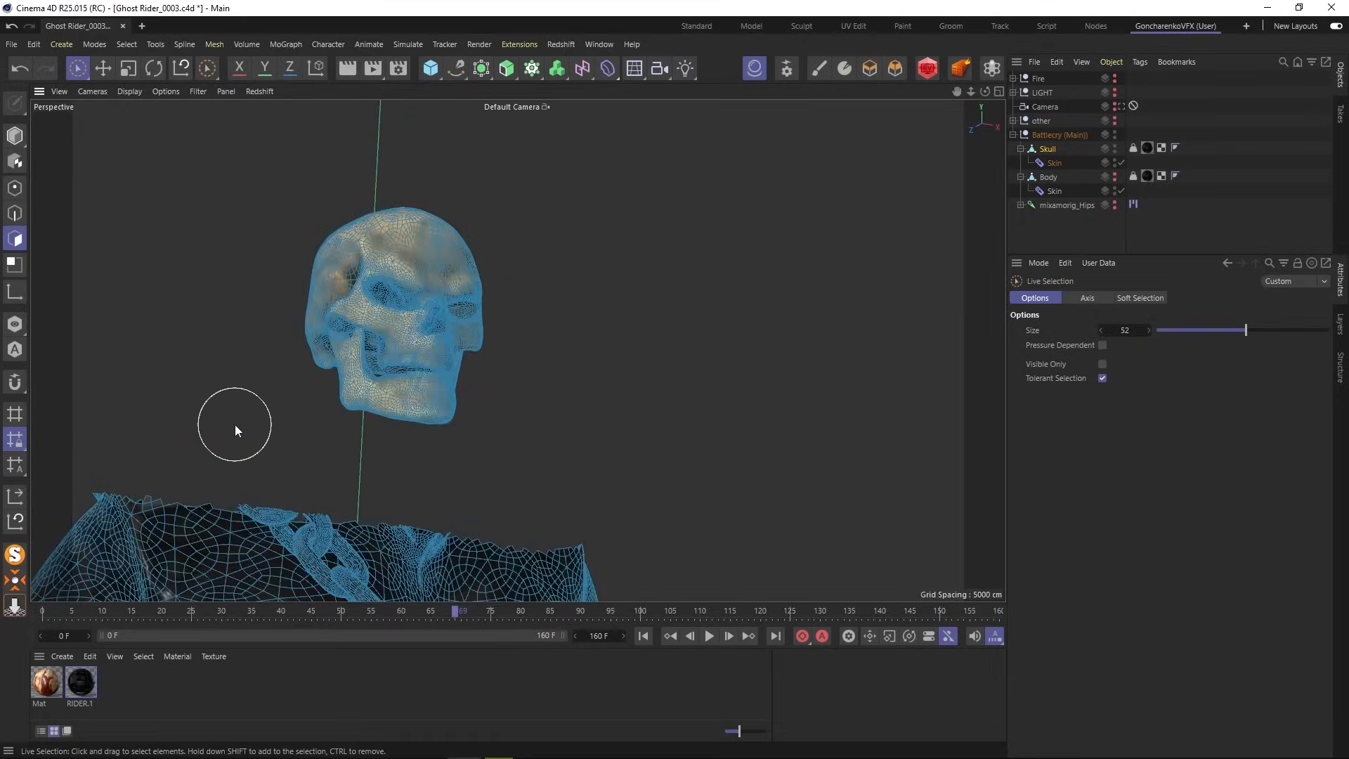
pyautogui.keyDown('alt'); pyautogui.moveTo(243, 467); pyautogui.dragTo(278, 328, button='middle'); pyautogui.keyUp('alt')
pyautogui.moveTo(250, 345)
pyautogui.mouseDown()
pyautogui.moveTo(285, 344)
pyautogui.moveTo(464, 483)
pyautogui.moveTo(238, 394)
pyautogui.moveTo(211, 449)
pyautogui.moveTo(349, 482)
pyautogui.moveTo(209, 549)
pyautogui.mouseUp()
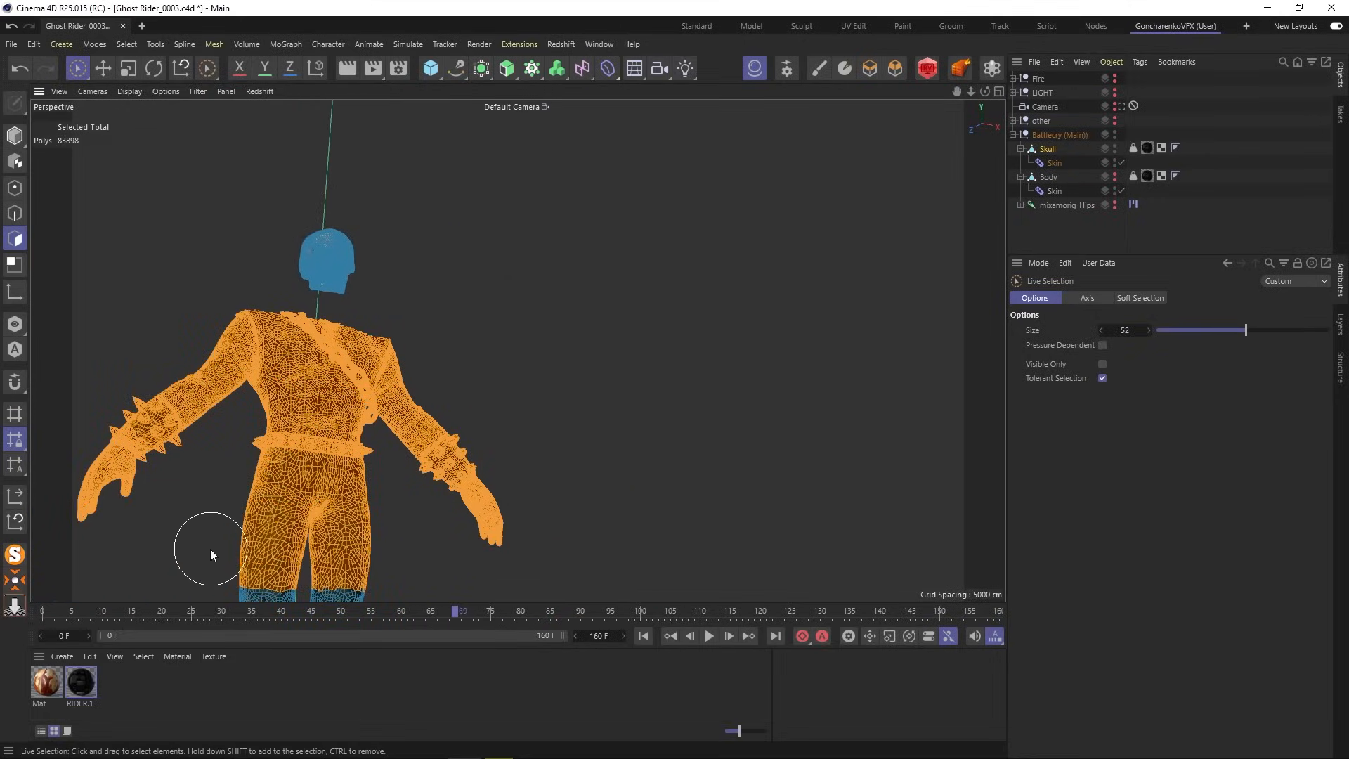
pyautogui.press('Delete')
pyautogui.keyDown('alt'); pyautogui.moveTo(449, 446); pyautogui.dragTo(495, 142, button='middle'); pyautogui.keyUp('alt')
pyautogui.moveTo(316, 295)
pyautogui.mouseDown()
pyautogui.moveTo(338, 534)
pyautogui.moveTo(390, 393)
pyautogui.moveTo(407, 459)
pyautogui.mouseUp()
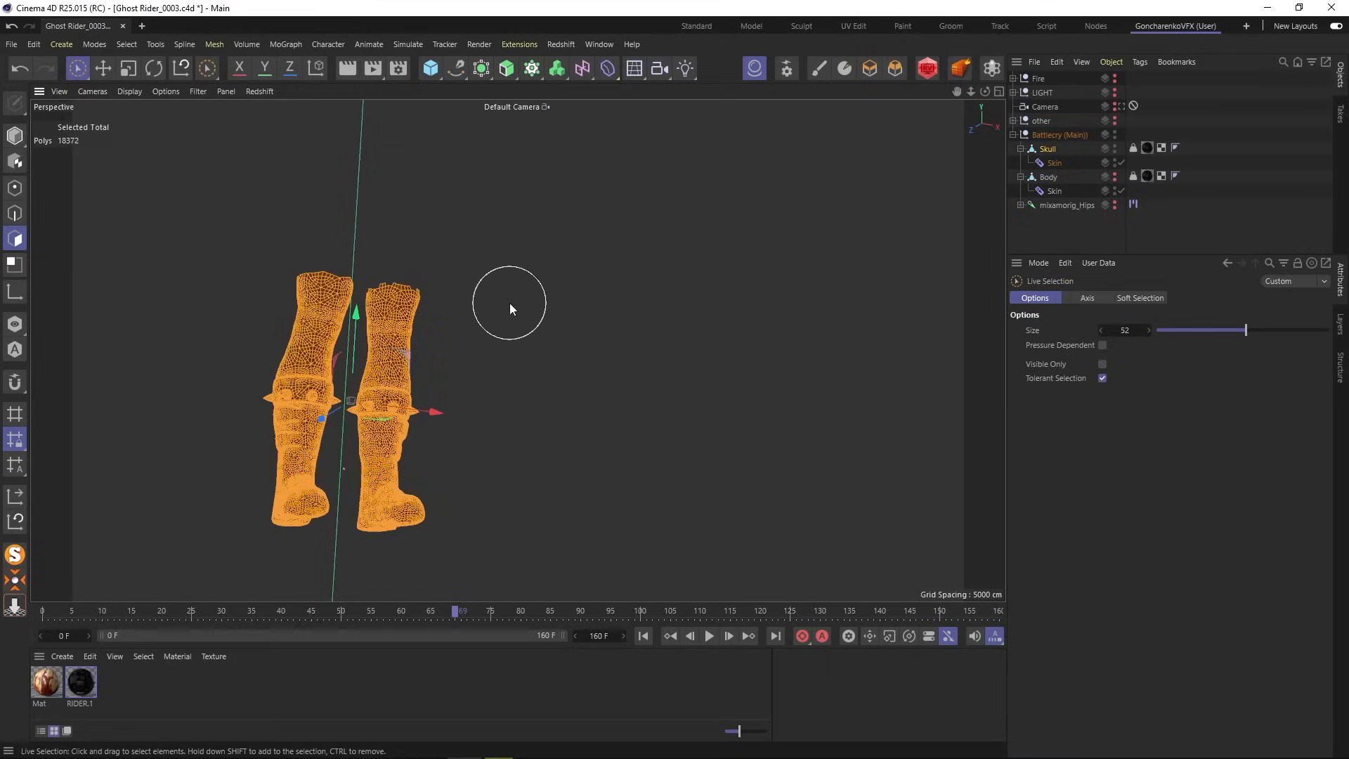
pyautogui.press('Delete')
pyautogui.keyDown('alt'); pyautogui.moveTo(498, 218); pyautogui.dragTo(608, 358); pyautogui.keyUp('alt')
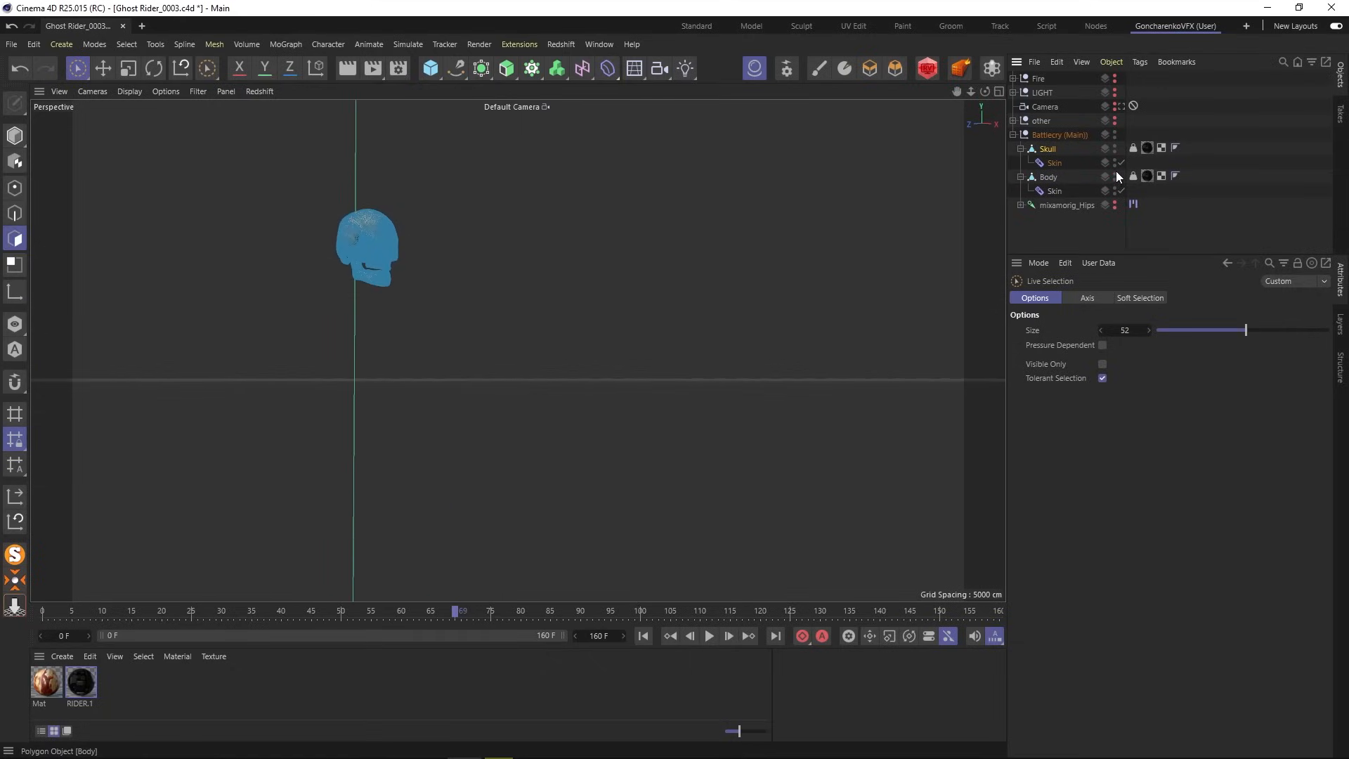
# - Delete the jaw, skull and face polygons from the Body mesh
pyautogui.click(1051, 177)
pyautogui.scroll(10, 405, 284)
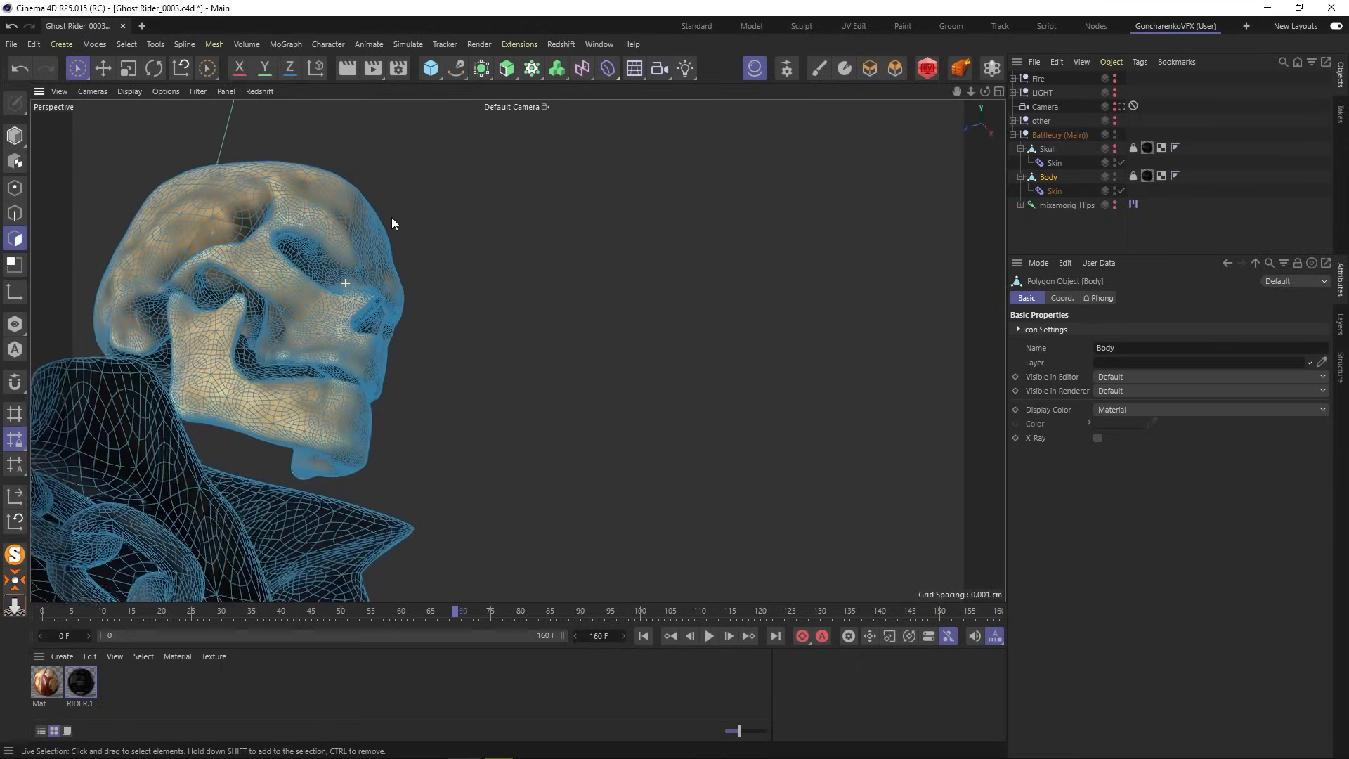
pyautogui.moveTo(351, 421)
pyautogui.mouseDown()
pyautogui.moveTo(301, 448)
pyautogui.moveTo(373, 204)
pyautogui.moveTo(150, 204)
pyautogui.moveTo(340, 320)
pyautogui.moveTo(265, 413)
pyautogui.mouseUp()
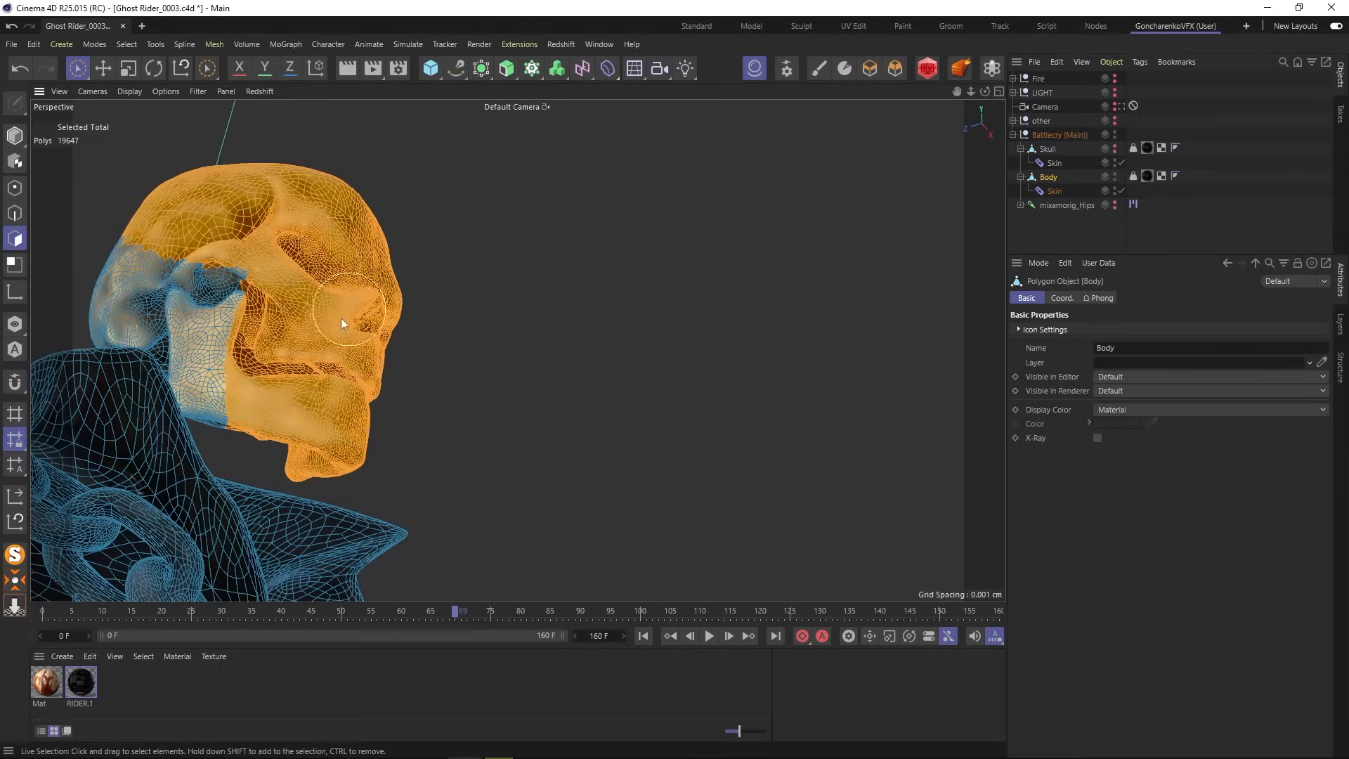
pyautogui.press('Delete')
# - Remove the leftover skull piece from Body, then deselect and view the headless body
pyautogui.keyDown('alt'); pyautogui.moveTo(406, 371); pyautogui.dragTo(457, 390); pyautogui.keyUp('alt')
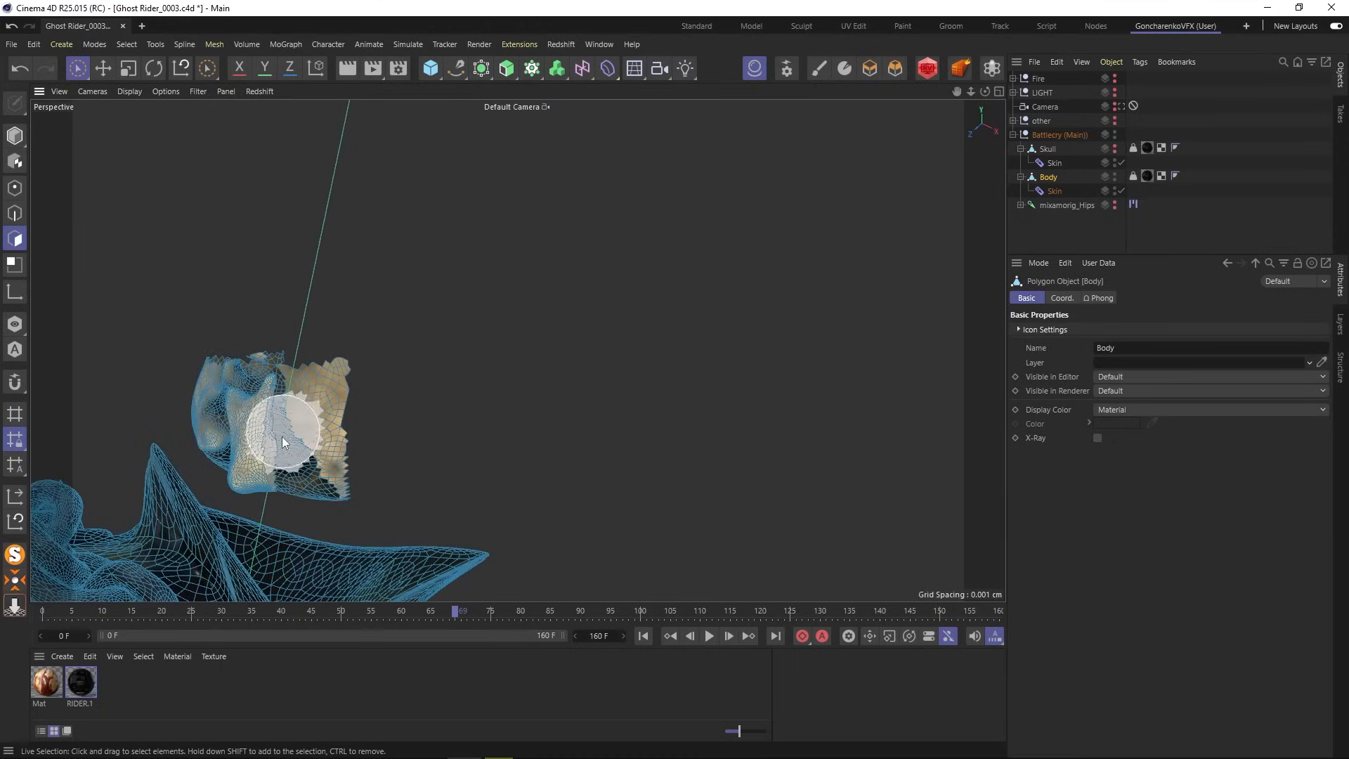
pyautogui.scroll(3, 282, 441)
pyautogui.moveTo(249, 473)
pyautogui.mouseDown()
pyautogui.moveTo(331, 501)
pyautogui.moveTo(247, 309)
pyautogui.moveTo(225, 464)
pyautogui.moveTo(218, 381)
pyautogui.mouseUp()
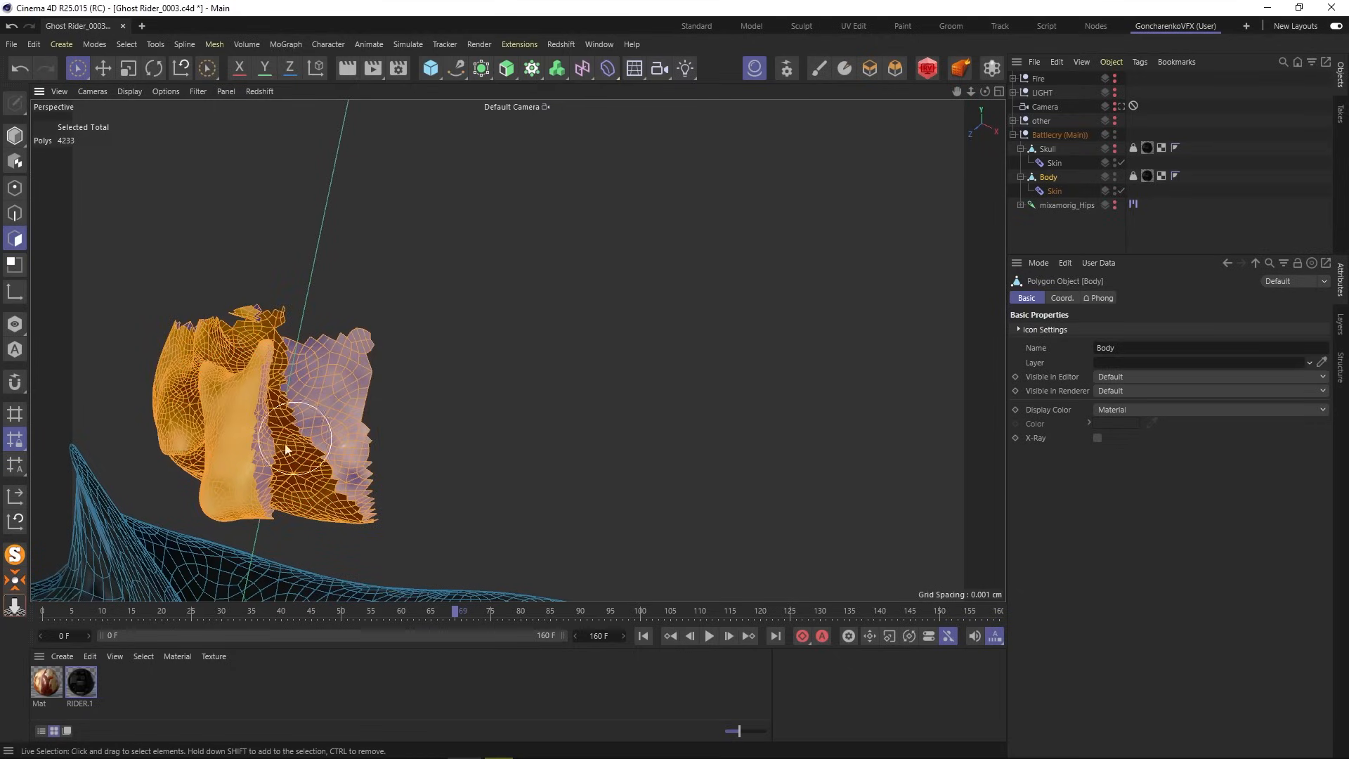
pyautogui.press('Delete')
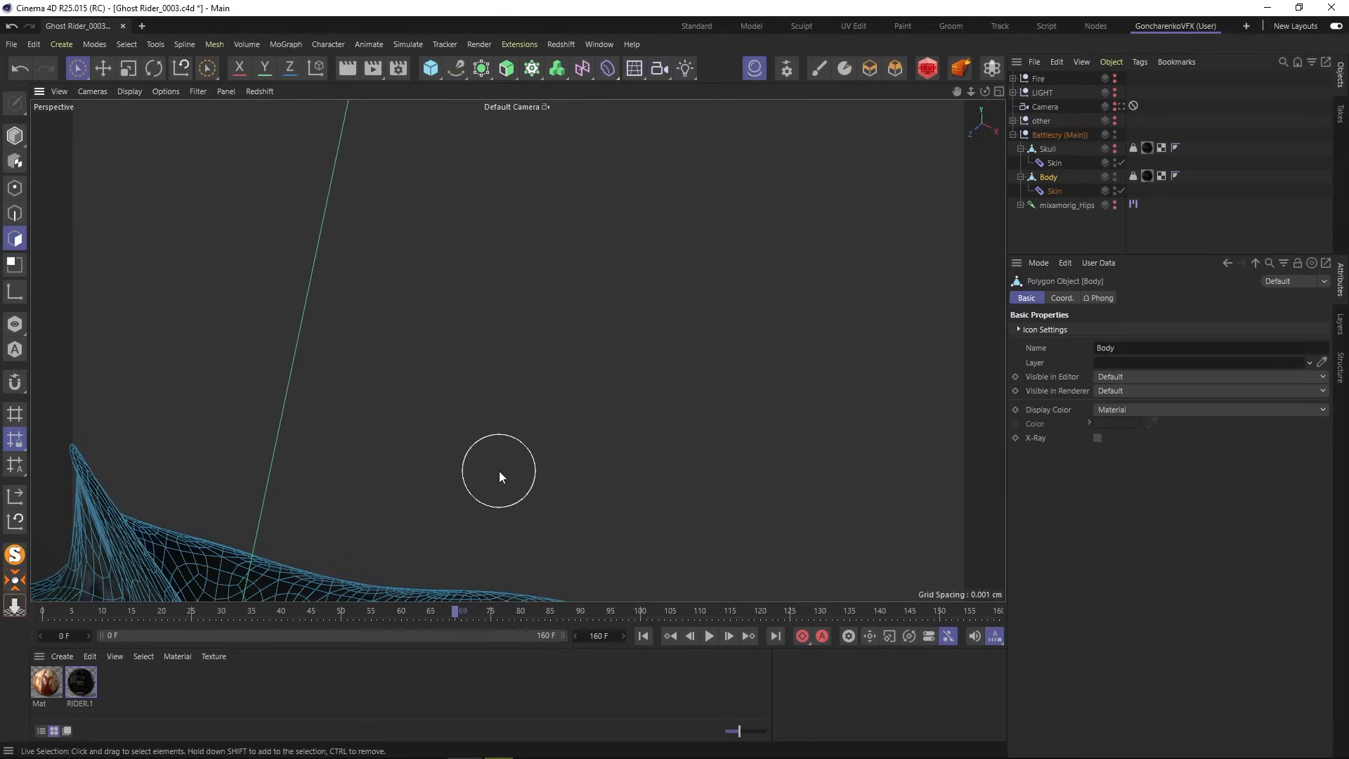
pyautogui.moveTo(483, 468)
pyautogui.keyDown('alt'); pyautogui.mouseDown()
pyautogui.moveTo(415, 525)
pyautogui.moveTo(440, 538)
pyautogui.mouseUp(); pyautogui.keyUp('alt')
pyautogui.scroll(-6, 411, 448)
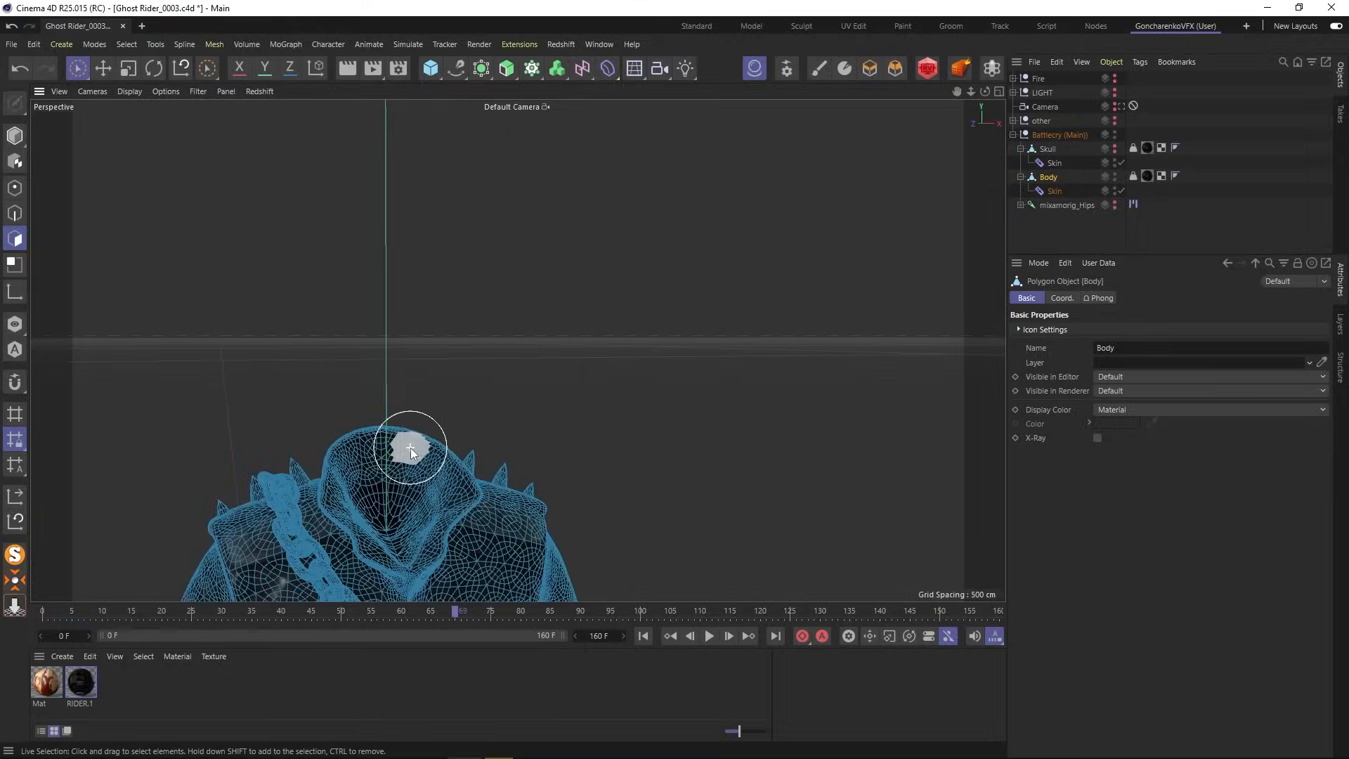
pyautogui.scroll(-3, 431, 489)
pyautogui.click(1052, 221)
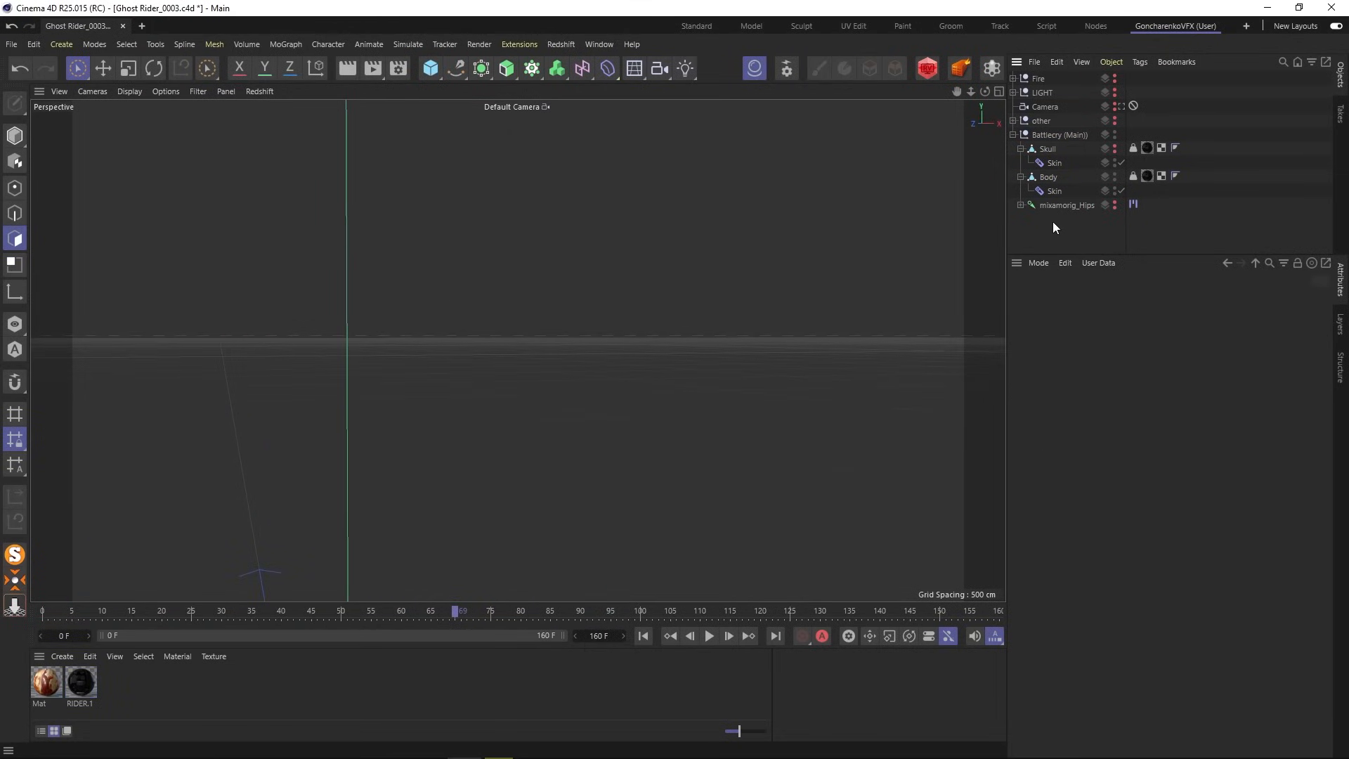
pyautogui.keyDown('alt'); pyautogui.moveTo(559, 287); pyautogui.dragTo(196, 412); pyautogui.keyUp('alt')
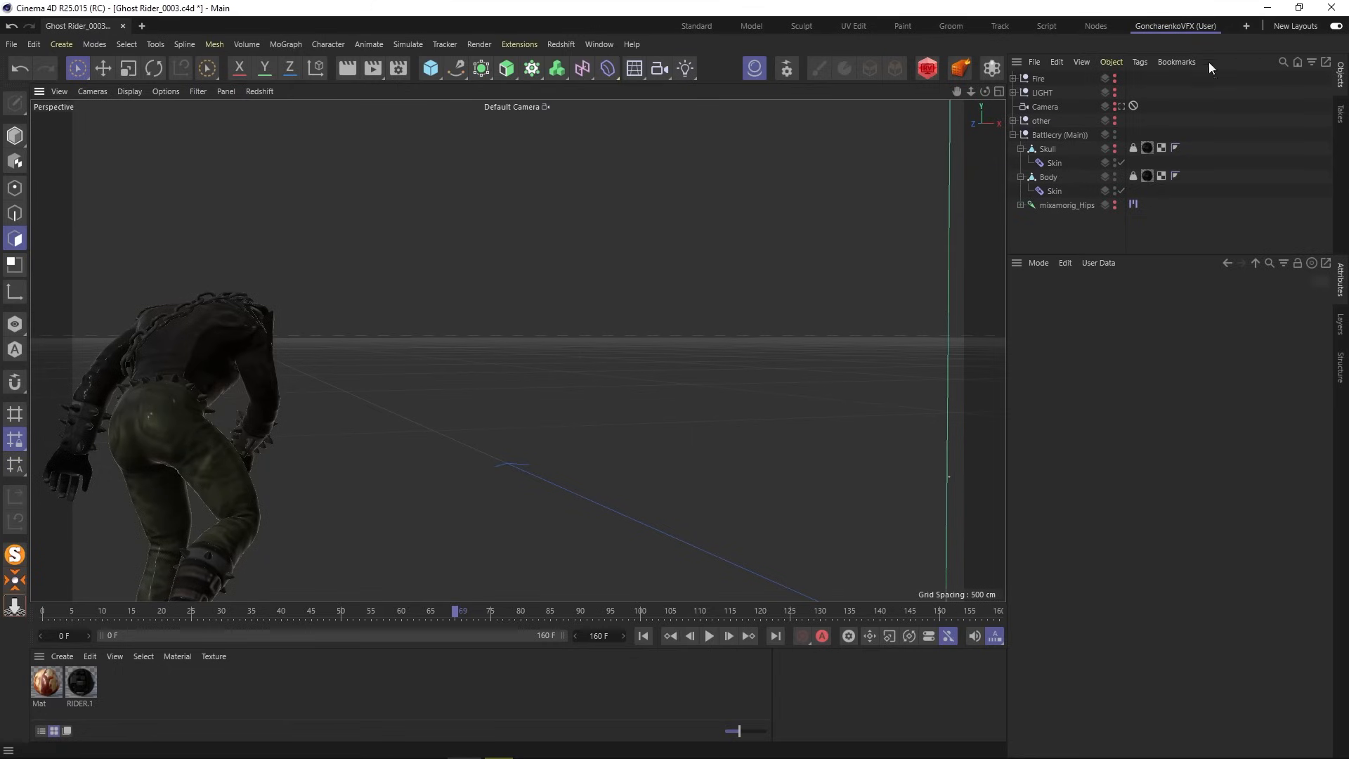
# - Scrub the animation to frames 96 and 51 while orbiting around the character's body
pyautogui.click(1055, 133)
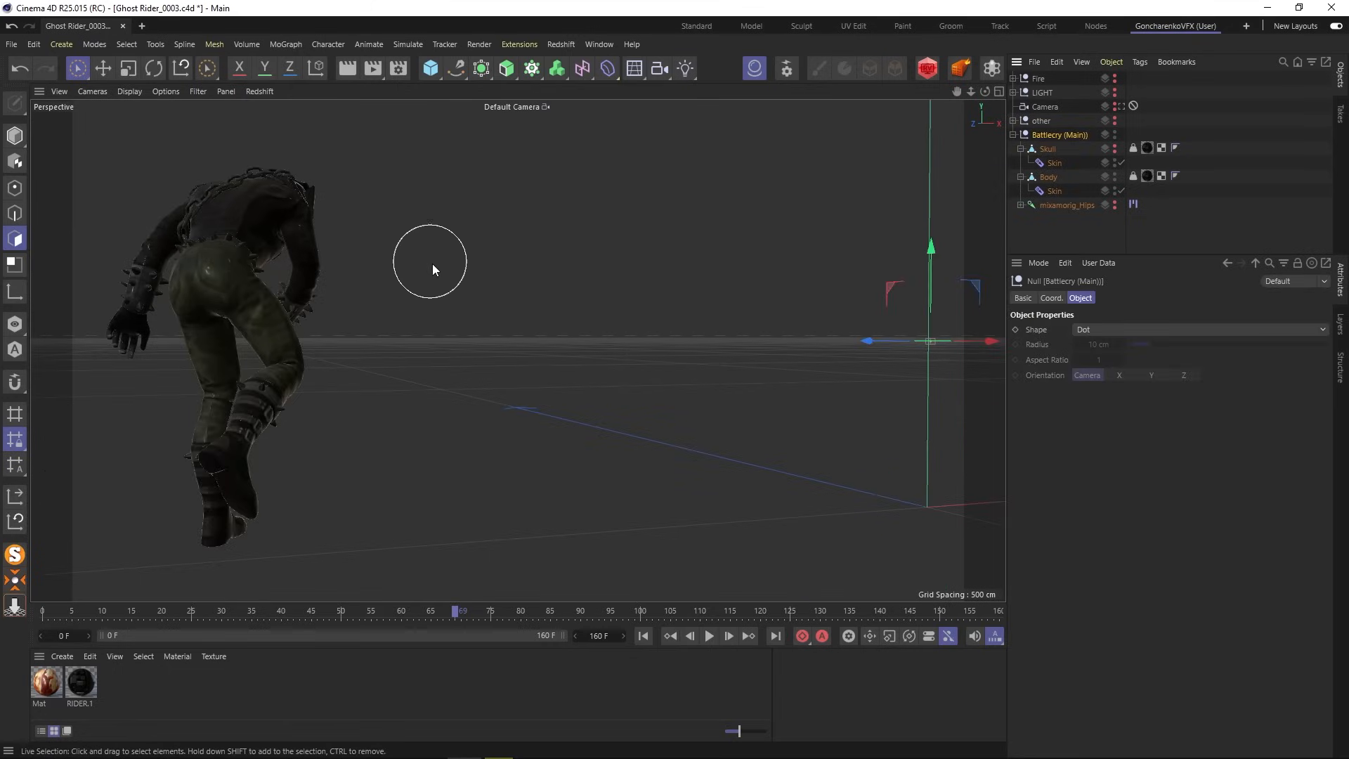
pyautogui.moveTo(455, 610); pyautogui.dragTo(617, 603)
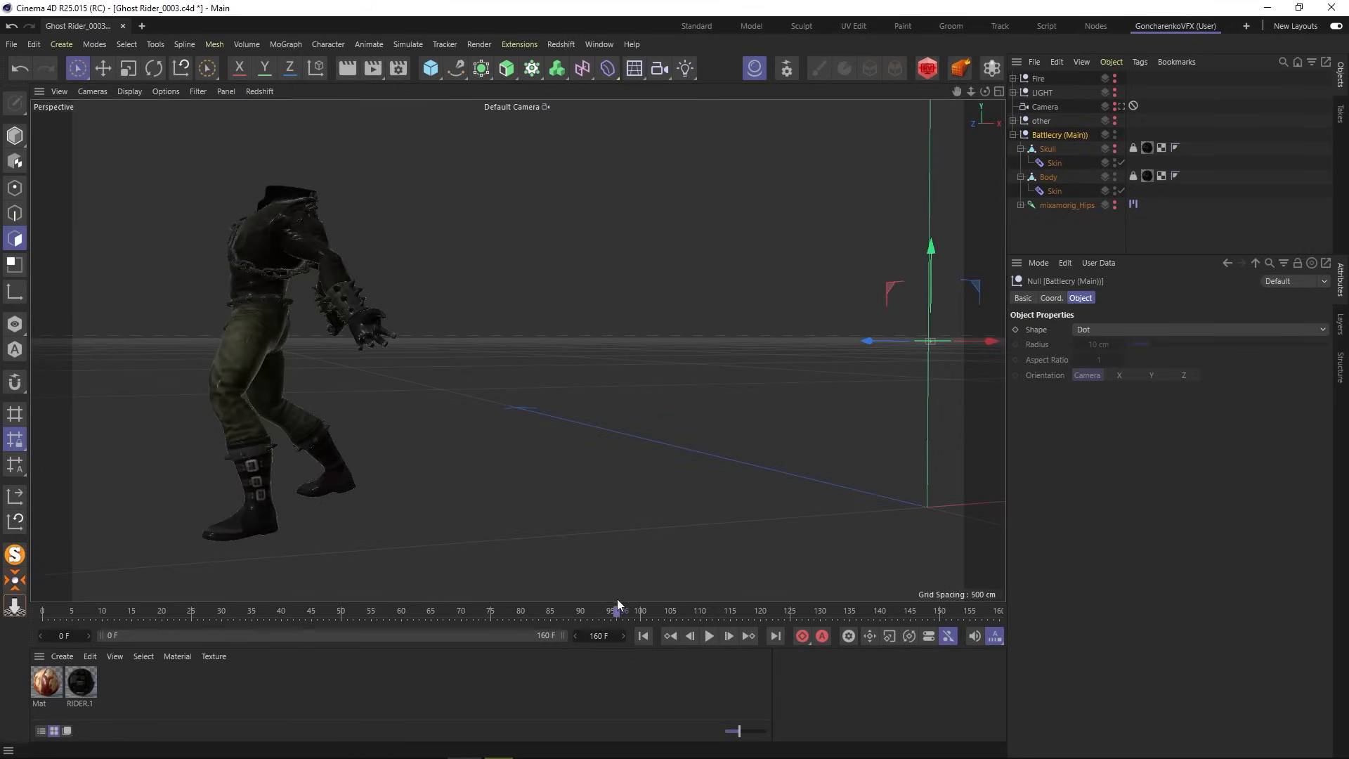
pyautogui.keyDown('alt'); pyautogui.moveTo(255, 218); pyautogui.dragTo(398, 267); pyautogui.keyUp('alt')
pyautogui.scroll(4, 226, 188)
pyautogui.keyDown('alt'); pyautogui.moveTo(227, 214); pyautogui.dragTo(371, 288, button='middle'); pyautogui.keyUp('alt')
pyautogui.keyDown('alt'); pyautogui.moveTo(414, 500); pyautogui.dragTo(403, 411); pyautogui.keyUp('alt')
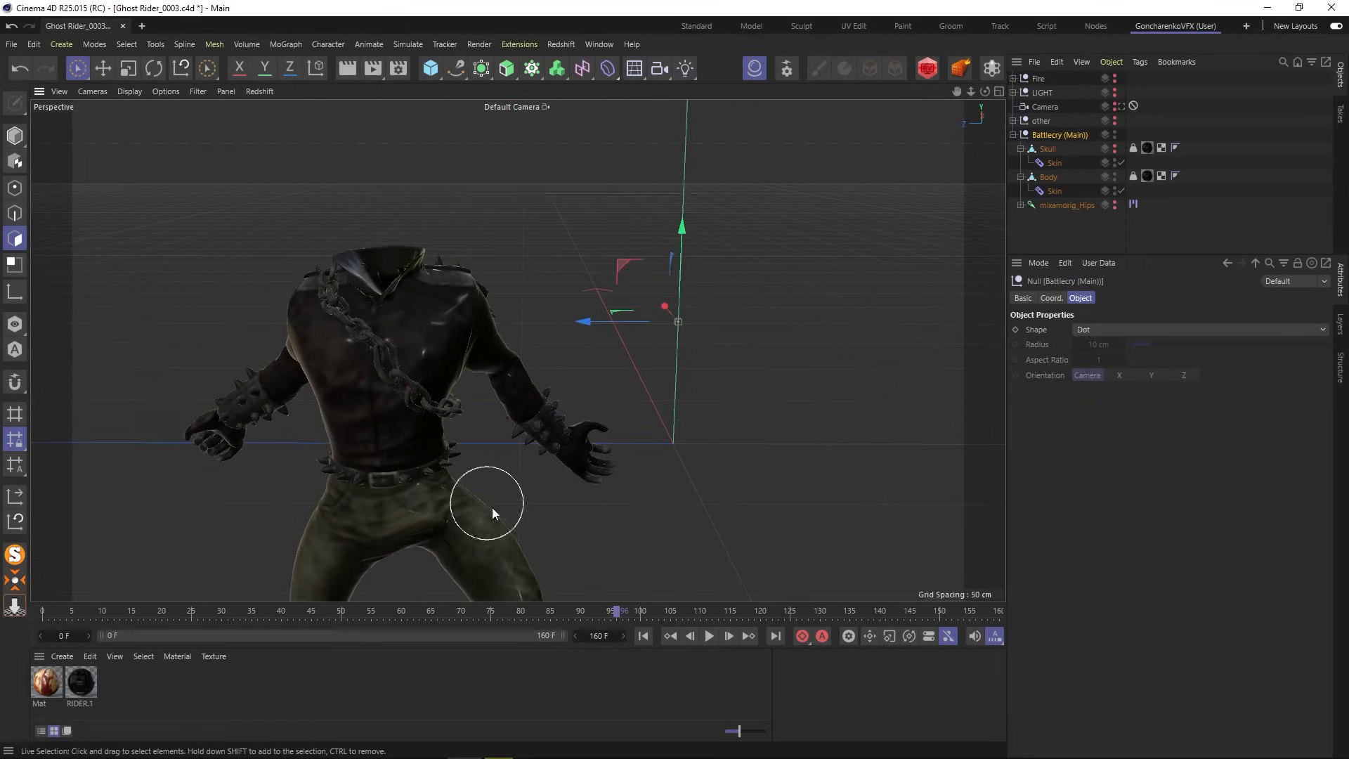
pyautogui.moveTo(597, 612); pyautogui.dragTo(676, 608)
# - Show the Skull, check it alone during playback, then show Body and the skeleton rig
pyautogui.click(1114, 146)
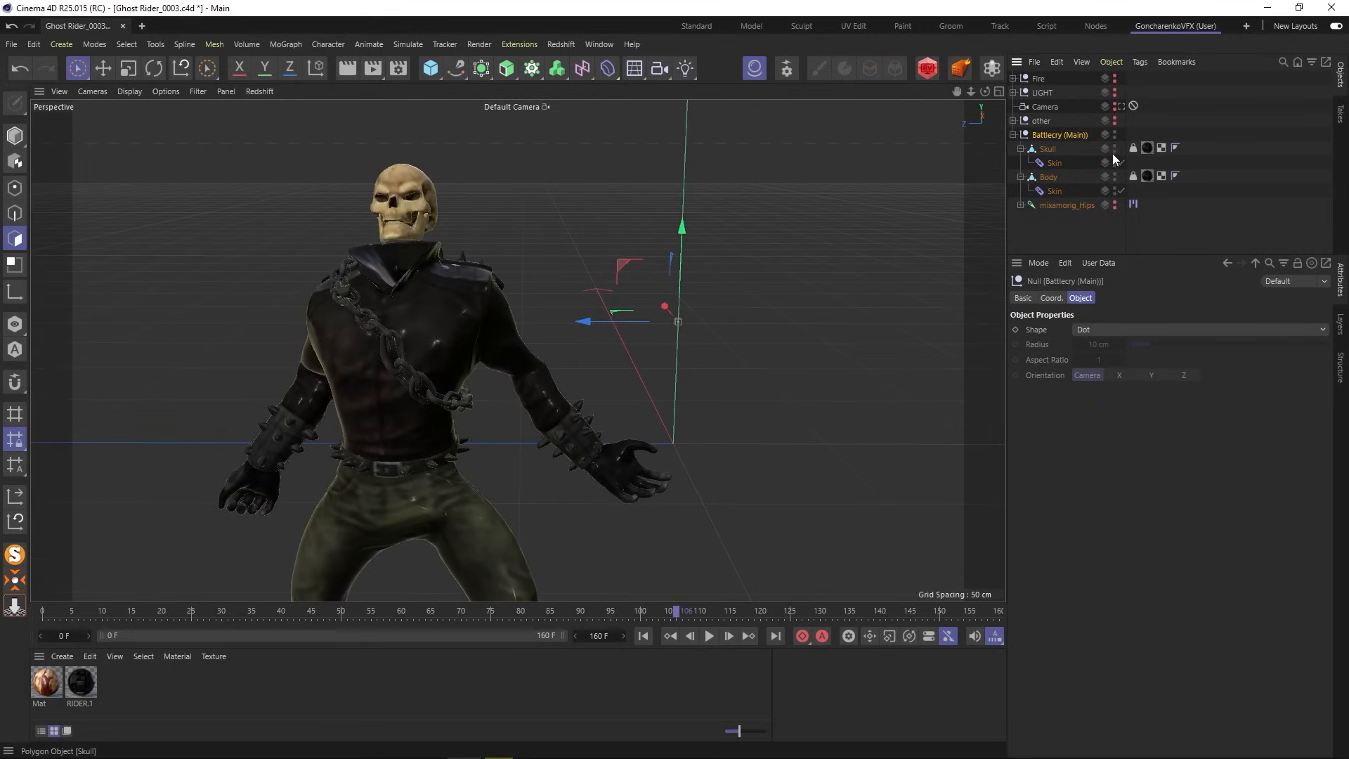
pyautogui.click(1115, 180)
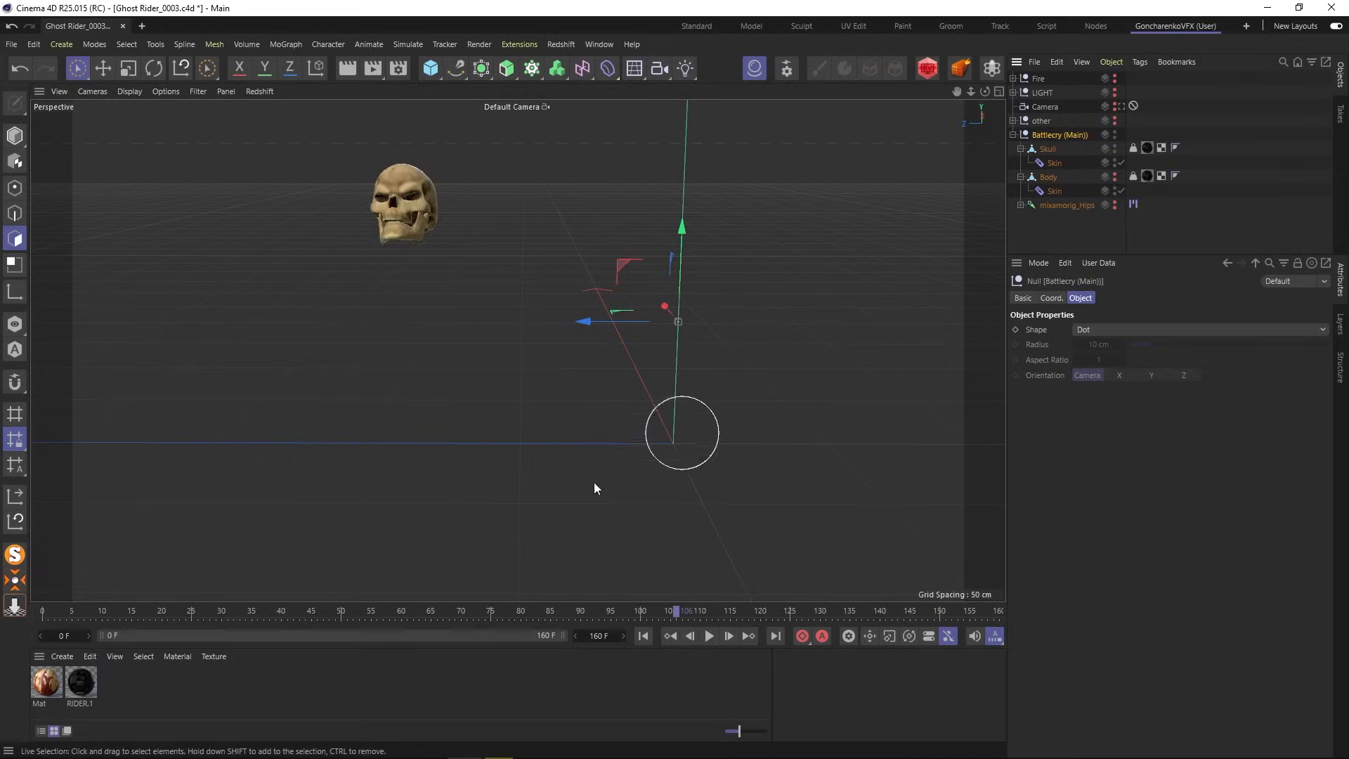
pyautogui.moveTo(676, 610); pyautogui.dragTo(735, 576)
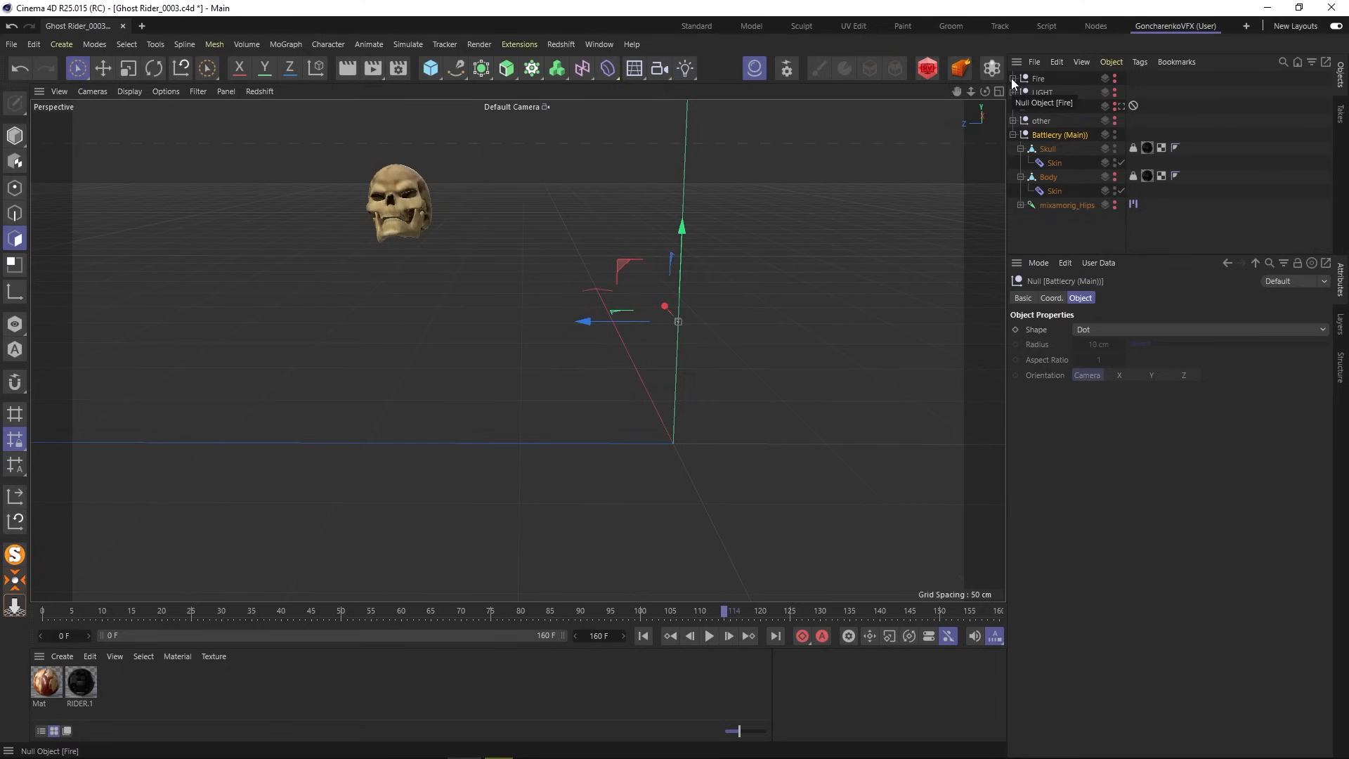
pyautogui.click(1114, 176)
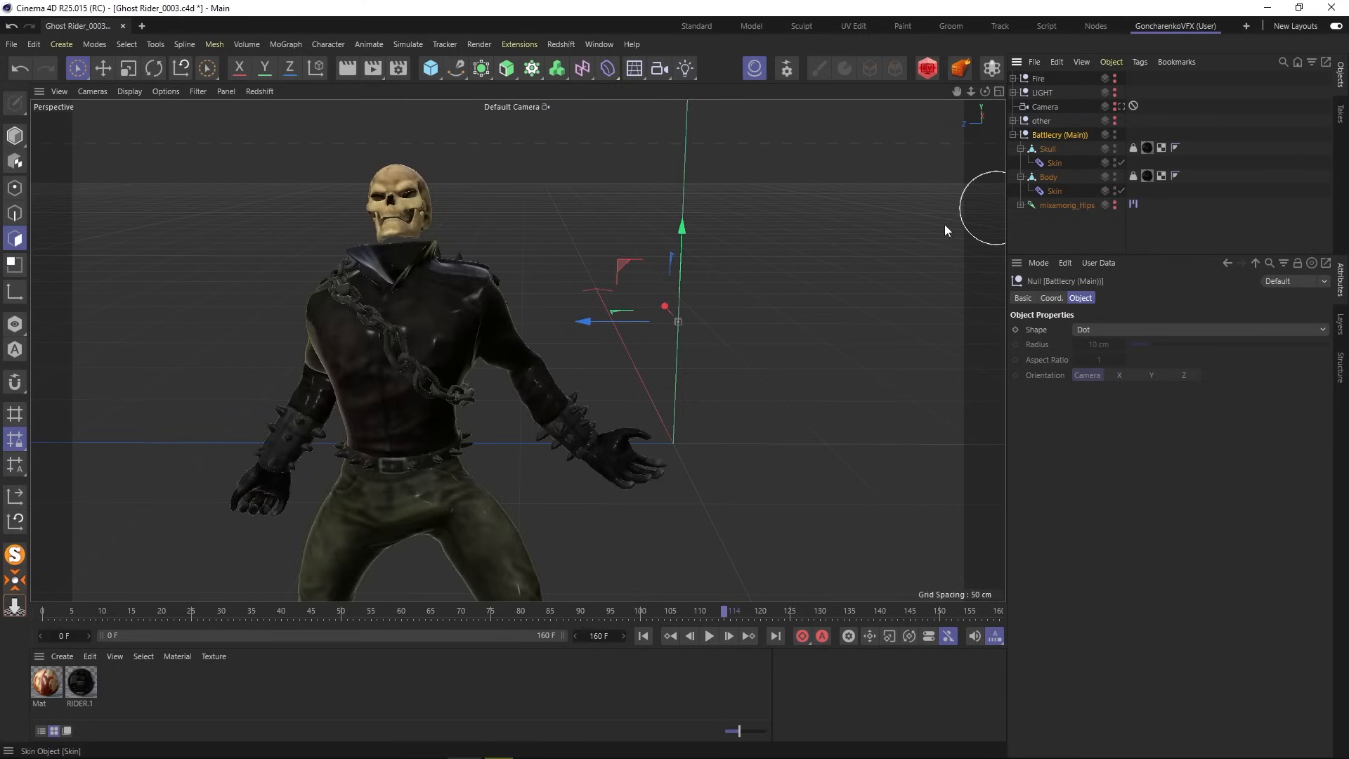
pyautogui.click(1115, 205)
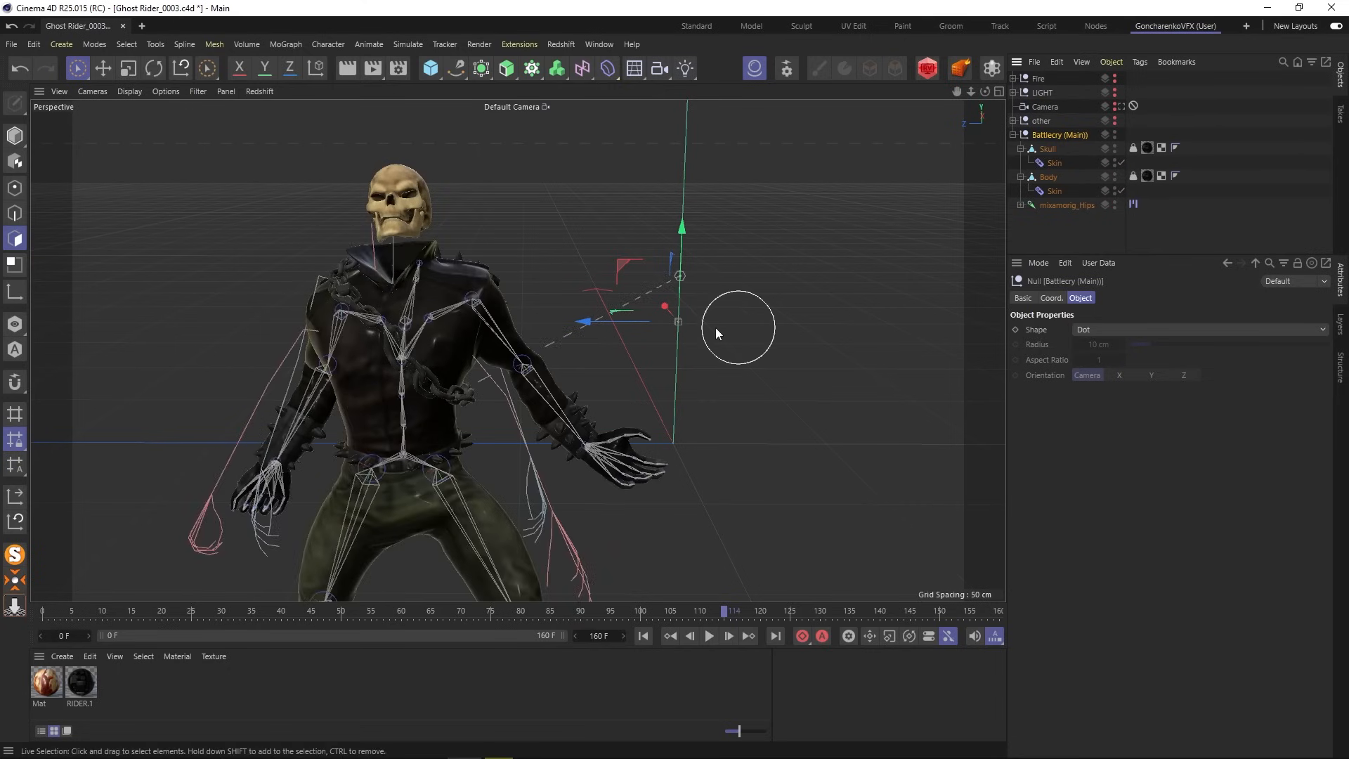
# - Scrub back to about frame 23, orbit the character, and switch back to Live Selection
pyautogui.scroll(-10, 708, 319)
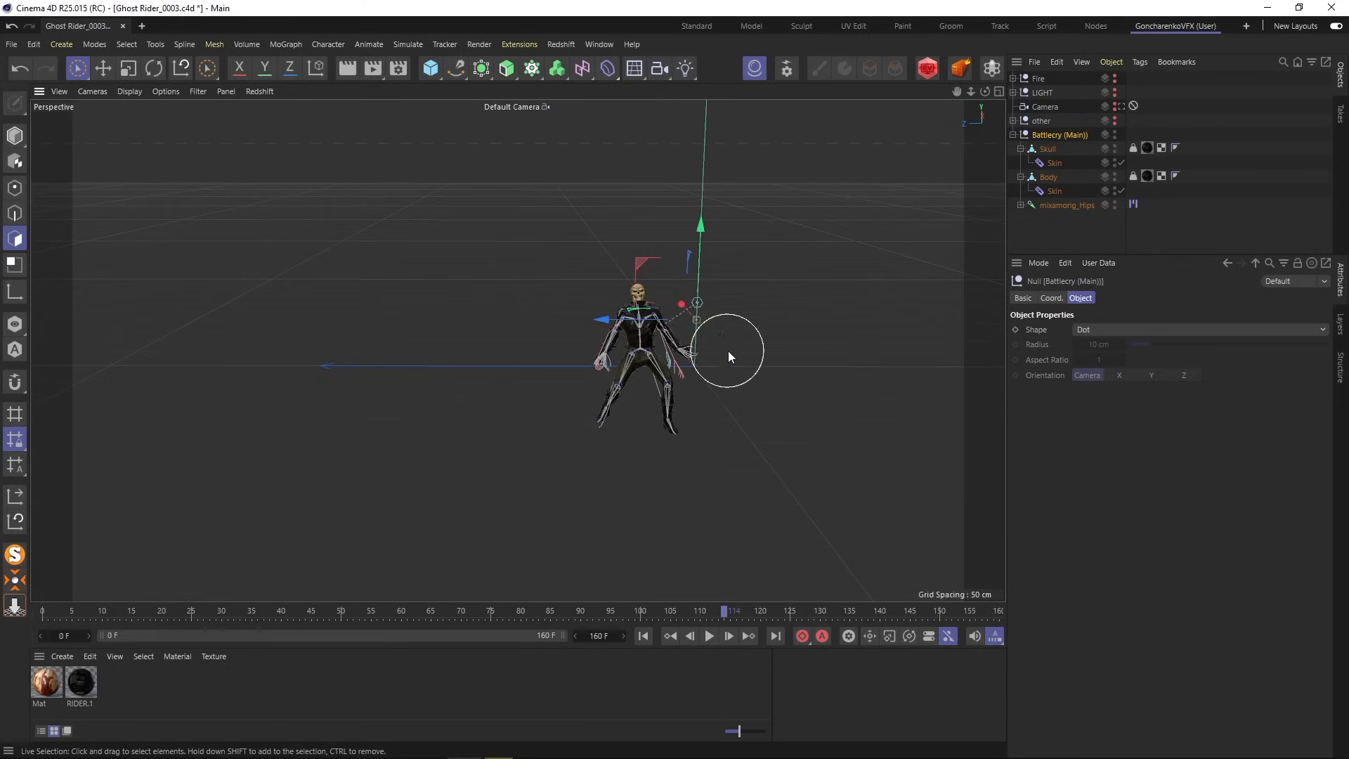
pyautogui.keyDown('alt'); pyautogui.moveTo(728, 351); pyautogui.dragTo(353, 396); pyautogui.keyUp('alt')
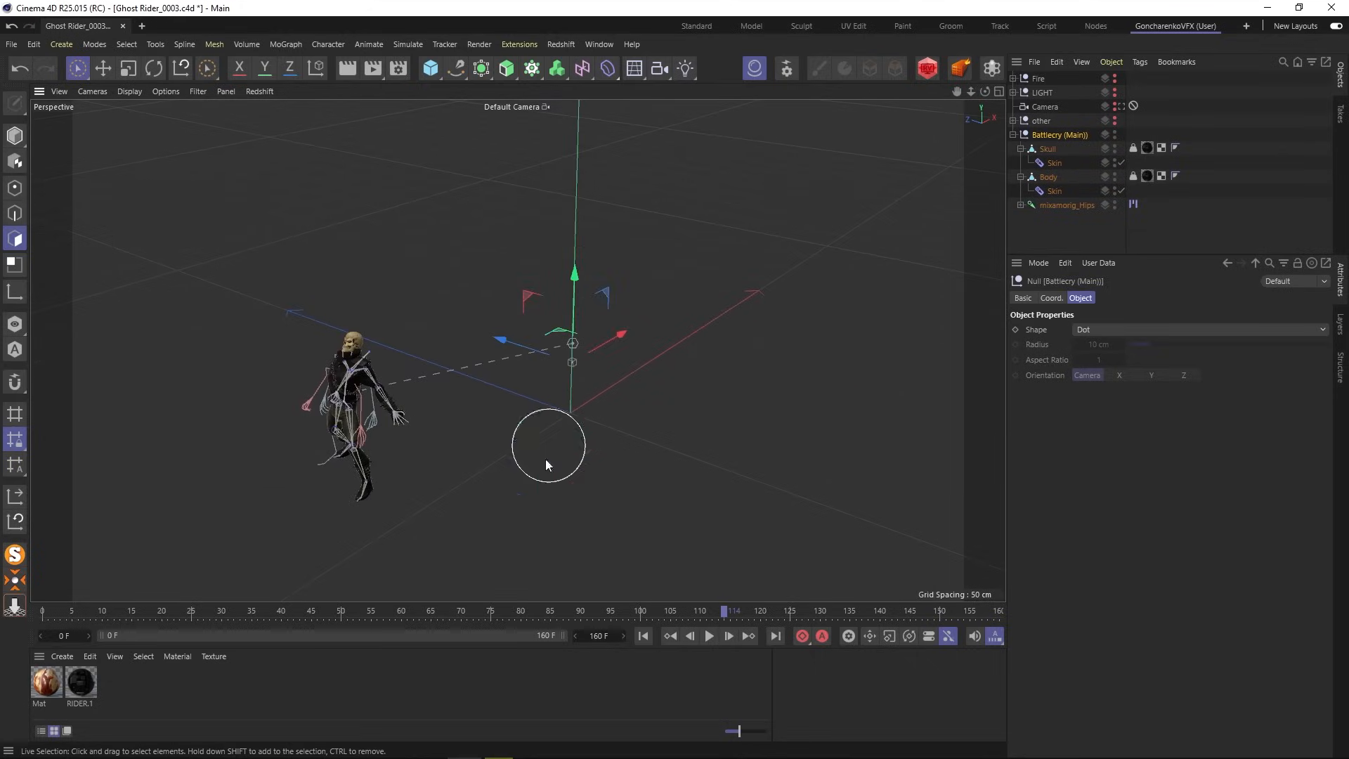
pyautogui.moveTo(720, 613); pyautogui.dragTo(56, 622)
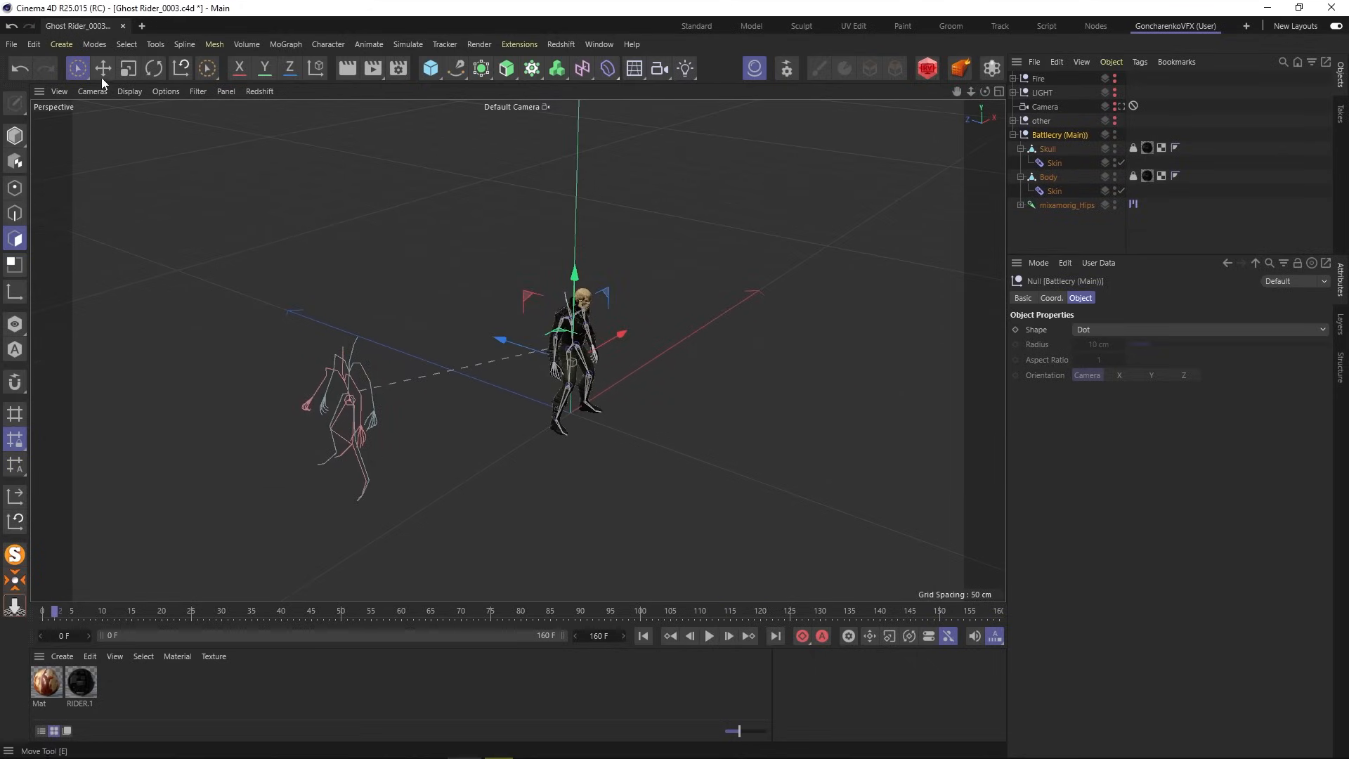
pyautogui.click(77, 68)
pyautogui.keyDown('alt'); pyautogui.moveTo(576, 351); pyautogui.dragTo(738, 337); pyautogui.keyUp('alt')
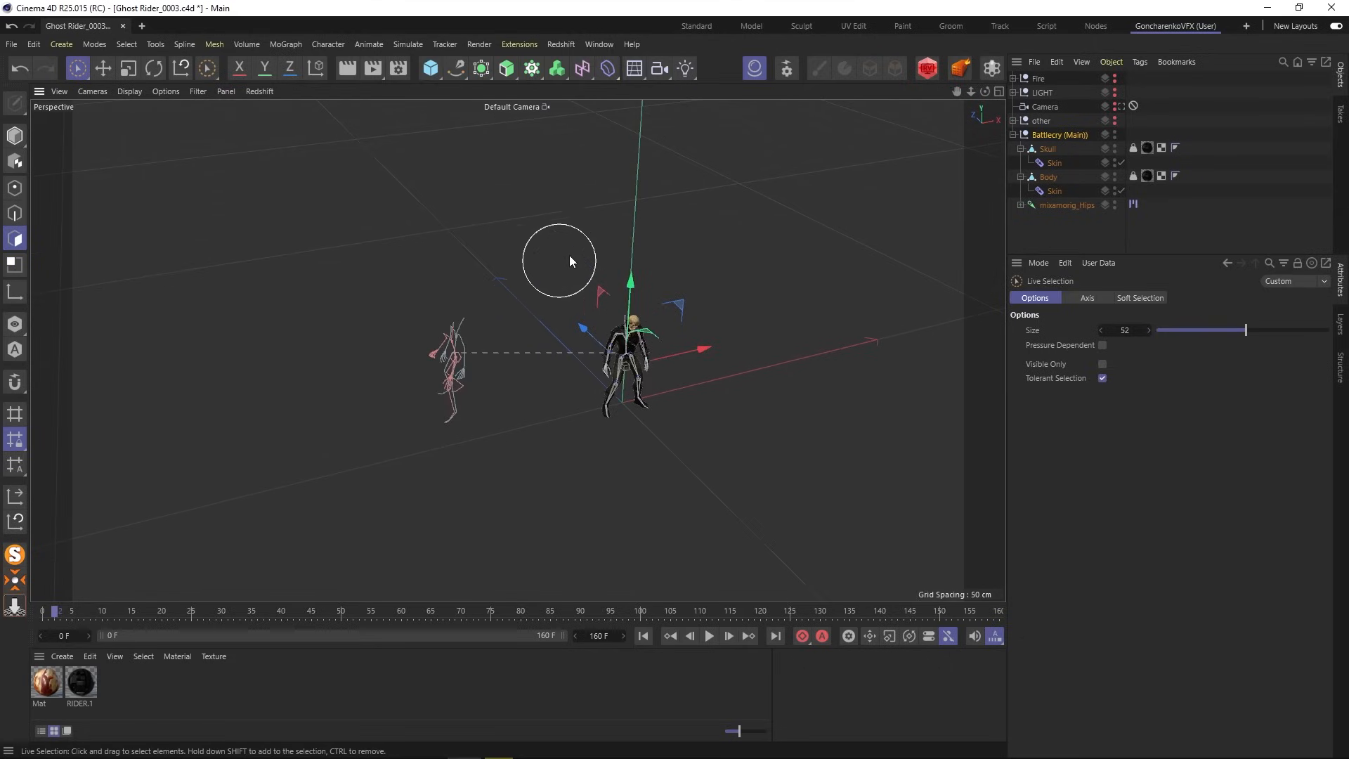
# - Show the Fire group, expand it and select its TurbulenceFD Container
pyautogui.click(1115, 77)
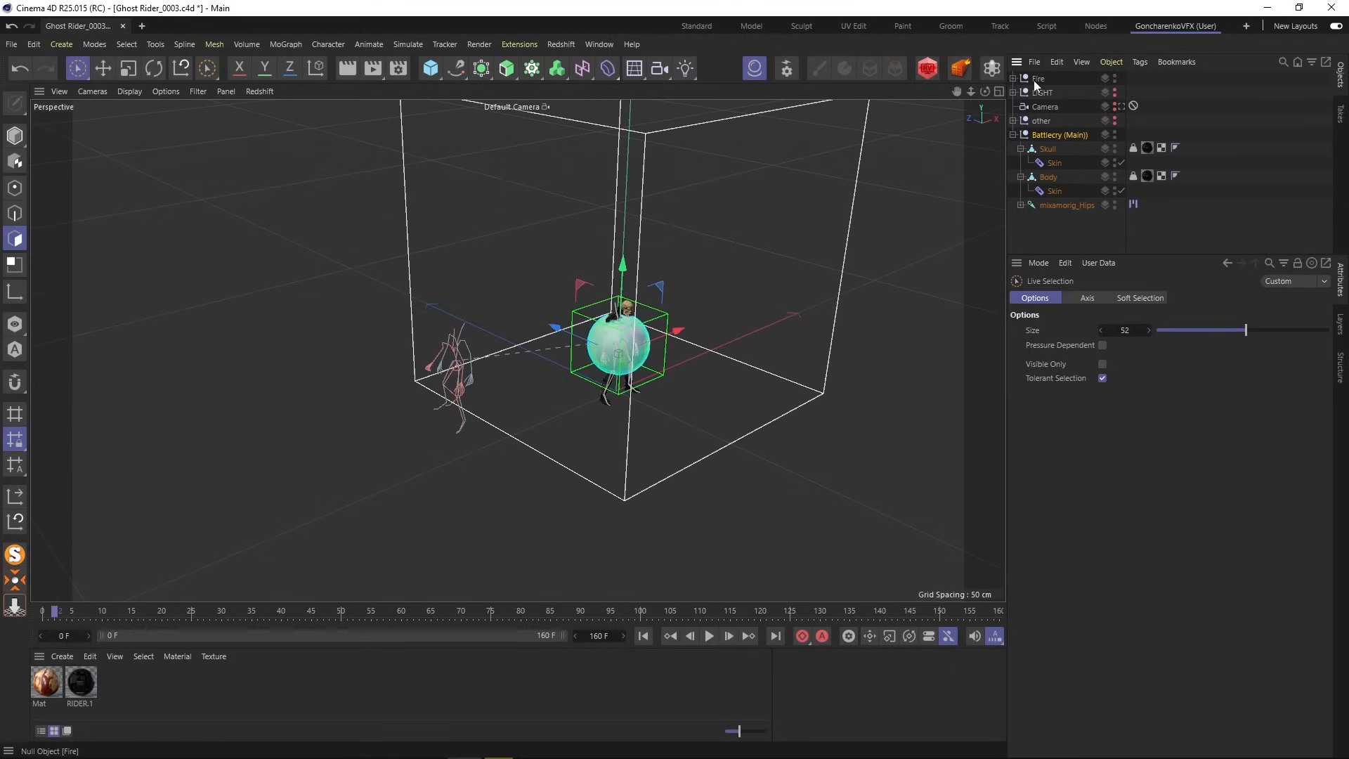
pyautogui.click(1014, 78)
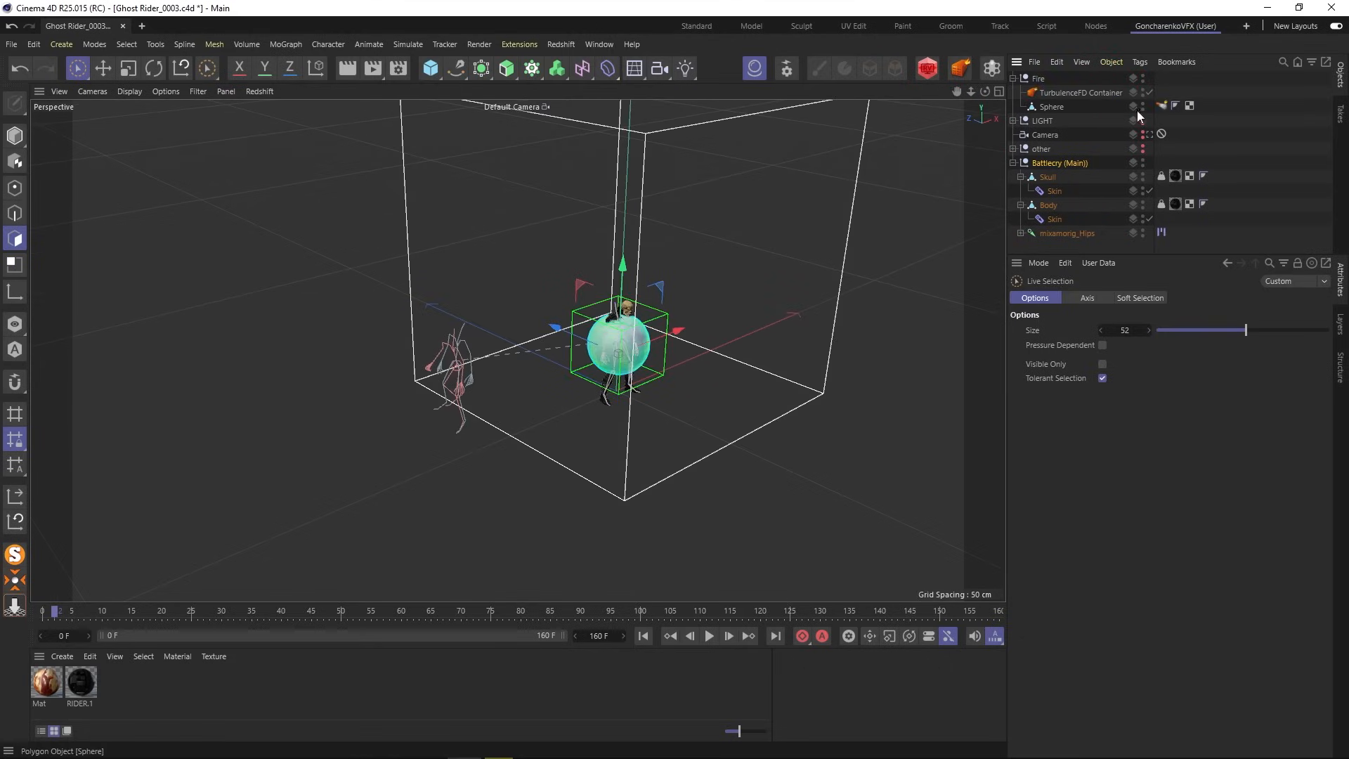
pyautogui.click(1074, 93)
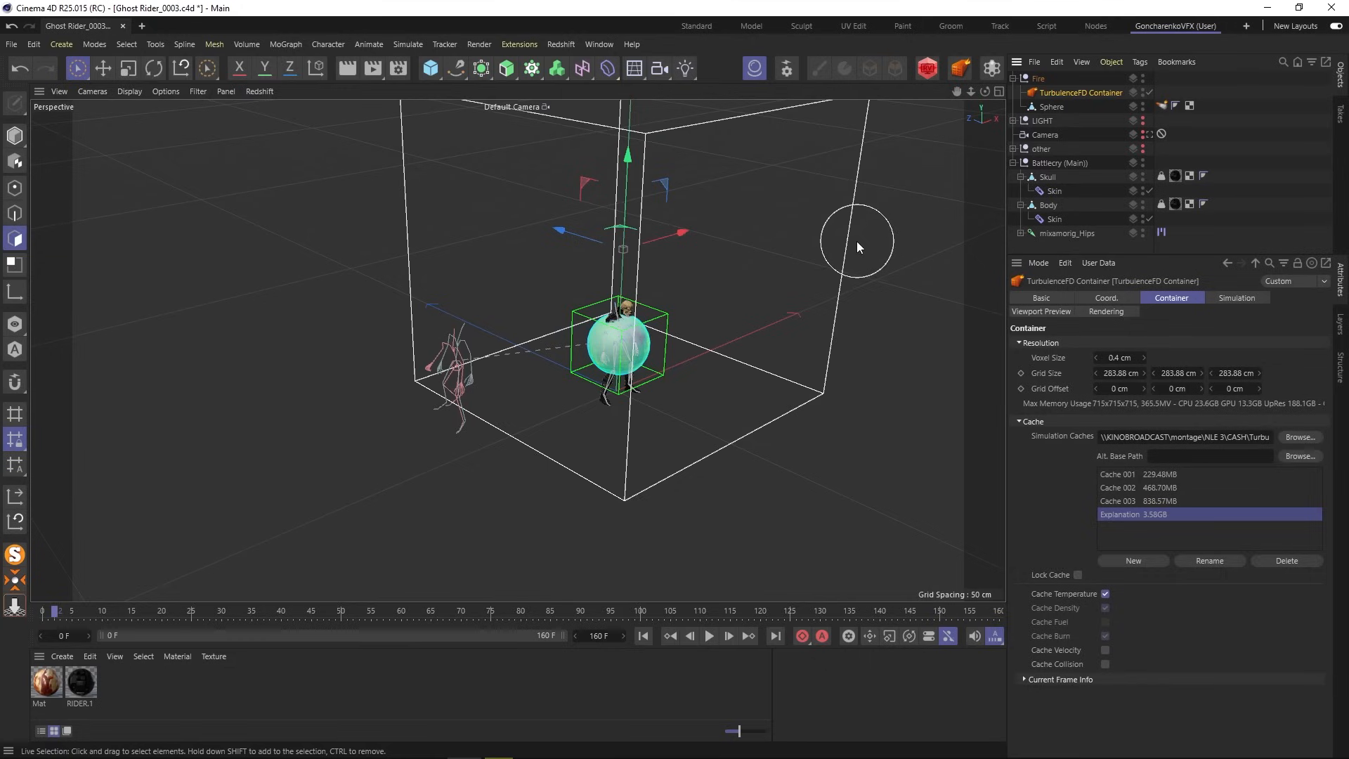
pyautogui.keyDown('alt'); pyautogui.moveTo(824, 259); pyautogui.dragTo(504, 279); pyautogui.keyUp('alt')
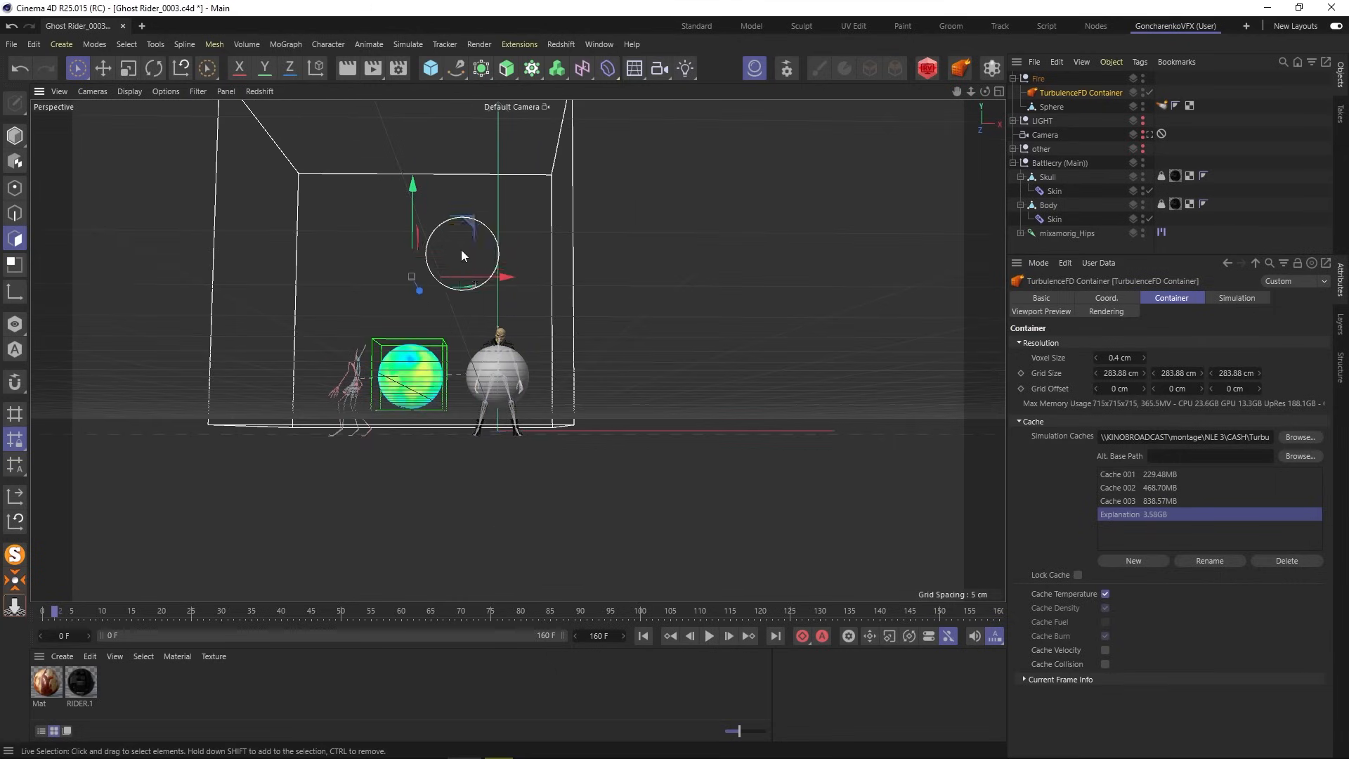
# - Lower the fire container and scale down its height, scrubbing ahead to watch the fire grow
pyautogui.moveTo(415, 208); pyautogui.dragTo(428, 243)
pyautogui.click(128, 69)
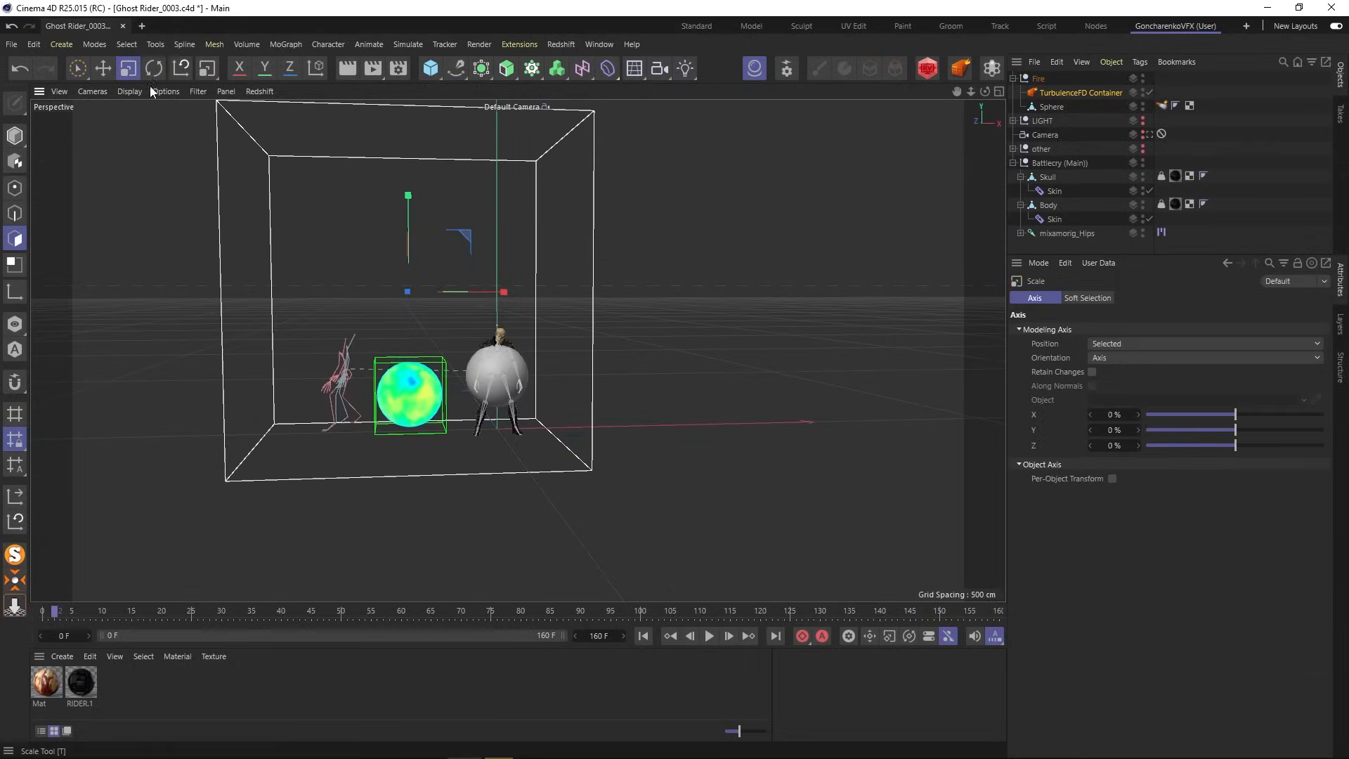
pyautogui.moveTo(408, 196); pyautogui.dragTo(591, 424)
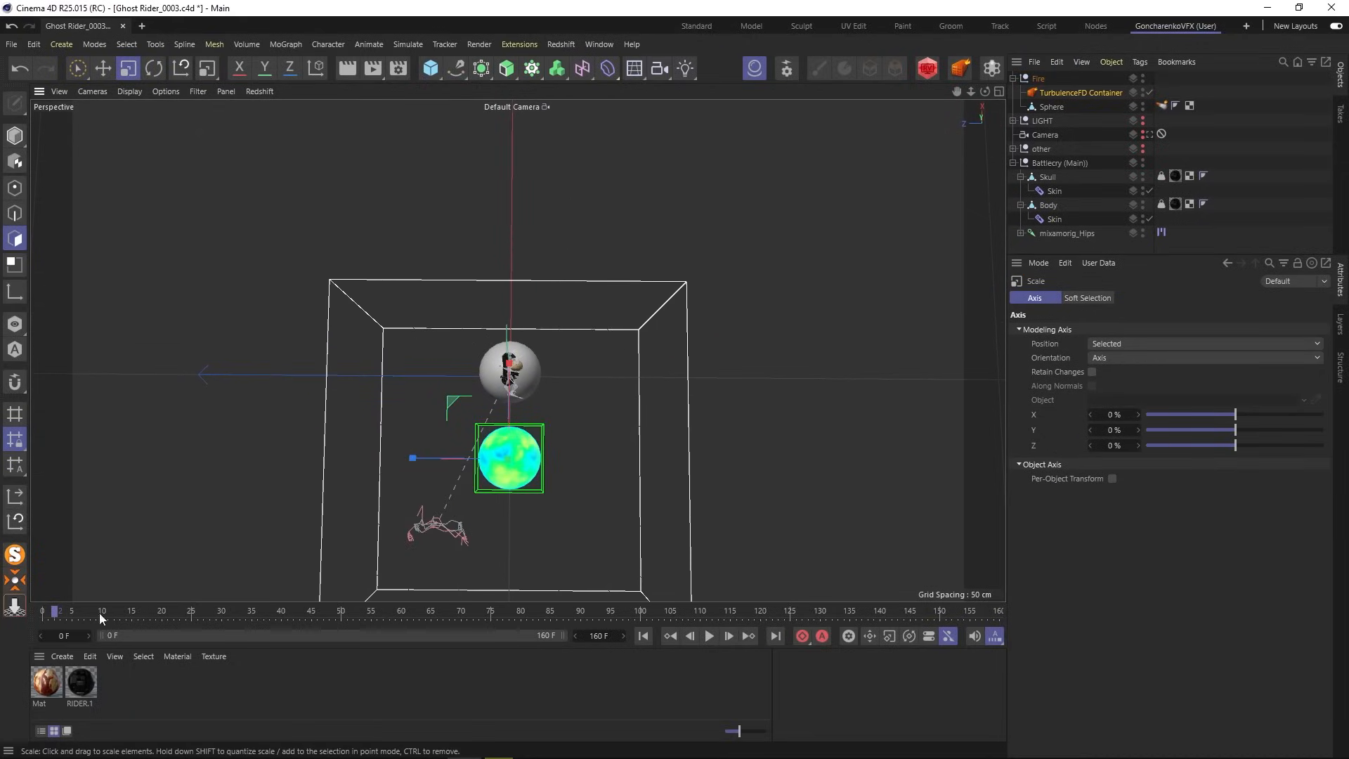
pyautogui.moveTo(99, 612); pyautogui.dragTo(117, 608)
pyautogui.keyDown('alt'); pyautogui.moveTo(572, 474); pyautogui.dragTo(559, 406, button='middle'); pyautogui.keyUp('alt')
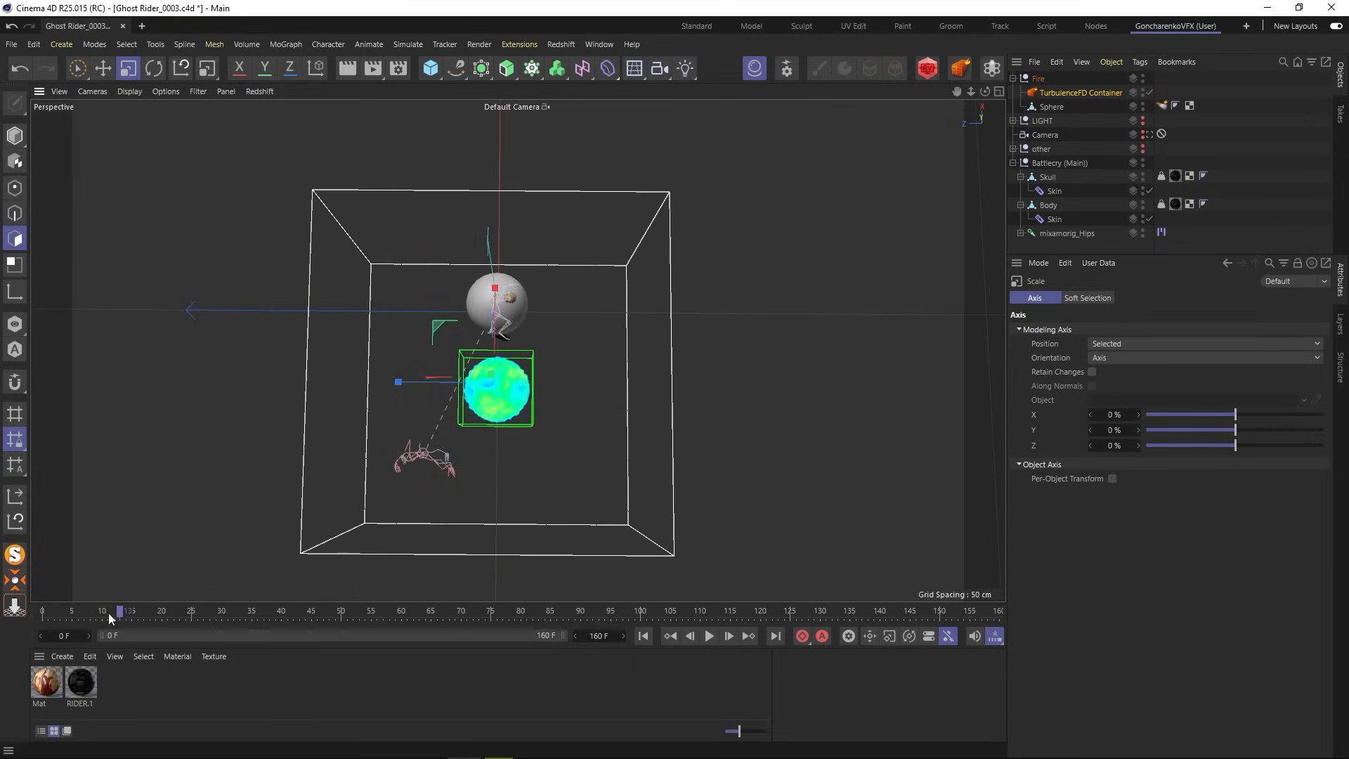
pyautogui.moveTo(109, 612); pyautogui.dragTo(699, 612)
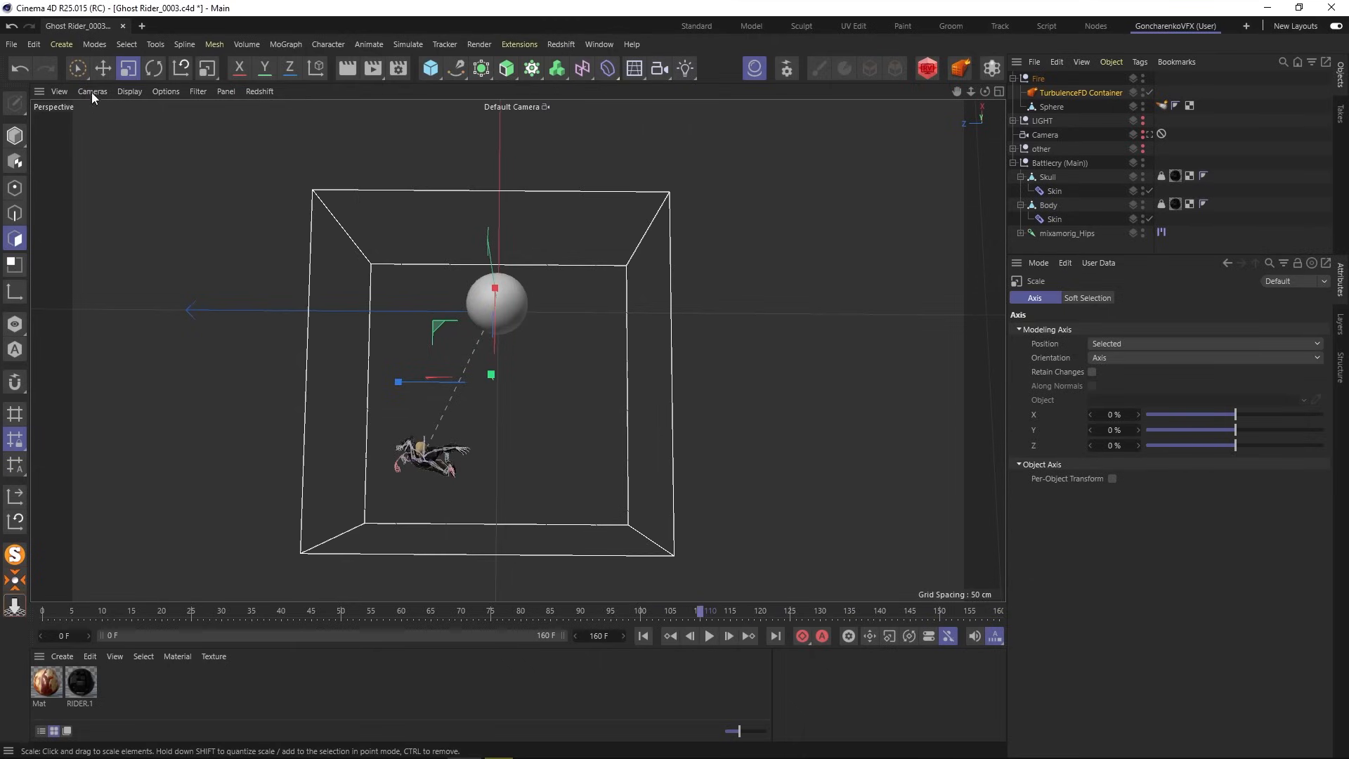
# - Raise the container slightly and shift it left, closer to the character and sphere
pyautogui.click(103, 70)
pyautogui.moveTo(491, 302); pyautogui.dragTo(492, 292)
pyautogui.moveTo(428, 370); pyautogui.dragTo(407, 370)
pyautogui.keyDown('alt'); pyautogui.moveTo(484, 398); pyautogui.dragTo(284, 216); pyautogui.keyUp('alt')
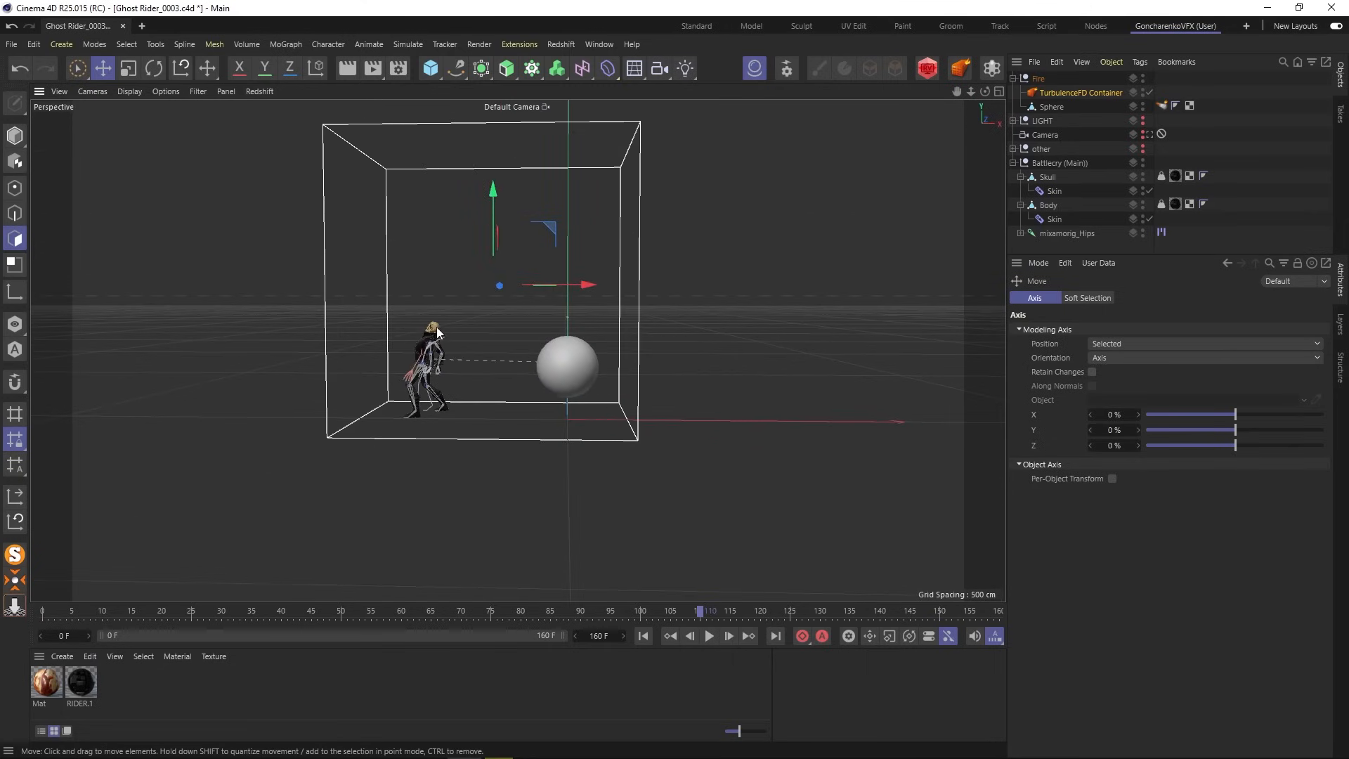
pyautogui.keyDown('alt'); pyautogui.moveTo(436, 326); pyautogui.dragTo(456, 365); pyautogui.keyUp('alt')
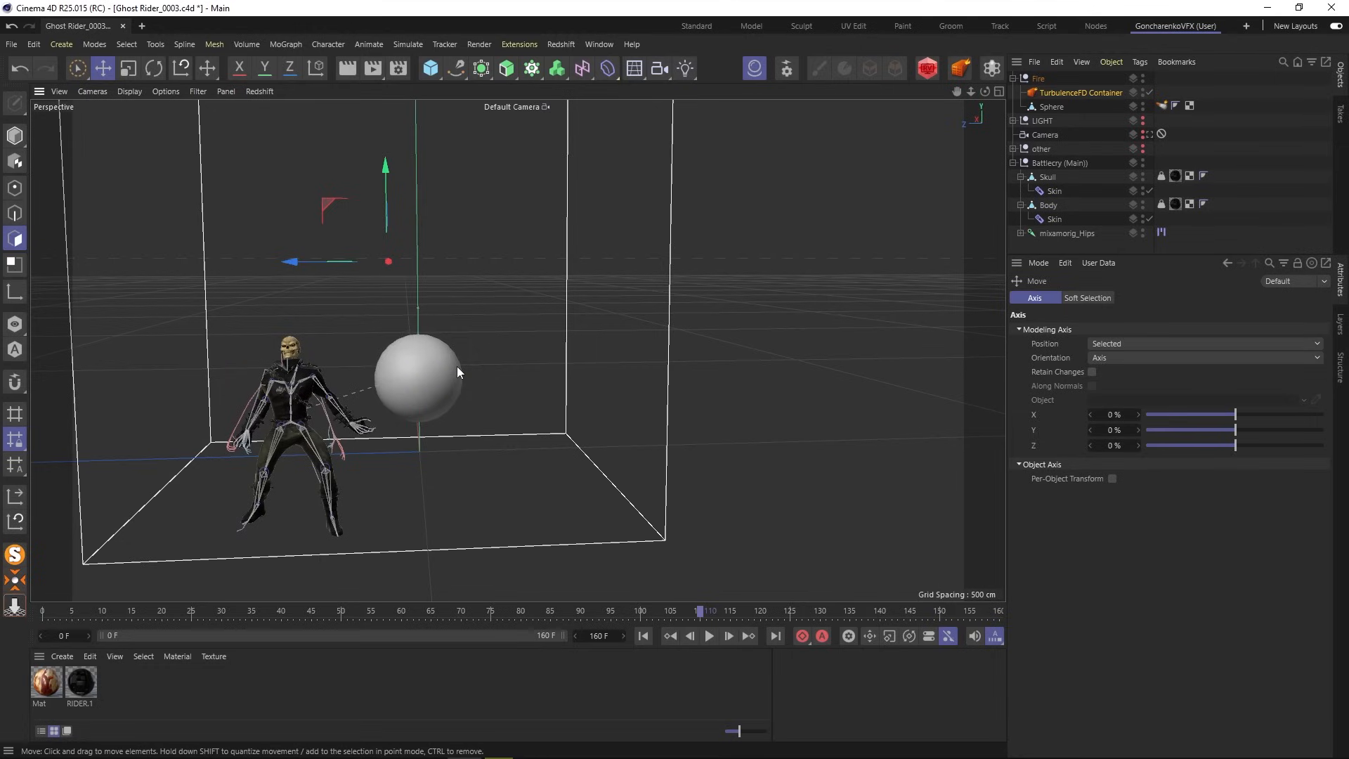
# - Move the TurbulenceFD Emitter tag from the Sphere onto the Skull and hide the Sphere
pyautogui.click(1047, 178)
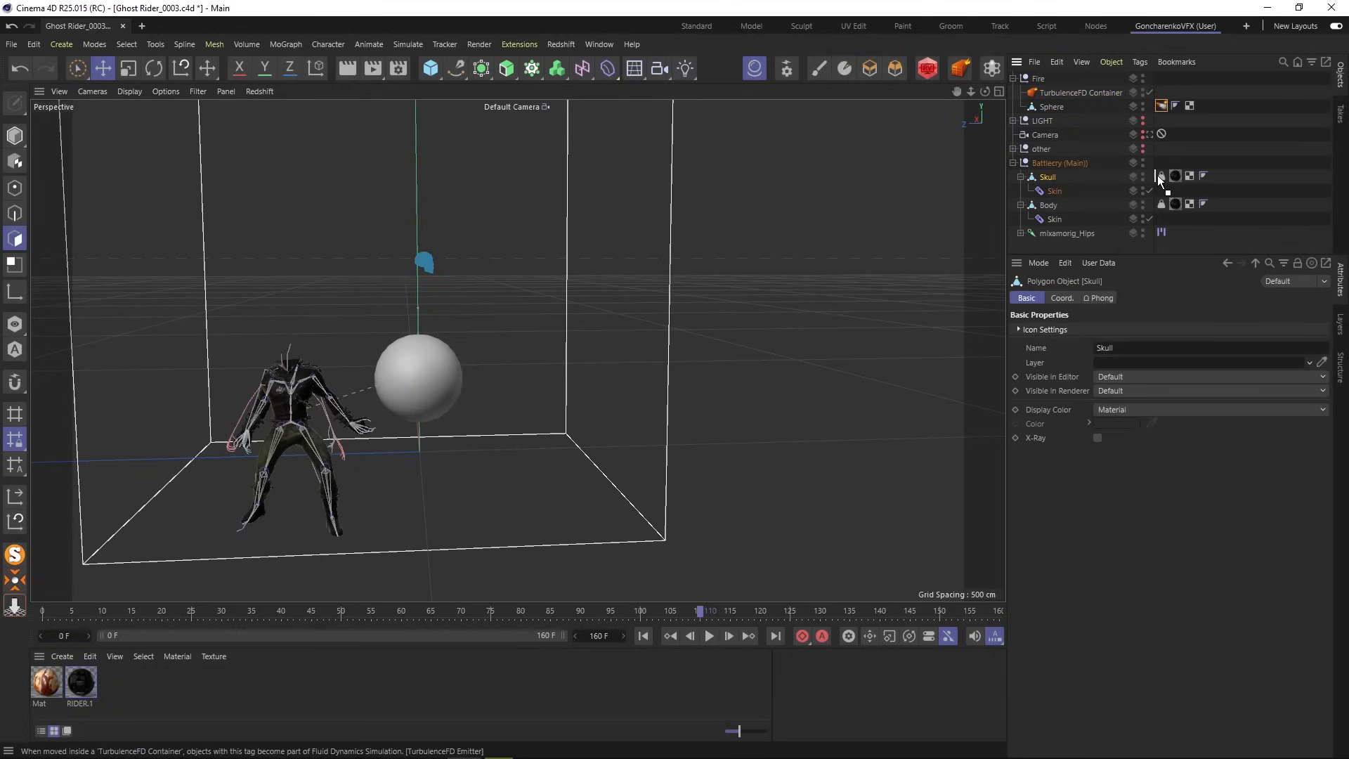
pyautogui.moveTo(1157, 175); pyautogui.dragTo(1157, 176)
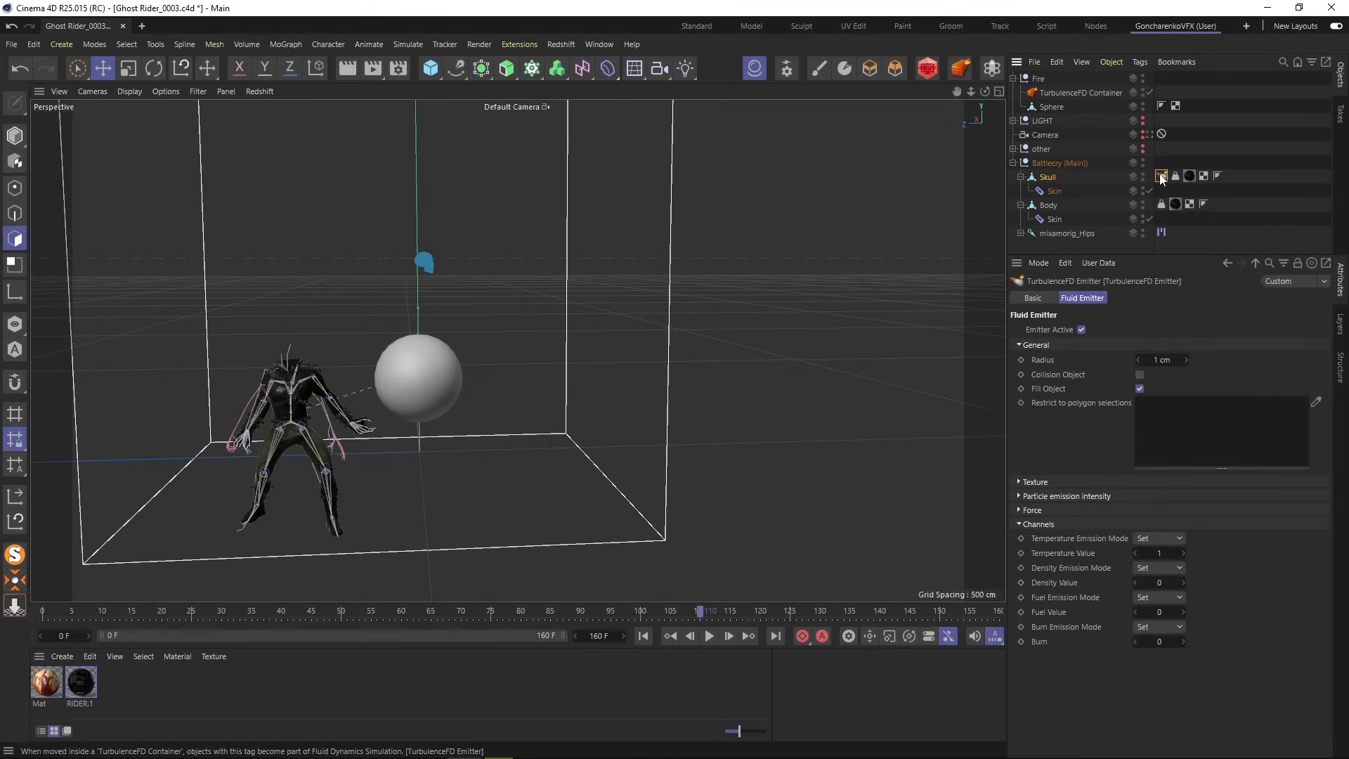
pyautogui.click(1143, 109)
pyautogui.click(331, 327)
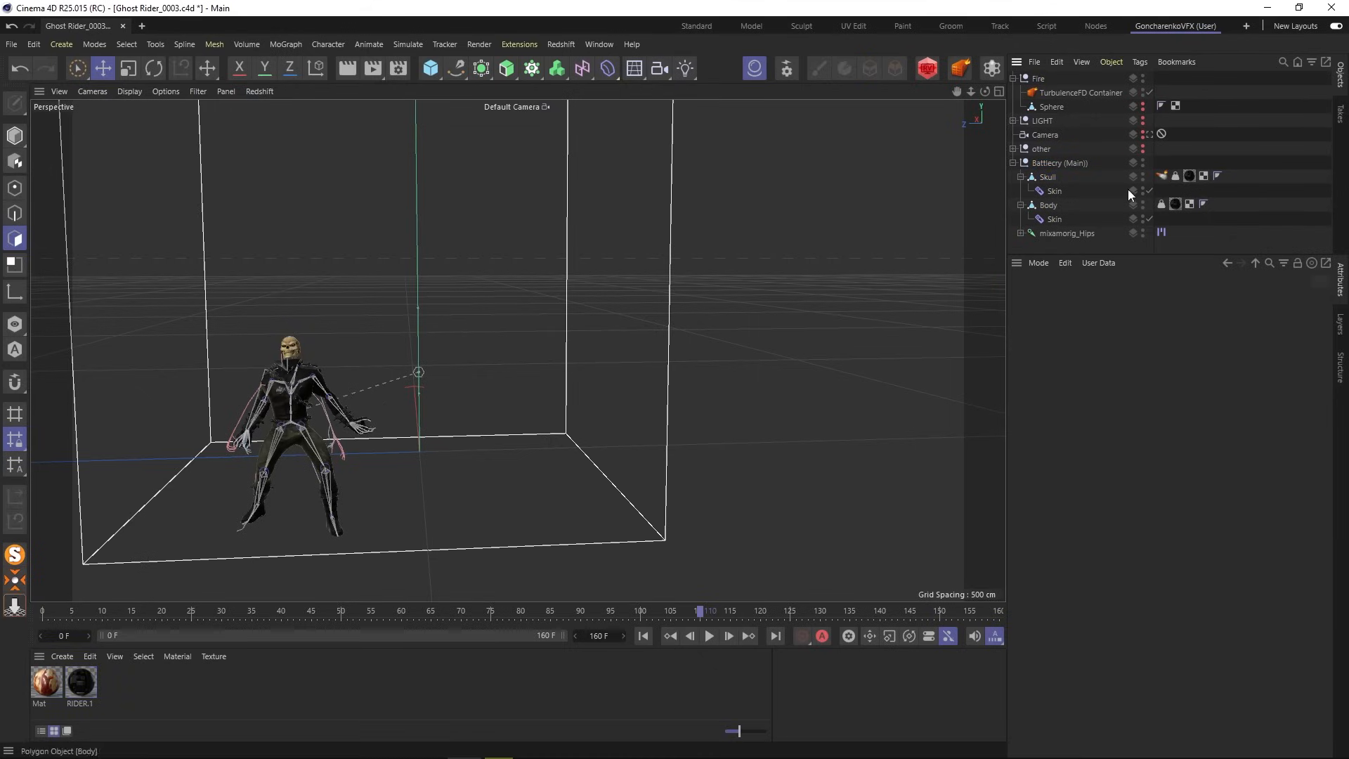
# - Show the Skull's fluid emitter settings and frame the character in the viewport
pyautogui.click(1163, 177)
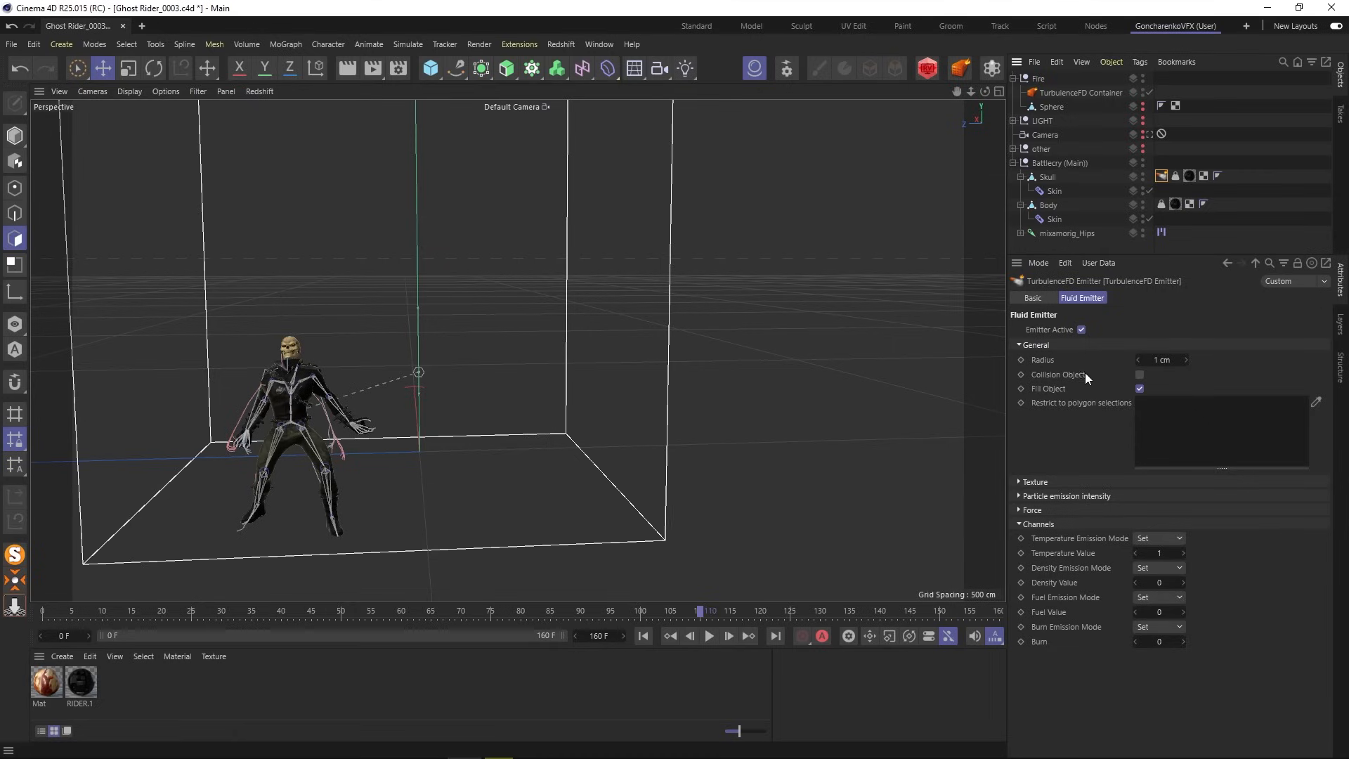
pyautogui.keyDown('alt'); pyautogui.moveTo(394, 371); pyautogui.dragTo(459, 408, button='middle'); pyautogui.keyUp('alt')
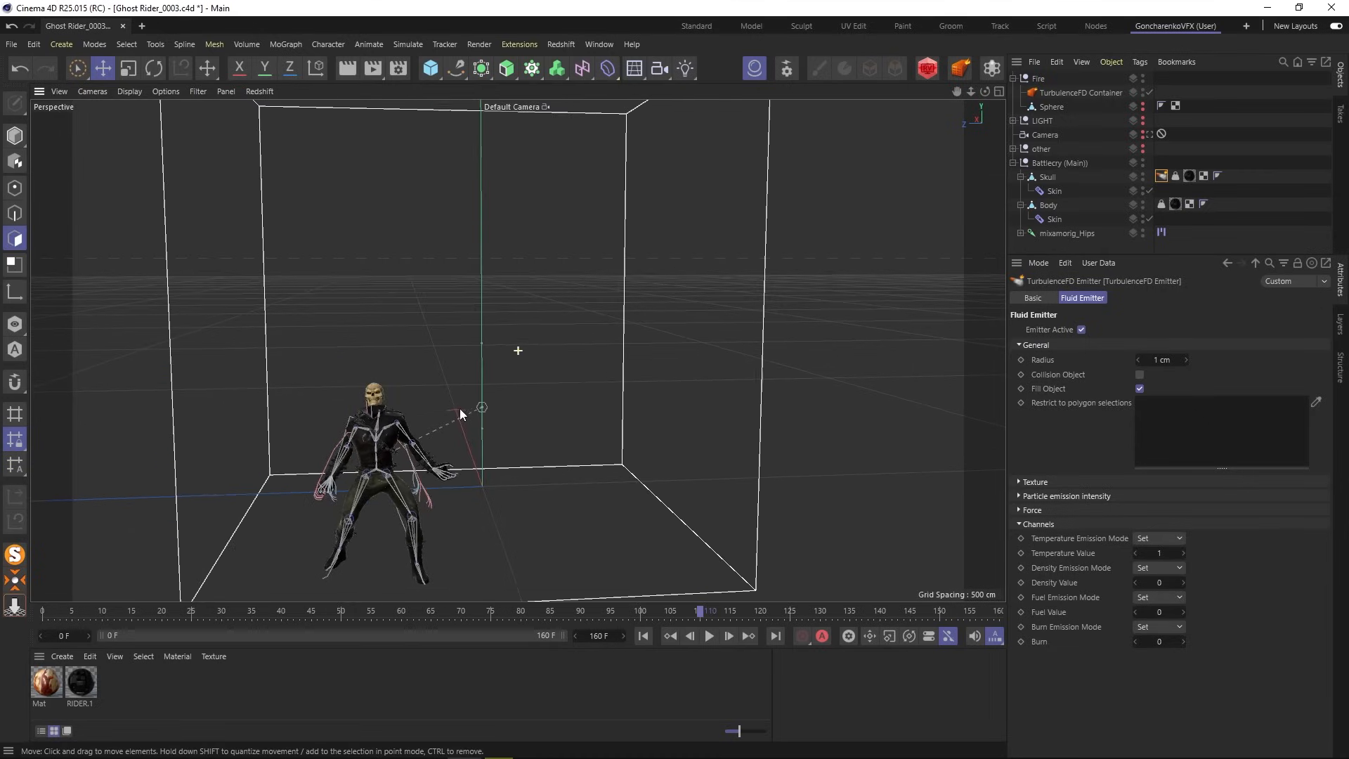
pyautogui.moveTo(460, 407)
pyautogui.keyDown('alt'); pyautogui.mouseDown()
pyautogui.moveTo(437, 400)
pyautogui.moveTo(474, 413)
pyautogui.mouseUp(); pyautogui.keyUp('alt')
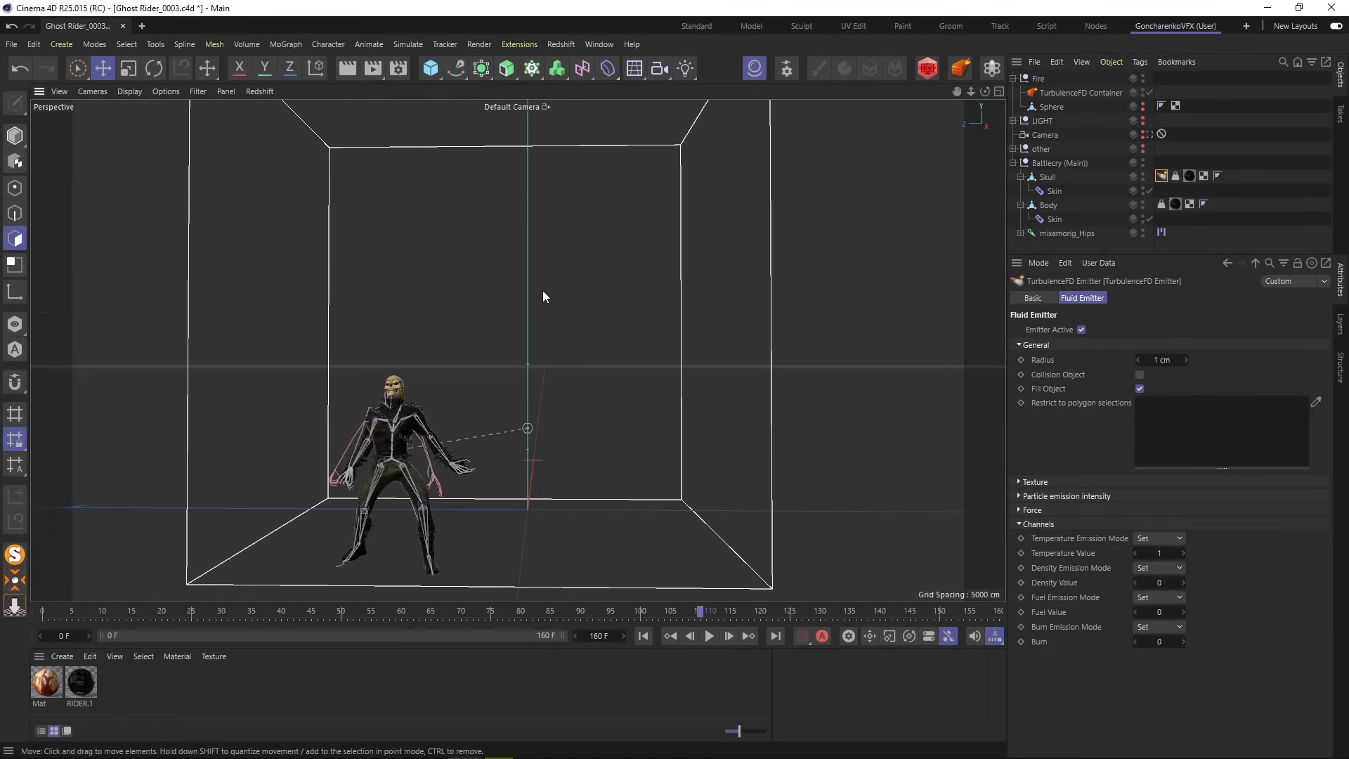
pyautogui.click(601, 45)
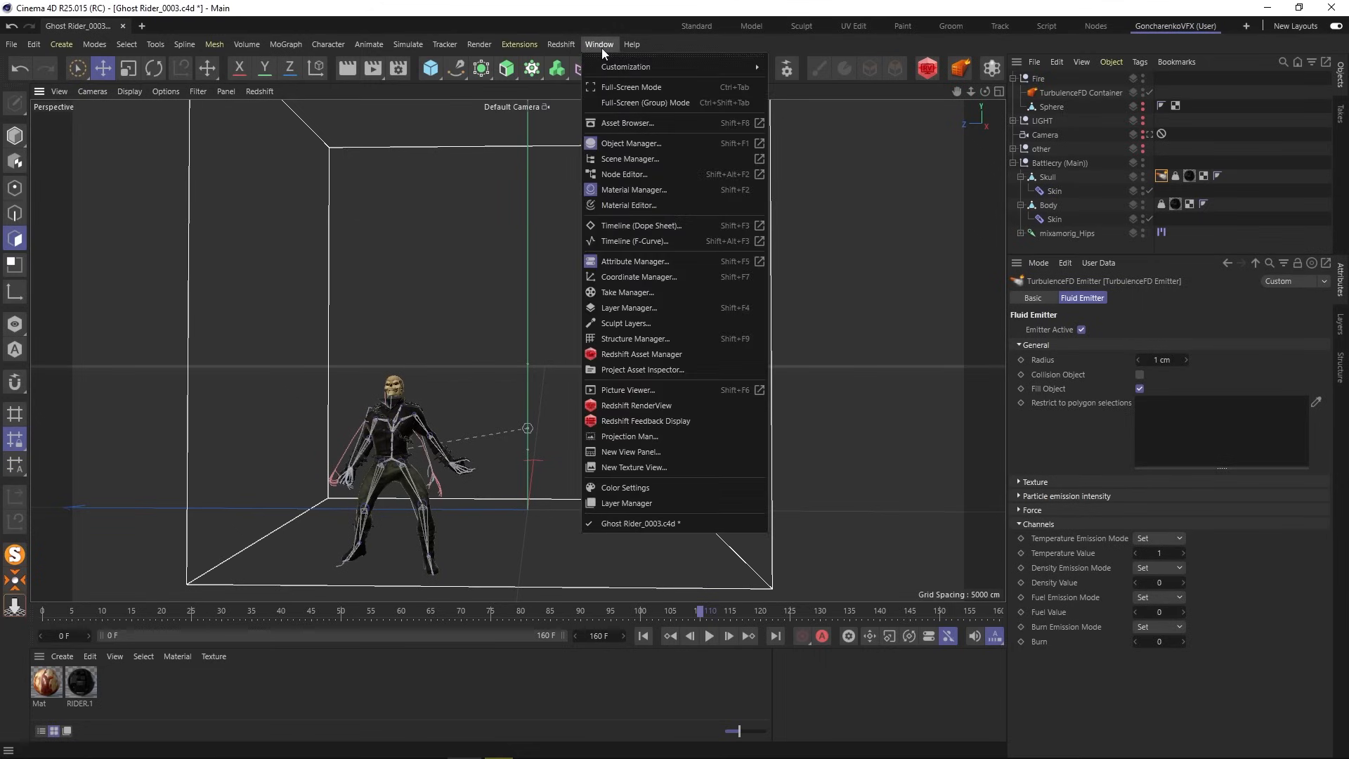
# - Dock the TurbulenceFD commands above the viewport and open the Simulation Window
pyautogui.moveTo(526, 44)
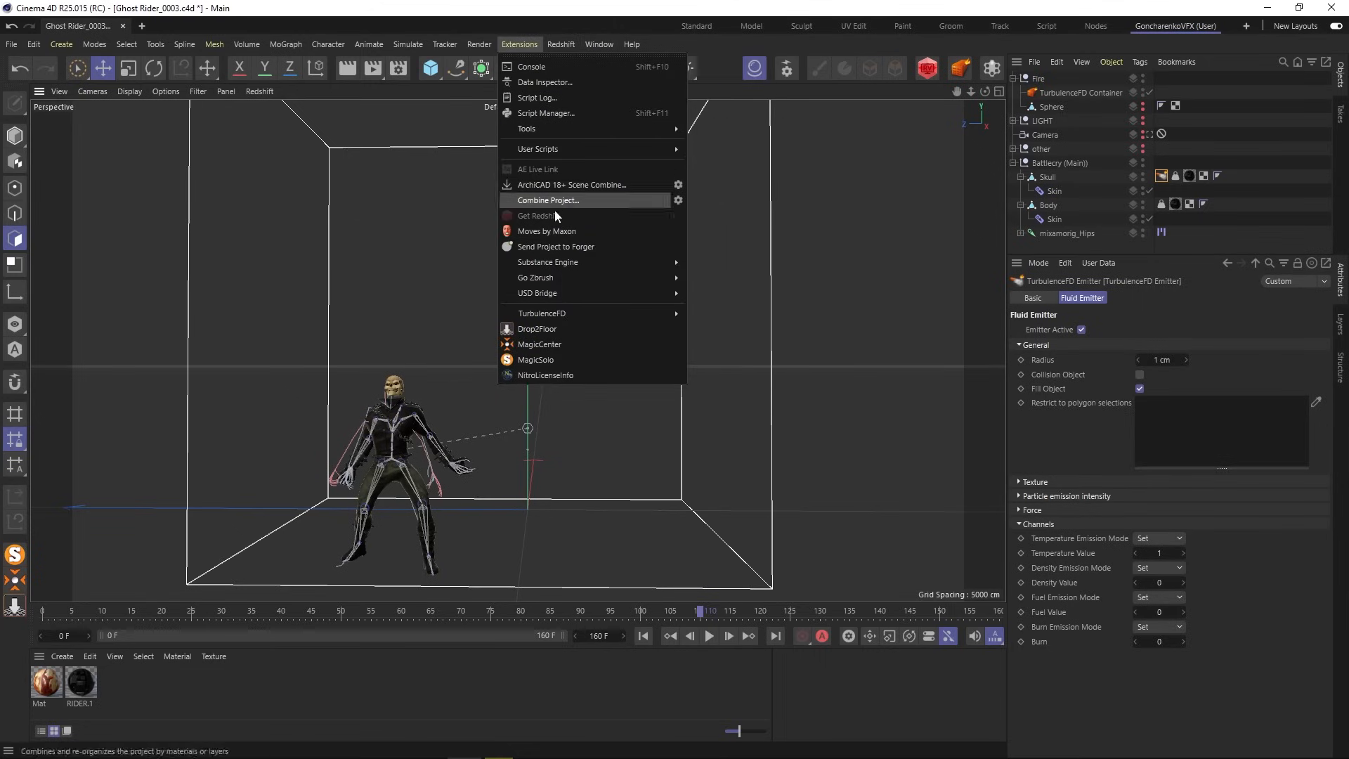
pyautogui.moveTo(560, 298)
pyautogui.click(746, 307)
pyautogui.moveTo(746, 307); pyautogui.dragTo(301, 88)
pyautogui.click(171, 94)
pyautogui.moveTo(277, 37); pyautogui.dragTo(773, 488)
pyautogui.scroll(4, 442, 393)
# - Start the simulation, overwrite the existing cache, stop near frame 123 and rewind to frame 0
pyautogui.click(787, 569)
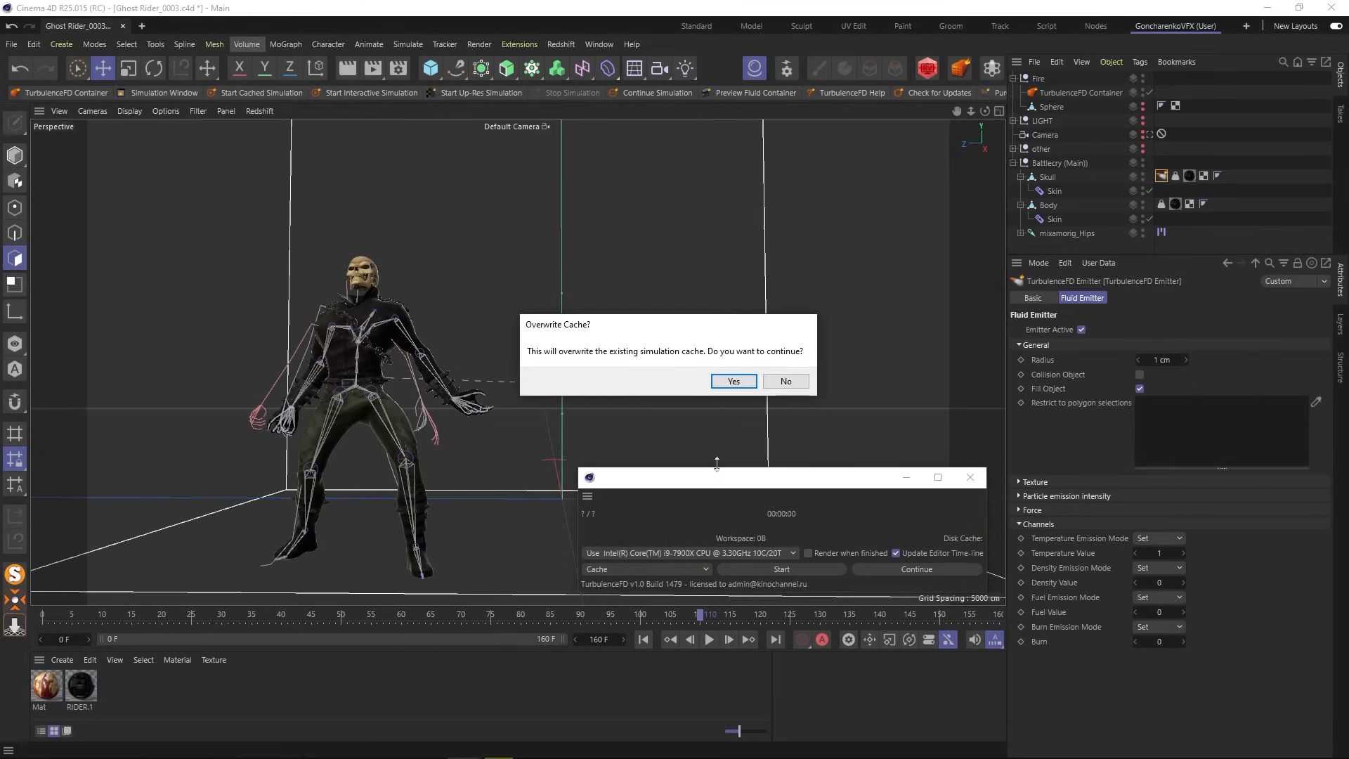
pyautogui.click(733, 382)
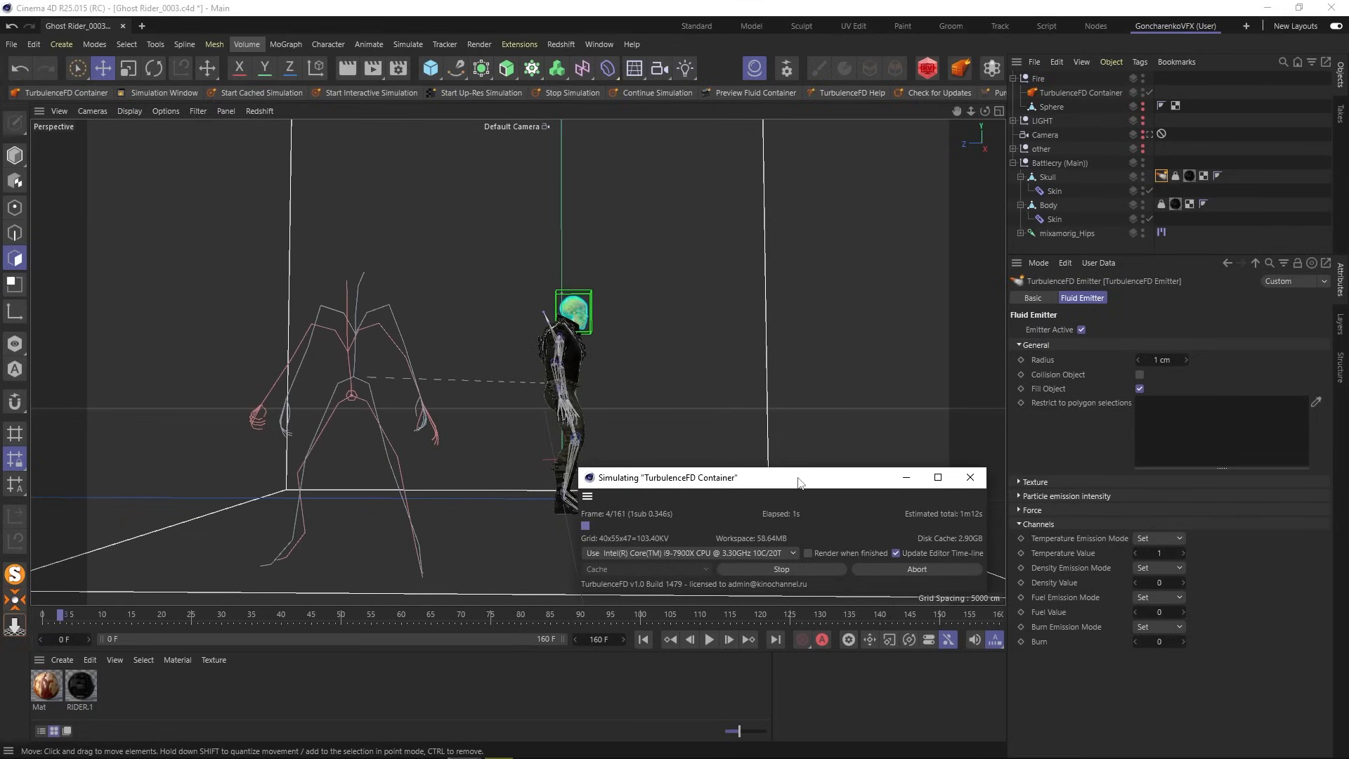
pyautogui.moveTo(799, 482); pyautogui.dragTo(882, 422)
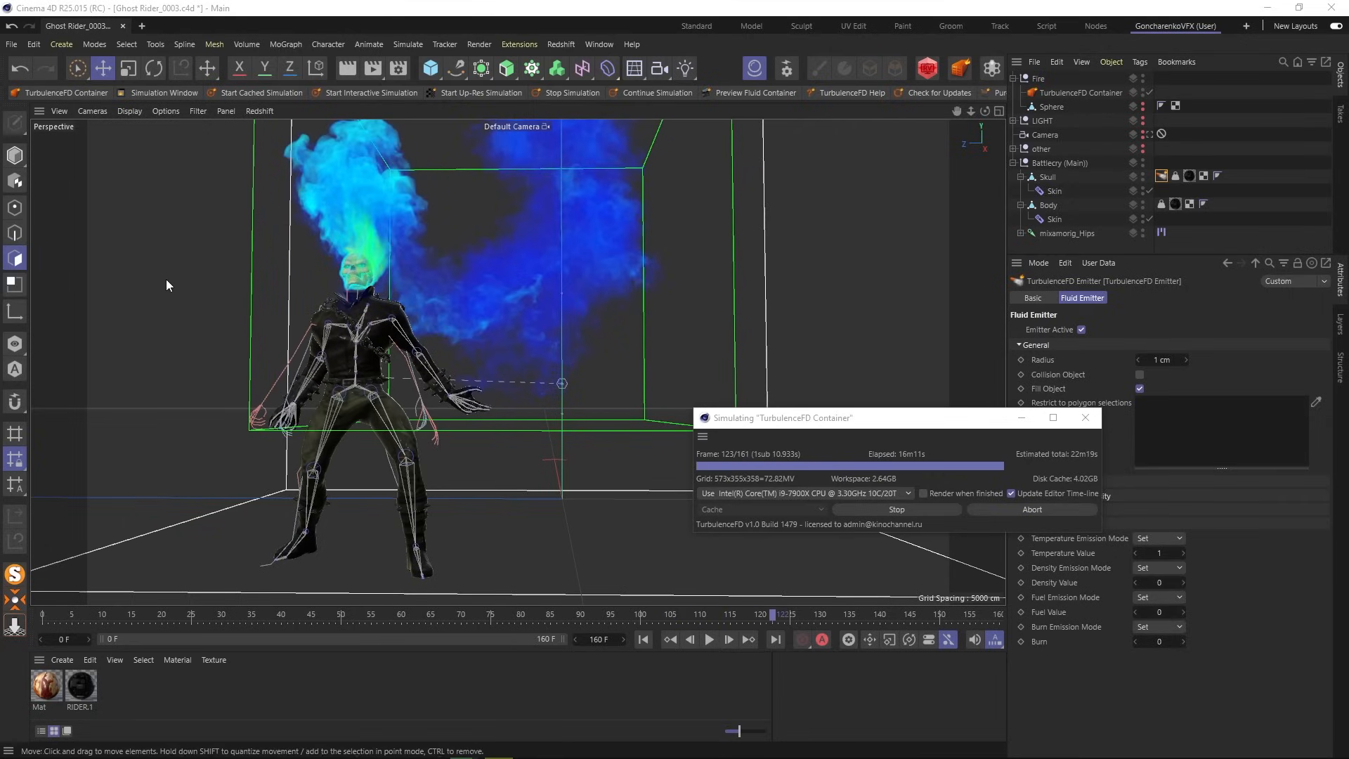
pyautogui.click(941, 420)
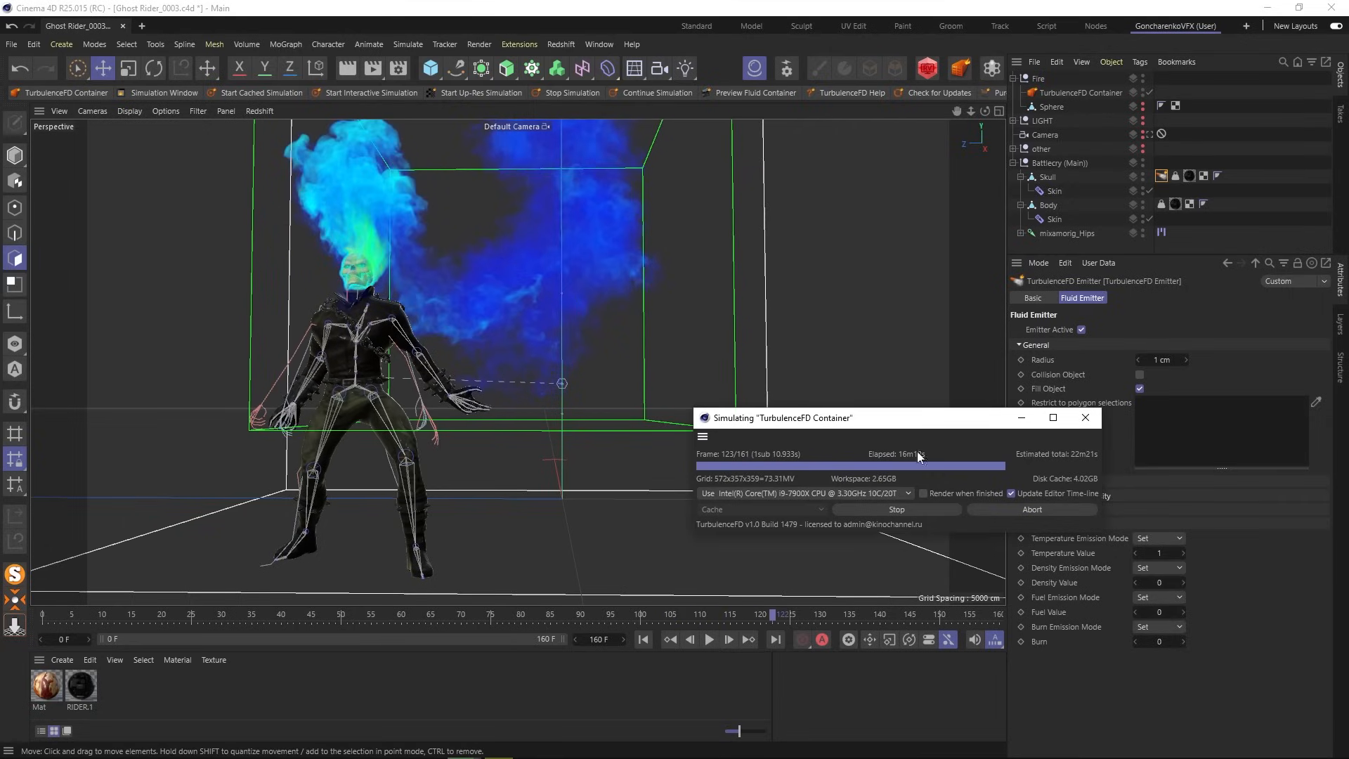
pyautogui.click(917, 510)
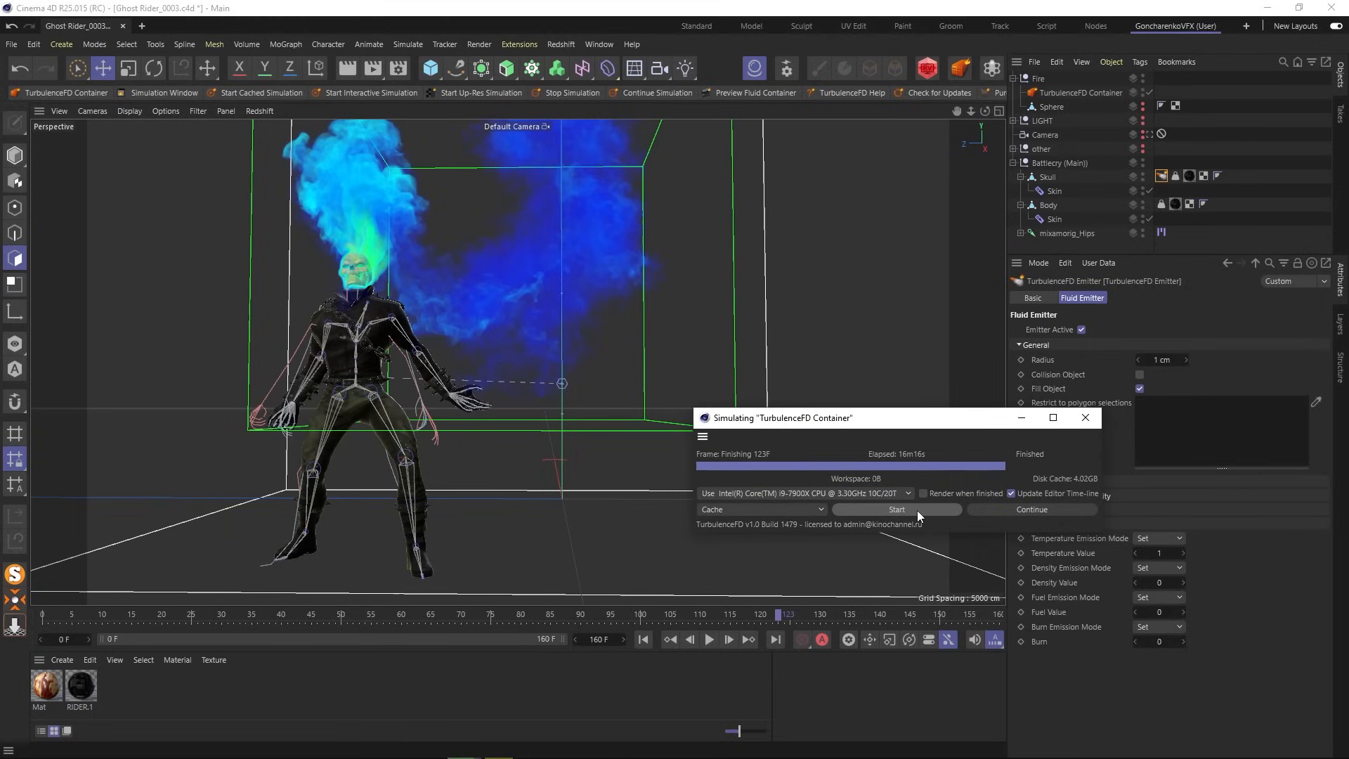
pyautogui.keyDown('alt'); pyautogui.moveTo(504, 328); pyautogui.dragTo(481, 434); pyautogui.keyUp('alt')
pyautogui.click(644, 639)
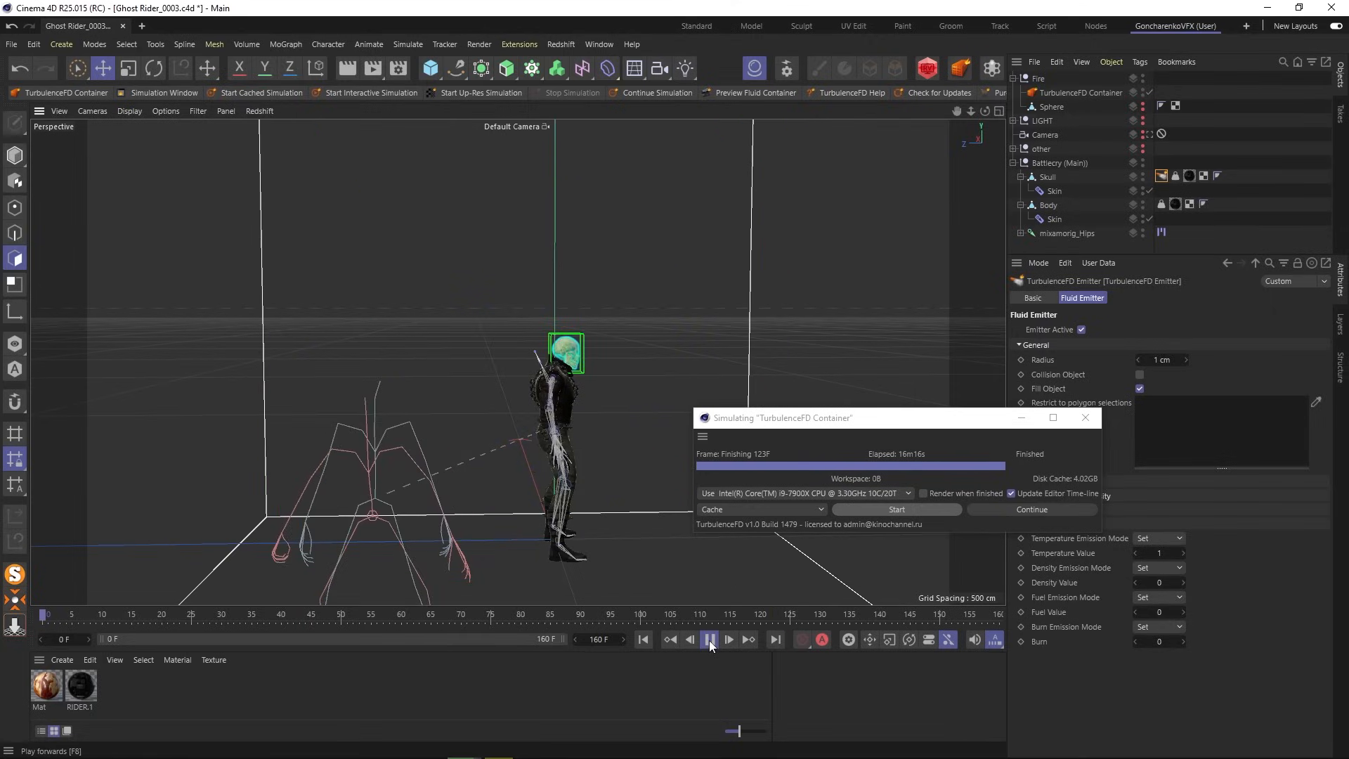
# - Play back the new fire simulation, then pause and inspect the flaming skull up close
pyautogui.click(710, 639)
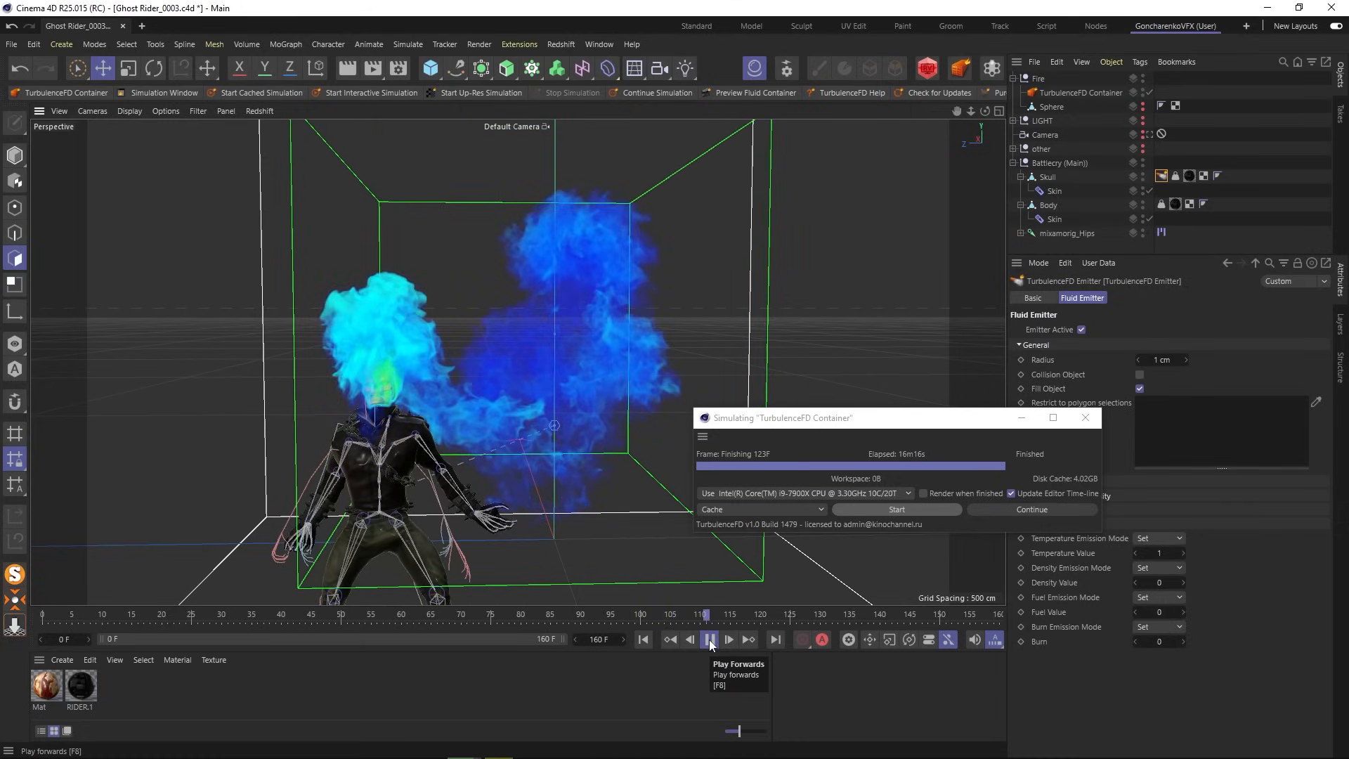
pyautogui.click(709, 639)
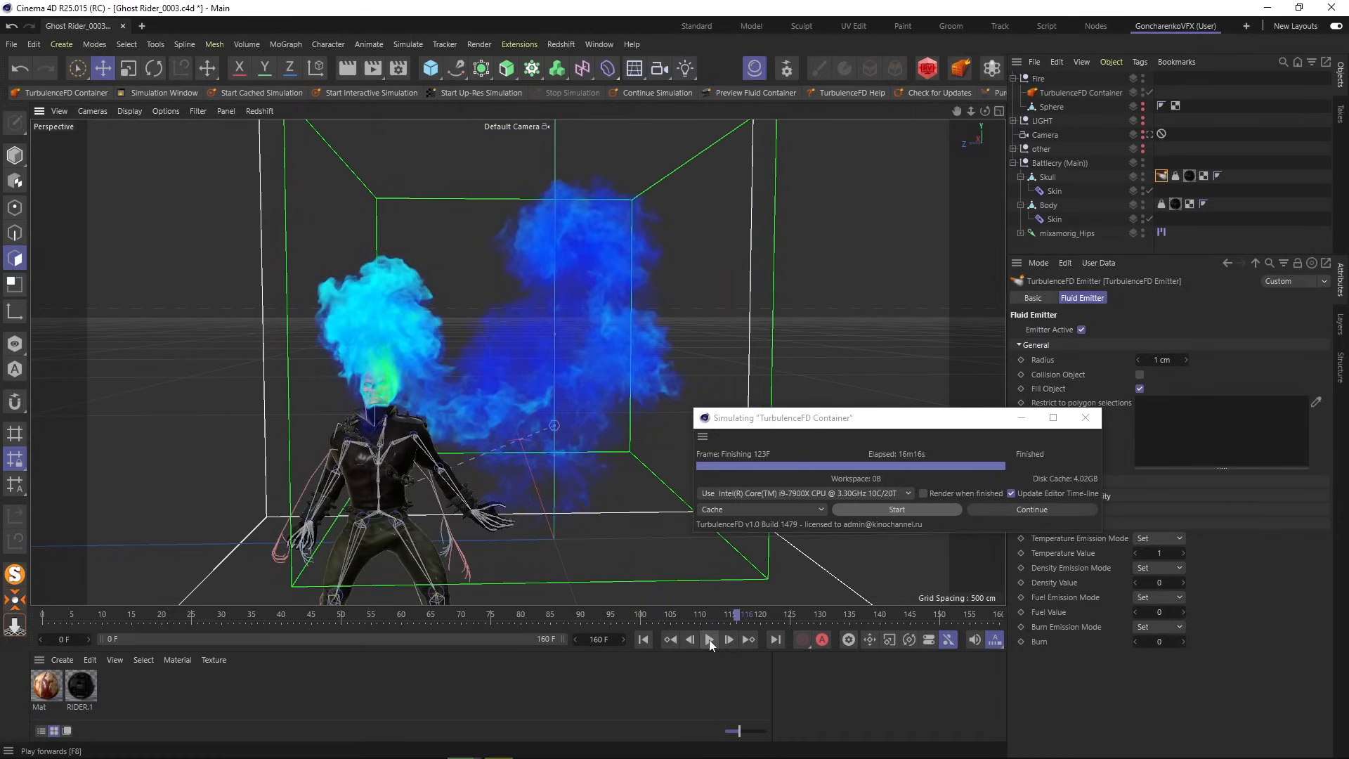
pyautogui.scroll(6, 395, 385)
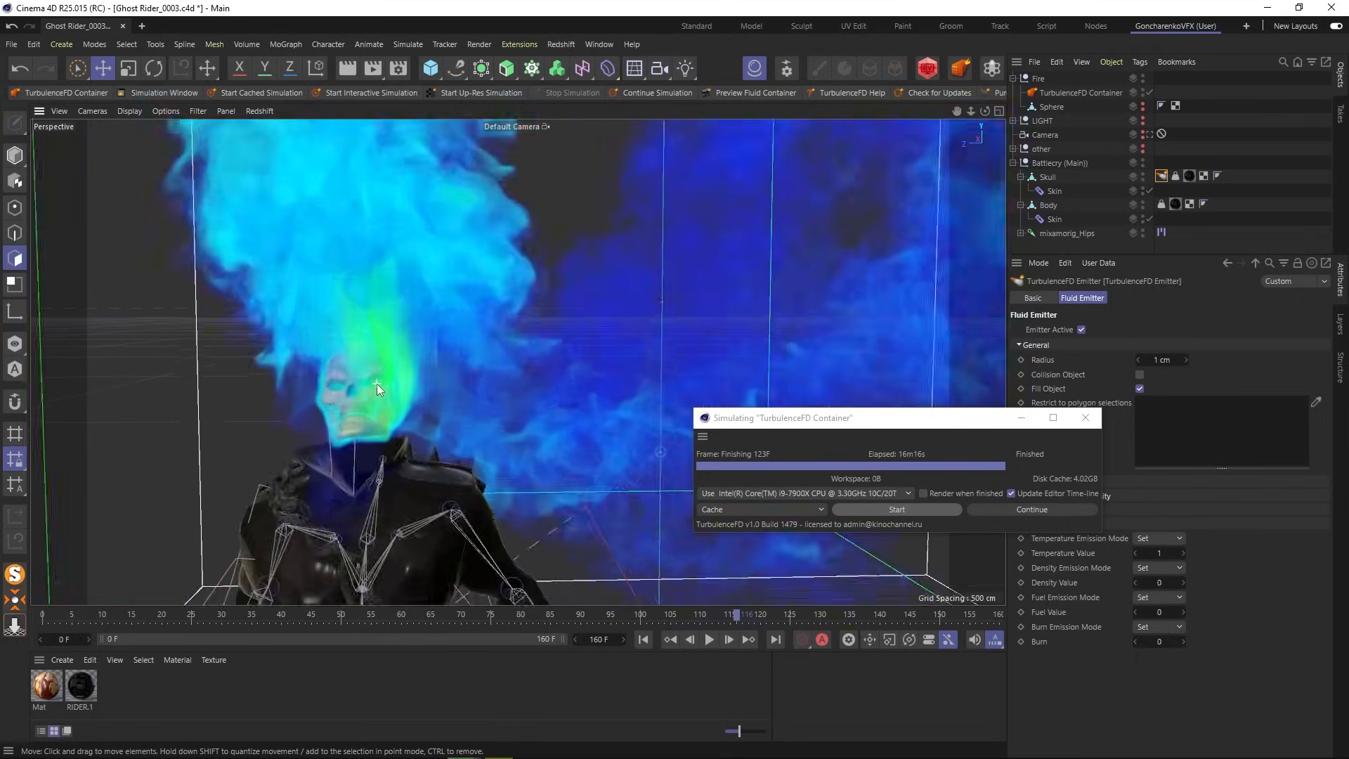
pyautogui.scroll(5, 377, 383)
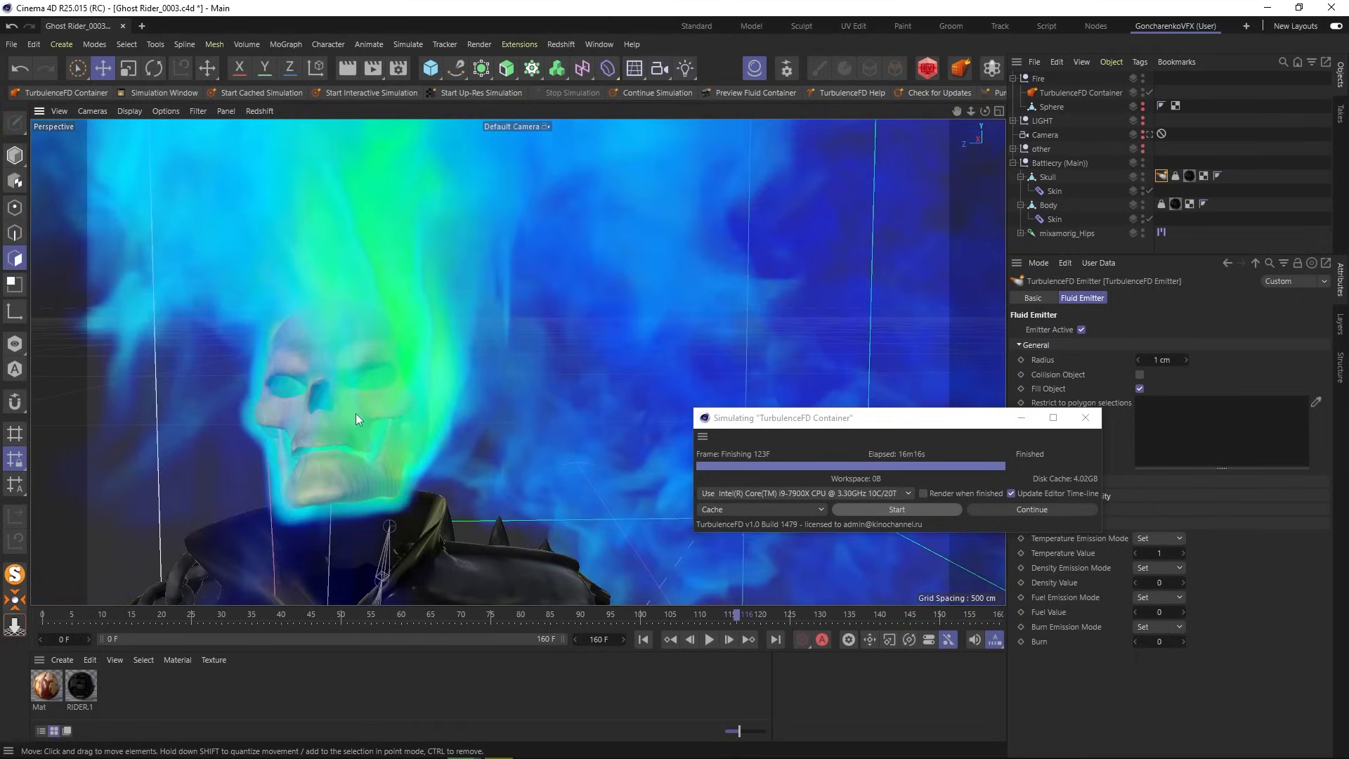
pyautogui.keyDown('alt'); pyautogui.moveTo(353, 414); pyautogui.dragTo(327, 426); pyautogui.keyUp('alt')
pyautogui.scroll(4, 326, 423)
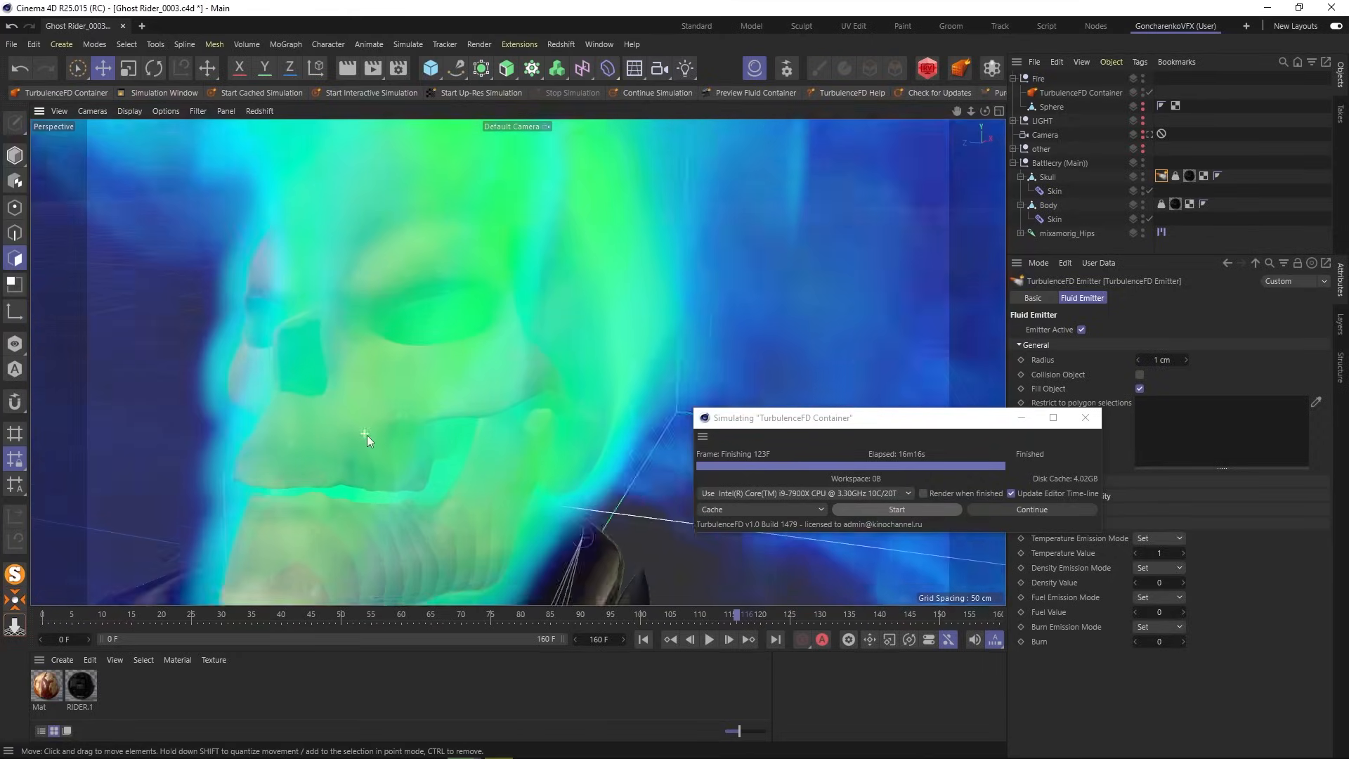
pyautogui.scroll(4, 414, 444)
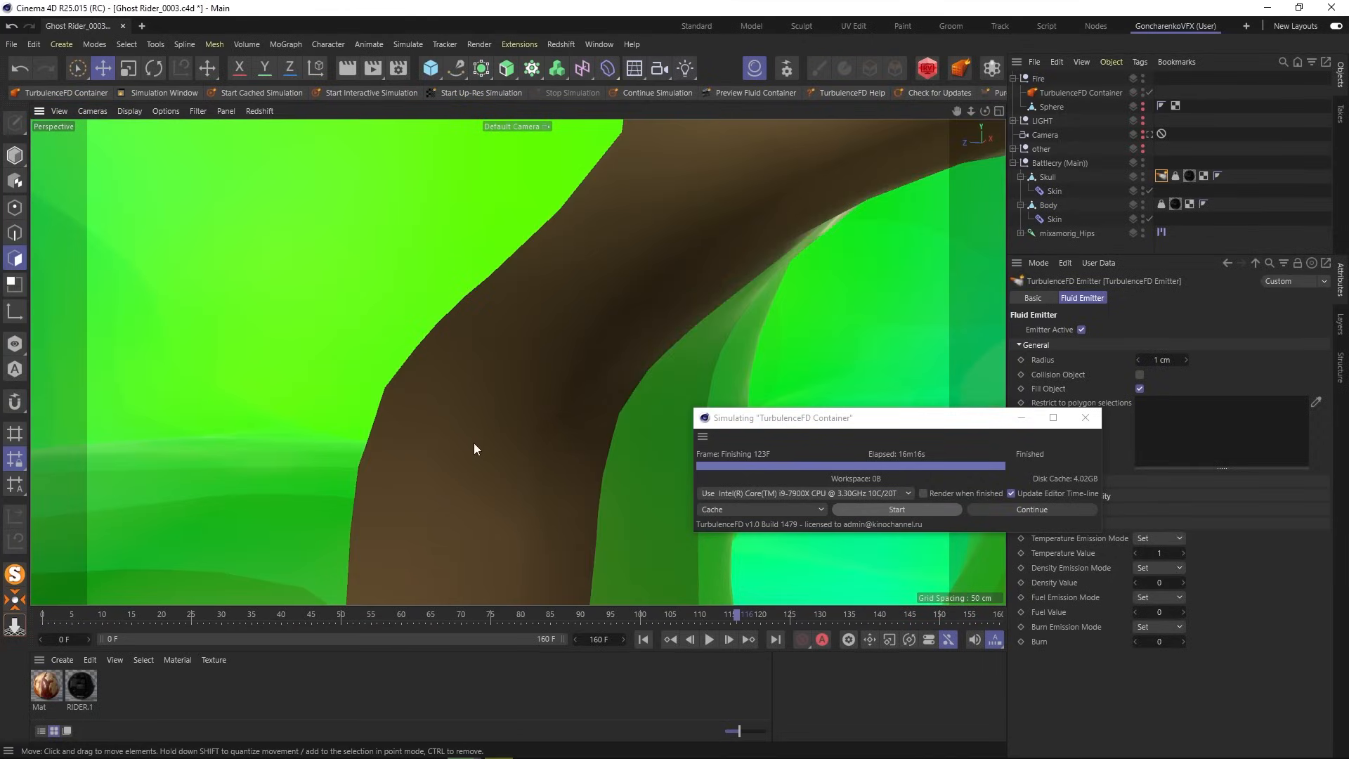
pyautogui.keyDown('alt'); pyautogui.moveTo(473, 442); pyautogui.dragTo(506, 437); pyautogui.keyUp('alt')
pyautogui.keyDown('alt'); pyautogui.moveTo(517, 362); pyautogui.dragTo(175, 362); pyautogui.keyUp('alt')
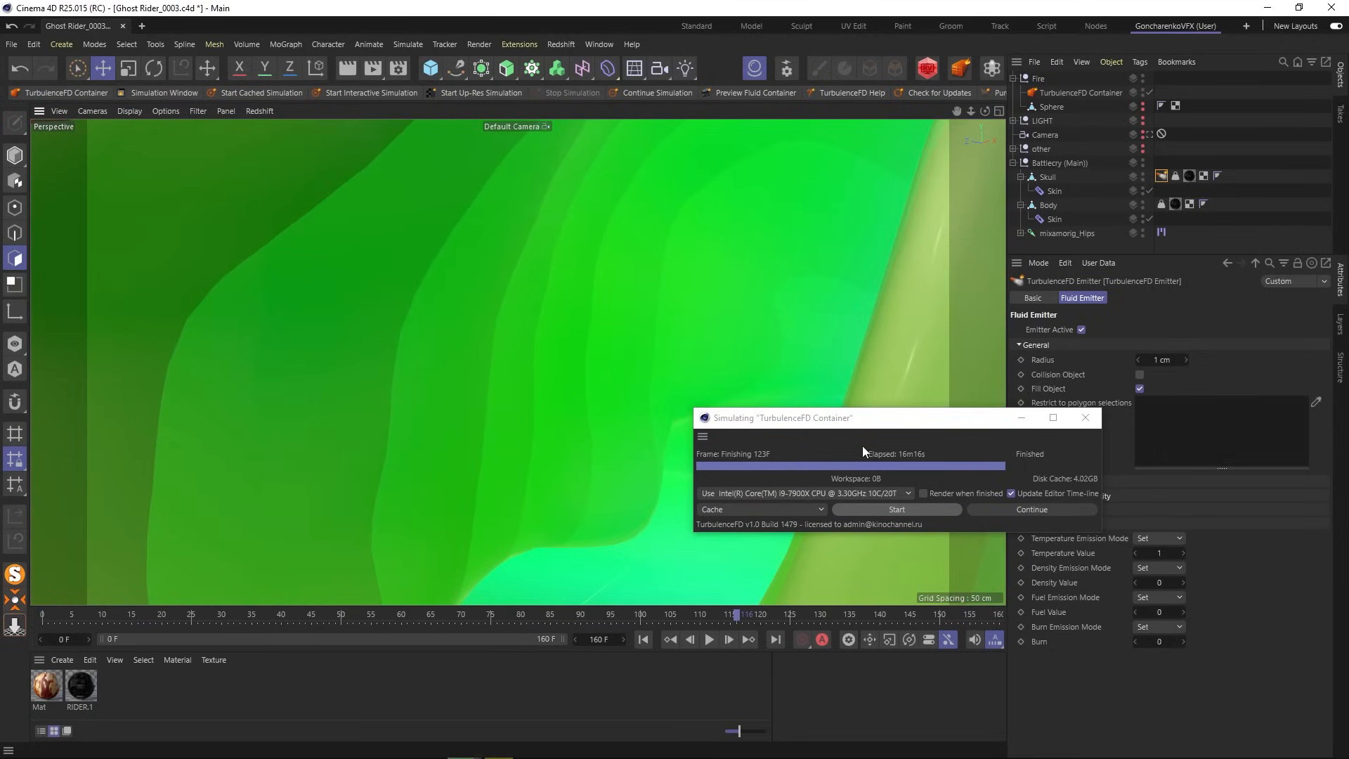
pyautogui.scroll(-6, 688, 360)
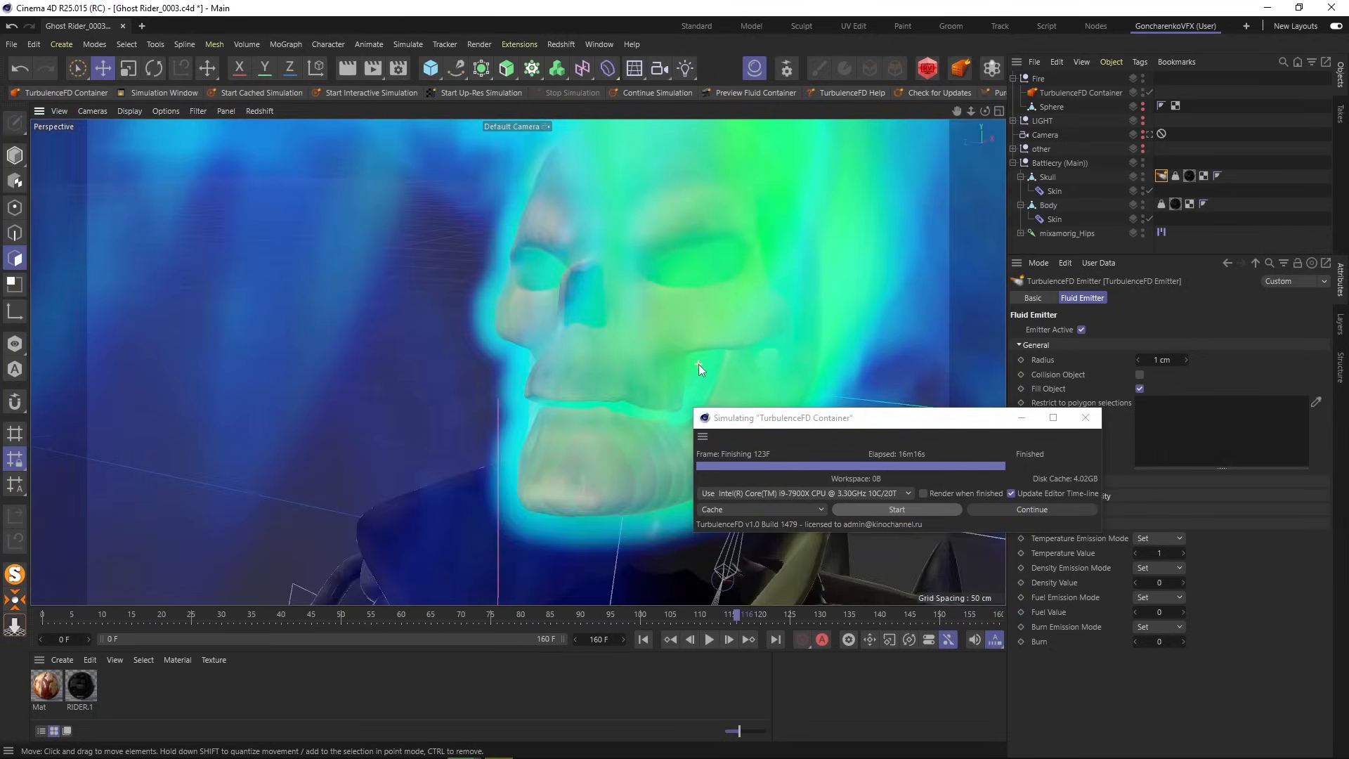
pyautogui.scroll(-8, 698, 364)
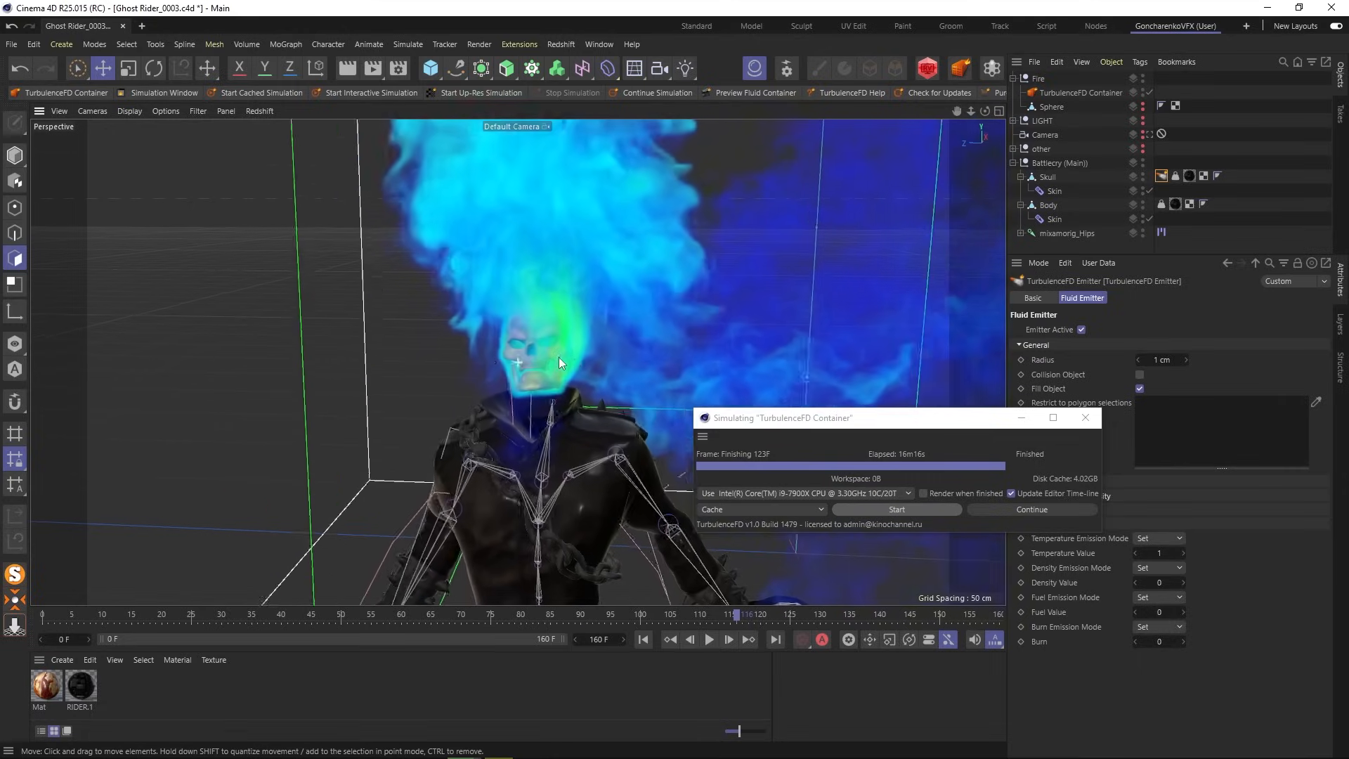
pyautogui.scroll(-10, 559, 362)
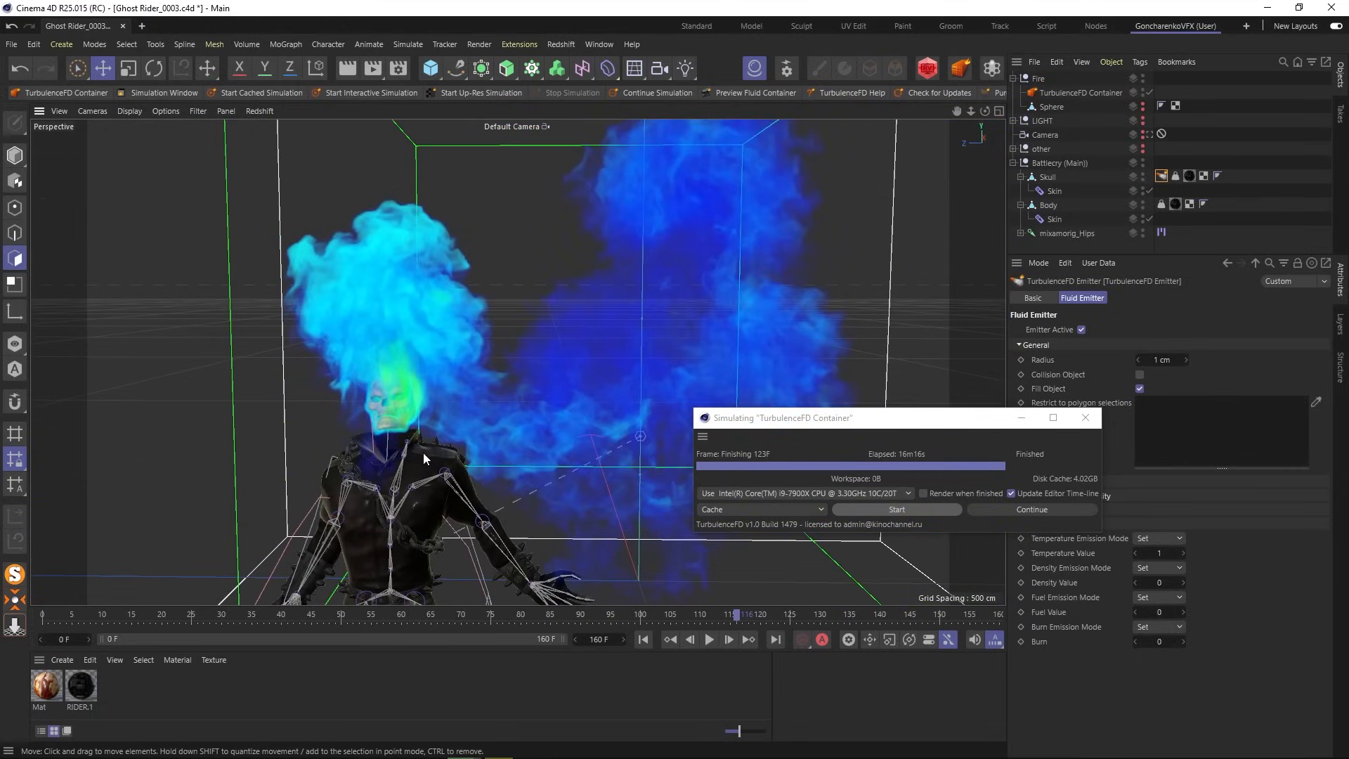
pyautogui.keyDown('alt'); pyautogui.moveTo(420, 453); pyautogui.dragTo(446, 411, button='middle'); pyautogui.keyUp('alt')
pyautogui.scroll(-2, 444, 325)
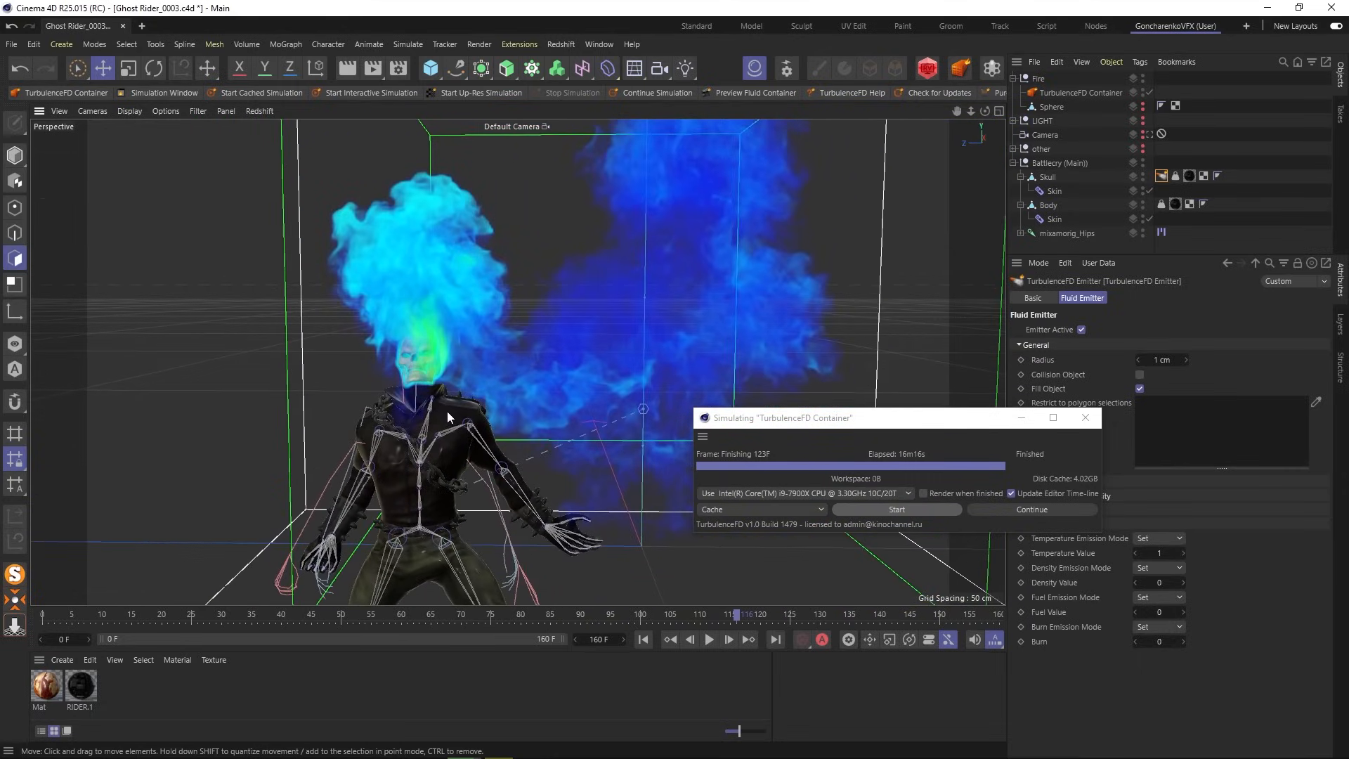
# - Close the simulation progress window and jump back to around frame 60
pyautogui.moveTo(868, 416); pyautogui.dragTo(243, 103)
pyautogui.moveTo(378, 153); pyautogui.dragTo(342, 147)
pyautogui.click(426, 97)
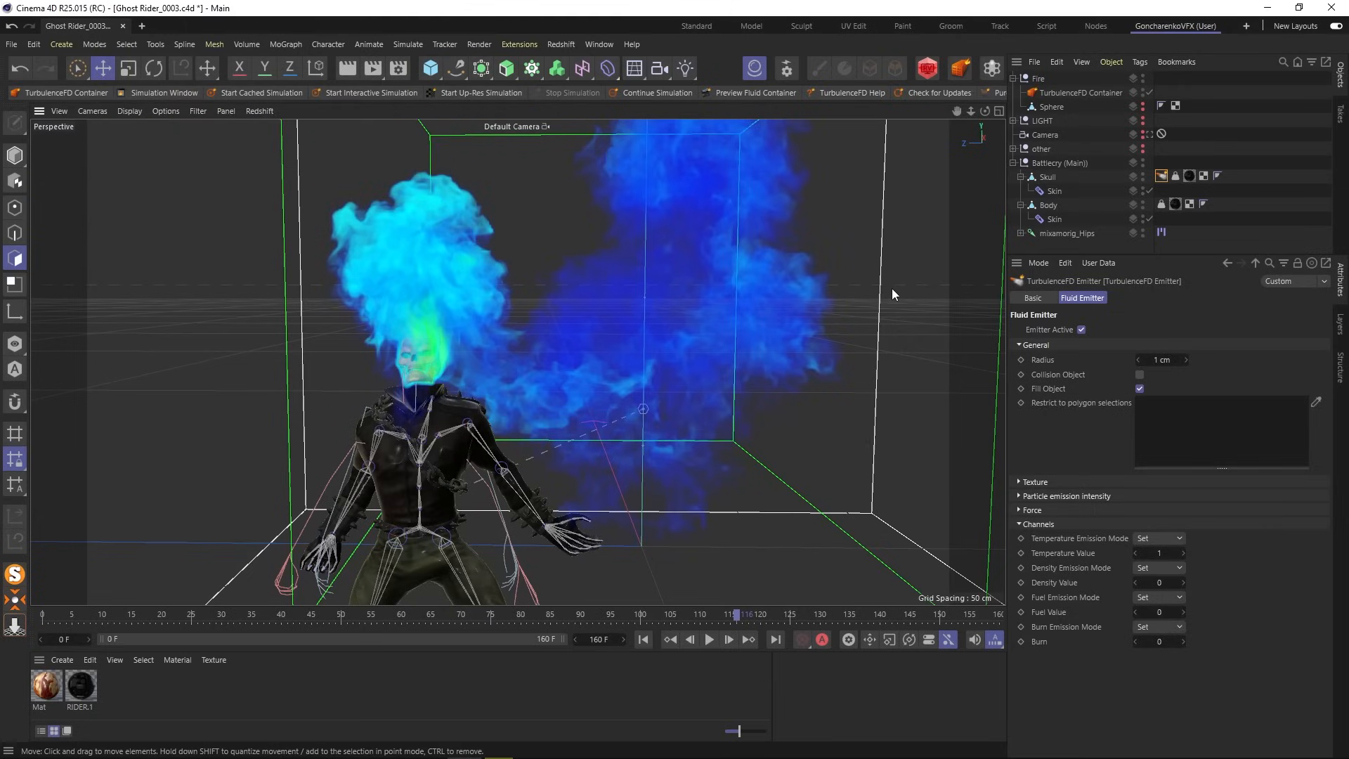
pyautogui.click(401, 618)
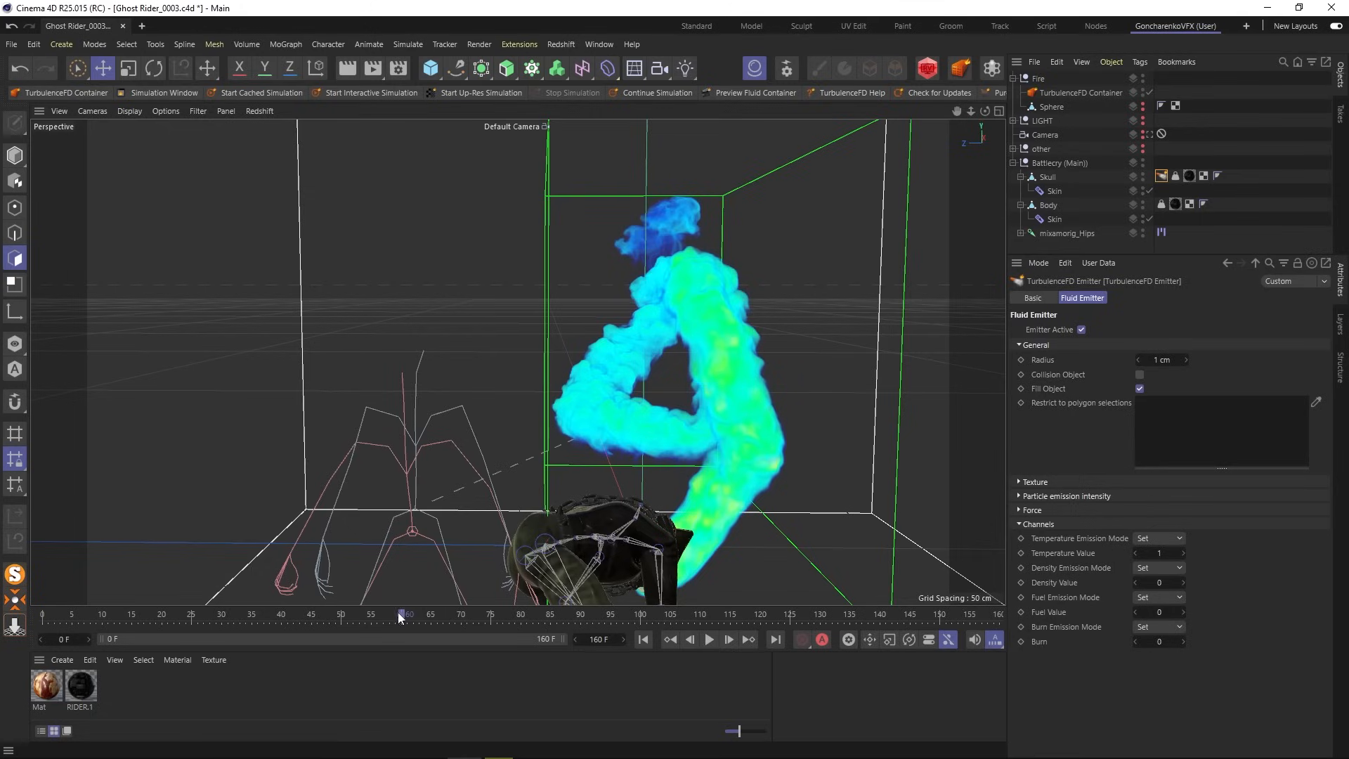
# - Select the TurbulenceFD Container and expand its Turbulence and Temperature simulation settings
pyautogui.moveTo(402, 617)
pyautogui.mouseDown()
pyautogui.moveTo(279, 617)
pyautogui.moveTo(404, 621)
pyautogui.mouseUp()
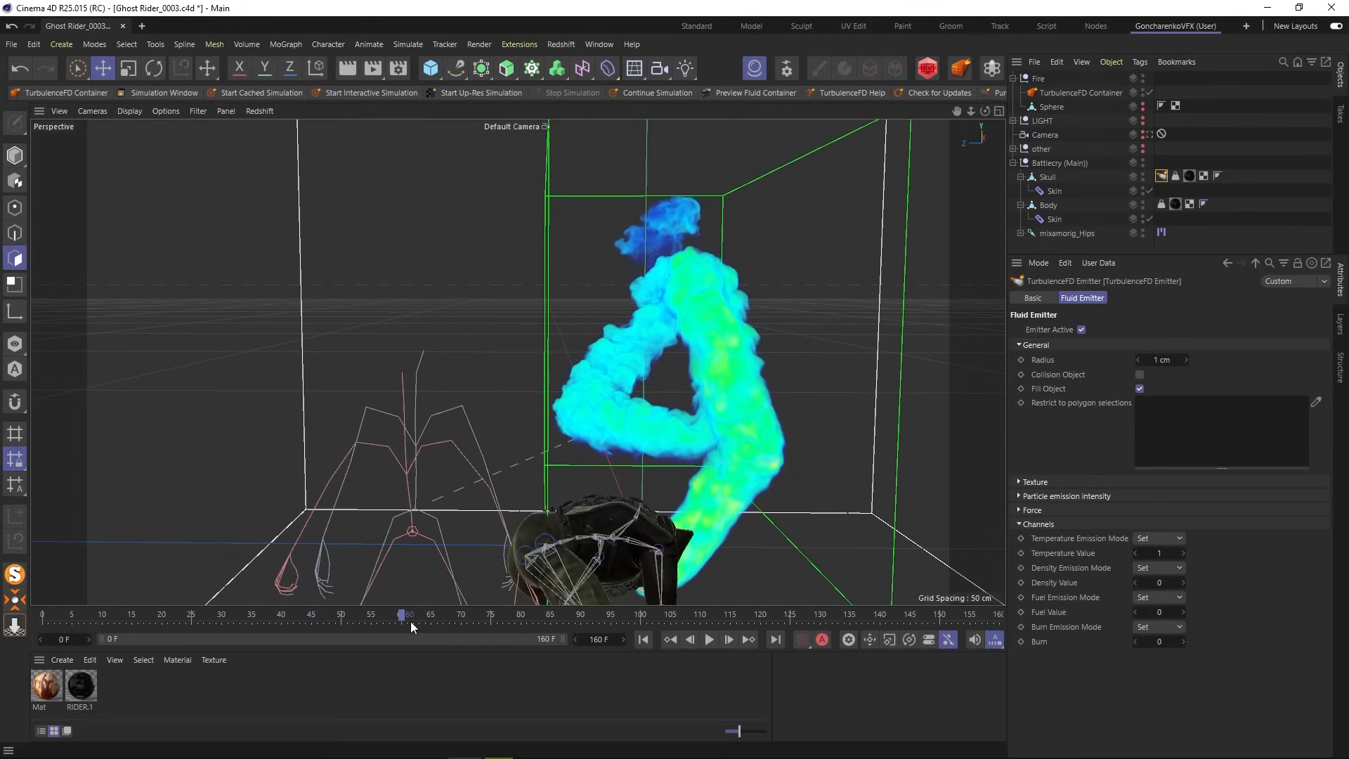
pyautogui.click(1090, 91)
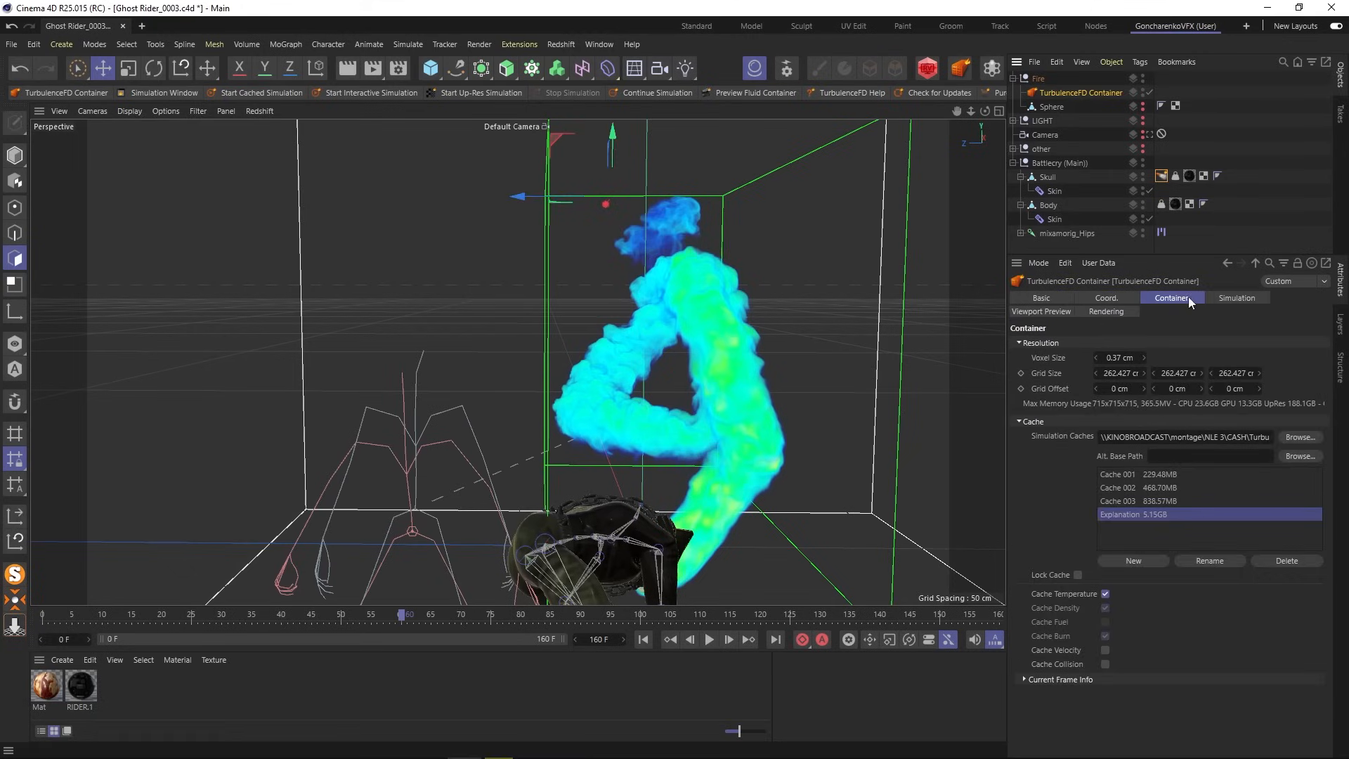
pyautogui.click(1228, 297)
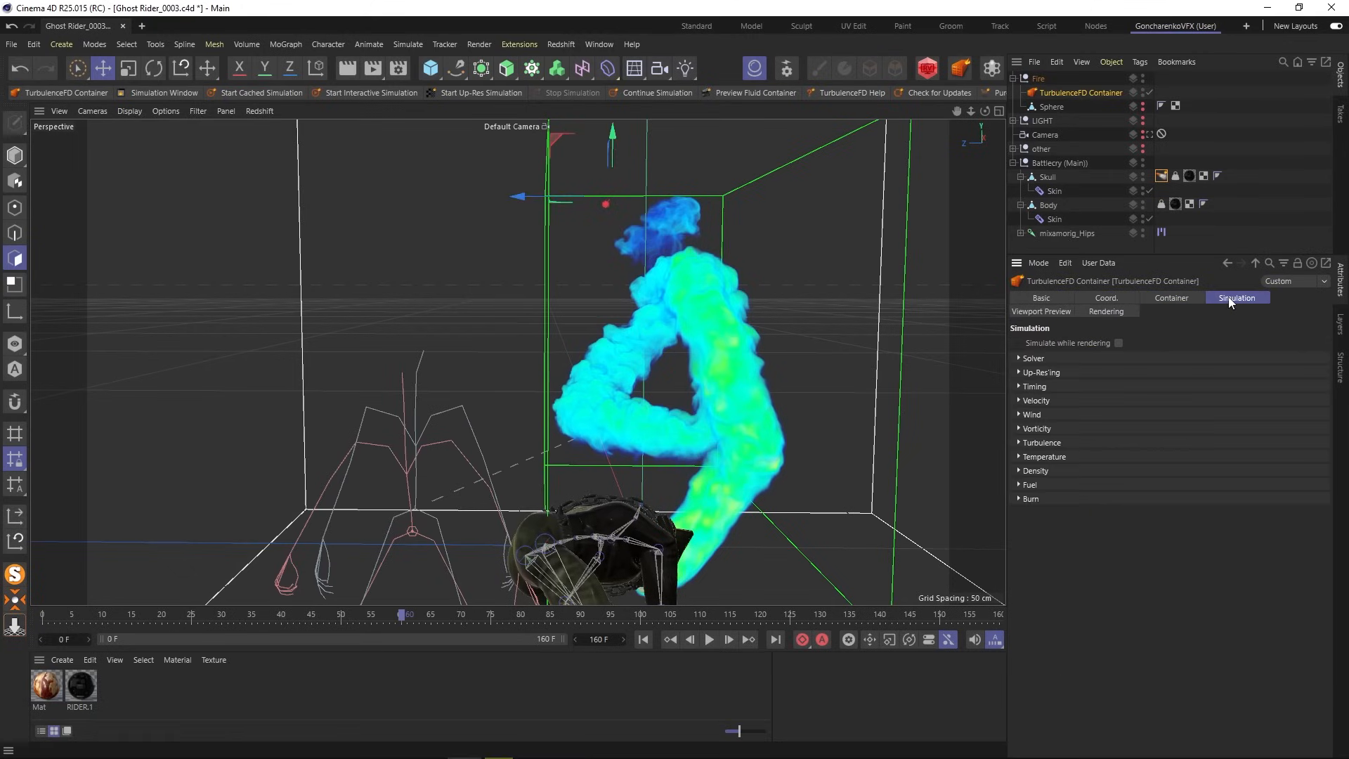
pyautogui.click(1041, 443)
pyautogui.click(1037, 596)
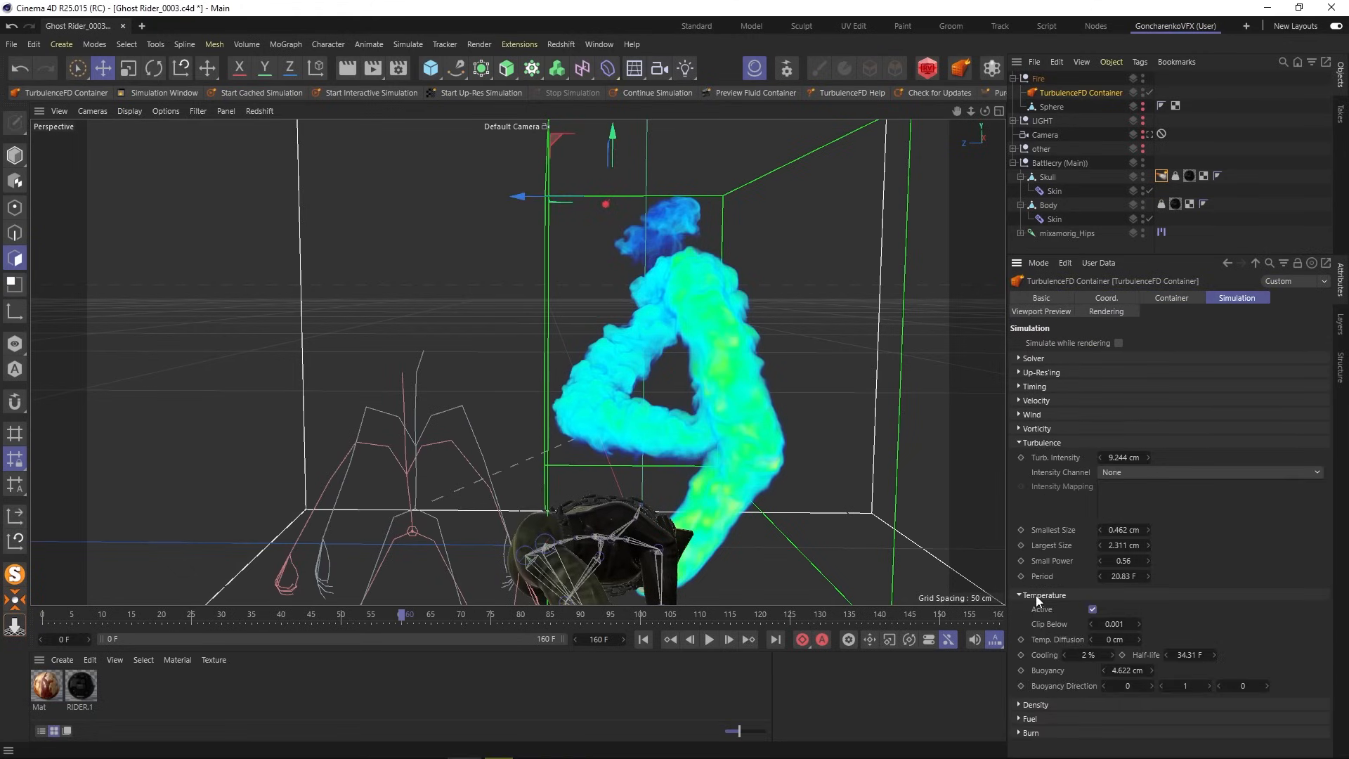
pyautogui.moveTo(1007, 549); pyautogui.dragTo(920, 551)
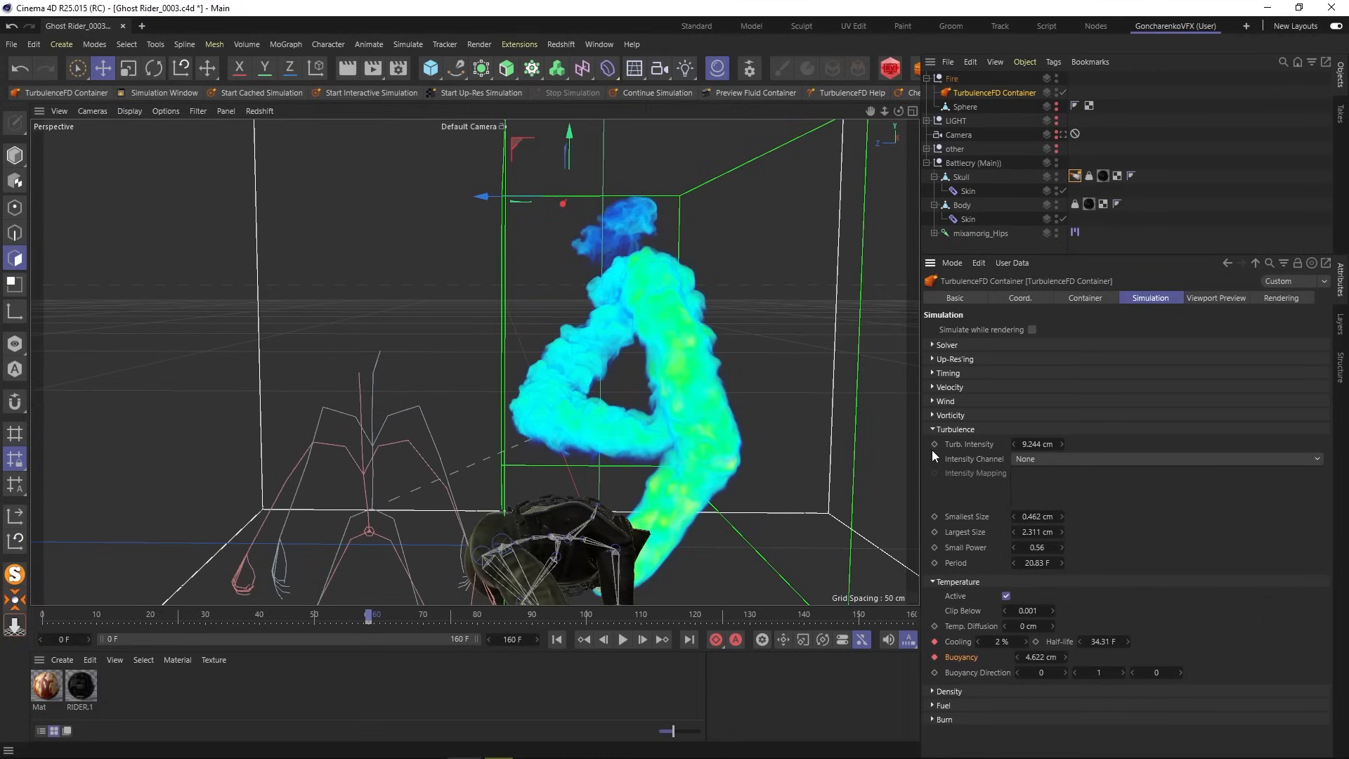
# - Keyframe Turb. Intensity 10 cm, Cooling 5 % and Buoyancy 2.7 cm at the early frame
pyautogui.click(1039, 444)
pyautogui.press('BackSpace')
pyautogui.write('10')
pyautogui.click(1000, 642)
pyautogui.write('5')
pyautogui.click(1046, 656)
pyautogui.write('2')
pyautogui.click(934, 657)
pyautogui.click(934, 641)
pyautogui.click(934, 443)
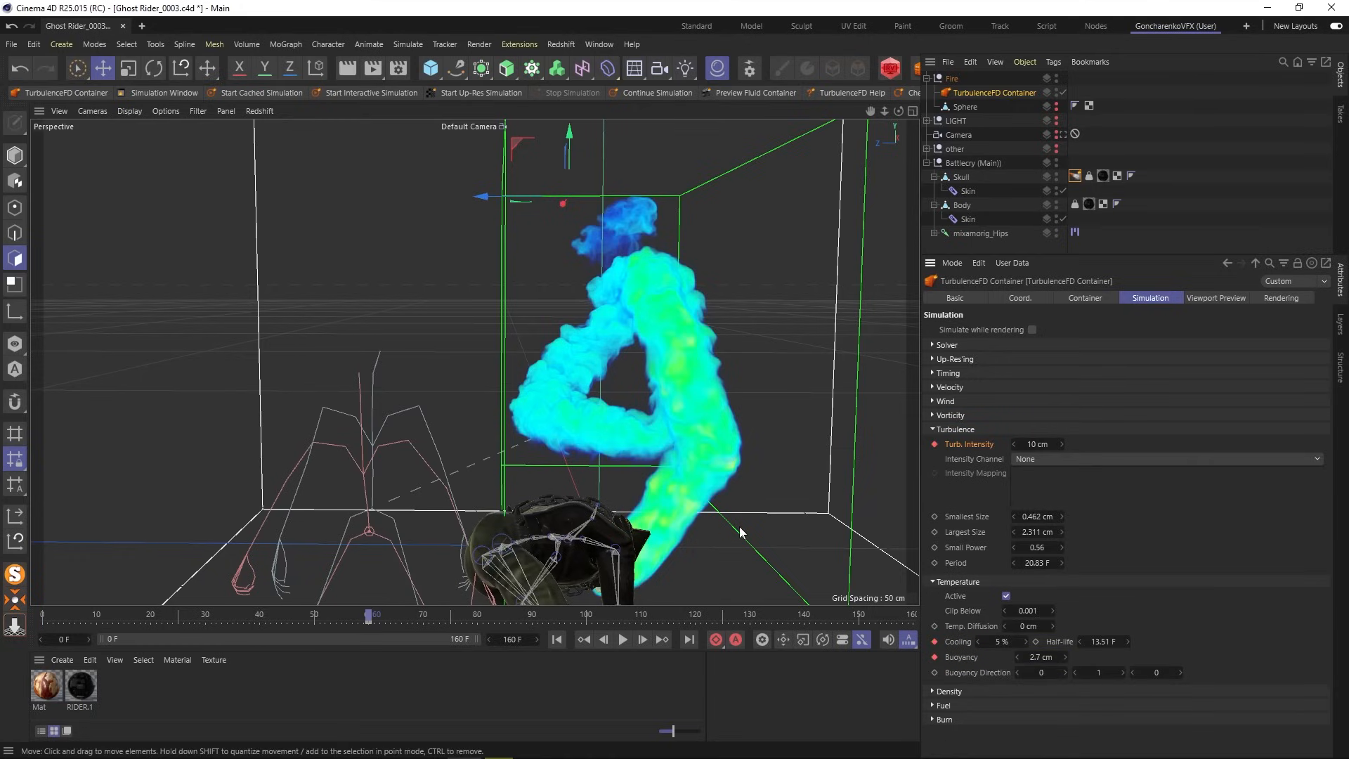
# - At around frame 88, keyframe Turb. Intensity 14 cm, Cooling 15 % and Buoyancy 1.5 cm
pyautogui.moveTo(381, 618); pyautogui.dragTo(533, 623)
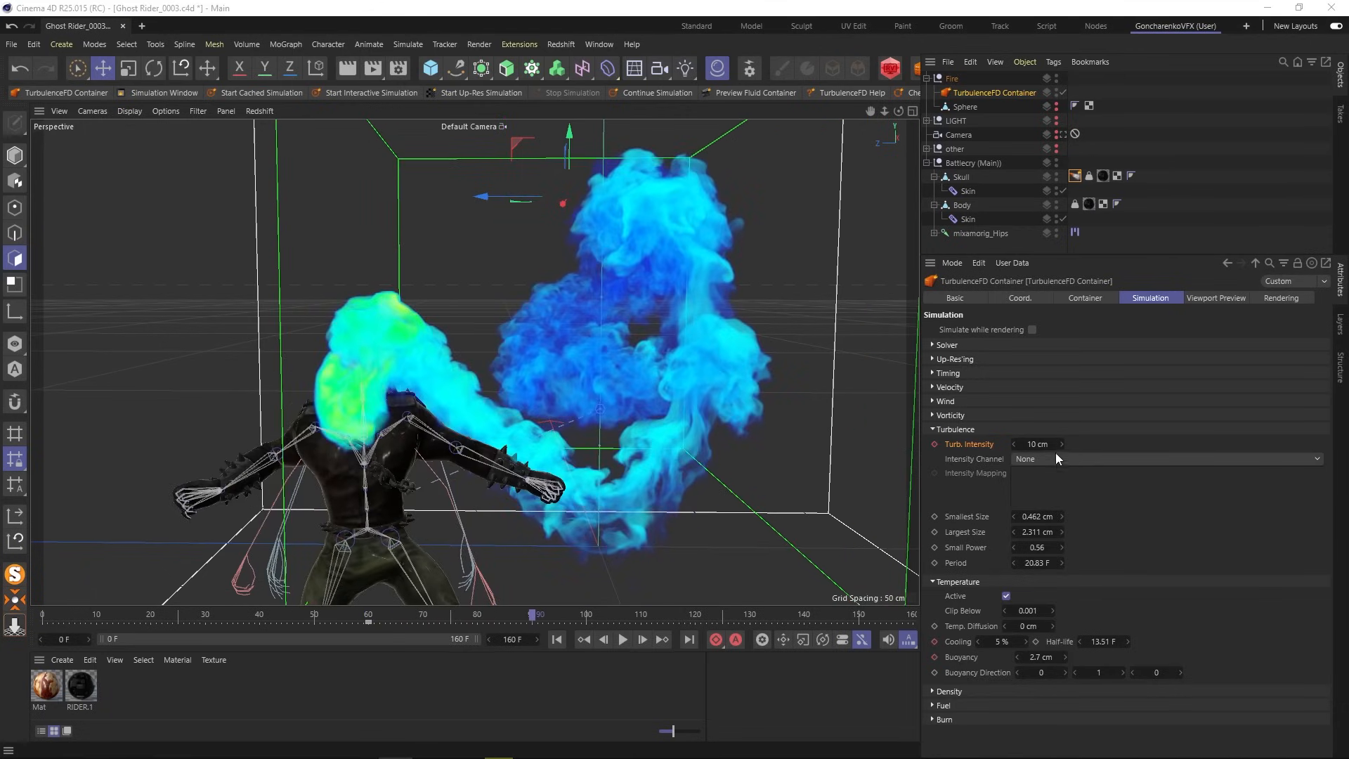
pyautogui.click(1038, 444)
pyautogui.write('14')
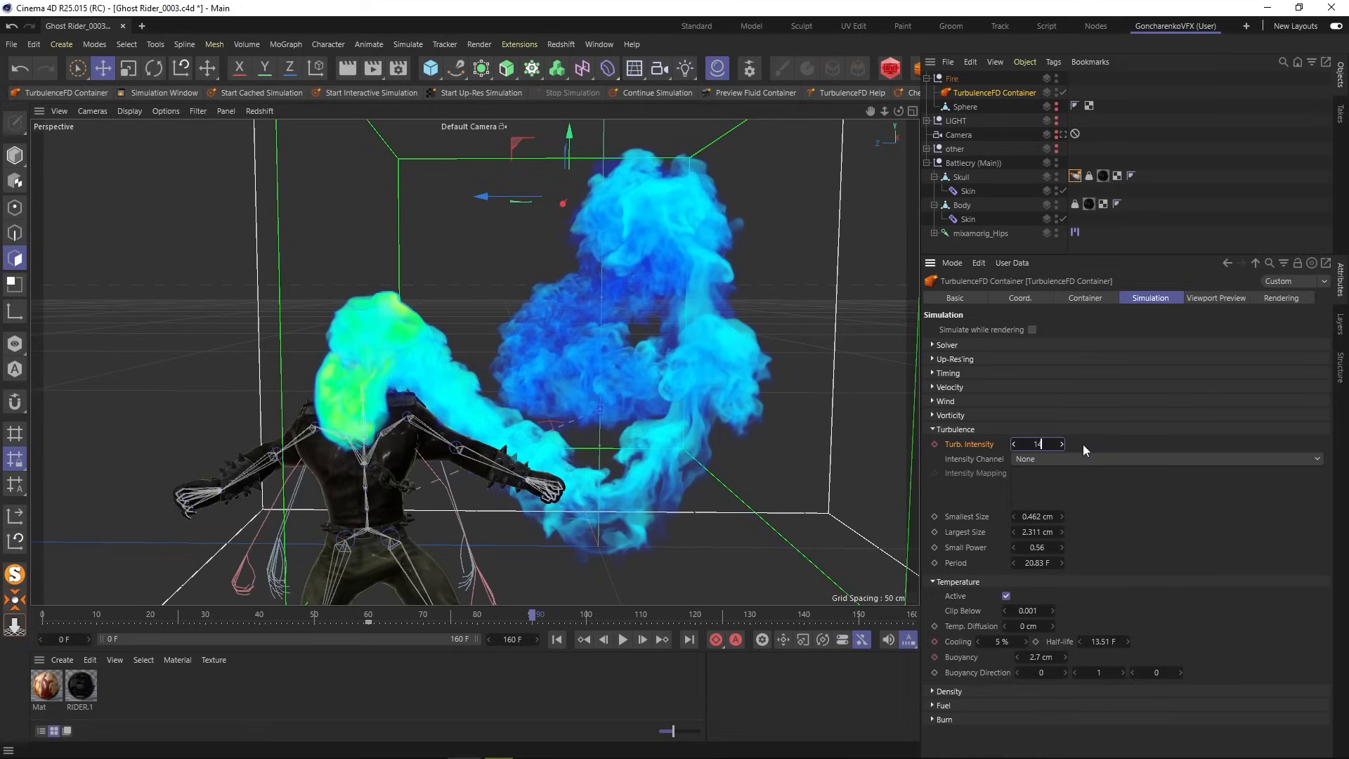
pyautogui.press('Return')
pyautogui.click(934, 444)
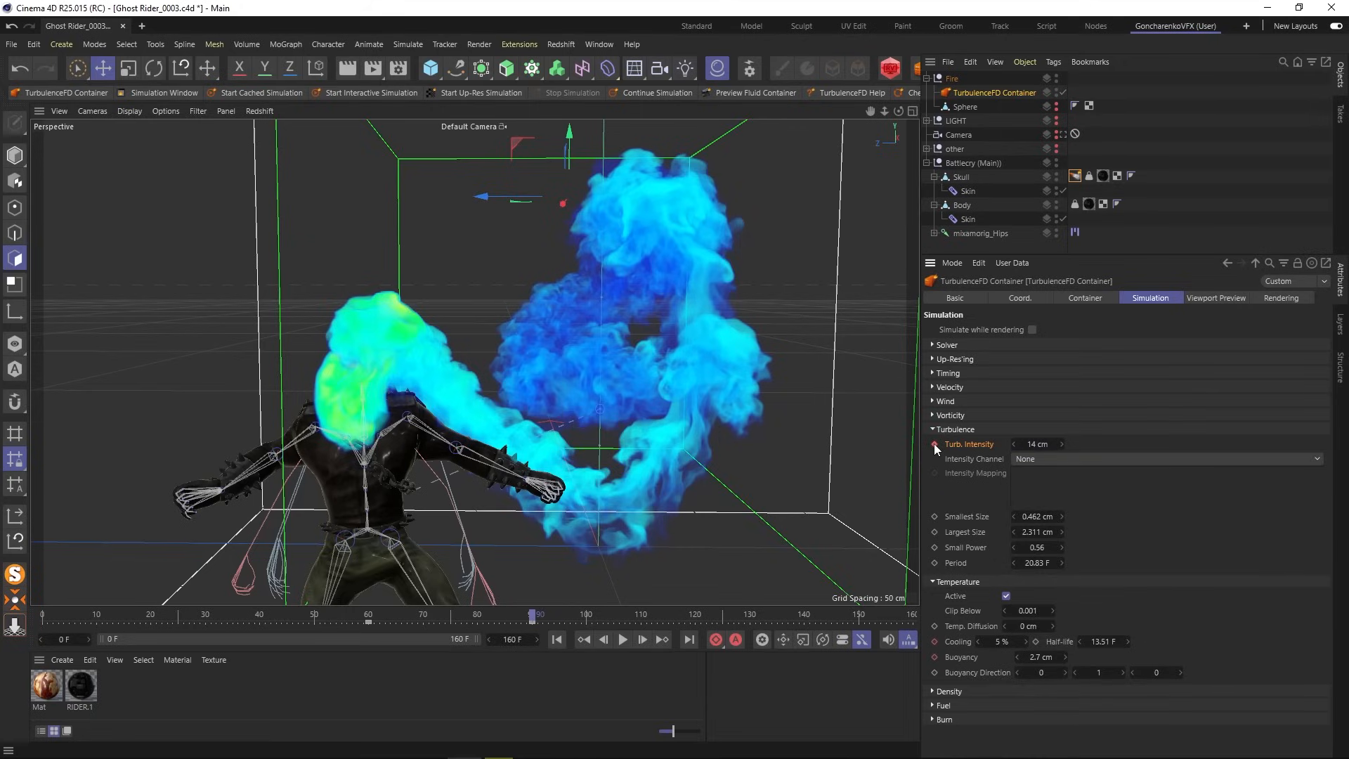
pyautogui.click(1000, 641)
pyautogui.press('Return')
pyautogui.click(1043, 656)
pyautogui.write('1.')
pyautogui.click(935, 658)
pyautogui.moveTo(531, 614)
pyautogui.mouseDown()
pyautogui.moveTo(370, 616)
pyautogui.moveTo(534, 621)
pyautogui.mouseUp()
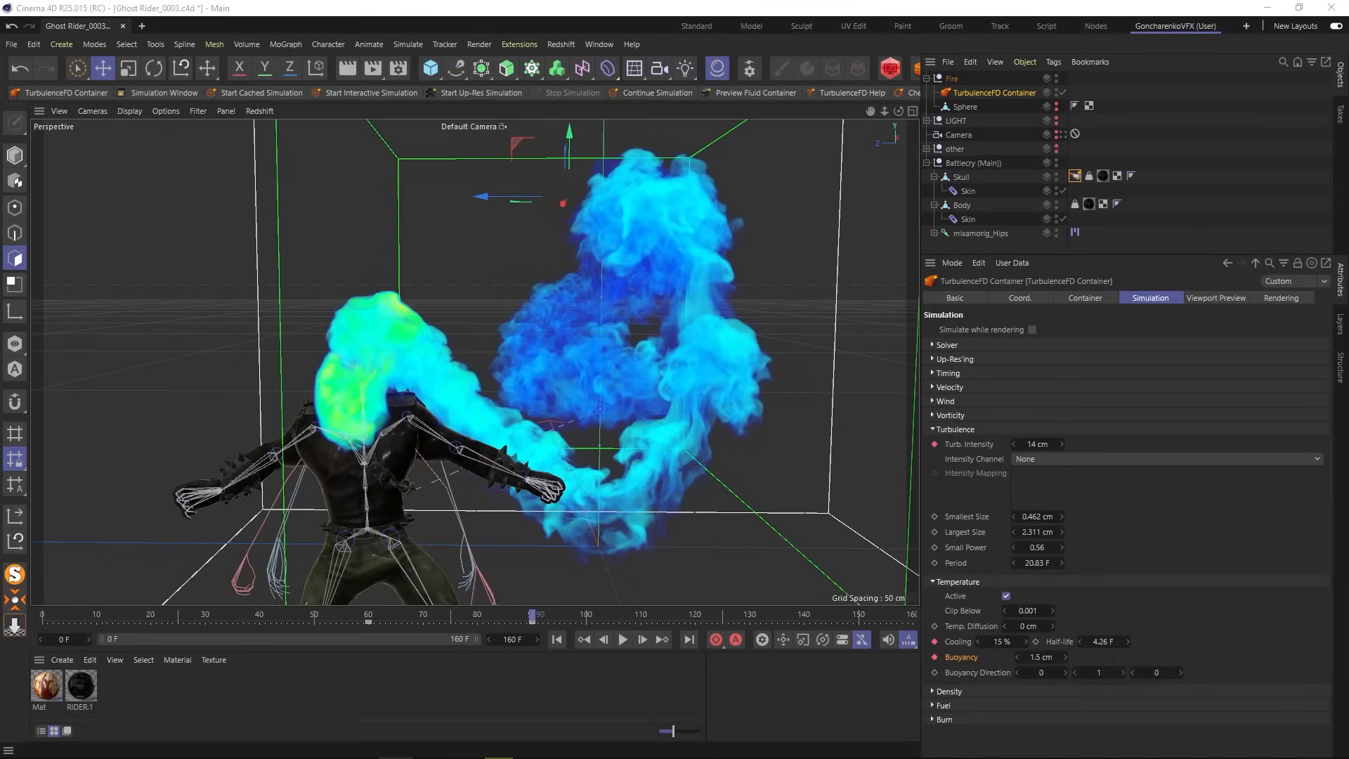
# - Collapse the Skull and Body hierarchies and copy the Skull's fluid emitter tag onto the Body
pyautogui.click(934, 177)
pyautogui.click(934, 190)
pyautogui.click(973, 191)
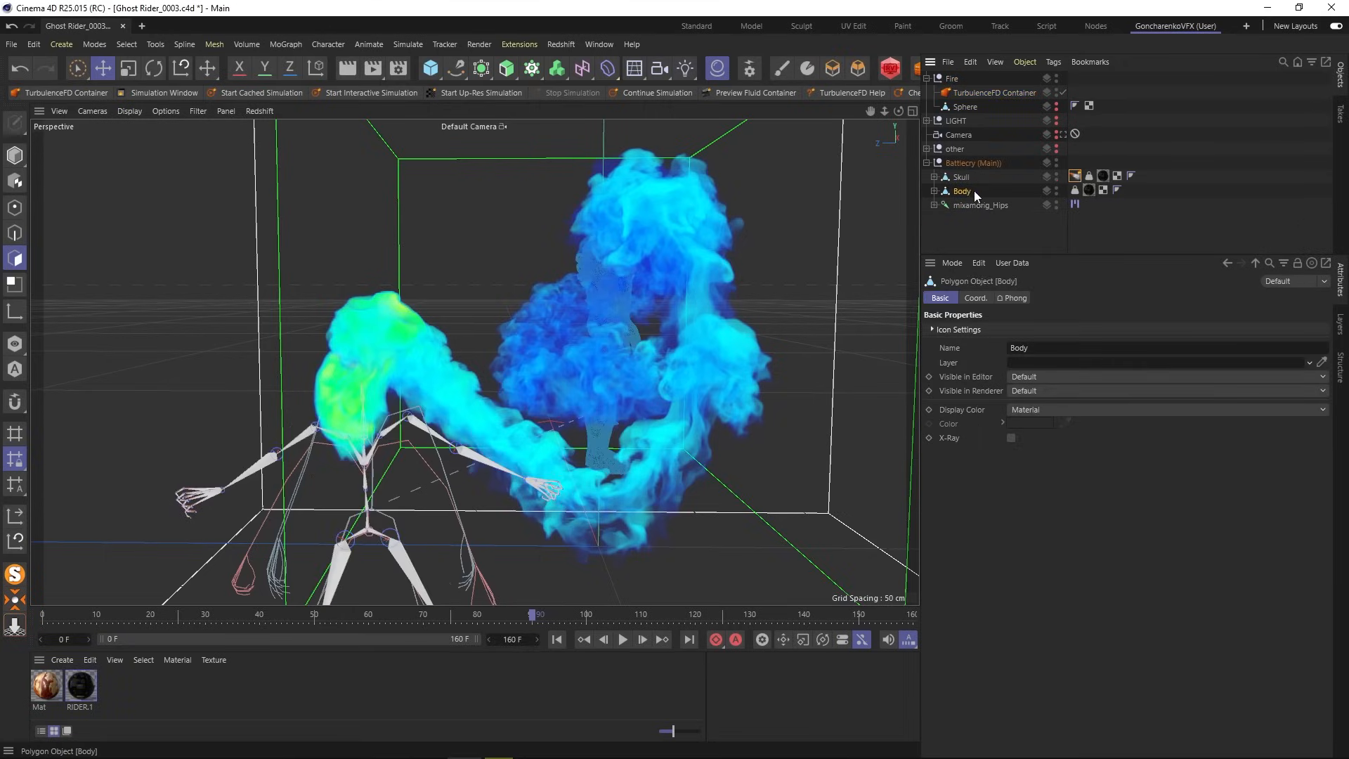
pyautogui.keyDown('ctrl'); pyautogui.moveTo(1079, 179); pyautogui.dragTo(1130, 189); pyautogui.keyUp('ctrl')
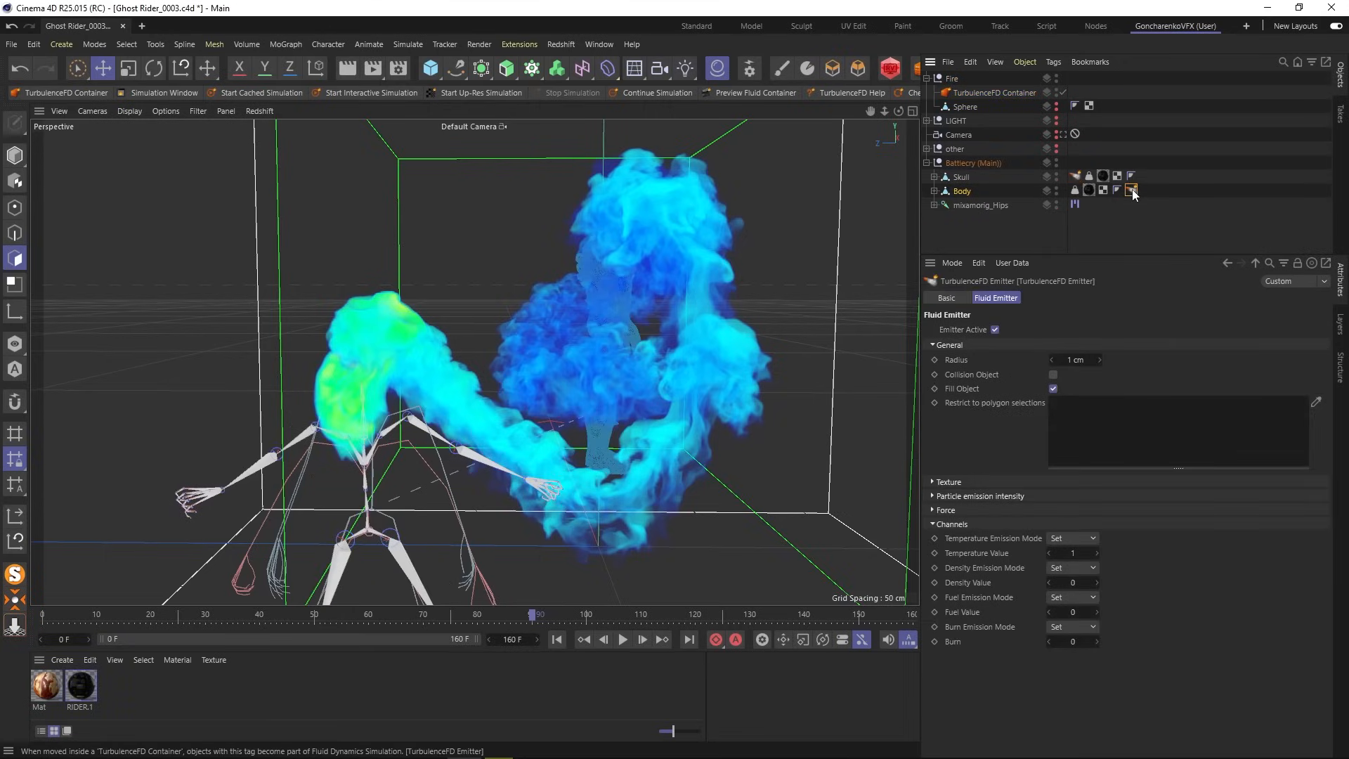
# - Turn off Fill Object, turn on Collision Object and set the emitter radius to 0
pyautogui.click(1053, 389)
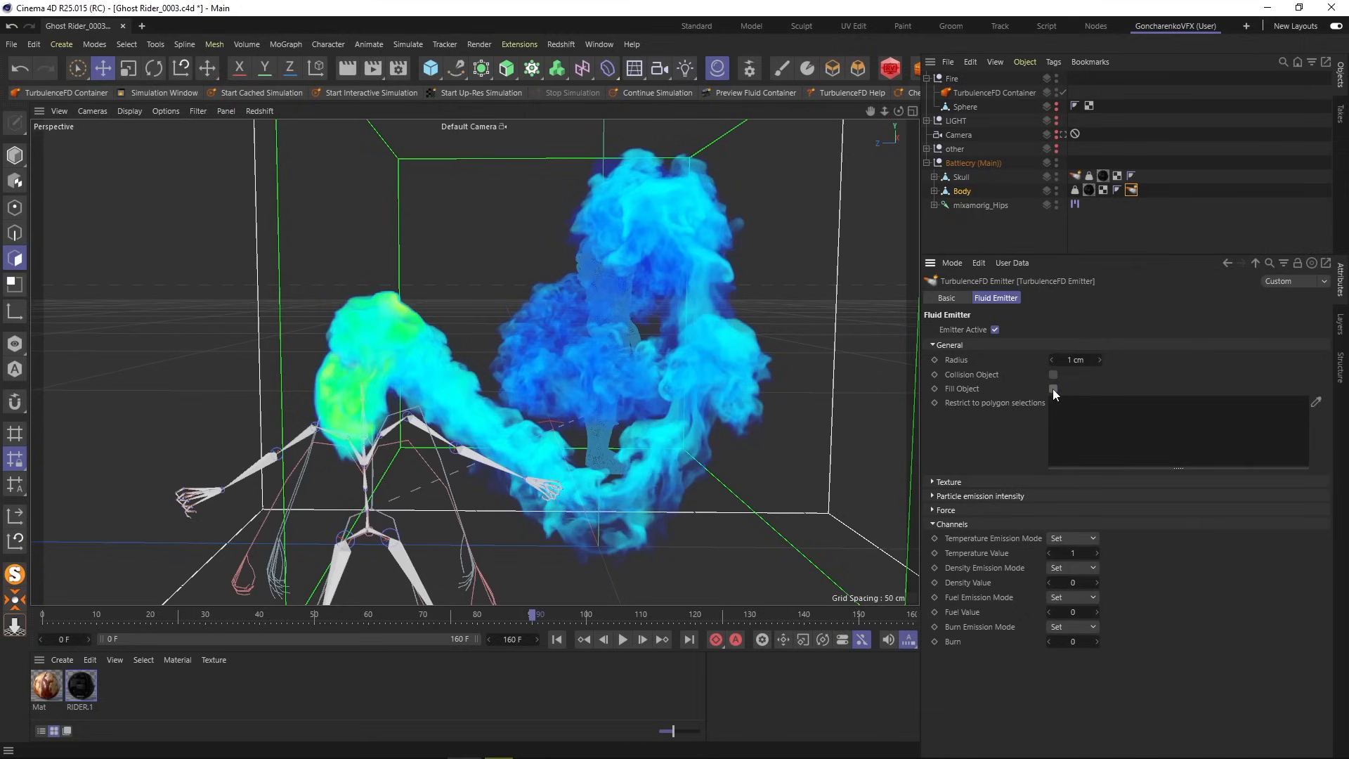
pyautogui.click(1052, 374)
pyautogui.click(1077, 553)
pyautogui.click(1076, 360)
pyautogui.write('0')
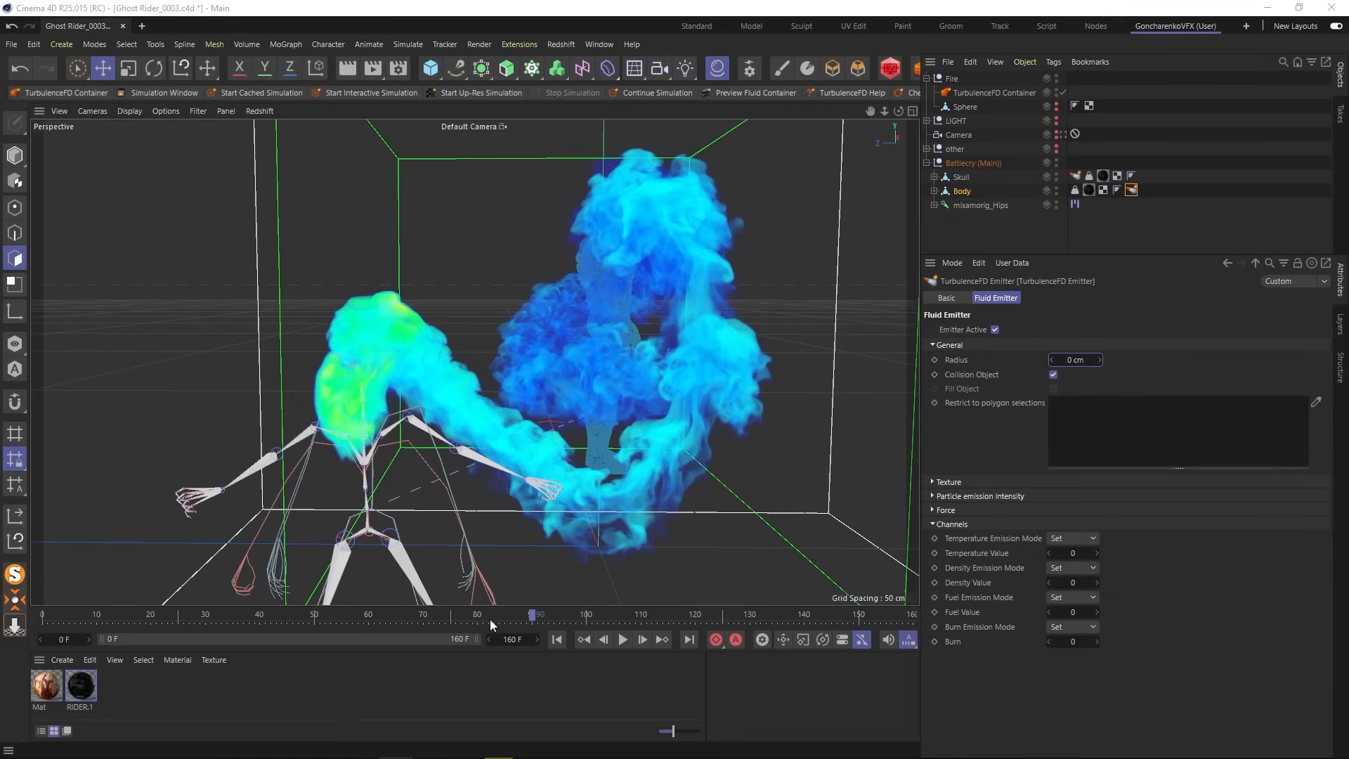
pyautogui.moveTo(466, 611)
pyautogui.mouseDown()
pyautogui.moveTo(385, 609)
pyautogui.moveTo(466, 611)
pyautogui.mouseUp()
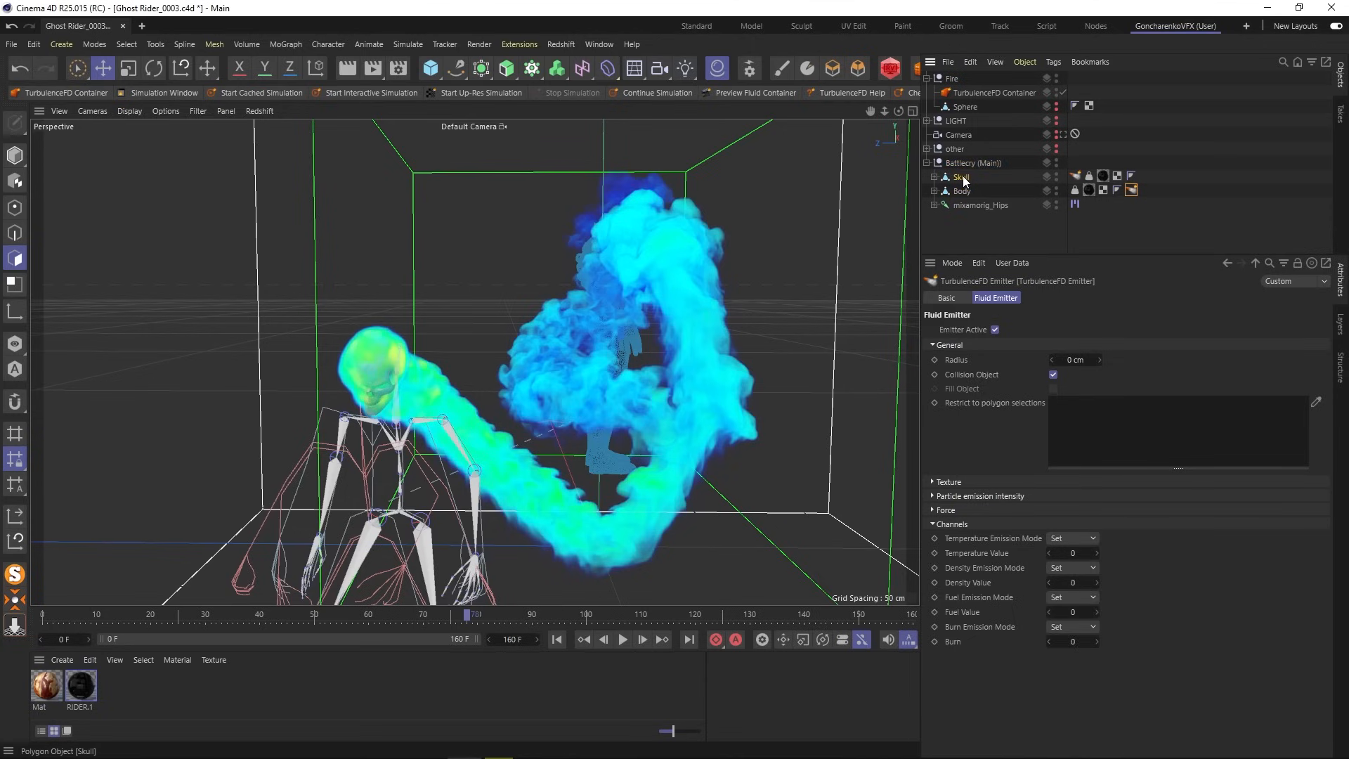
# - Select the TurbulenceFD Container, start a new simulation and overwrite the old cache
pyautogui.click(983, 92)
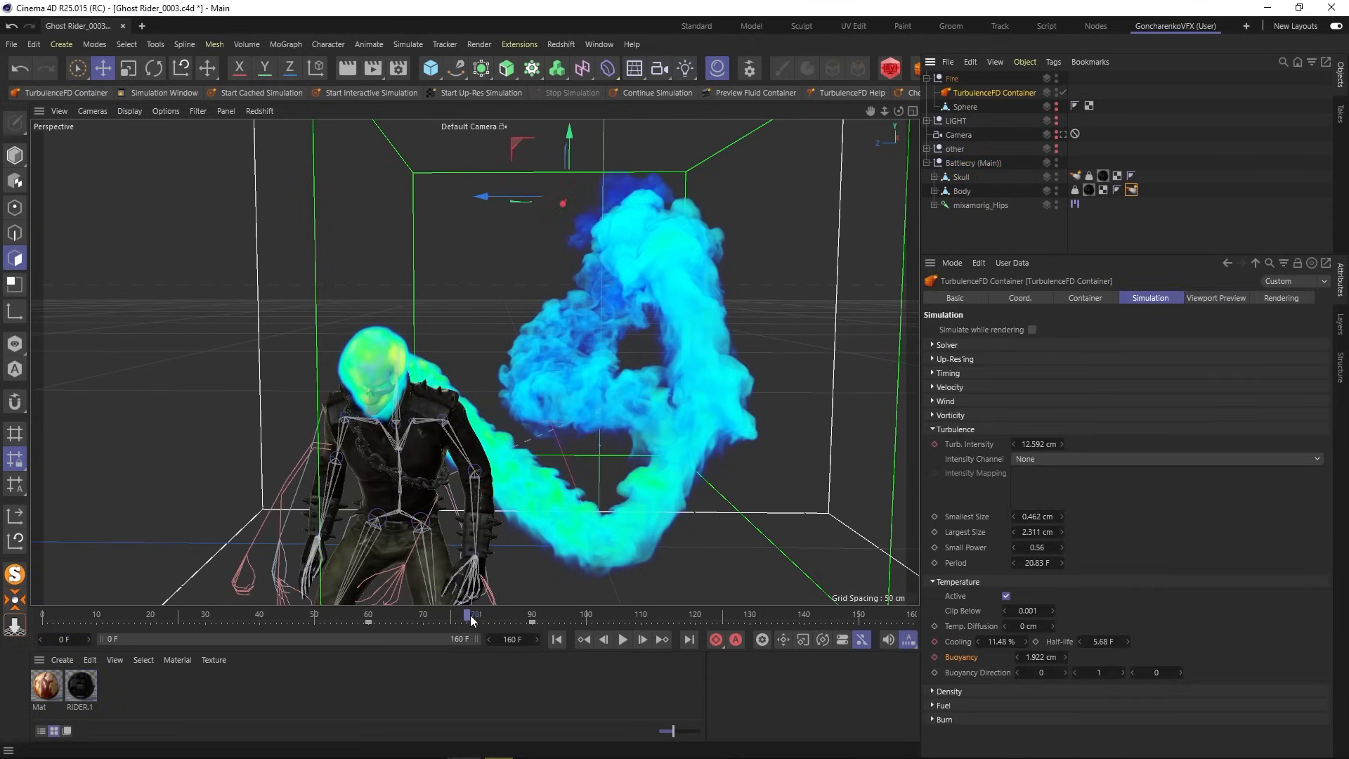
pyautogui.moveTo(470, 613); pyautogui.dragTo(532, 616)
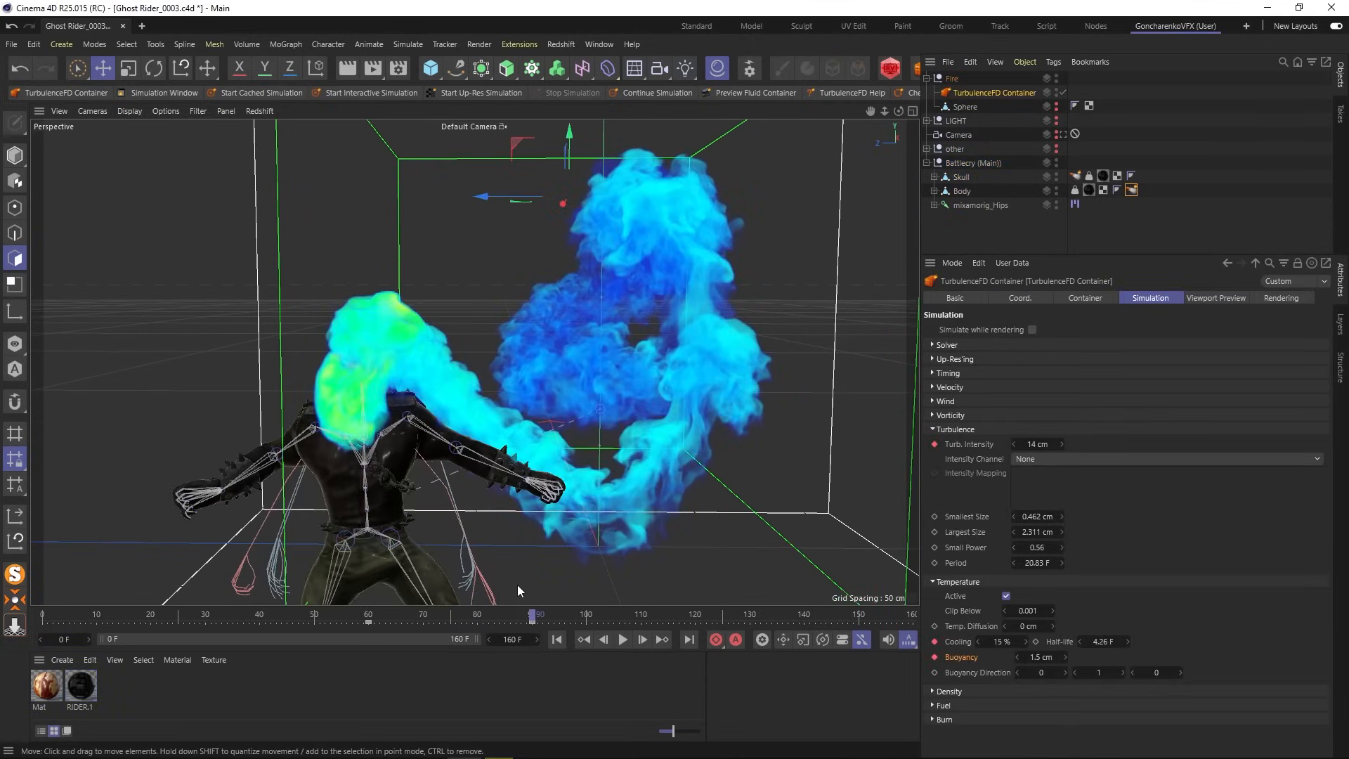
pyautogui.click(177, 92)
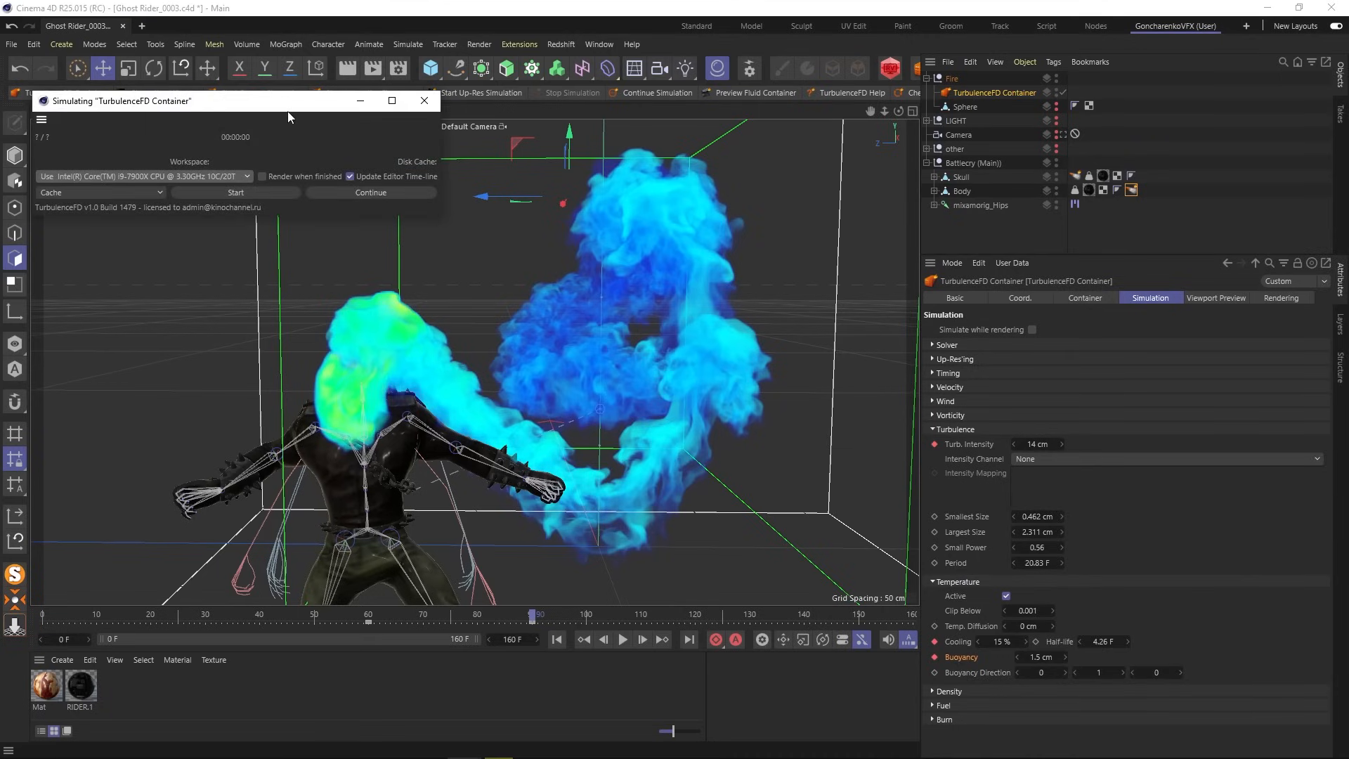
pyautogui.moveTo(288, 111); pyautogui.dragTo(298, 149)
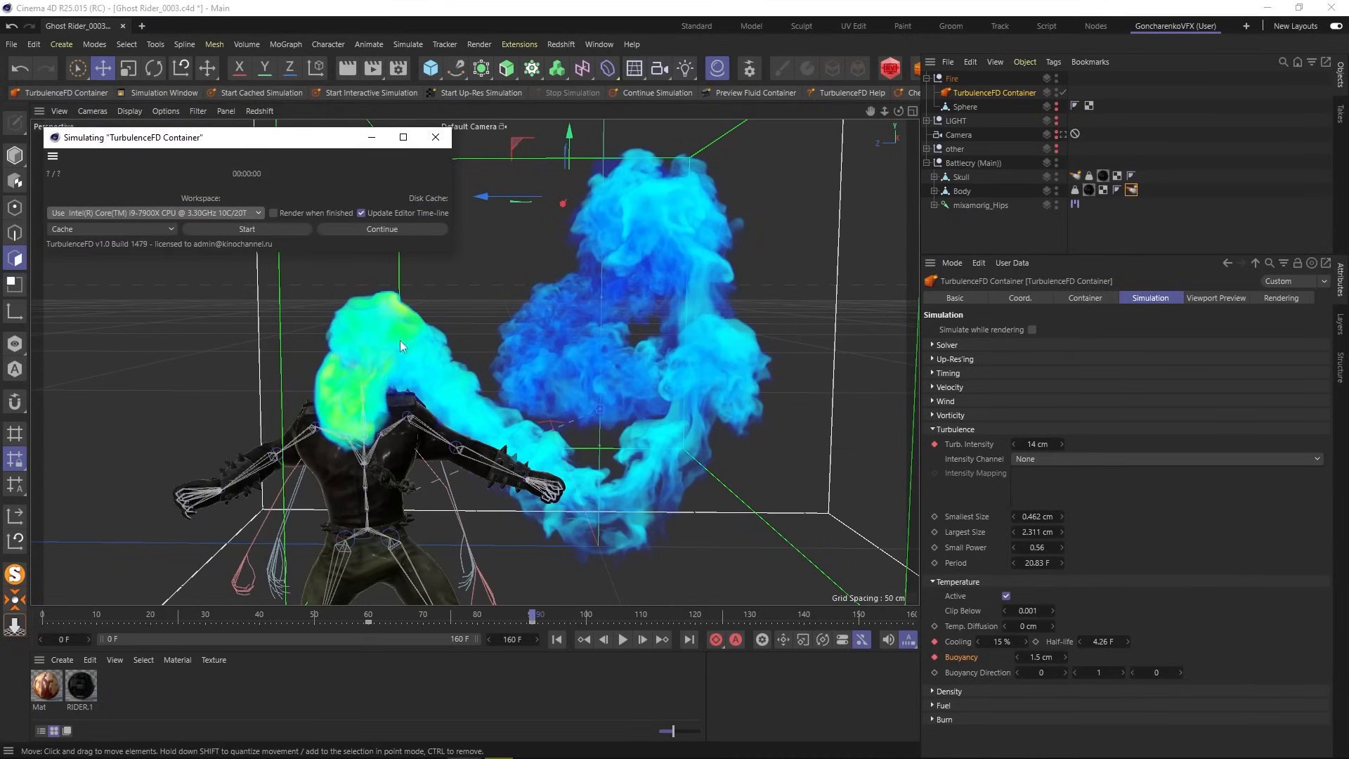
pyautogui.scroll(-1, 483, 419)
pyautogui.keyDown('alt'); pyautogui.moveTo(483, 418); pyautogui.dragTo(479, 404); pyautogui.keyUp('alt')
pyautogui.moveTo(241, 139); pyautogui.dragTo(233, 116)
pyautogui.click(248, 206)
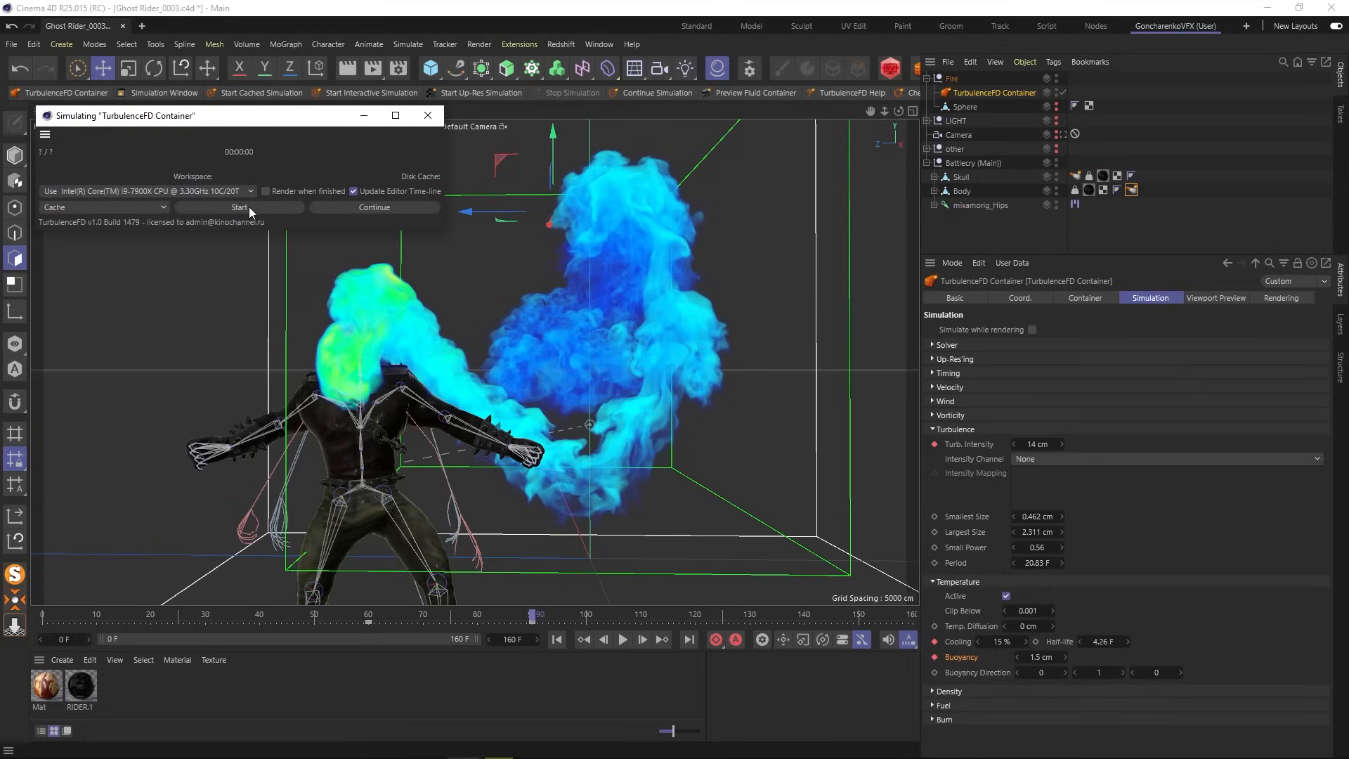
pyautogui.click(734, 381)
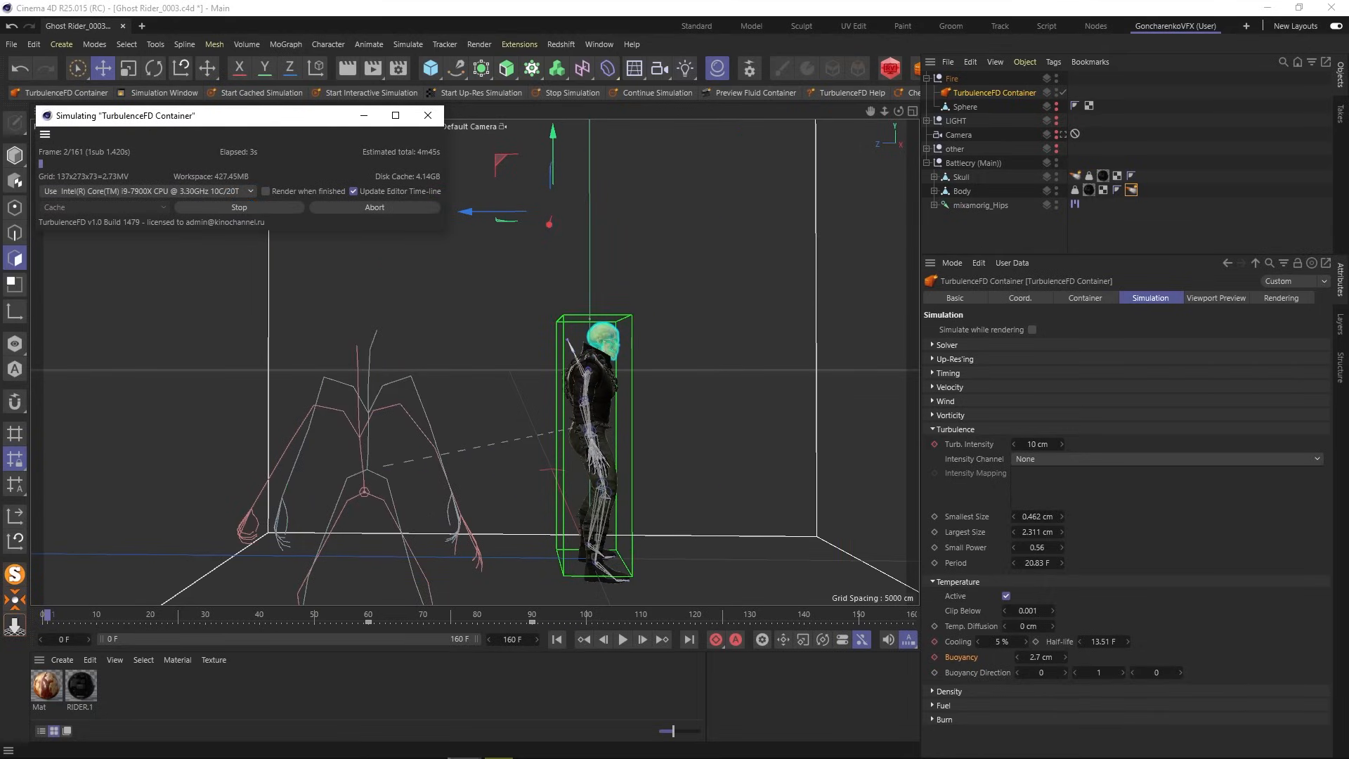
pyautogui.click(1225, 301)
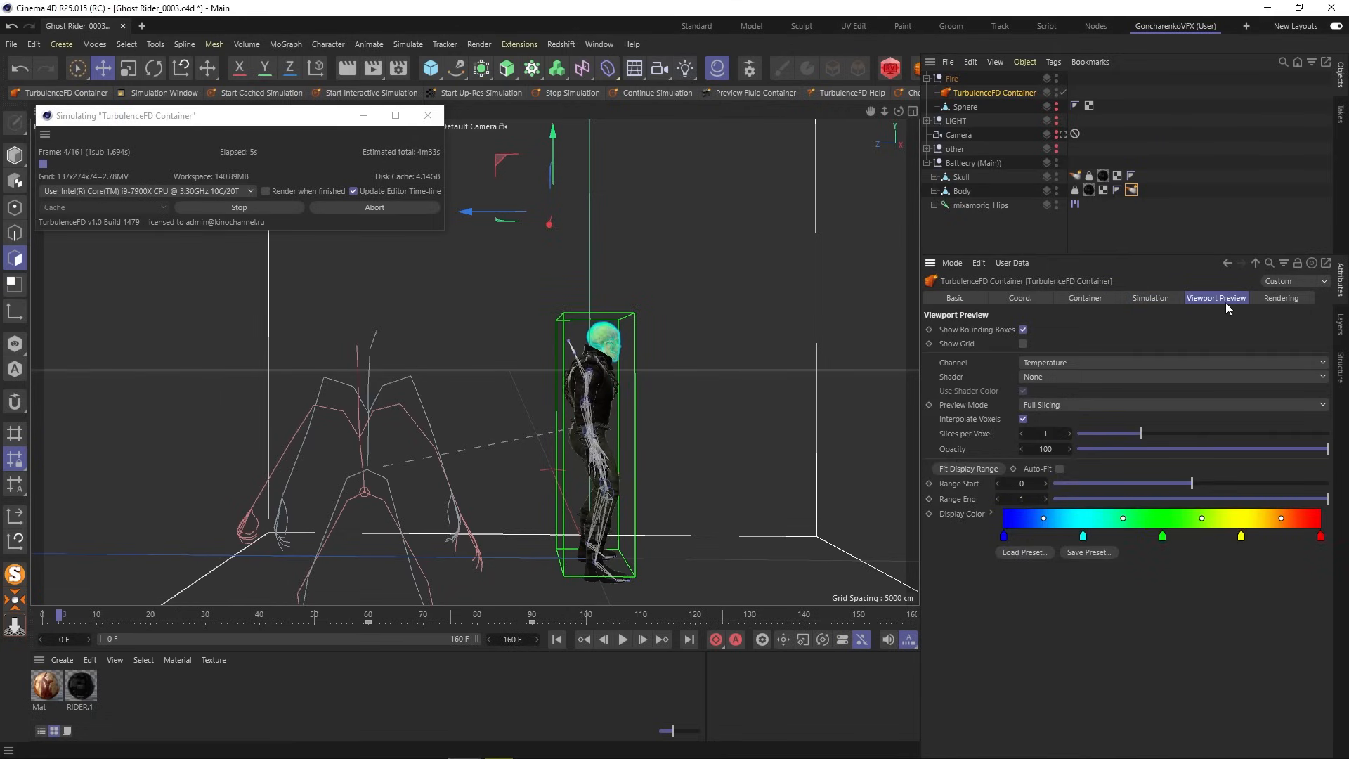
# - Set the container's viewport preview shader to Fire Shader
pyautogui.click(1051, 377)
pyautogui.click(1055, 393)
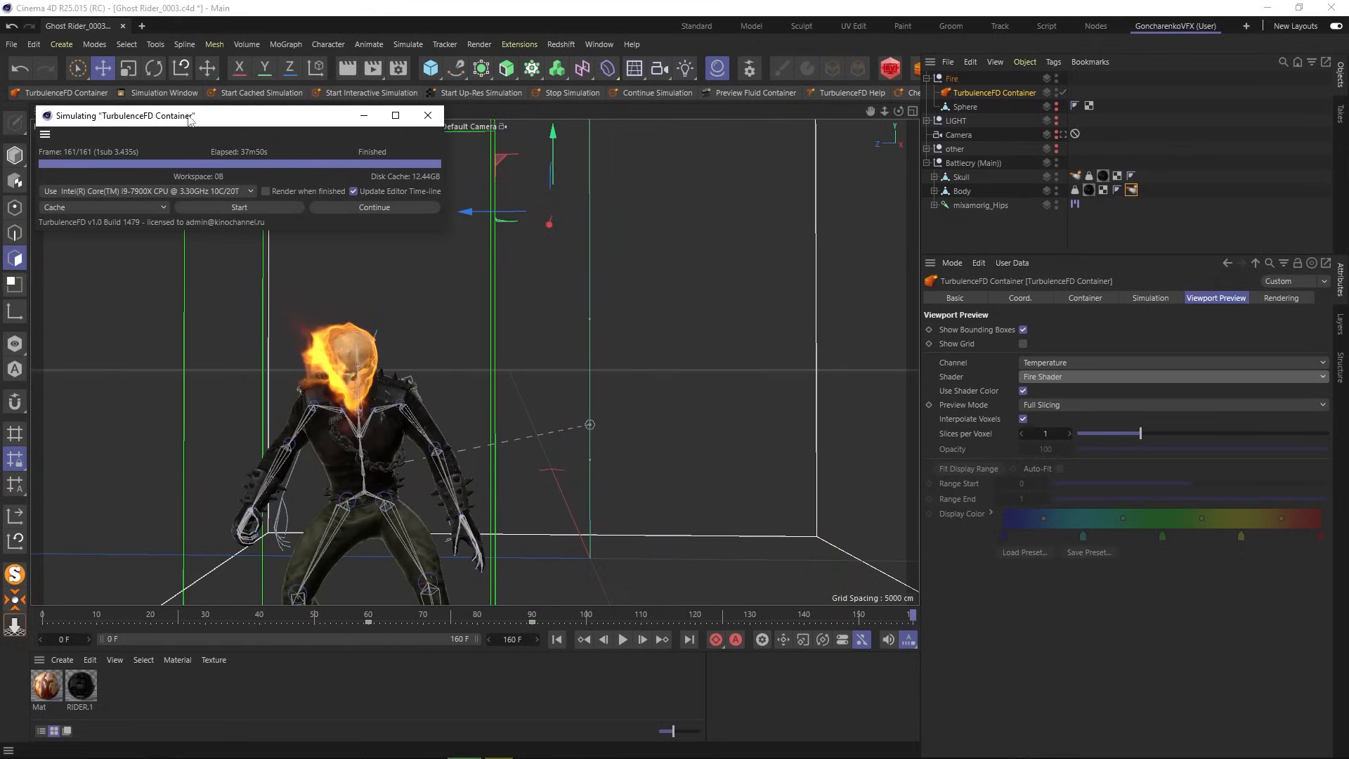
# - Play the fire animation from the start, then stop at frame 72 and render a preview
pyautogui.click(563, 637)
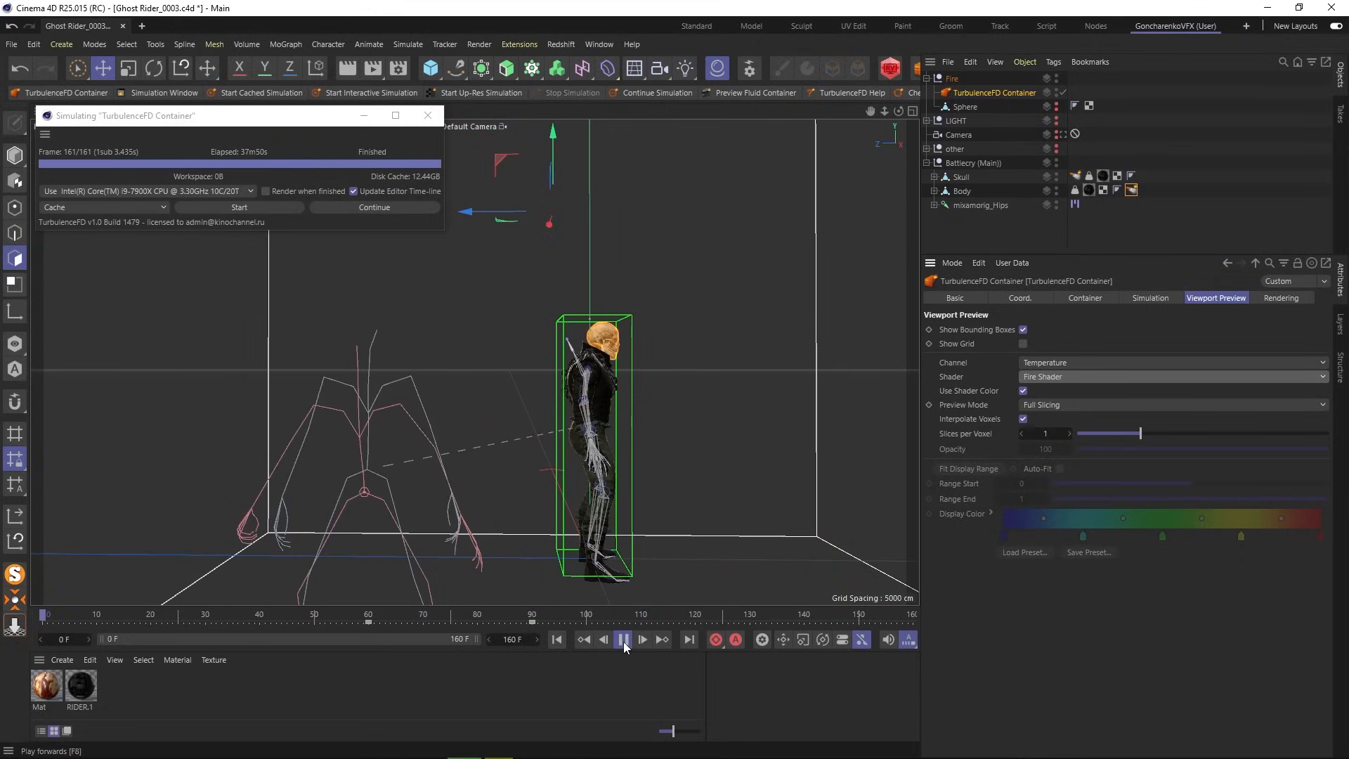
pyautogui.click(622, 641)
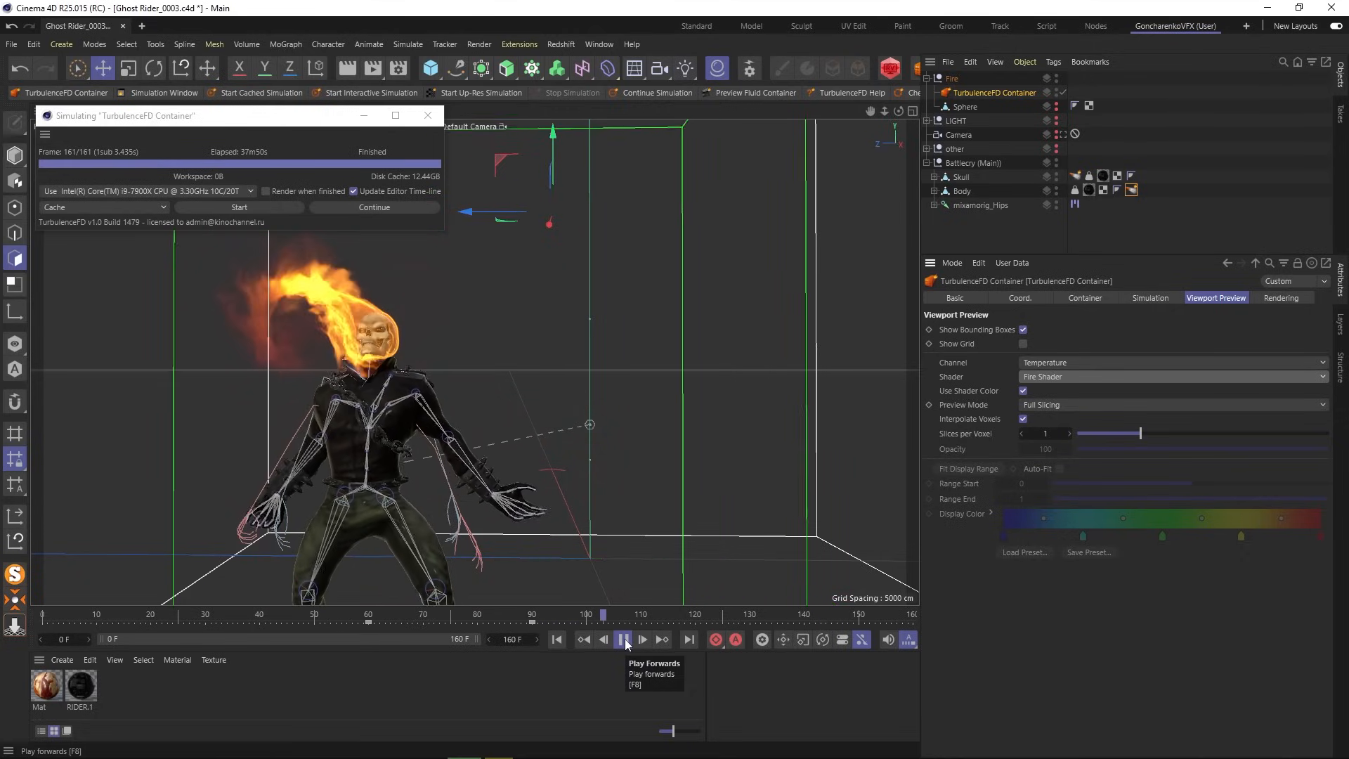
pyautogui.click(624, 639)
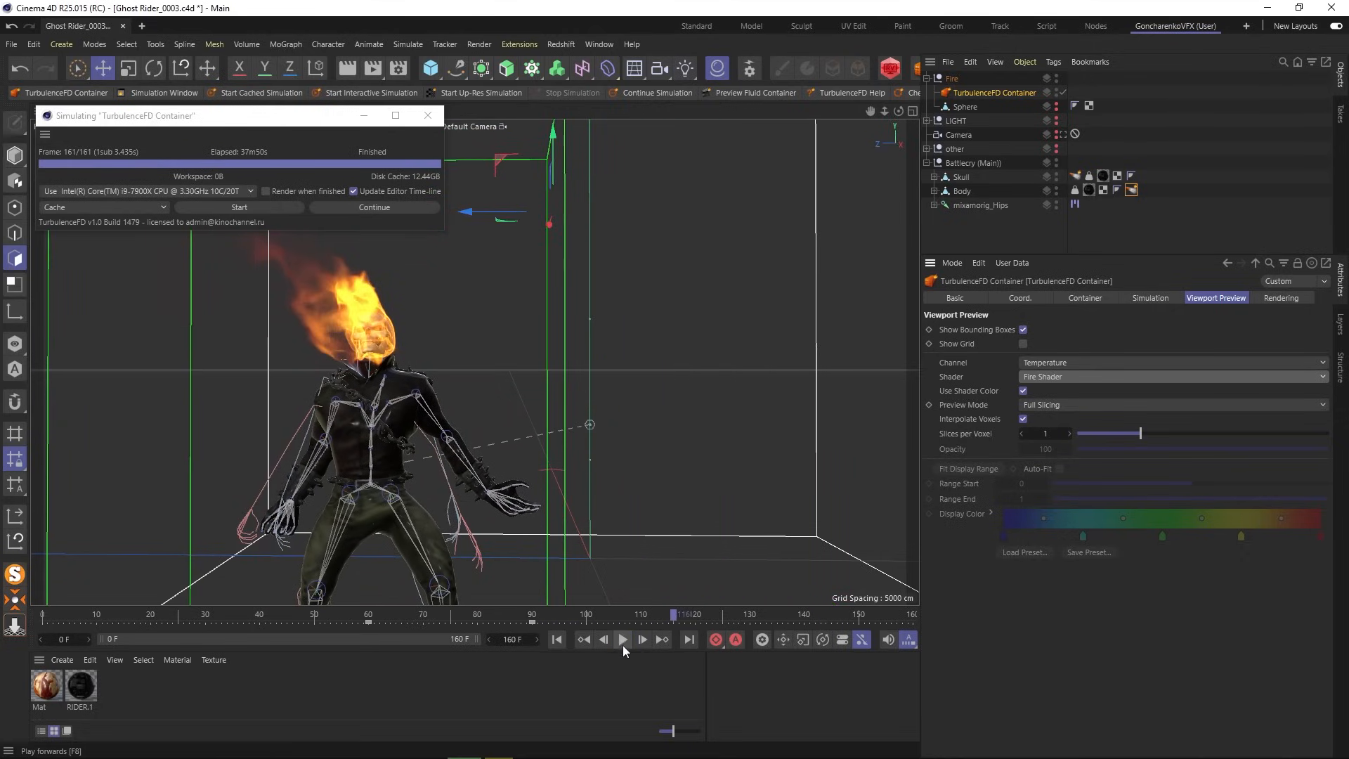
pyautogui.click(515, 618)
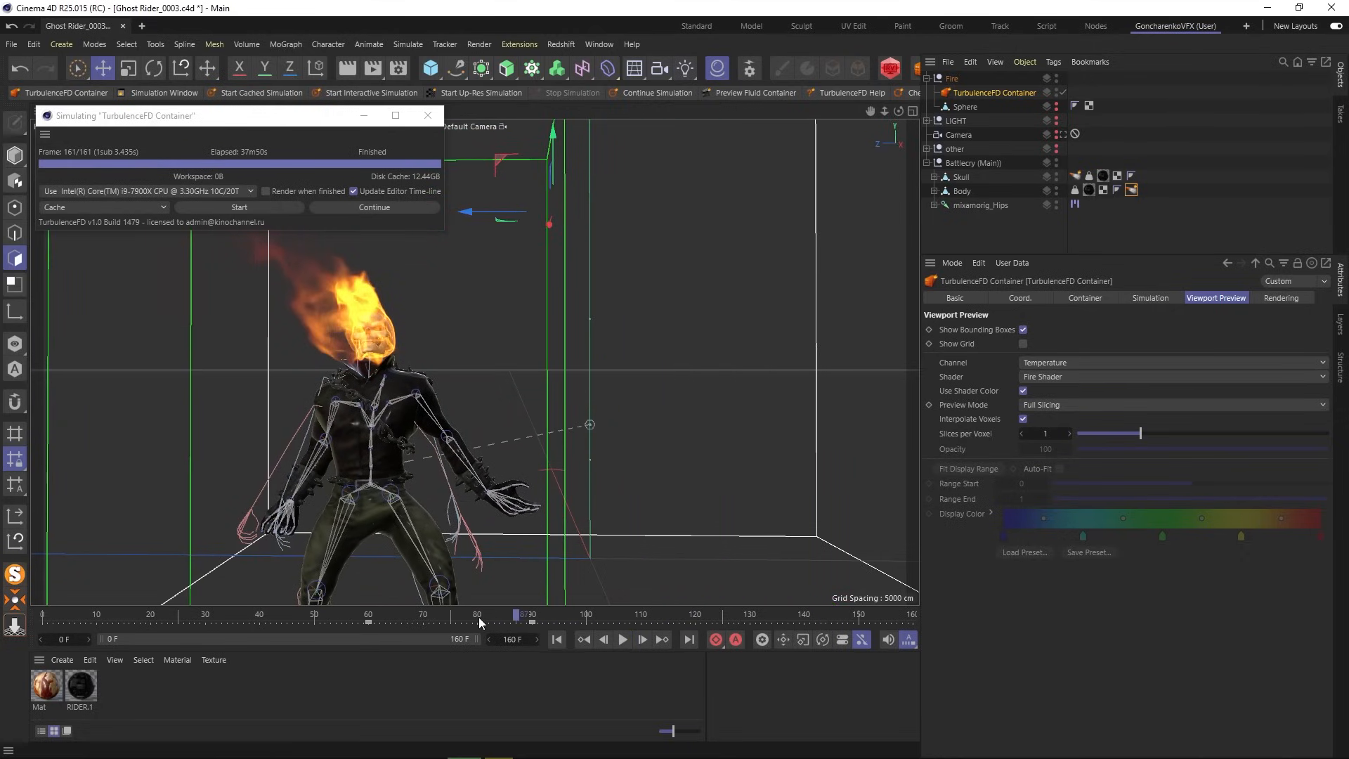
pyautogui.moveTo(478, 617); pyautogui.dragTo(471, 614)
pyautogui.click(436, 614)
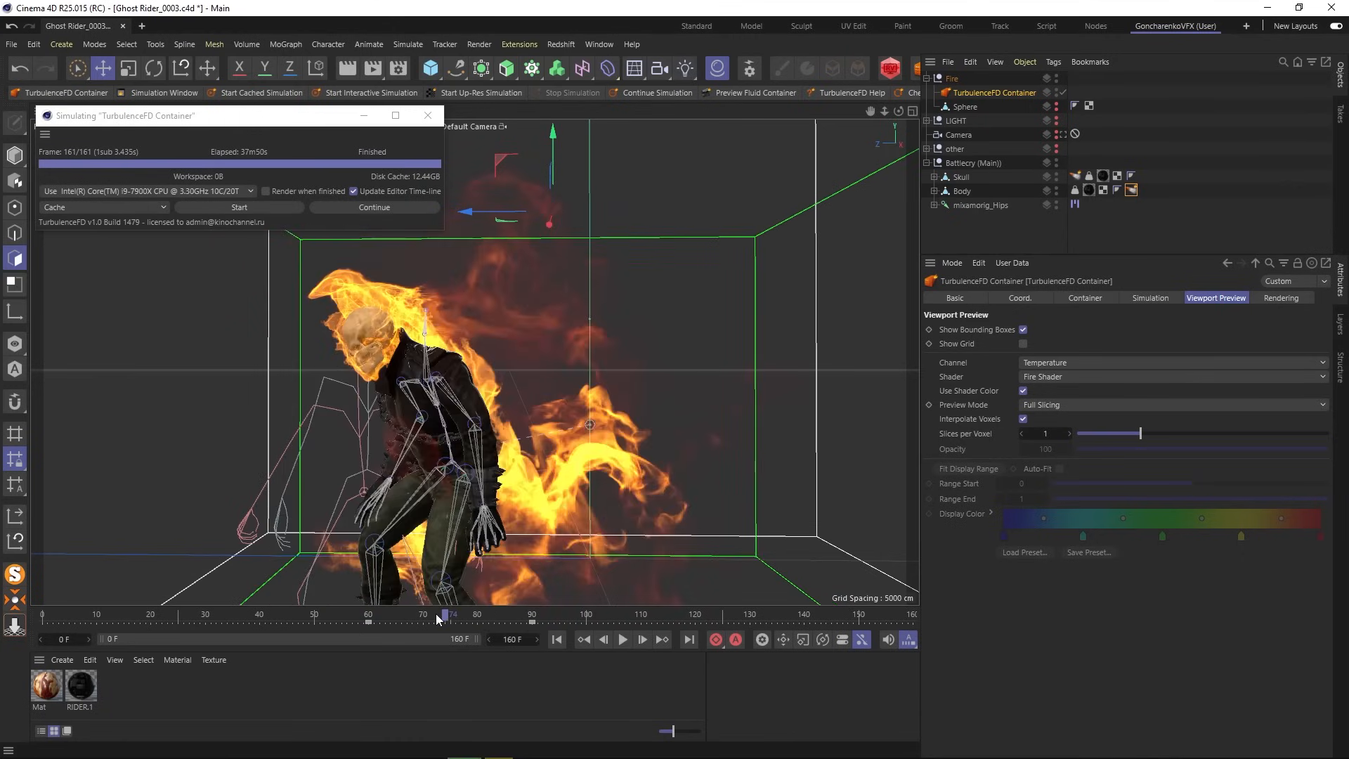
pyautogui.click(347, 69)
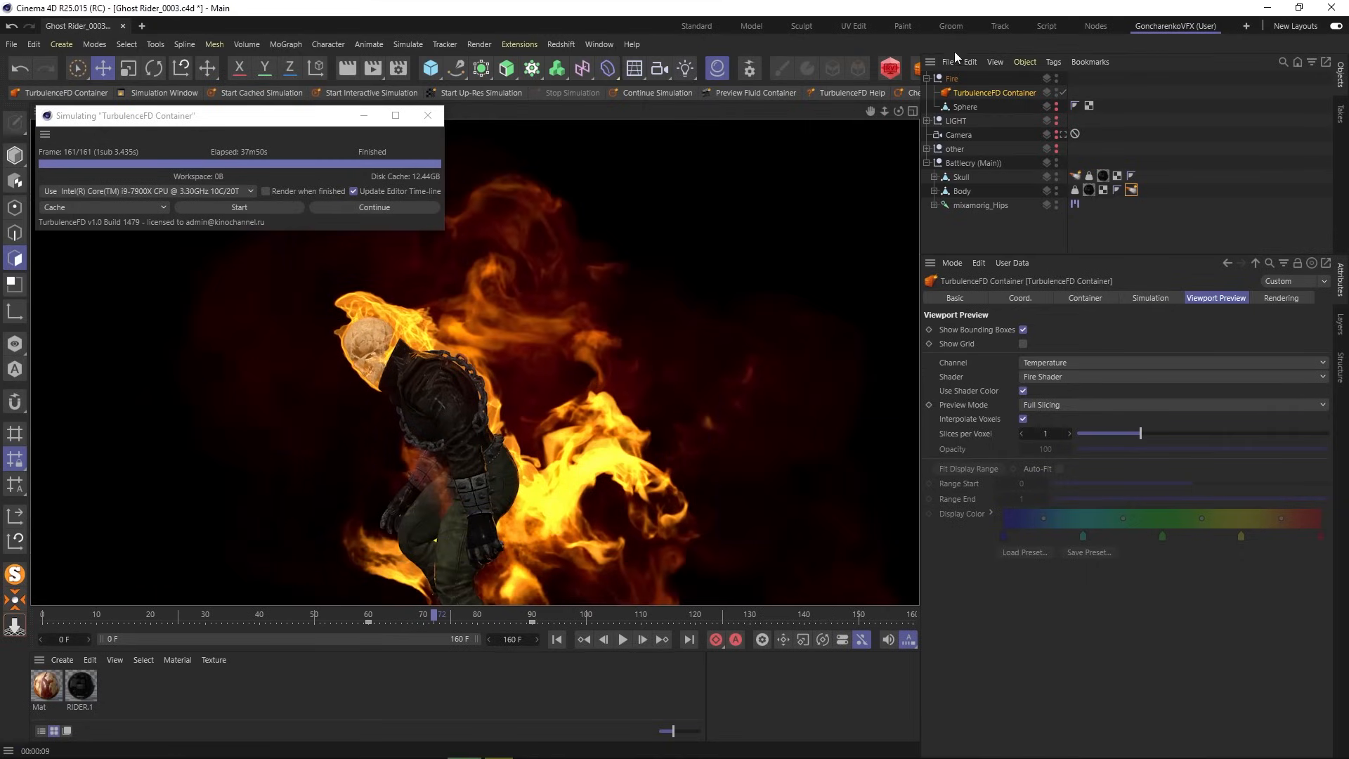
# - Review the fire at frames 106, 56, 65 and 44, orbiting around the character
pyautogui.click(621, 614)
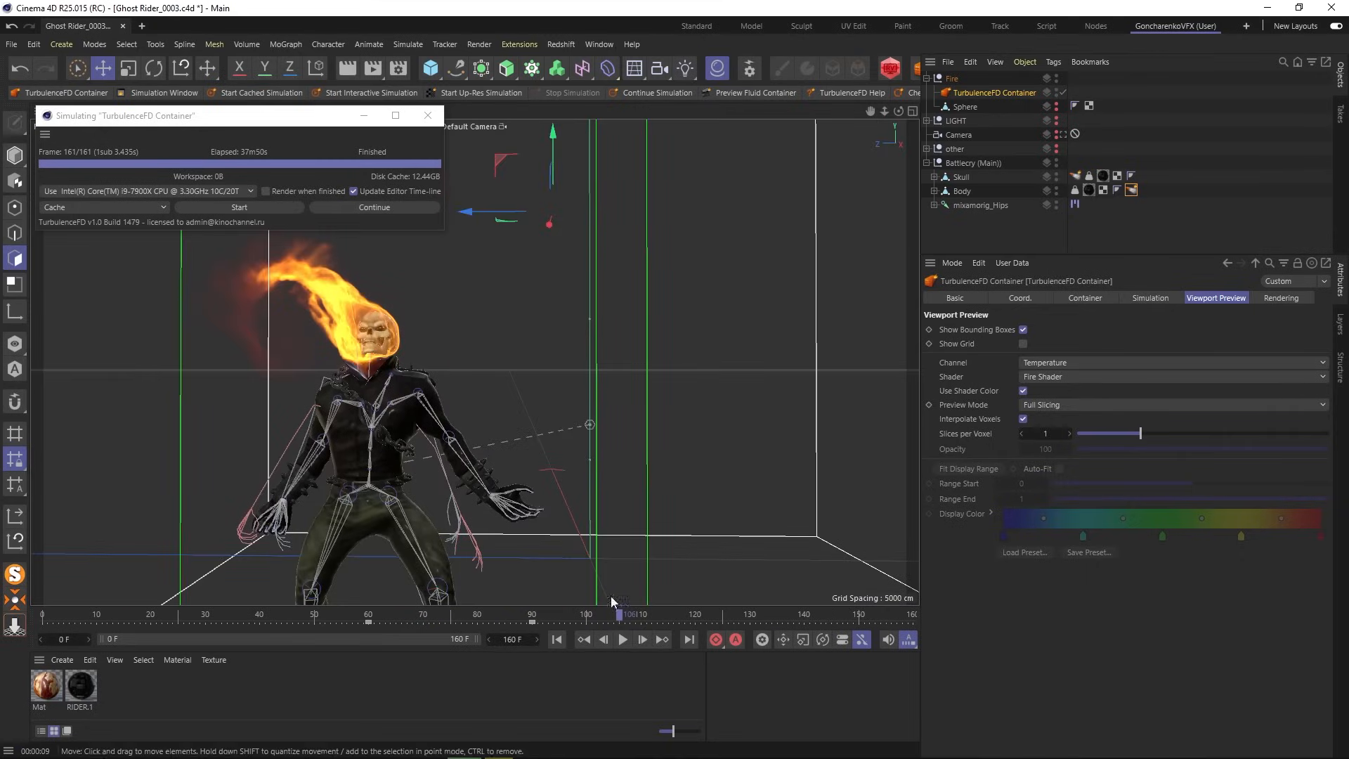
pyautogui.keyDown('alt'); pyautogui.moveTo(605, 435); pyautogui.dragTo(461, 450, button='right'); pyautogui.keyUp('alt')
pyautogui.keyDown('alt'); pyautogui.moveTo(461, 450); pyautogui.dragTo(503, 436); pyautogui.keyUp('alt')
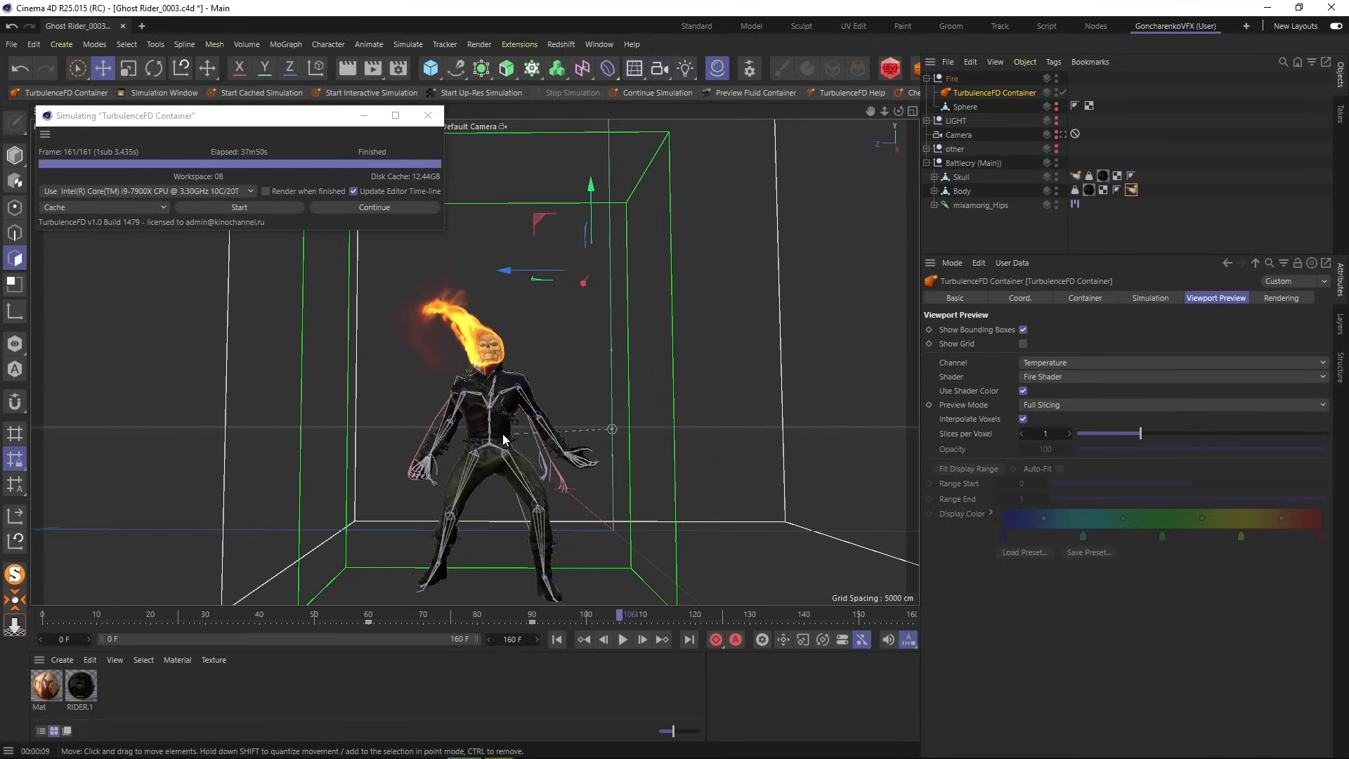
pyautogui.click(342, 614)
pyautogui.moveTo(381, 613); pyautogui.dragTo(402, 614)
pyautogui.moveTo(272, 614)
pyautogui.mouseDown()
pyautogui.moveTo(249, 614)
pyautogui.moveTo(281, 614)
pyautogui.mouseUp()
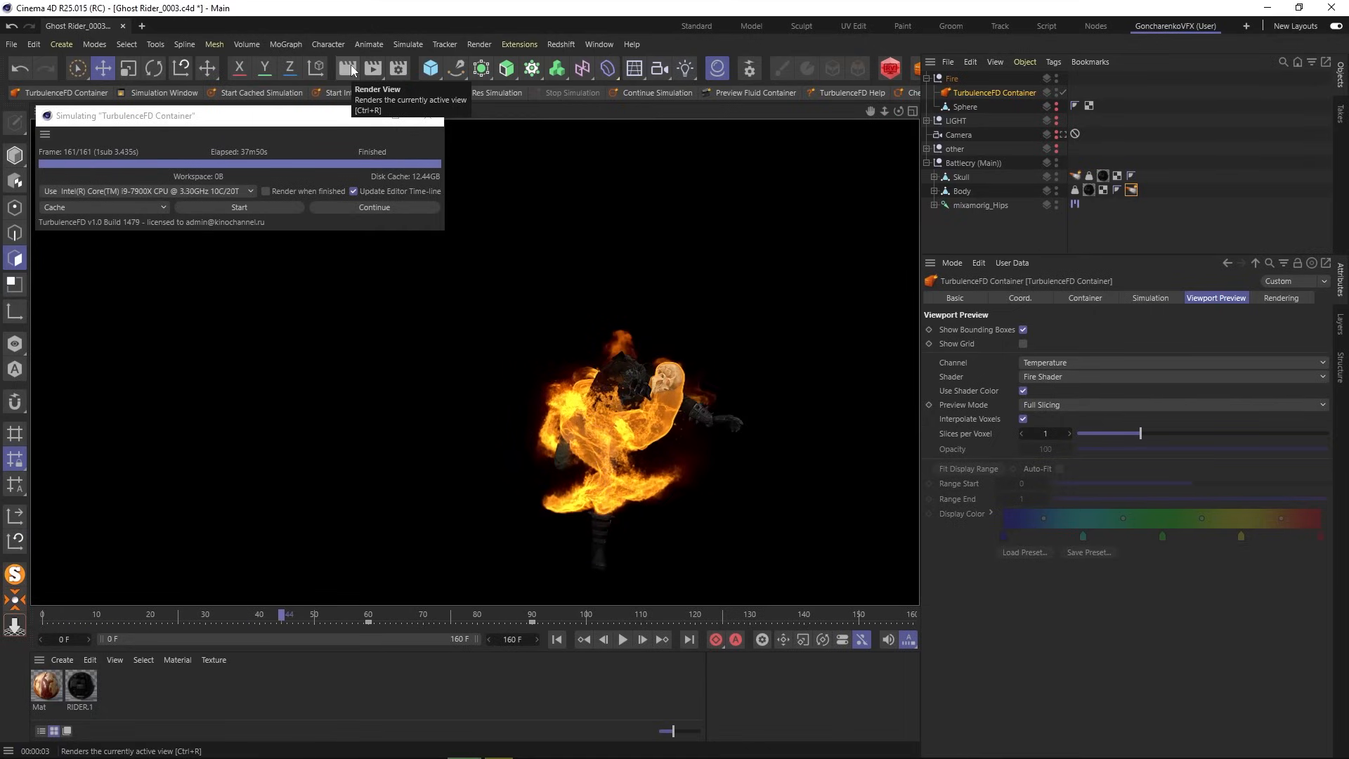
# - Play the simulation to about frame 79, pause, and render a preview of the flaming skull
pyautogui.click(622, 640)
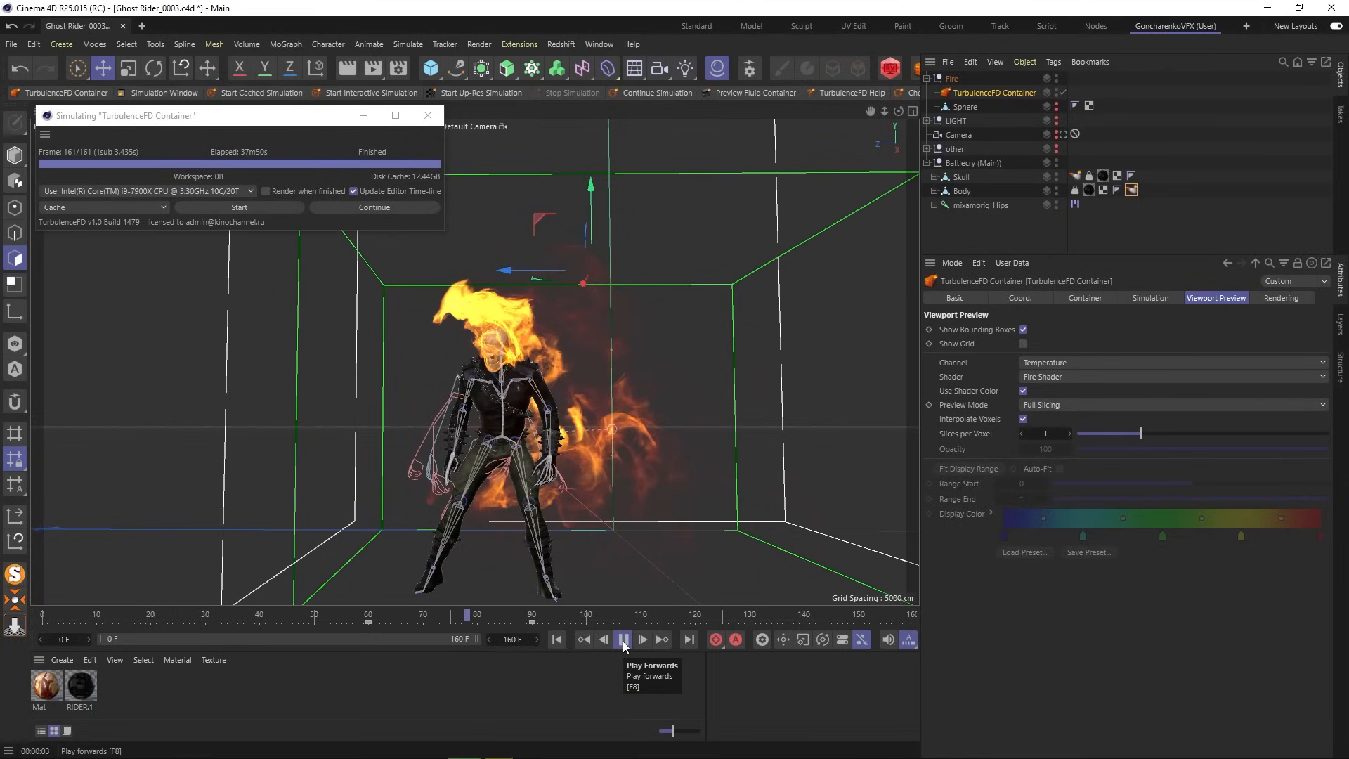
pyautogui.click(623, 640)
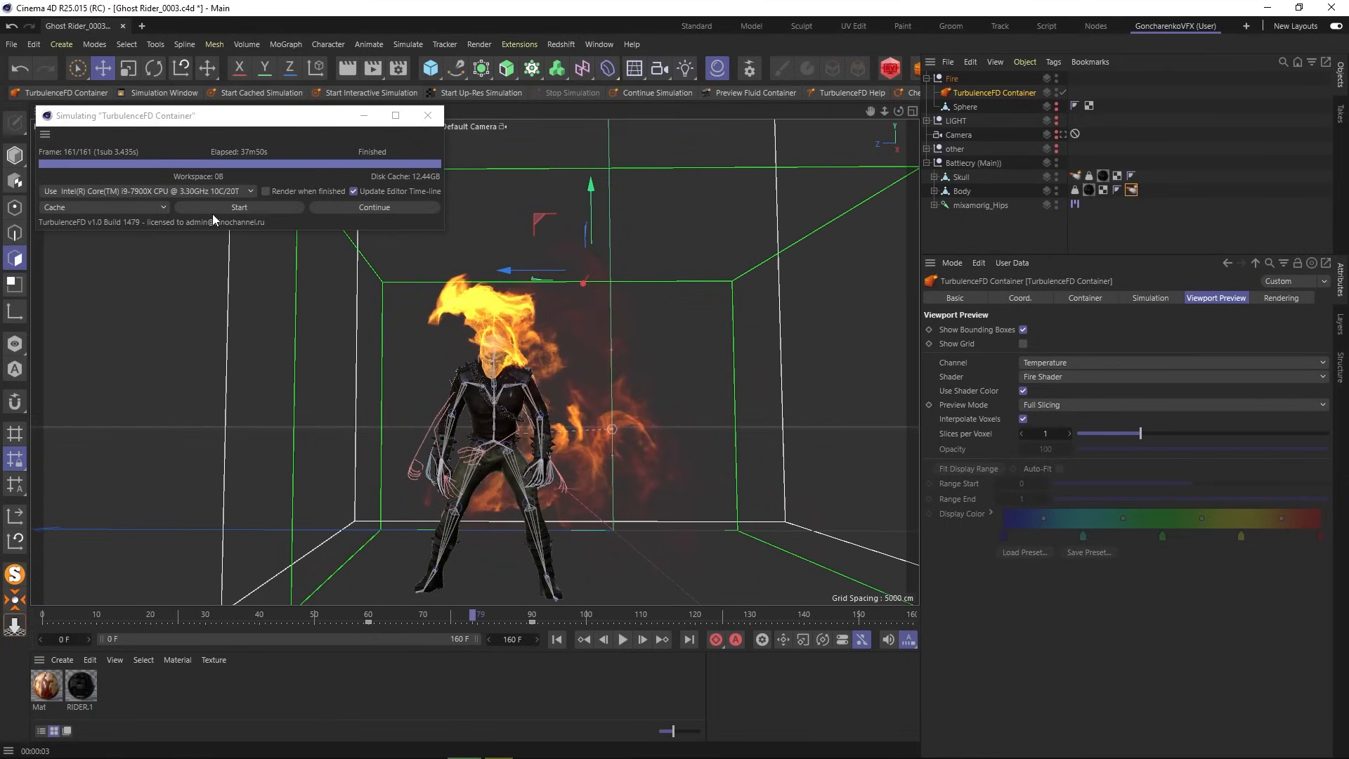
pyautogui.click(344, 68)
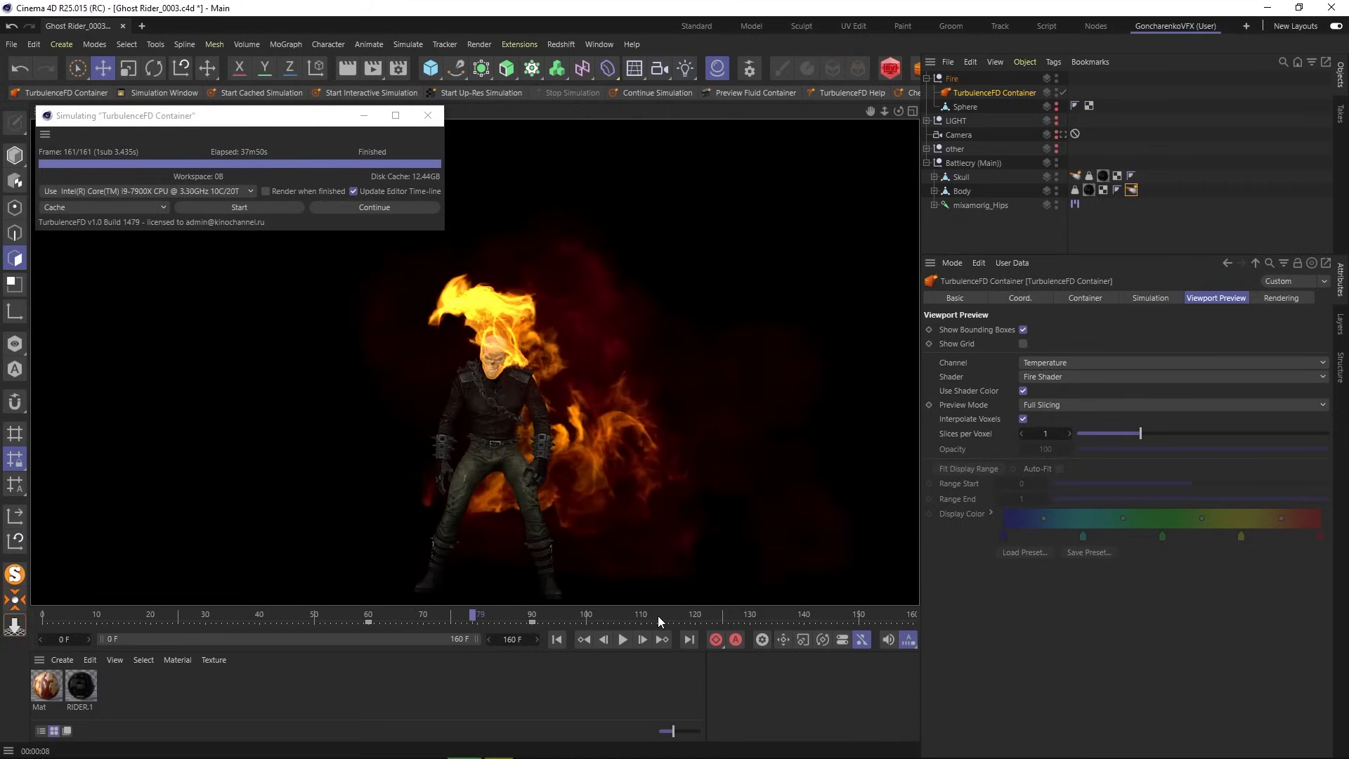
pyautogui.keyDown('alt'); pyautogui.moveTo(537, 363); pyautogui.dragTo(508, 343); pyautogui.keyUp('alt')
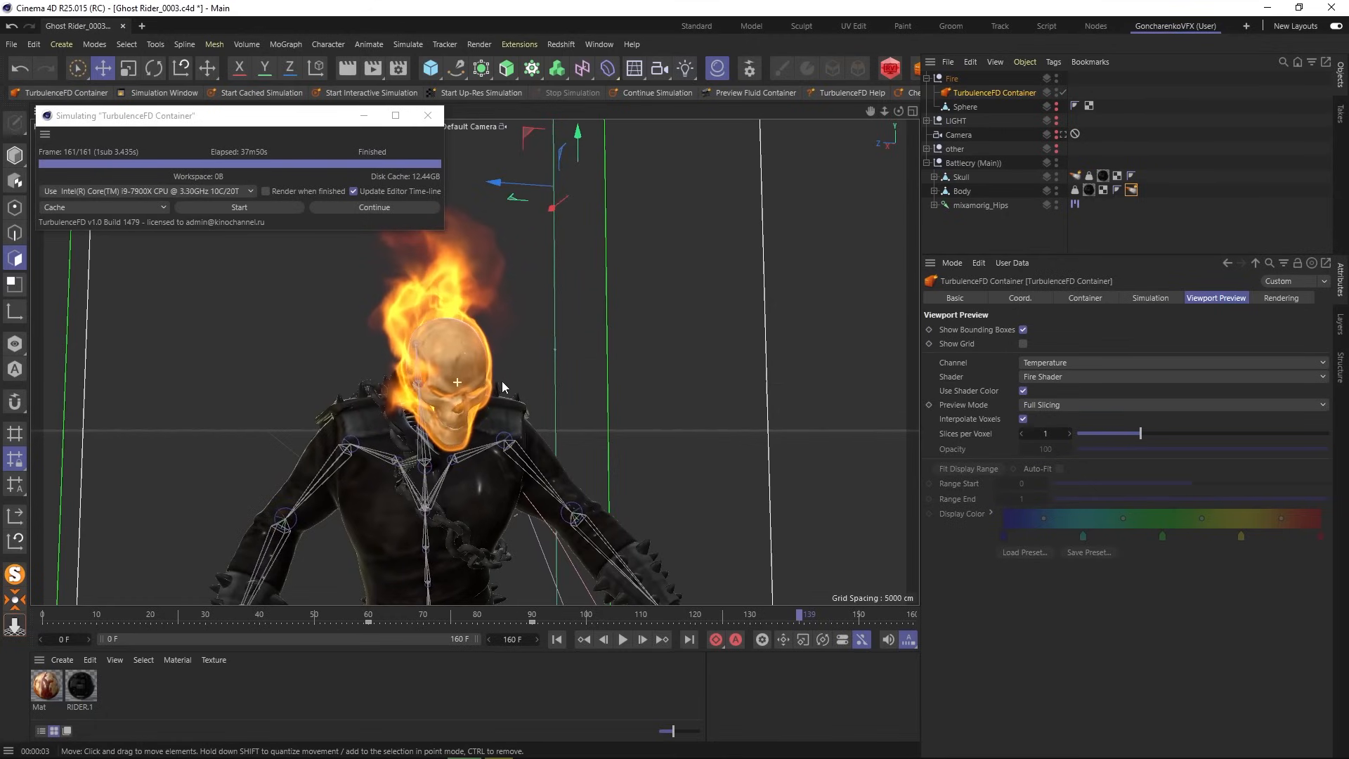
# - Zoom in on the flaming skull at frame 139 and render a close-up preview
pyautogui.scroll(4, 421, 385)
pyautogui.scroll(3, 528, 337)
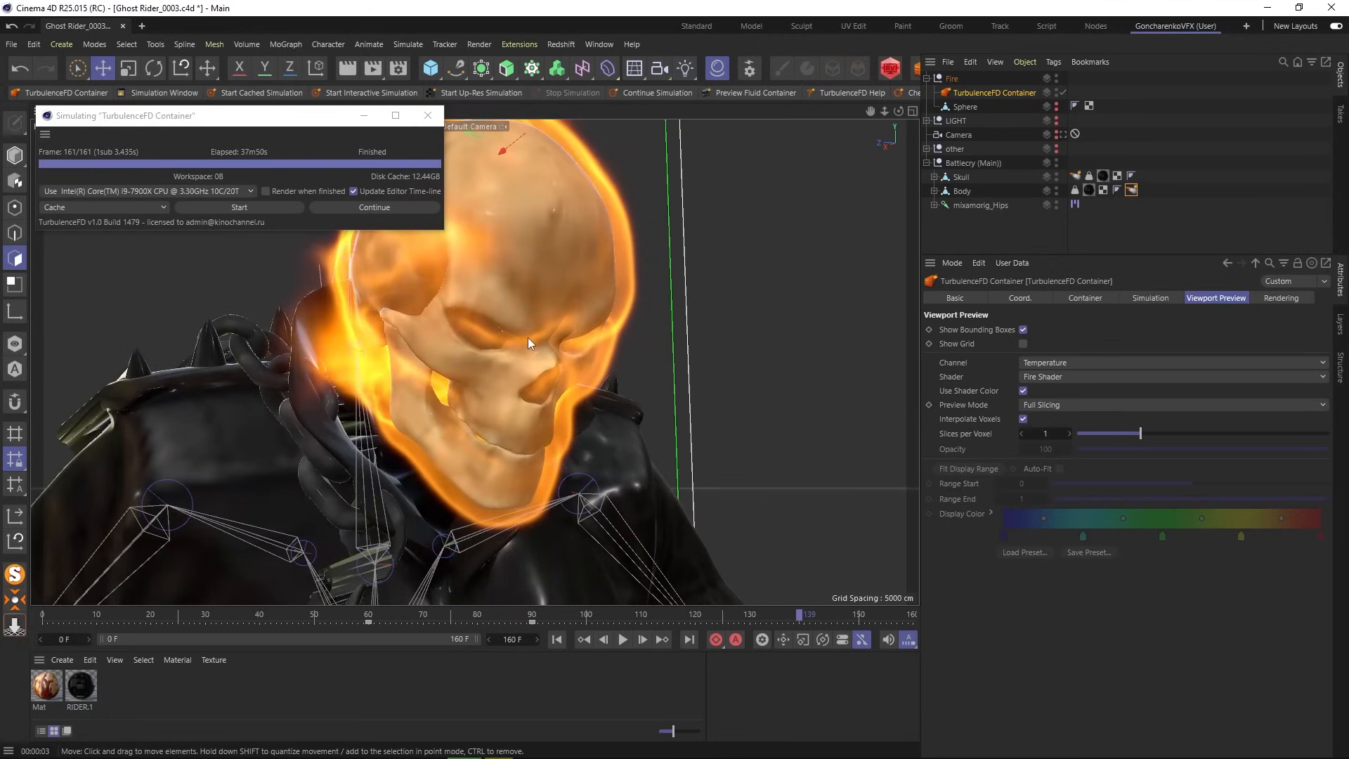
pyautogui.click(353, 64)
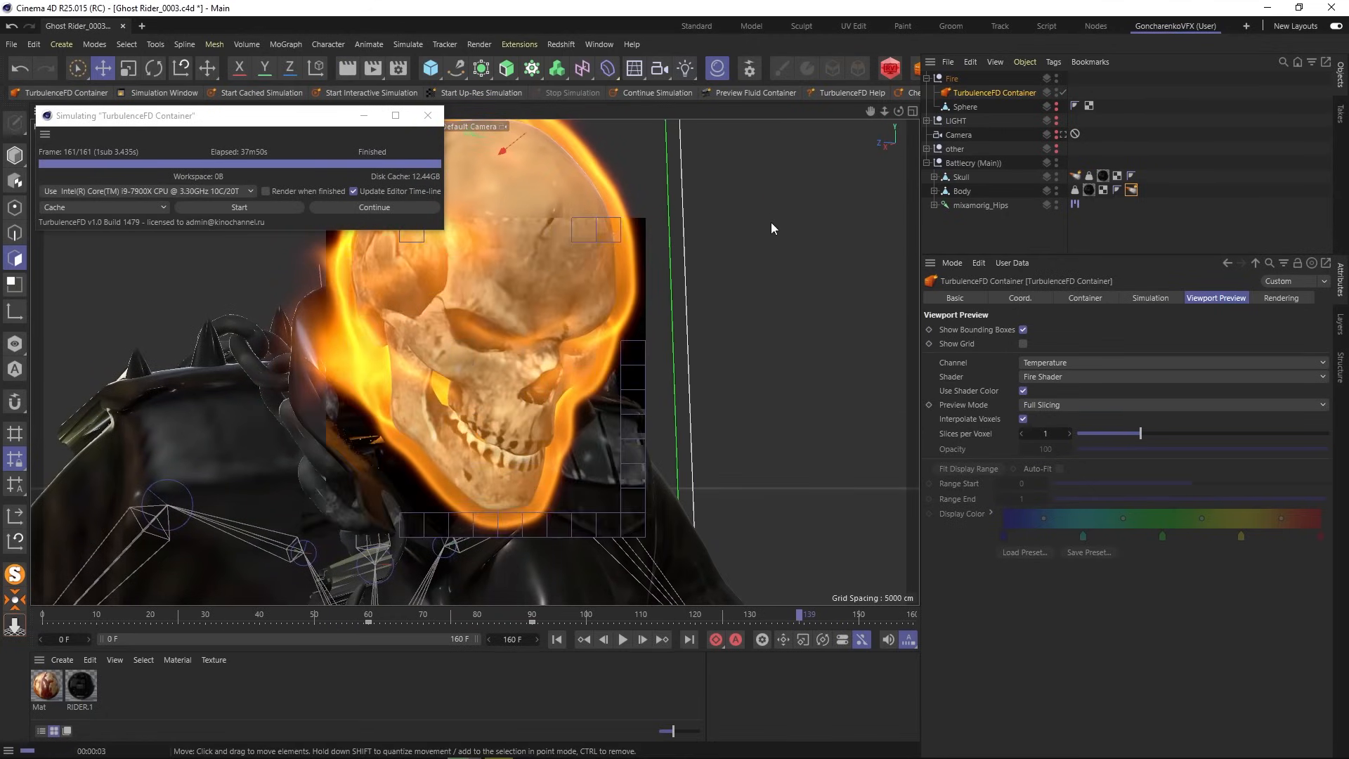
# - Zoom out and orbit around the whole crouching character, from its side to its front and above
pyautogui.scroll(5, 771, 227)
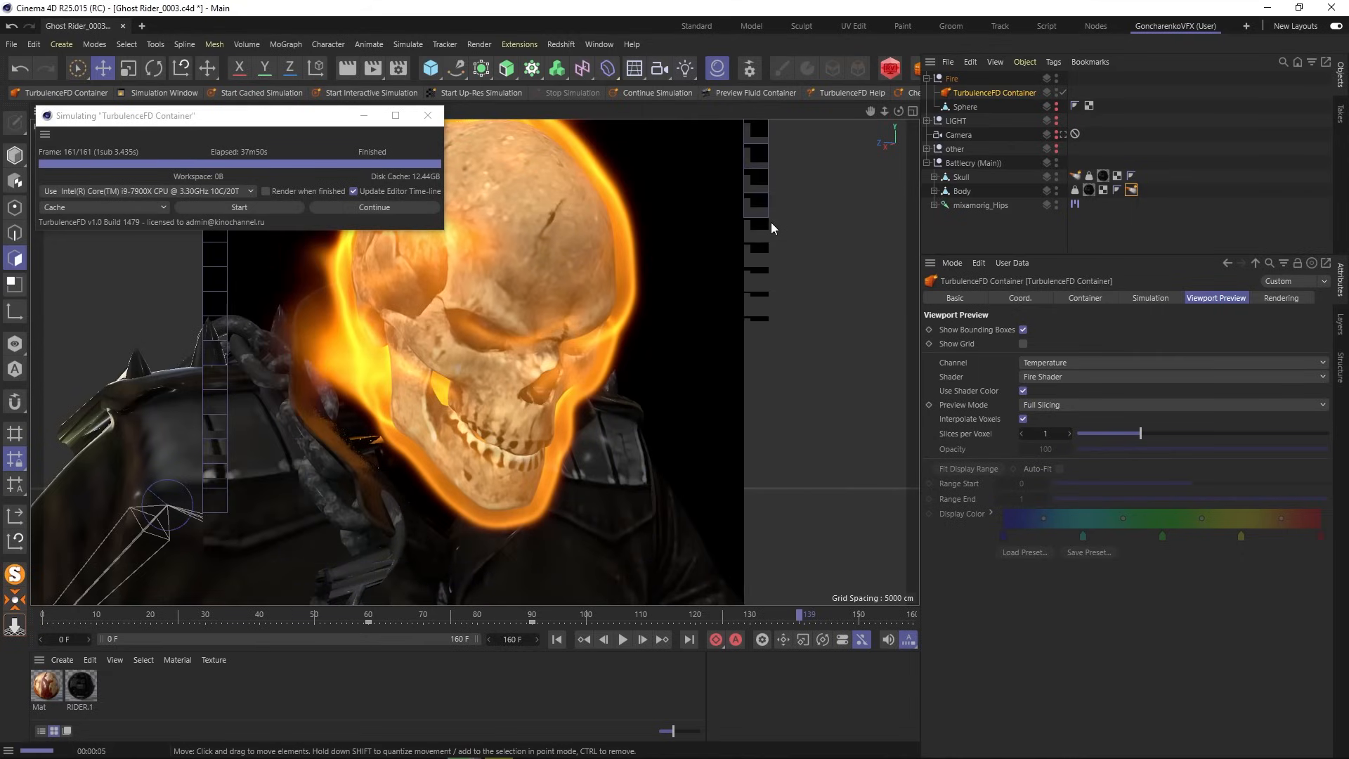
pyautogui.scroll(-4, 500, 386)
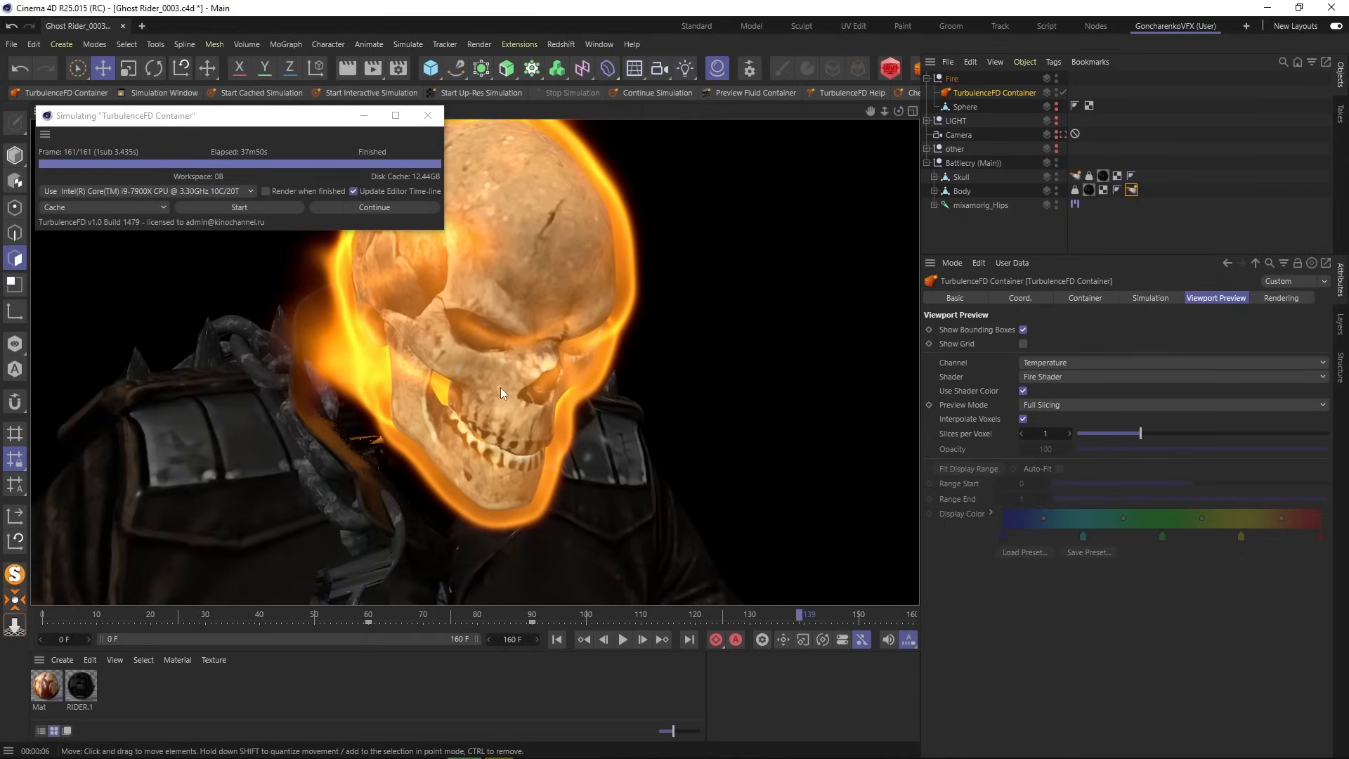
pyautogui.scroll(-3, 500, 389)
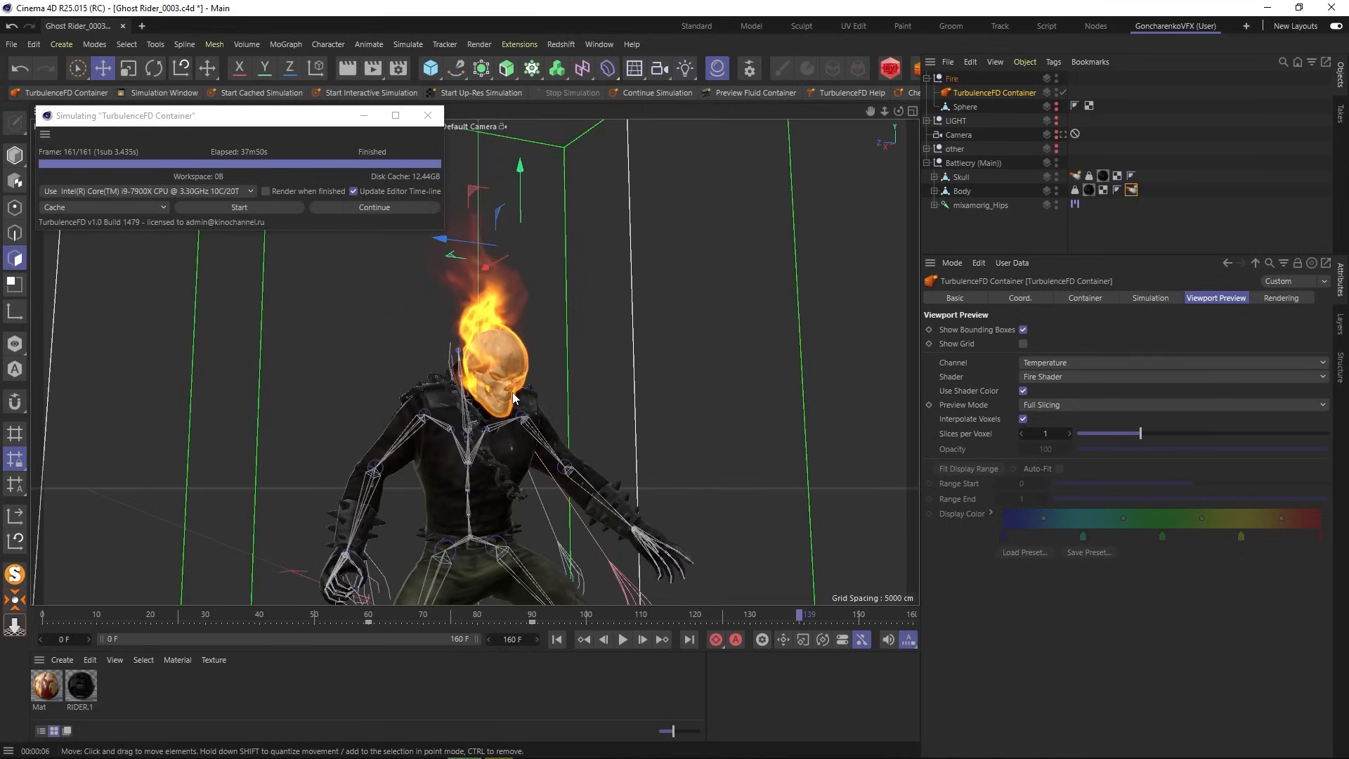
pyautogui.keyDown('alt'); pyautogui.moveTo(513, 397); pyautogui.dragTo(301, 390); pyautogui.keyUp('alt')
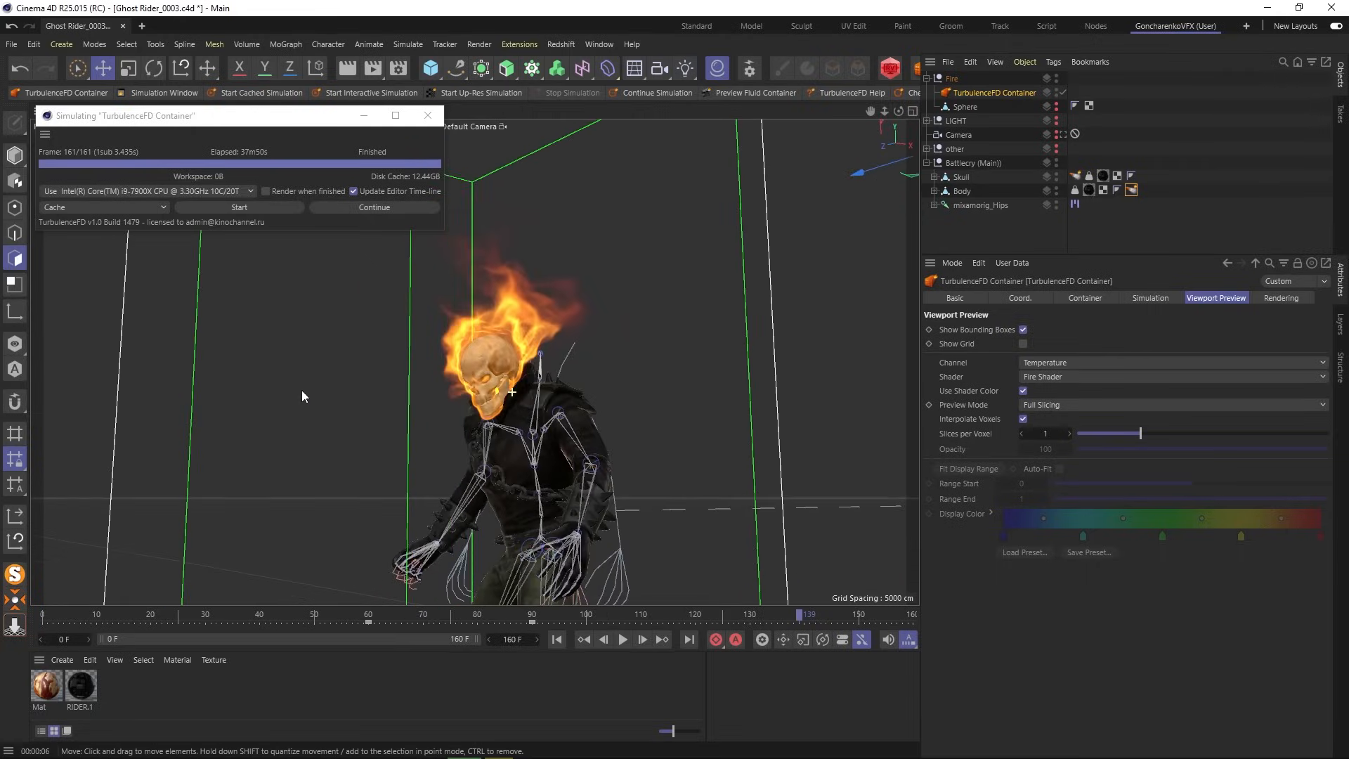
pyautogui.scroll(-7, 504, 361)
pyautogui.keyDown('alt'); pyautogui.moveTo(518, 417); pyautogui.dragTo(618, 453); pyautogui.keyUp('alt')
pyautogui.scroll(5, 503, 445)
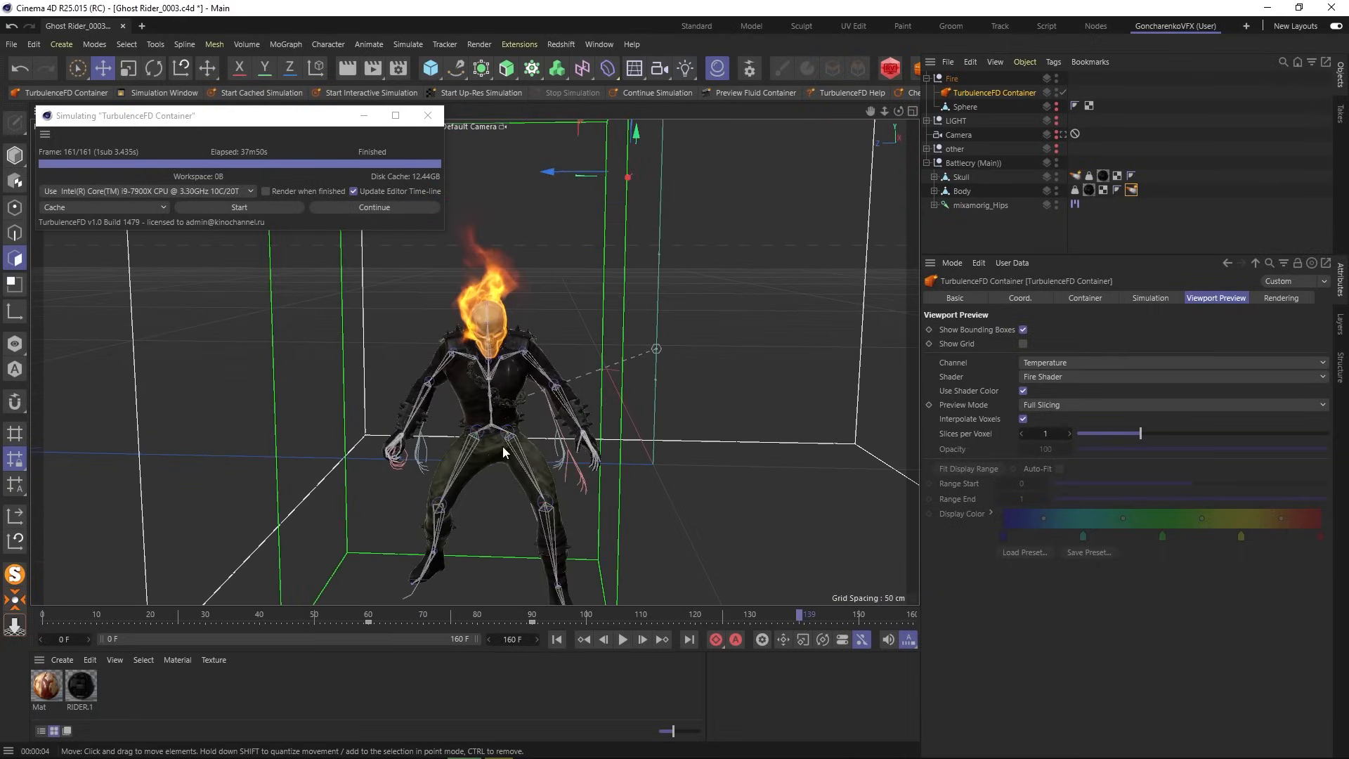
pyautogui.keyDown('alt'); pyautogui.moveTo(503, 446); pyautogui.dragTo(513, 409); pyautogui.keyUp('alt')
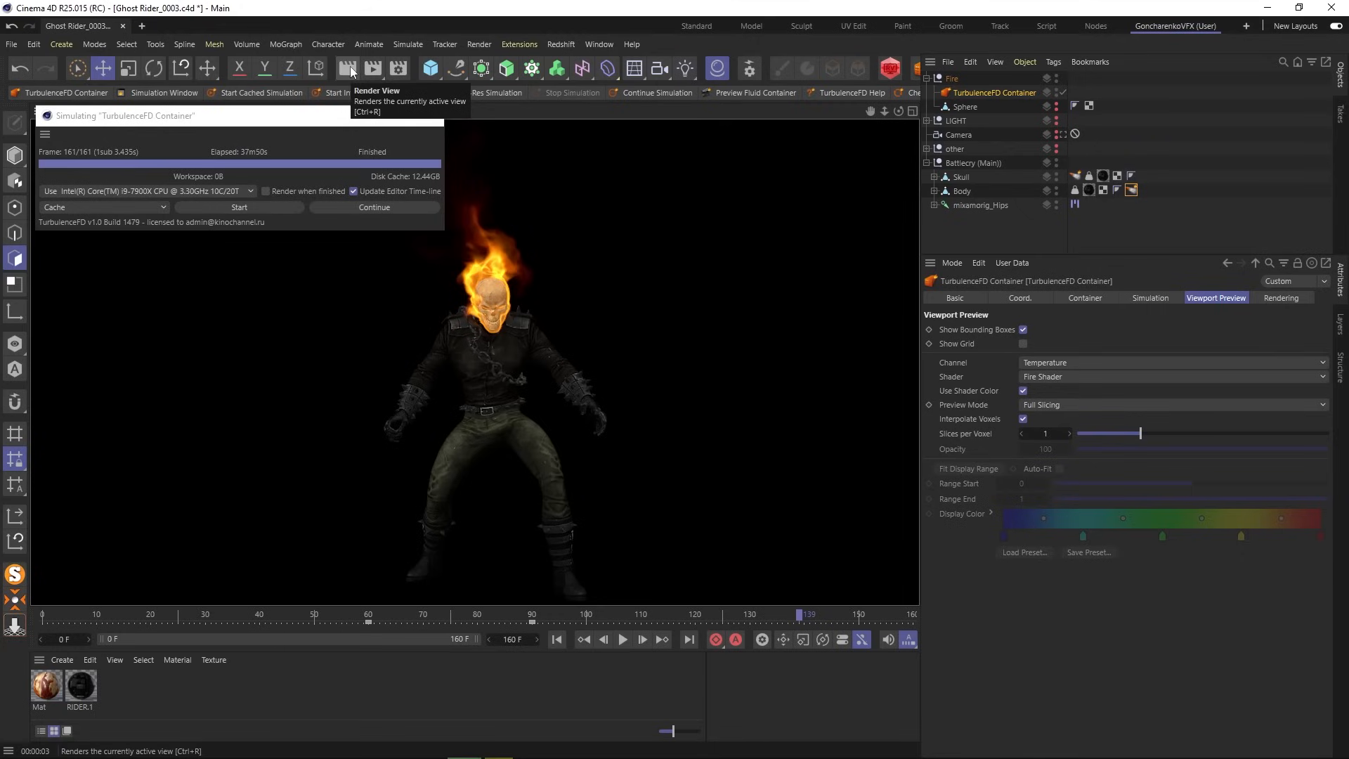
# - At frame 64, select the TurbulenceFD Container and enable Cache Velocity in its Container settings
pyautogui.click(946, 229)
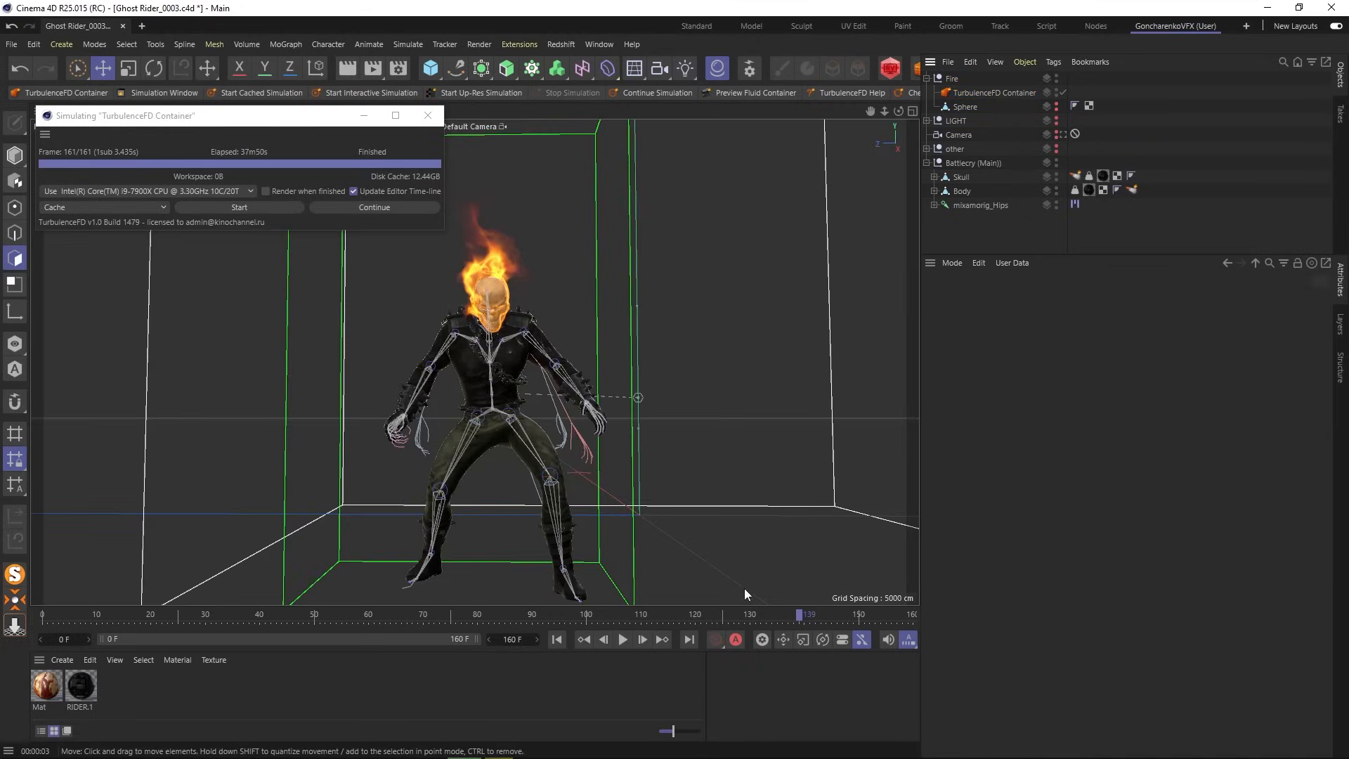
pyautogui.moveTo(751, 613); pyautogui.dragTo(427, 623)
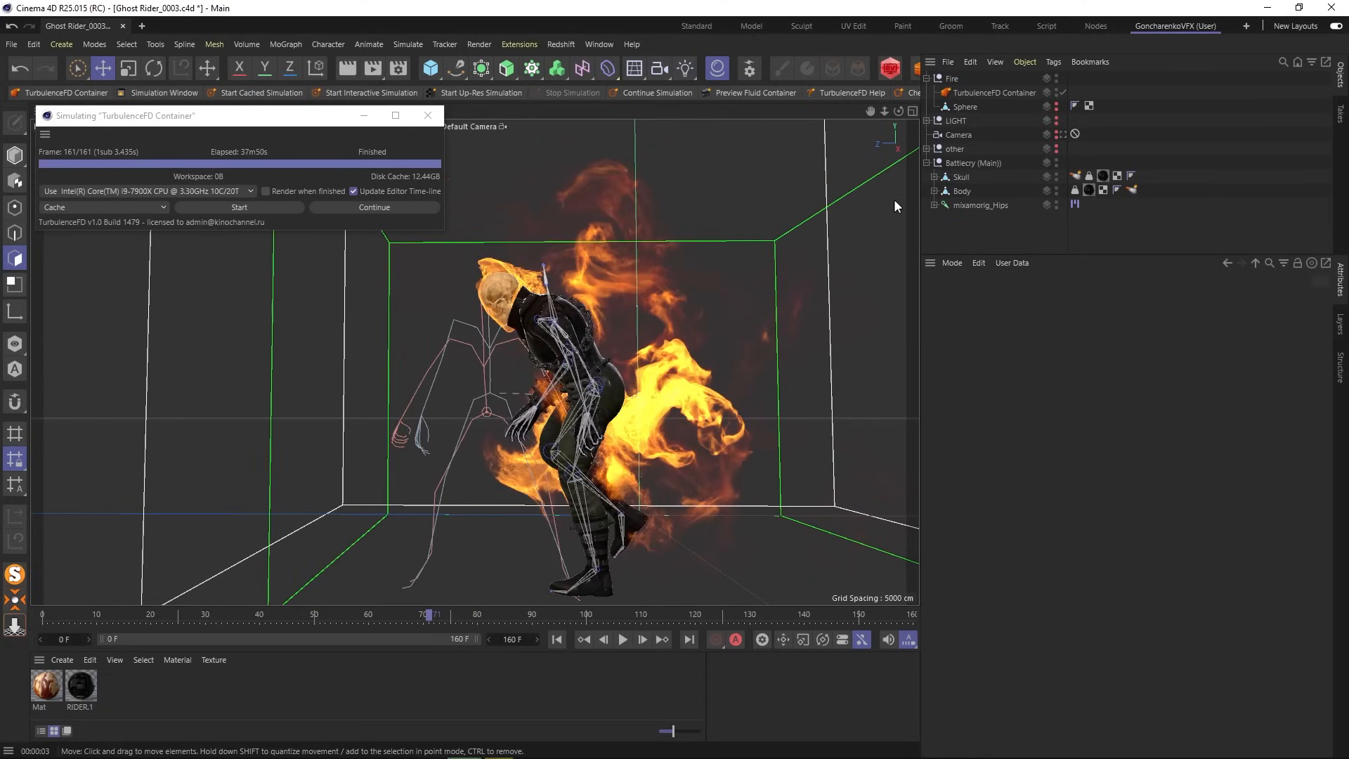
pyautogui.click(1010, 94)
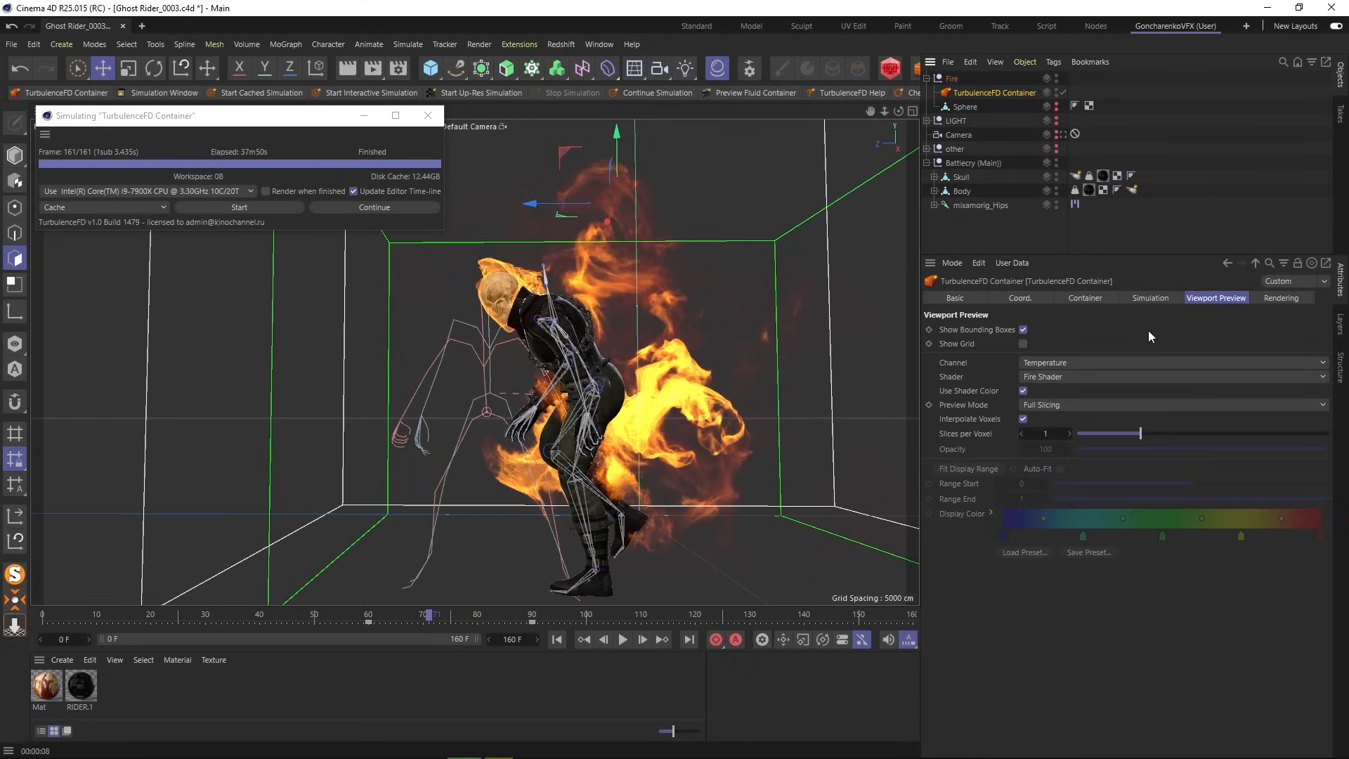
pyautogui.click(1083, 300)
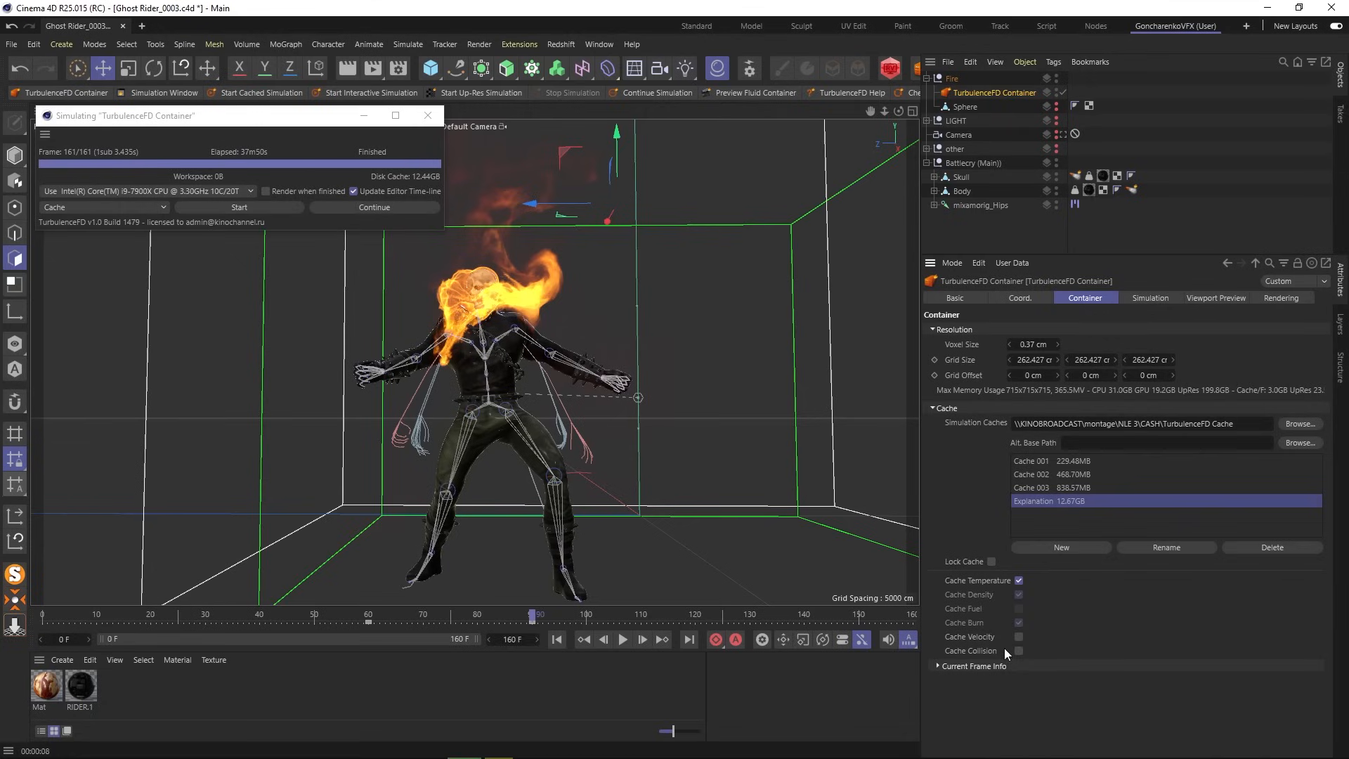
pyautogui.click(1018, 636)
# - Add a new simulation cache and rename it 'Cache 004 (Final)'
pyautogui.click(1074, 544)
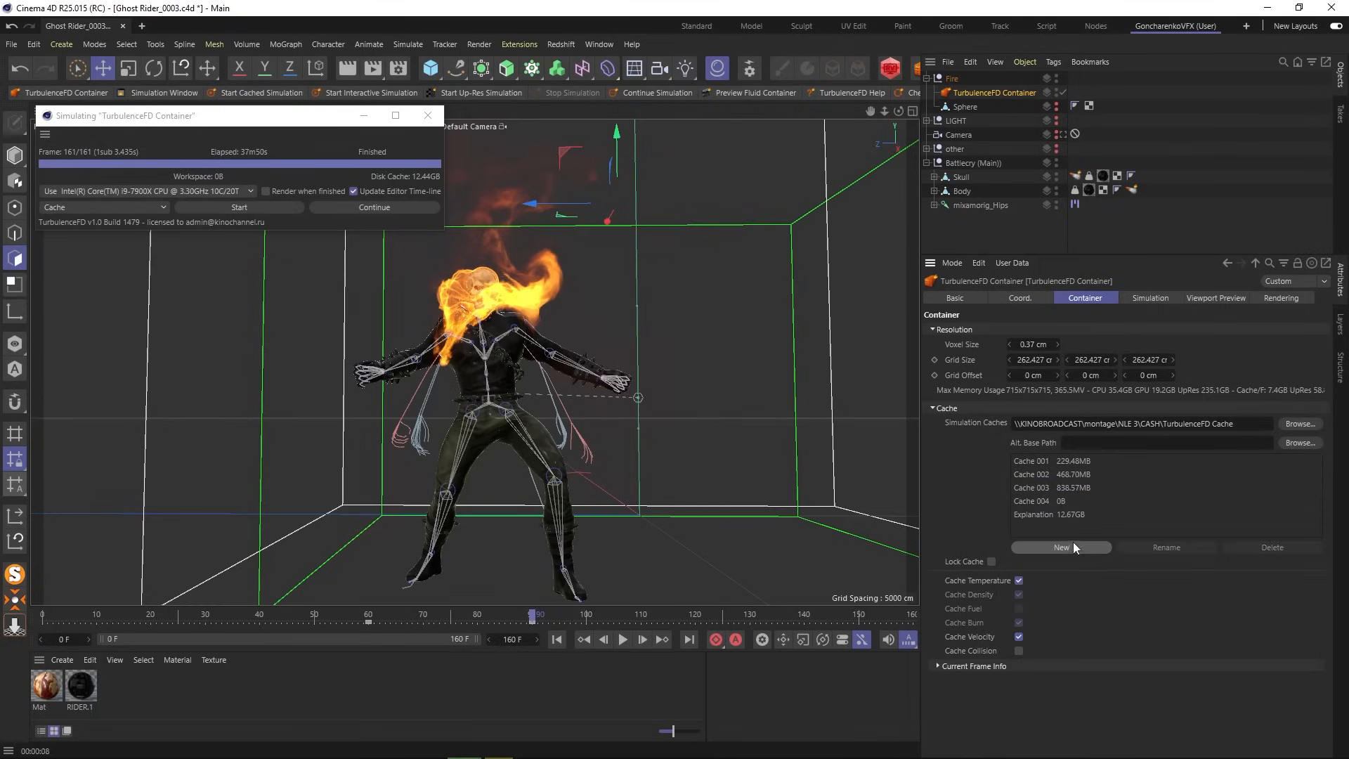
pyautogui.click(1035, 502)
pyautogui.click(1163, 547)
pyautogui.write('(')
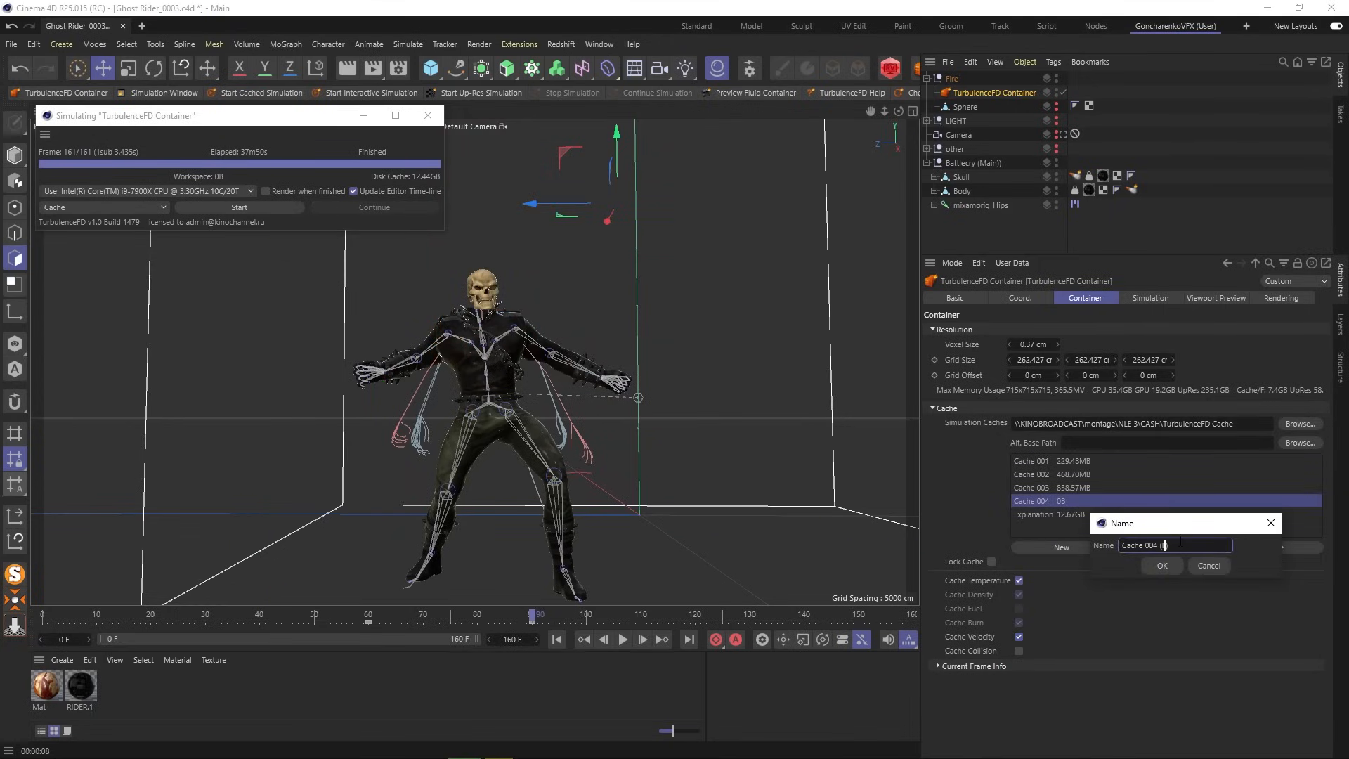
pyautogui.write('Final)')
pyautogui.click(1160, 566)
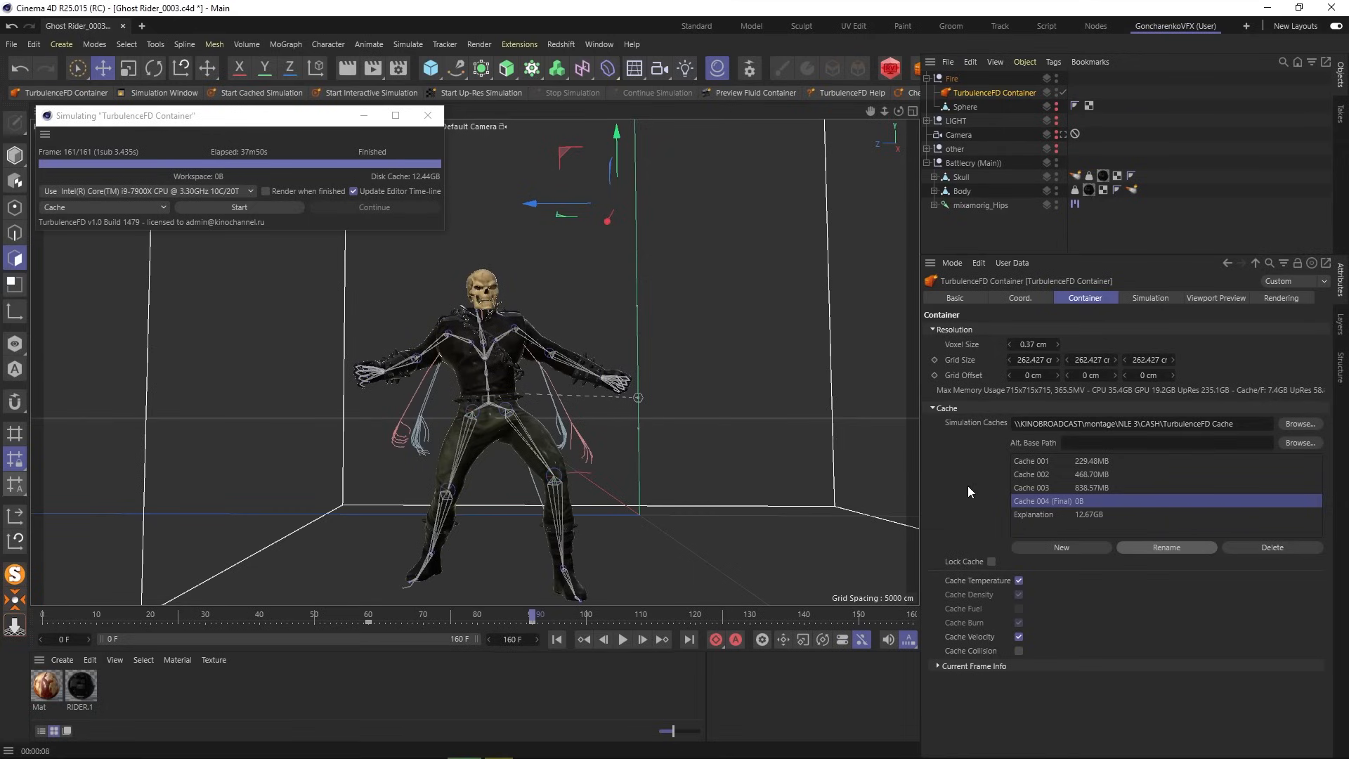
# - In the container's Rendering settings, expand Fire Shader and scroll down to Sub-Grid Detail
pyautogui.click(1270, 297)
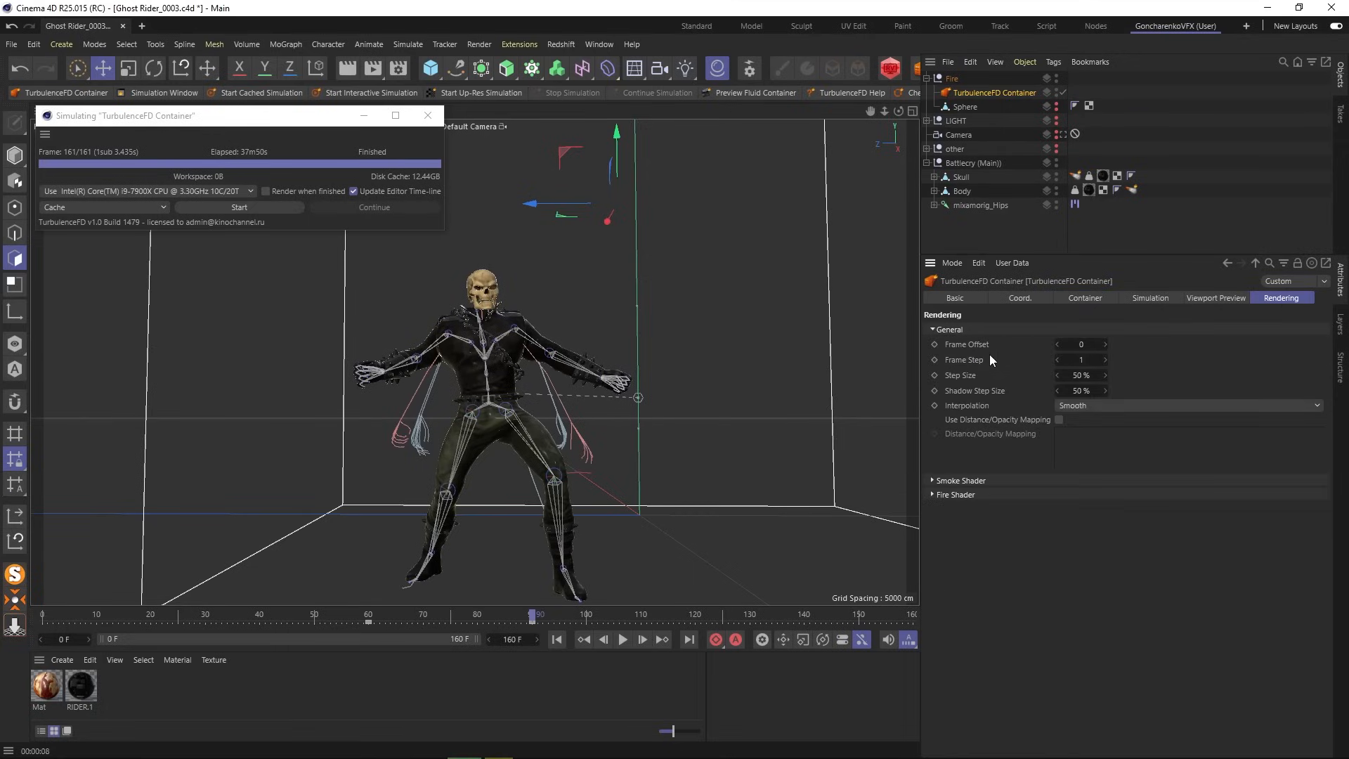
pyautogui.click(976, 479)
pyautogui.click(987, 480)
pyautogui.click(957, 495)
pyautogui.scroll(-2, 928, 567)
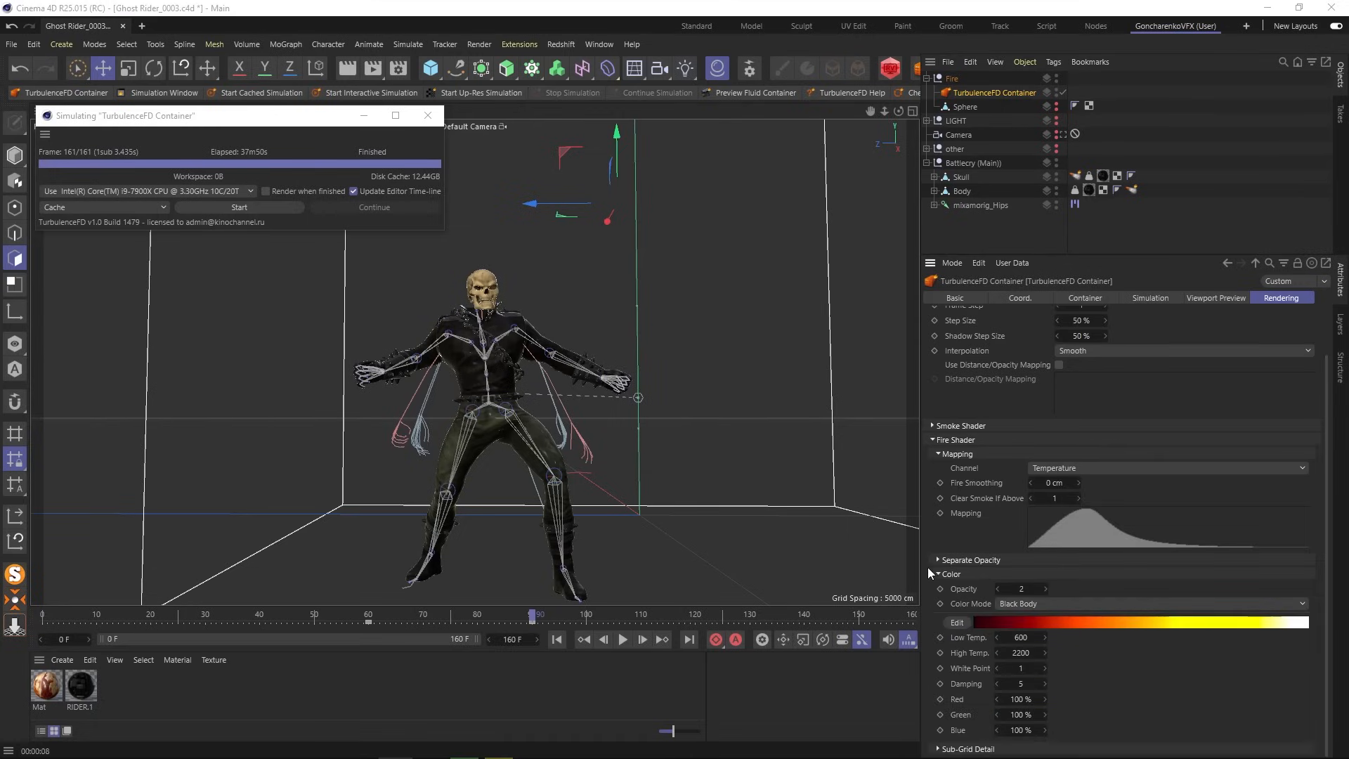
pyautogui.scroll(-4, 1127, 686)
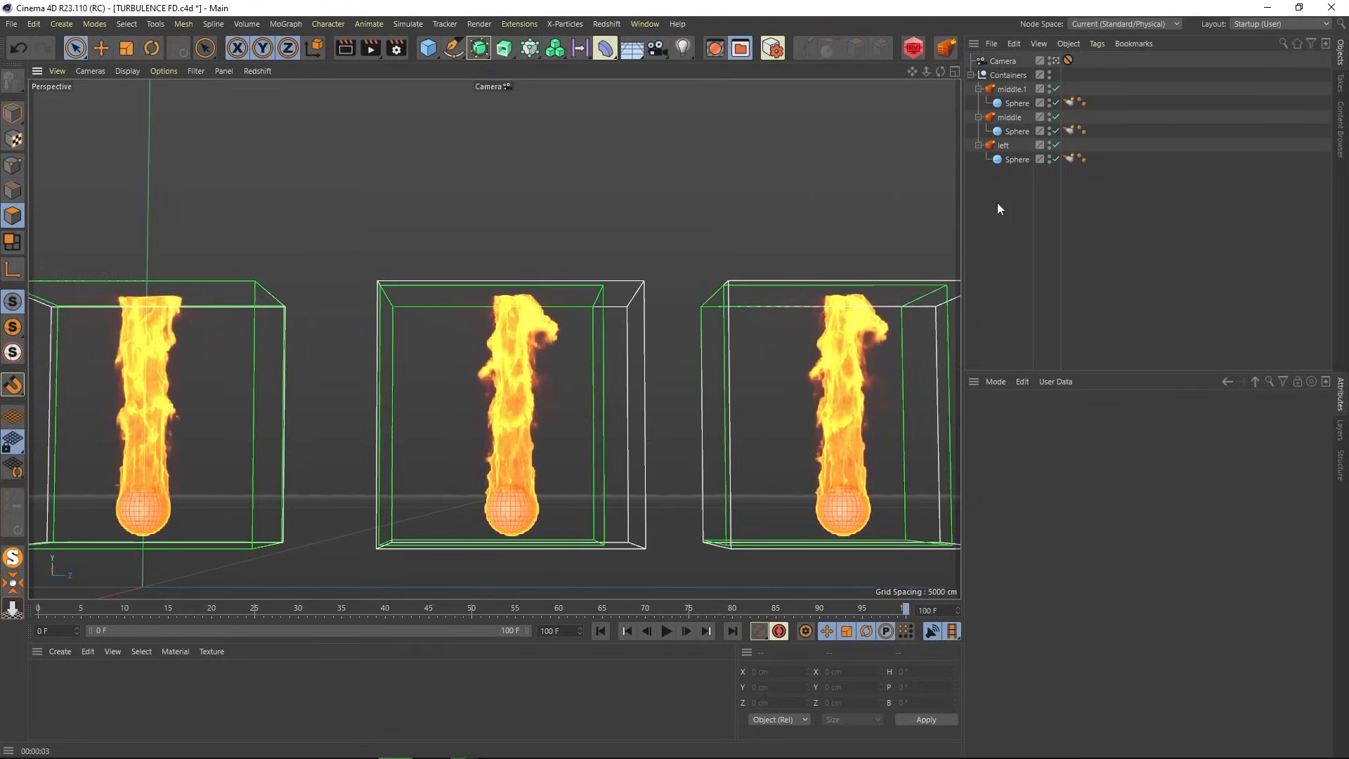
# - Widen the viewport and select the left, middle and middle.1 fire containers in turn
pyautogui.moveTo(964, 243); pyautogui.dragTo(1087, 247)
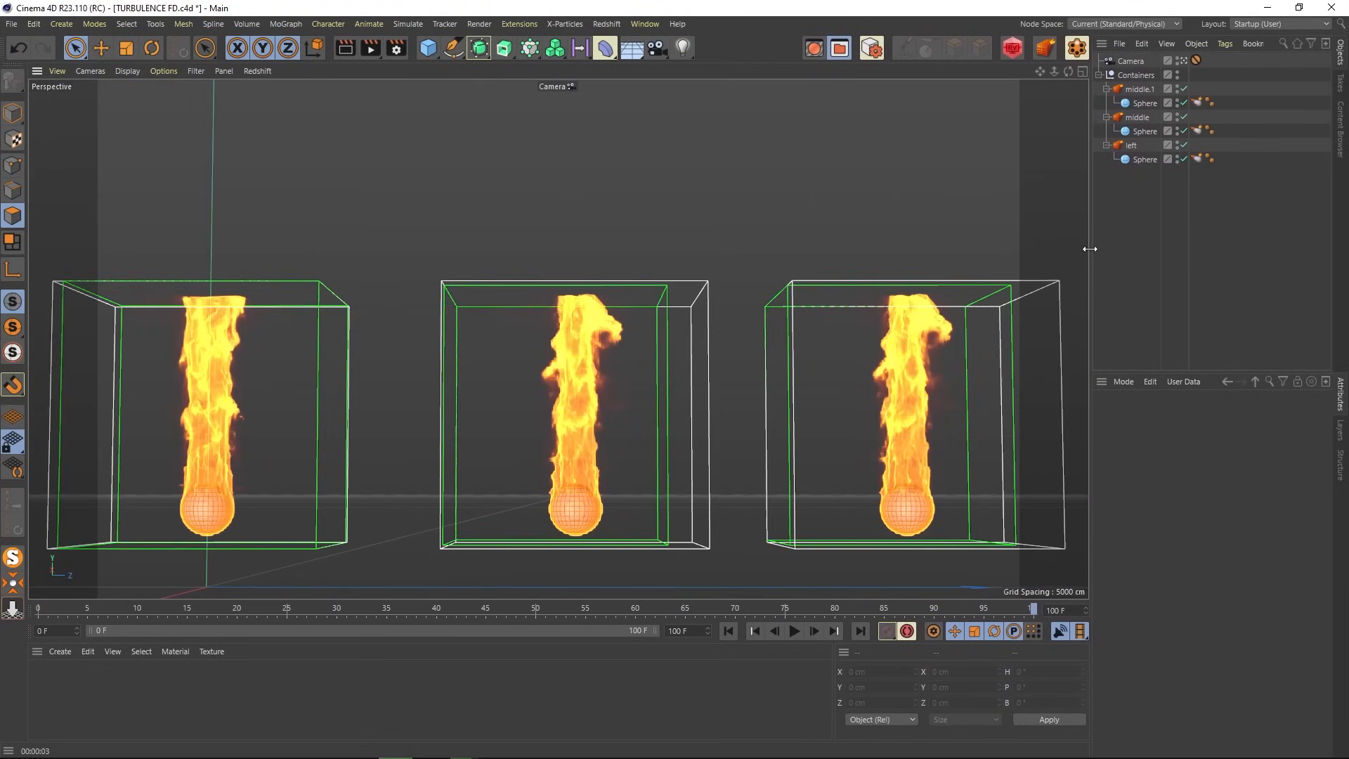
pyautogui.click(1132, 145)
pyautogui.scroll(-3, 1327, 468)
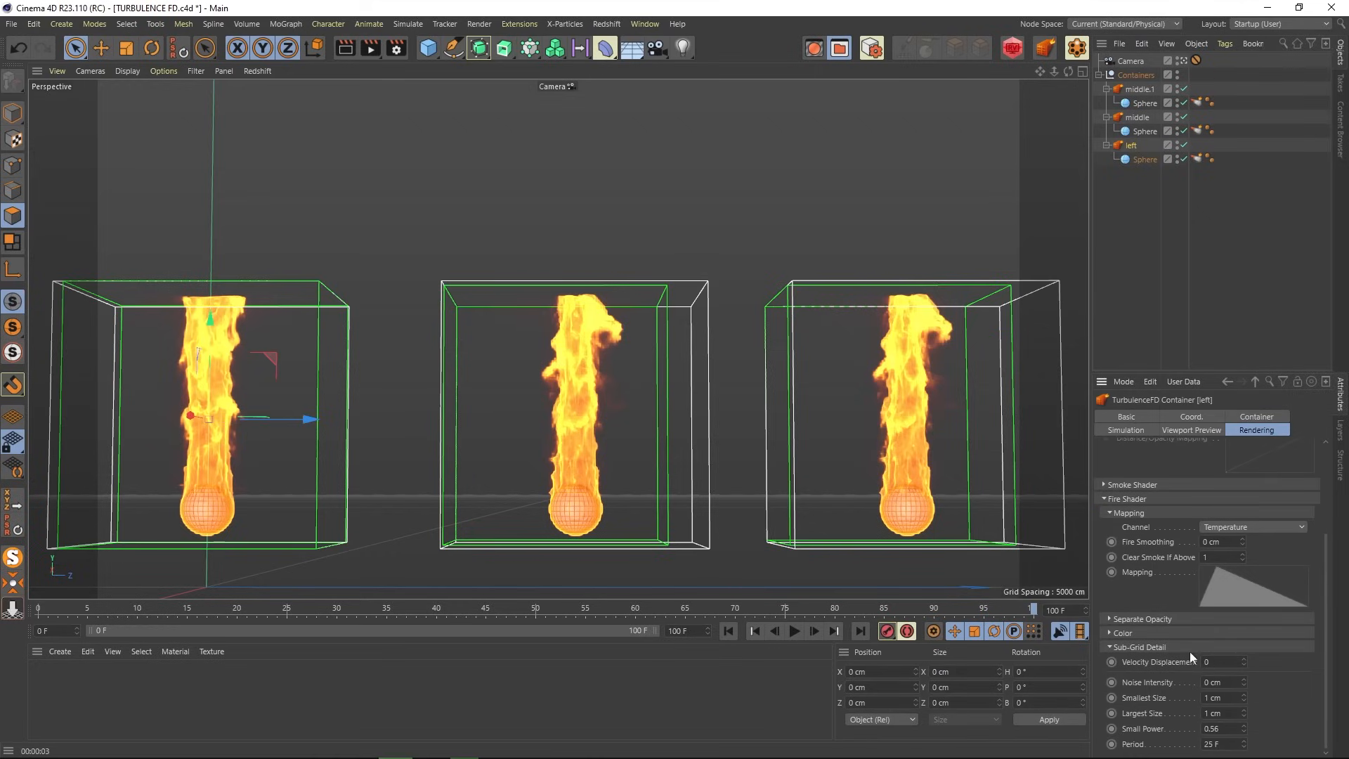
pyautogui.click(1140, 118)
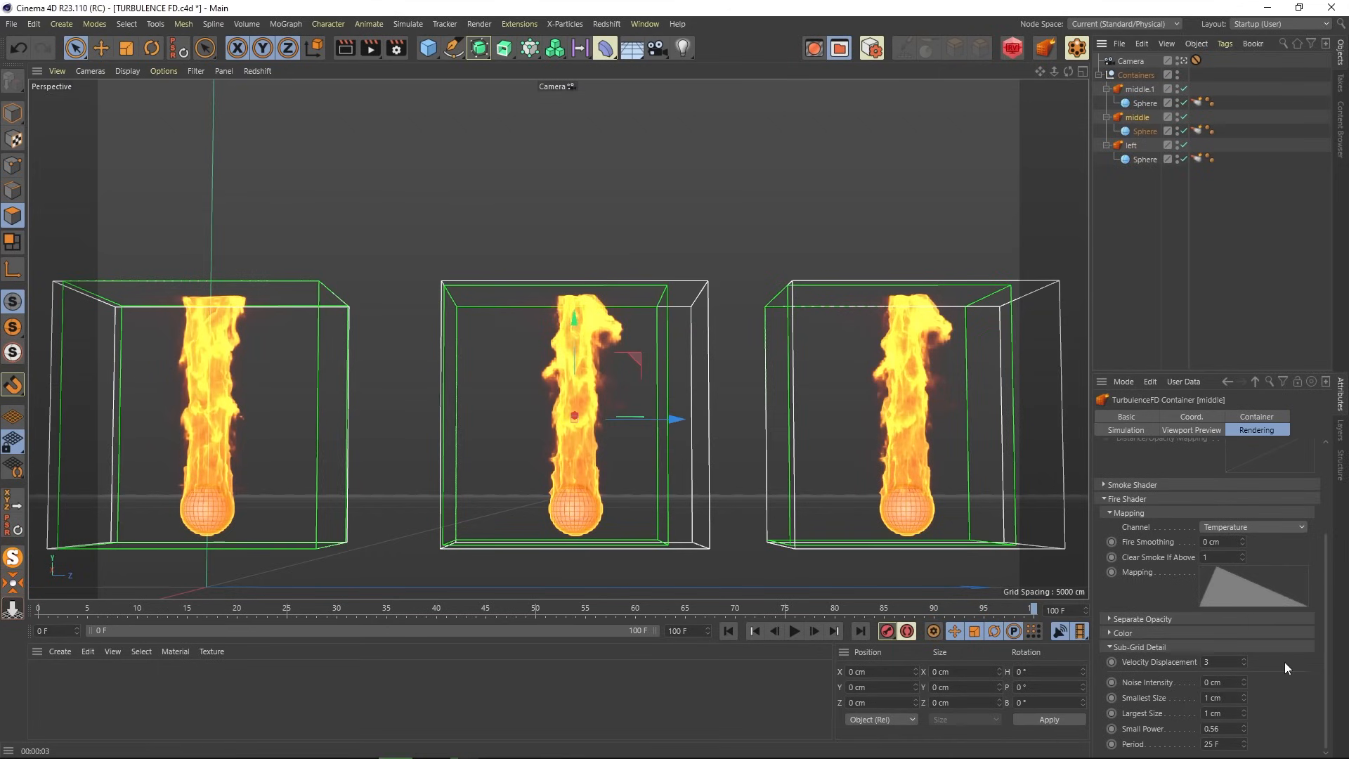
pyautogui.click(1143, 89)
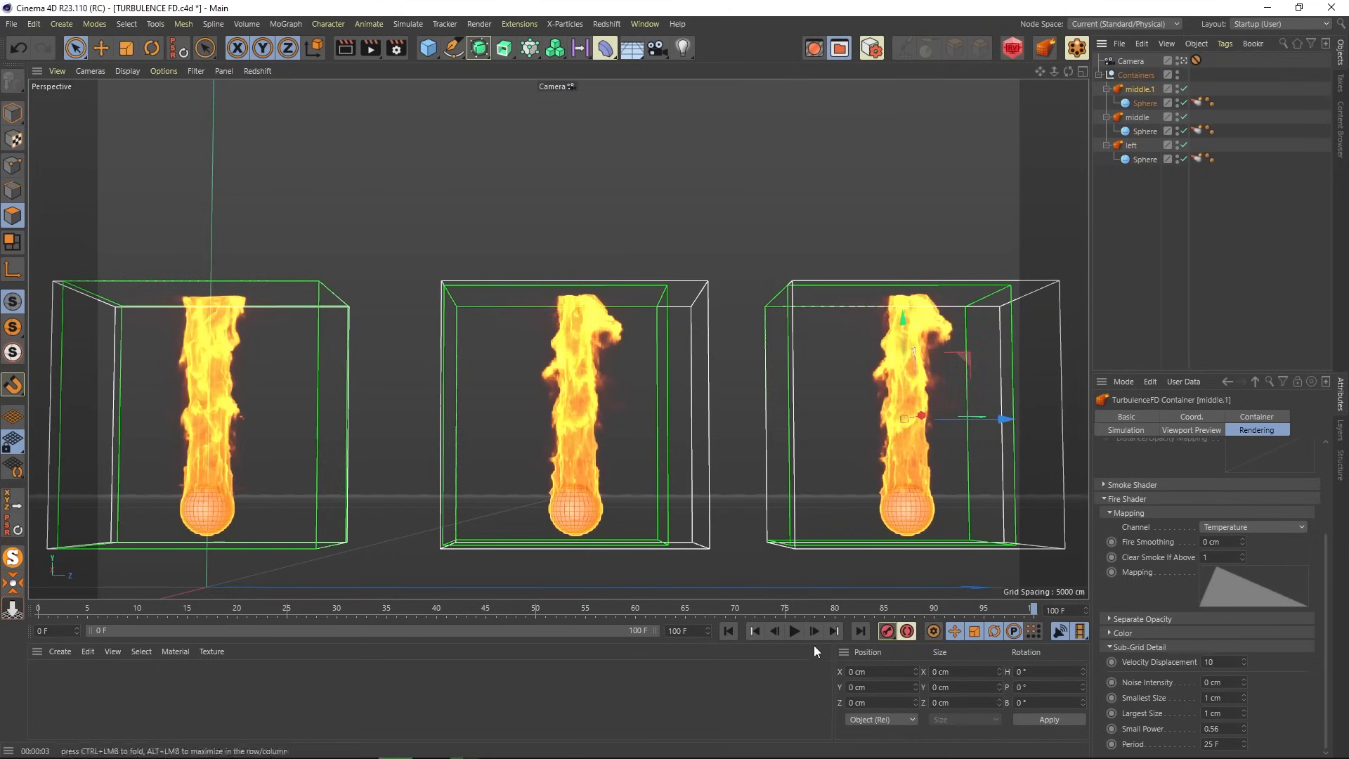
# - Play the three fire simulations, stop at frame 71 and render a preview
pyautogui.click(794, 631)
pyautogui.click(1135, 242)
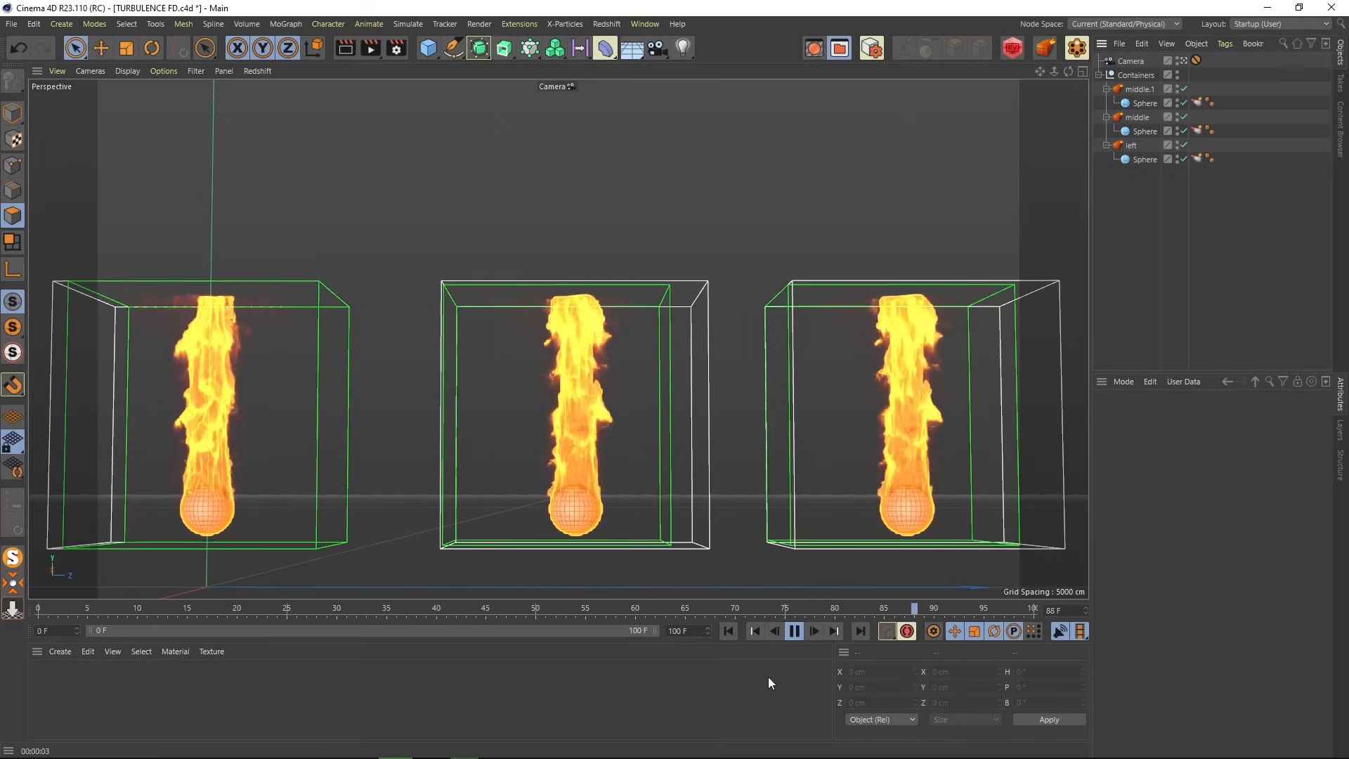
pyautogui.click(795, 631)
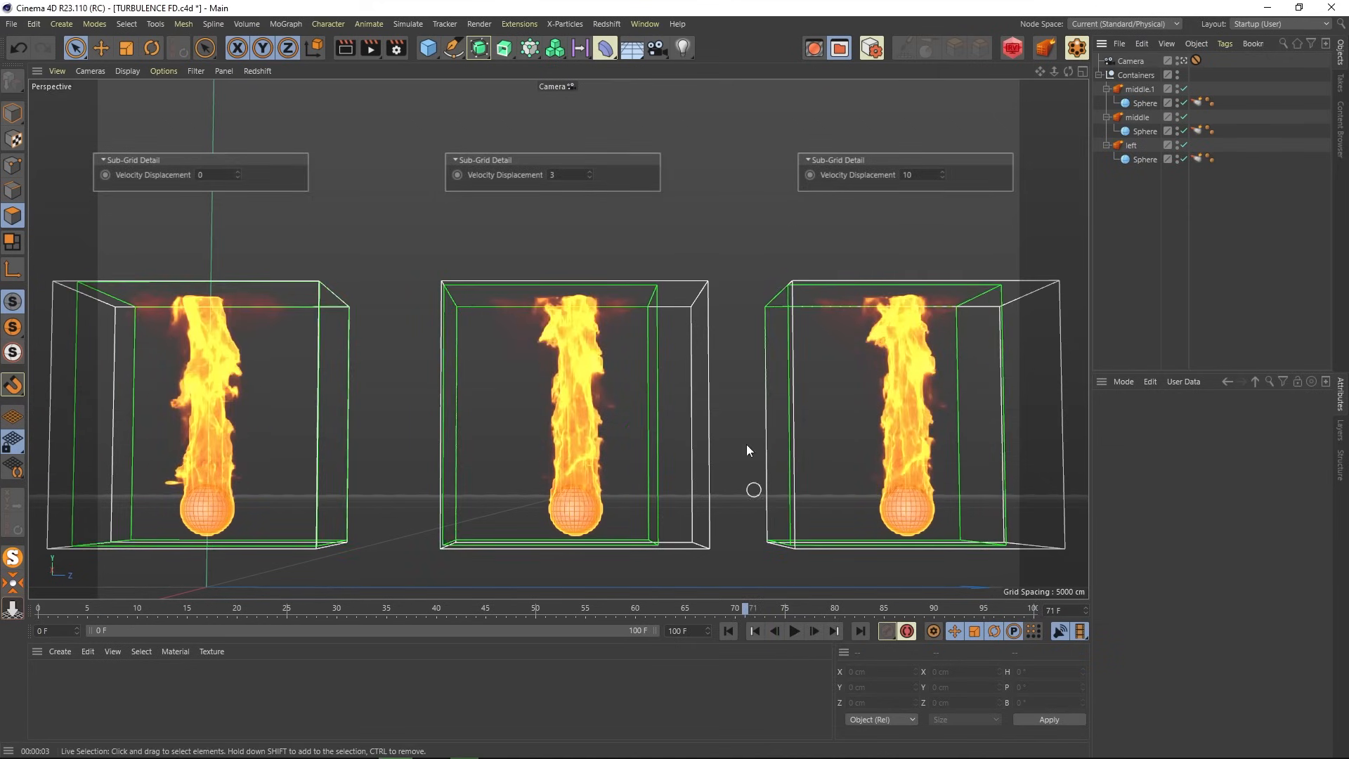
pyautogui.click(344, 49)
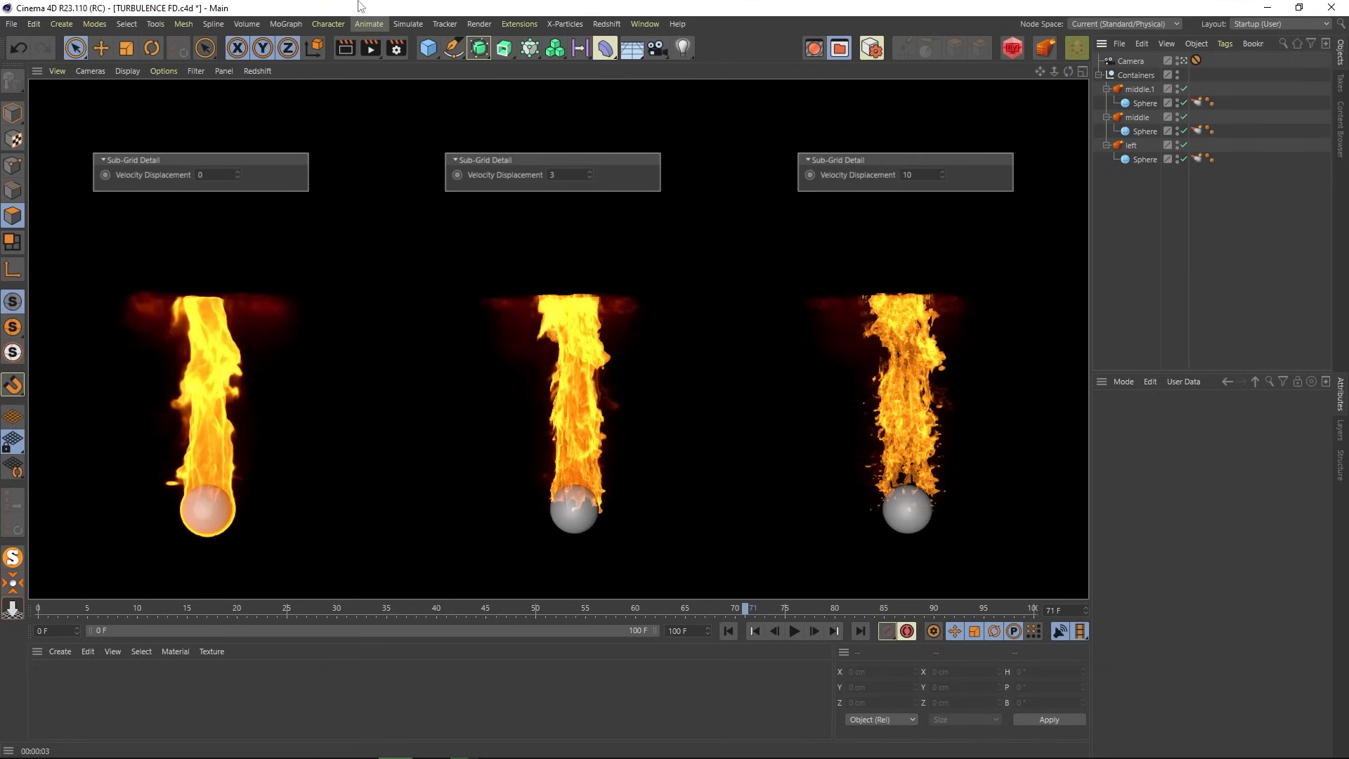
# - Hide the emitter spheres, render the three flames again, replay, and quit the demo project
pyautogui.keyDown('alt'); pyautogui.doubleClick(1175, 162); pyautogui.keyUp('alt')
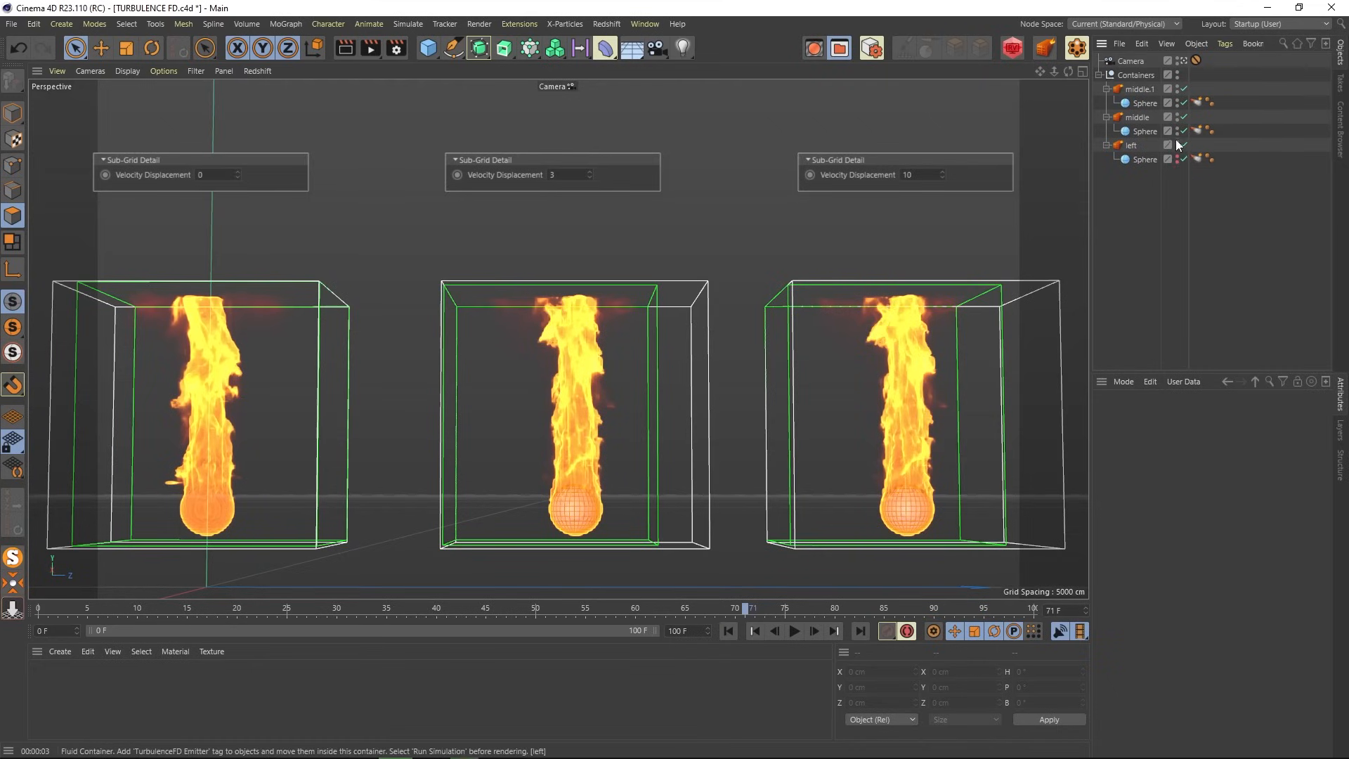
pyautogui.keyDown('alt'); pyautogui.doubleClick(1176, 133); pyautogui.keyUp('alt')
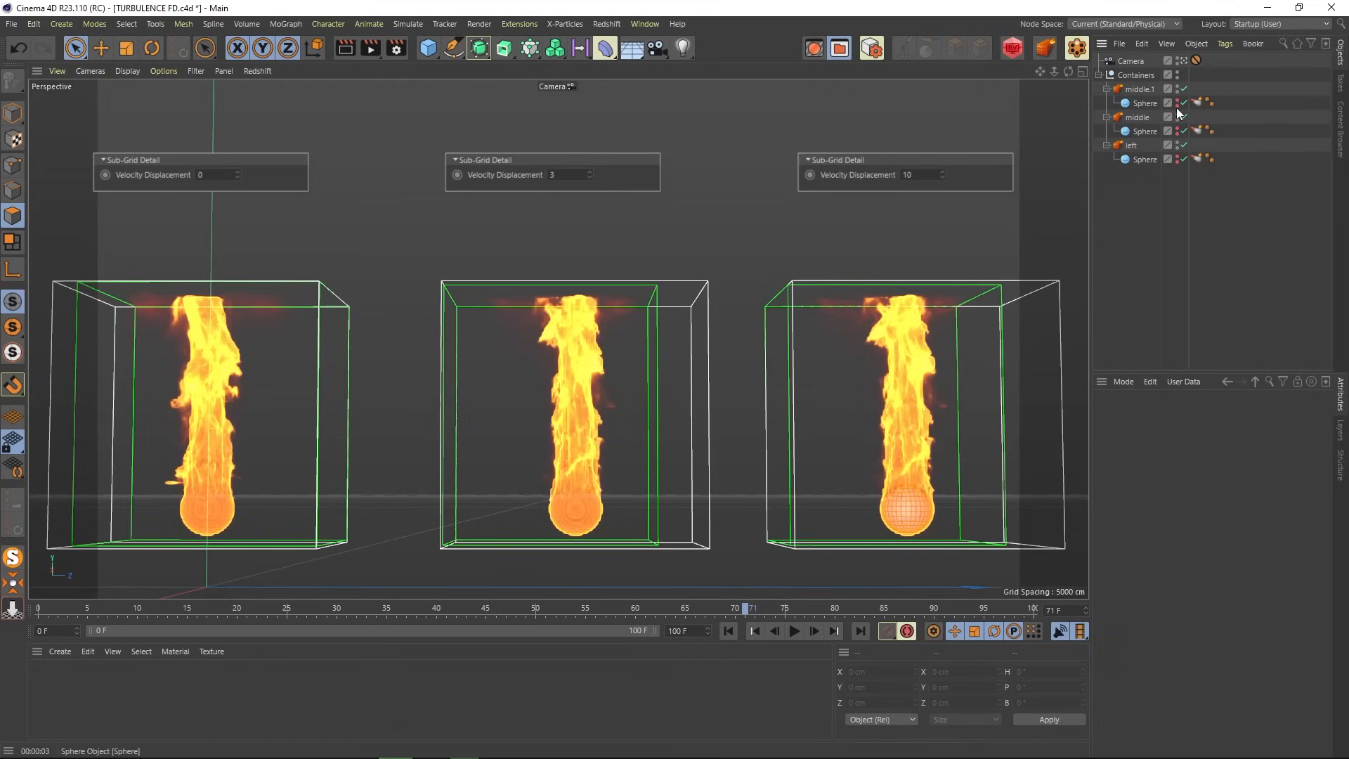
pyautogui.click(349, 42)
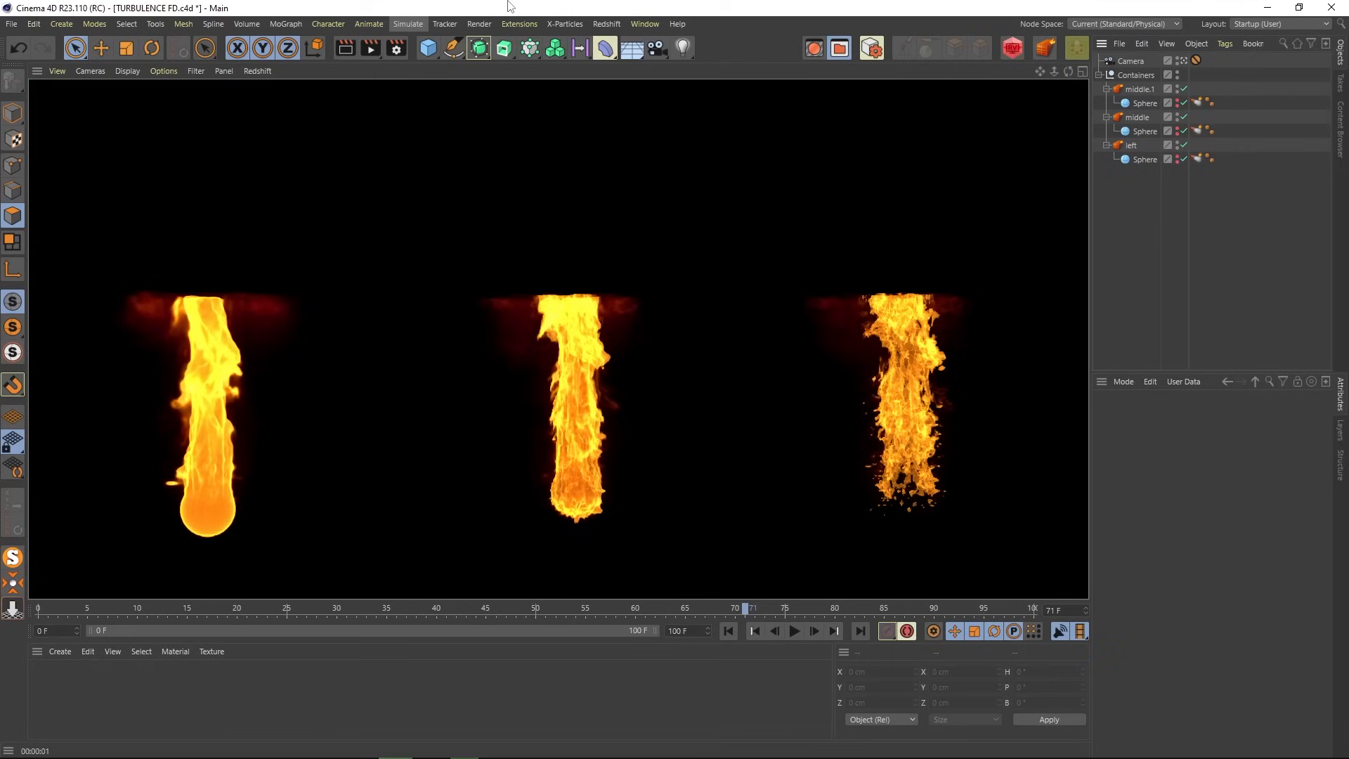
pyautogui.click(794, 630)
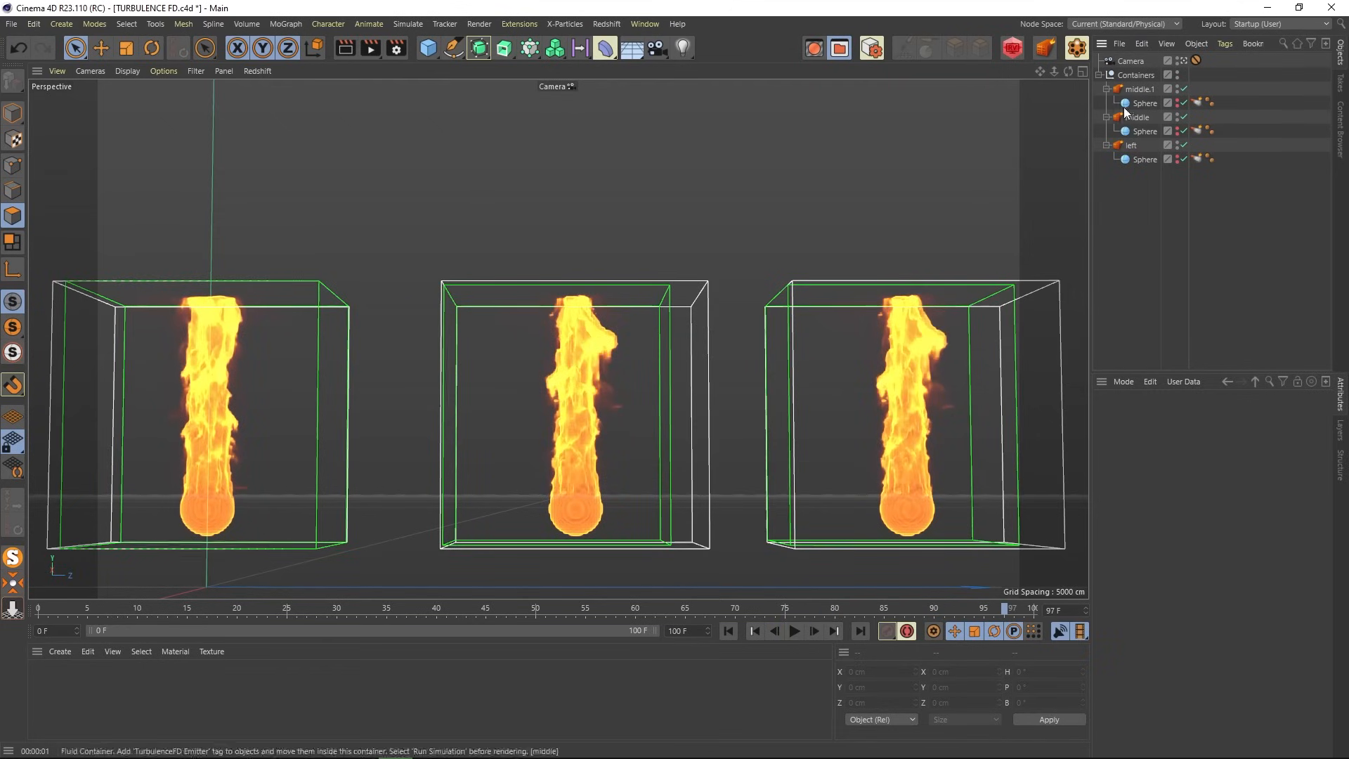
pyautogui.click(1331, 8)
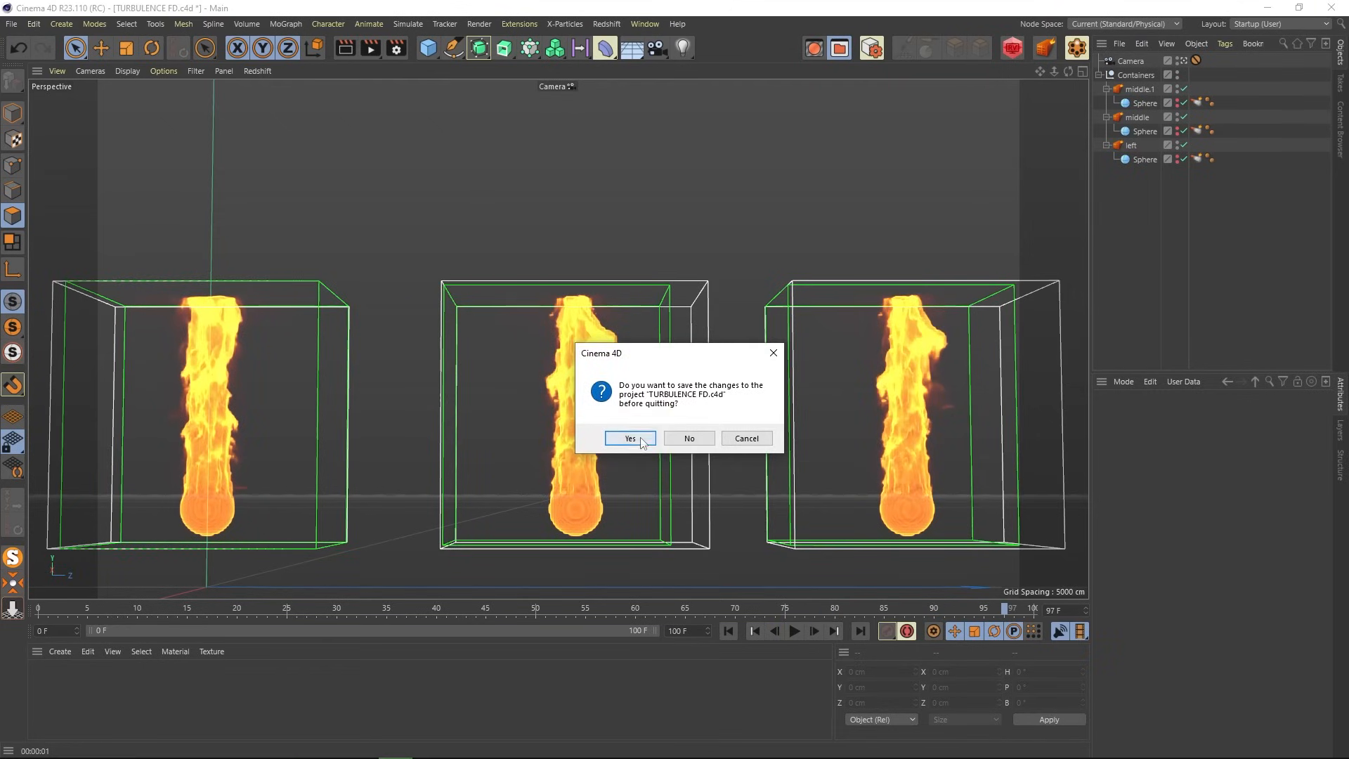
# - Save TURBULENCE FD.c4d on quitting, then collapse Sub-Grid Detail and Fire Shader in Ghost Rider
pyautogui.click(649, 438)
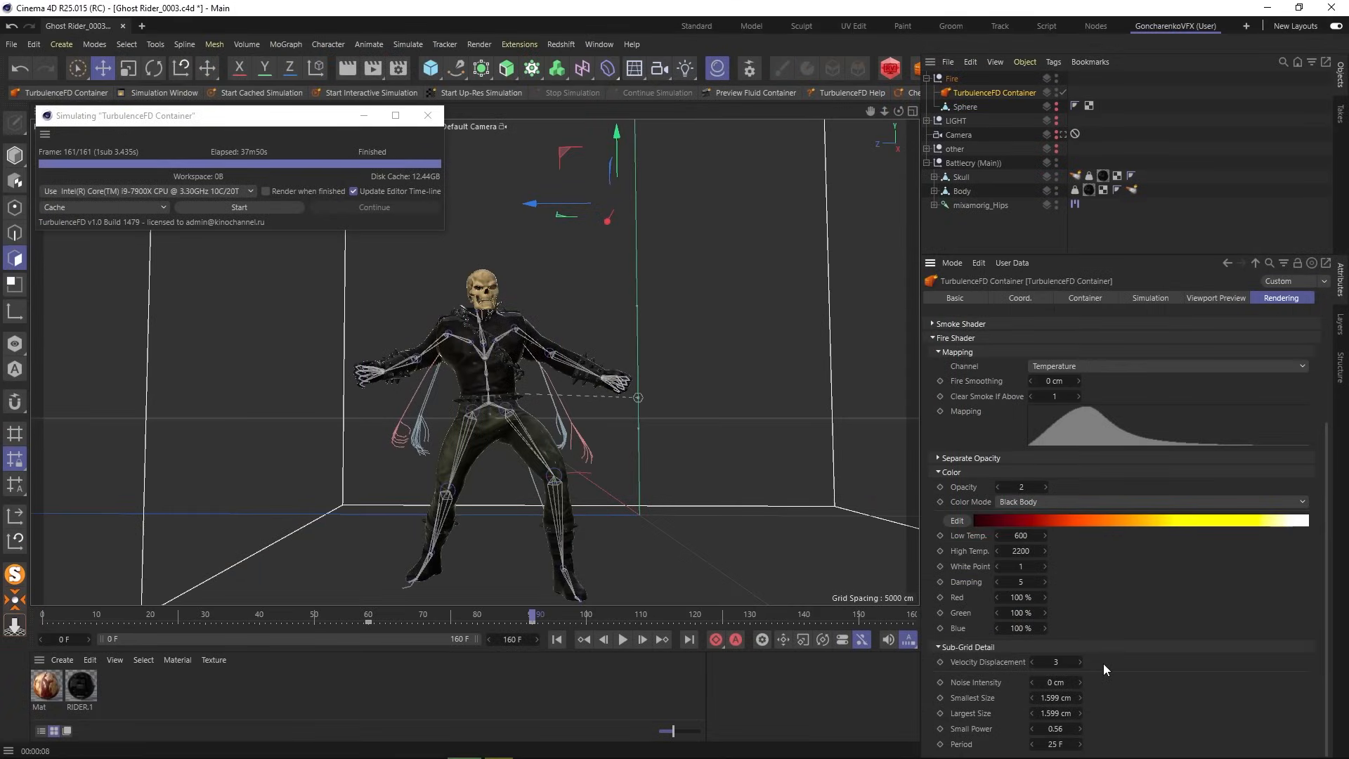
pyautogui.click(939, 645)
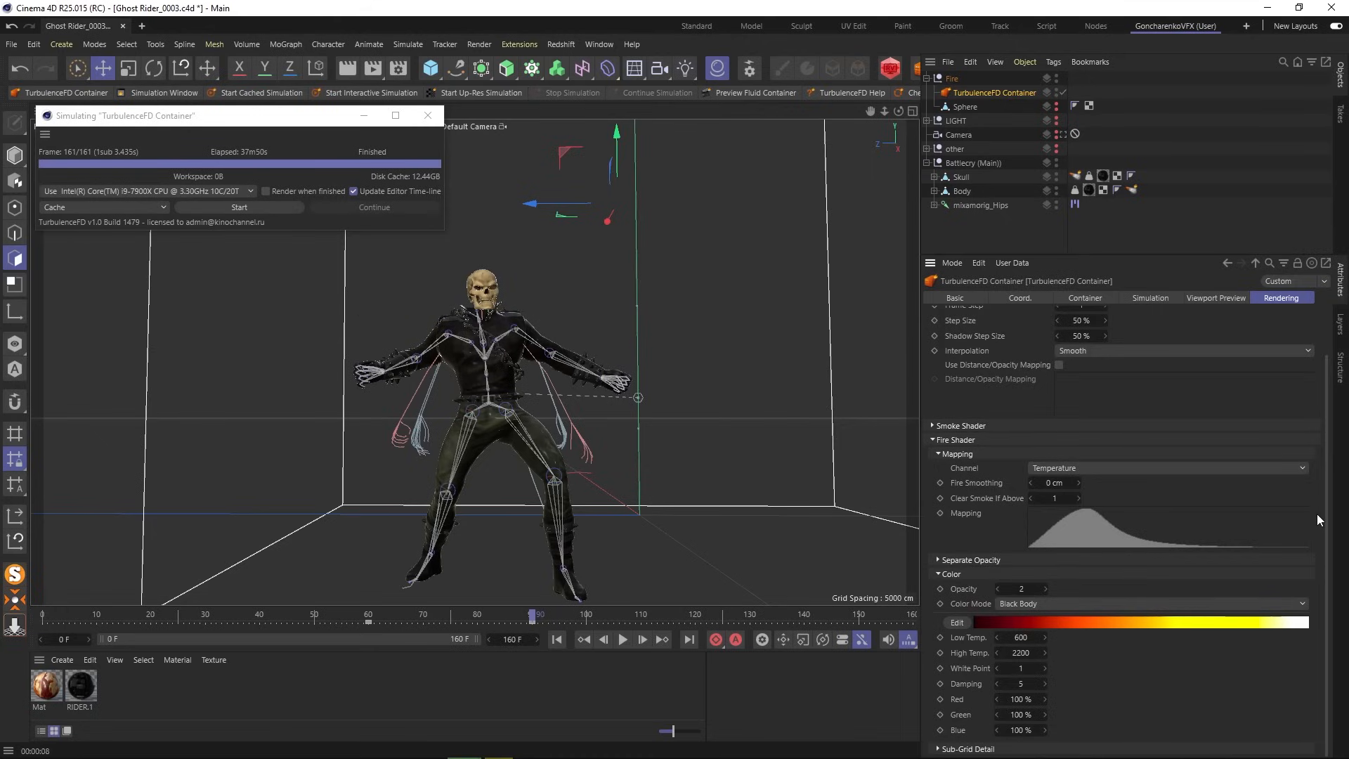
pyautogui.scroll(2, 1324, 516)
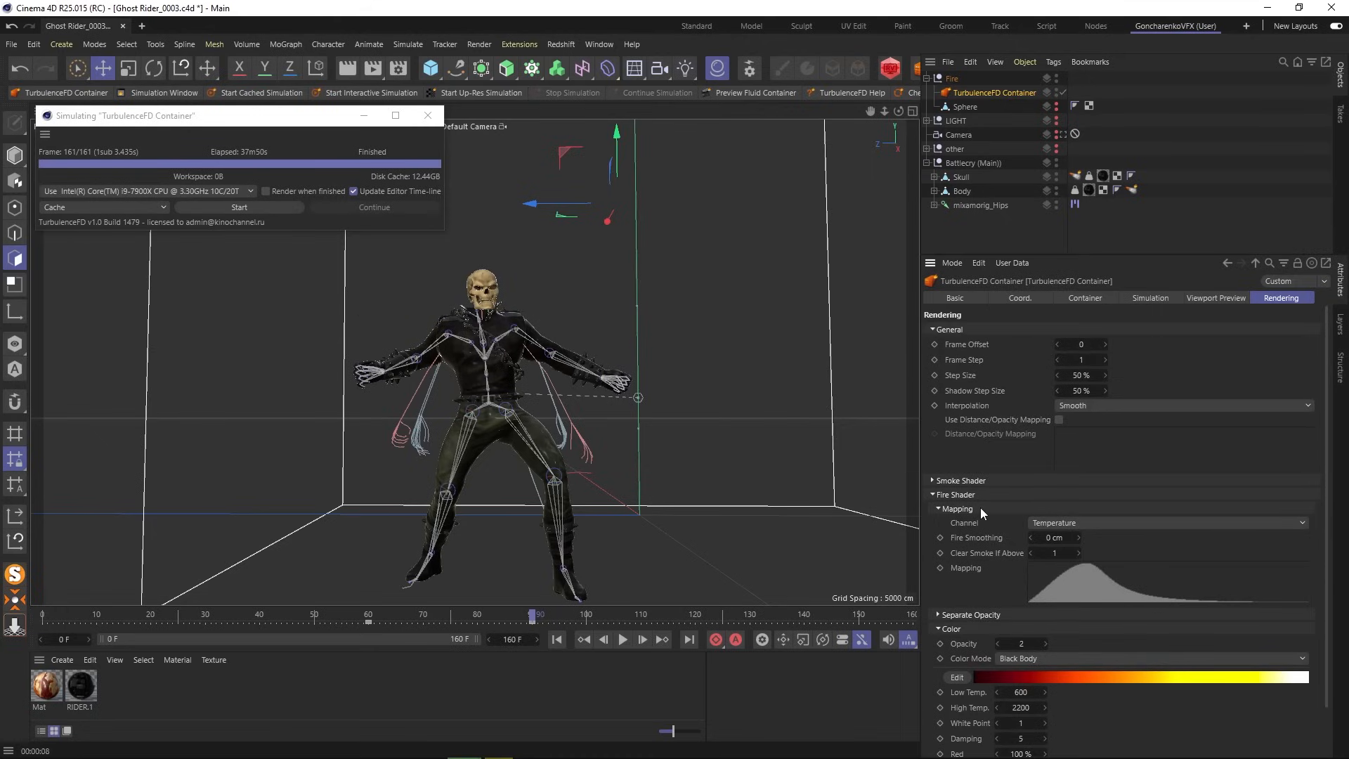
pyautogui.click(932, 494)
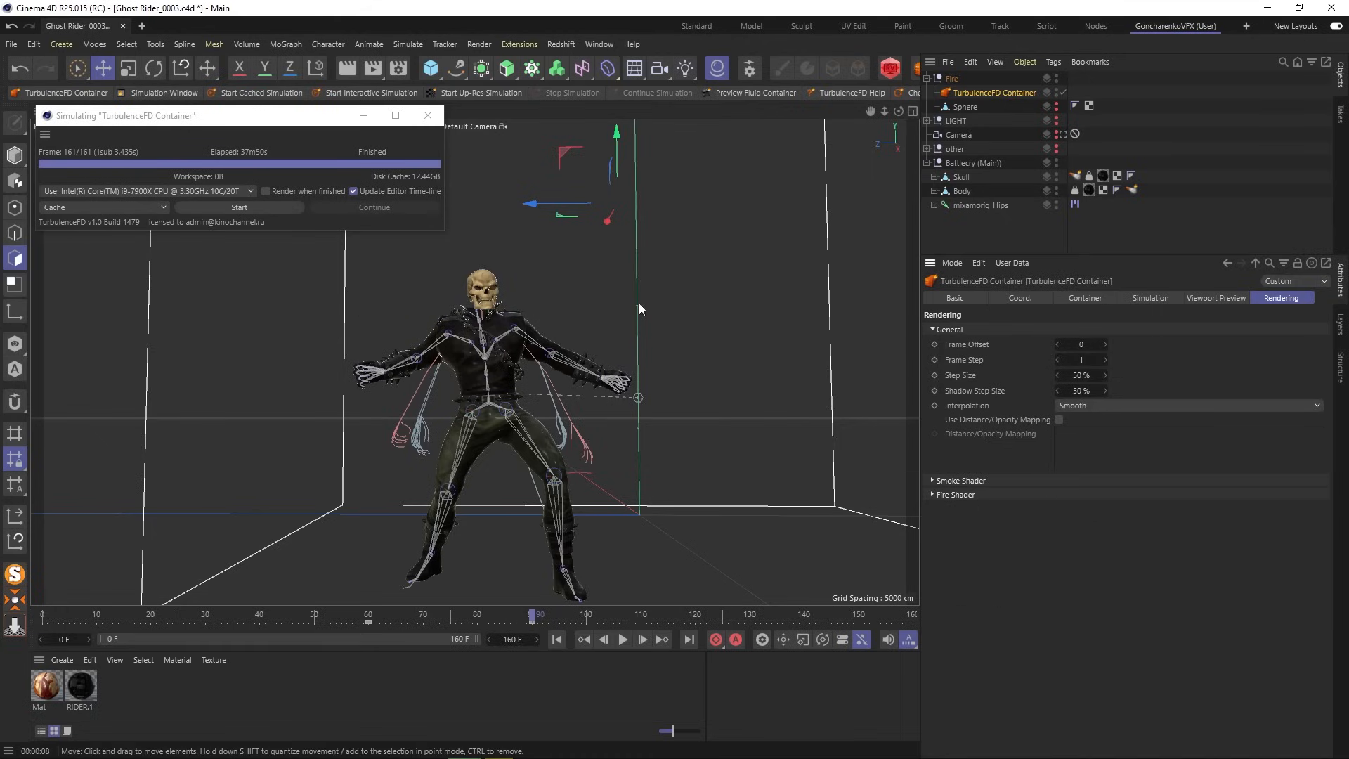
pyautogui.click(12, 45)
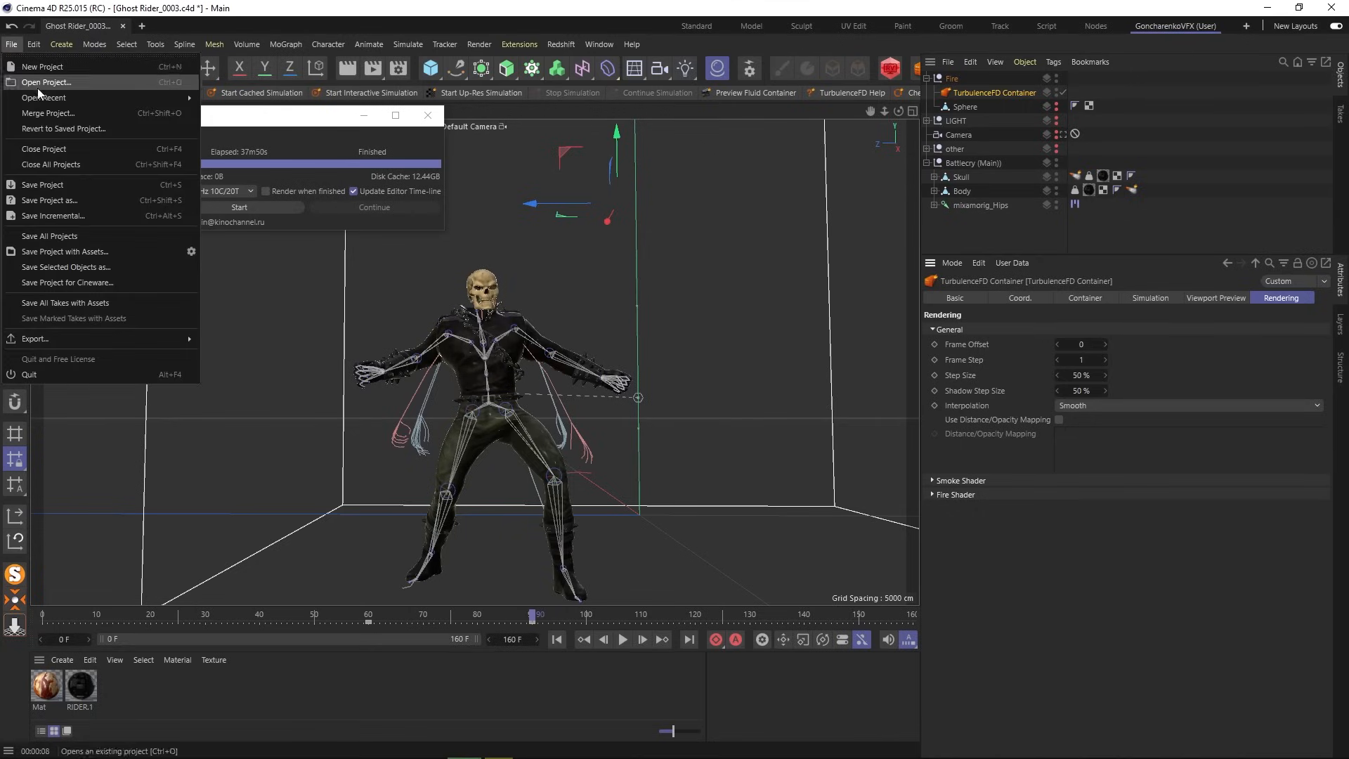
# - Save the scene incrementally as Ghost Rider_0004.c4d and select the Skull's TurbulenceFD Emitter tag
pyautogui.click(56, 213)
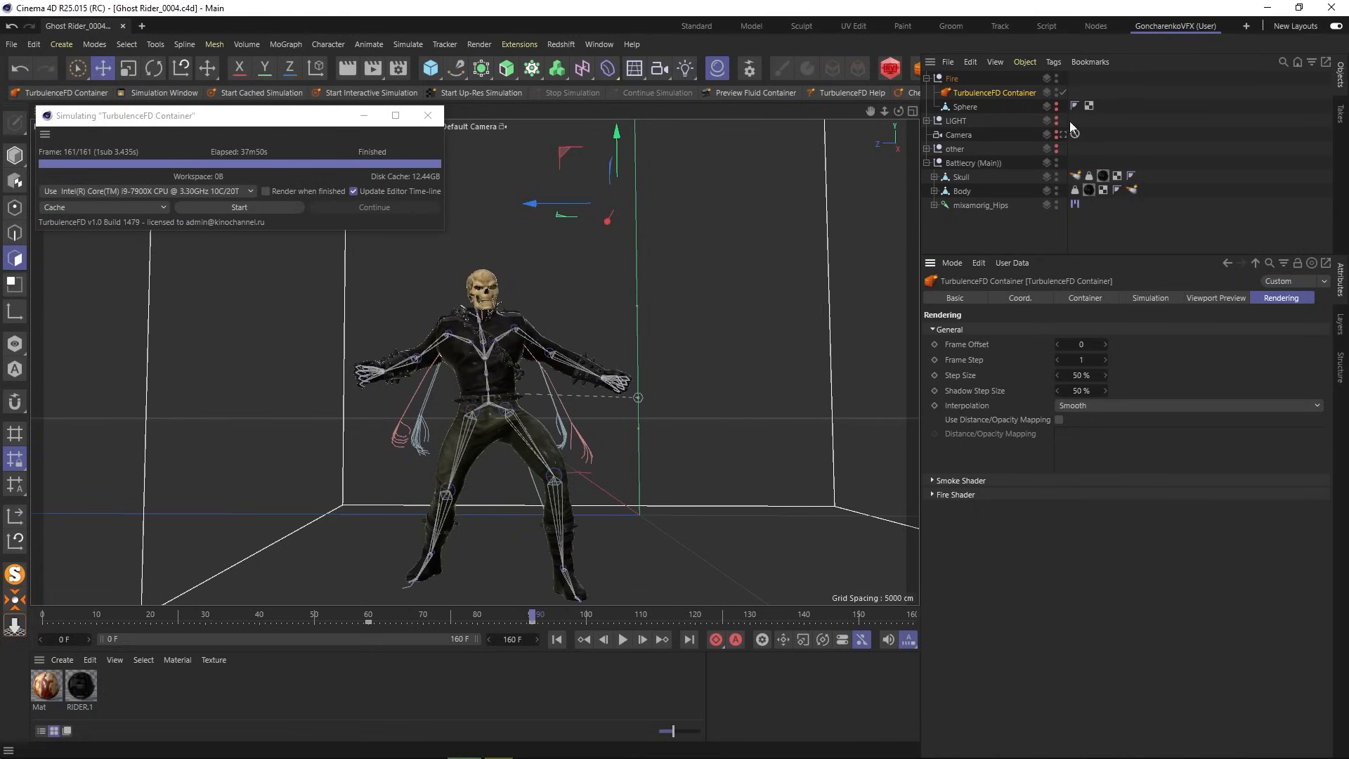
pyautogui.click(1132, 190)
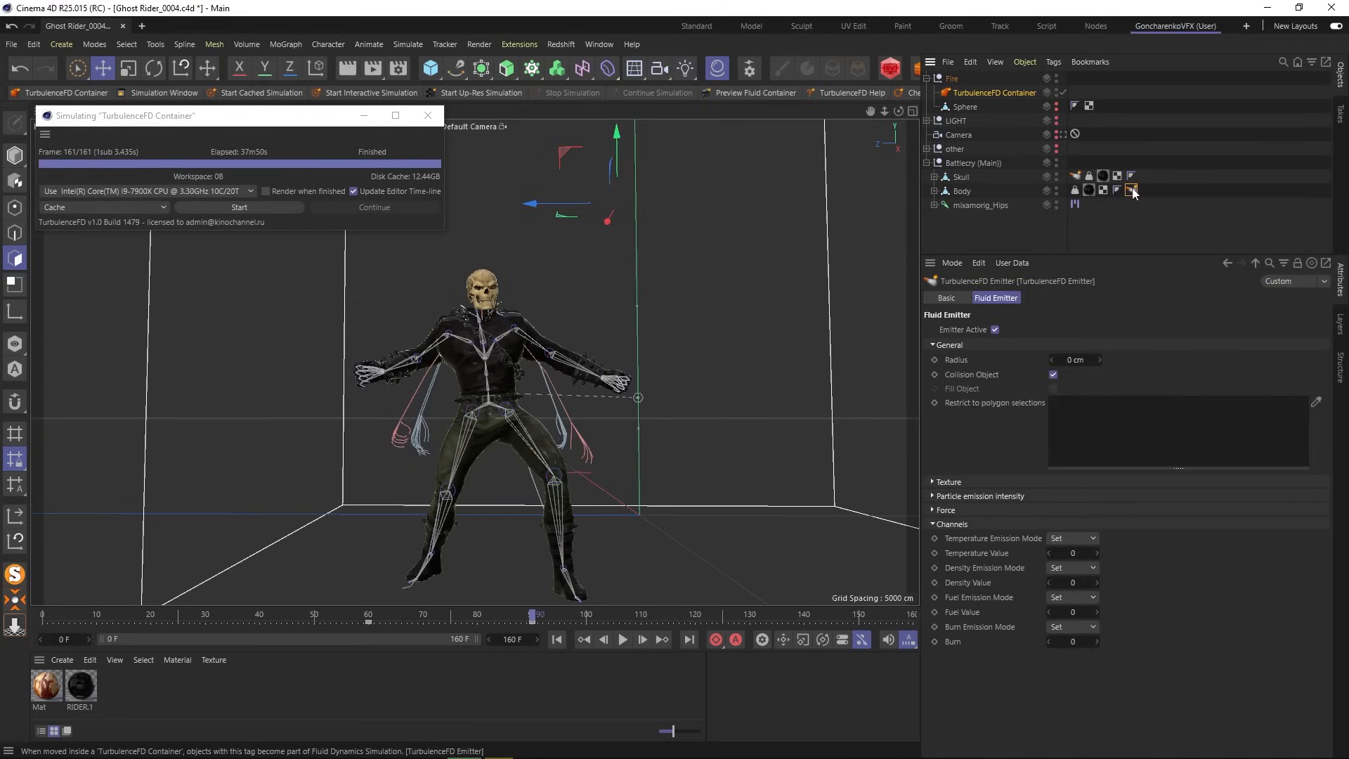
pyautogui.click(1076, 177)
# - Set the skull emitter's radius to 0 cm
pyautogui.click(1076, 359)
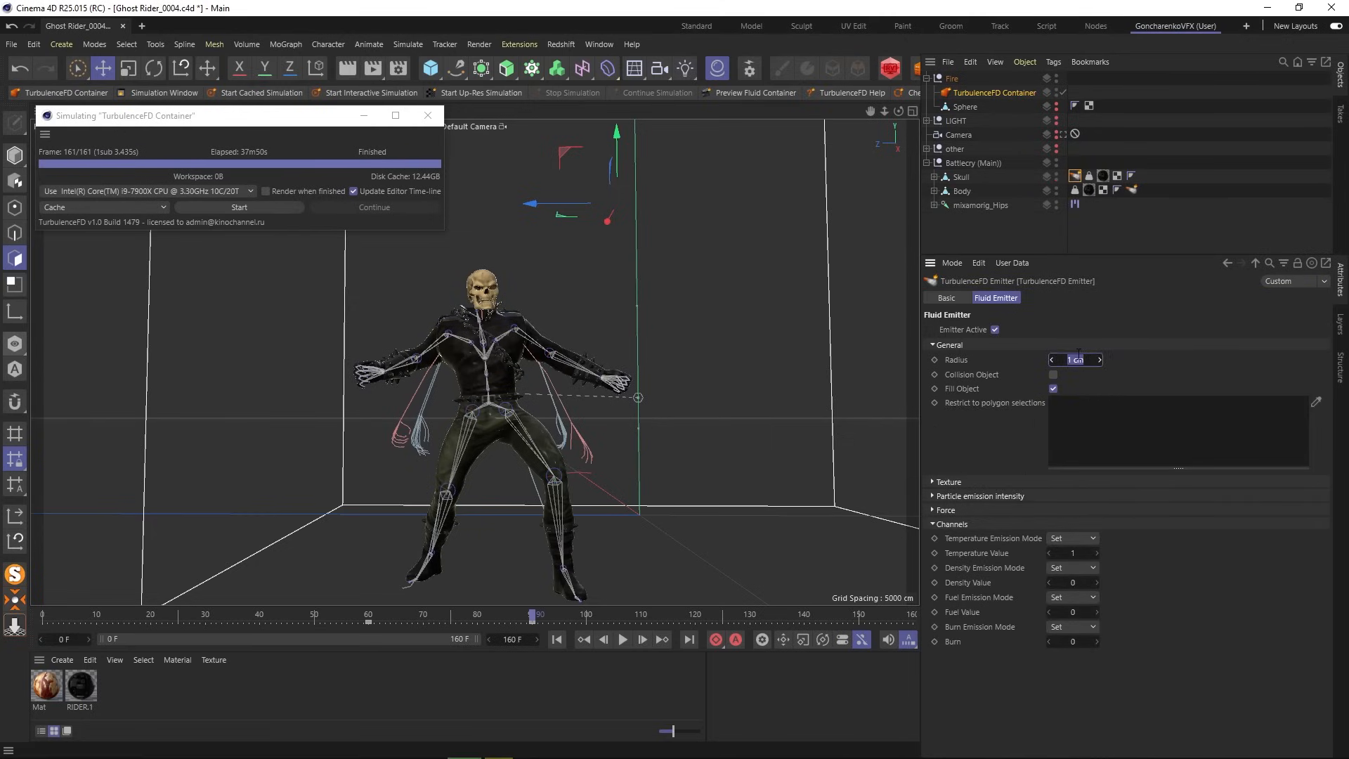
pyautogui.write('0')
pyautogui.press('Return')
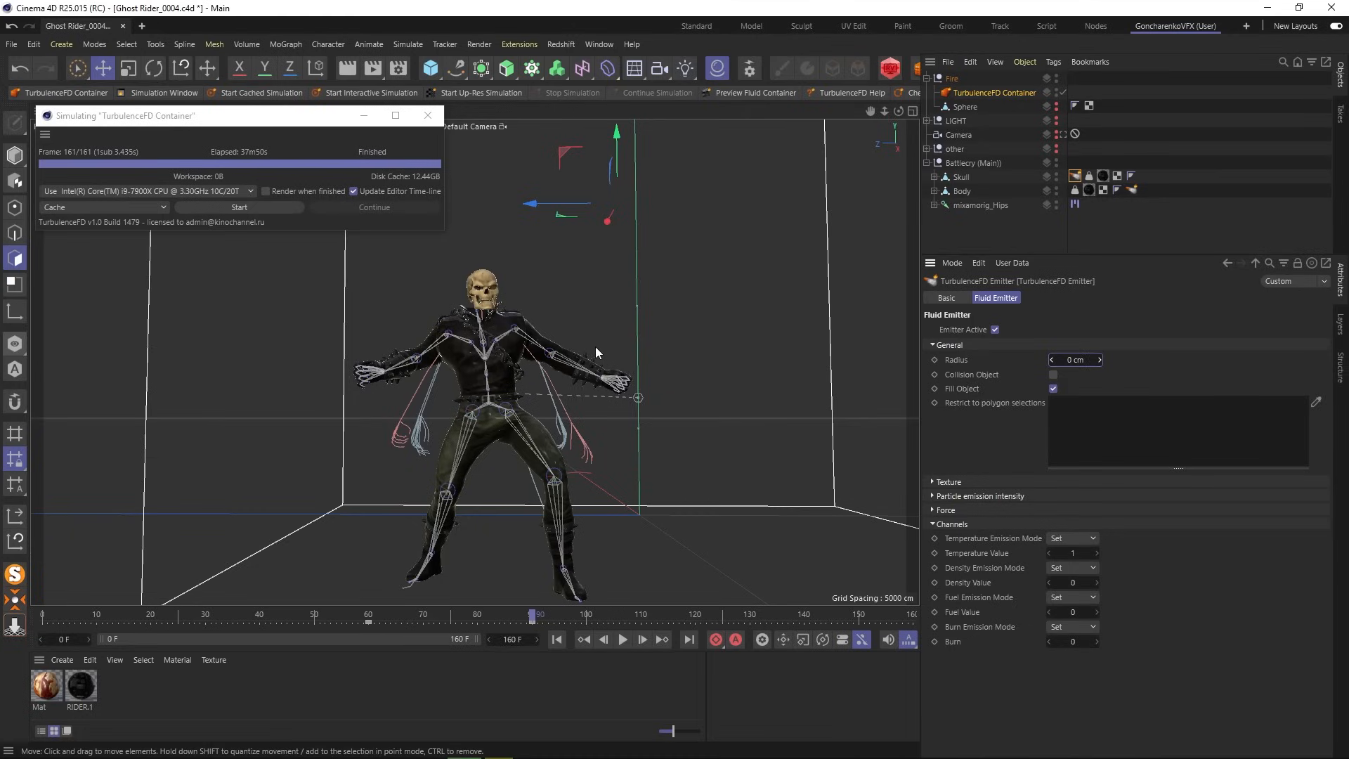
# - Clear the emitter's Noise volume texture, then collapse the Channels and General sections
pyautogui.click(970, 482)
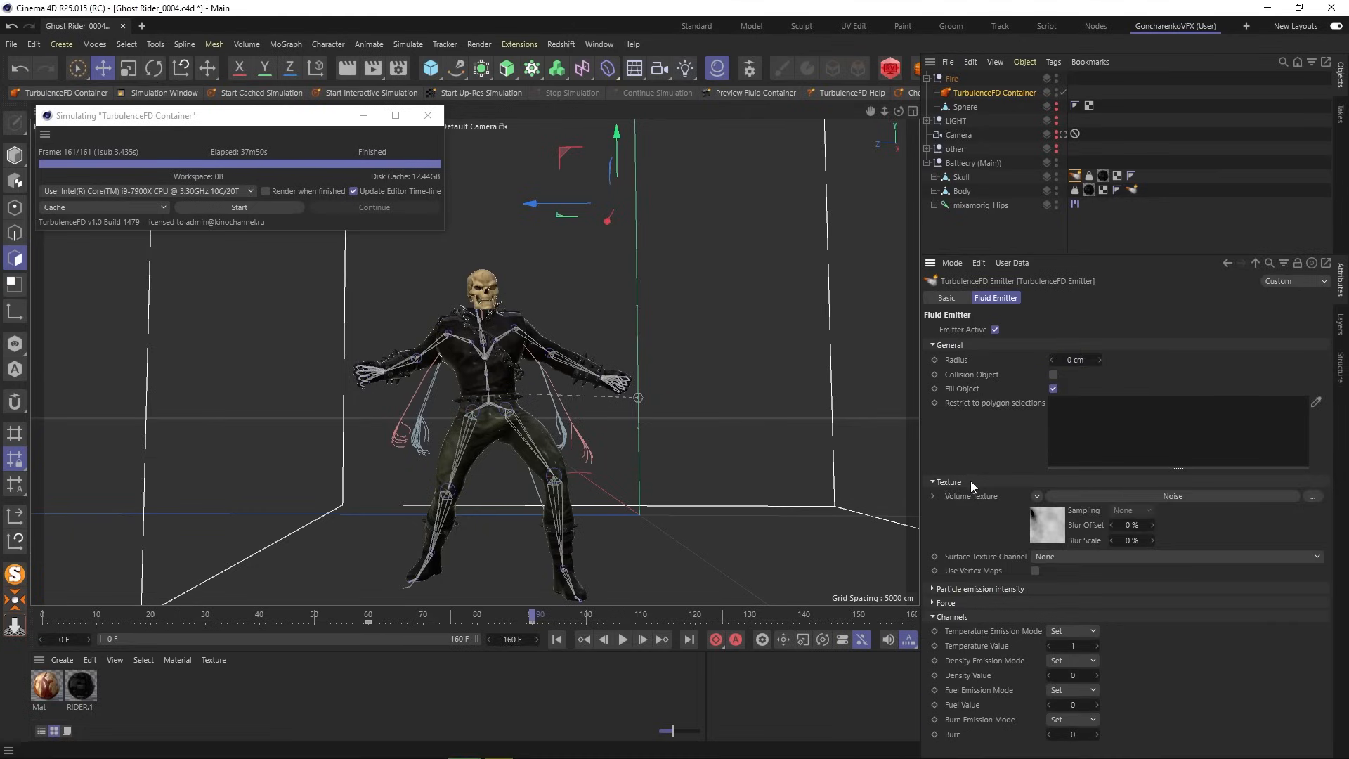
pyautogui.click(1037, 496)
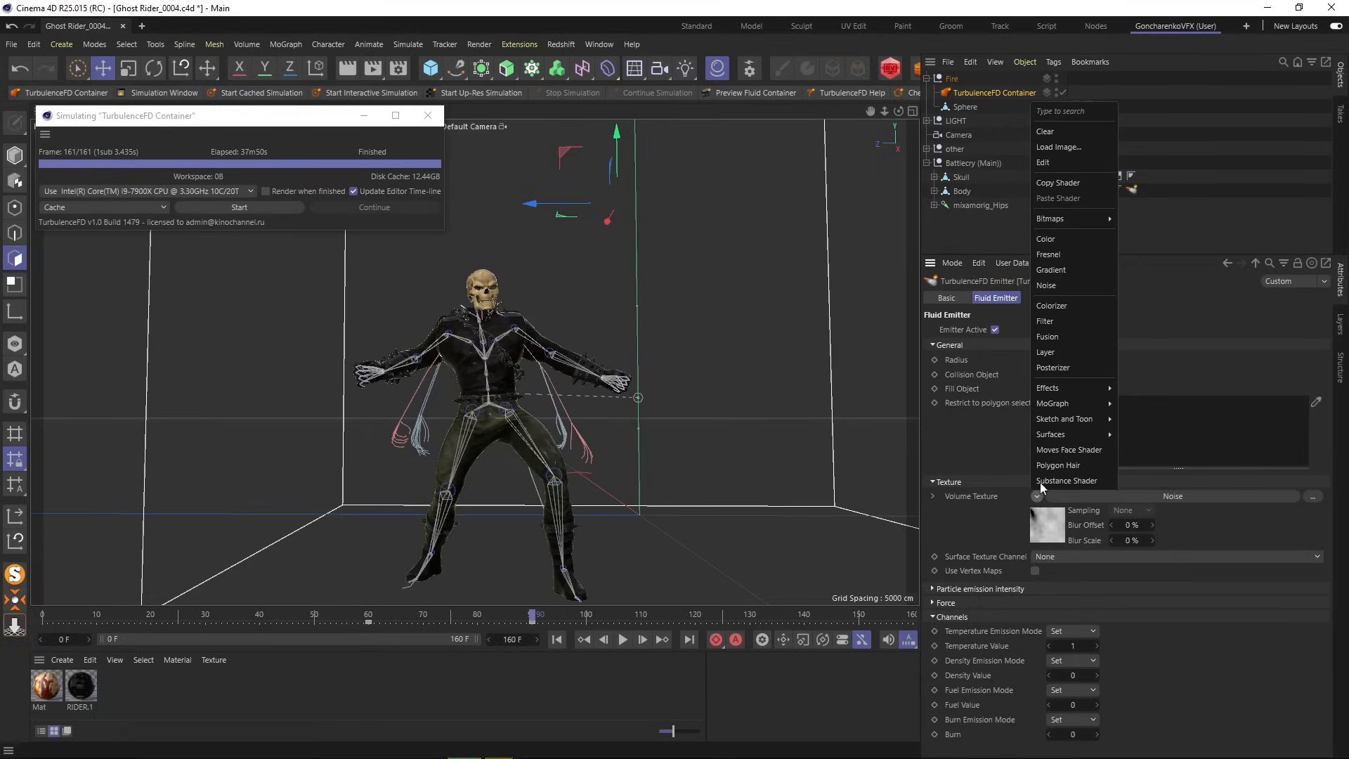
pyautogui.click(1059, 132)
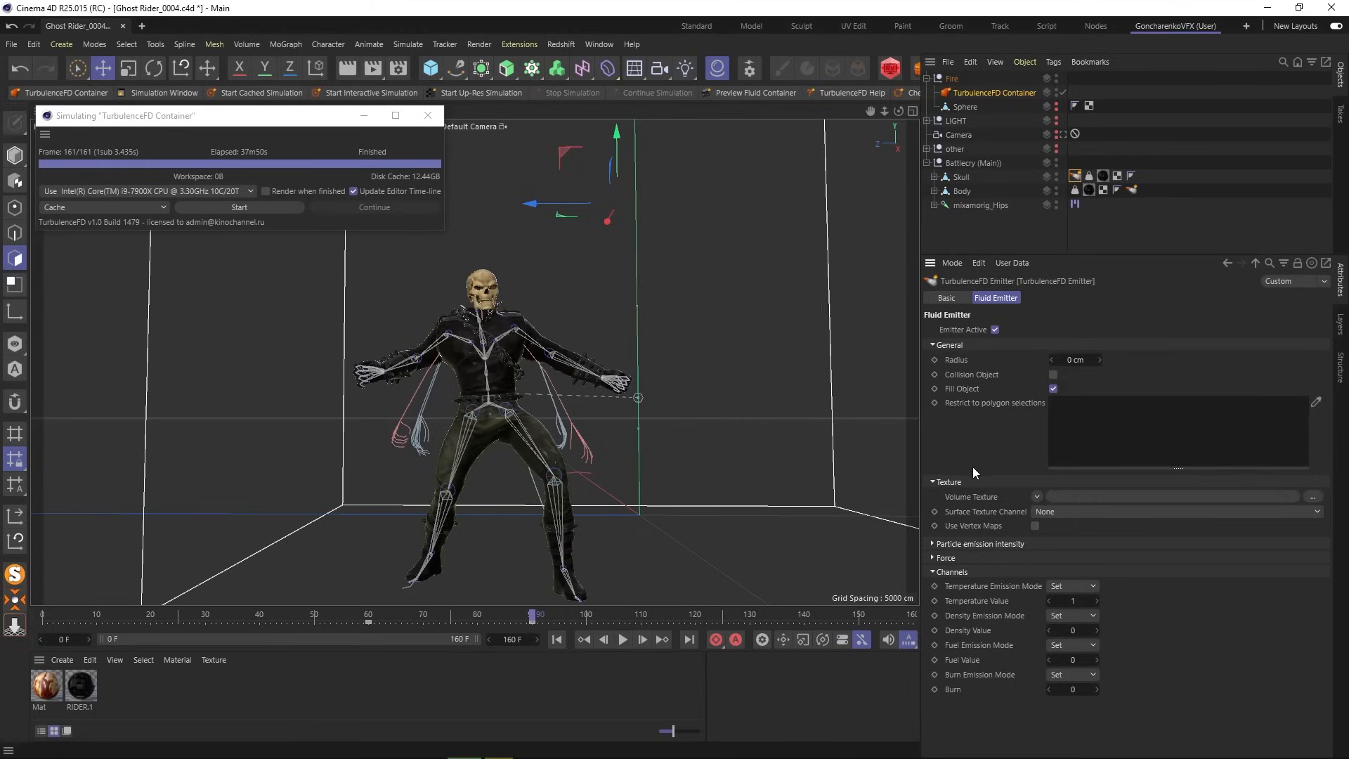
pyautogui.click(932, 571)
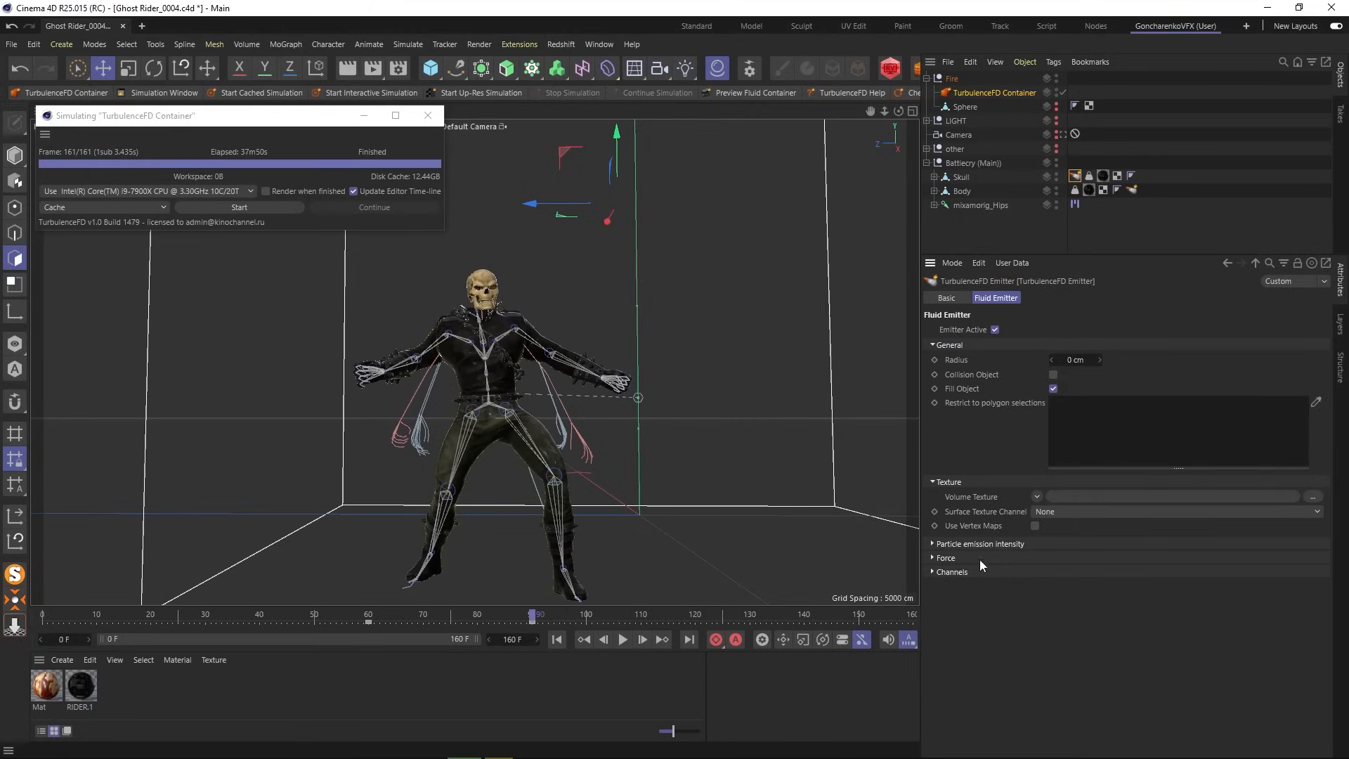
pyautogui.click(934, 345)
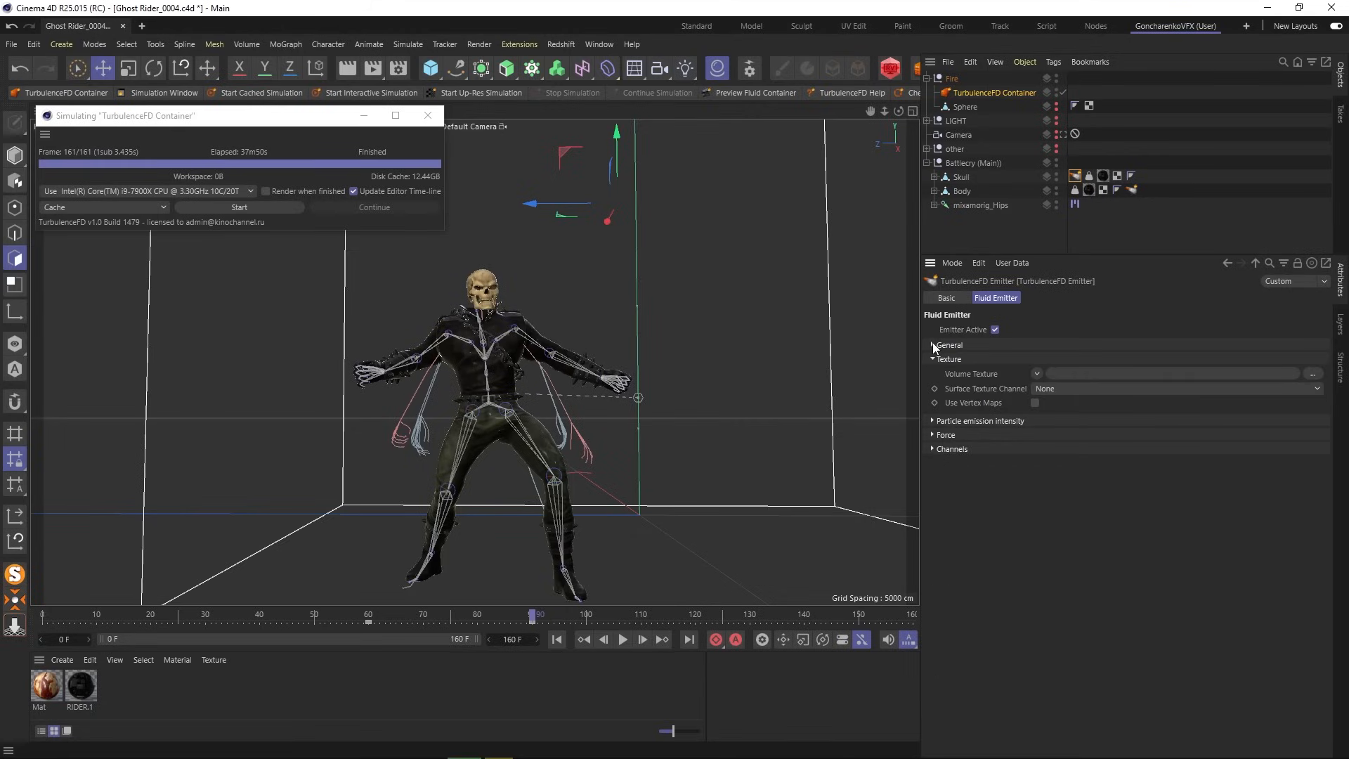
# - Re-run the TurbulenceFD simulation through all 161 frames, then return to frame 0
pyautogui.click(235, 209)
pyautogui.click(235, 208)
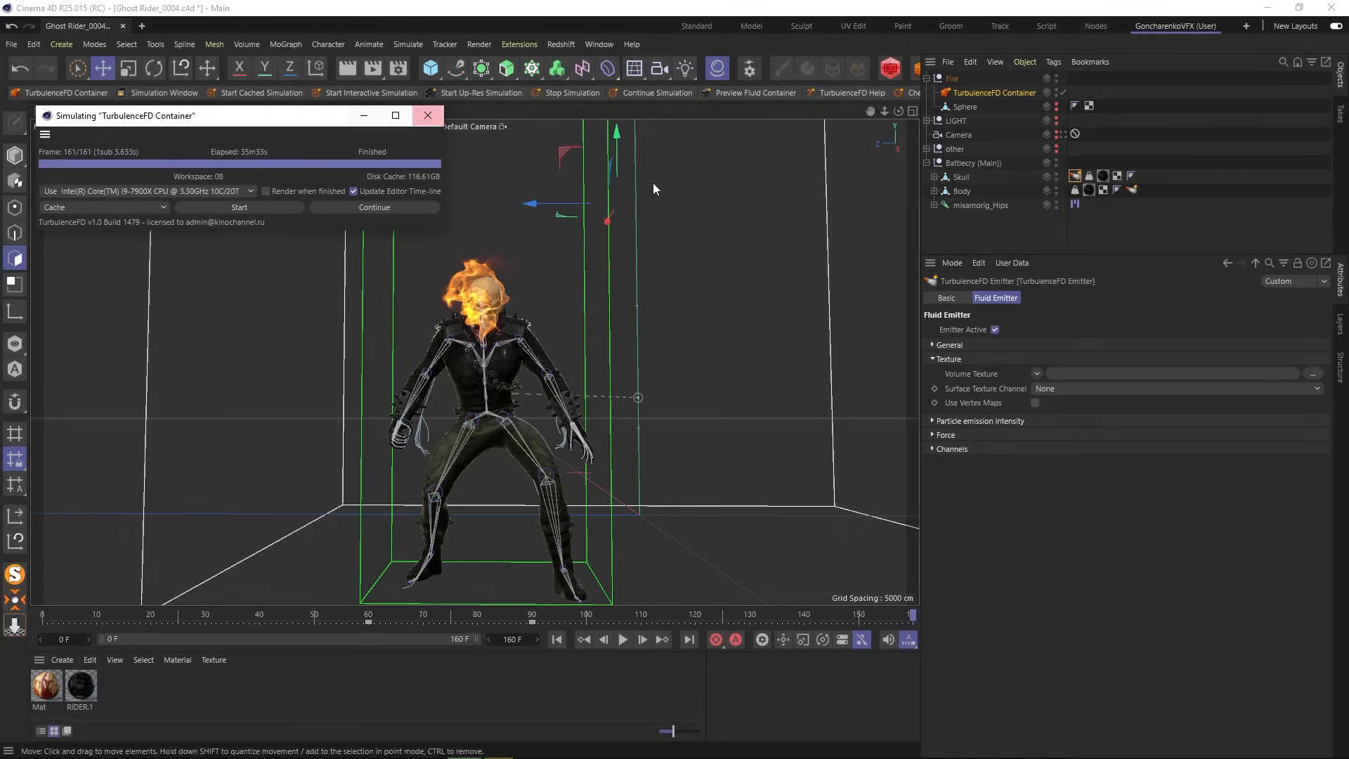
pyautogui.click(558, 639)
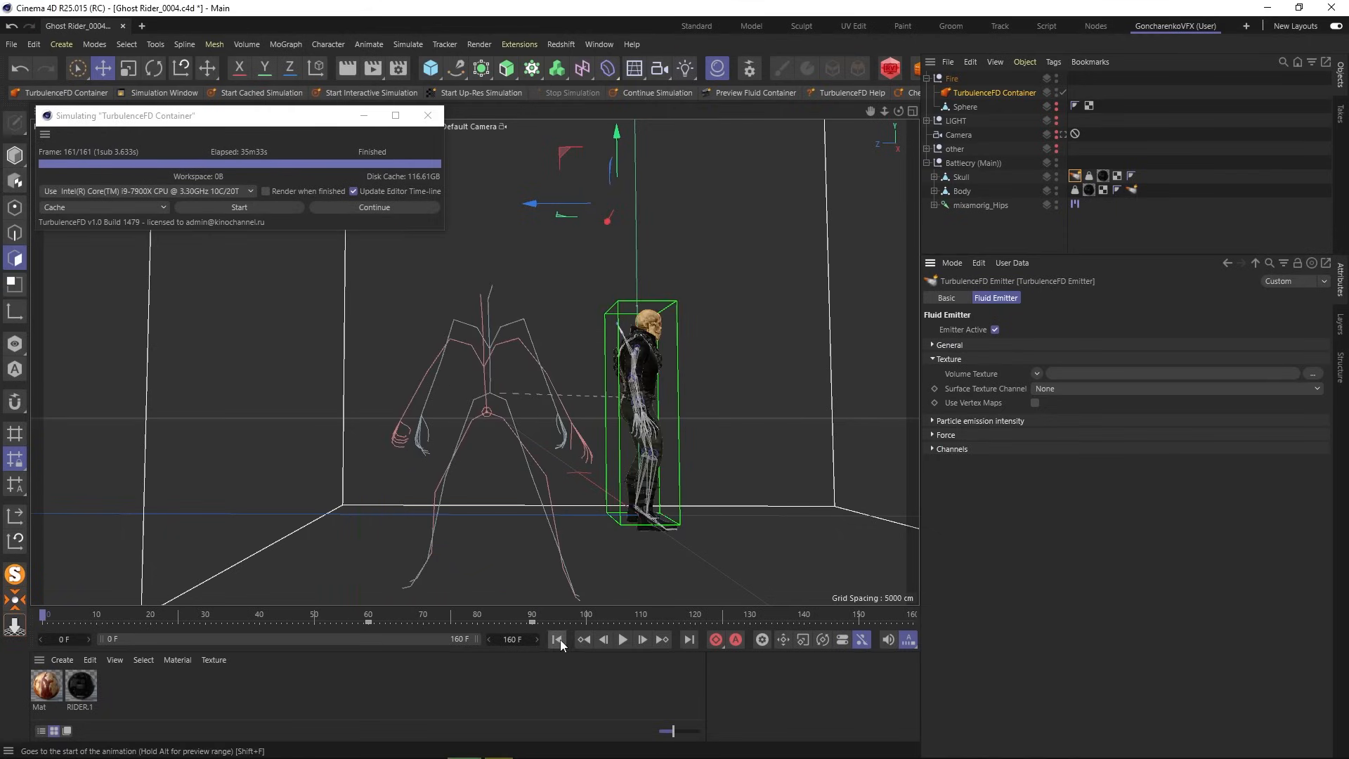
# - Play the new fire animation, pause at frame 76 and render a preview
pyautogui.click(624, 640)
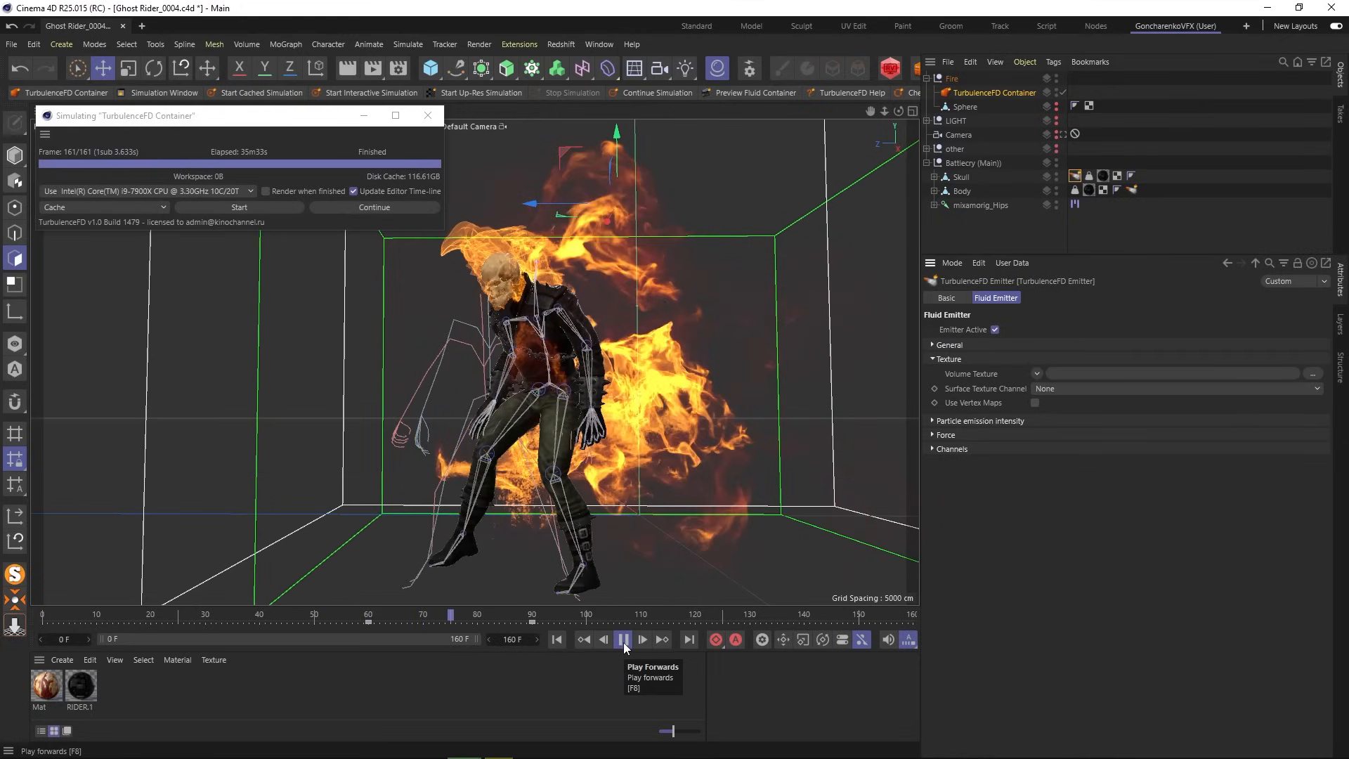
pyautogui.click(623, 638)
pyautogui.click(349, 68)
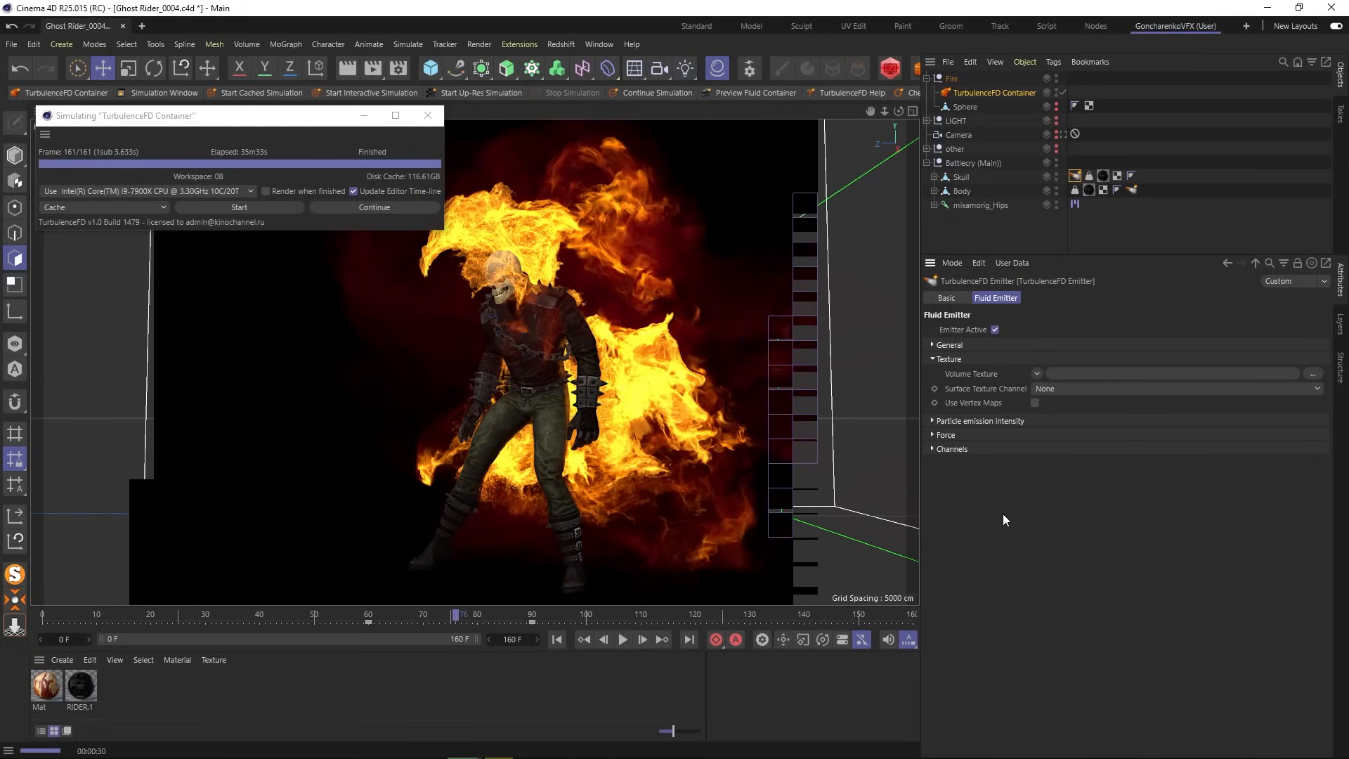
# - Jump to frame 129, zoom to a three-quarter close-up of the flaming skull, and render it
pyautogui.click(562, 613)
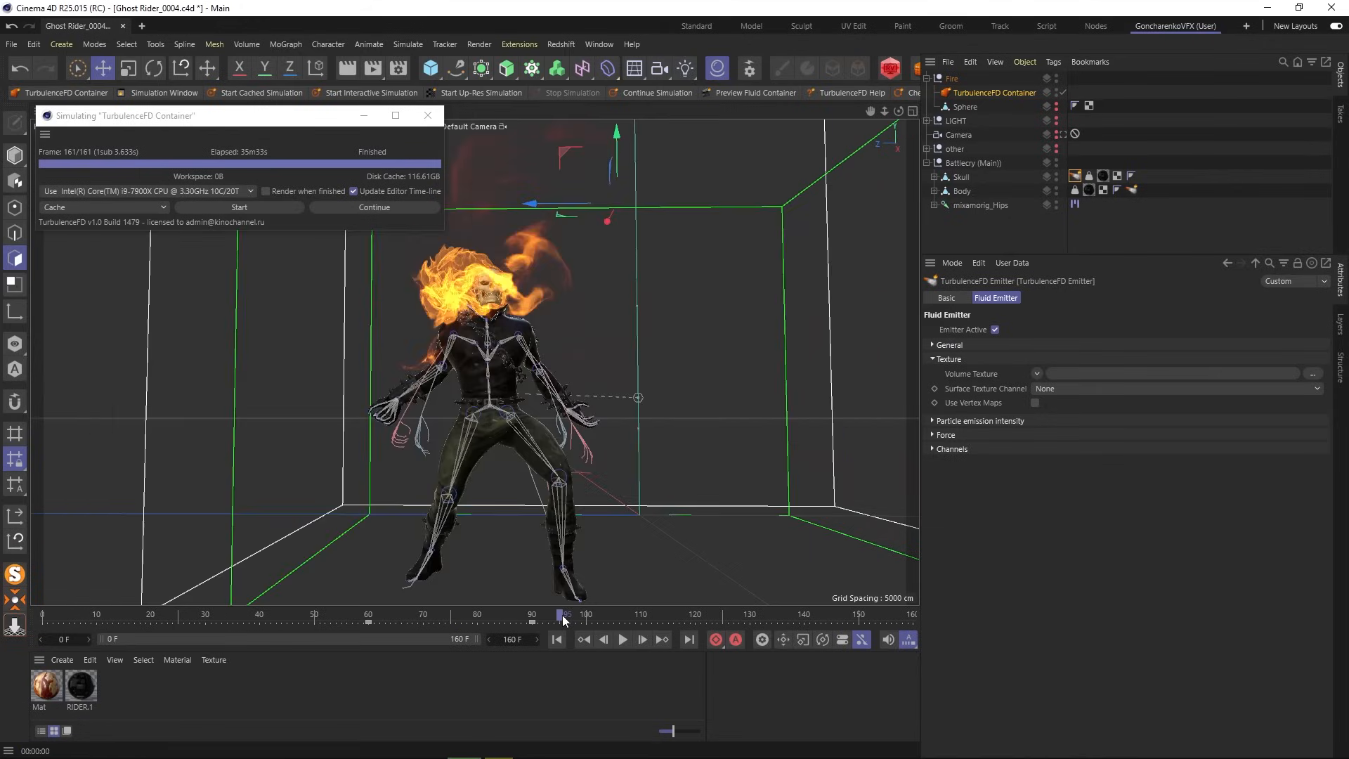
pyautogui.click(717, 614)
pyautogui.click(743, 613)
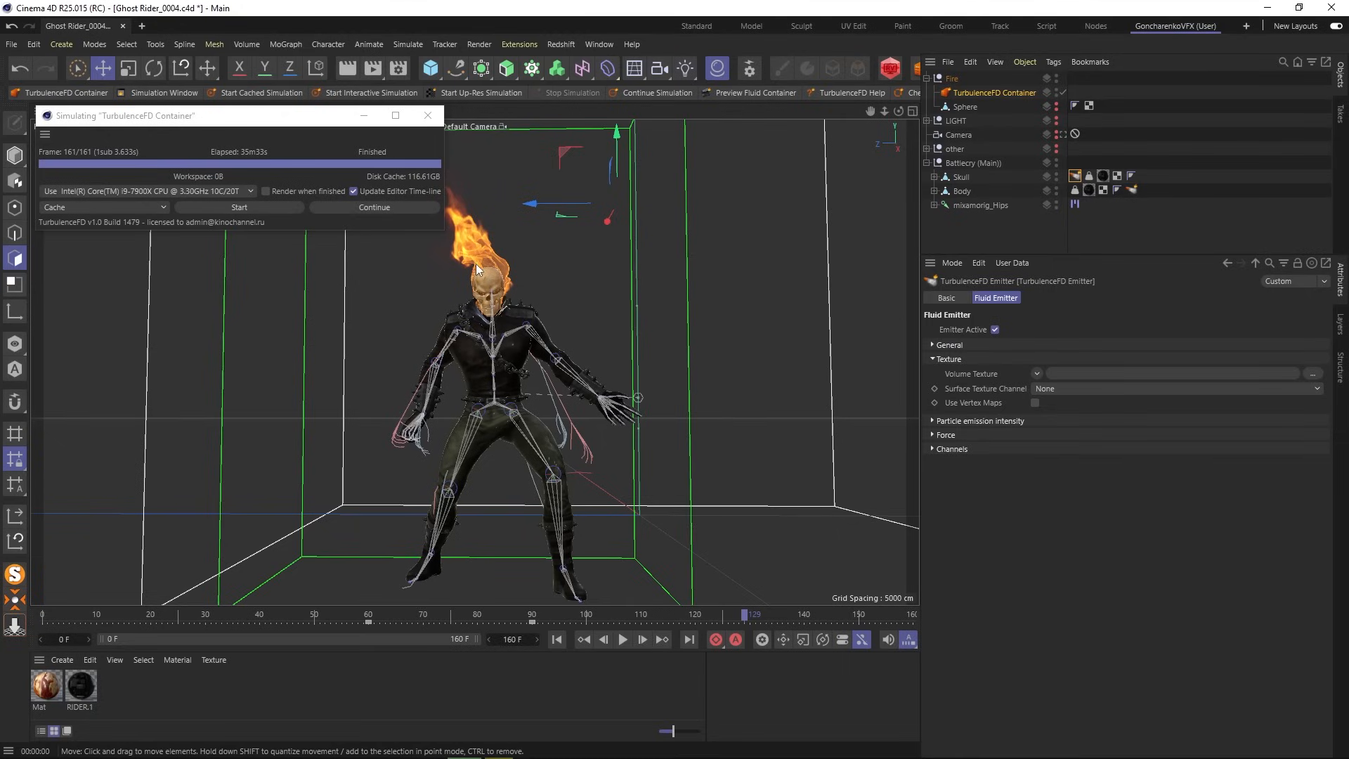
pyautogui.scroll(4, 474, 263)
pyautogui.keyDown('alt'); pyautogui.moveTo(499, 309); pyautogui.dragTo(516, 378, button='middle'); pyautogui.keyUp('alt')
pyautogui.moveTo(515, 378)
pyautogui.keyDown('alt'); pyautogui.mouseDown()
pyautogui.moveTo(509, 360)
pyautogui.moveTo(307, 377)
pyautogui.moveTo(542, 379)
pyautogui.mouseUp(); pyautogui.keyUp('alt')
pyautogui.click(358, 92)
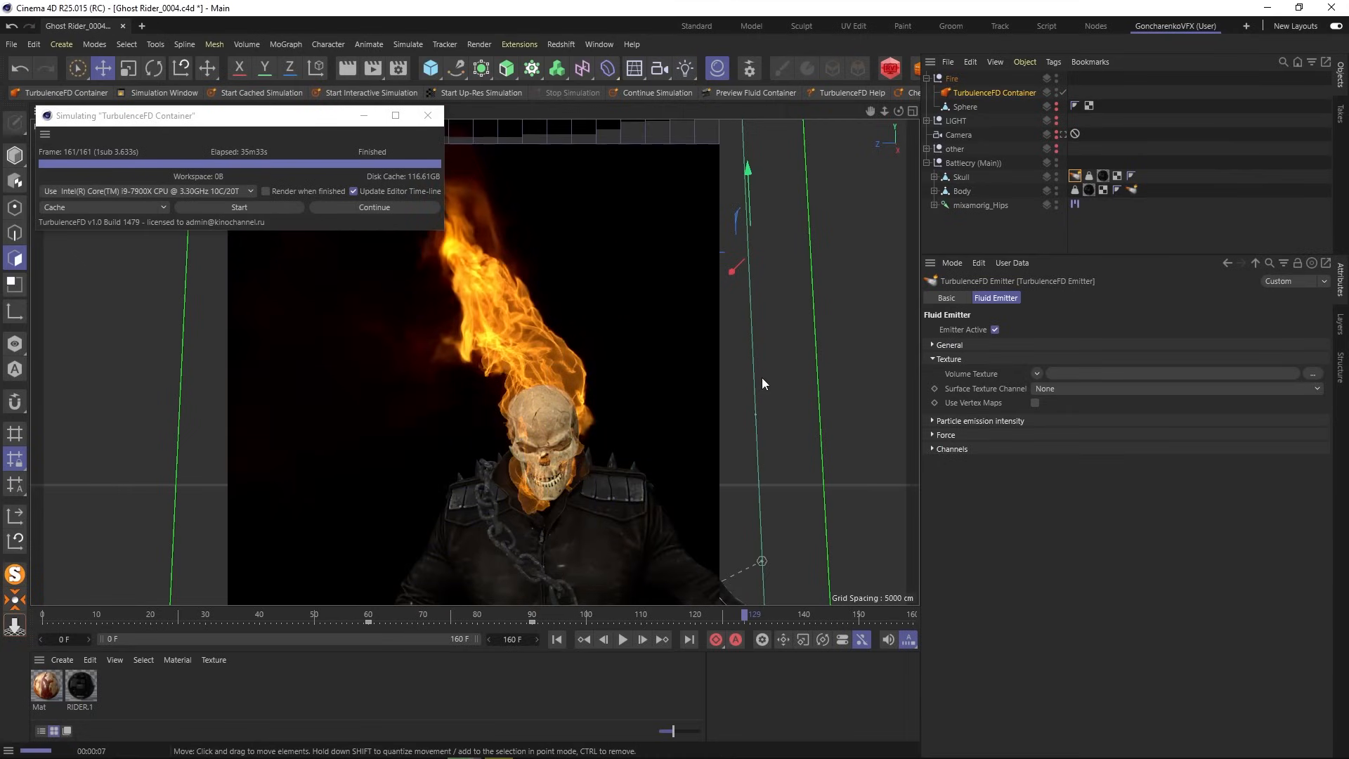
# - Dismiss the render, select the skull's RIDER.1 material tag, then deselect everything
pyautogui.click(966, 231)
pyautogui.click(1102, 176)
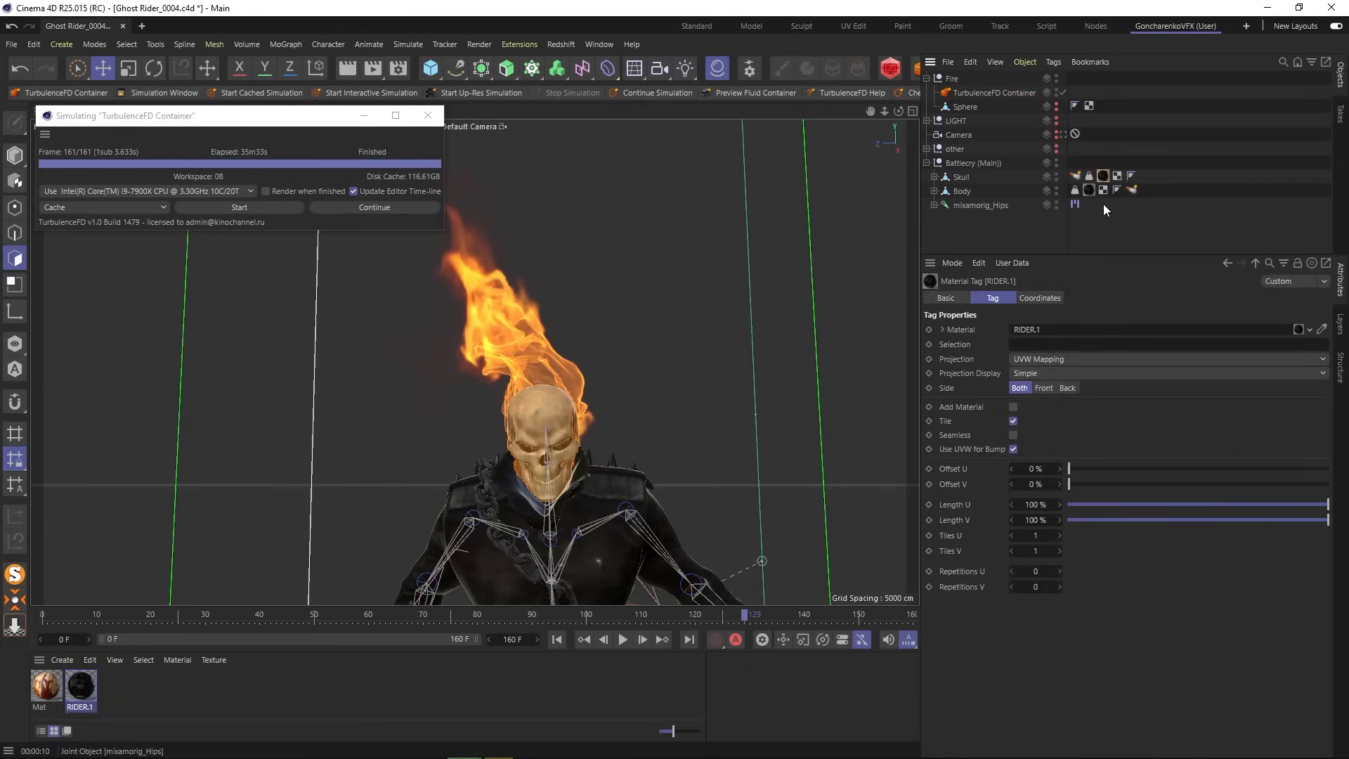
pyautogui.click(988, 228)
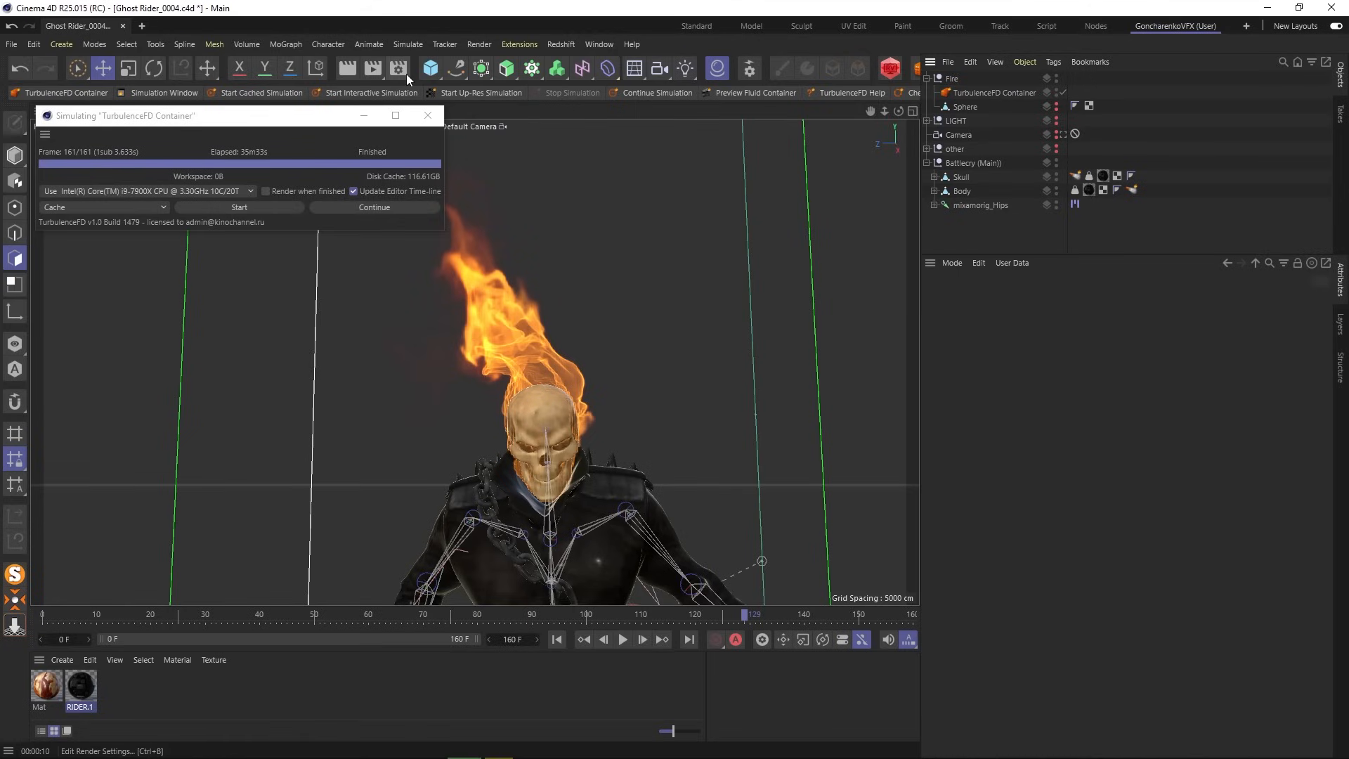
# - In Render Settings' Save options, set the Format to PNG and the output path to Renders\FIRE
pyautogui.click(399, 71)
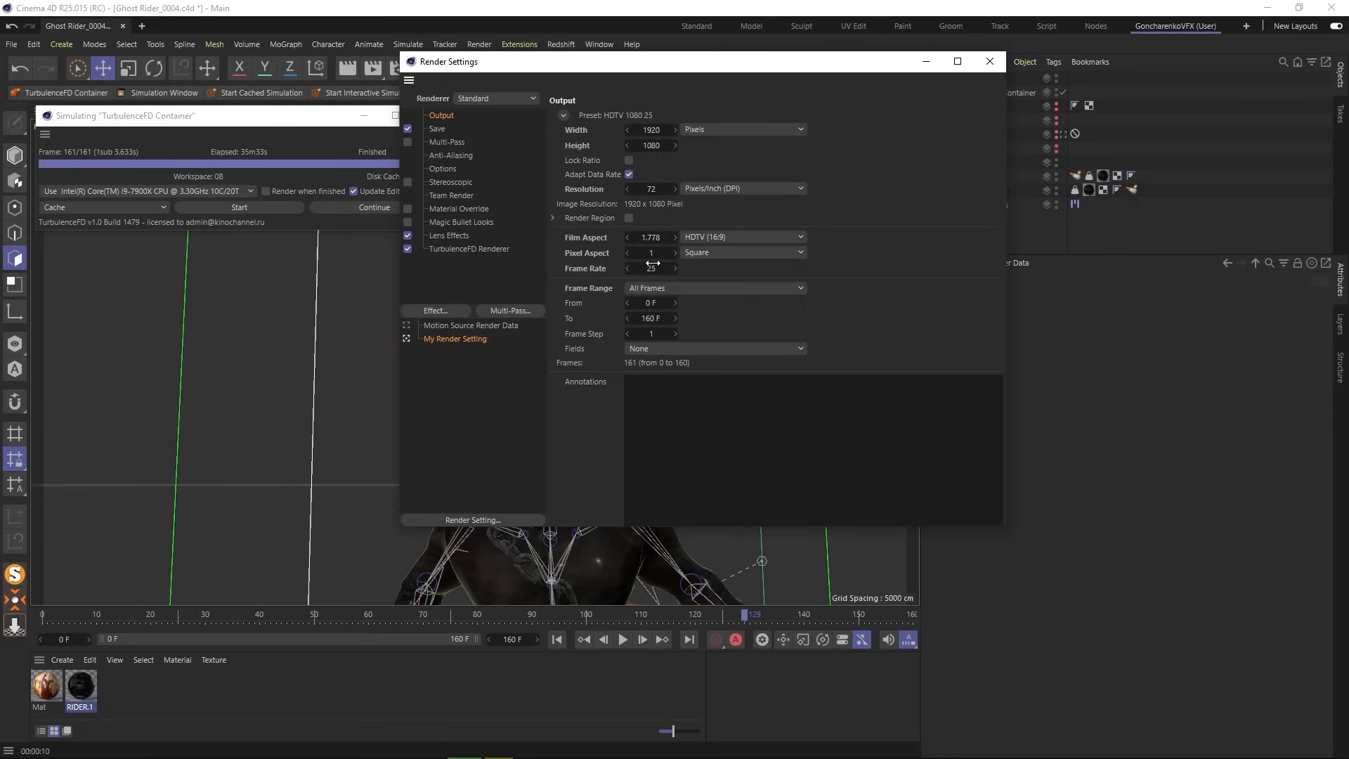
pyautogui.click(437, 129)
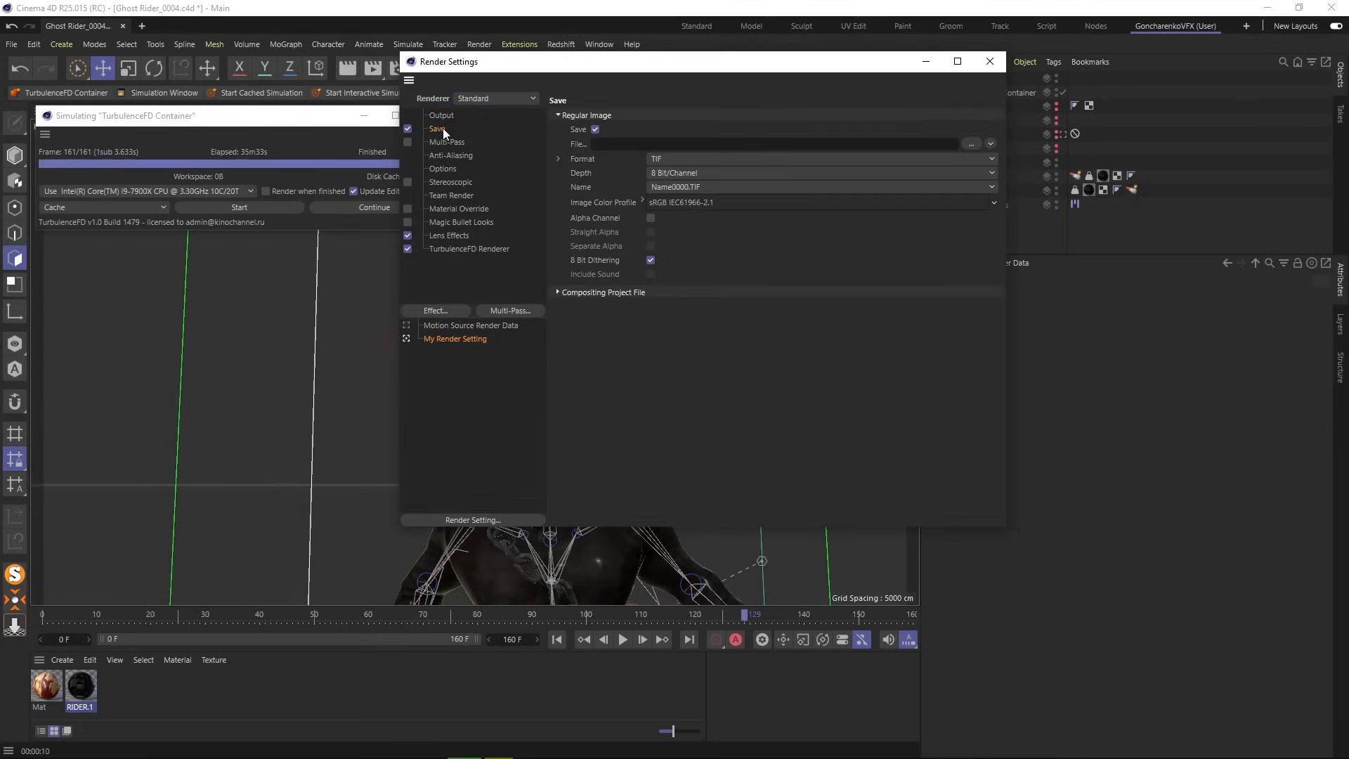
pyautogui.click(710, 160)
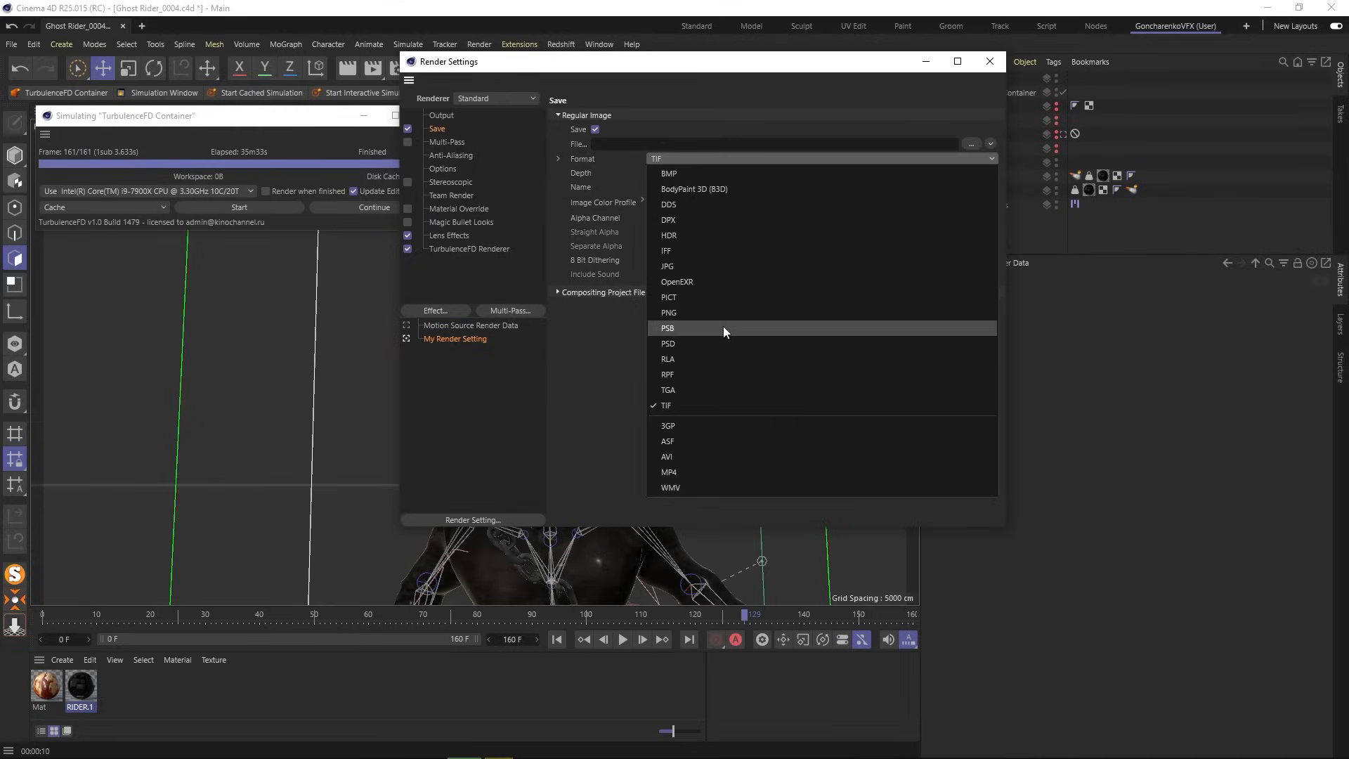
pyautogui.click(688, 317)
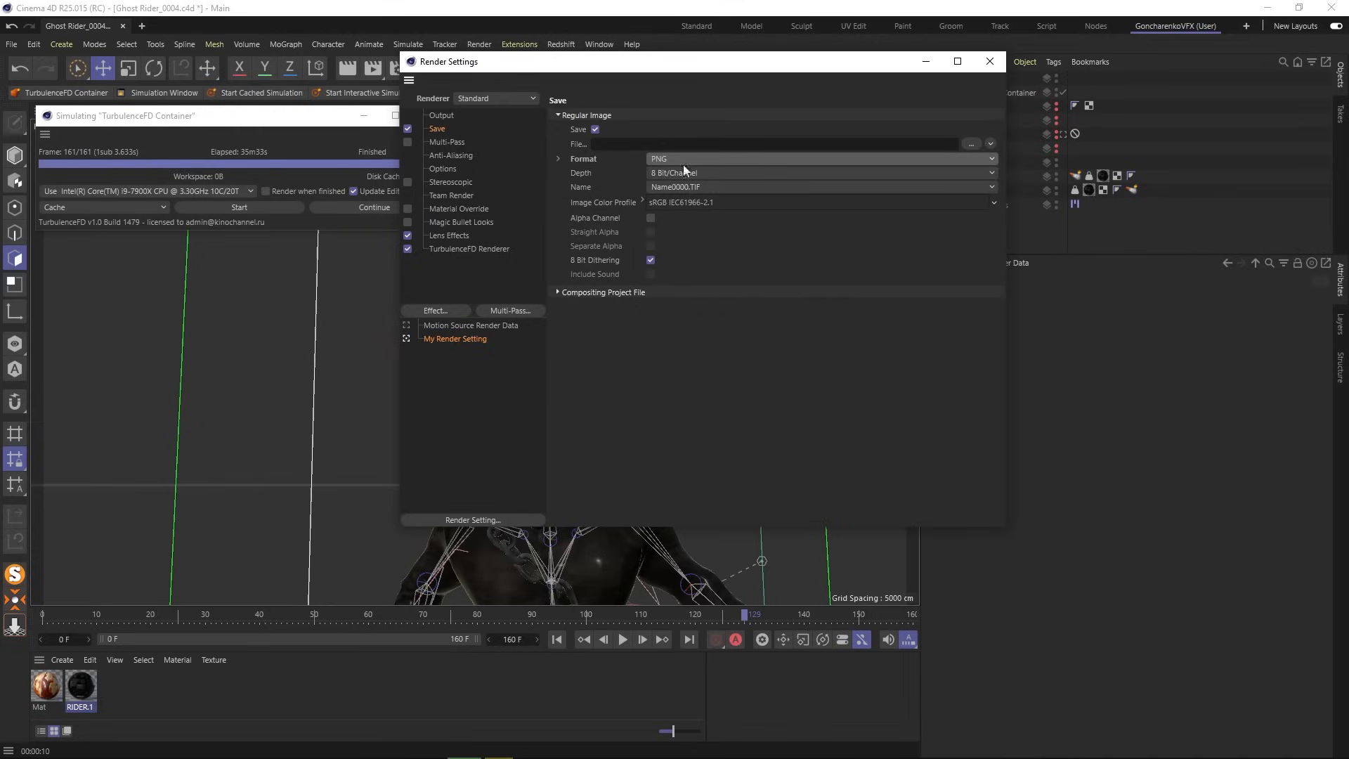
pyautogui.moveTo(715, 75); pyautogui.dragTo(654, 75)
pyautogui.click(911, 143)
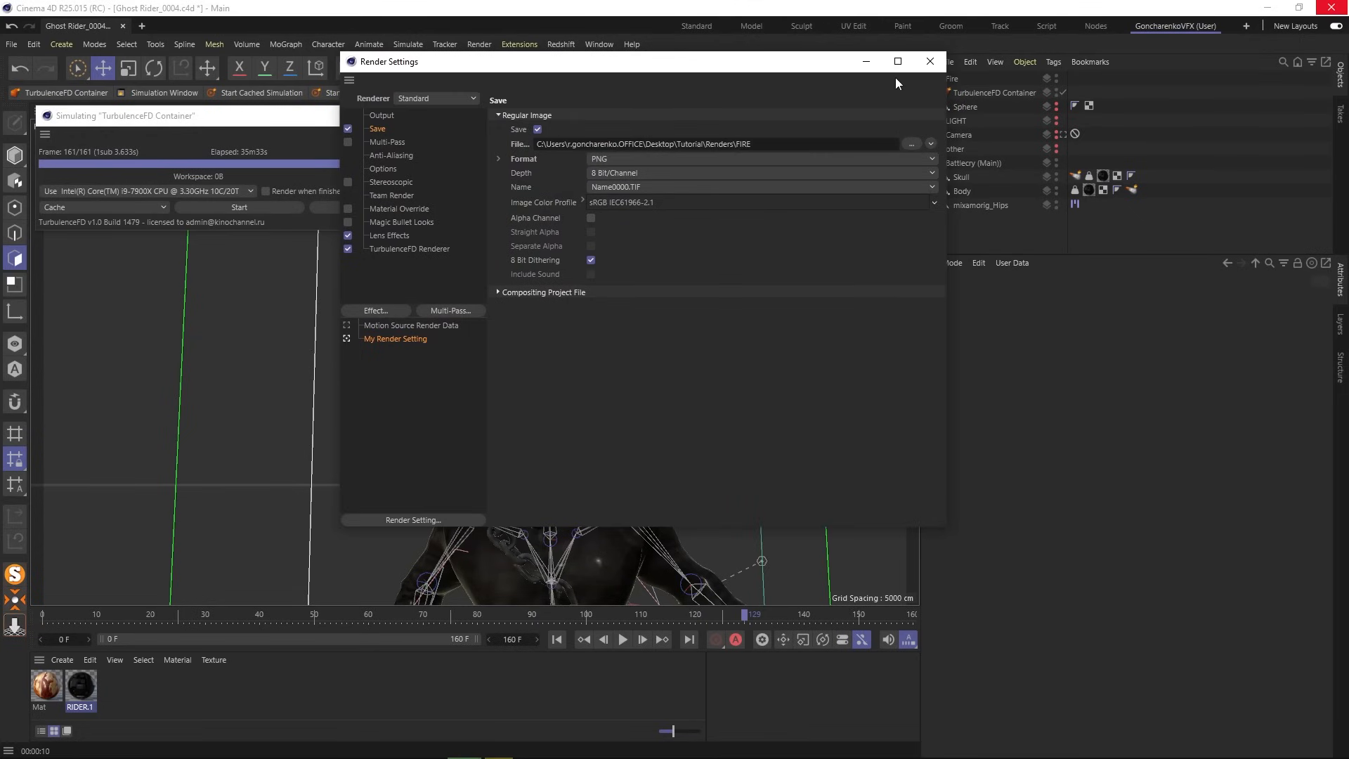
pyautogui.click(930, 62)
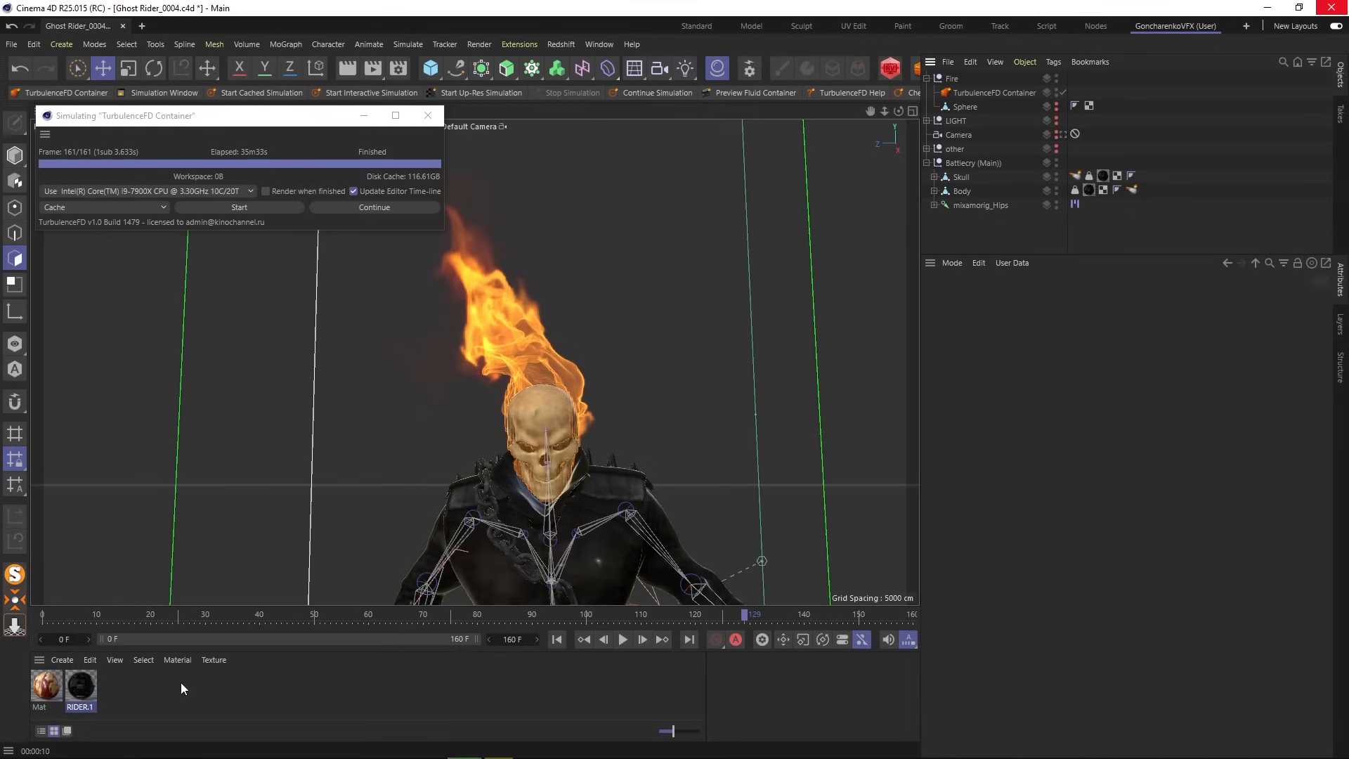
# - Create a new material Mat.1 with its Color and Reflectance channels turned off
pyautogui.doubleClick(132, 689)
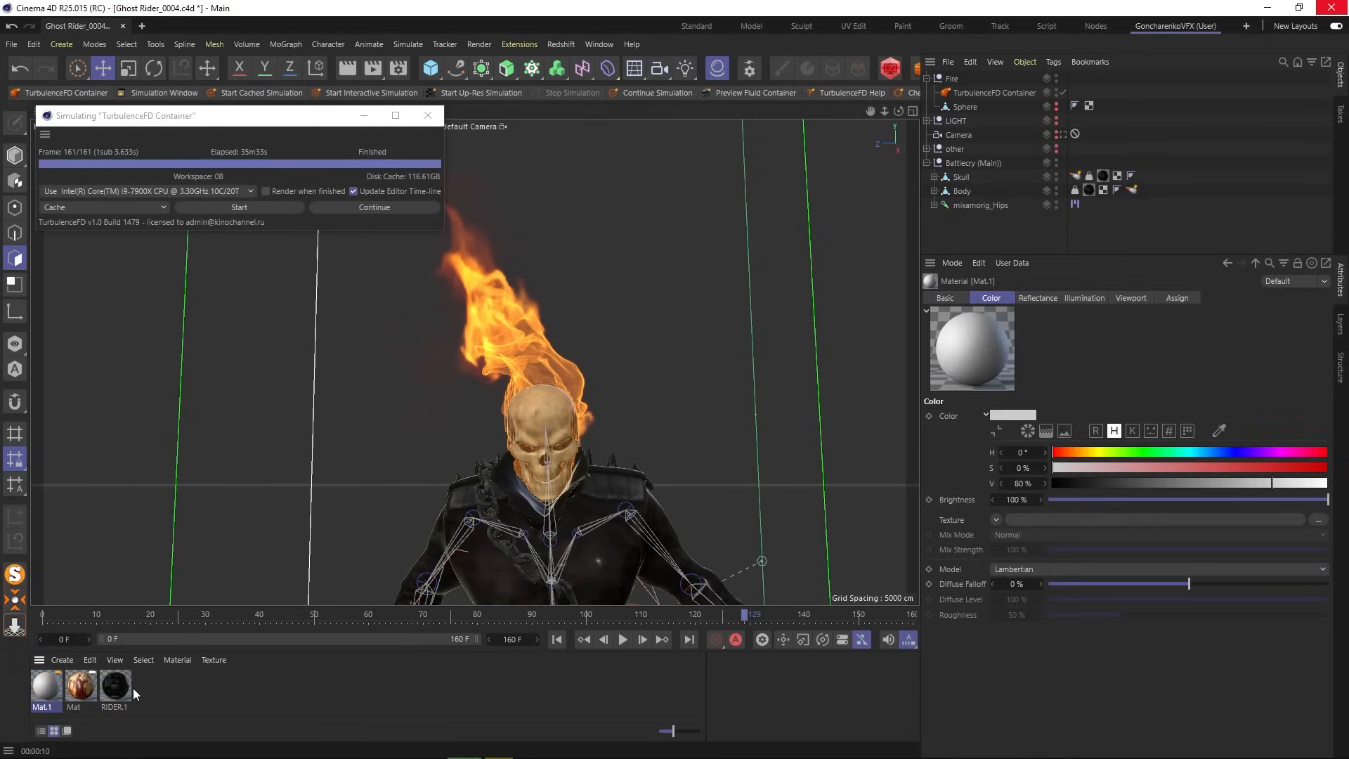
pyautogui.doubleClick(49, 687)
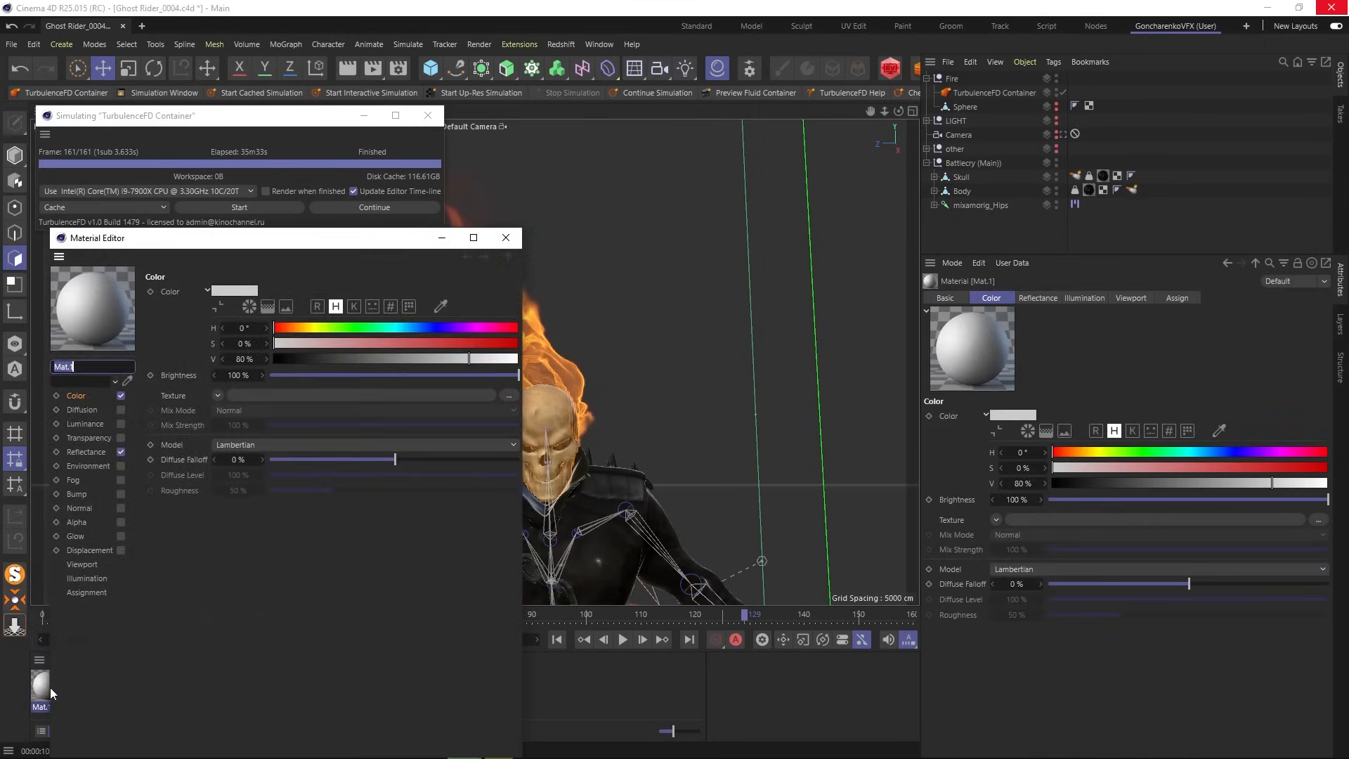
pyautogui.click(121, 395)
pyautogui.click(120, 451)
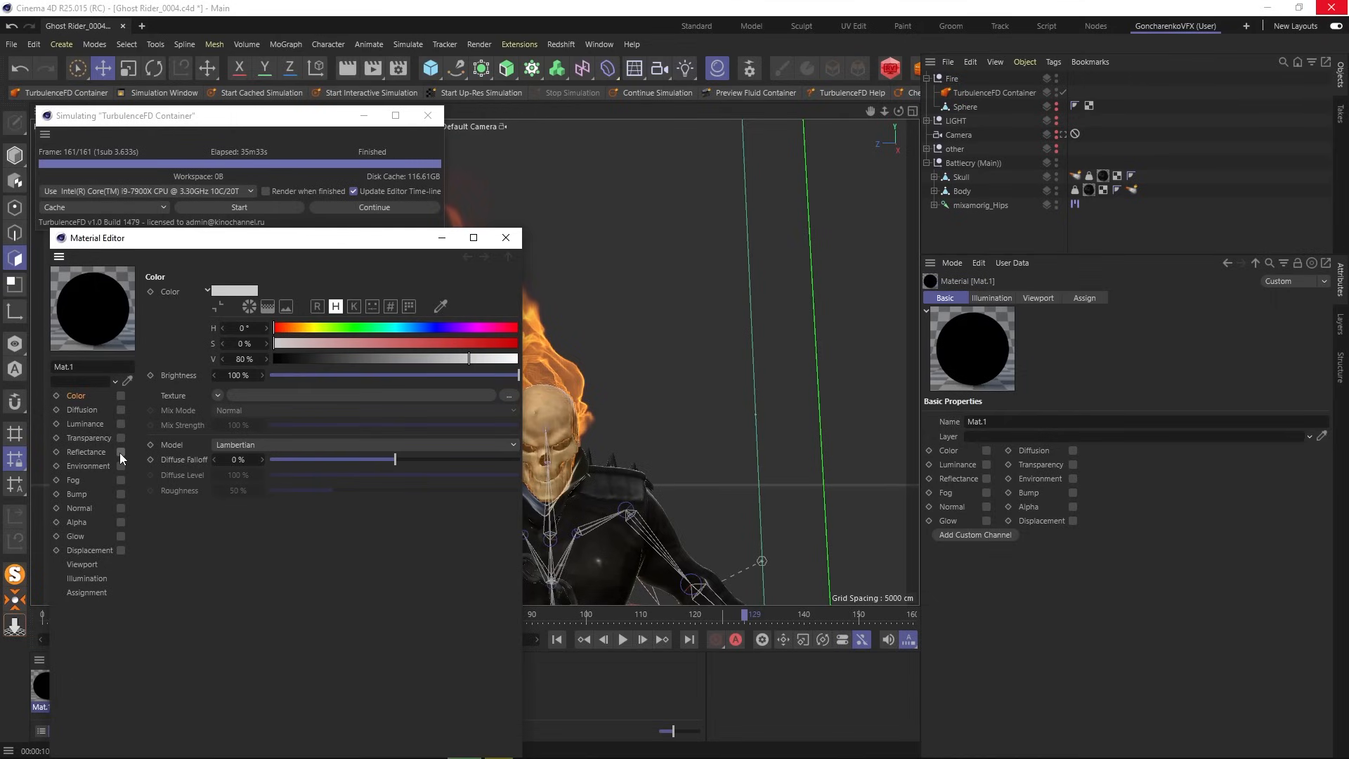
pyautogui.click(505, 238)
# - Apply Mat.1 to the rider and Body, then inspect the Skull emitter's general settings
pyautogui.moveTo(49, 689); pyautogui.dragTo(1105, 177)
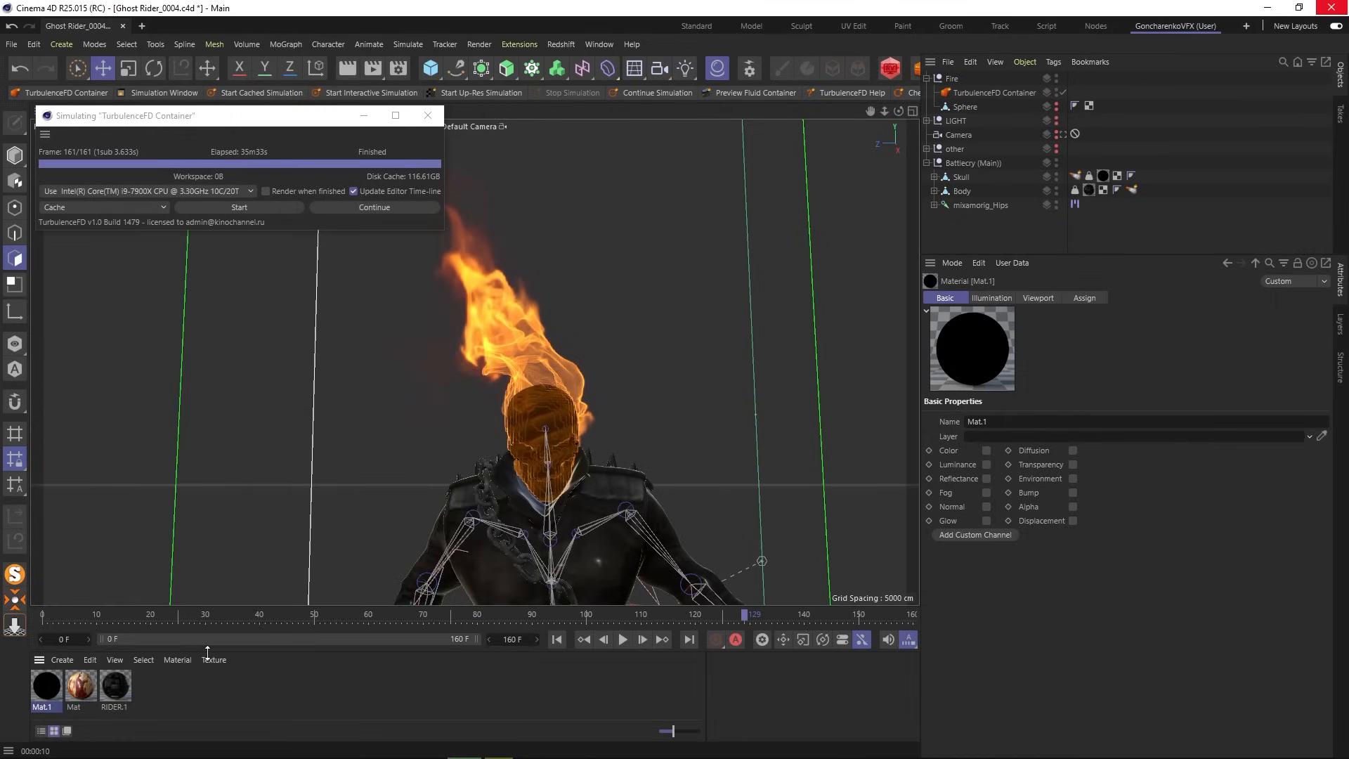
pyautogui.moveTo(57, 690); pyautogui.dragTo(1091, 191)
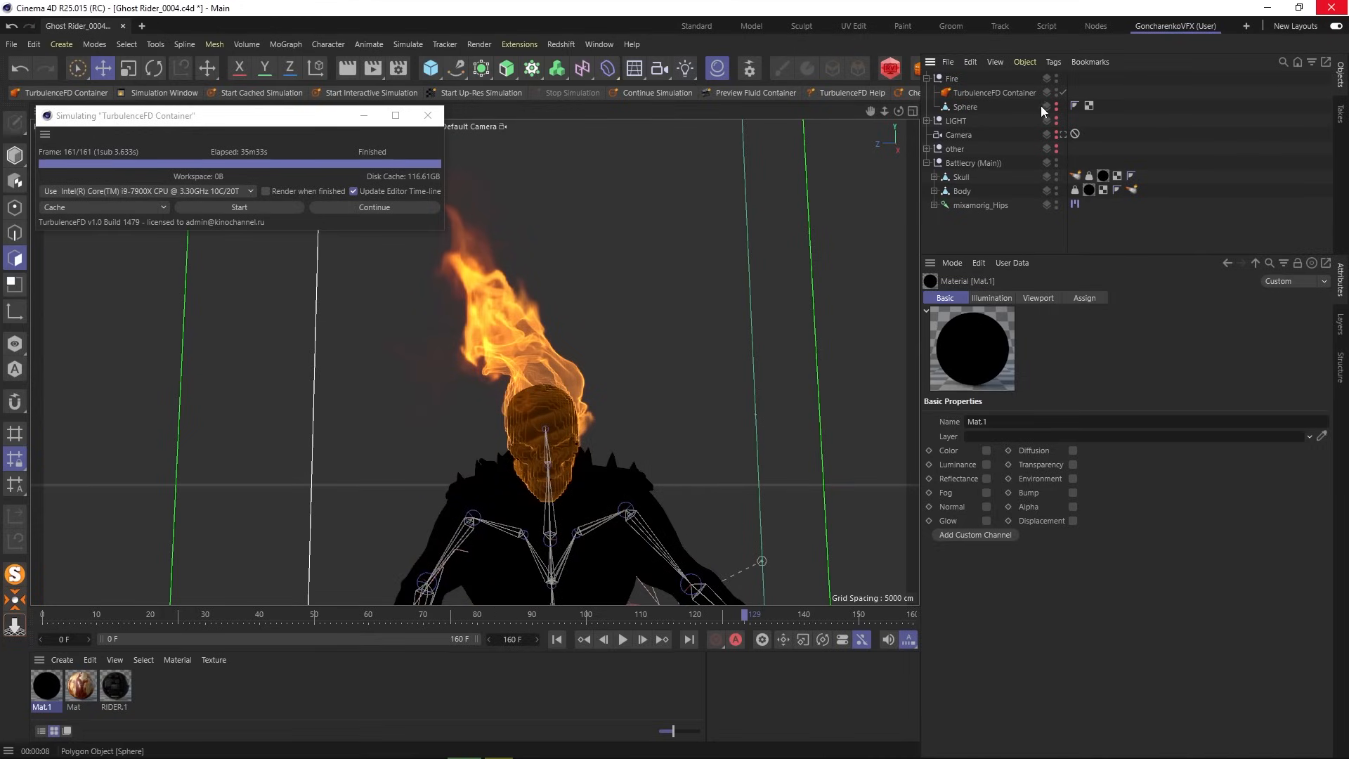
pyautogui.click(1076, 176)
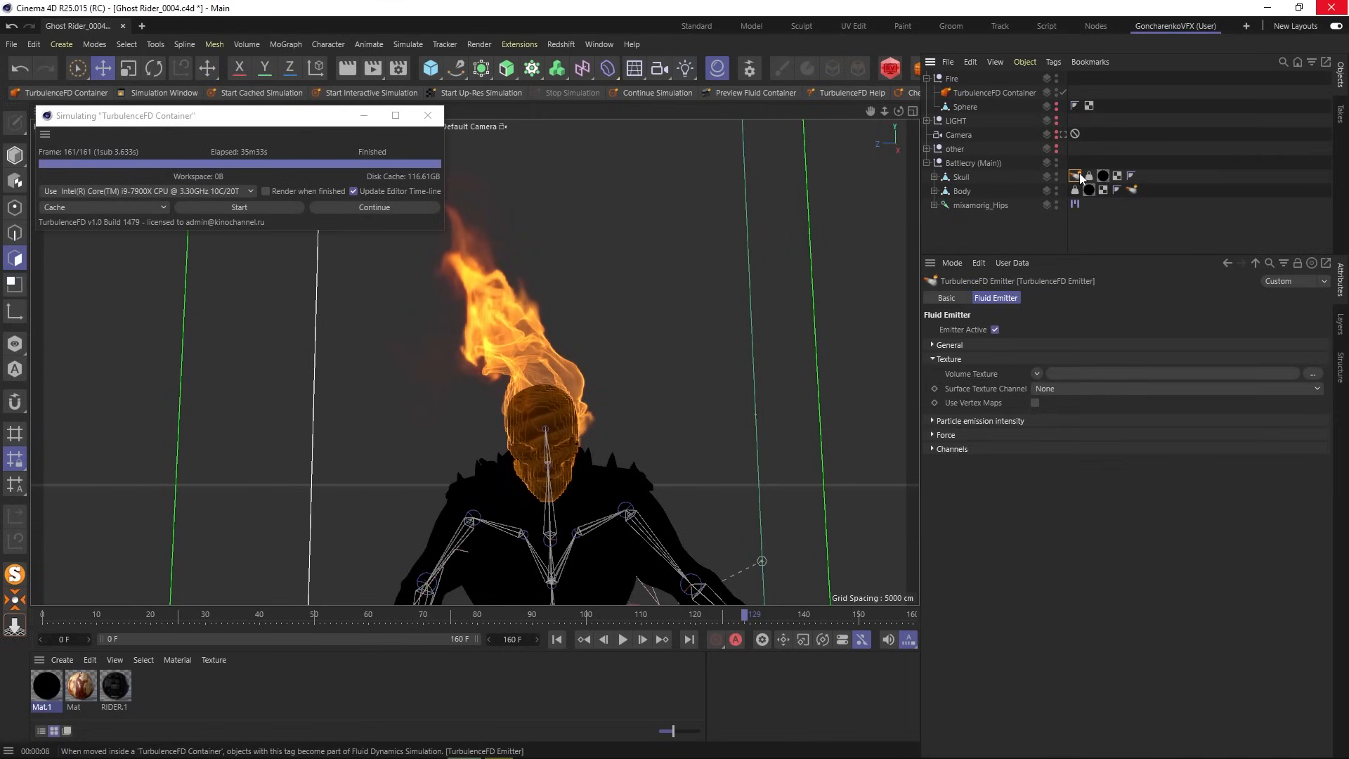
pyautogui.click(974, 345)
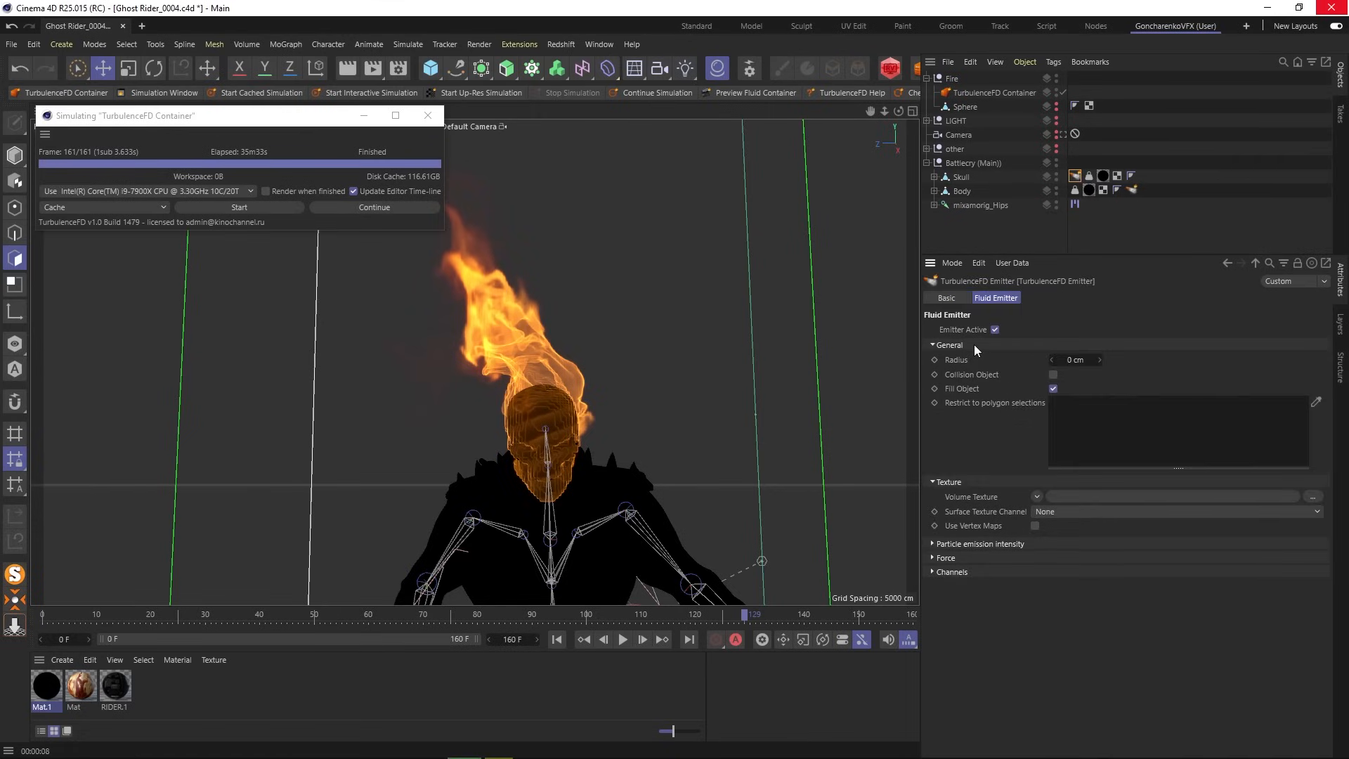
# - Collapse the Fire group and switch the viewport to look through the scene Camera
pyautogui.click(984, 223)
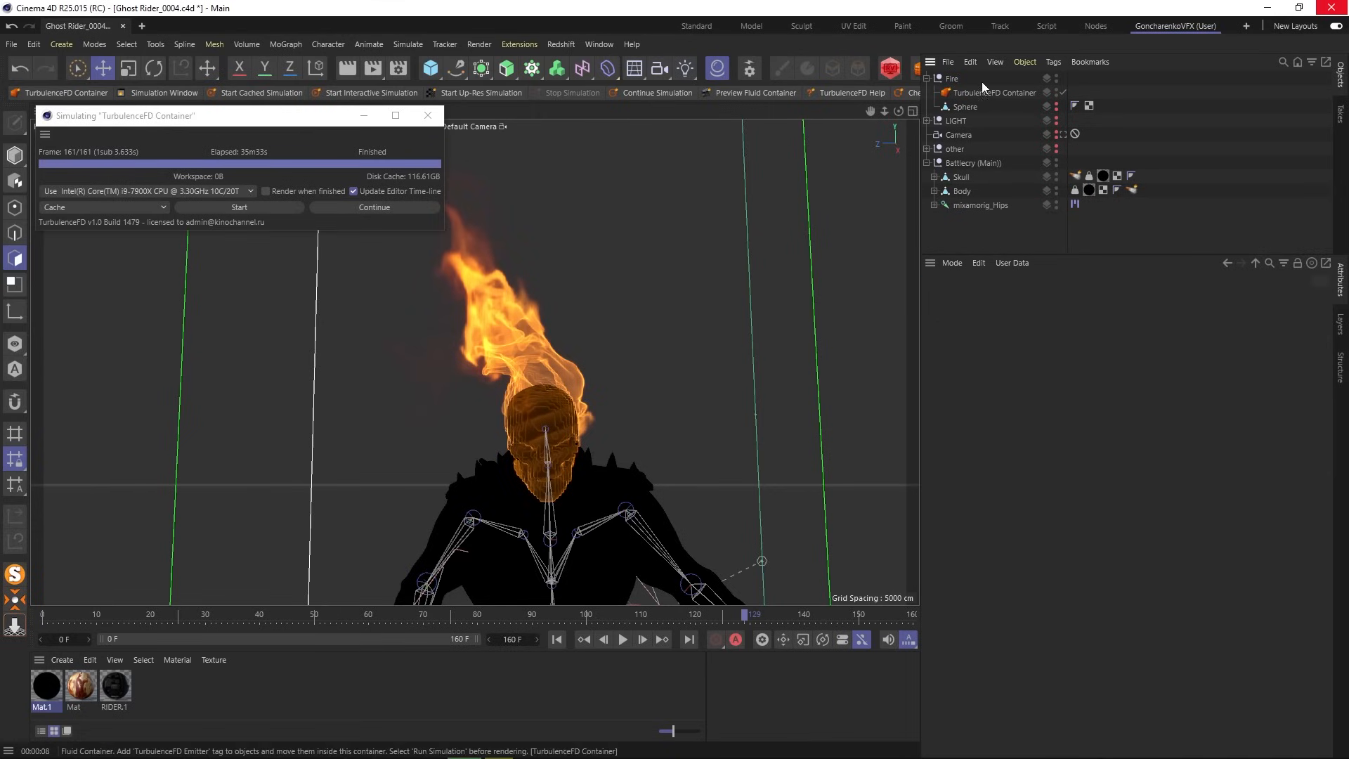
pyautogui.click(927, 77)
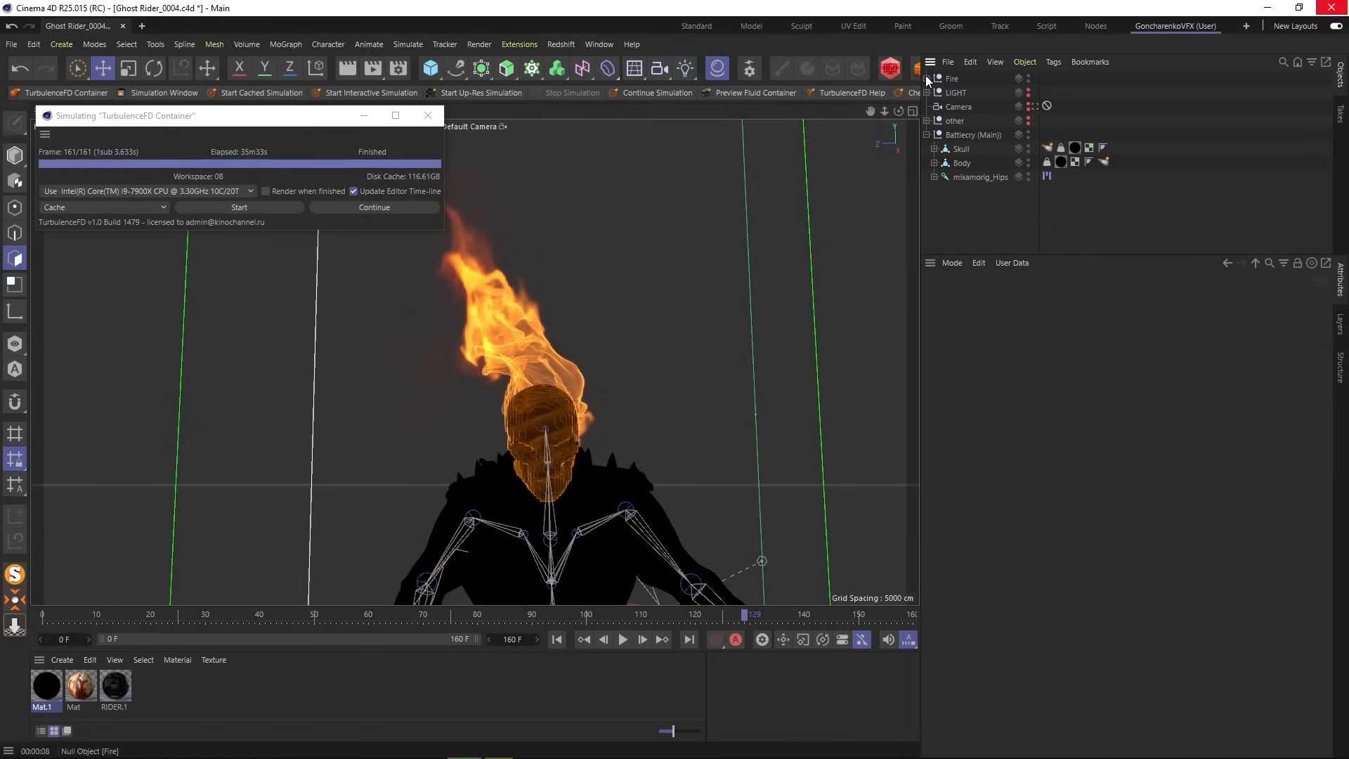
pyautogui.click(968, 107)
pyautogui.click(1035, 107)
pyautogui.click(988, 212)
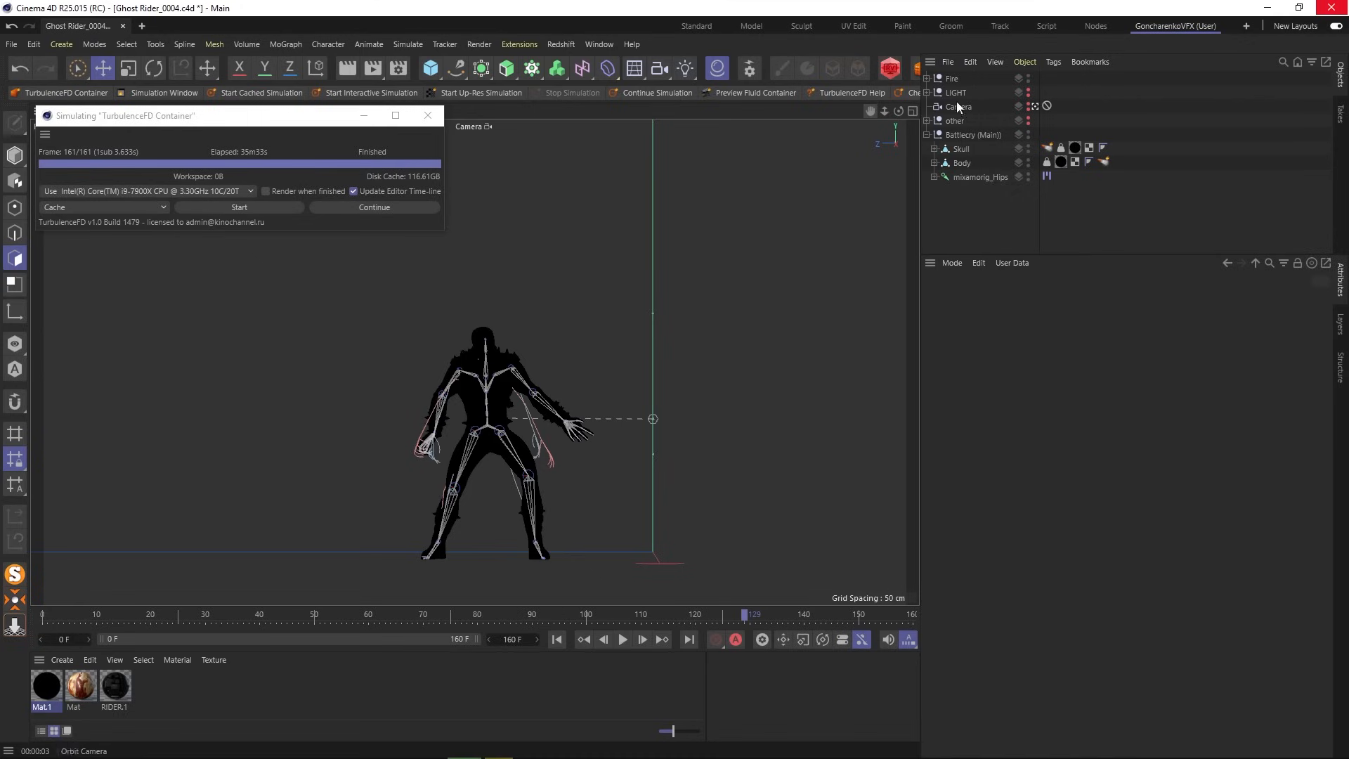
# - Unprotect the camera, pan and dolly it to frame the whole figure, re-protect it and render
pyautogui.moveTo(1045, 94); pyautogui.dragTo(1045, 93)
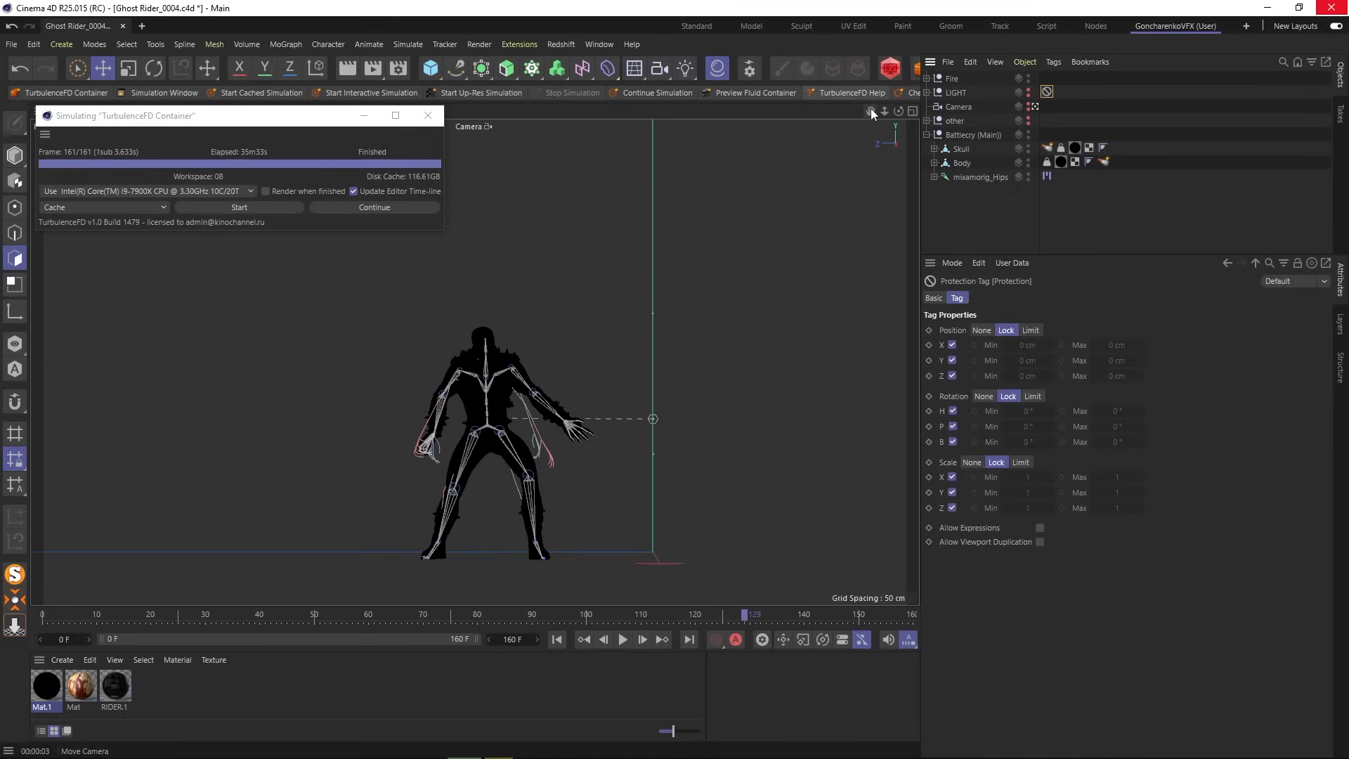
pyautogui.moveTo(871, 110); pyautogui.dragTo(876, 140)
pyautogui.moveTo(884, 111)
pyautogui.mouseDown()
pyautogui.moveTo(871, 111)
pyautogui.moveTo(871, 131)
pyautogui.moveTo(889, 112)
pyautogui.moveTo(871, 103)
pyautogui.mouseUp()
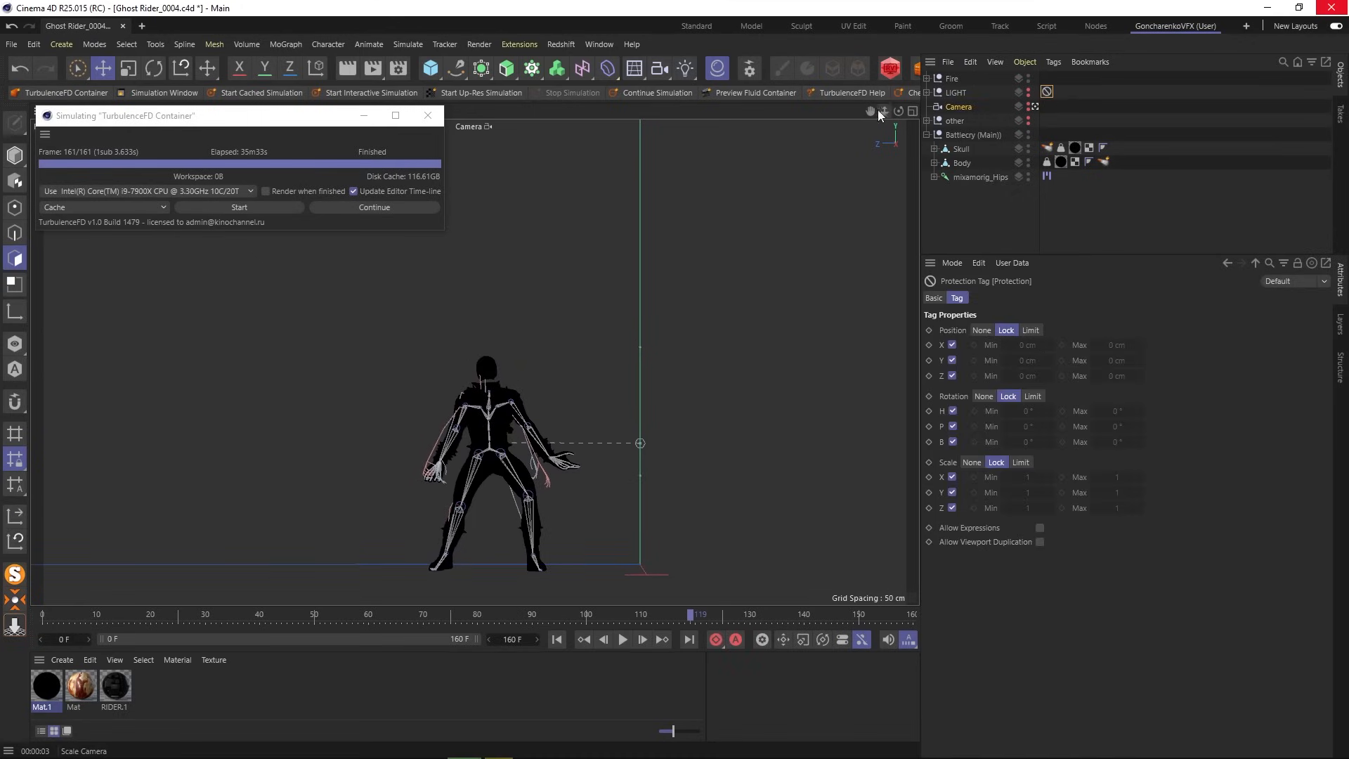
pyautogui.moveTo(1047, 93); pyautogui.dragTo(1046, 106)
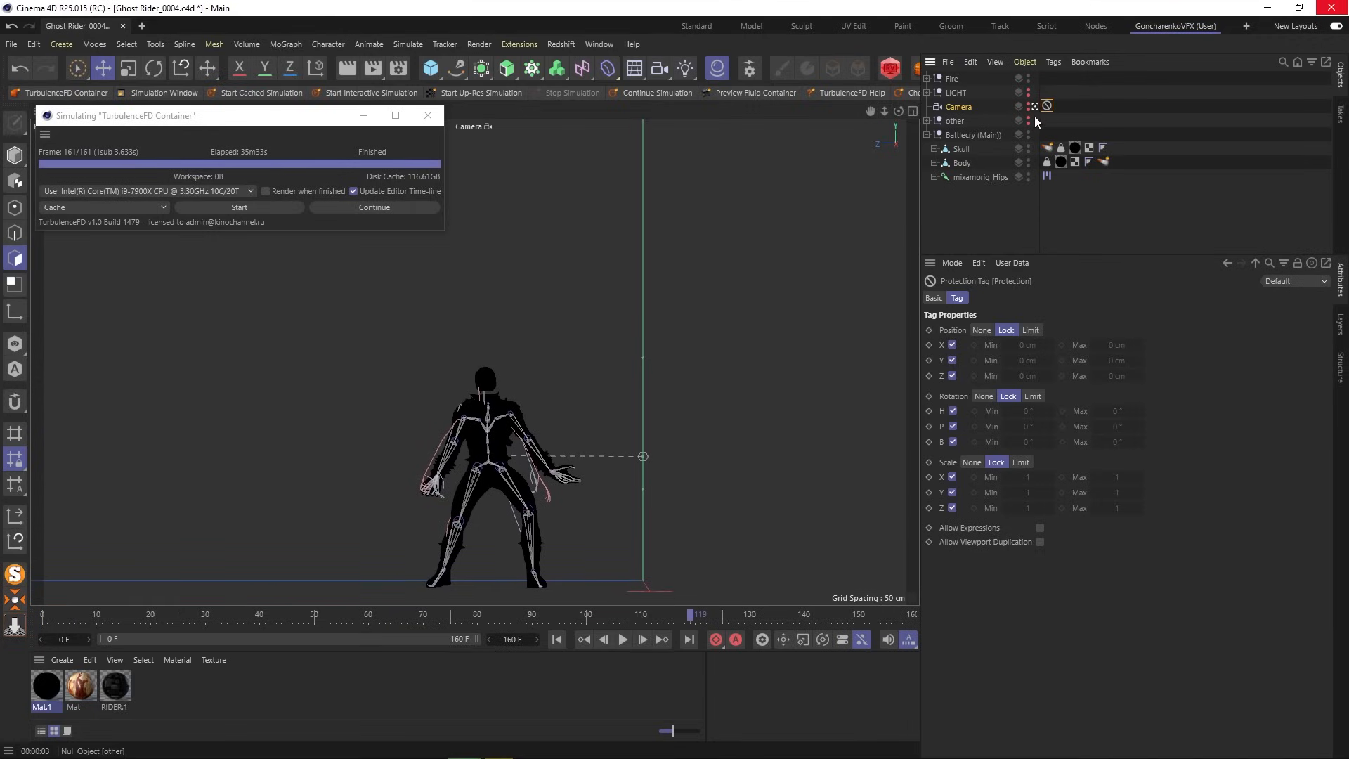
pyautogui.click(372, 68)
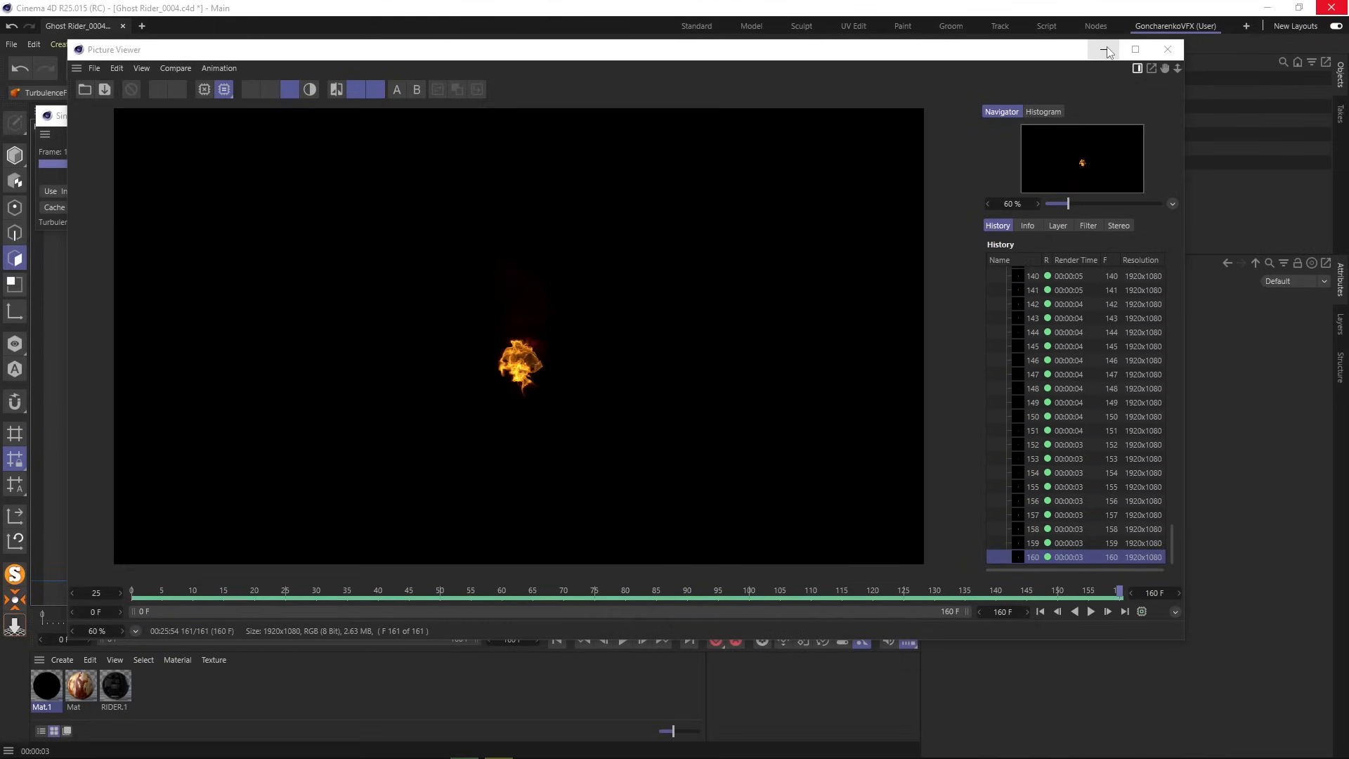
# - Play back the 161 rendered fire frames, stop, and minimize the Picture Viewer
pyautogui.click(1090, 613)
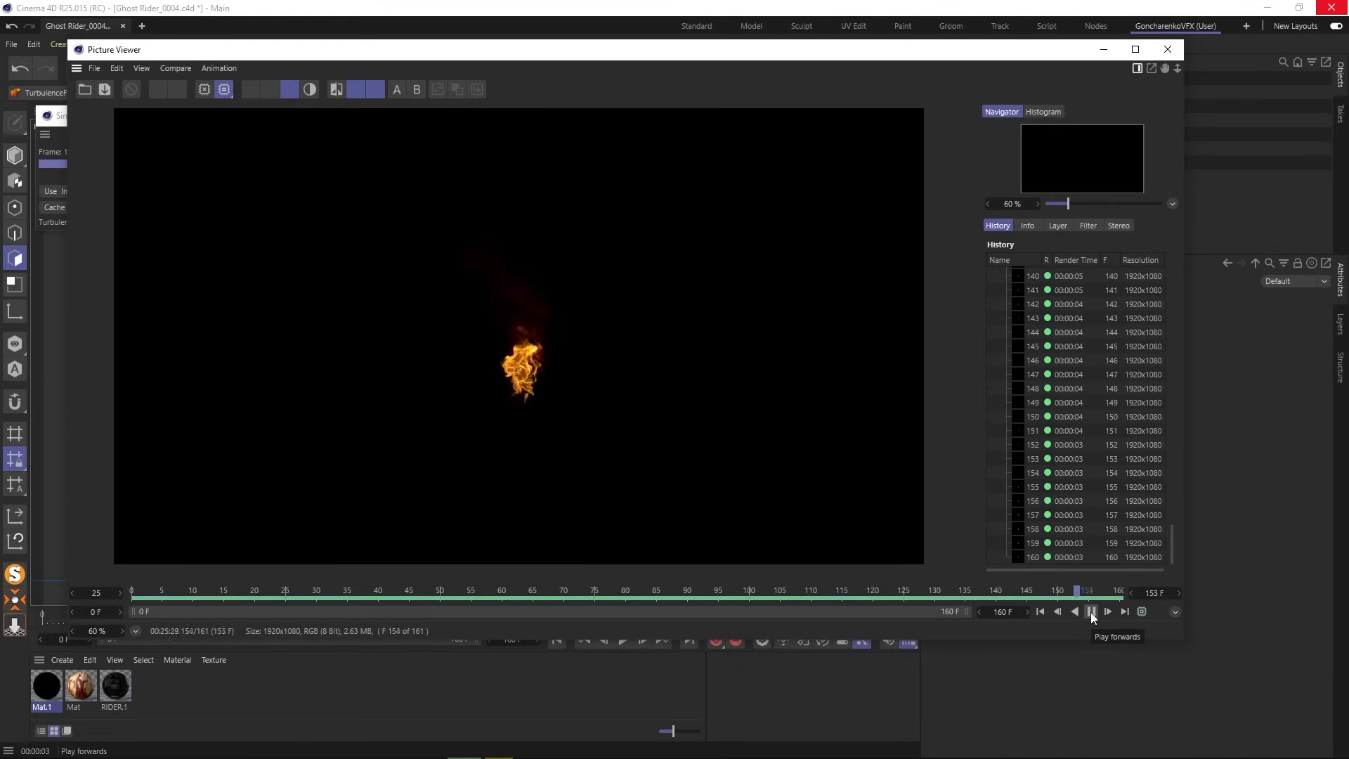
pyautogui.click(1090, 613)
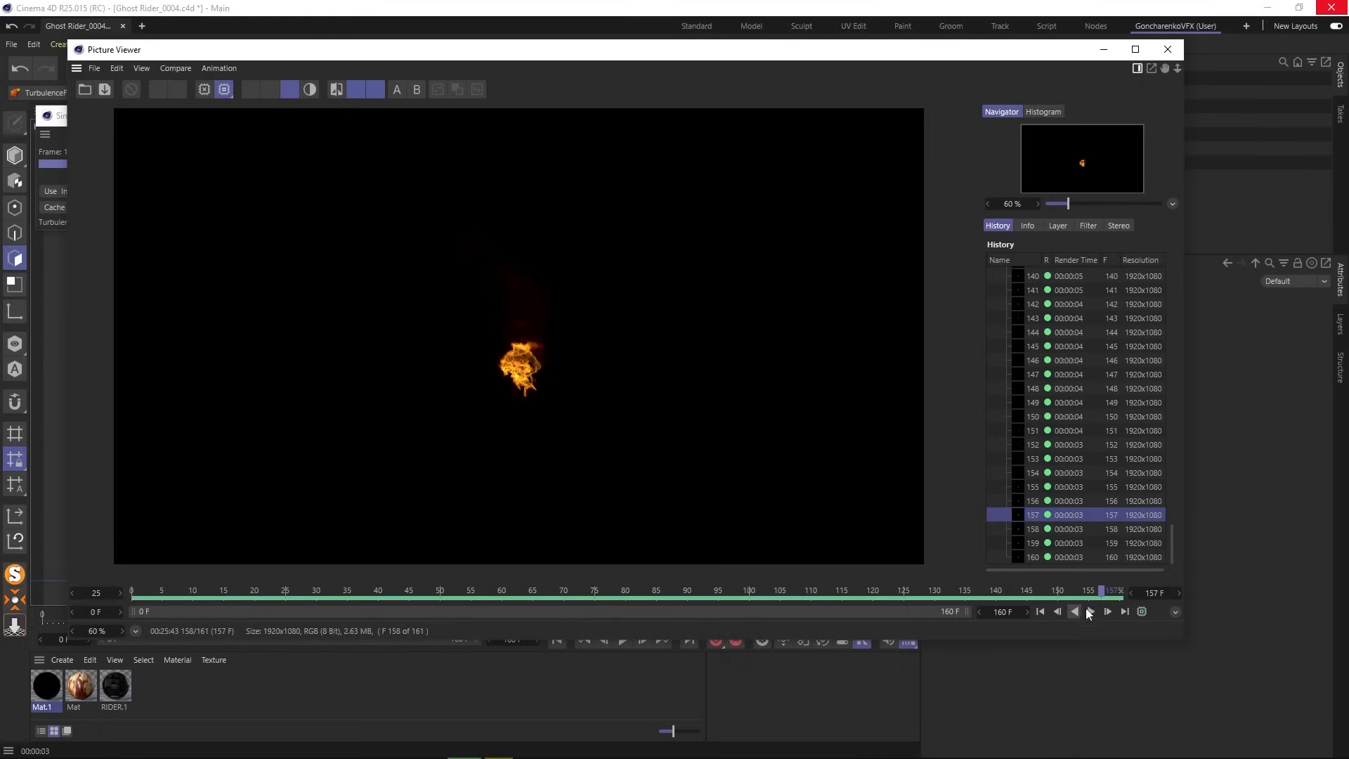
pyautogui.click(1103, 50)
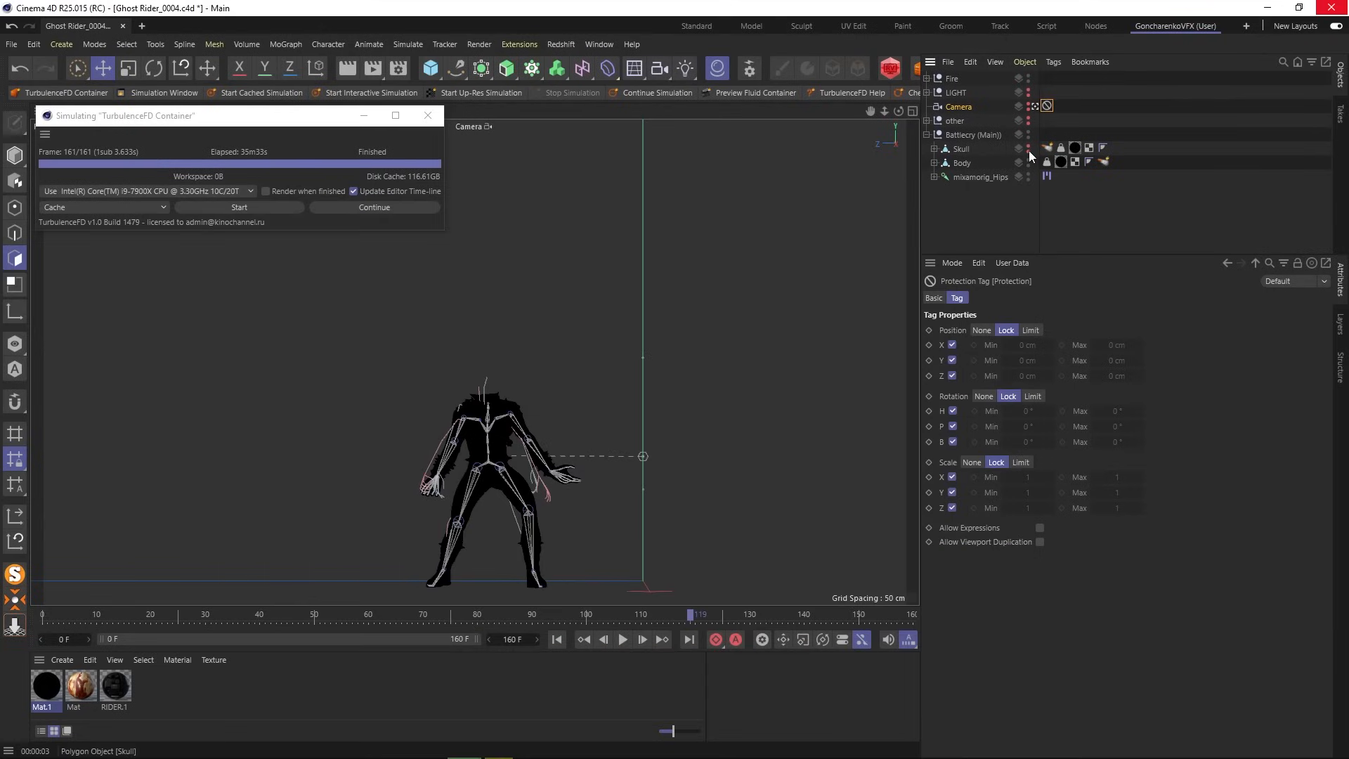
# - Put the RIDER.1 material back on the Skull and Body and deactivate the Skull's fire emitter
pyautogui.click(115, 687)
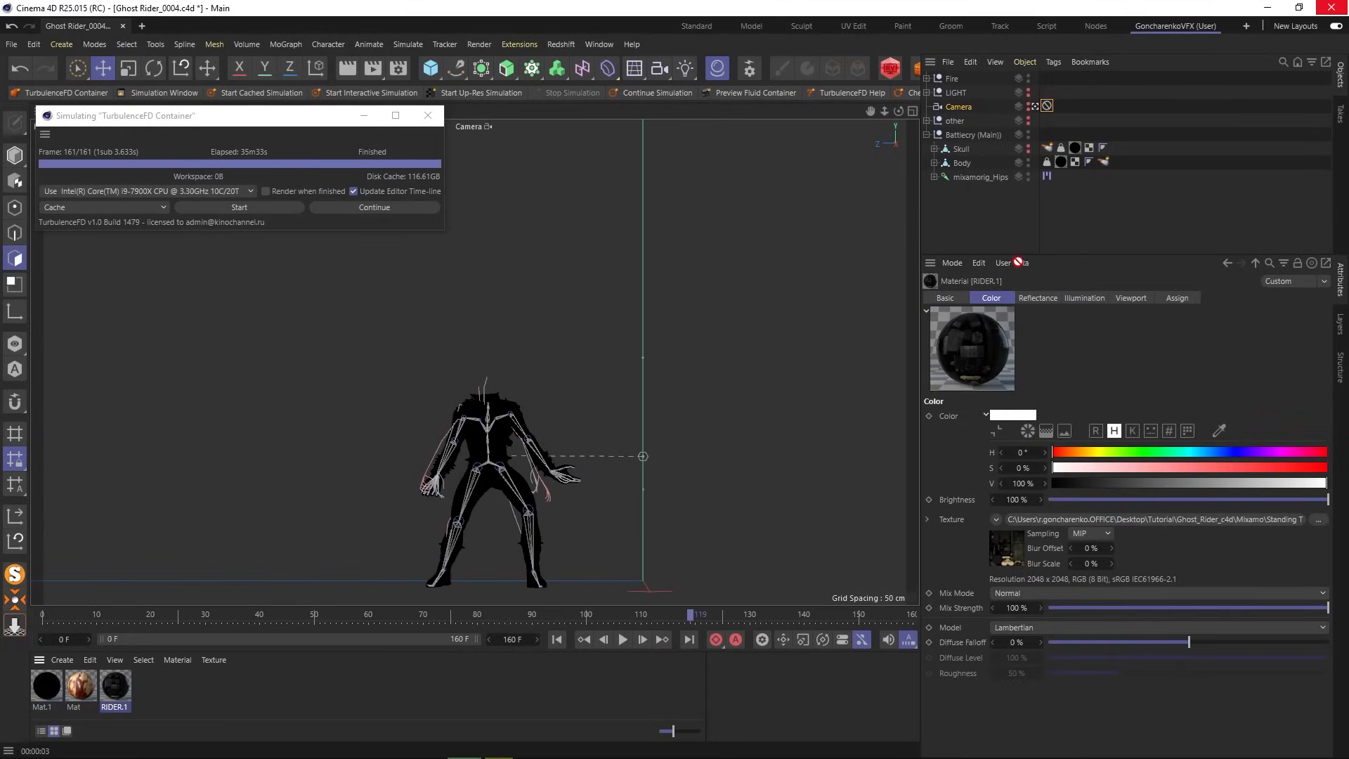
pyautogui.moveTo(1017, 262); pyautogui.dragTo(1071, 154)
pyautogui.click(1061, 161)
pyautogui.moveTo(112, 689); pyautogui.dragTo(1060, 160)
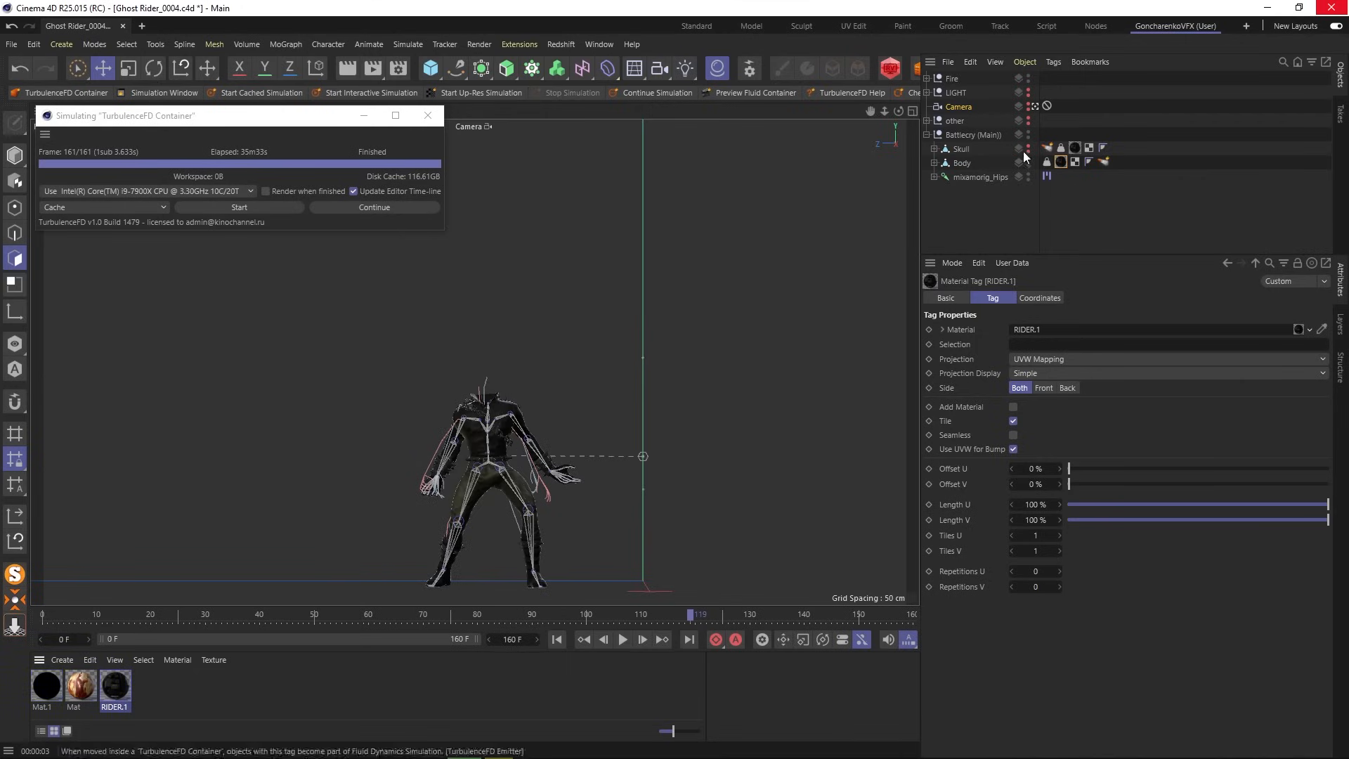
pyautogui.click(1046, 148)
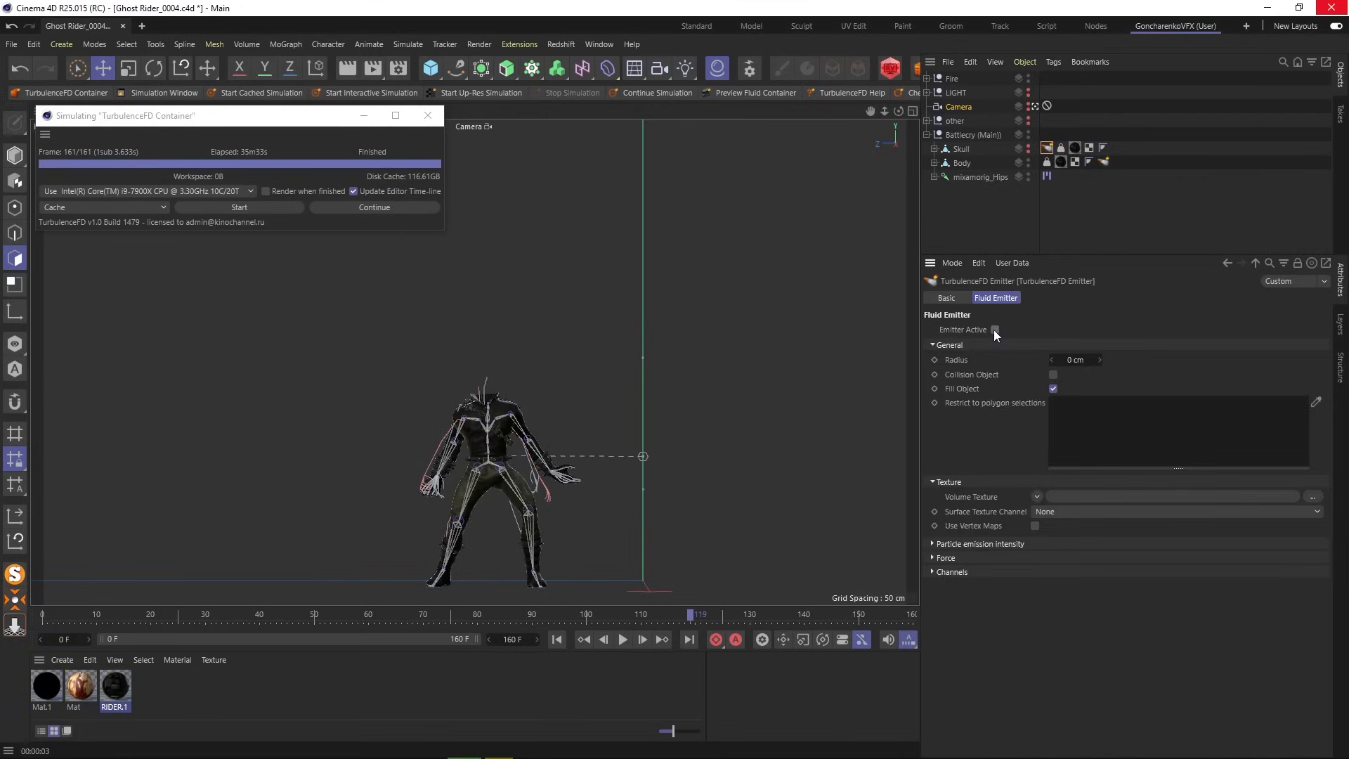
pyautogui.click(994, 329)
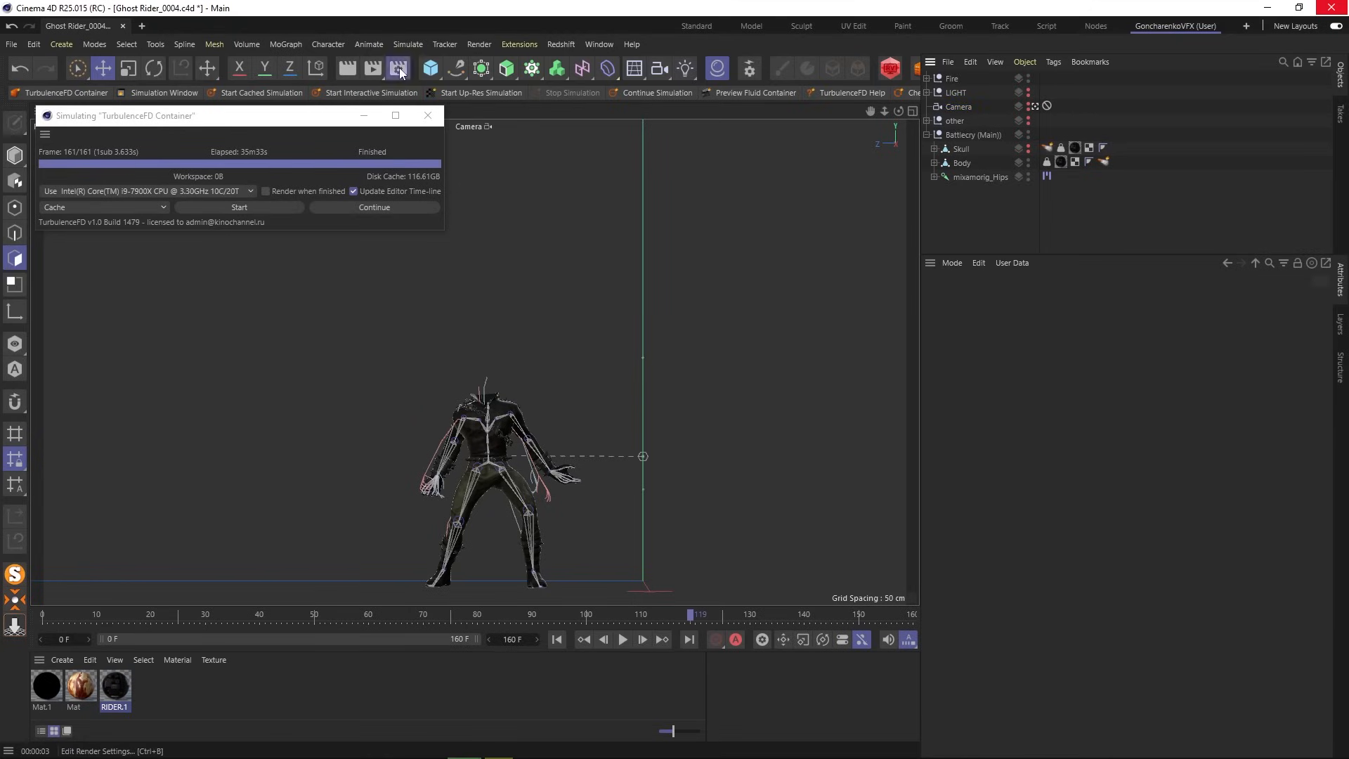
# - Check Render Settings, collapse Battlecry (Main), turn the LIGHT group on and render a viewport preview
pyautogui.click(398, 69)
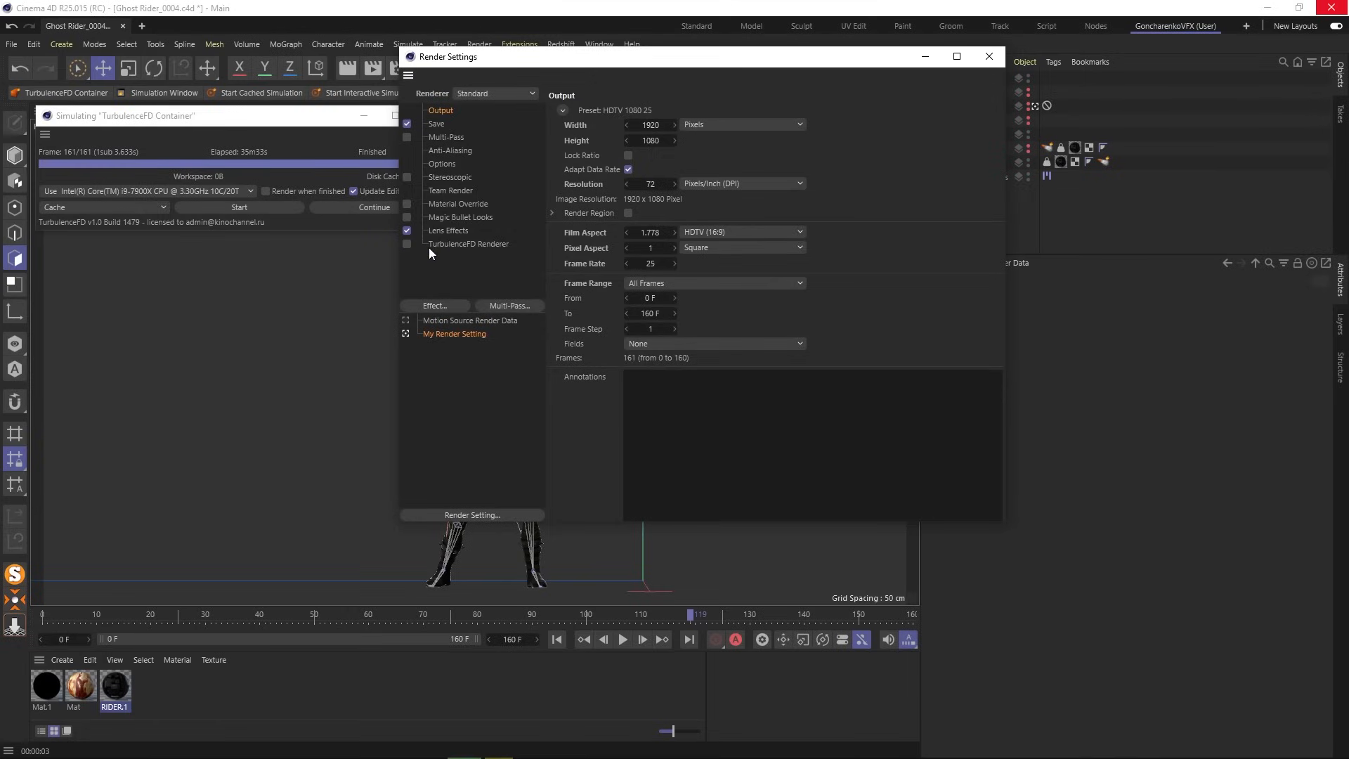
pyautogui.click(989, 56)
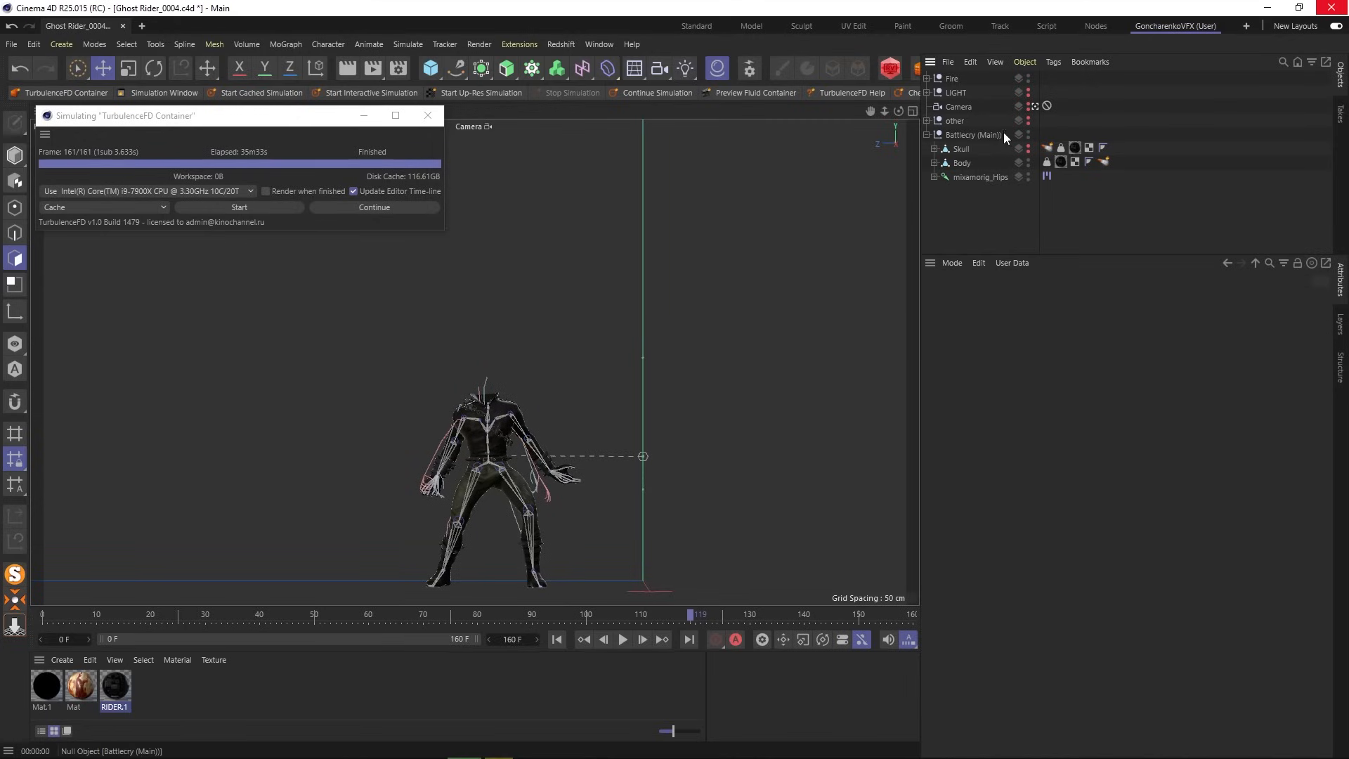
pyautogui.click(927, 133)
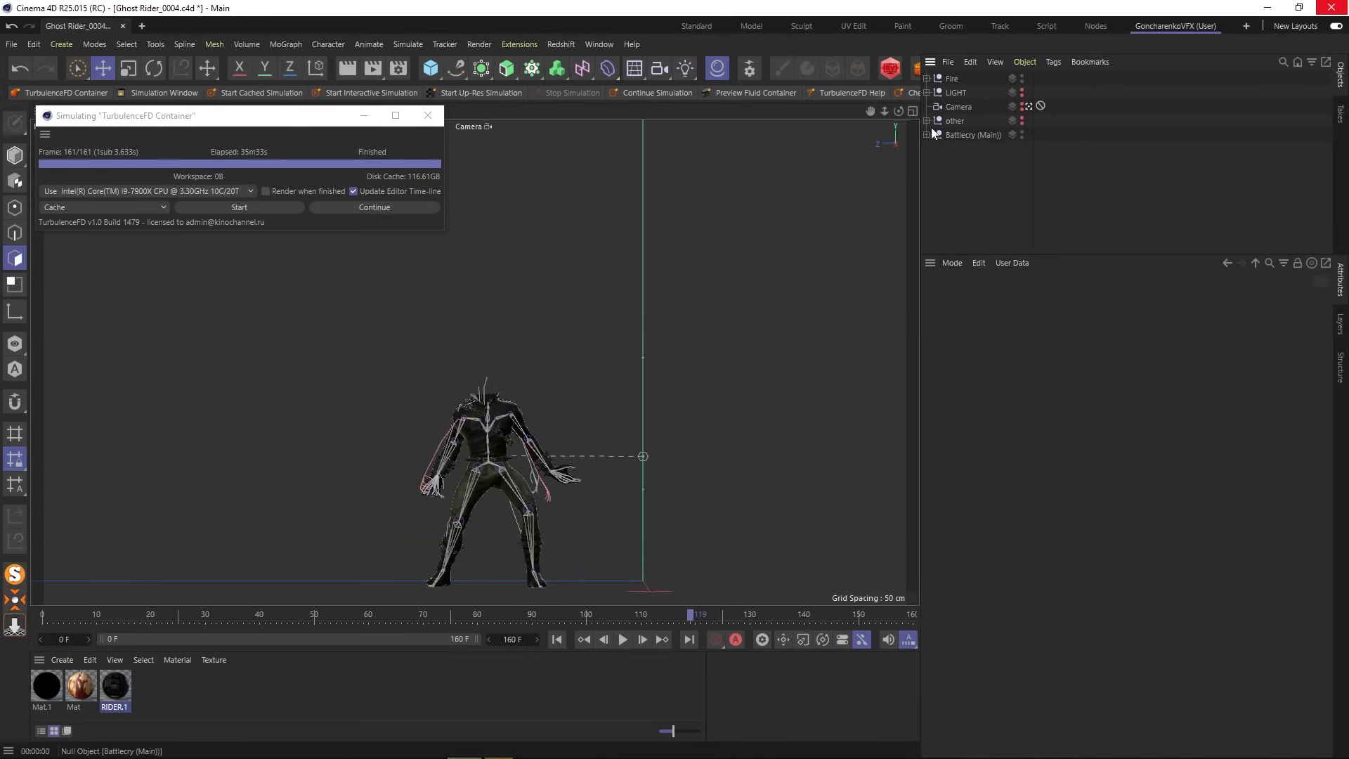
pyautogui.click(1023, 95)
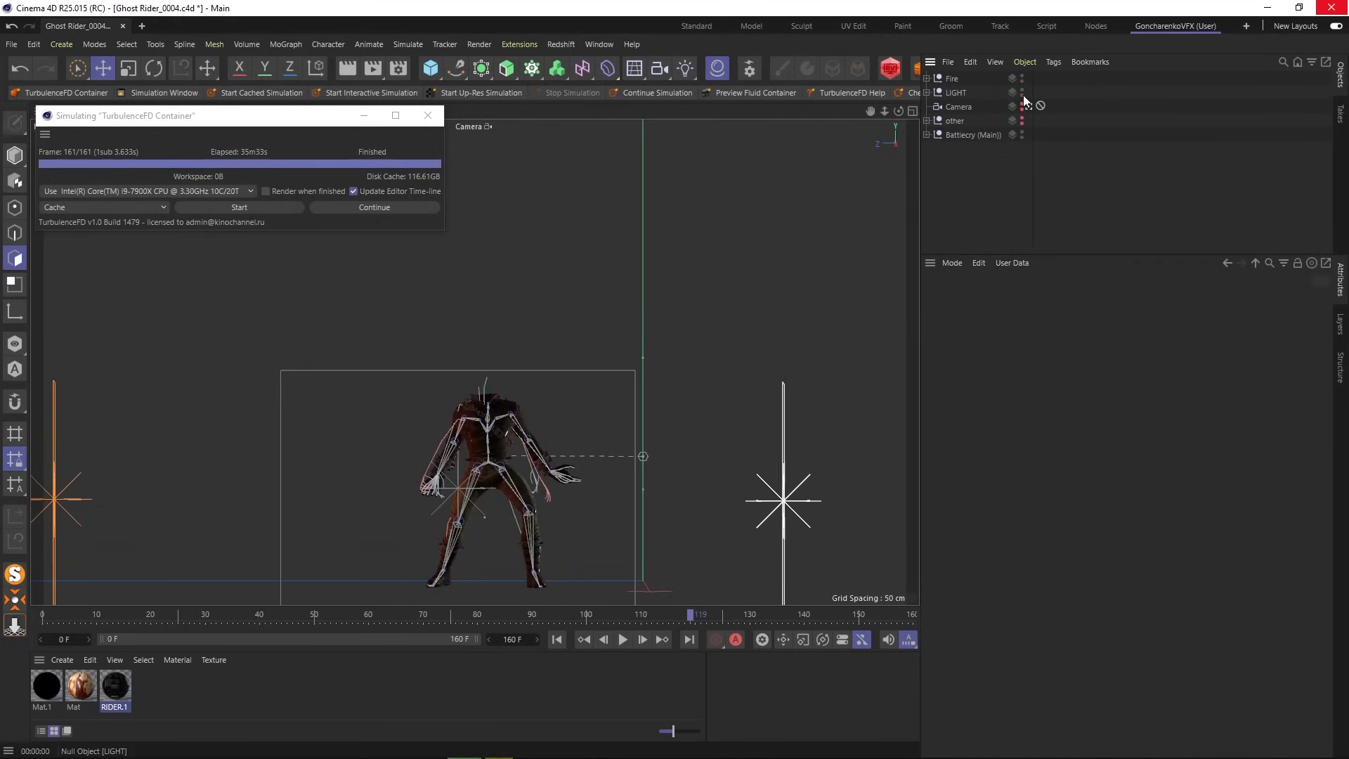
pyautogui.click(346, 71)
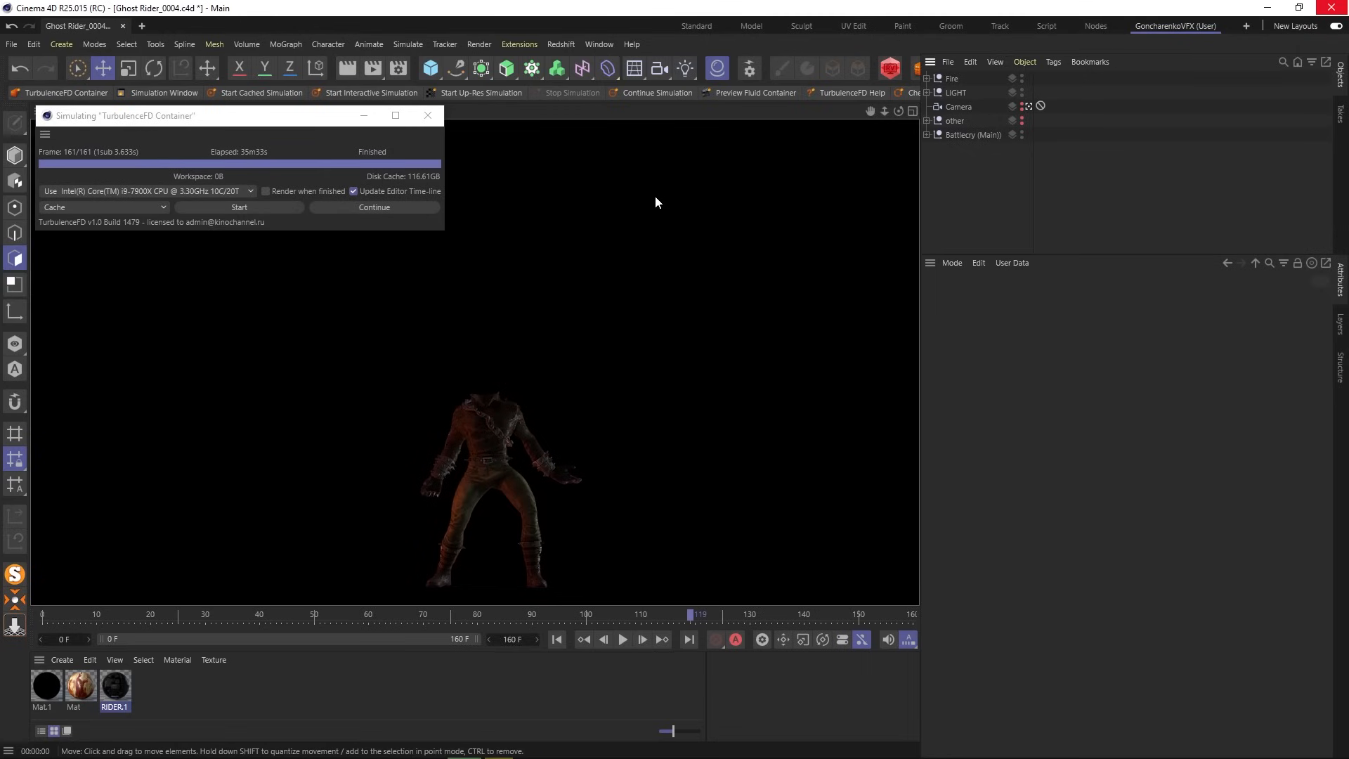
# - Enable Alpha Channel in Render Settings' Save options and render the animation with Shift+R
pyautogui.click(398, 68)
pyautogui.click(437, 127)
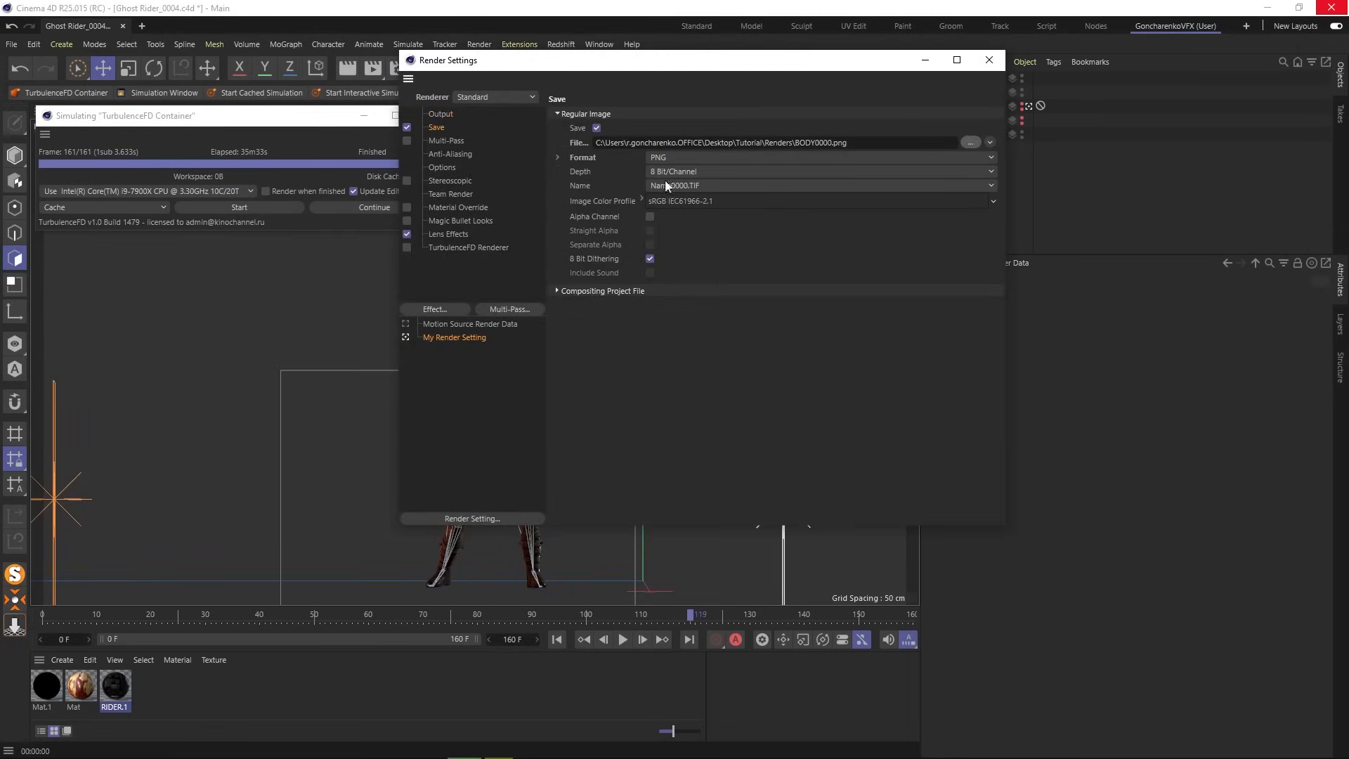
pyautogui.click(649, 219)
pyautogui.hotkey('shift', 'r')
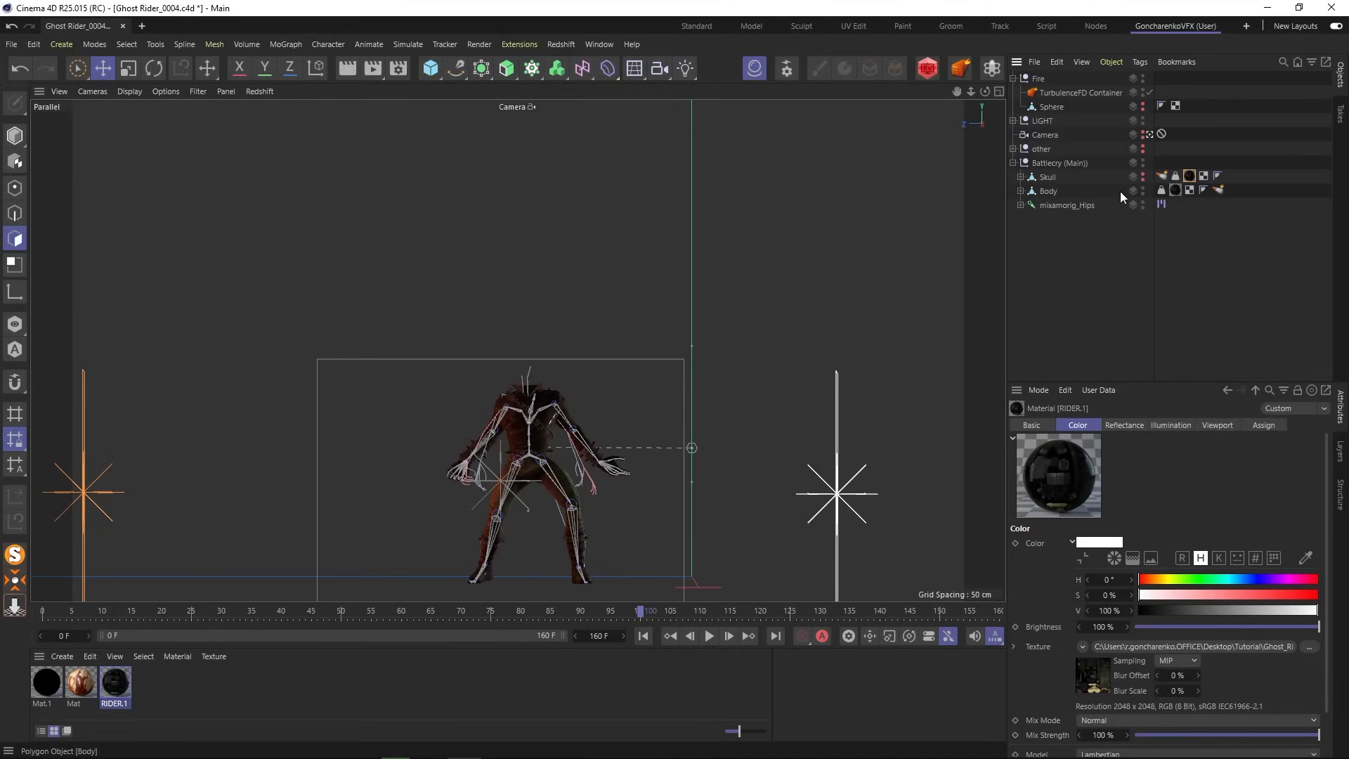
# - Hide the Body in the viewport, keep the Skull visible, and reopen Render Settings
pyautogui.click(1143, 188)
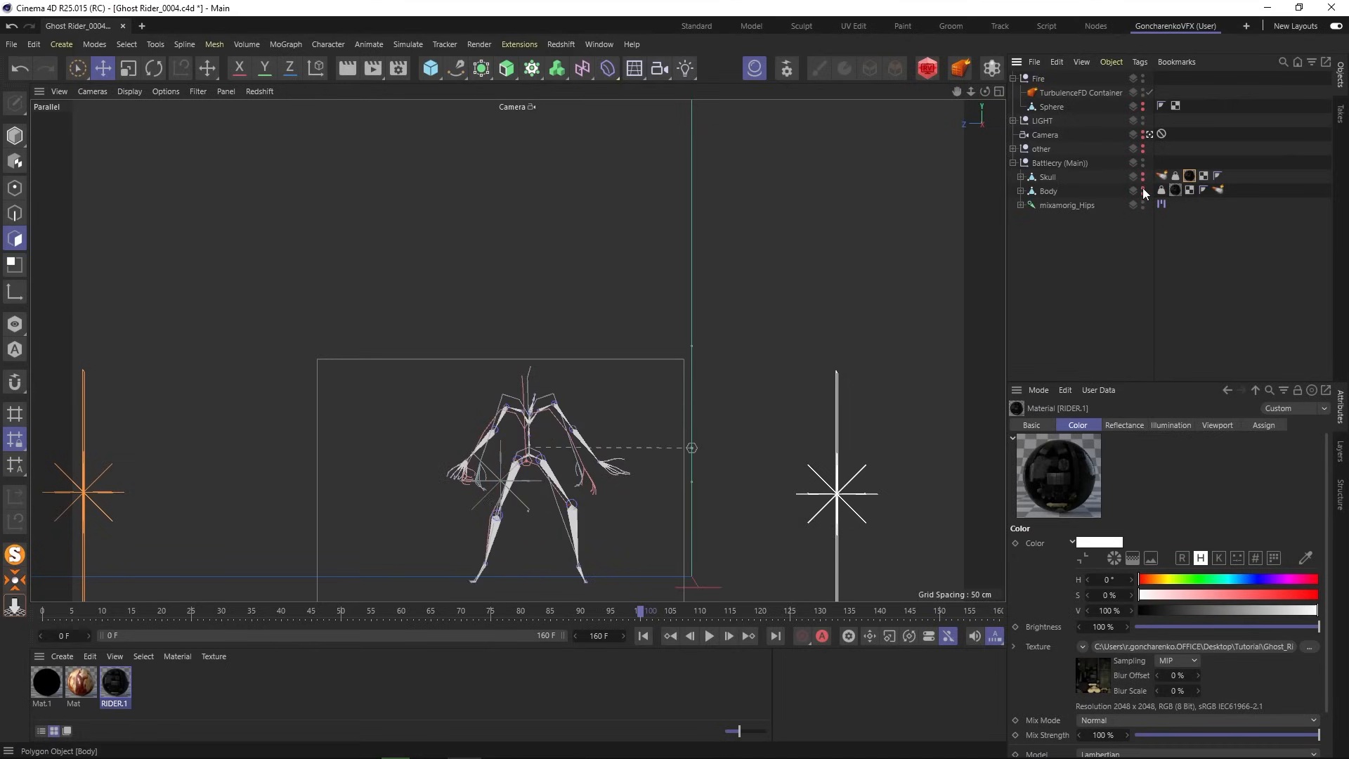
pyautogui.click(1142, 181)
pyautogui.click(398, 68)
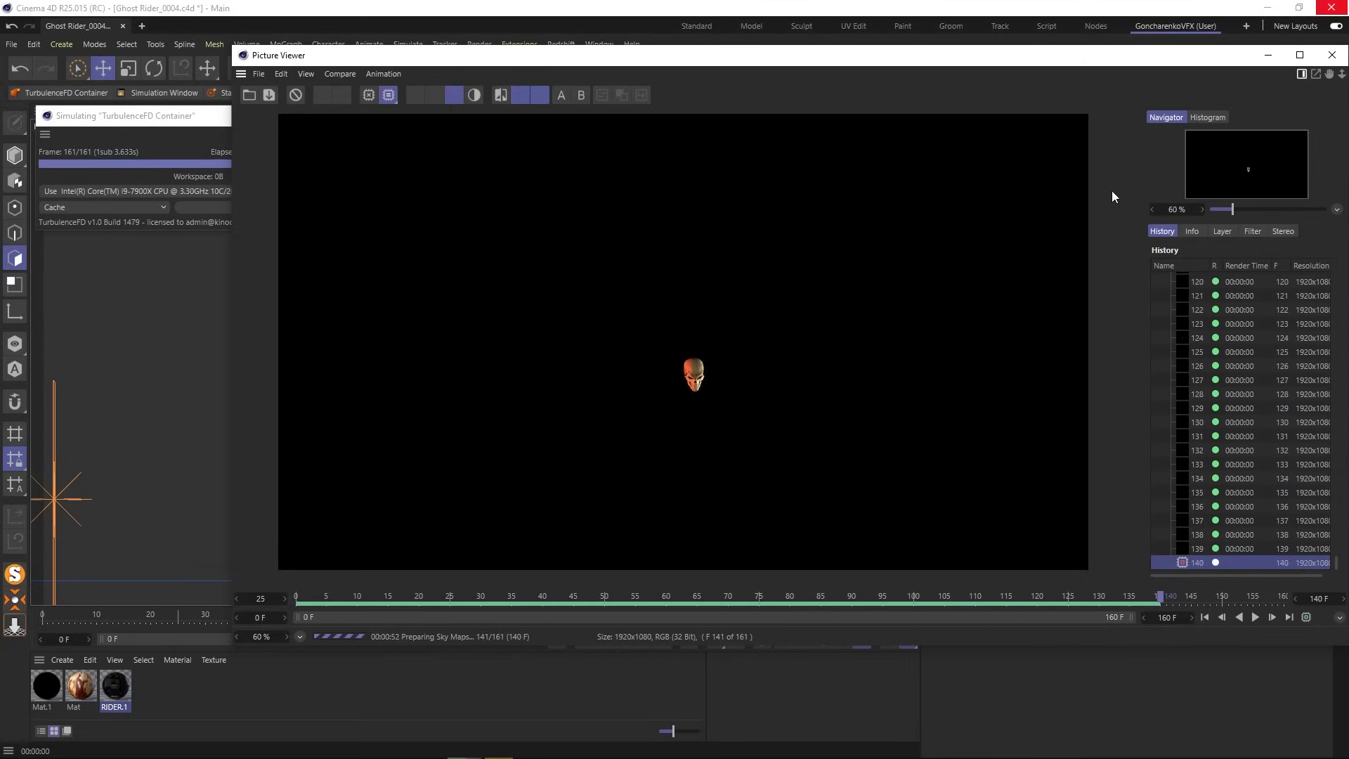
# - Close the Picture Viewer once the 160-frame skull render finishes
pyautogui.click(1332, 55)
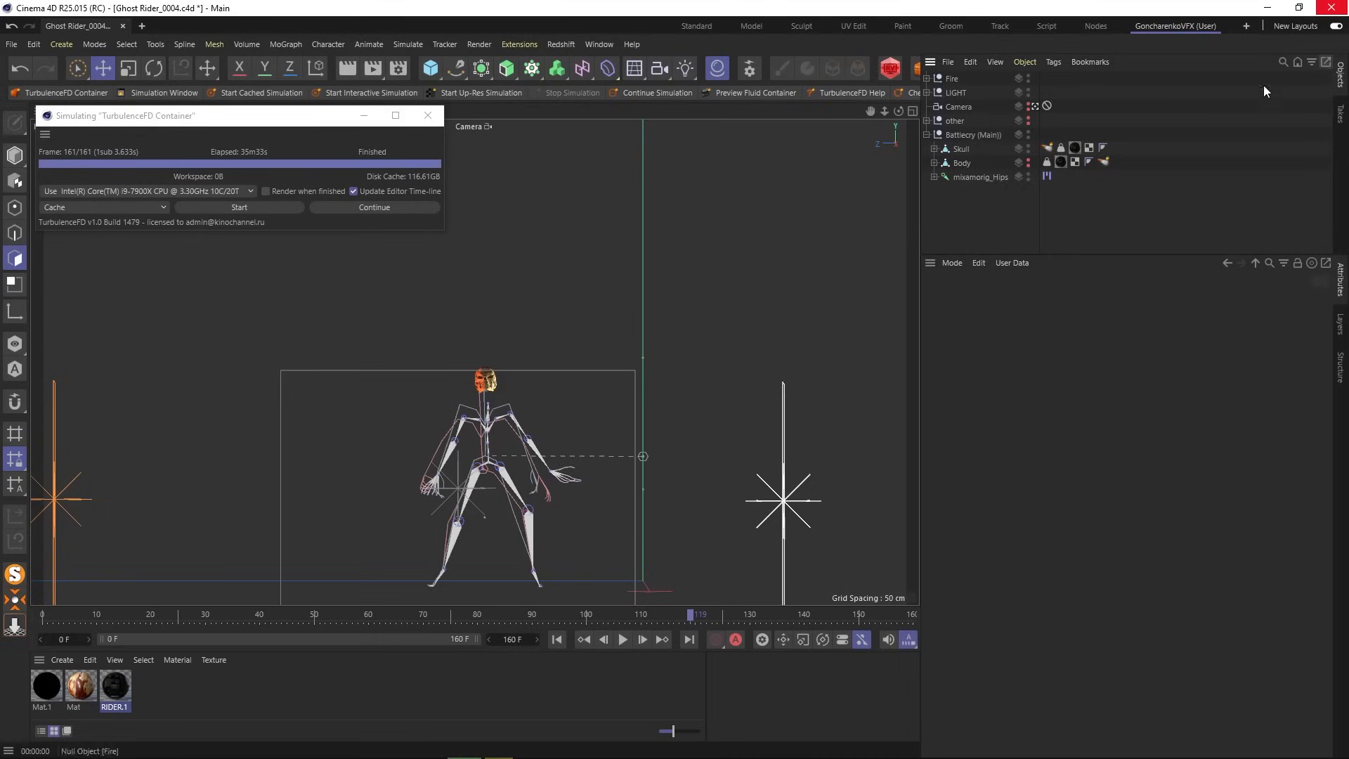
# - Show the Body again and apply the black Mat.1 material to the Skull, checking Render Settings
pyautogui.click(1027, 161)
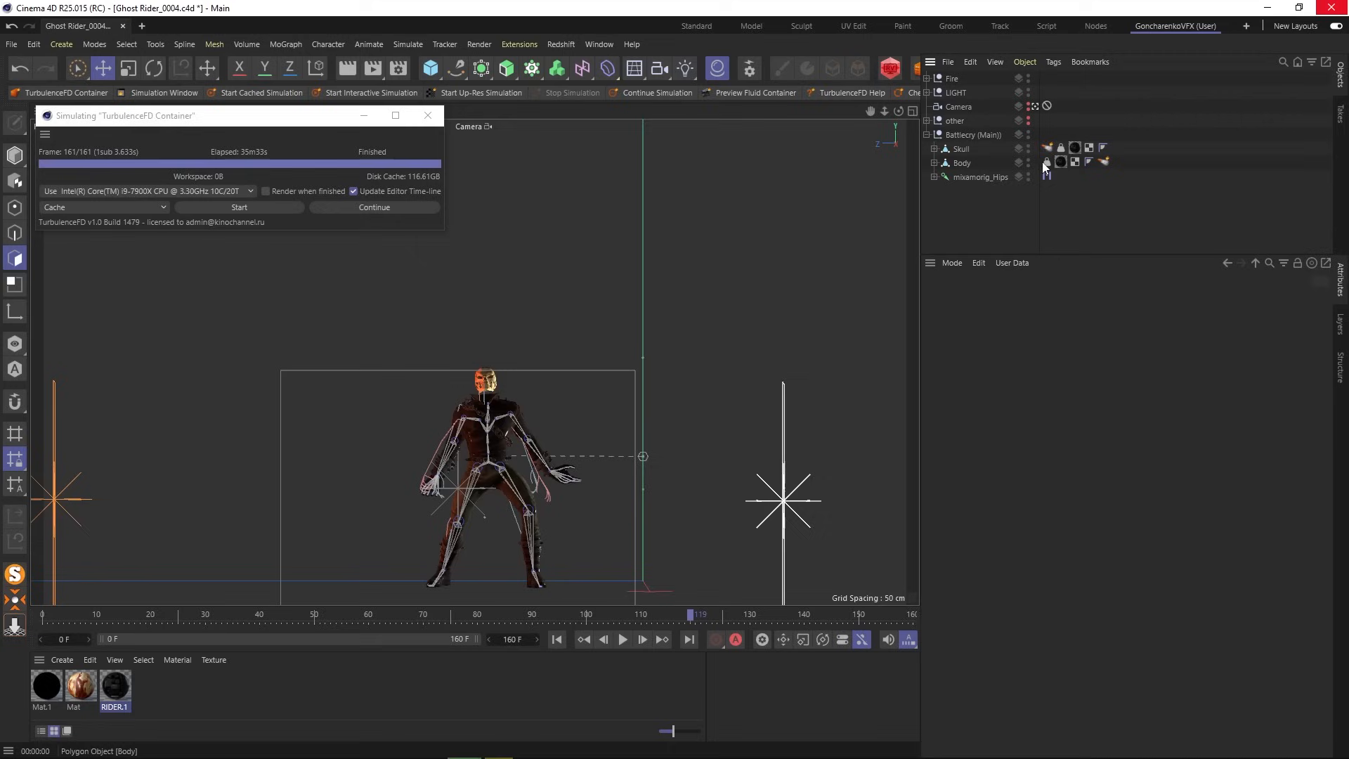
pyautogui.moveTo(48, 683); pyautogui.dragTo(1059, 163)
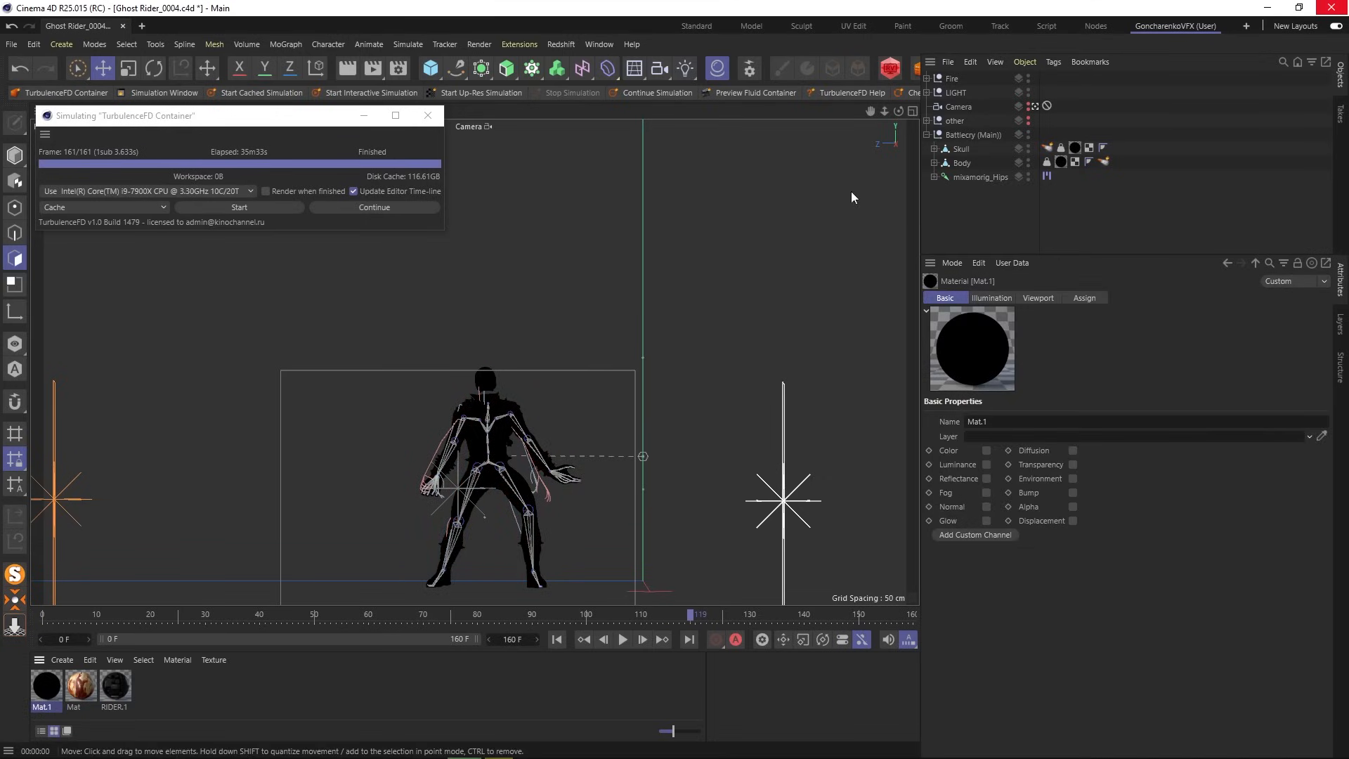
pyautogui.click(399, 69)
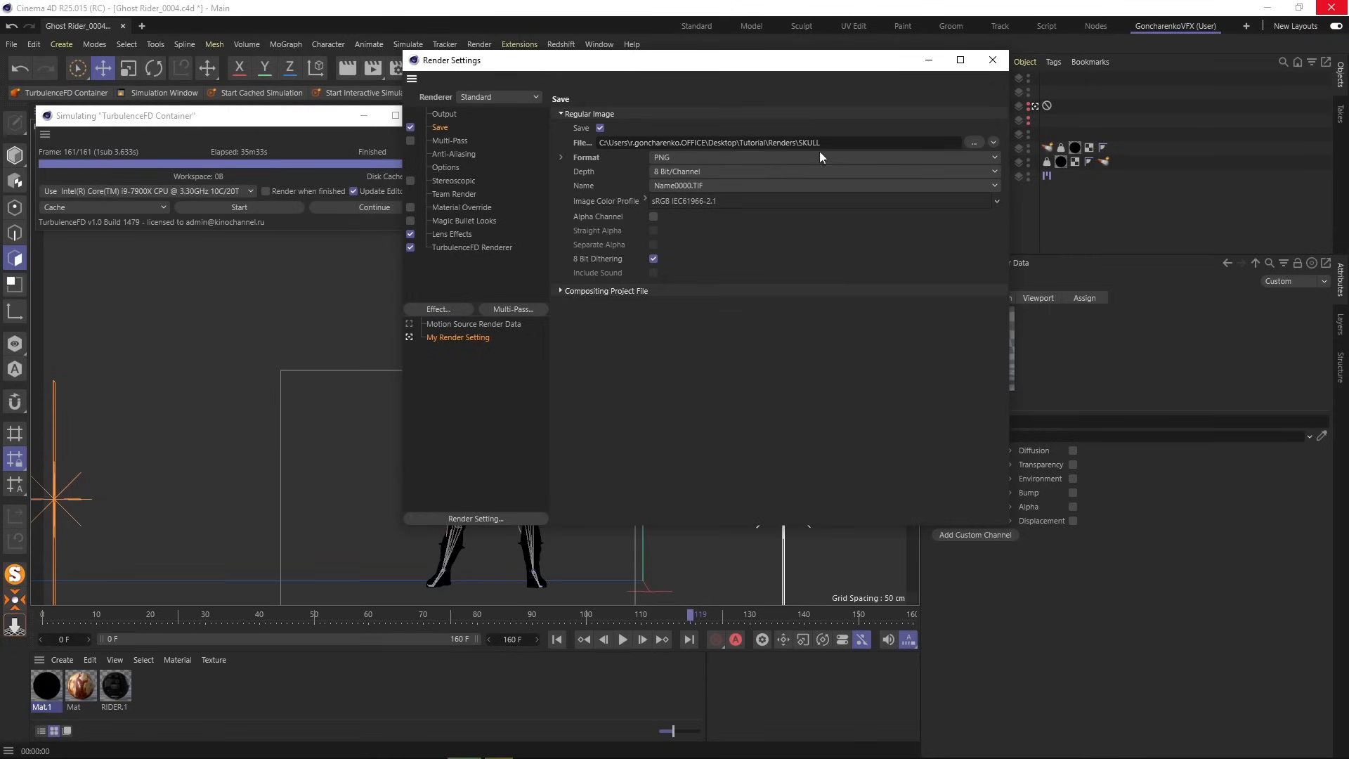
pyautogui.click(992, 60)
# - Select the Skull's emitter tag, then open the TurbulenceFD Container's Rendering tab with Smoke Shader expanded
pyautogui.click(1045, 147)
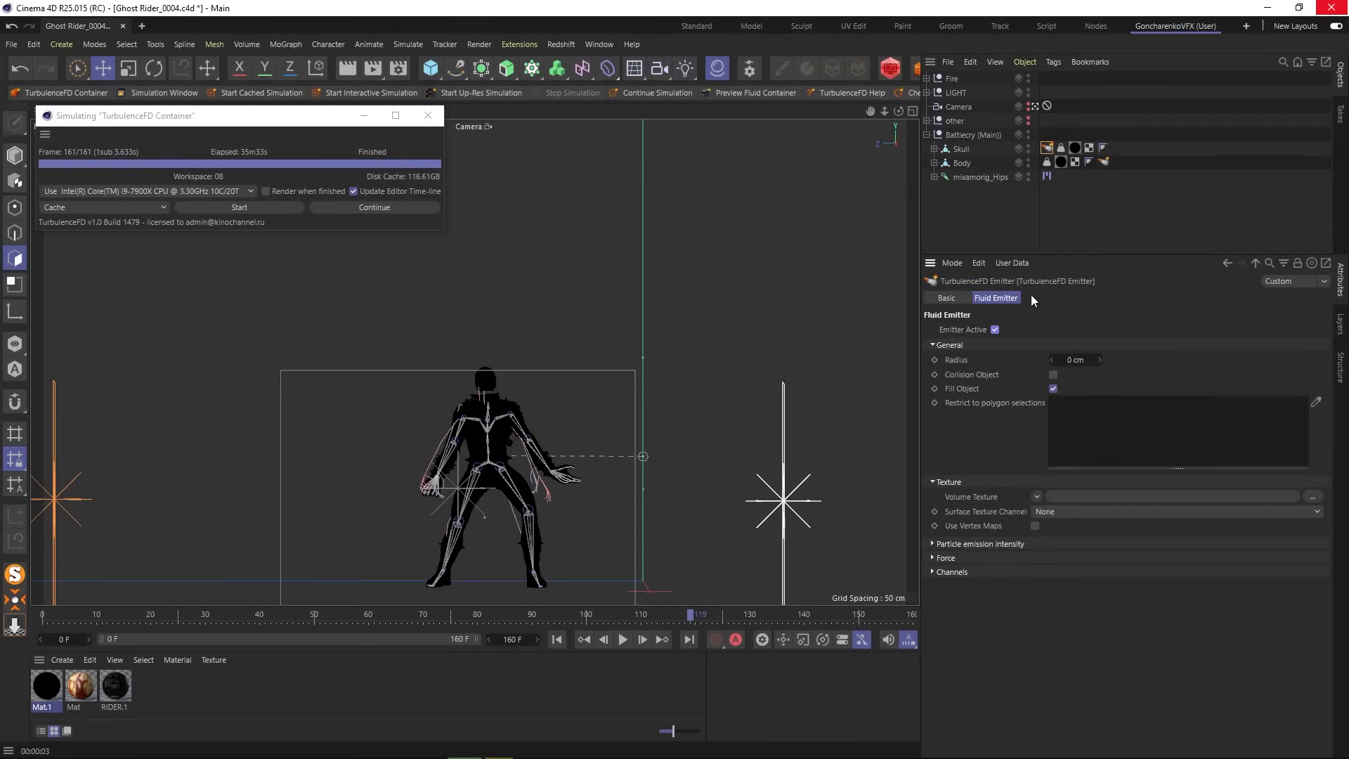
pyautogui.click(926, 78)
pyautogui.click(971, 96)
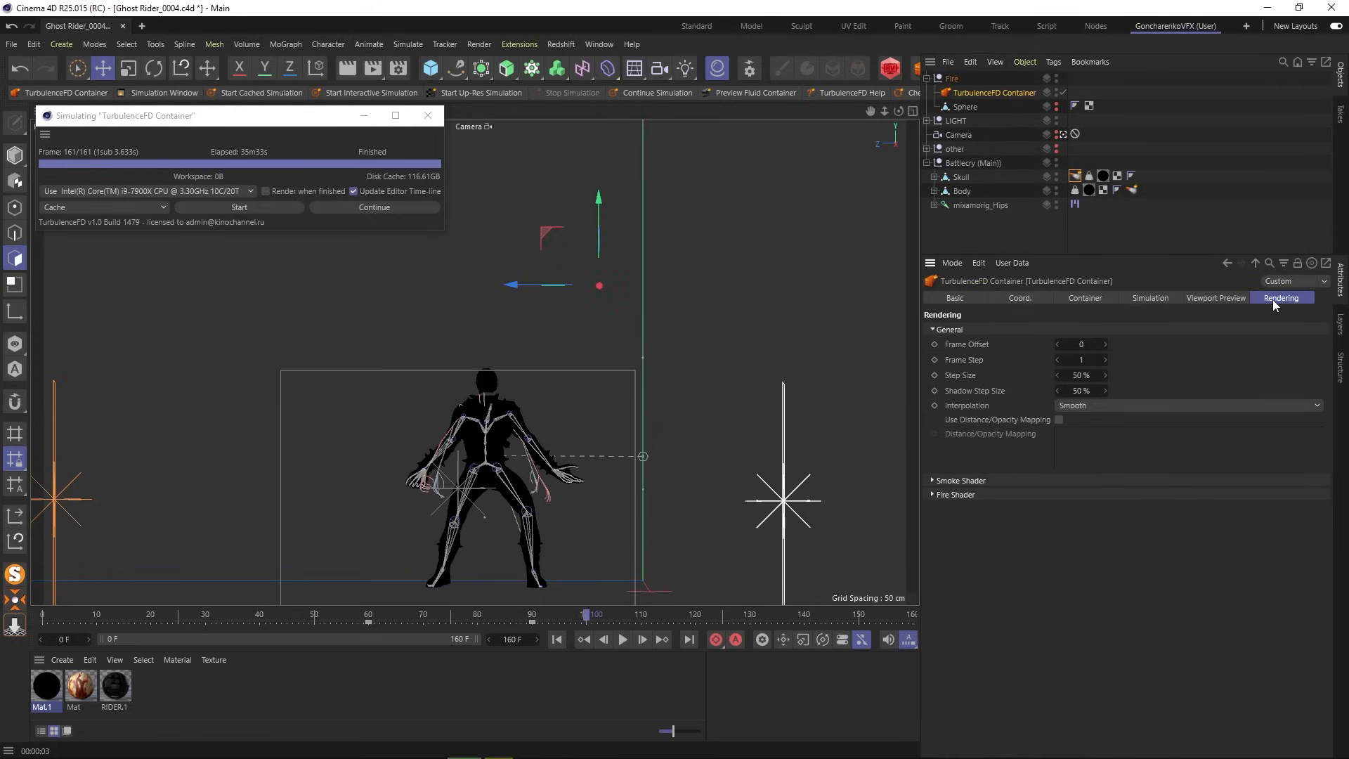
pyautogui.click(979, 480)
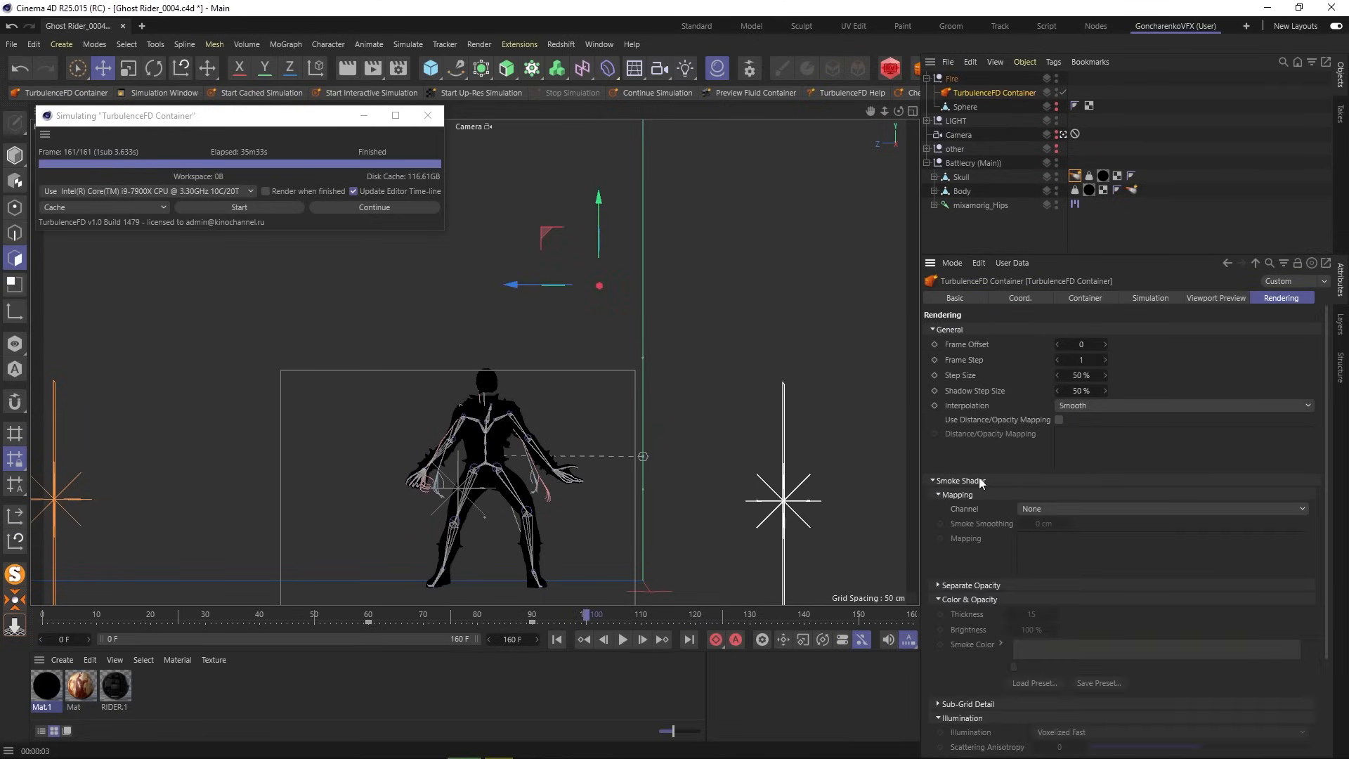
# - Set the Smoke Shader's mapping channel to Temperature
pyautogui.click(1051, 507)
pyautogui.click(1061, 554)
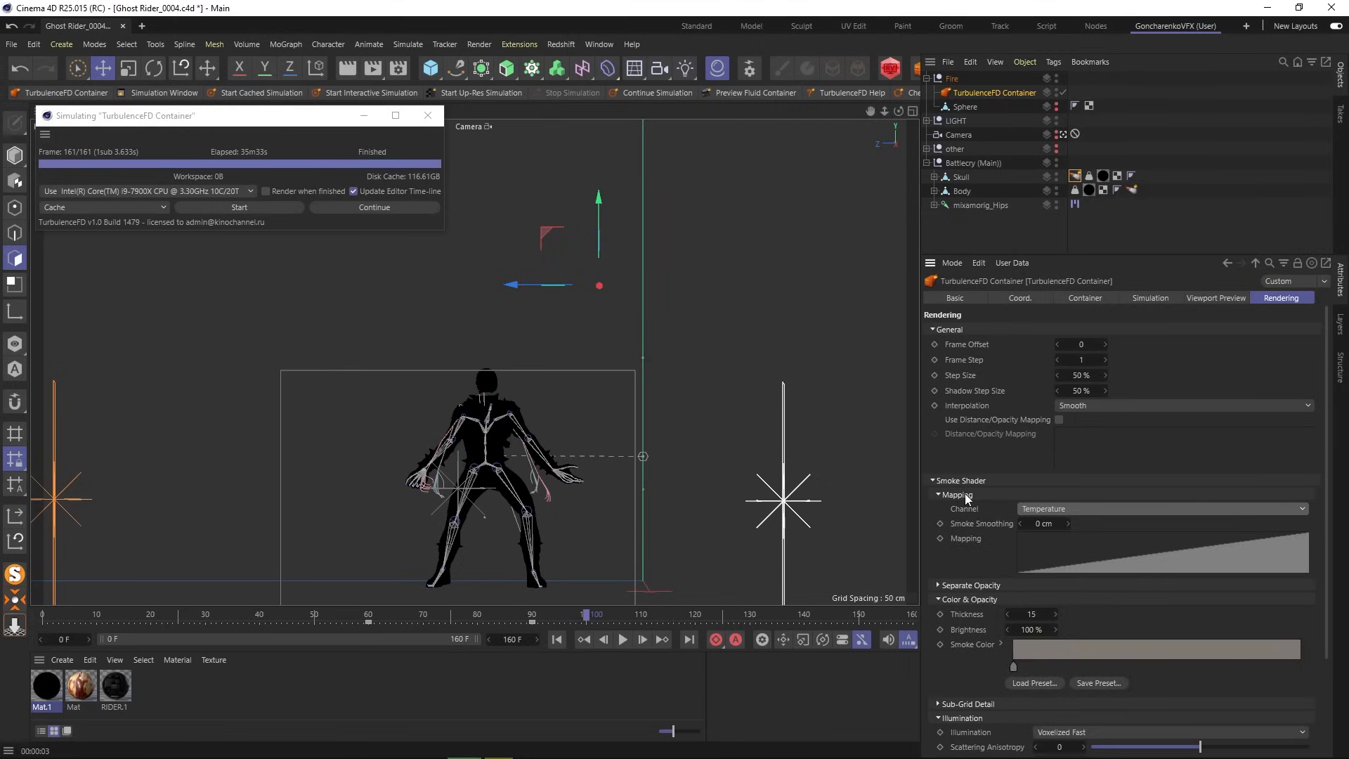
pyautogui.click(963, 493)
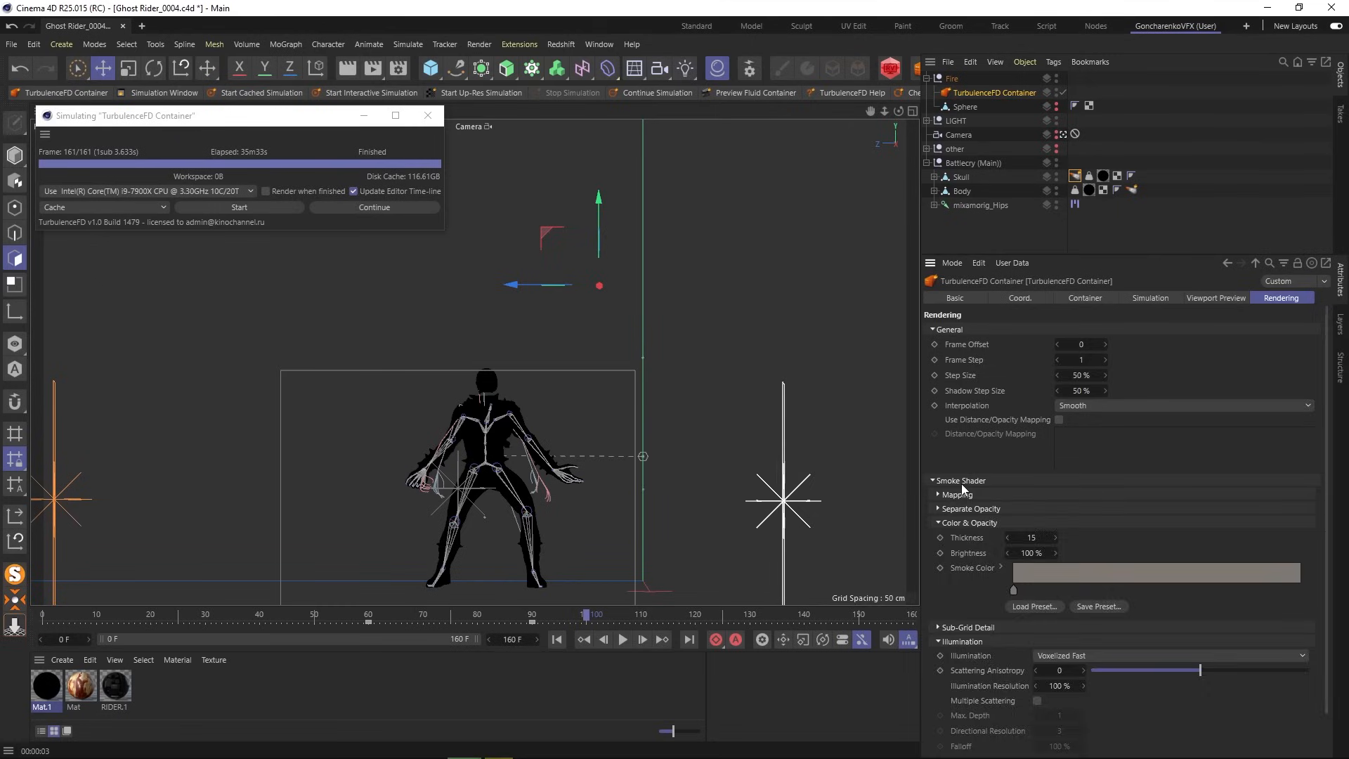
pyautogui.click(961, 482)
# - Set the Fire Shader's mapping channel to None and render the smoke-only pass
pyautogui.click(961, 493)
pyautogui.click(1068, 522)
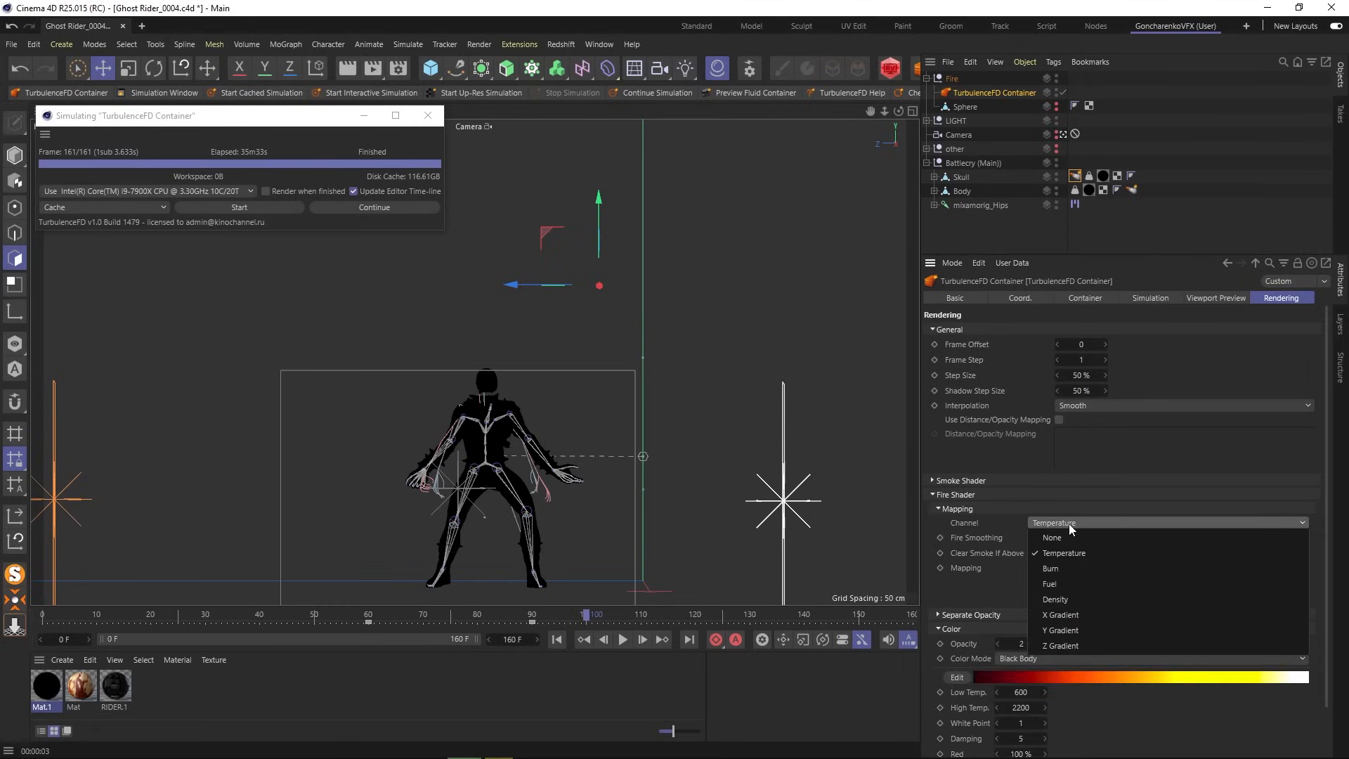
pyautogui.click(1069, 537)
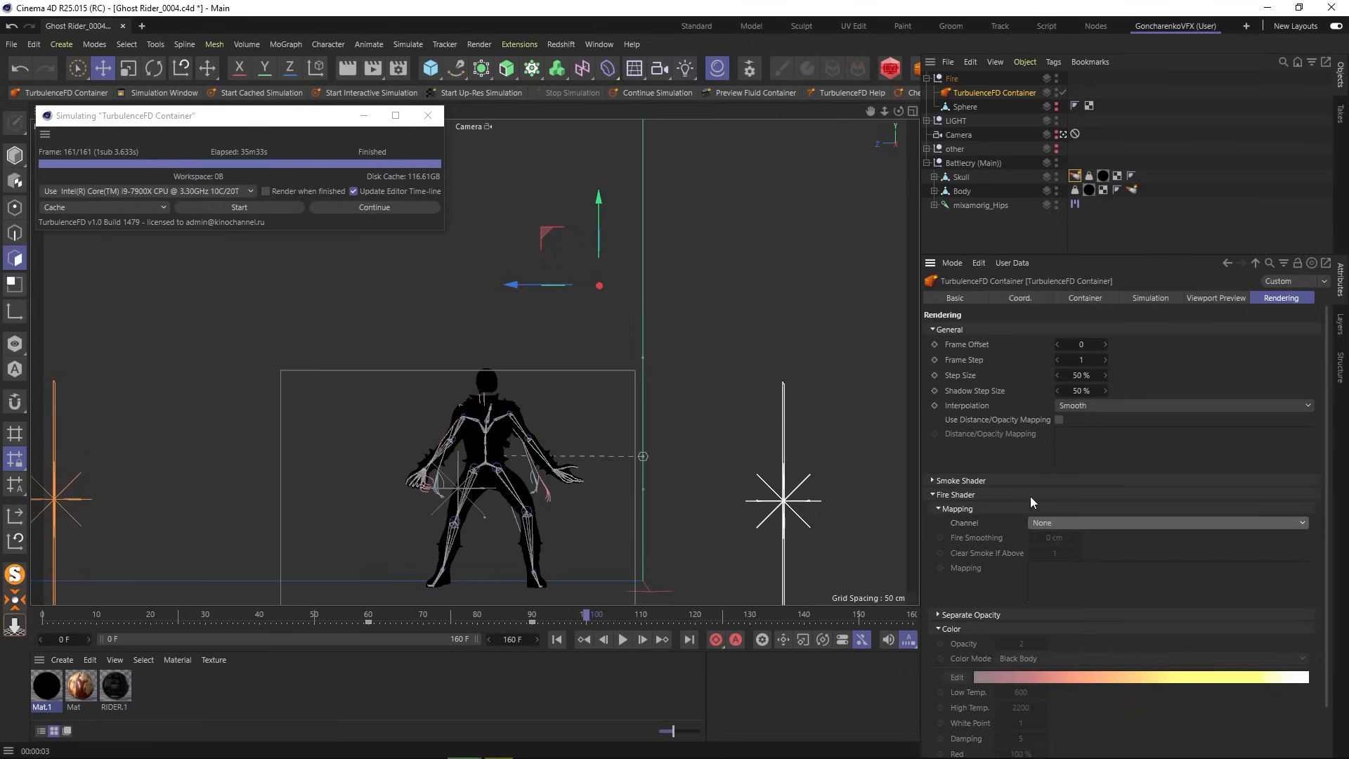
pyautogui.click(953, 480)
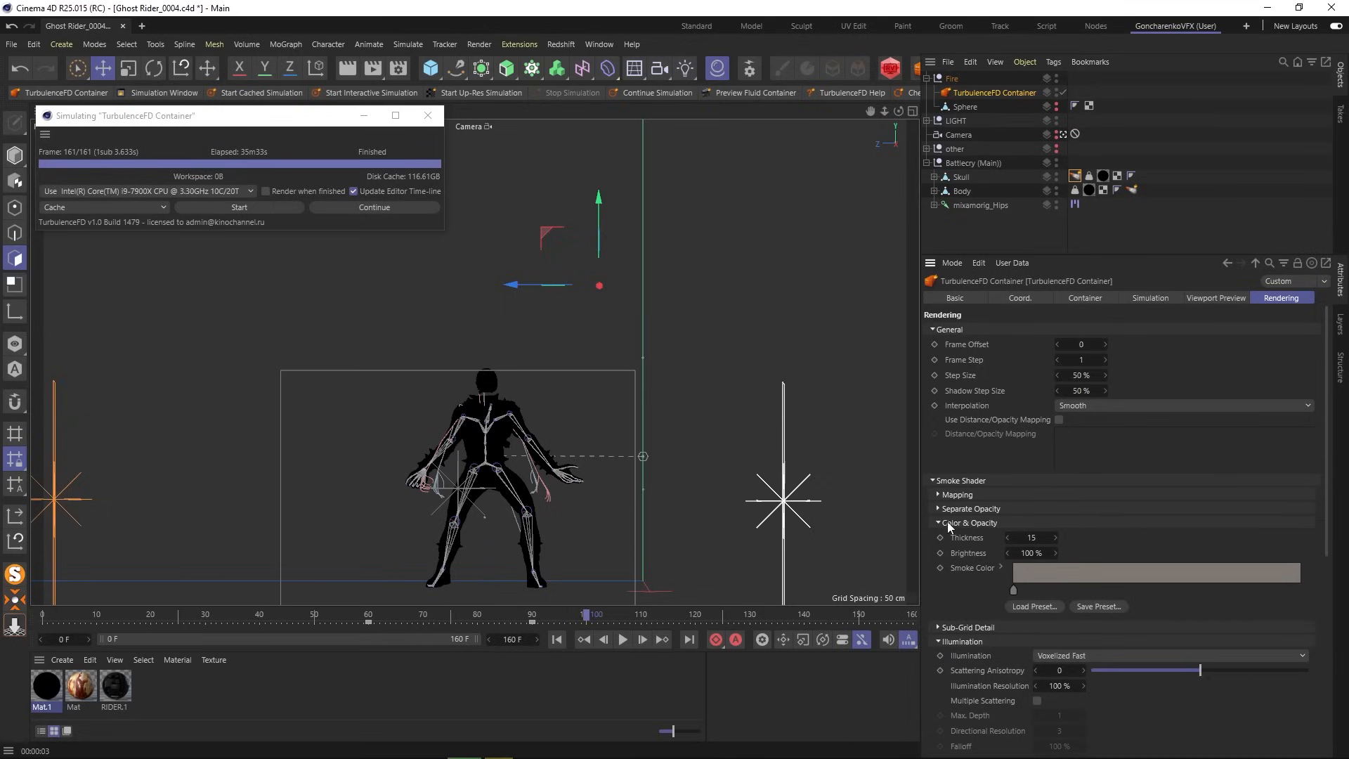
pyautogui.click(372, 68)
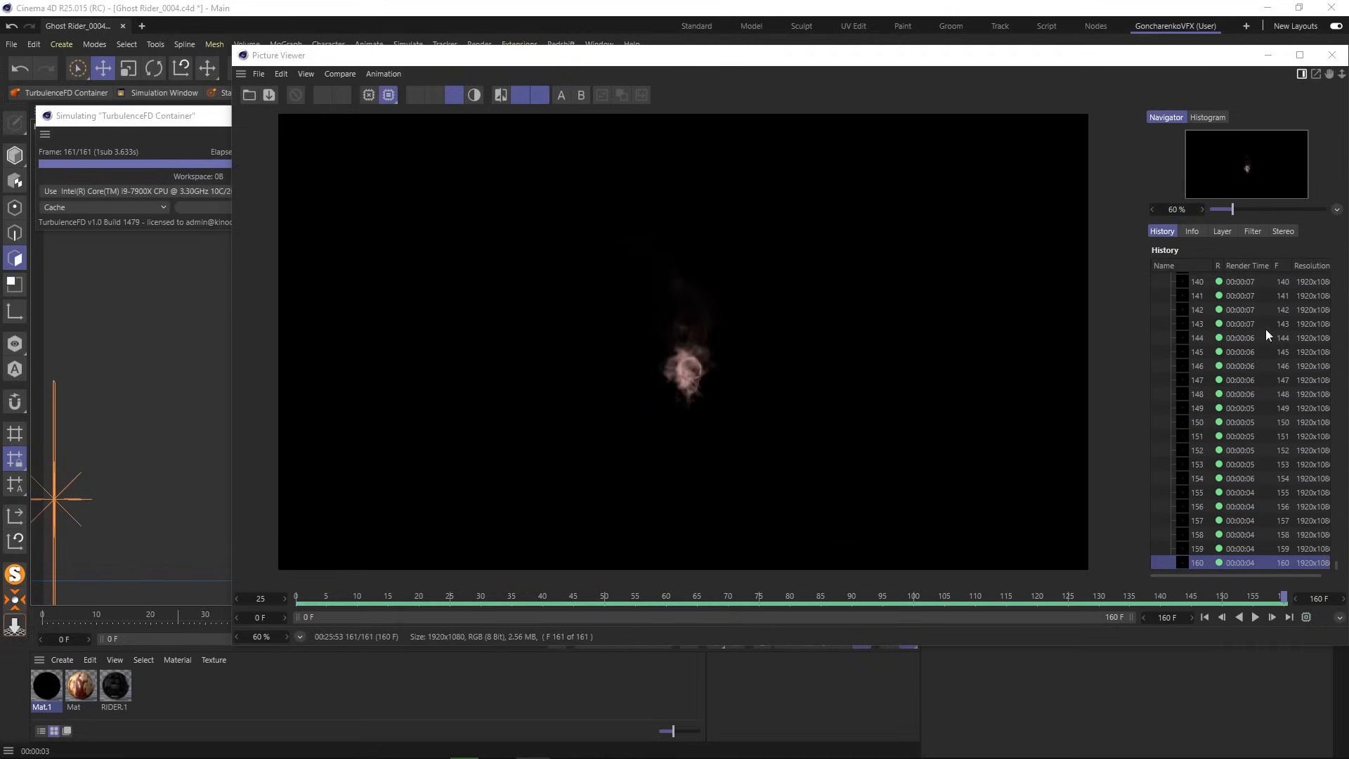
# - Close the Picture Viewer after the smoke render and save the project from the File menu
pyautogui.click(1243, 57)
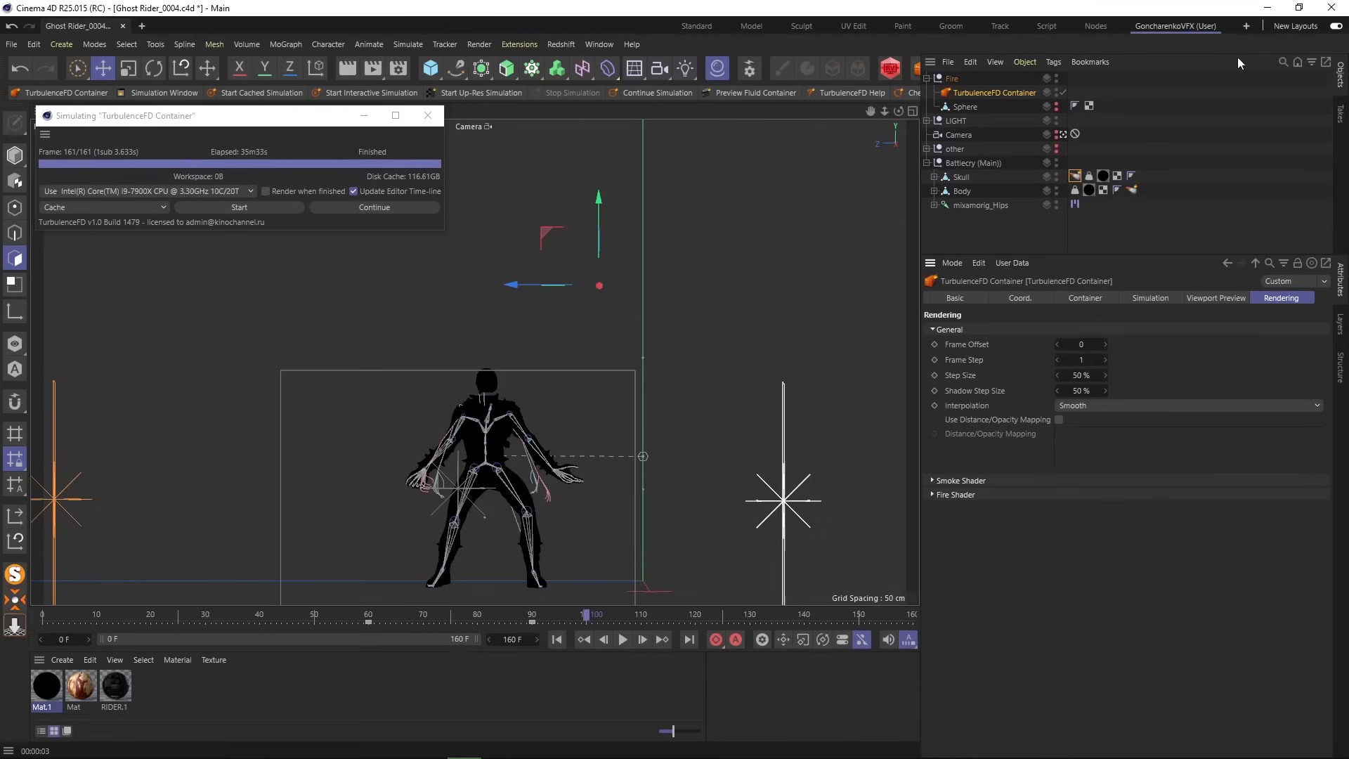
pyautogui.click(285, 122)
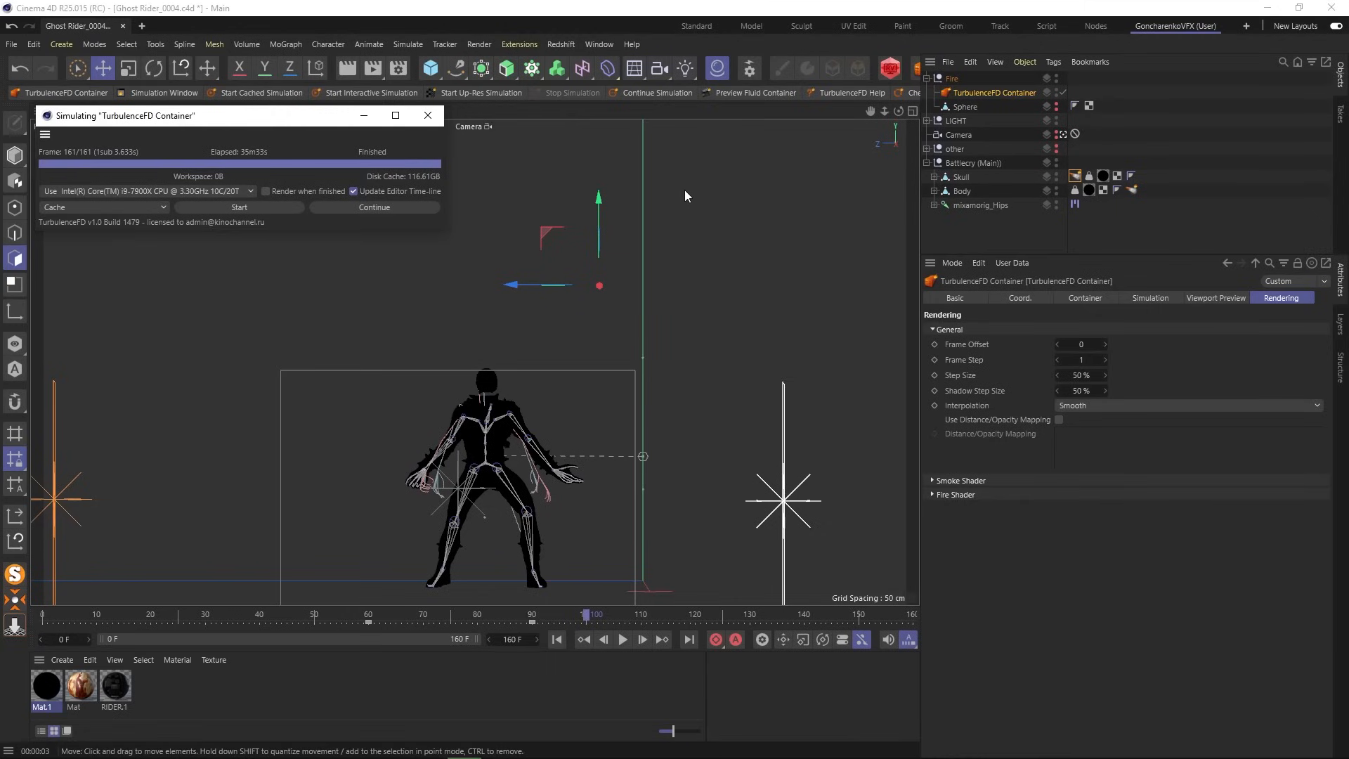
pyautogui.click(11, 44)
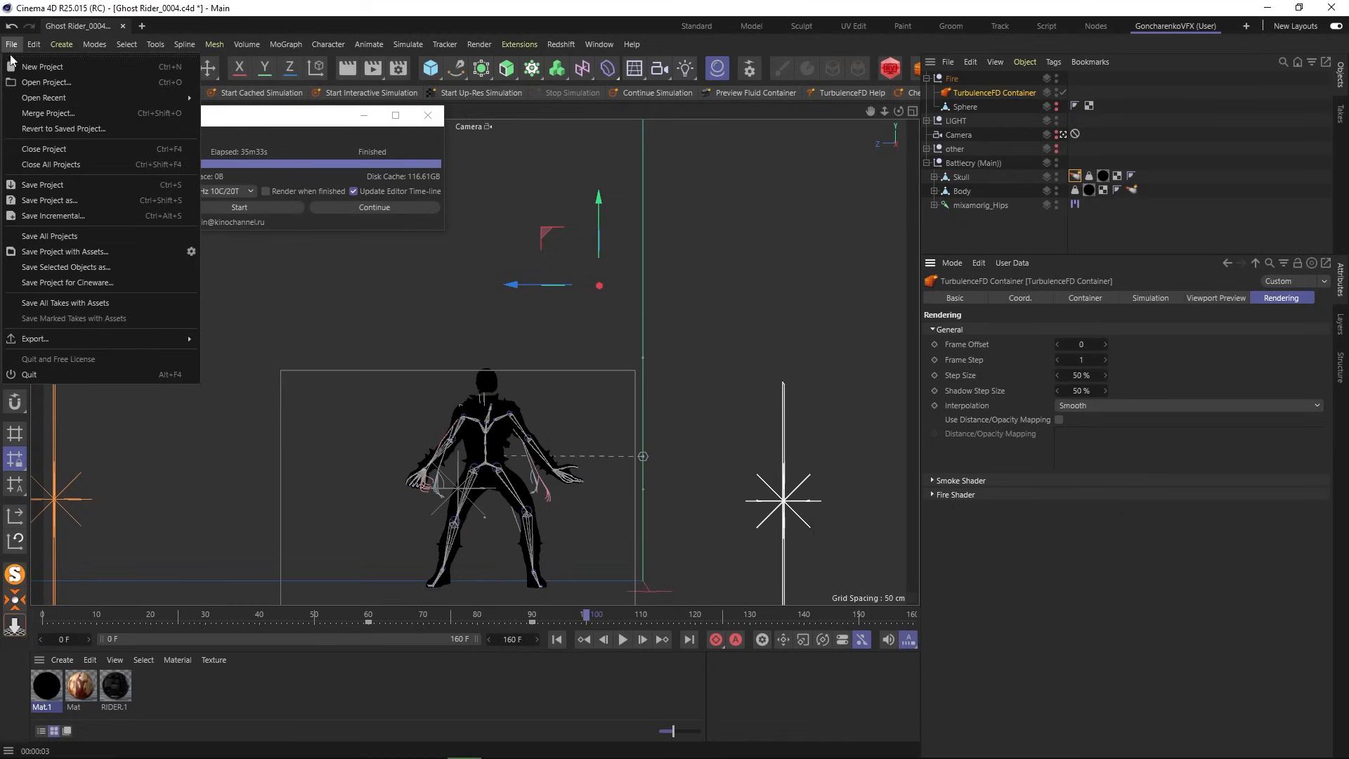
pyautogui.click(55, 185)
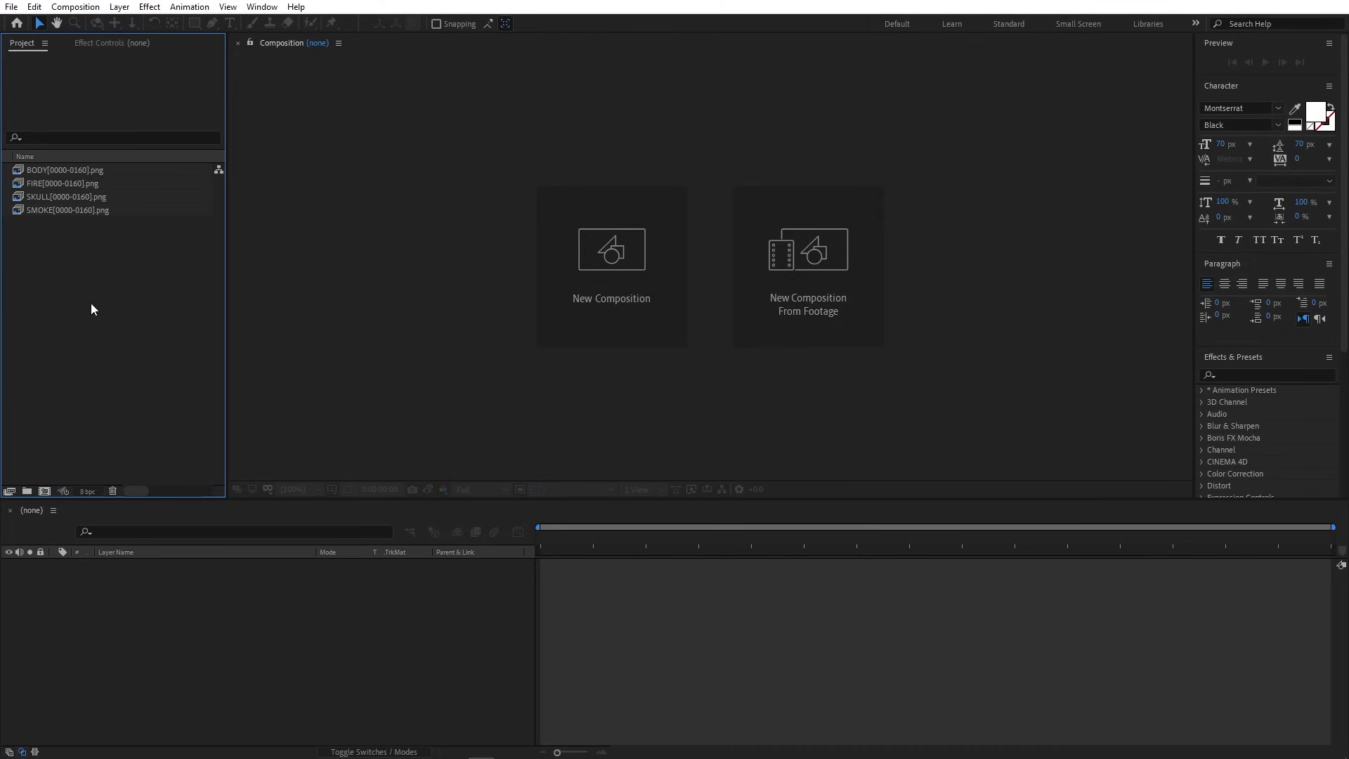
# - Create a composition from the BODY image sequence and preview the body animation up to 4:02
pyautogui.moveTo(73, 169); pyautogui.dragTo(44, 492)
pyautogui.moveTo(539, 539); pyautogui.dragTo(1138, 542)
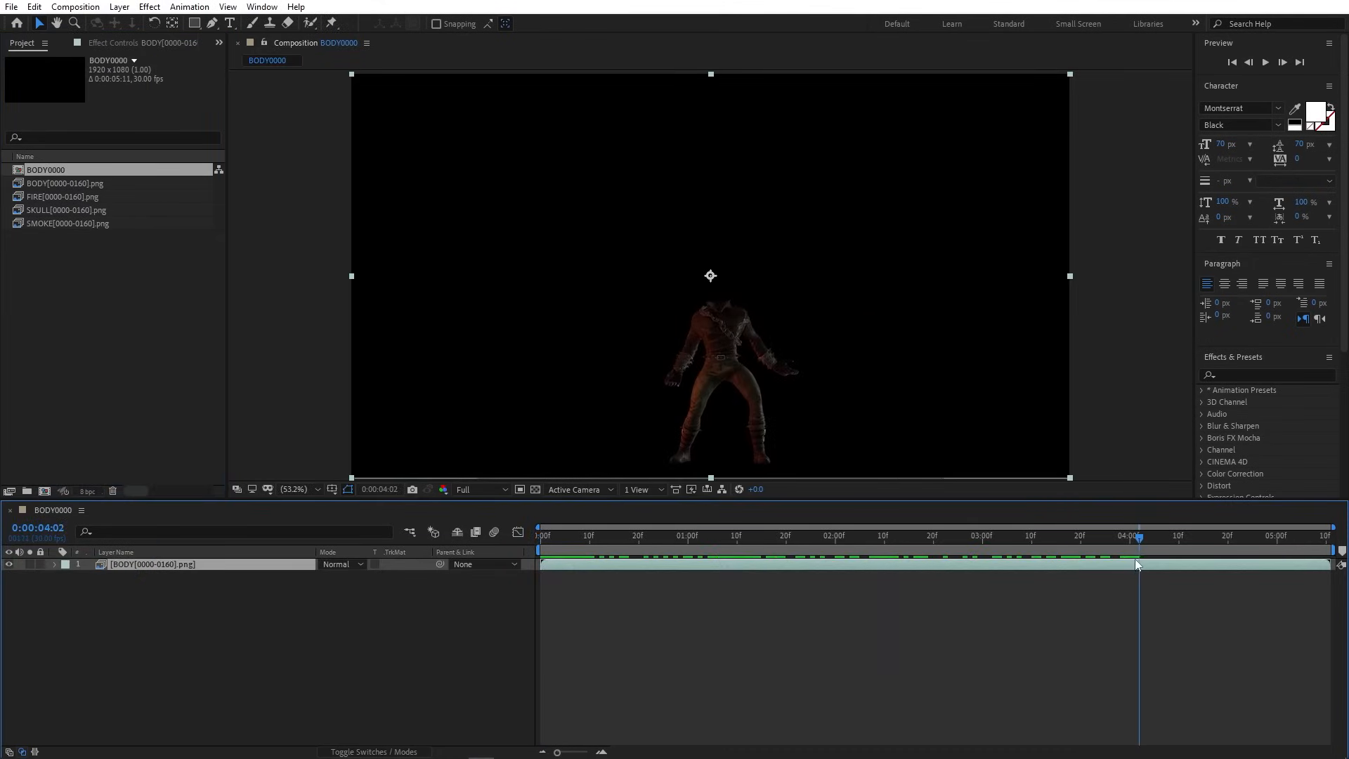
pyautogui.click(535, 490)
pyautogui.click(535, 489)
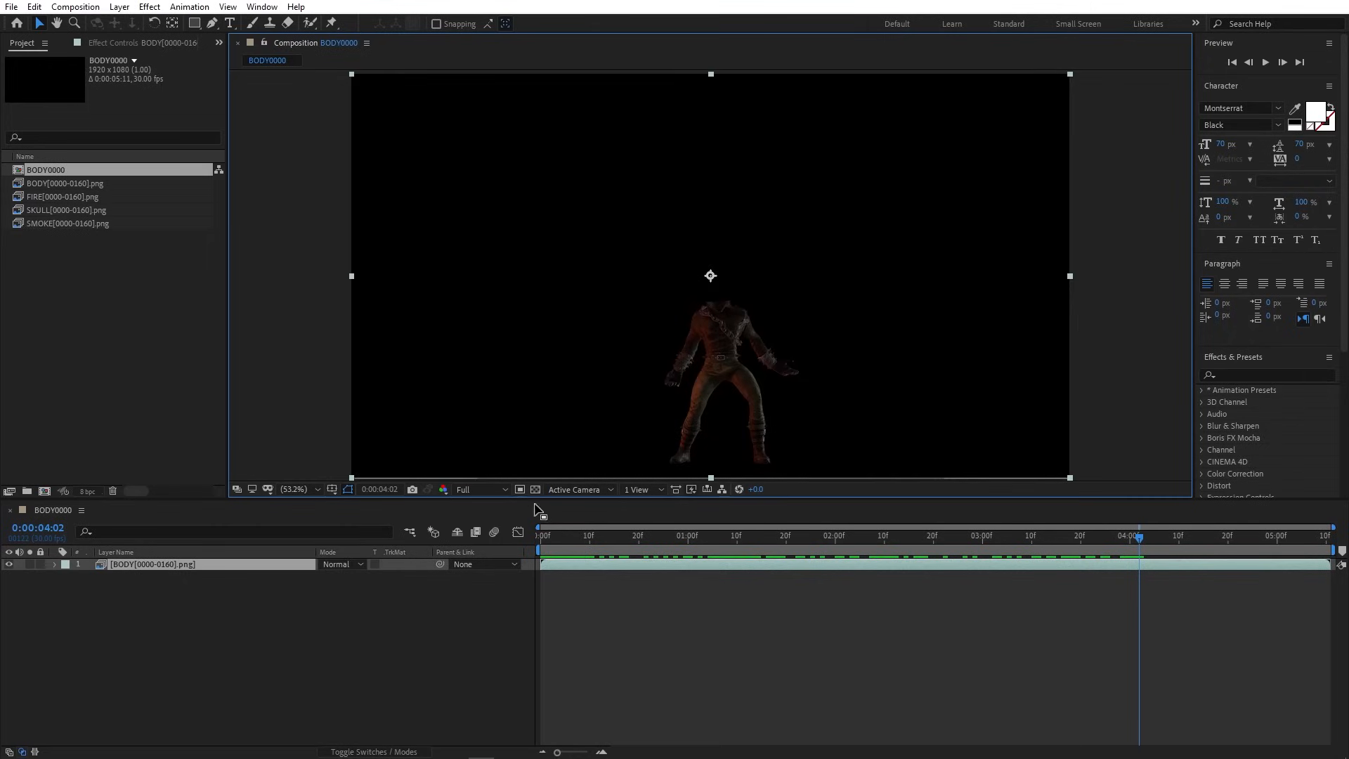
# - Rename the new composition to Main in Composition Settings
pyautogui.click(78, 7)
pyautogui.click(95, 44)
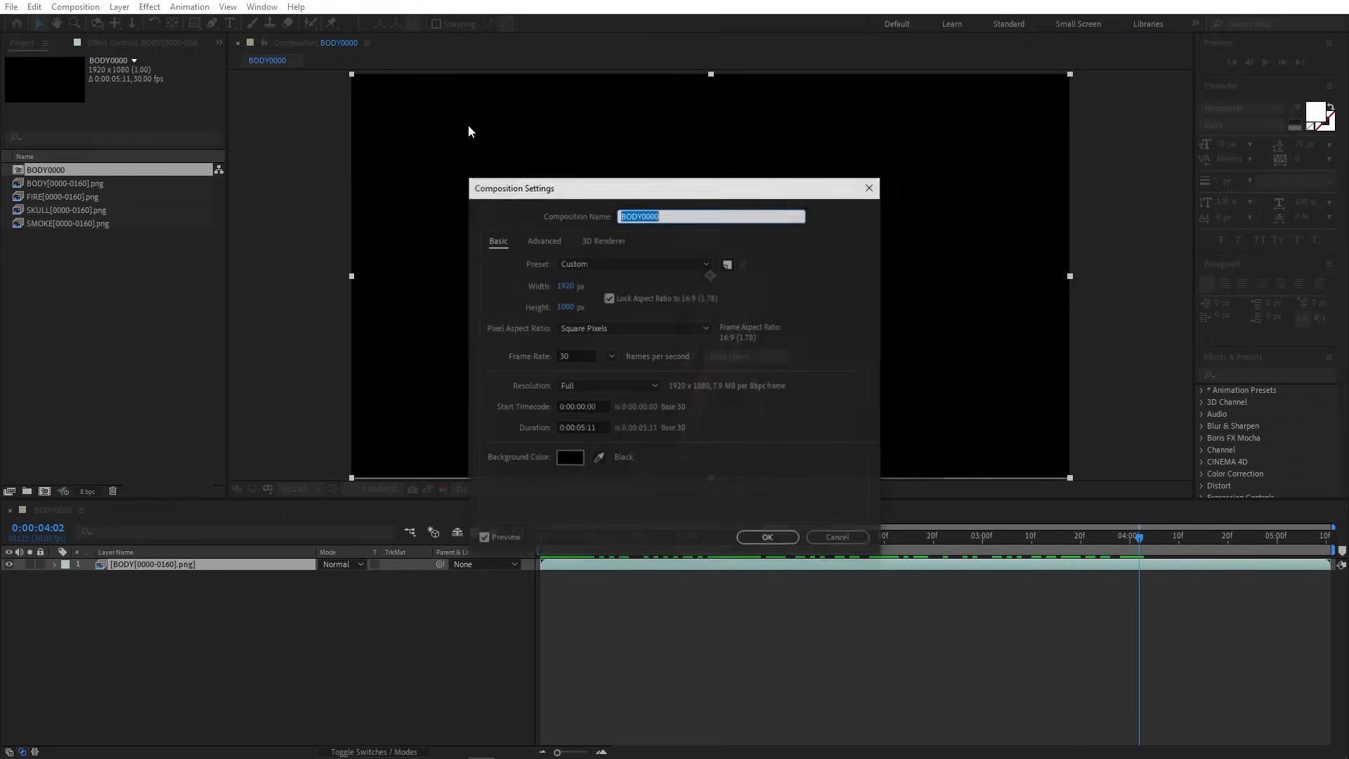
pyautogui.write('M')
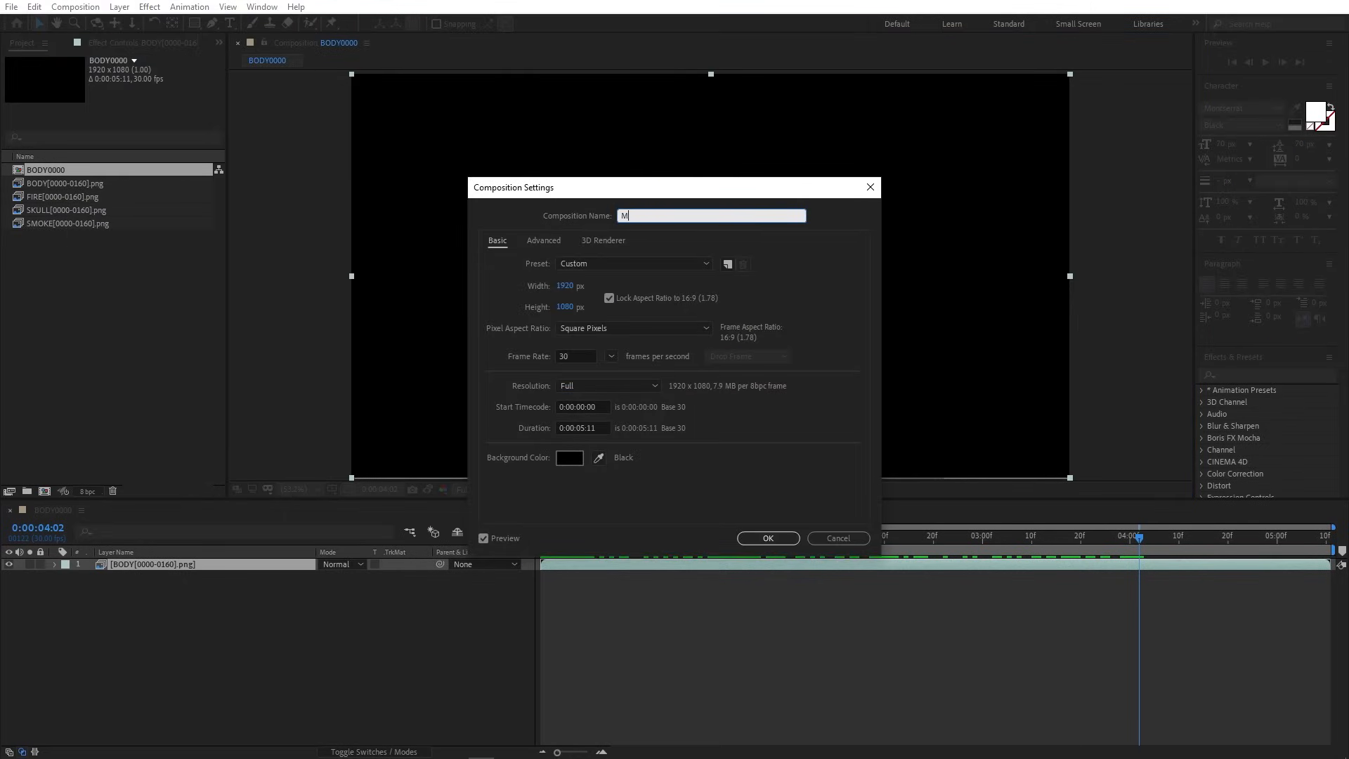
pyautogui.write('ain')
pyautogui.press('Return')
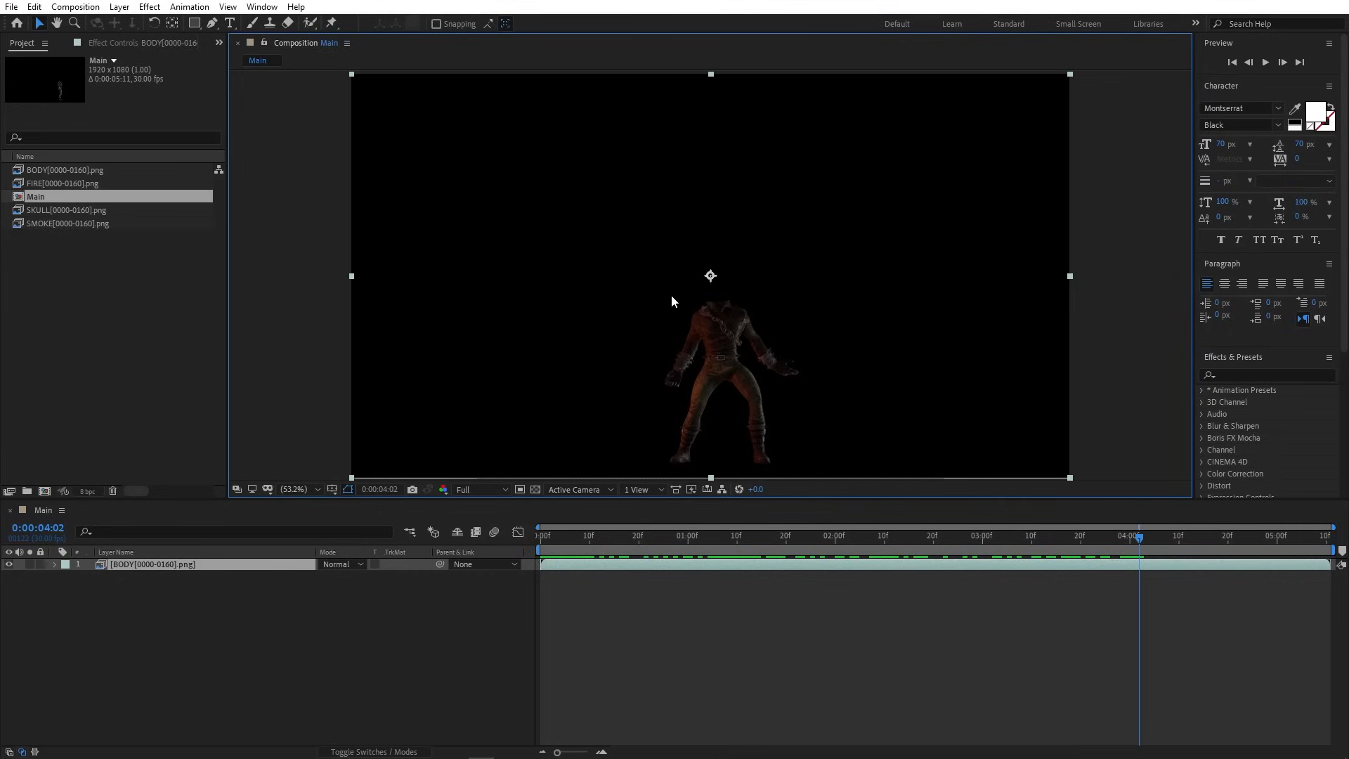
# - Rename the body layer to Body
pyautogui.click(205, 566)
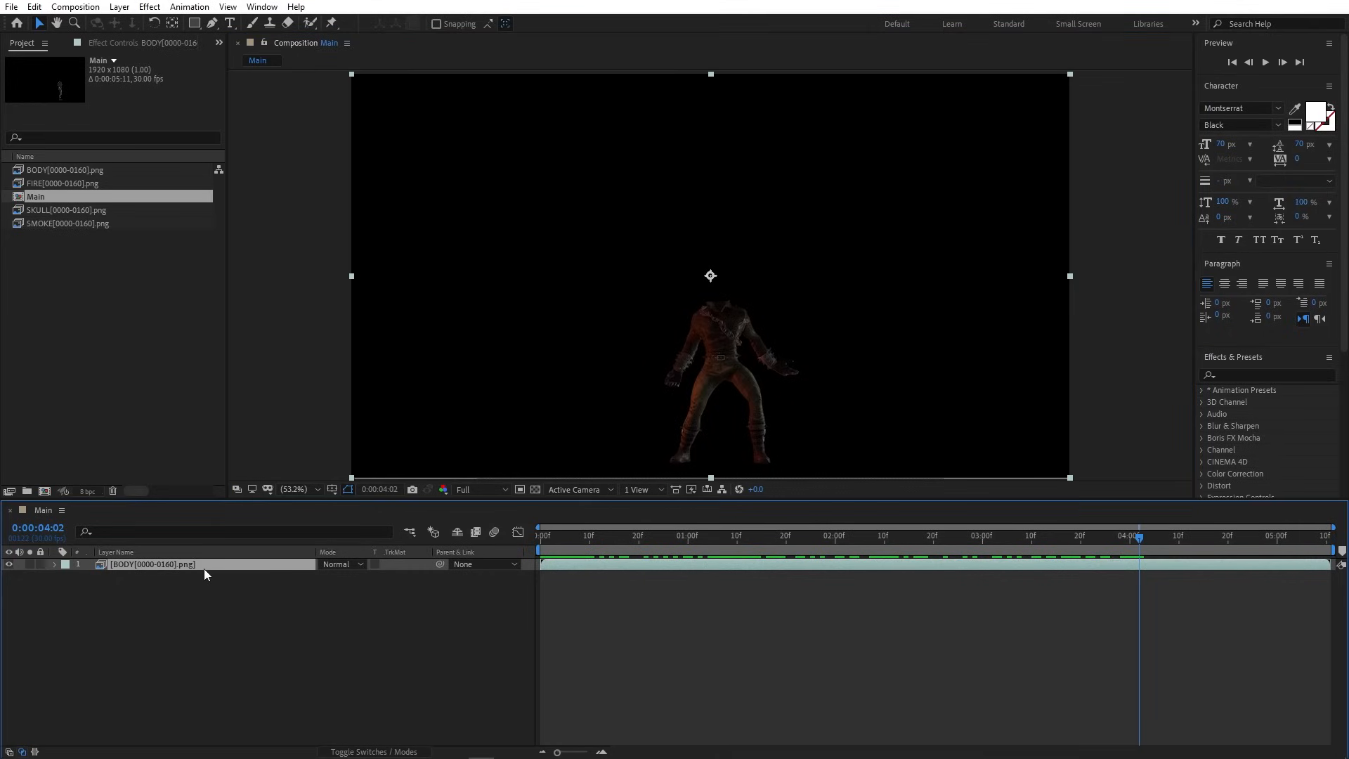
pyautogui.press('Return')
pyautogui.write('Bo')
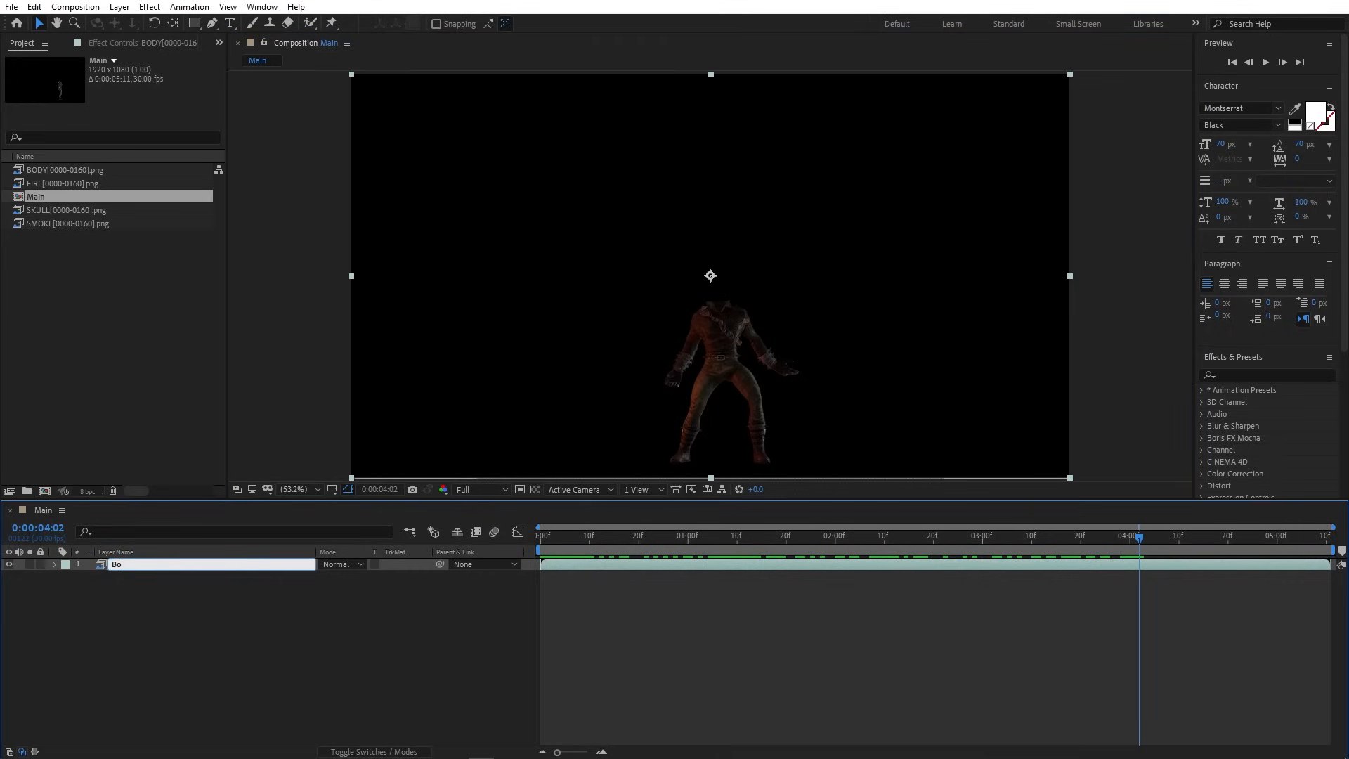
pyautogui.write('dy')
pyautogui.press('Return')
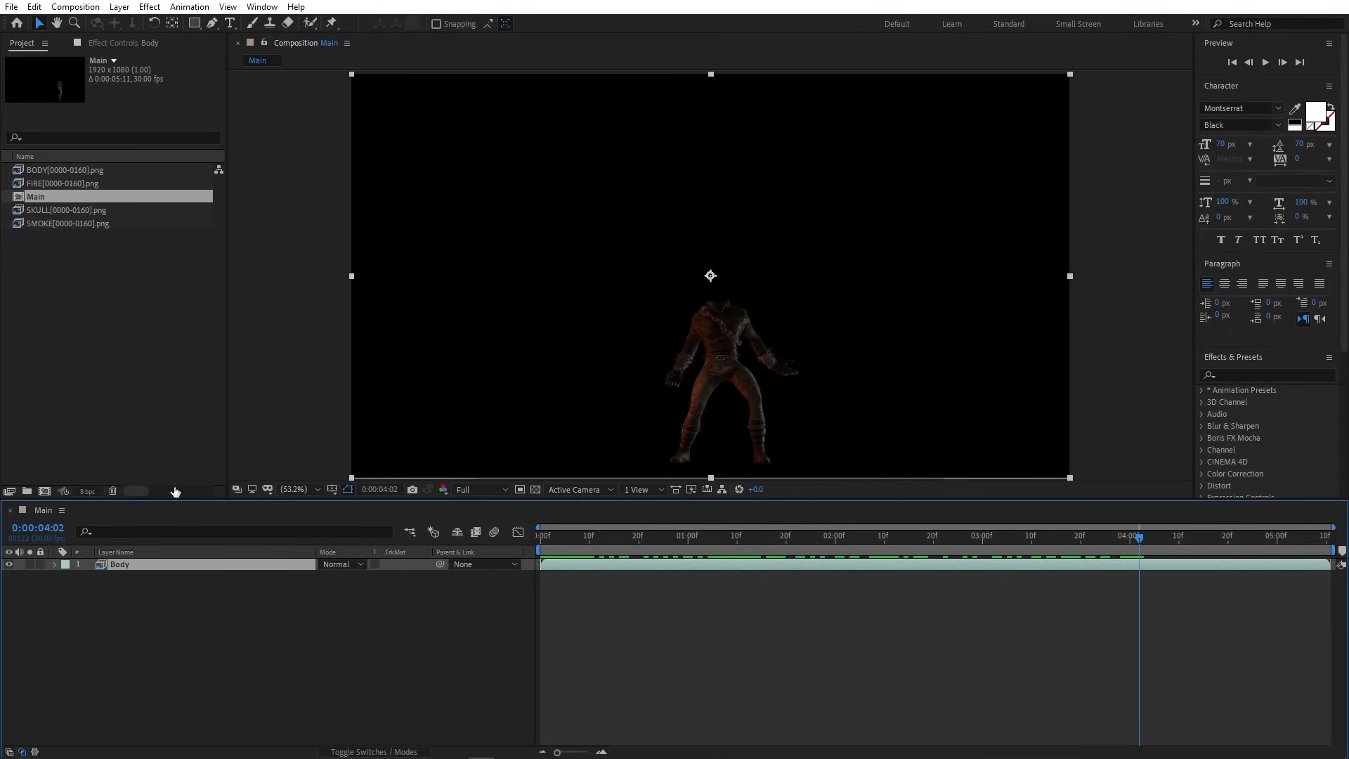
# - Add the SKULL footage above Body, rename it Skull, and scrub back through the animation
pyautogui.moveTo(73, 211); pyautogui.dragTo(150, 562)
pyautogui.press('Return')
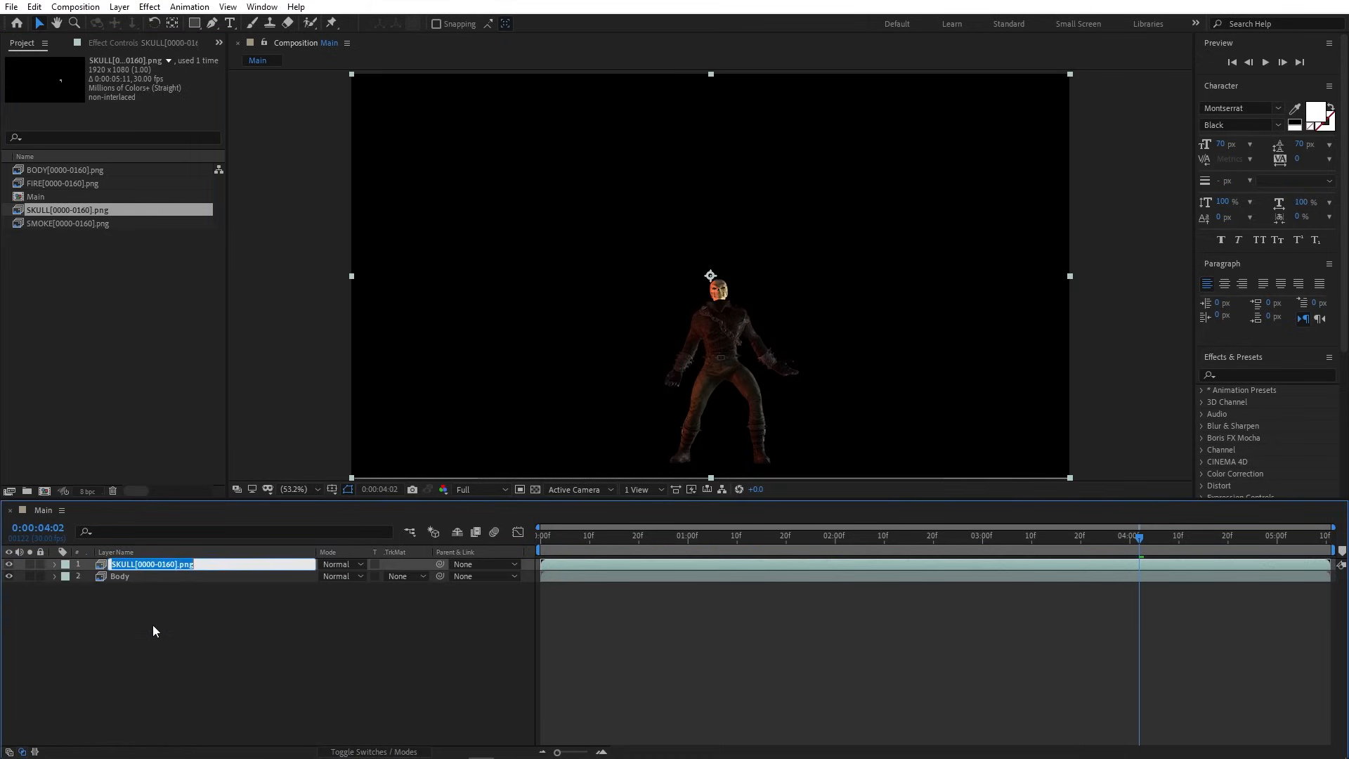
pyautogui.write('Skull')
pyautogui.press('Return')
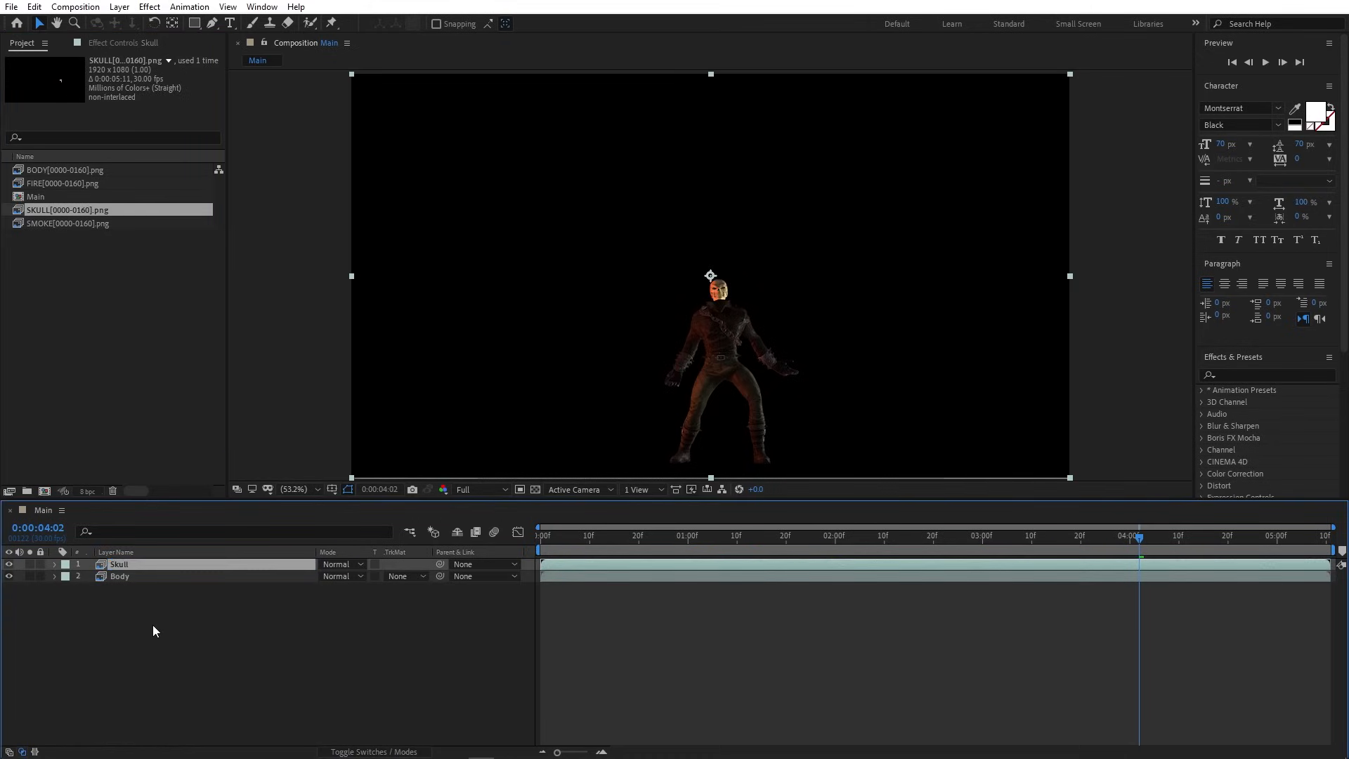
pyautogui.click(535, 489)
pyautogui.click(535, 489)
pyautogui.moveTo(1138, 538); pyautogui.dragTo(531, 546)
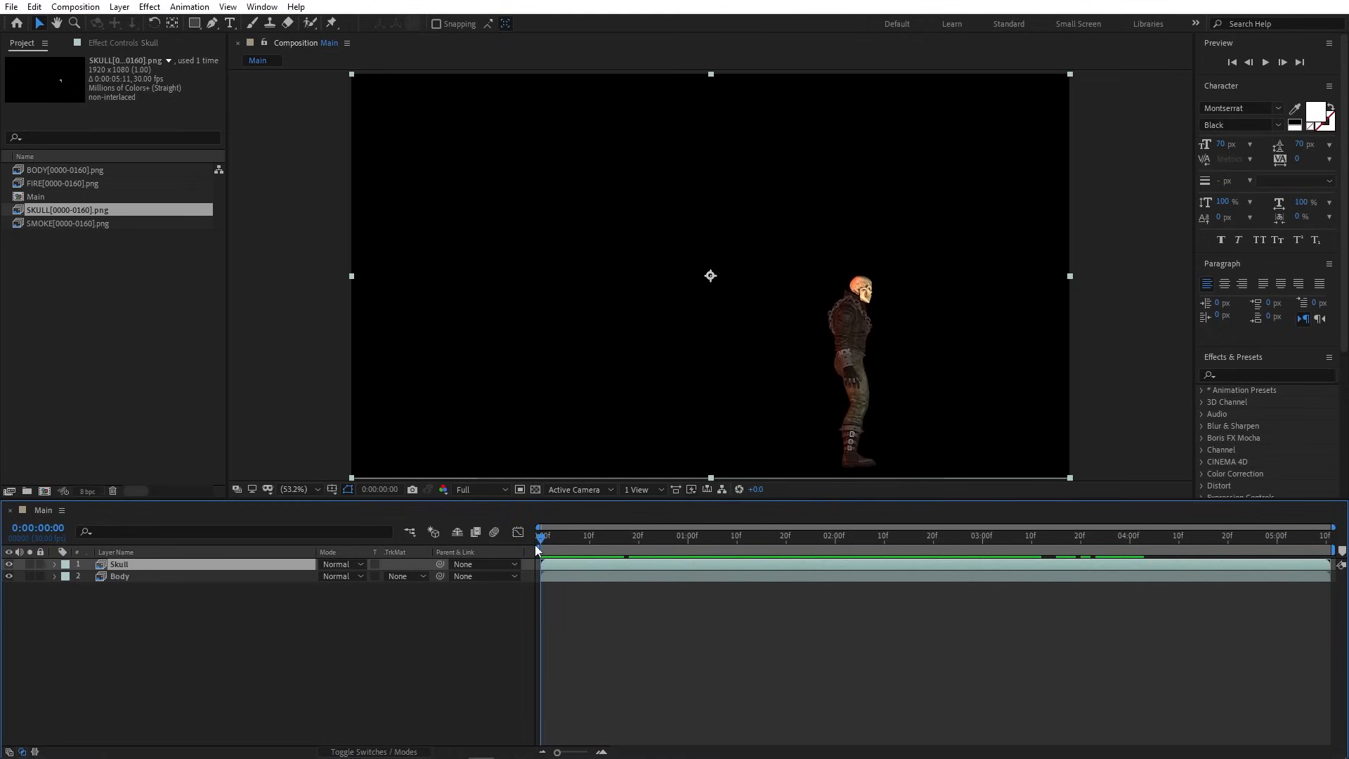
# - Label the Skull layer Red and move it below Body
pyautogui.click(64, 565)
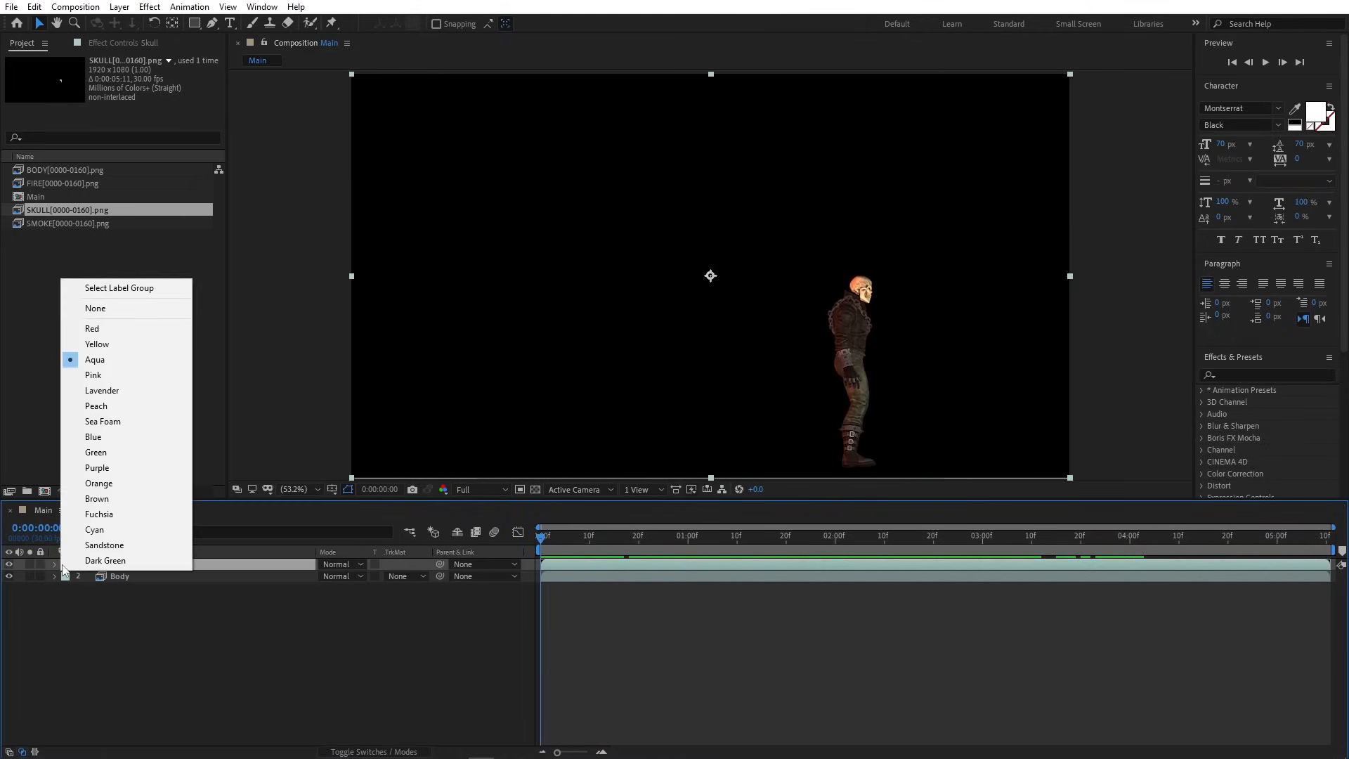
pyautogui.click(106, 328)
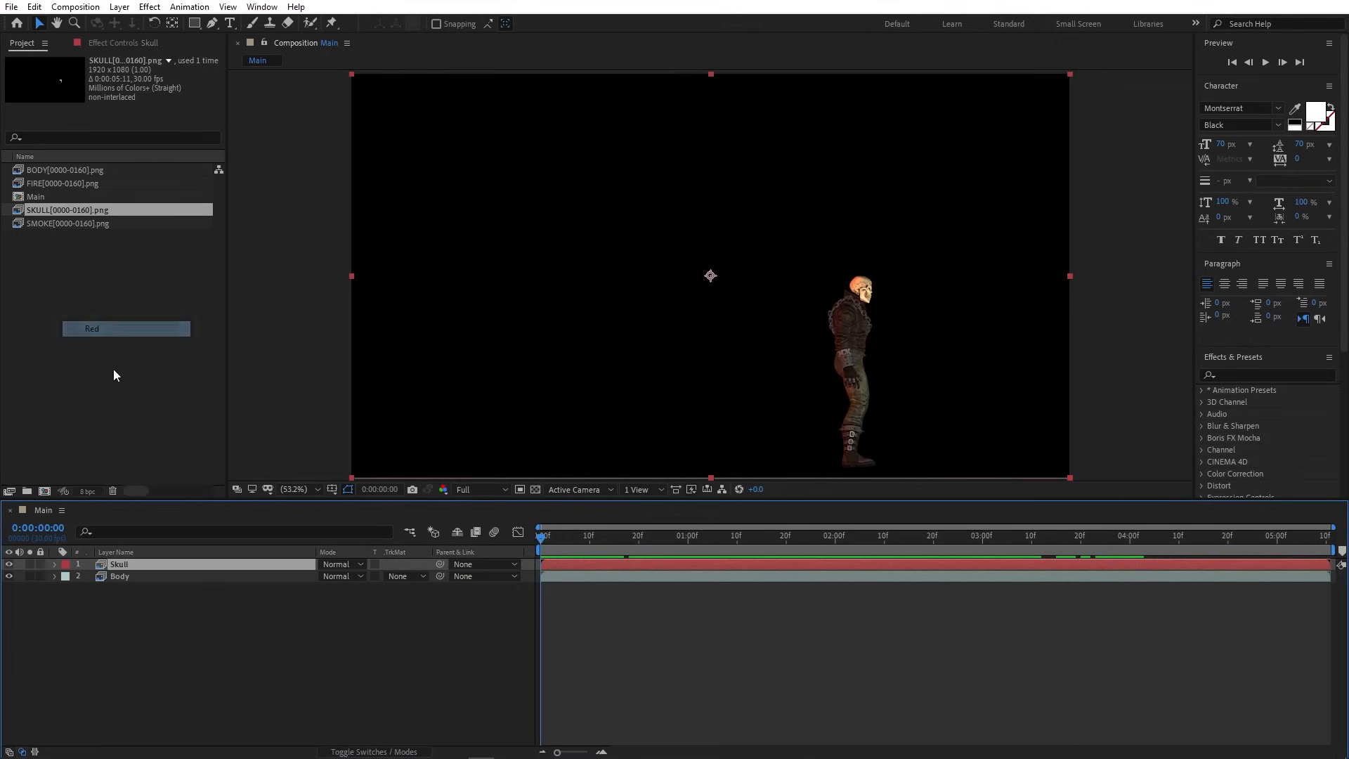
pyautogui.scroll(2, 853, 313)
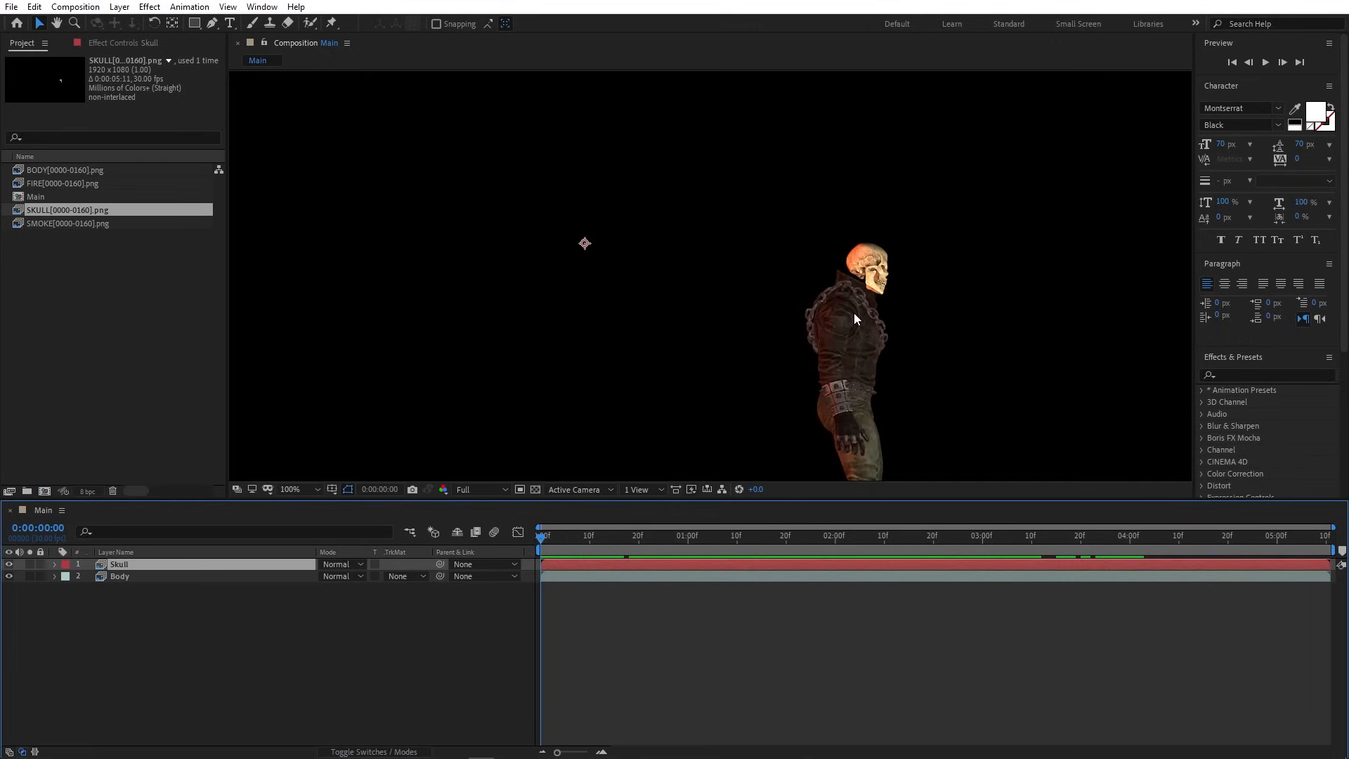
pyautogui.moveTo(541, 540); pyautogui.dragTo(570, 541)
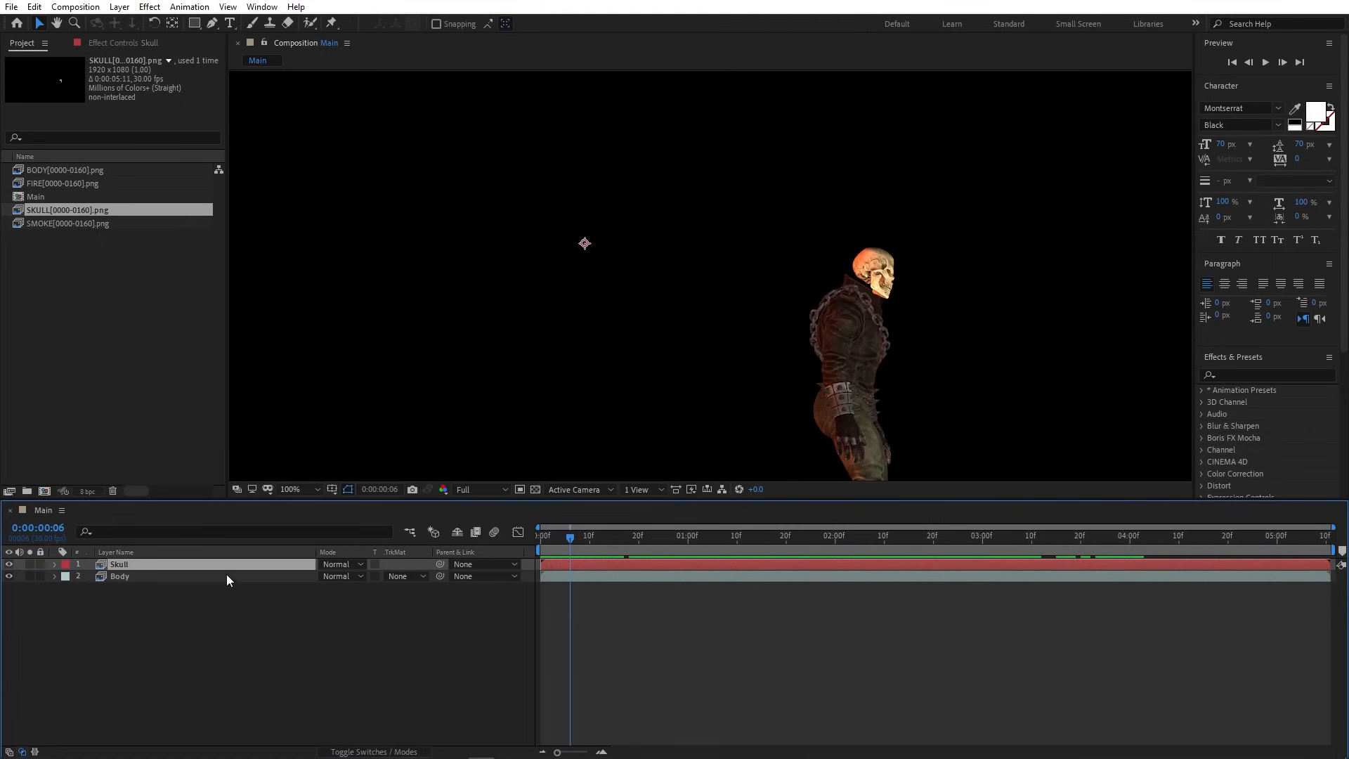
pyautogui.hotkey('ctrl', '[')
pyautogui.moveTo(574, 536); pyautogui.dragTo(729, 547)
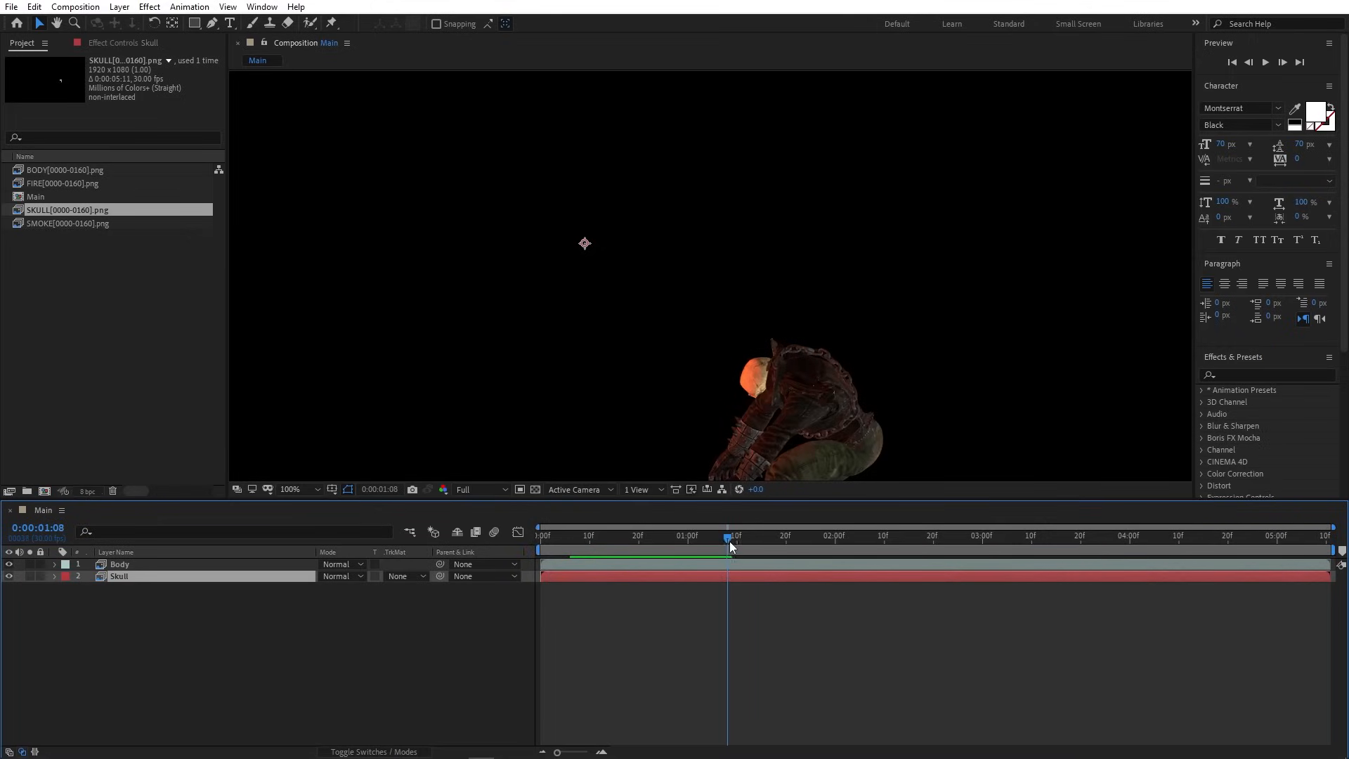
# - Split Skull at 1:08 and the next turns into Skull 2, 3 and 4, alternating above and below Body
pyautogui.hotkey('ctrl', 'shift', 'd')
pyautogui.moveTo(215, 577); pyautogui.dragTo(203, 564)
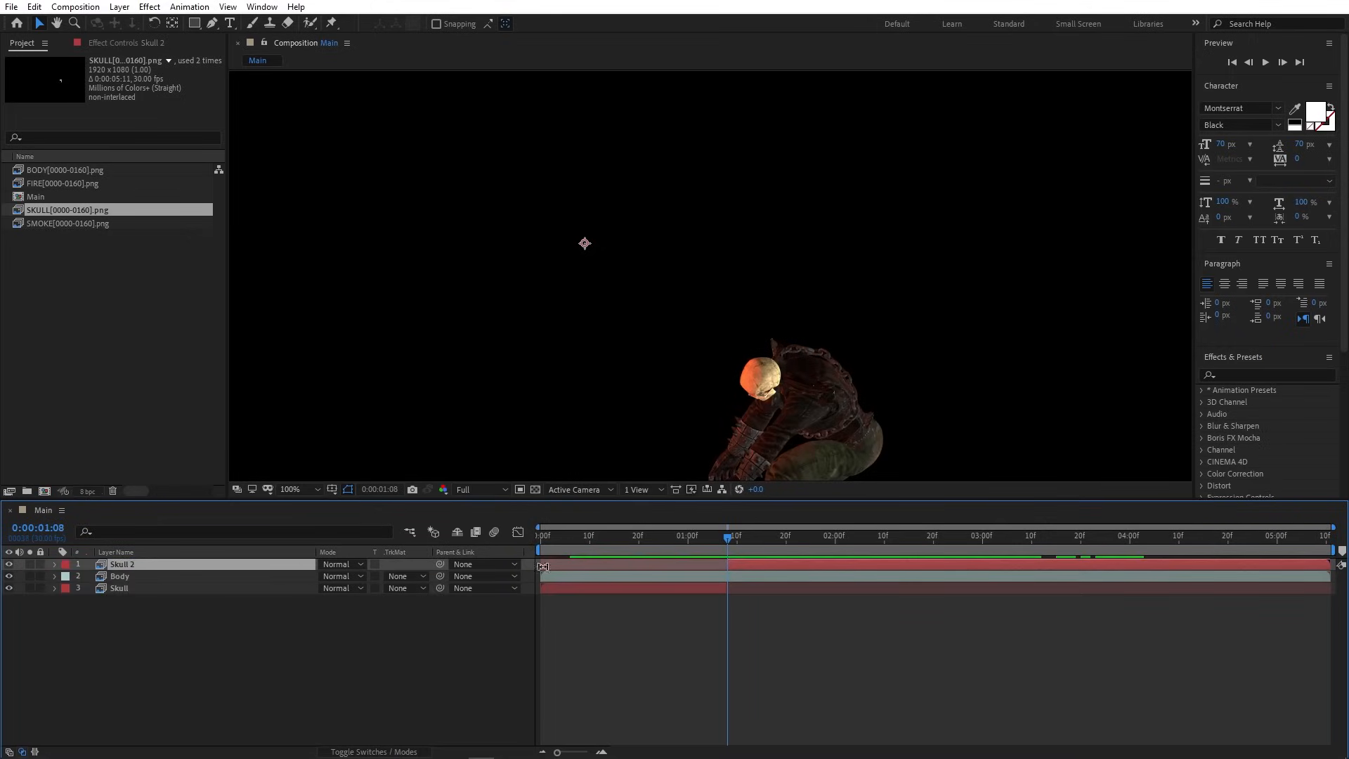
pyautogui.moveTo(728, 536); pyautogui.dragTo(772, 538)
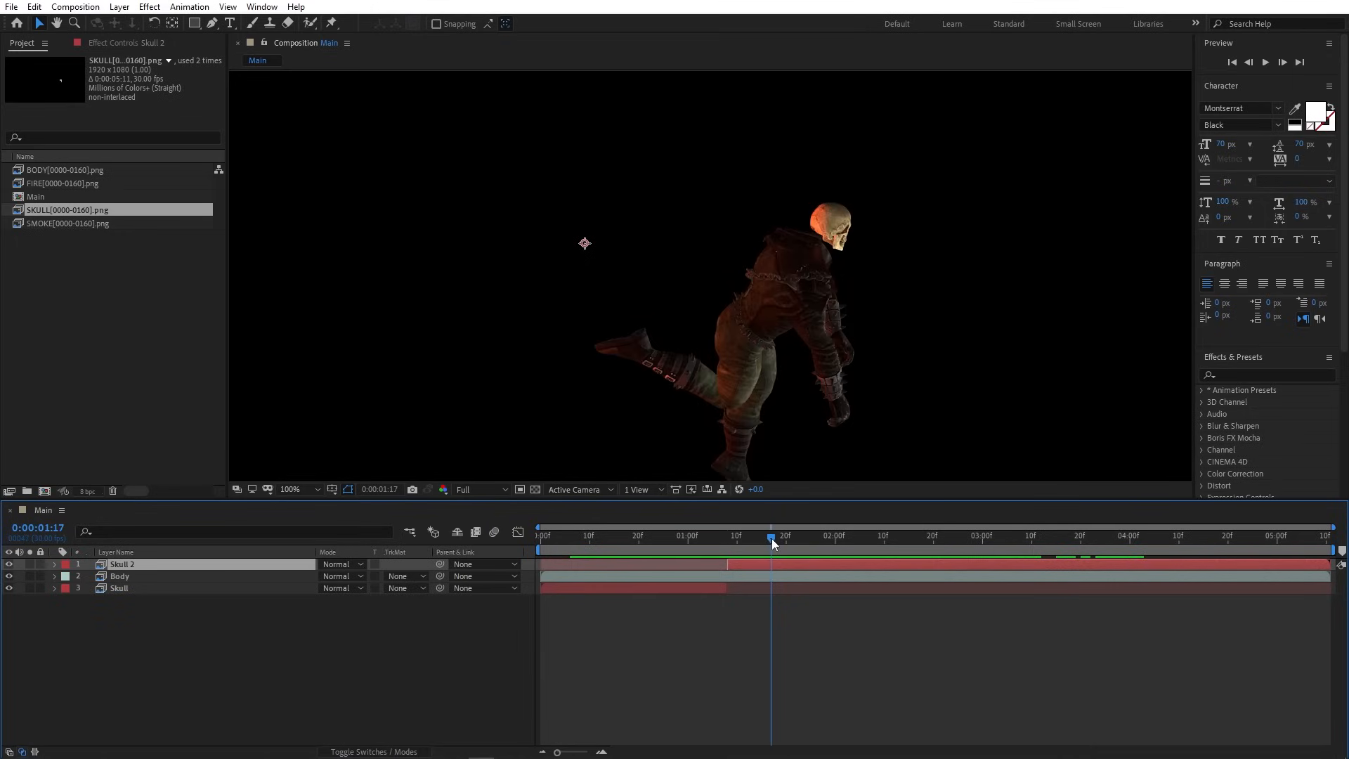
pyautogui.hotkey('ctrl', 'shift', 'd')
pyautogui.moveTo(281, 564); pyautogui.dragTo(285, 589)
pyautogui.moveTo(776, 538); pyautogui.dragTo(789, 539)
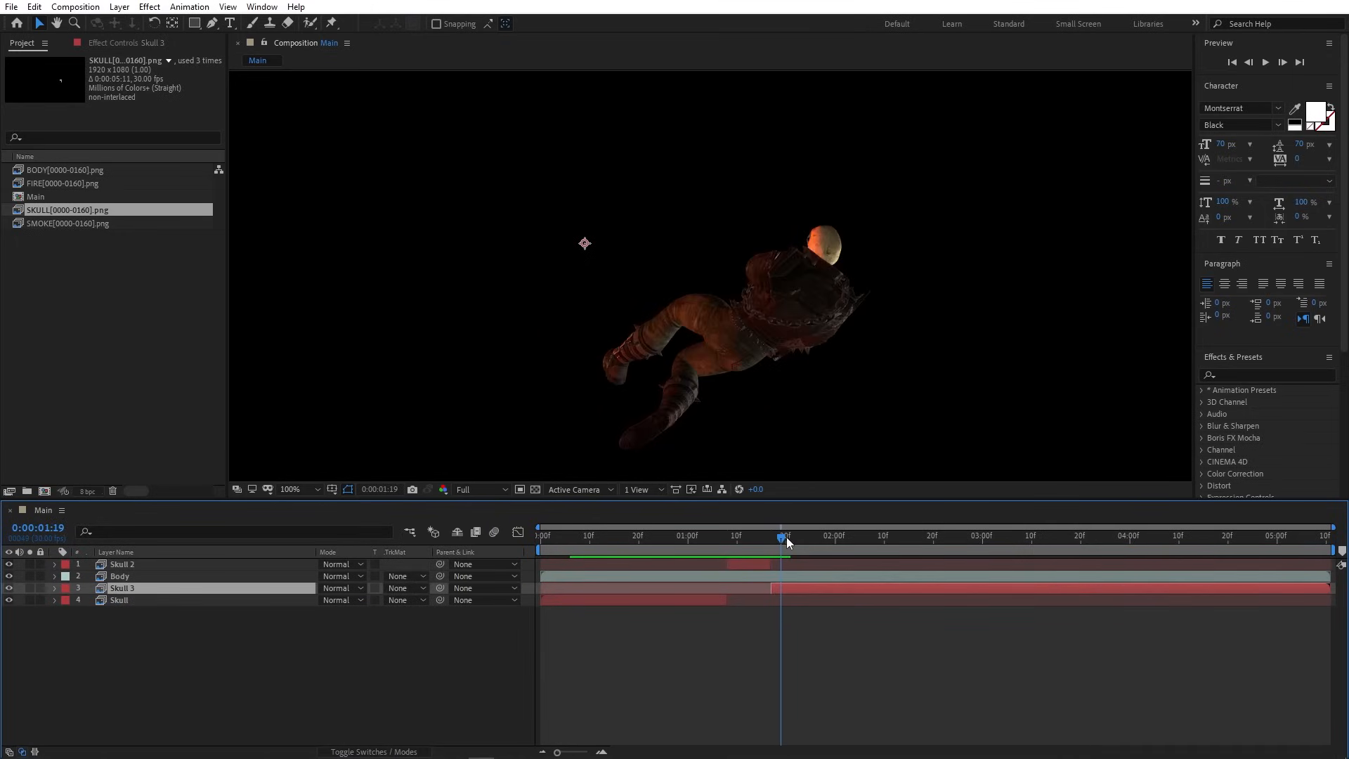
pyautogui.hotkey('ctrl', 'shift', 'd')
pyautogui.moveTo(163, 590); pyautogui.dragTo(163, 565)
# - Split off Skull 5 at 1:27 below Body and Skull 6 at 2:12 above Body
pyautogui.moveTo(786, 537); pyautogui.dragTo(820, 538)
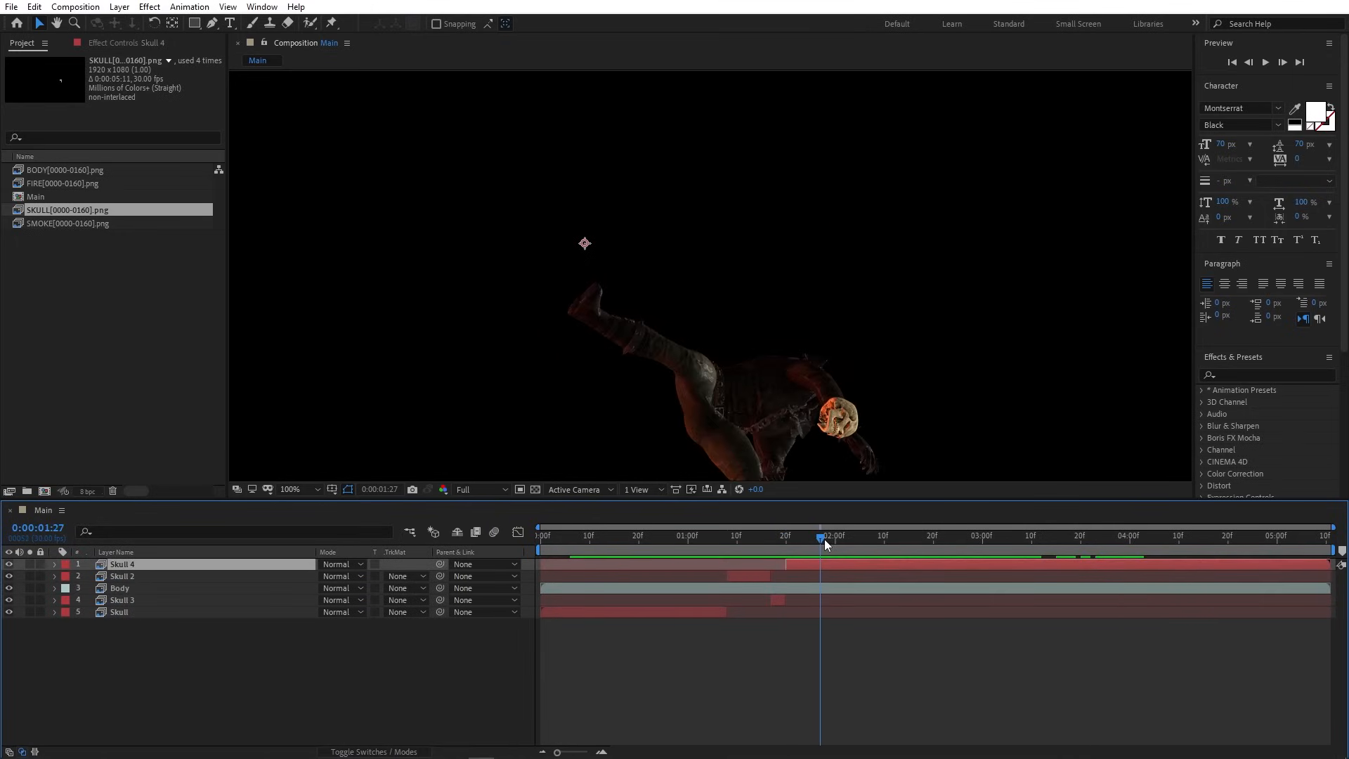
pyautogui.hotkey('ctrl', 'shift', 'd')
pyautogui.moveTo(199, 564); pyautogui.dragTo(199, 600)
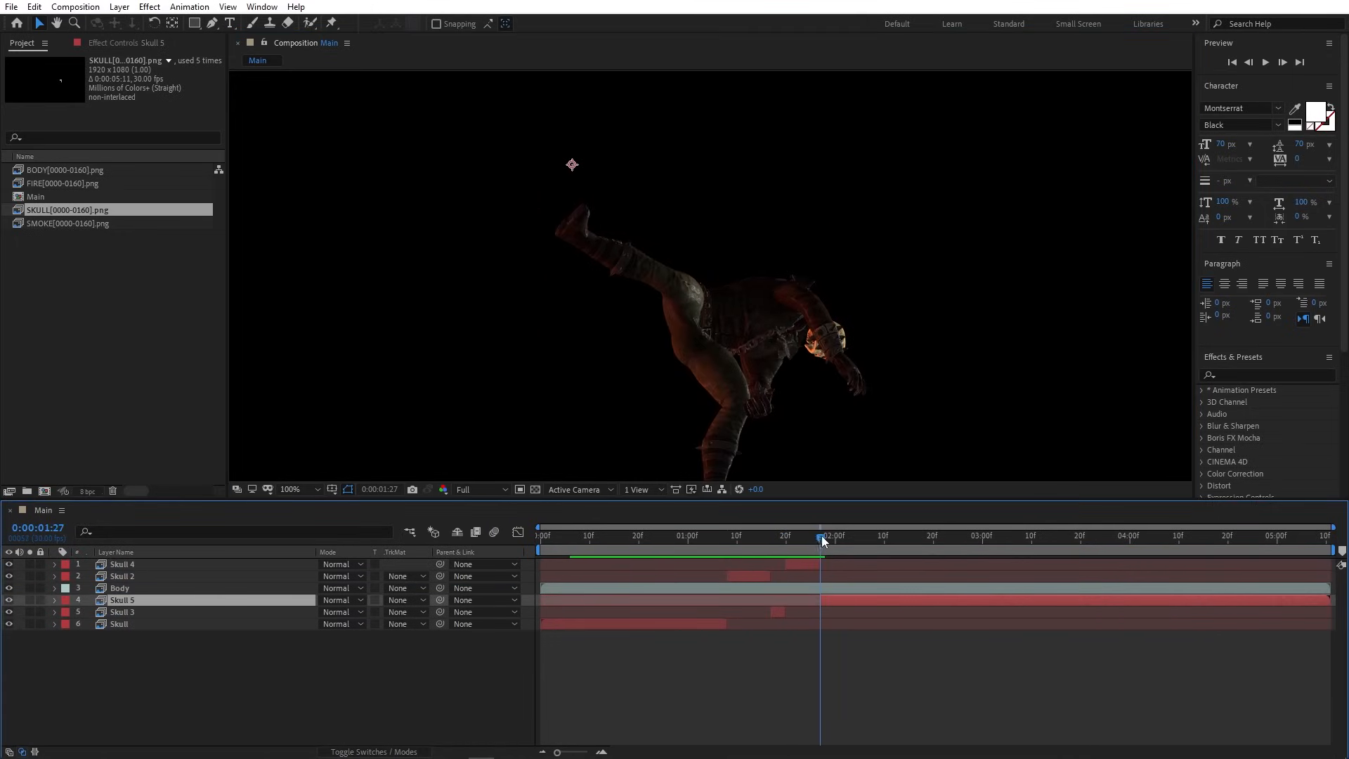
pyautogui.moveTo(820, 537); pyautogui.dragTo(893, 538)
pyautogui.hotkey('ctrl', 'shift', 'd')
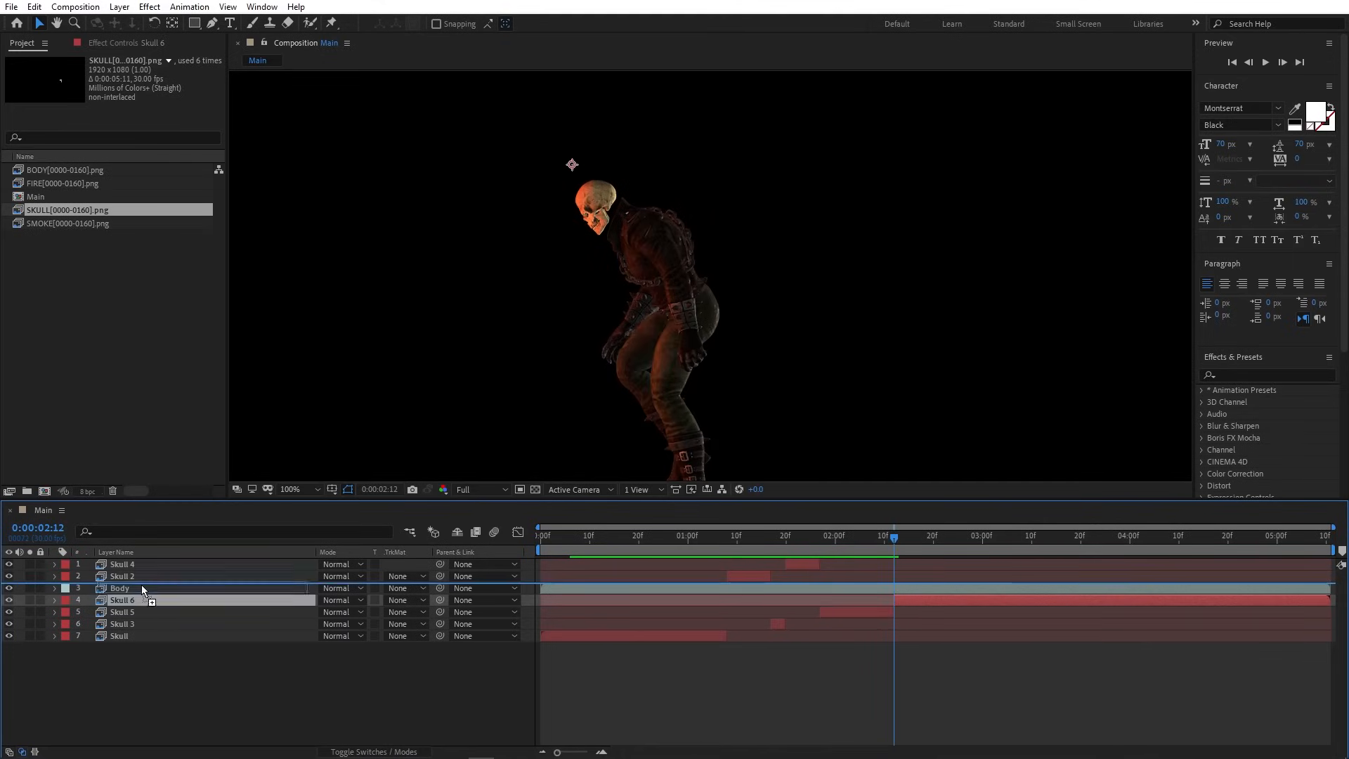
pyautogui.moveTo(163, 600); pyautogui.dragTo(163, 587)
pyautogui.moveTo(900, 538); pyautogui.dragTo(1139, 558)
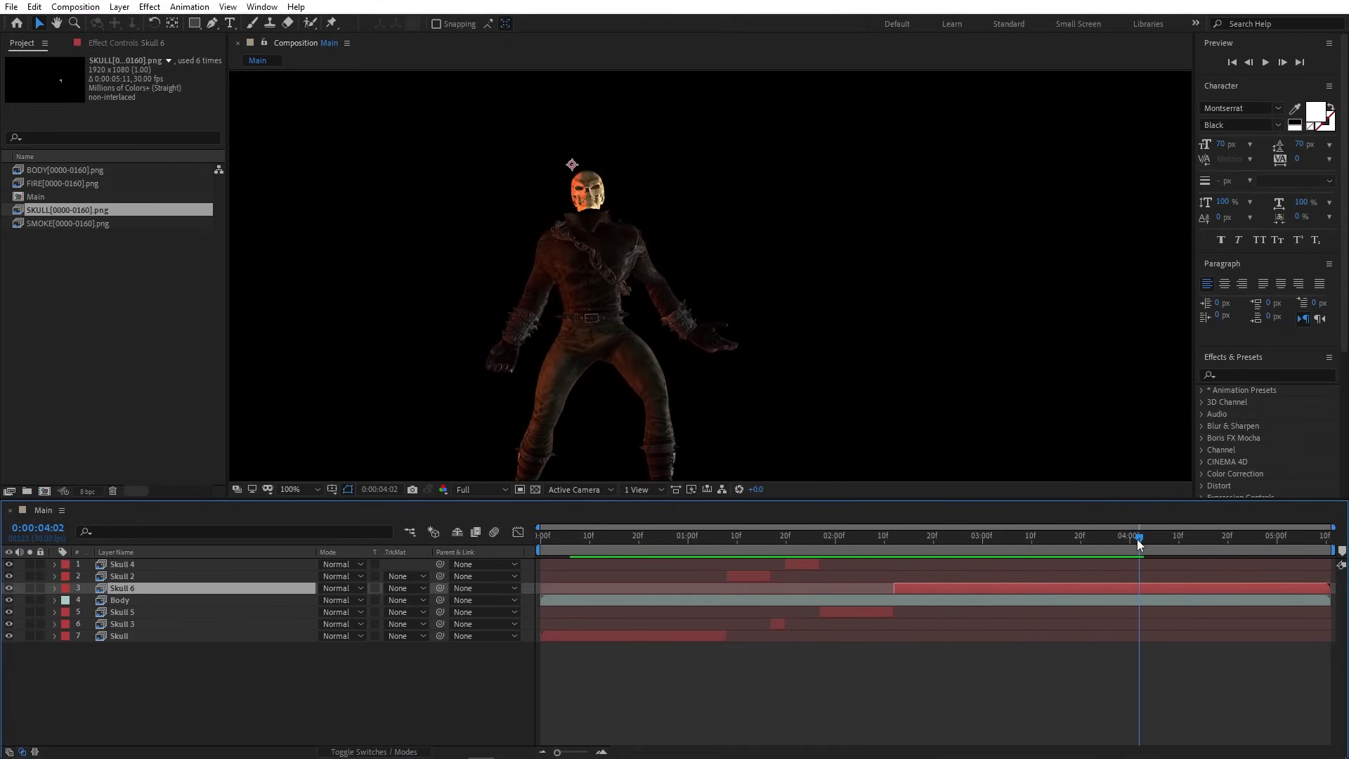
pyautogui.click(317, 489)
pyautogui.click(318, 518)
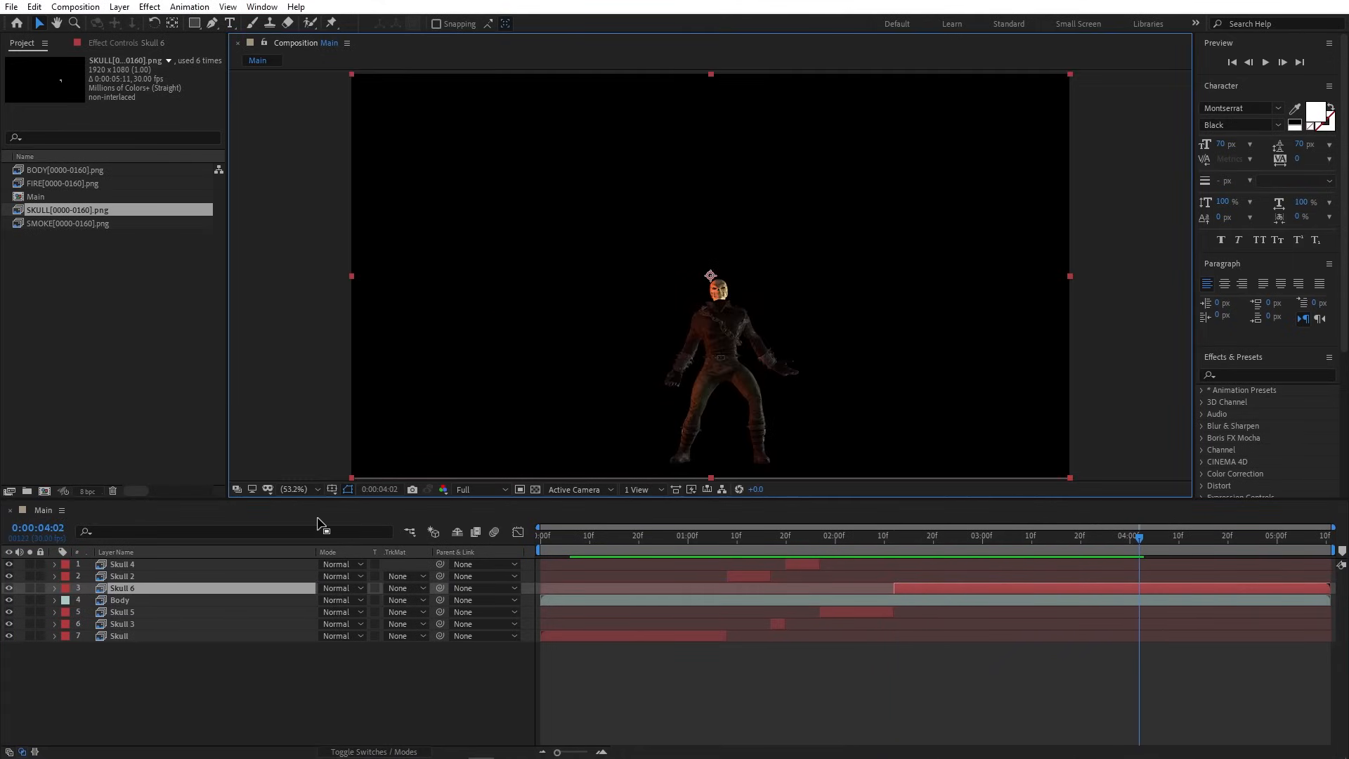
pyautogui.click(752, 703)
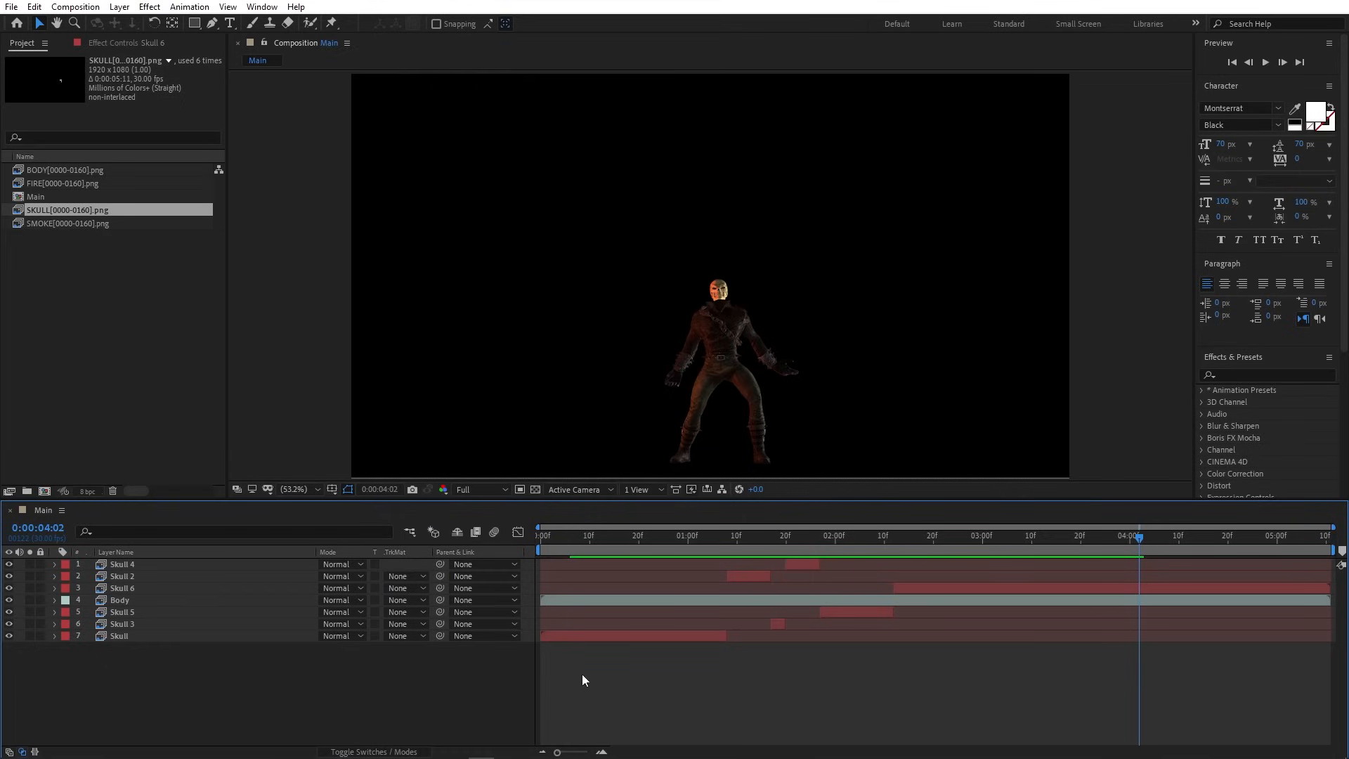
pyautogui.click(534, 490)
# - Create a new composition from the SKULL footage named SkullCC
pyautogui.click(534, 490)
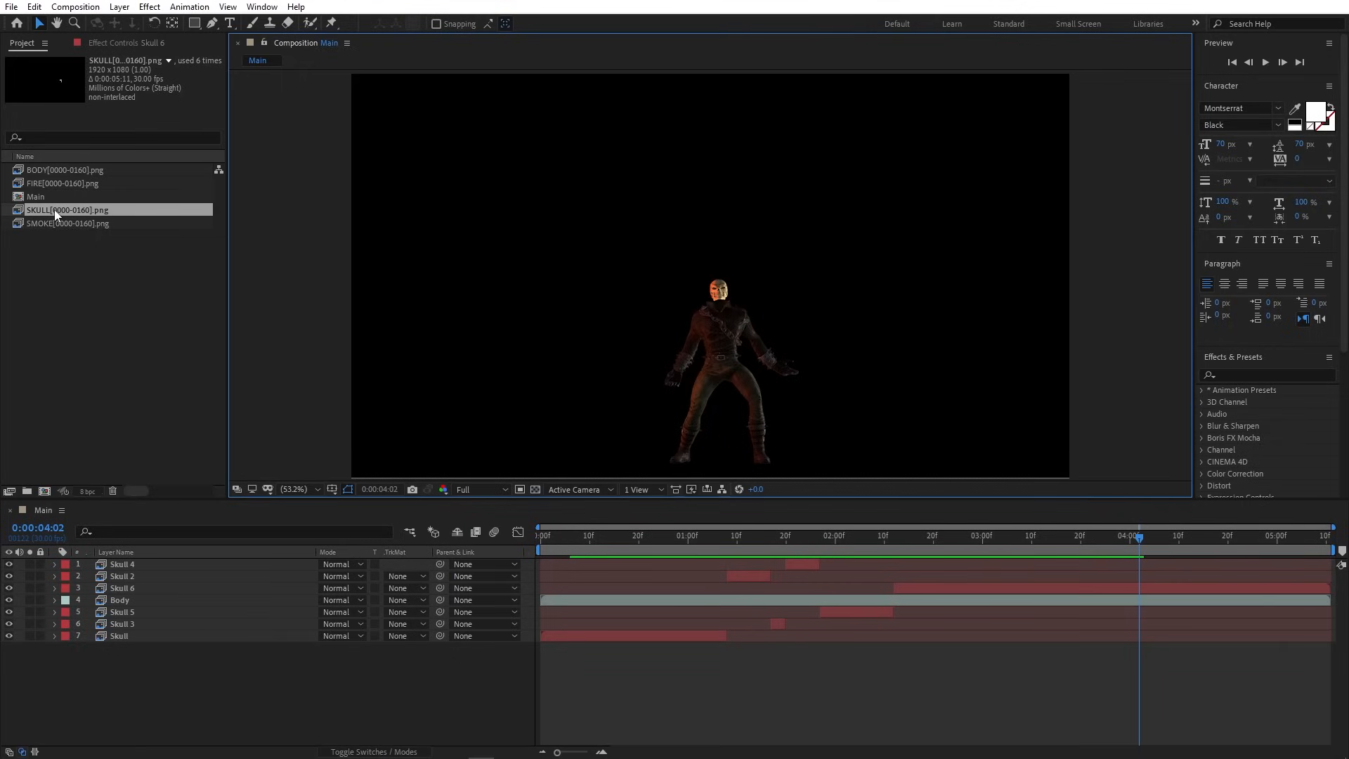
pyautogui.moveTo(53, 210); pyautogui.dragTo(45, 490)
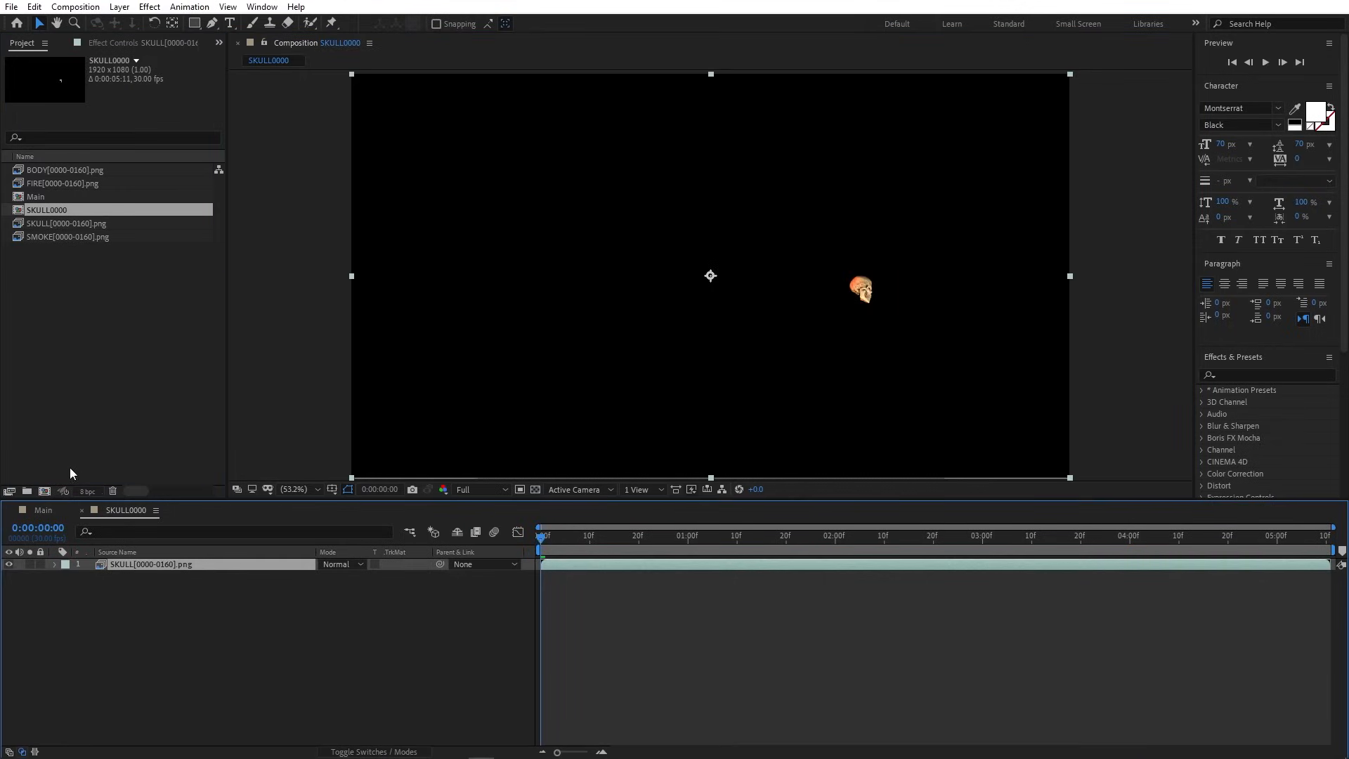
pyautogui.click(76, 6)
pyautogui.click(90, 46)
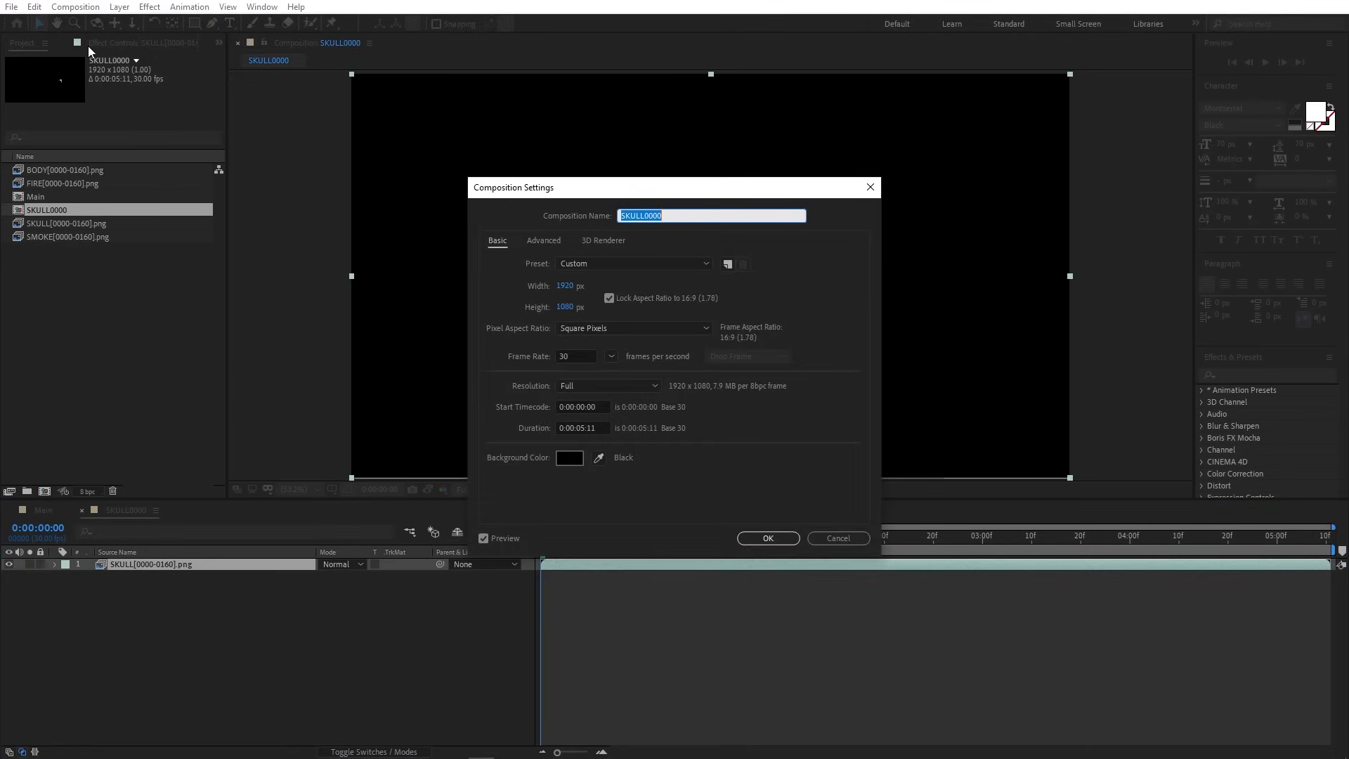
pyautogui.write('SkullCC')
pyautogui.press('Return')
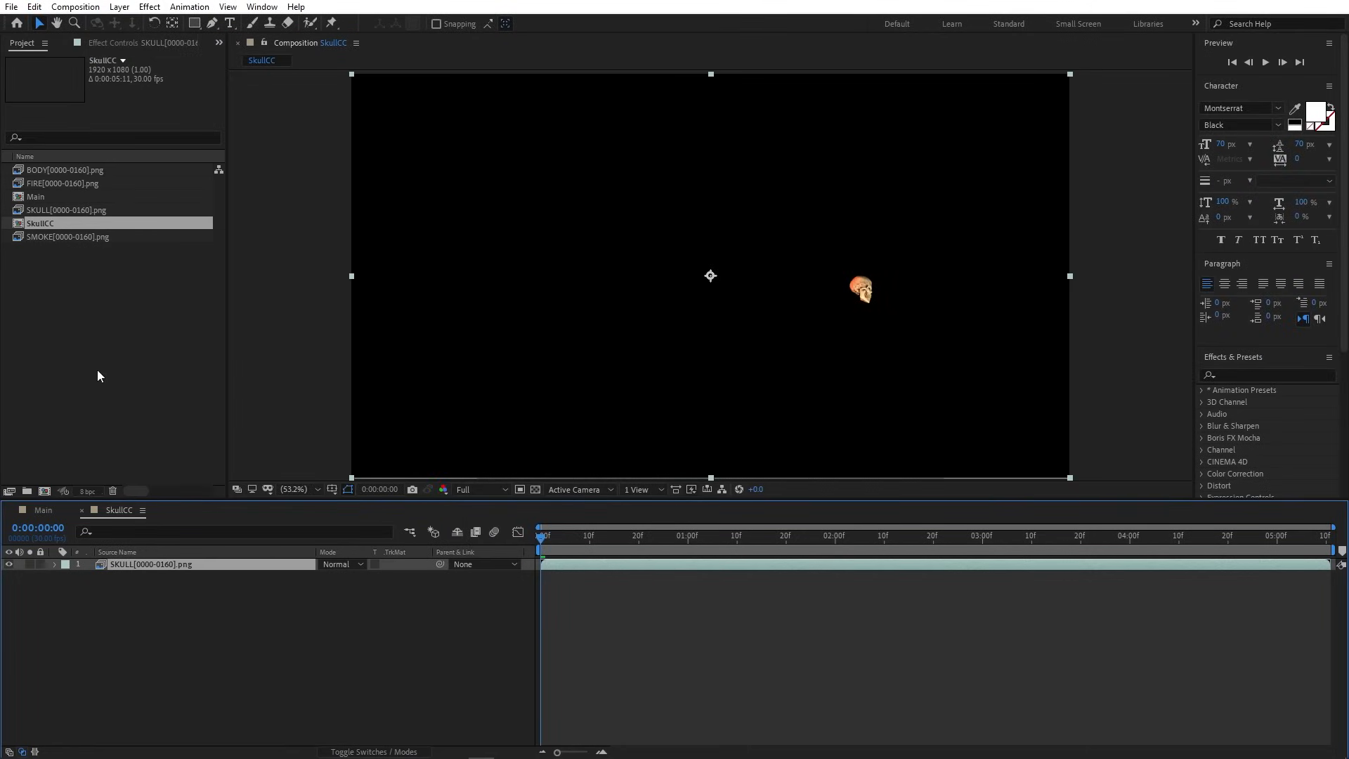
# - In Main, replace all red-labelled skull layers' source with the SkullCC comp
pyautogui.click(45, 510)
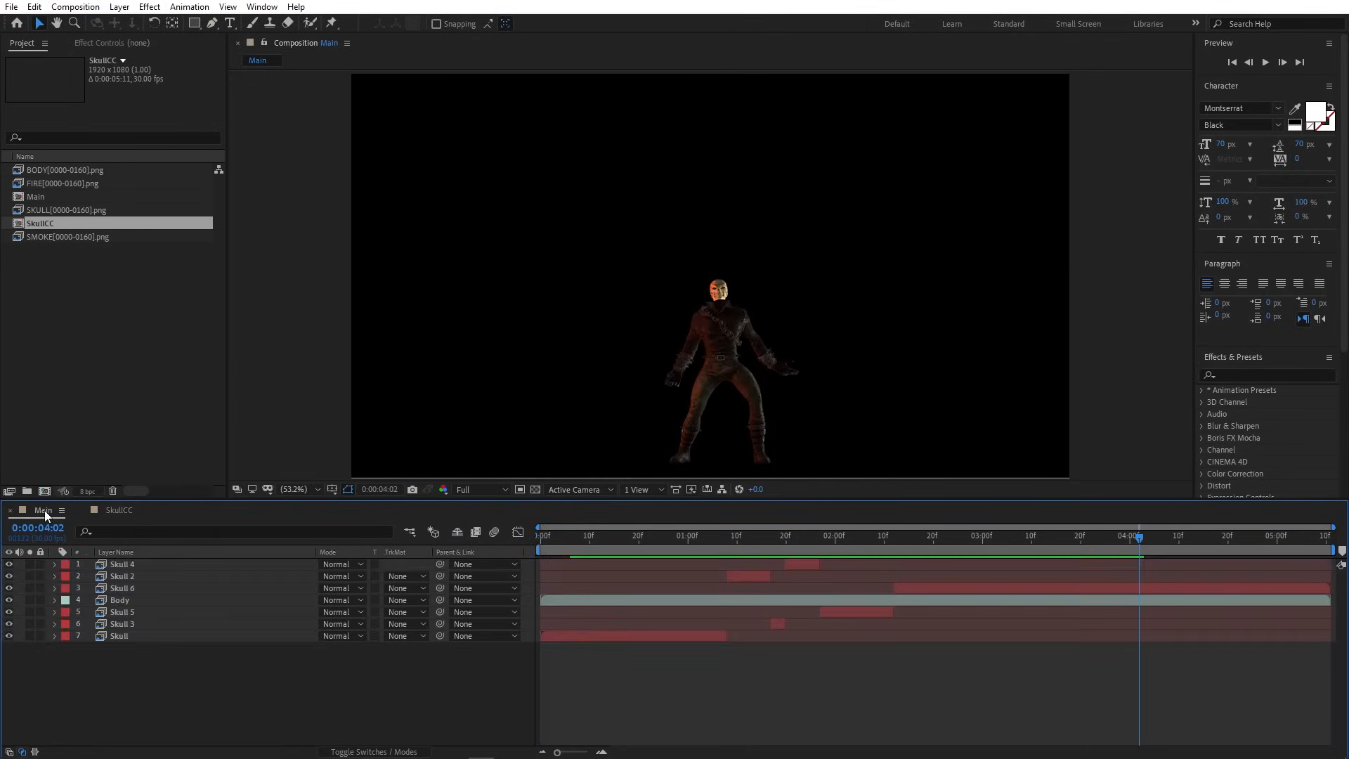
pyautogui.click(68, 568)
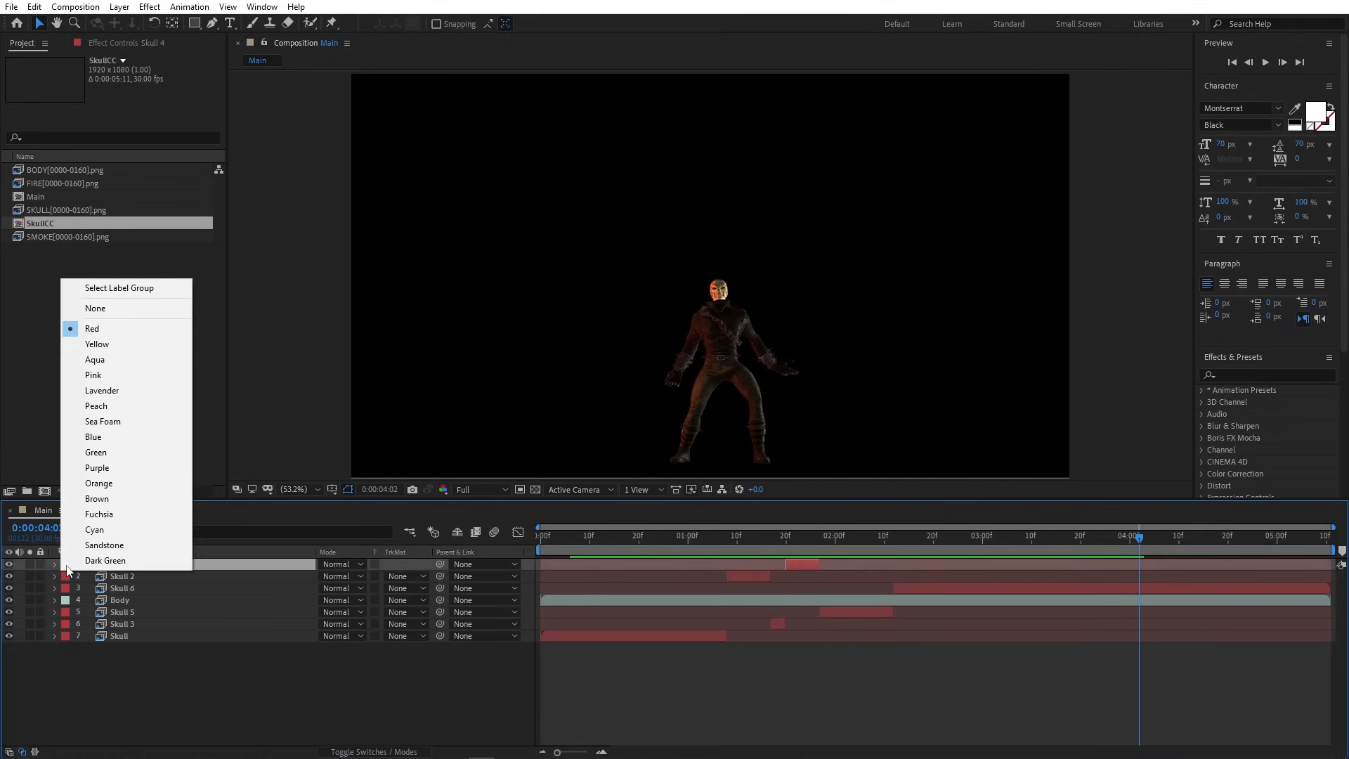
pyautogui.click(127, 290)
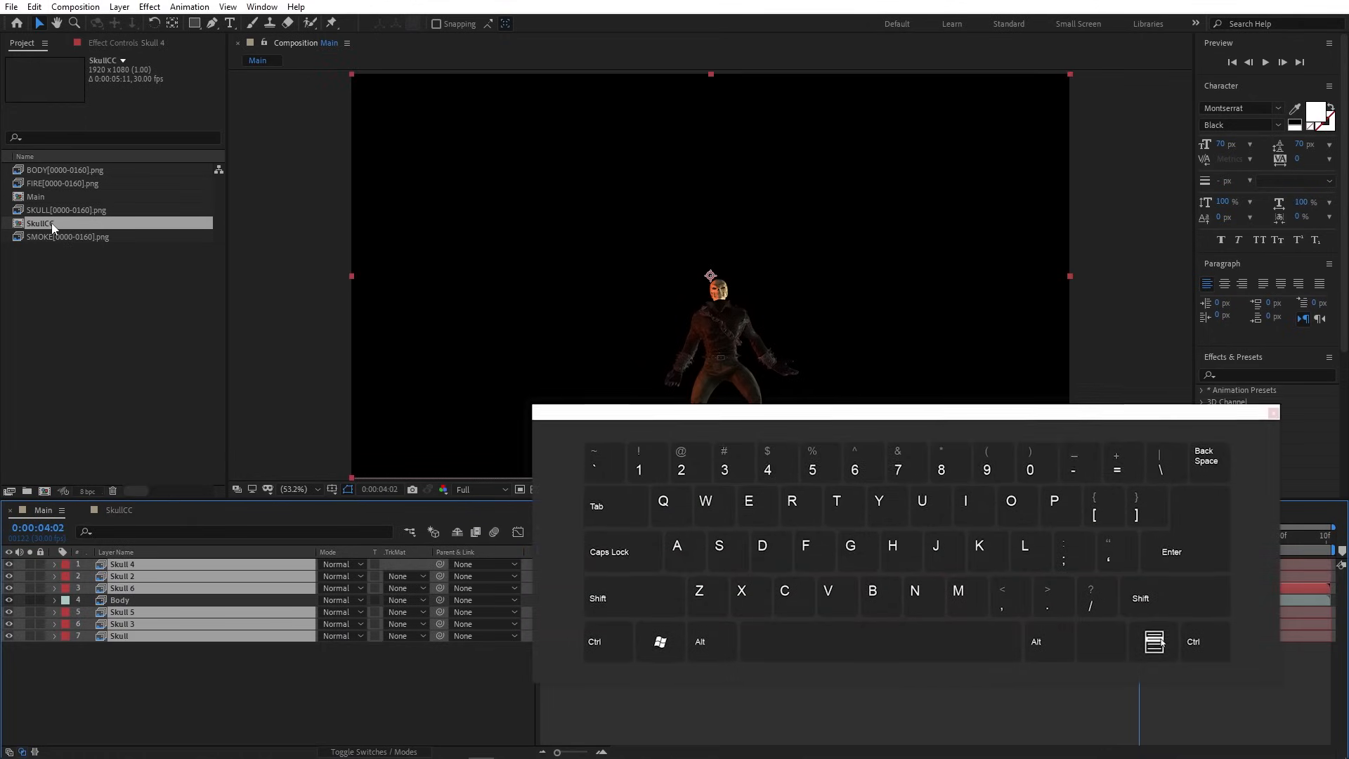
pyautogui.press('alt')
pyautogui.keyDown('alt'); pyautogui.moveTo(51, 222); pyautogui.dragTo(167, 563); pyautogui.keyUp('alt')
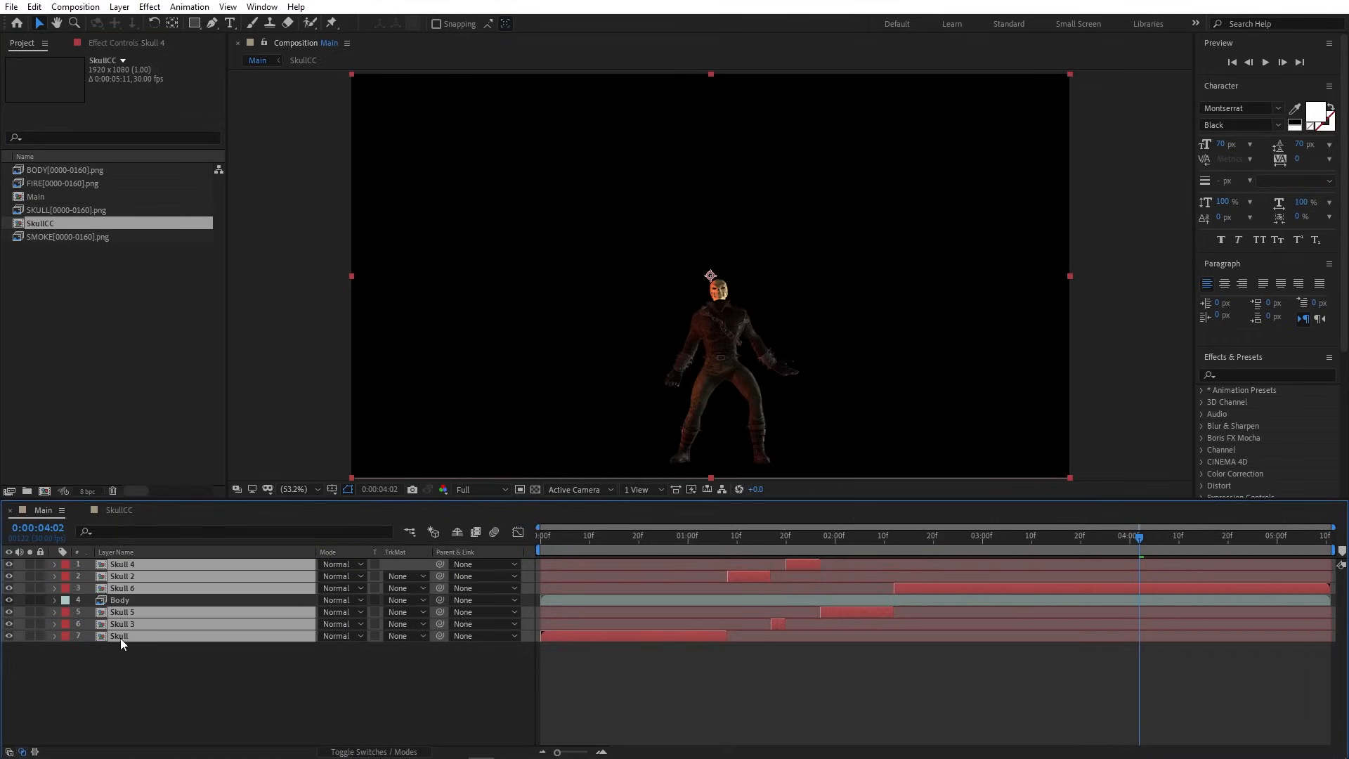
pyautogui.click(1053, 668)
# - Drag the FIRE and SMOKE sequences into Main at about 03:09
pyautogui.moveTo(1140, 536); pyautogui.dragTo(465, 592)
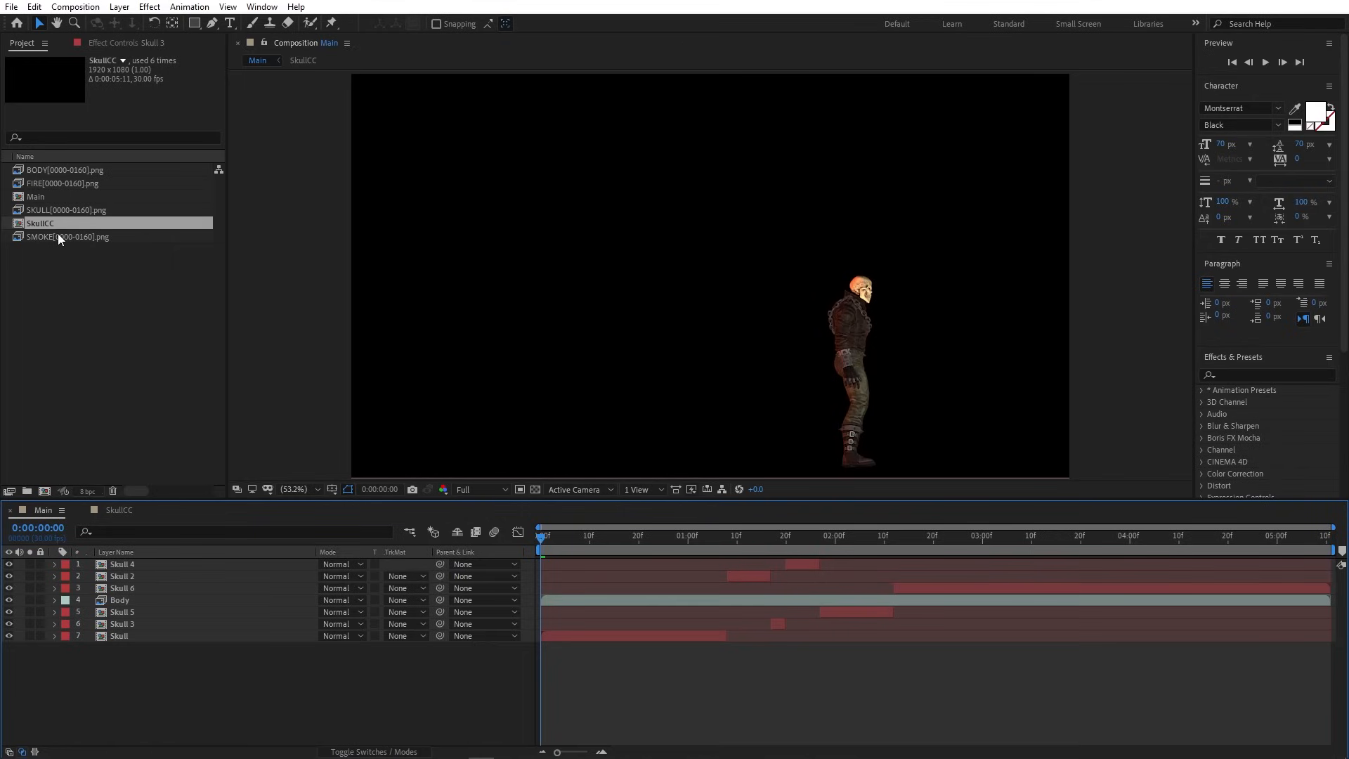
pyautogui.click(57, 236)
pyautogui.keyDown('ctrl'); pyautogui.click(51, 183); pyautogui.keyUp('ctrl')
pyautogui.moveTo(43, 181); pyautogui.dragTo(143, 574)
# - Place SMOKE beneath FIRE and rename the layers Smoke and Fire
pyautogui.click(263, 698)
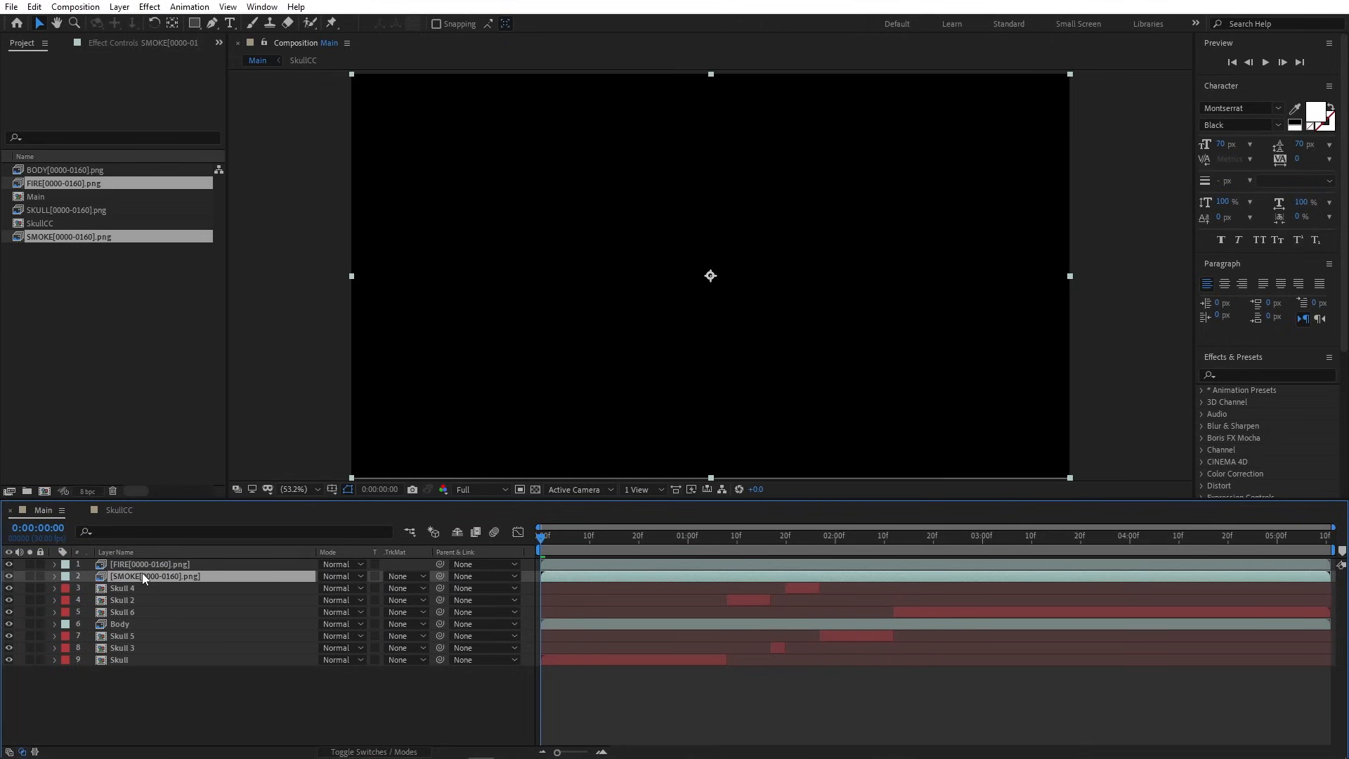
pyautogui.press('Return')
pyautogui.write('Smoke')
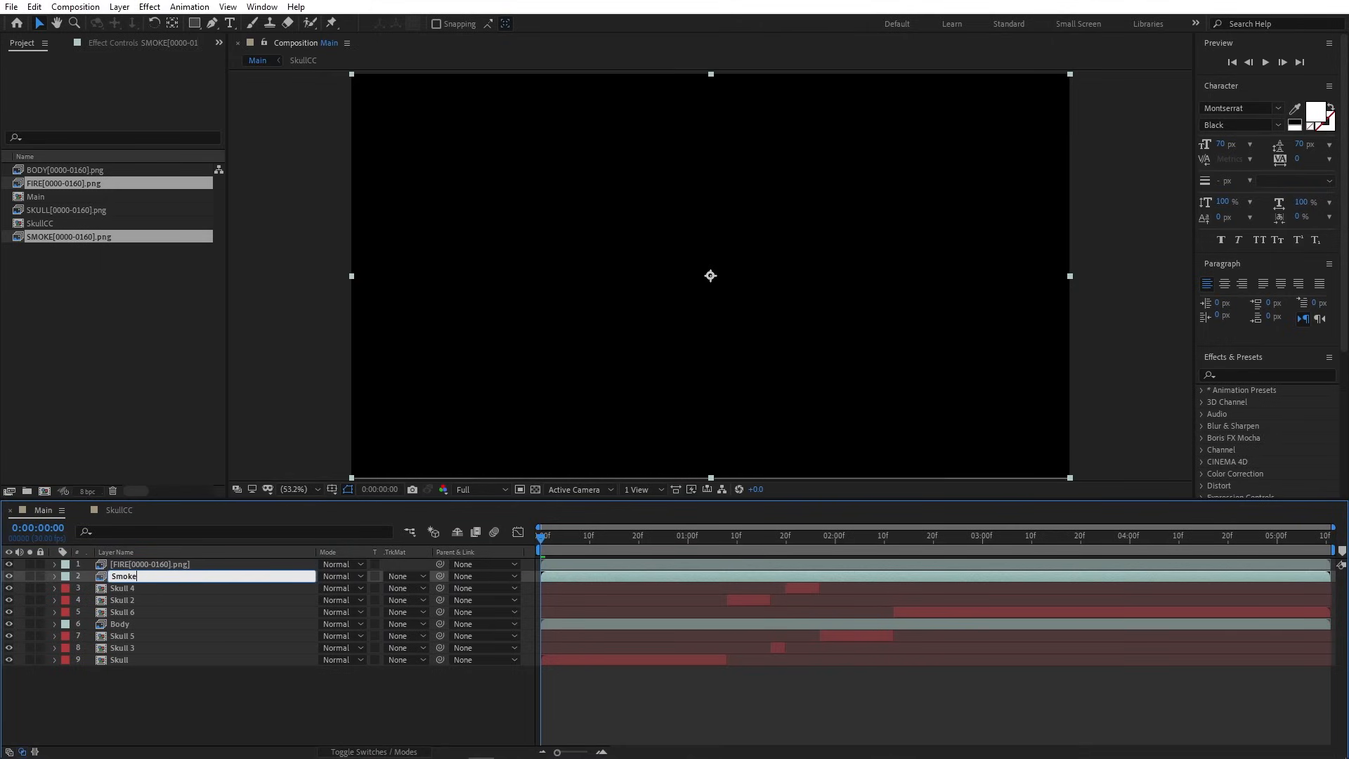
pyautogui.press('Return')
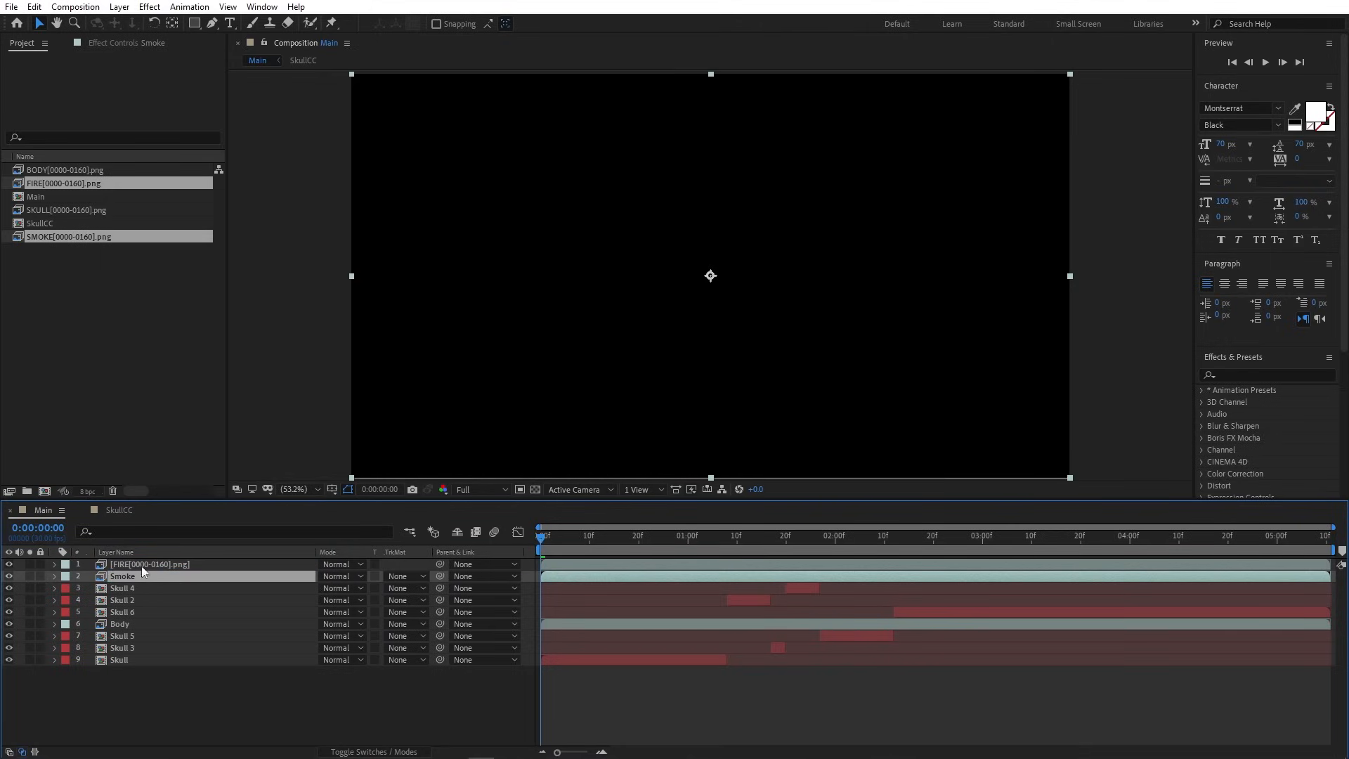
pyautogui.click(142, 561)
pyautogui.press('Return')
pyautogui.write('F')
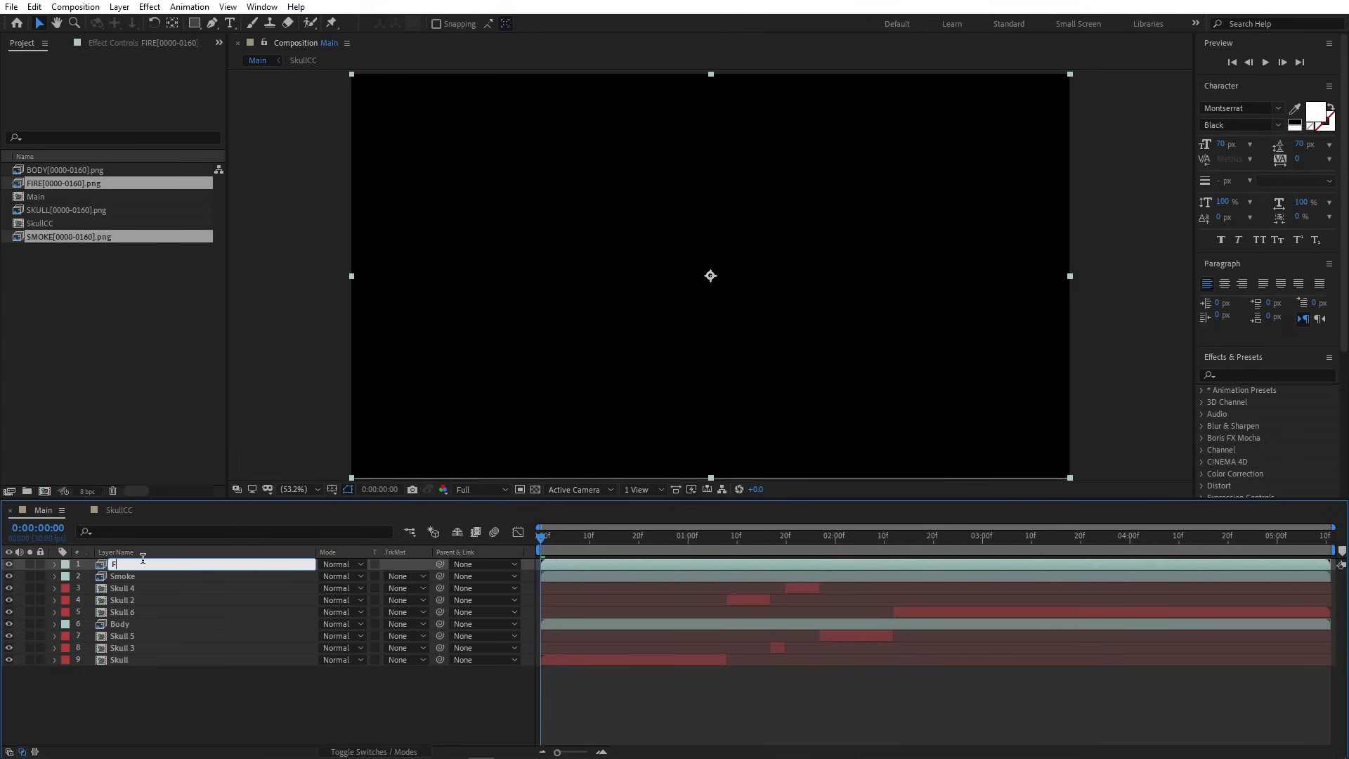
pyautogui.write('ire')
pyautogui.press('Return')
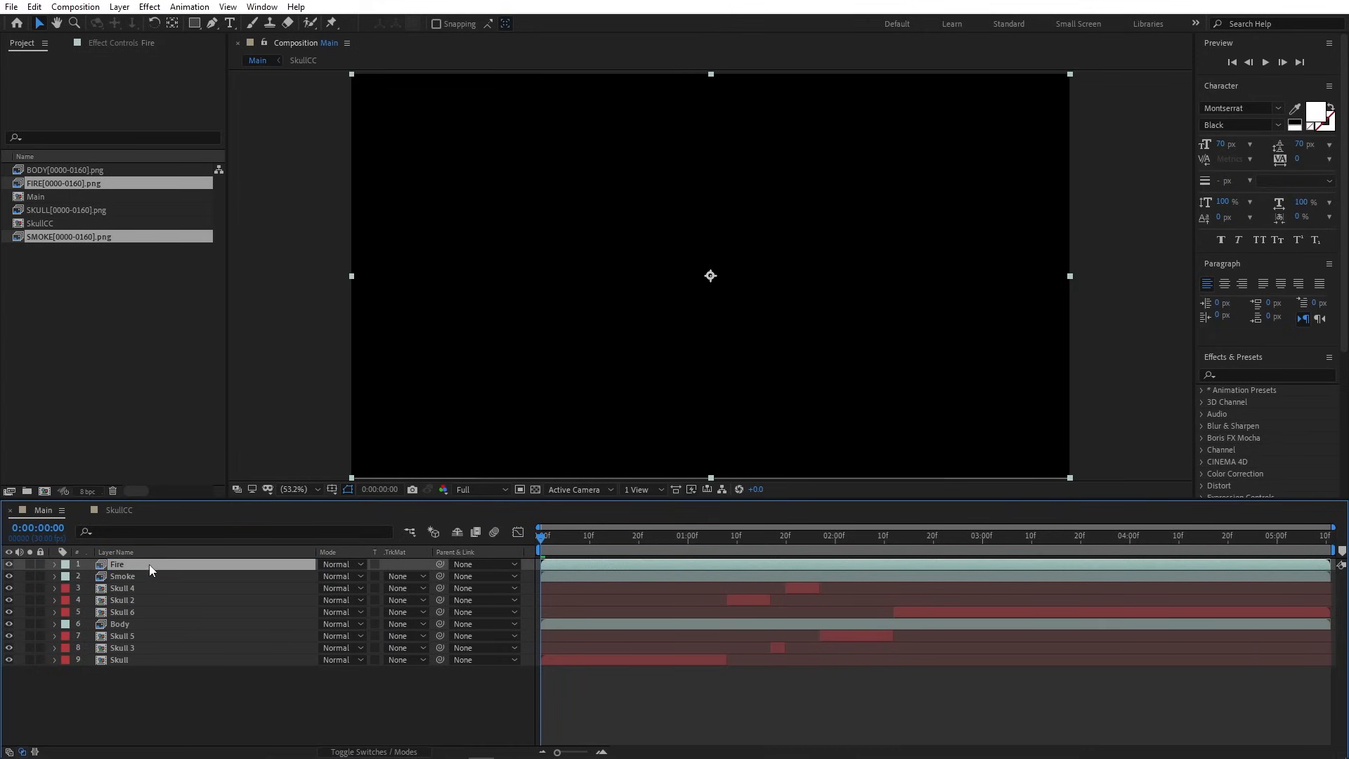
# - Give Fire and Smoke orange labels, Body a green label, and close the SkullCC timeline
pyautogui.keyDown('shift'); pyautogui.click(125, 576); pyautogui.keyUp('shift')
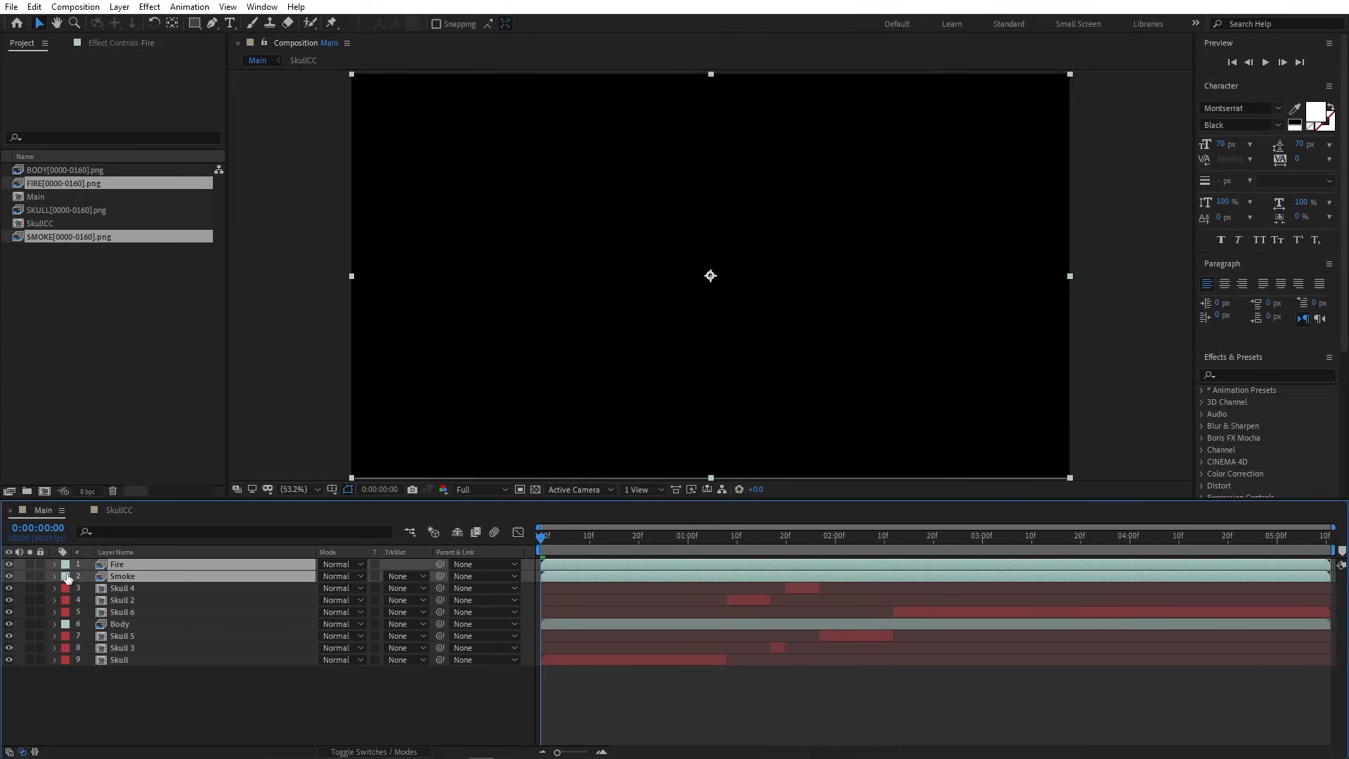
pyautogui.click(66, 577)
pyautogui.click(114, 499)
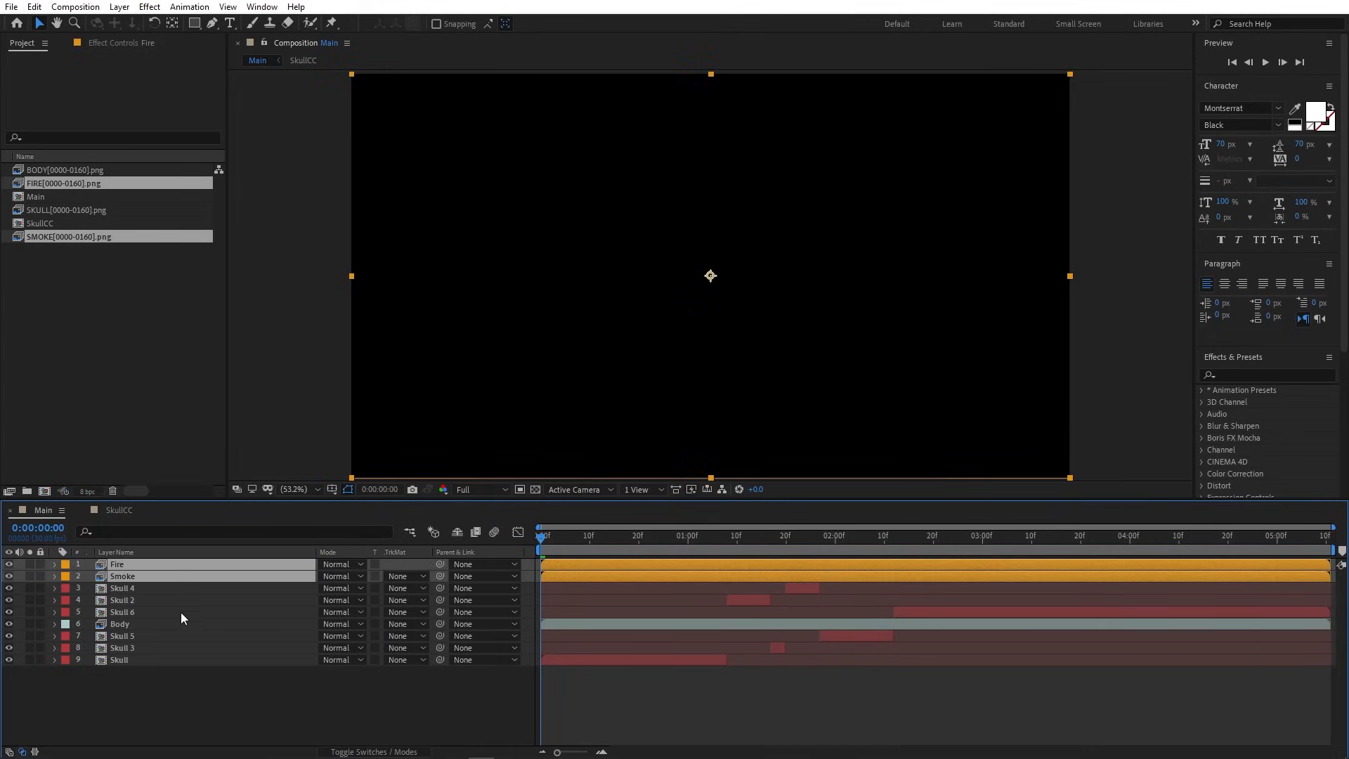
pyautogui.click(180, 623)
pyautogui.click(65, 624)
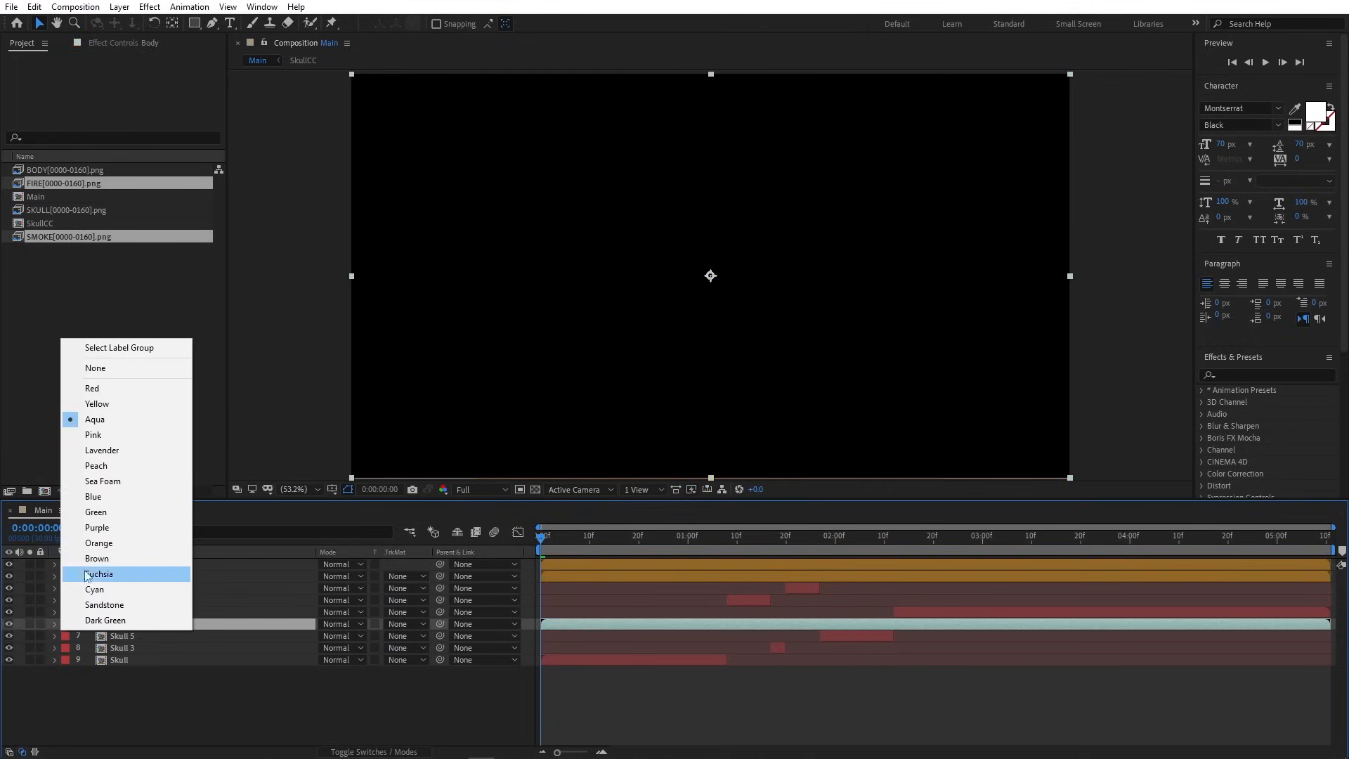
pyautogui.click(107, 512)
pyautogui.click(239, 690)
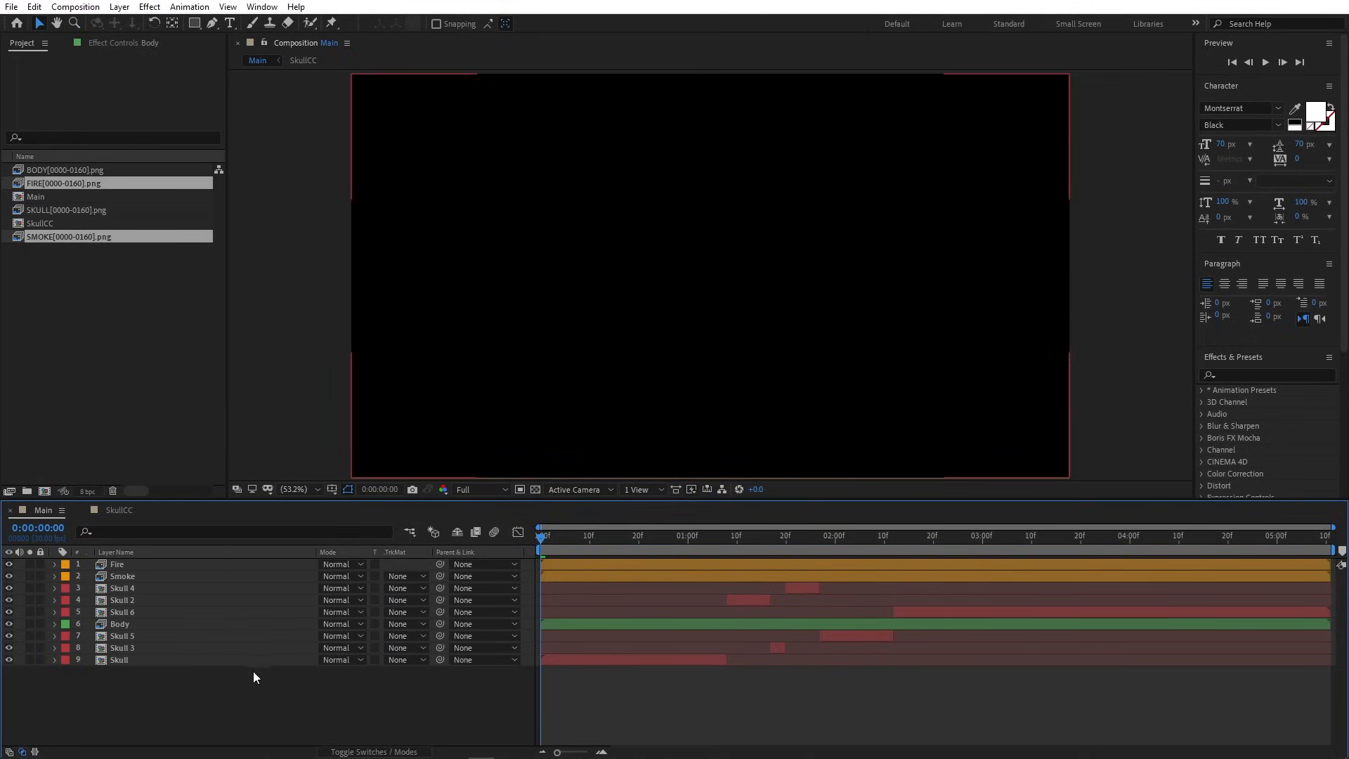
pyautogui.click(81, 510)
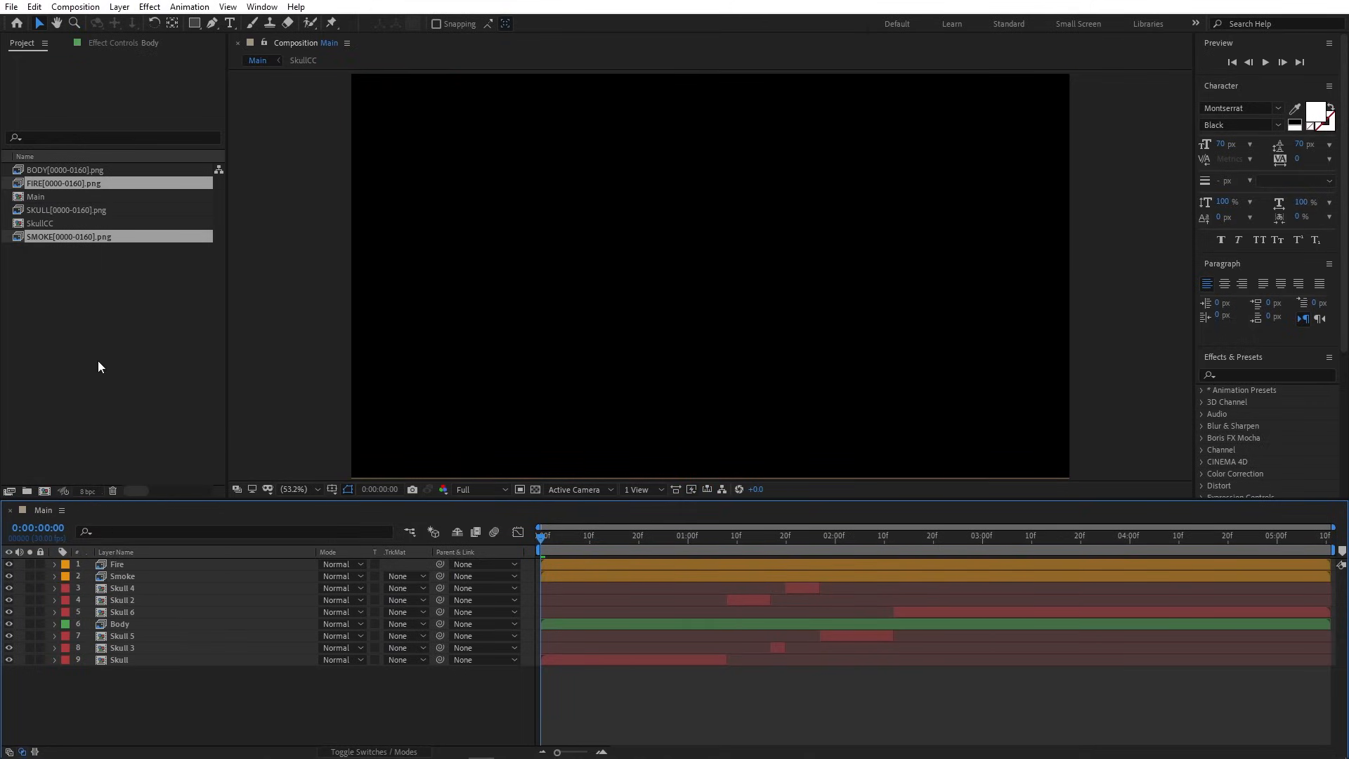
pyautogui.click(101, 367)
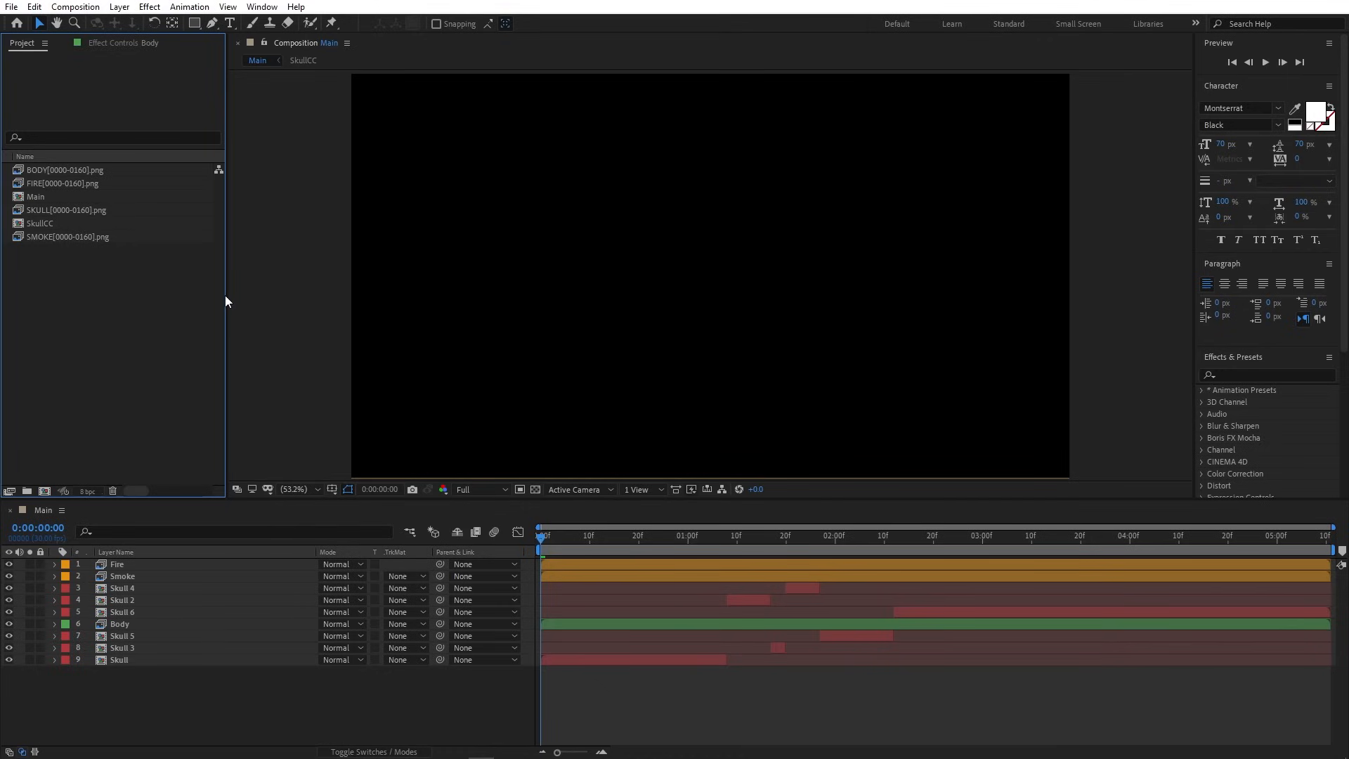
# - Sort the Project panel by type and move the four PNG sequences into a new Renders folder
pyautogui.moveTo(226, 295); pyautogui.dragTo(349, 295)
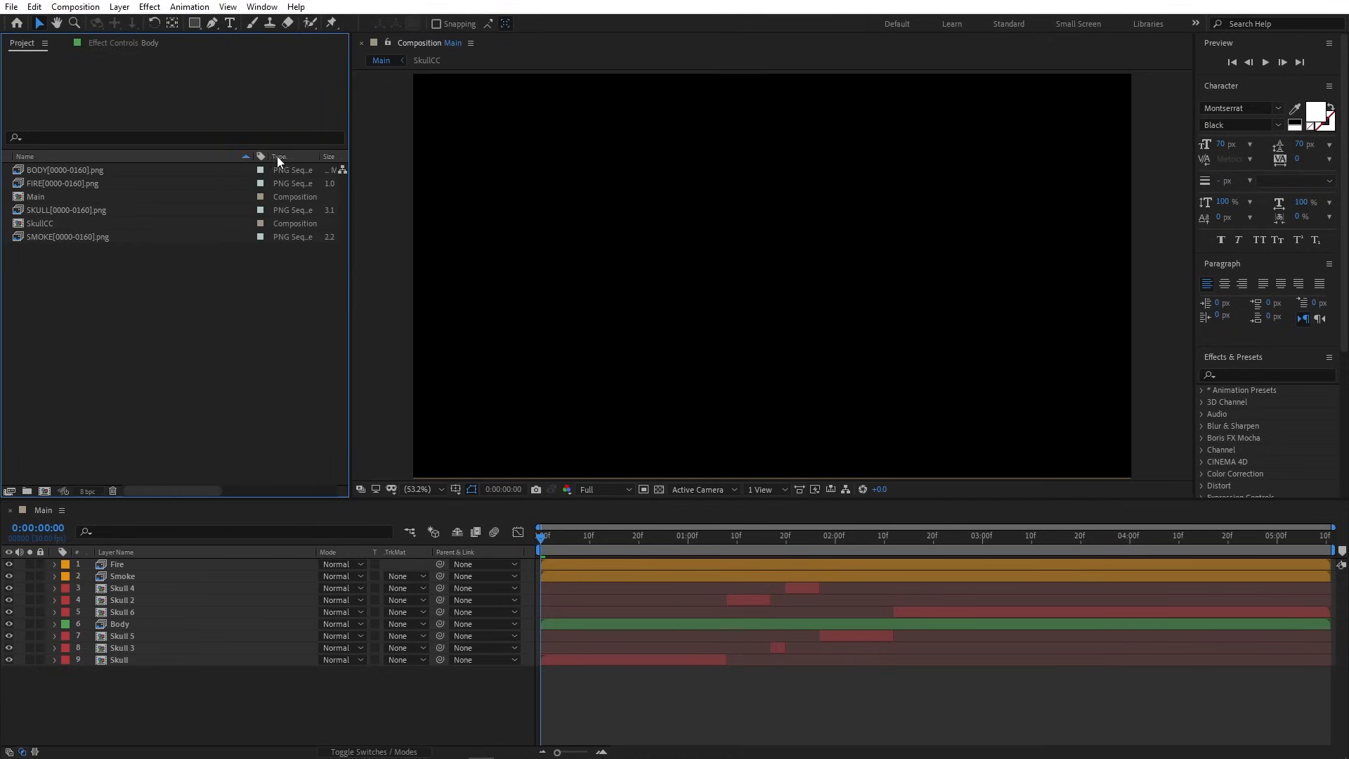
pyautogui.click(282, 156)
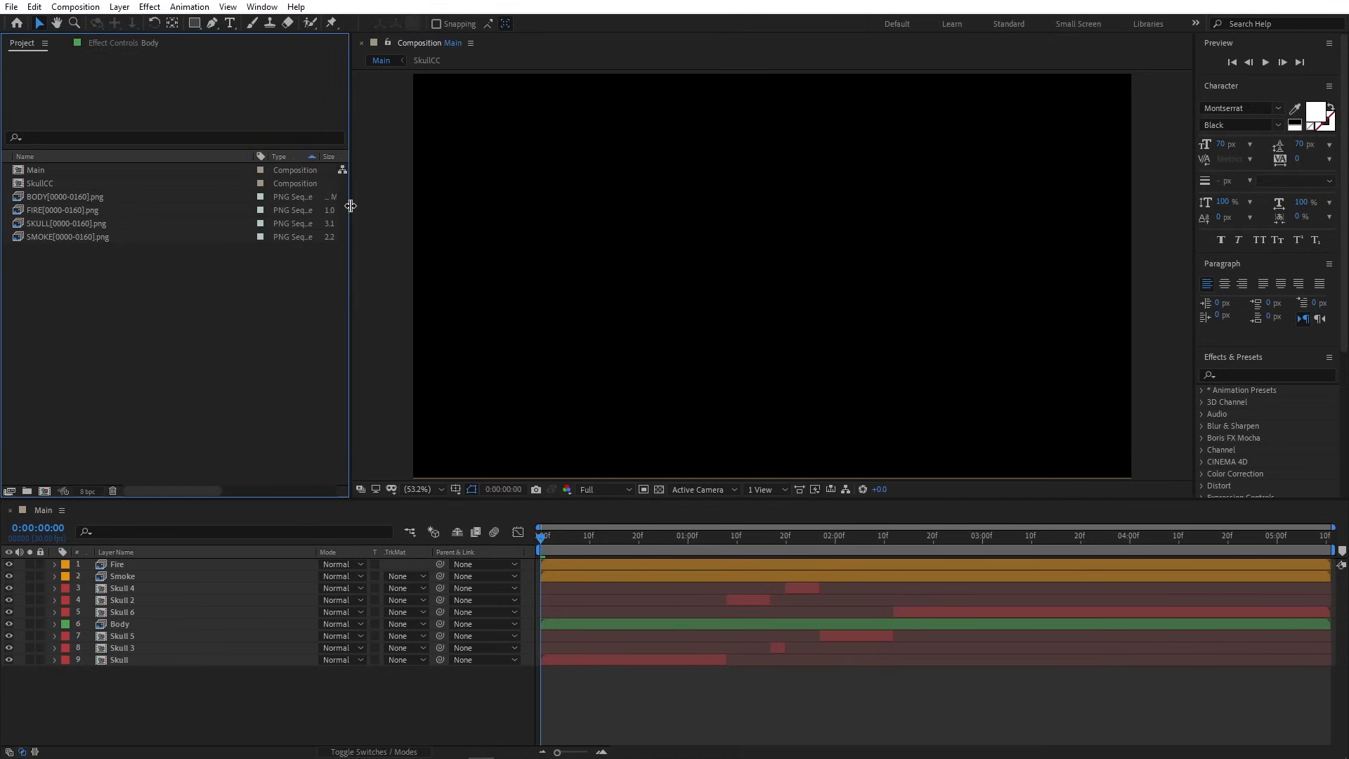
pyautogui.moveTo(350, 206); pyautogui.dragTo(255, 204)
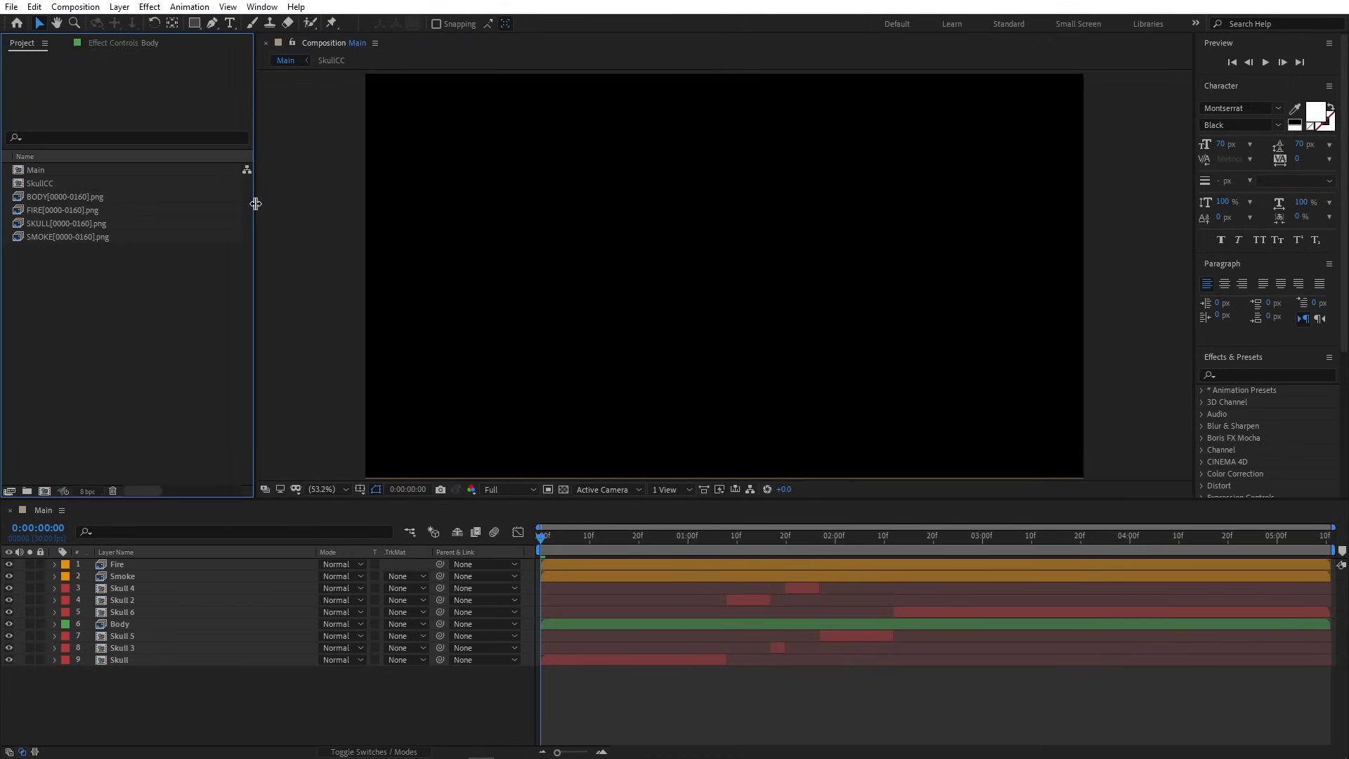
pyautogui.click(69, 196)
pyautogui.keyDown('shift'); pyautogui.click(67, 237); pyautogui.keyUp('shift')
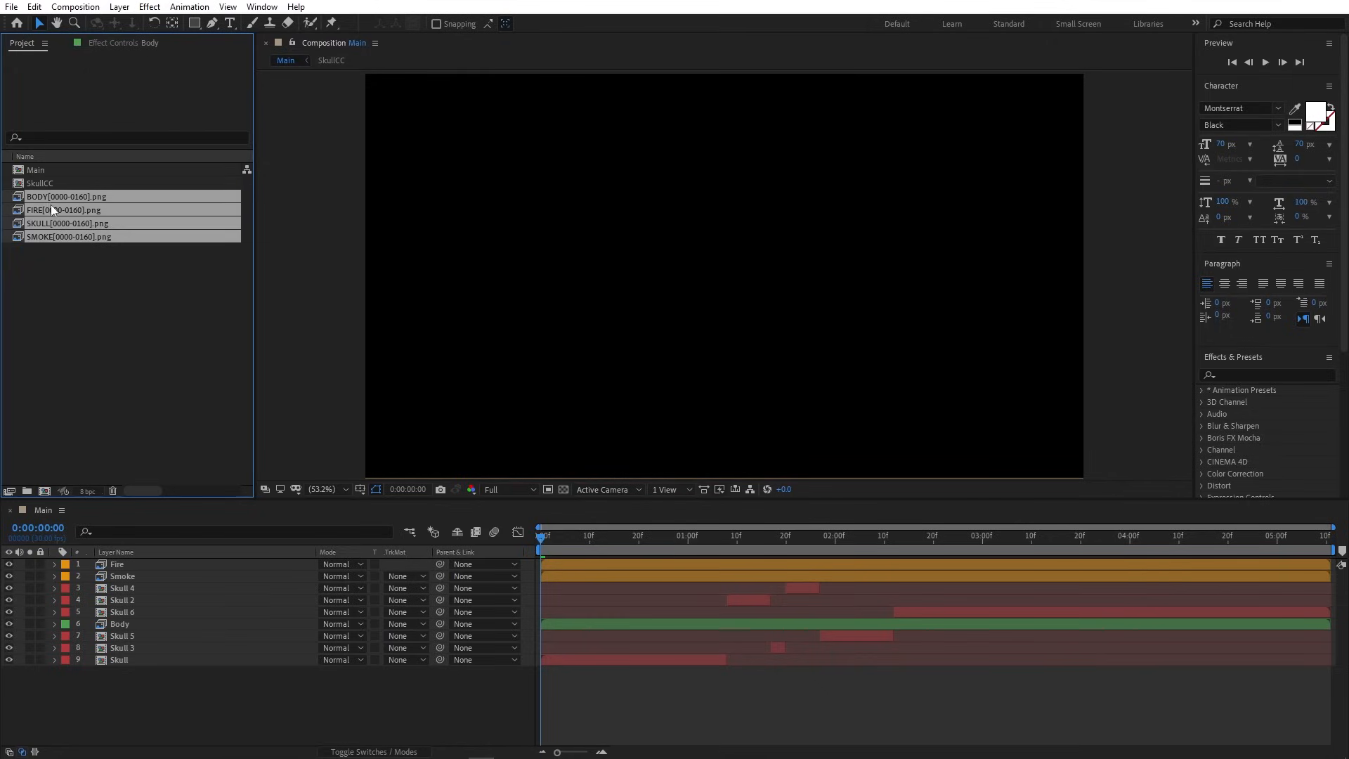
pyautogui.moveTo(67, 238); pyautogui.dragTo(31, 491)
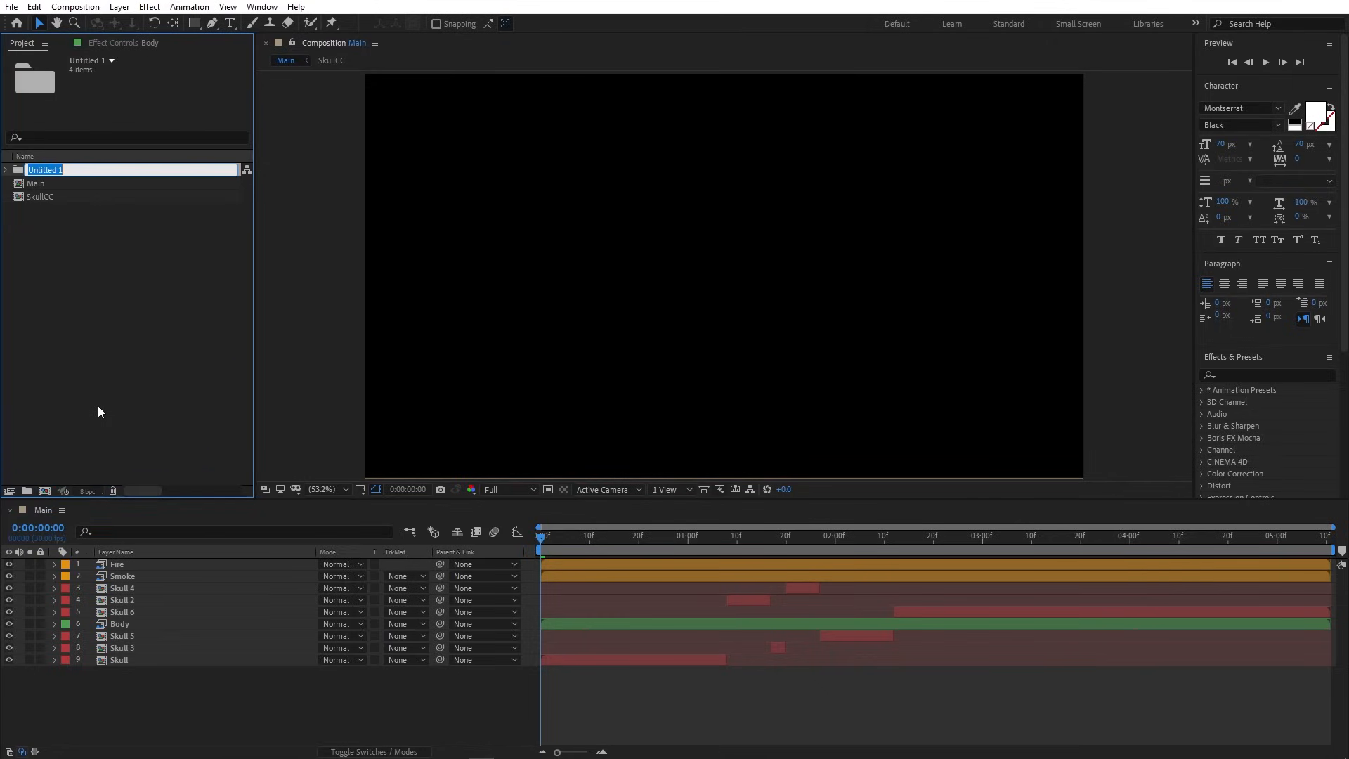
pyautogui.write('Renders')
pyautogui.press('Return')
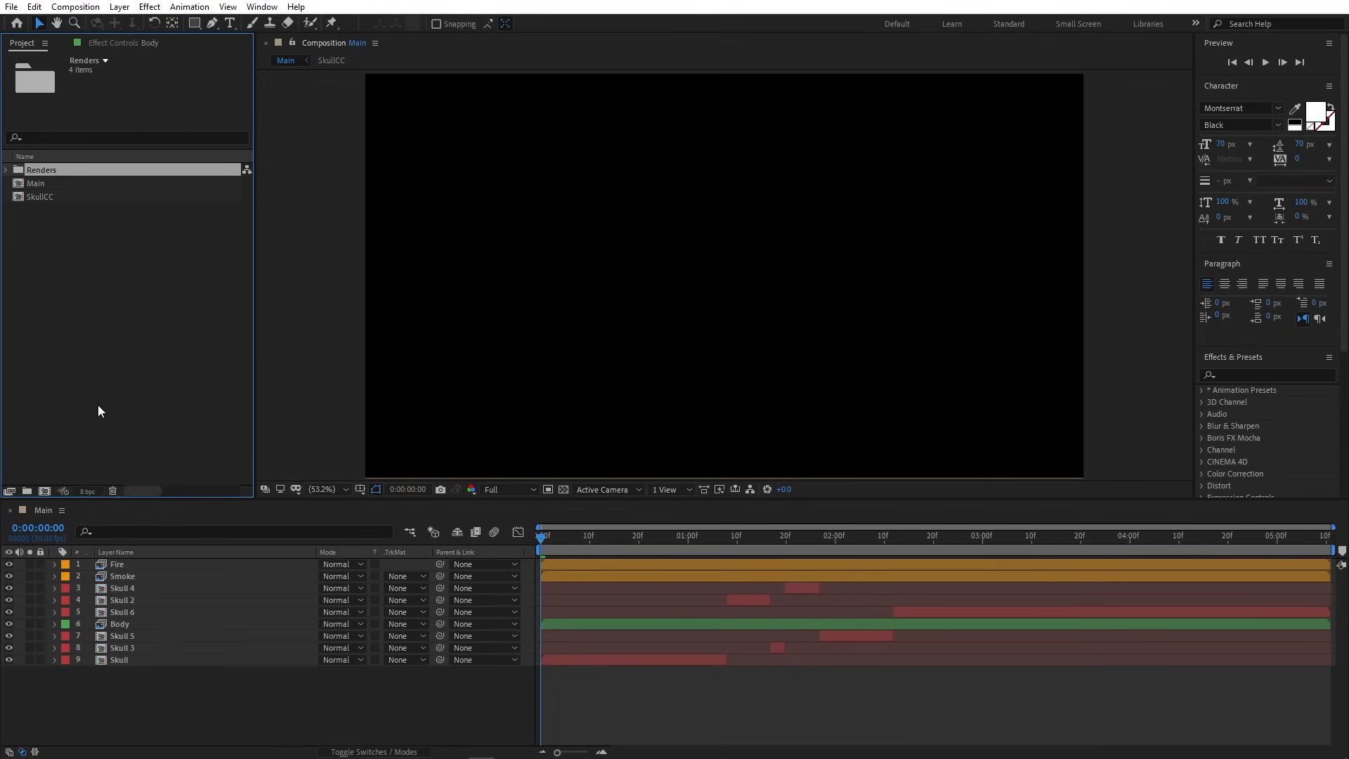
# - Save the After Effects project
pyautogui.click(131, 384)
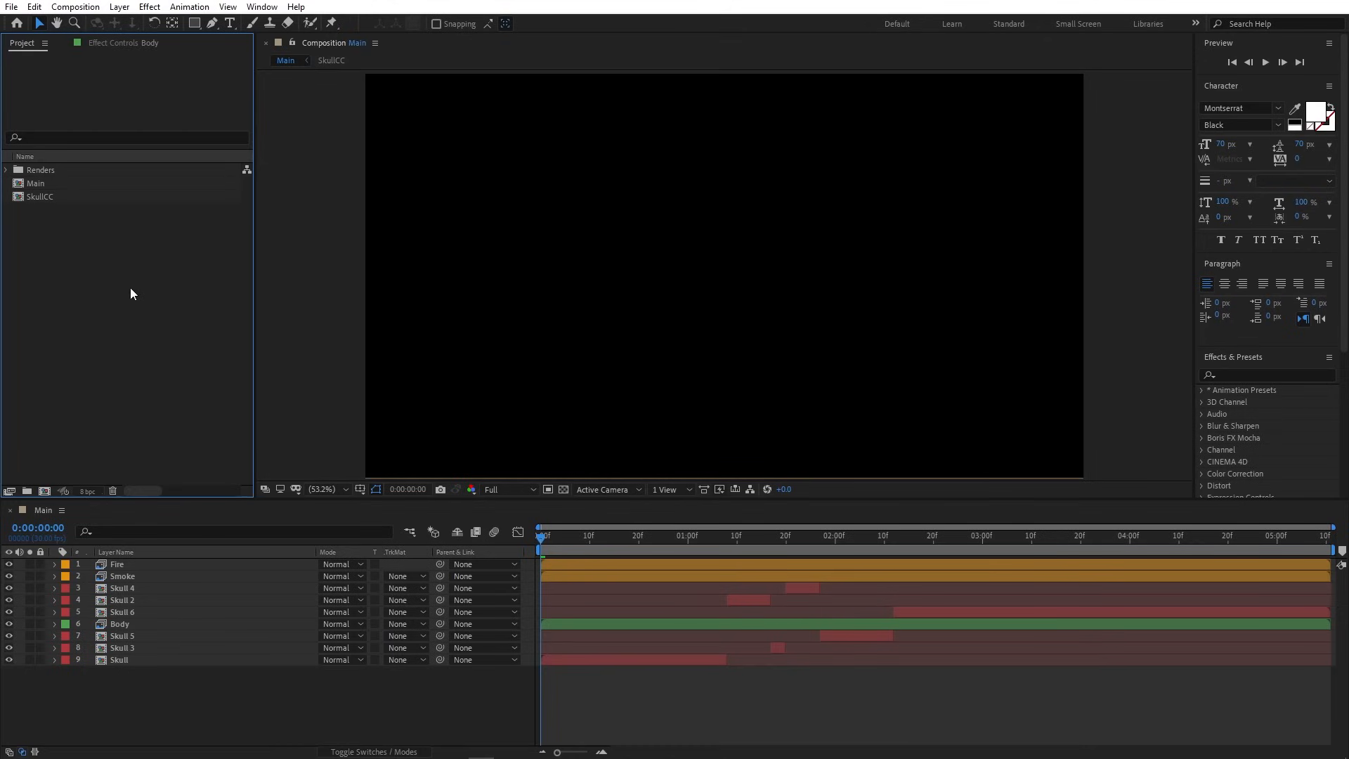
pyautogui.click(11, 7)
pyautogui.moveTo(42, 133)
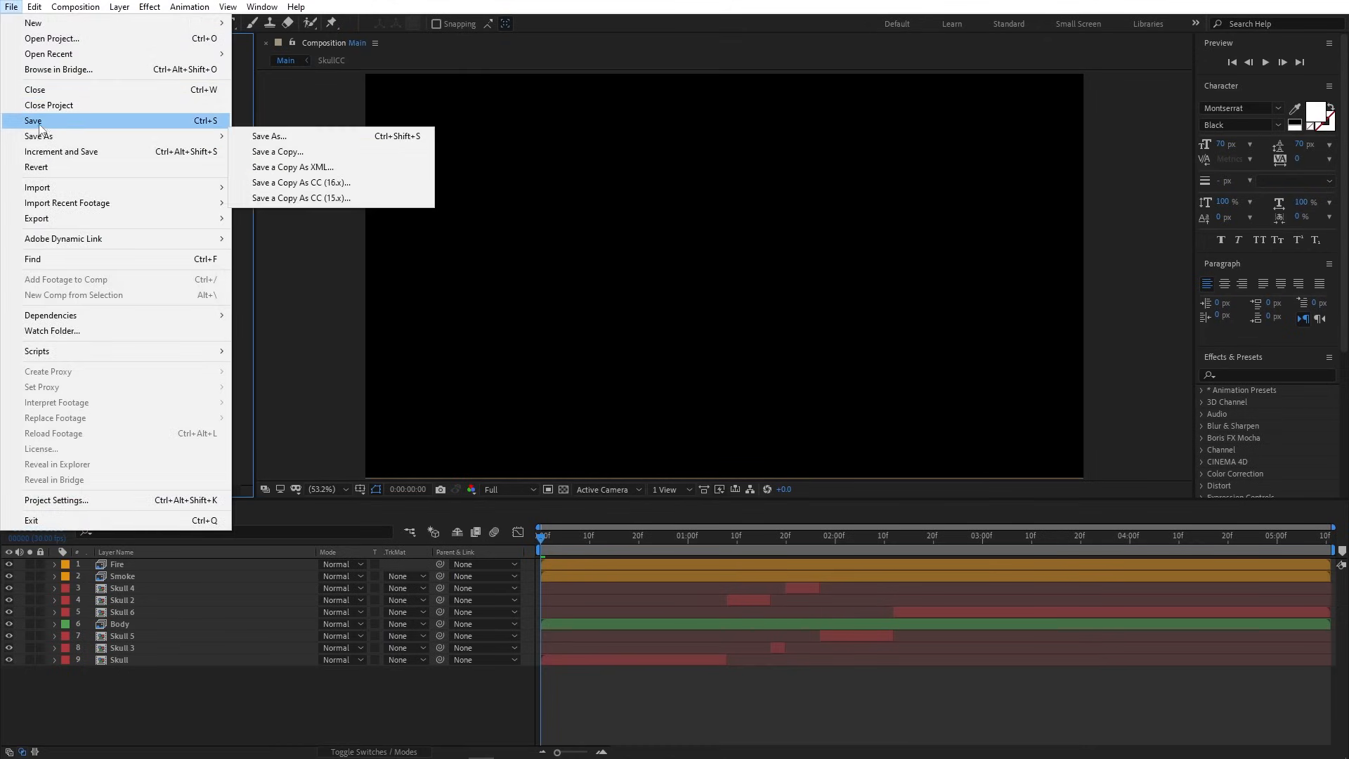
pyautogui.click(274, 132)
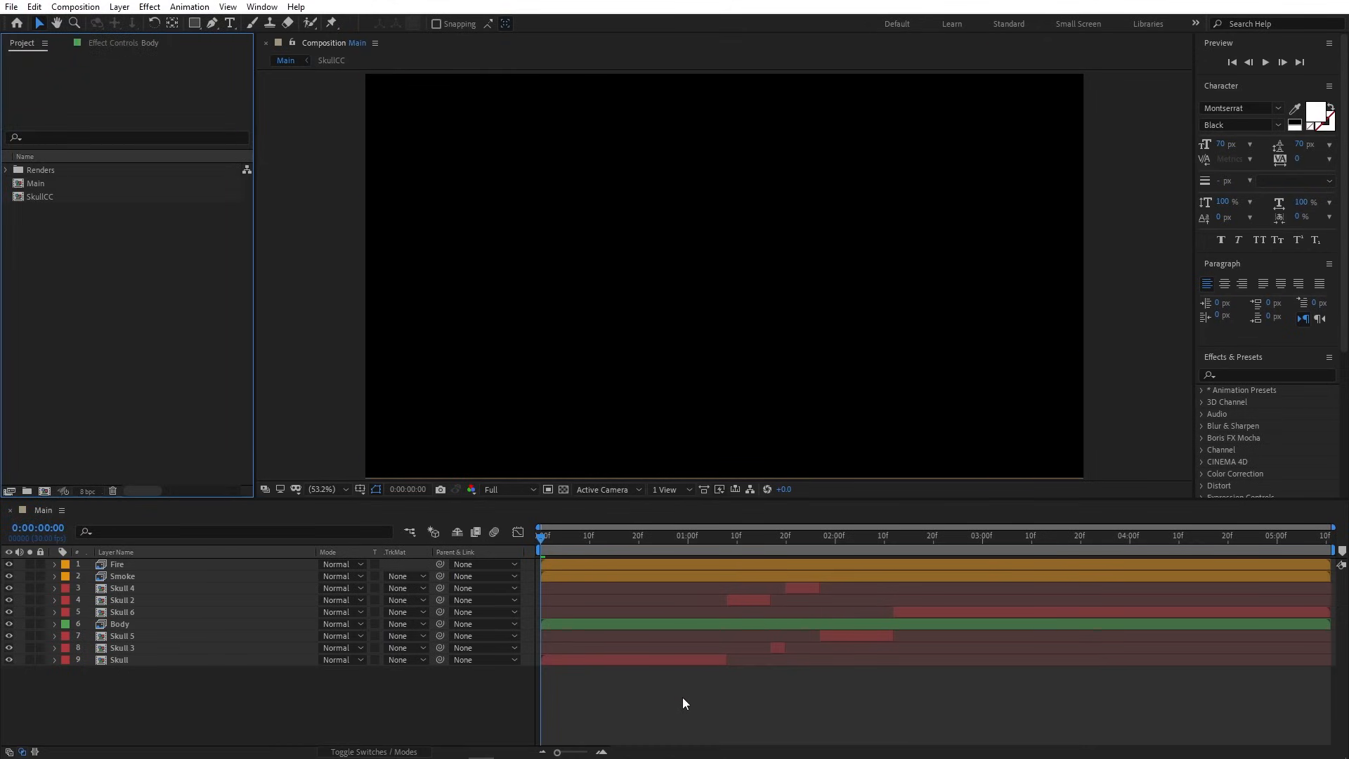
# - Set the Fire and Smoke layers to Screen blending mode
pyautogui.moveTo(542, 537); pyautogui.dragTo(558, 538)
pyautogui.moveTo(569, 538); pyautogui.dragTo(718, 556)
pyautogui.click(684, 564)
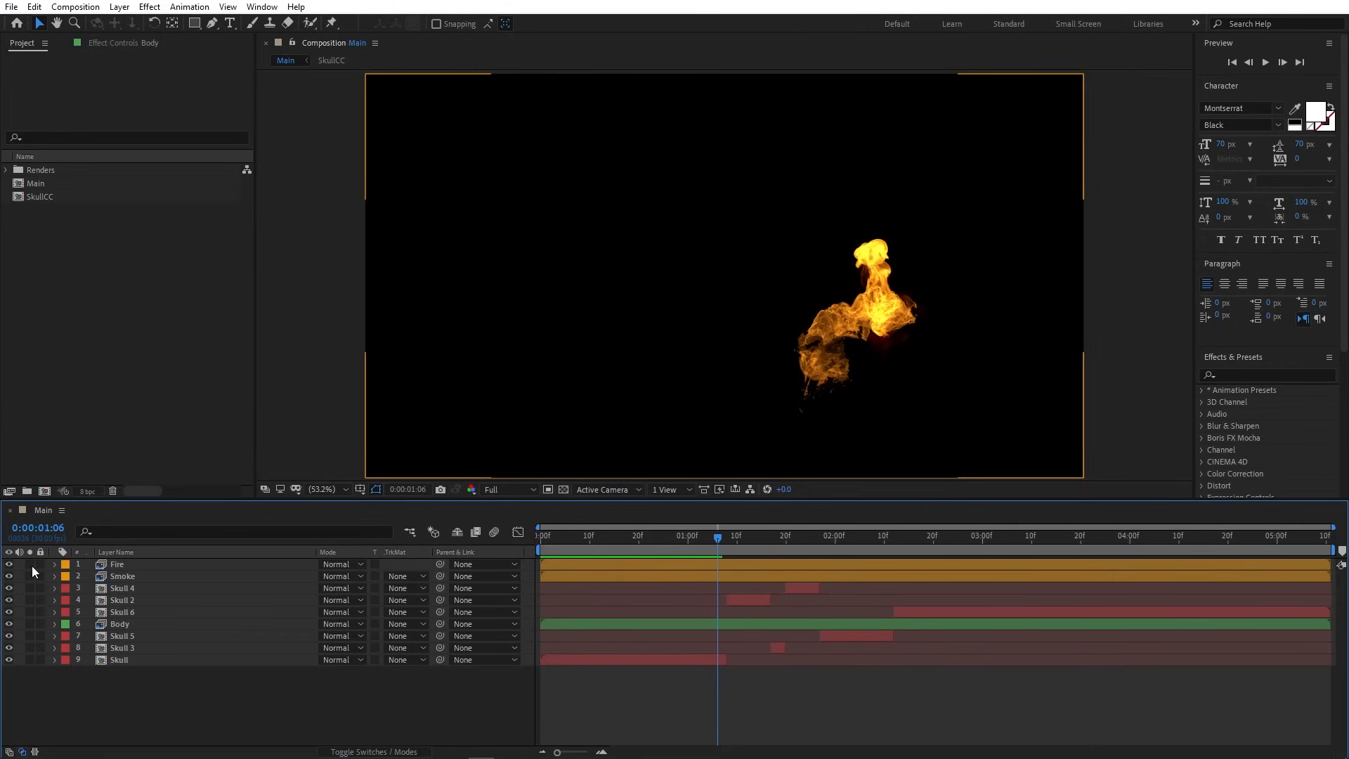
pyautogui.click(564, 491)
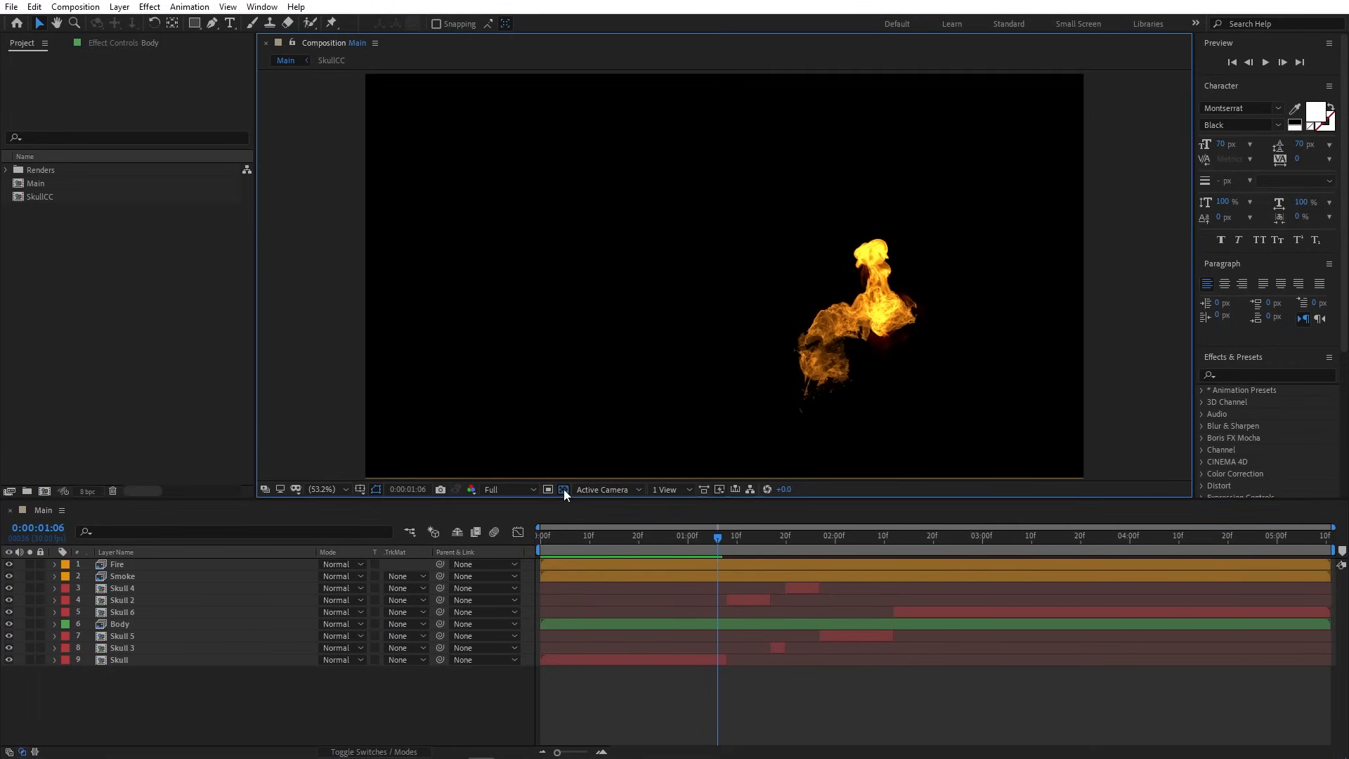
pyautogui.click(344, 566)
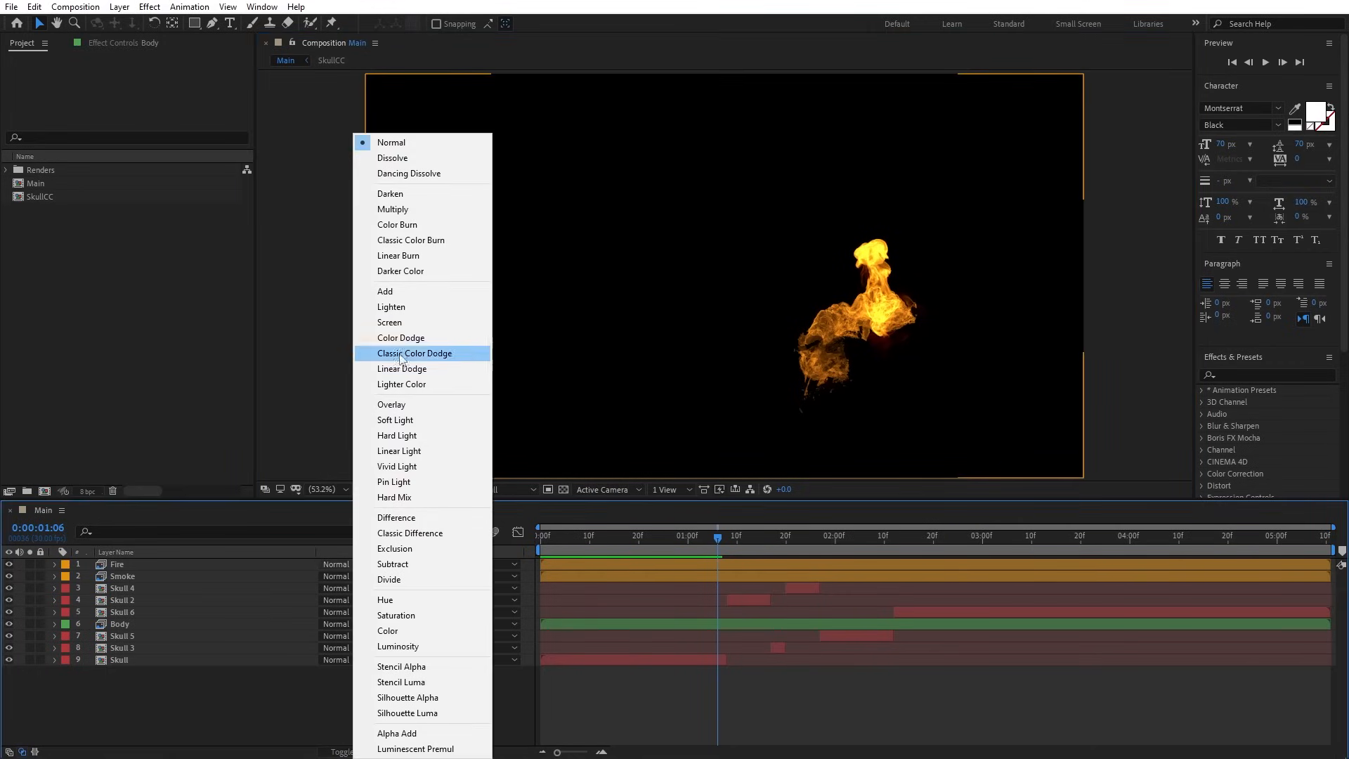
pyautogui.click(397, 323)
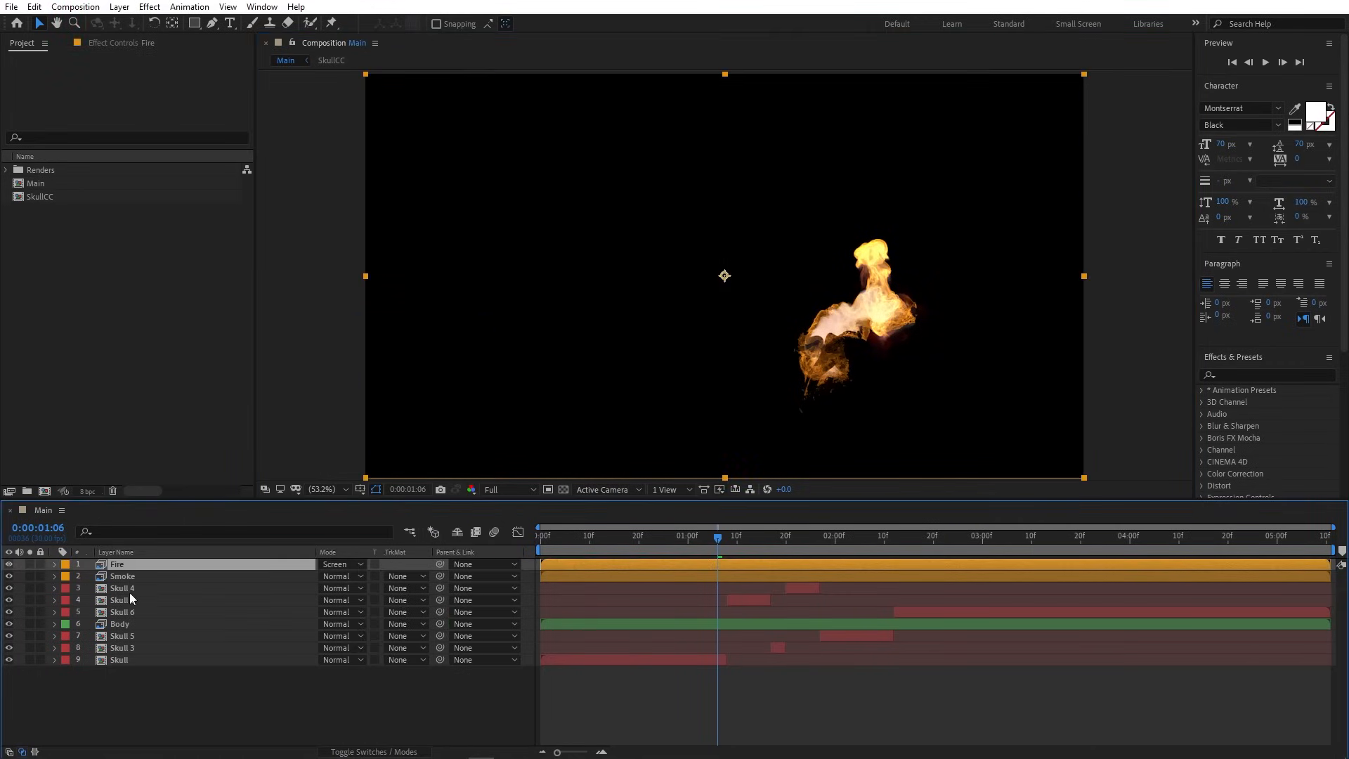
pyautogui.click(335, 576)
pyautogui.click(414, 321)
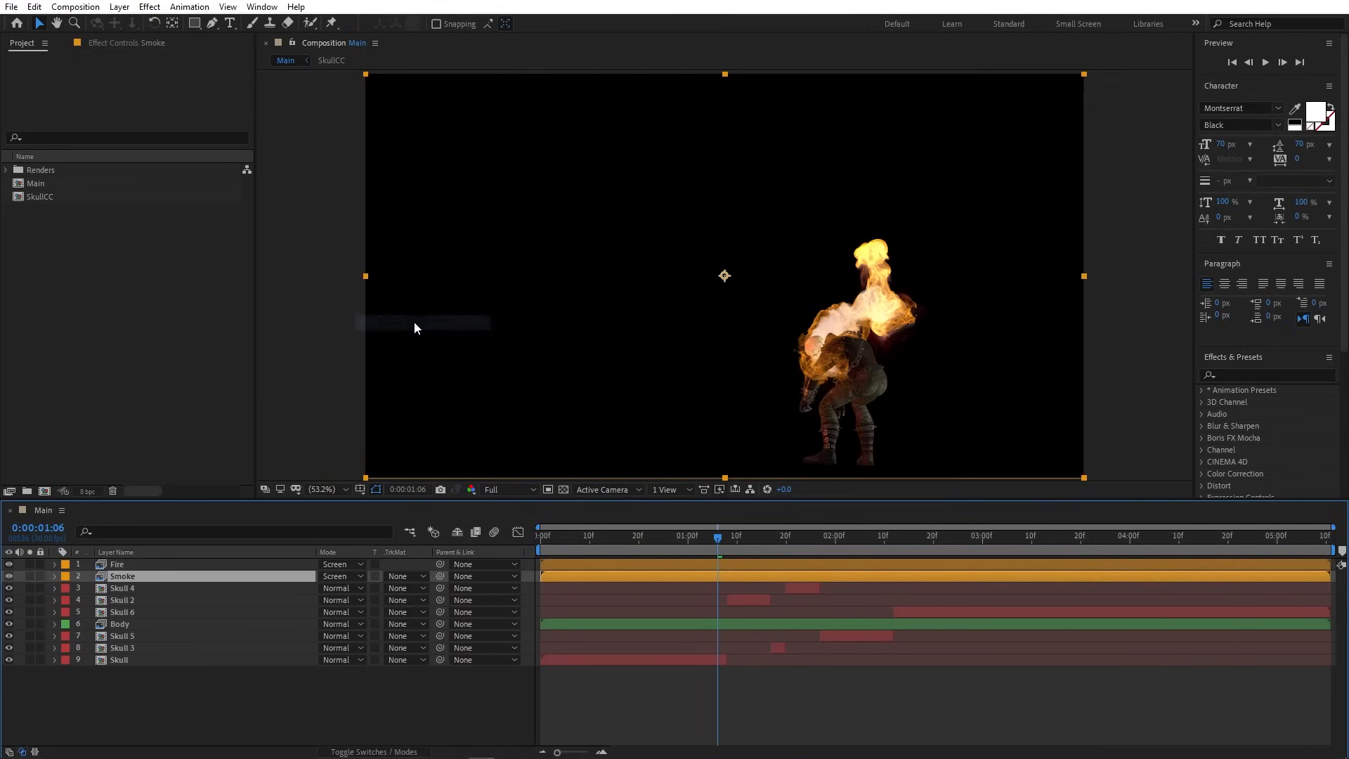
pyautogui.click(648, 706)
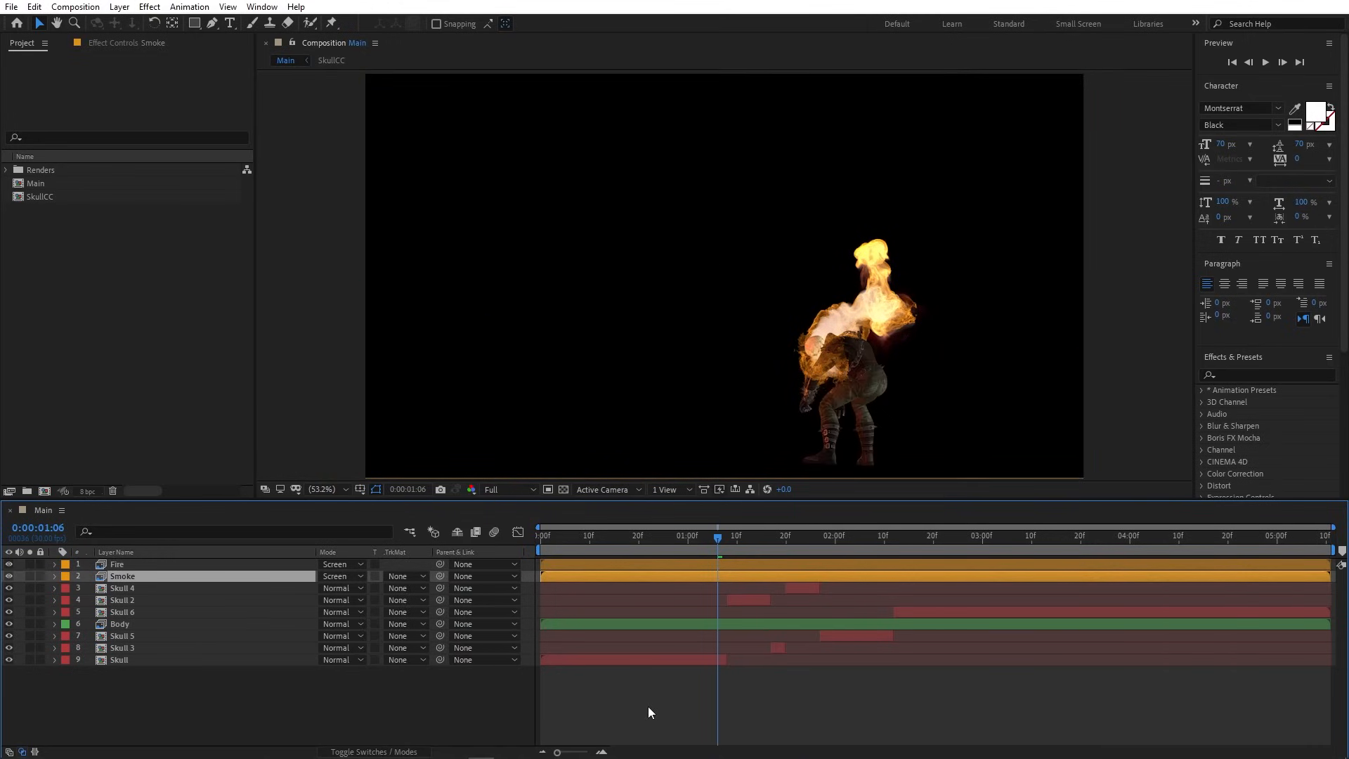
# - Play a preview of Main, then stop on a frame where fire surrounds the skull
pyautogui.moveTo(717, 539); pyautogui.dragTo(1339, 557)
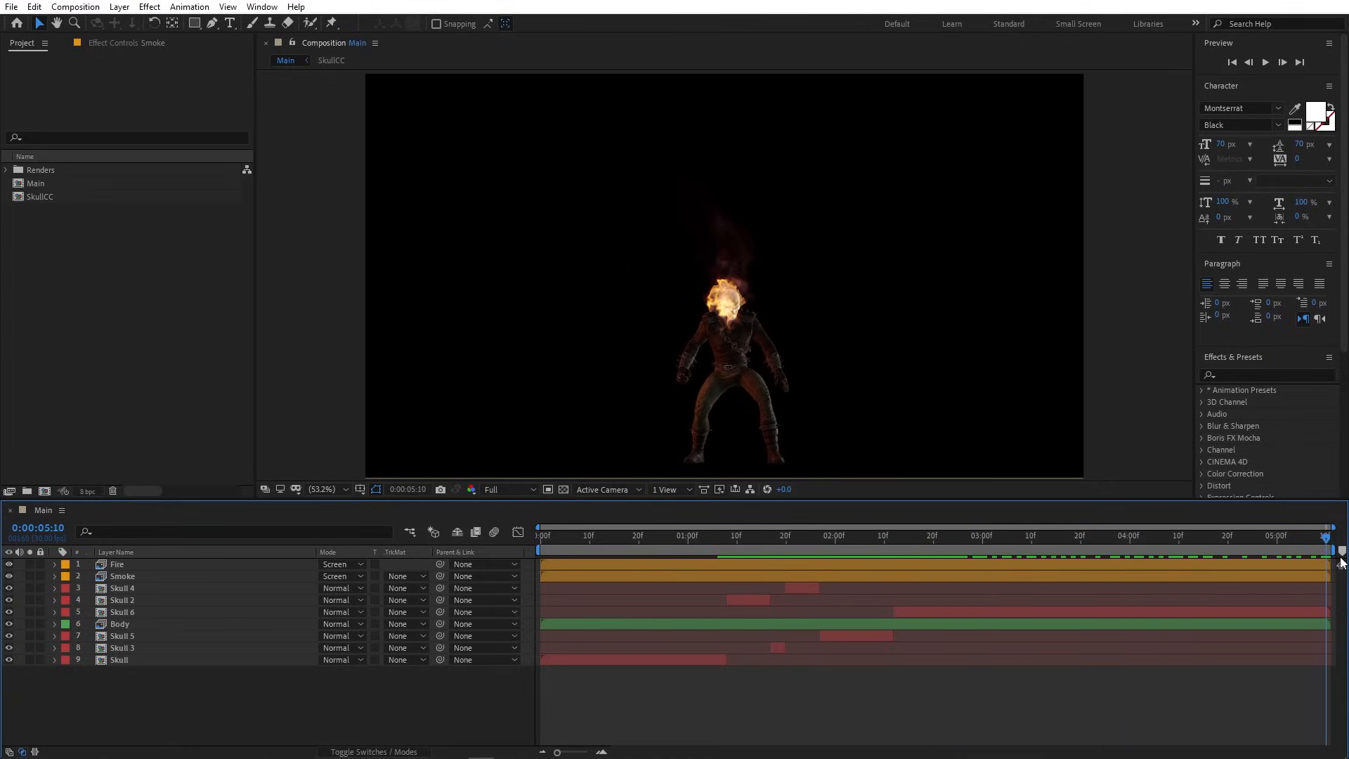
pyautogui.press('space')
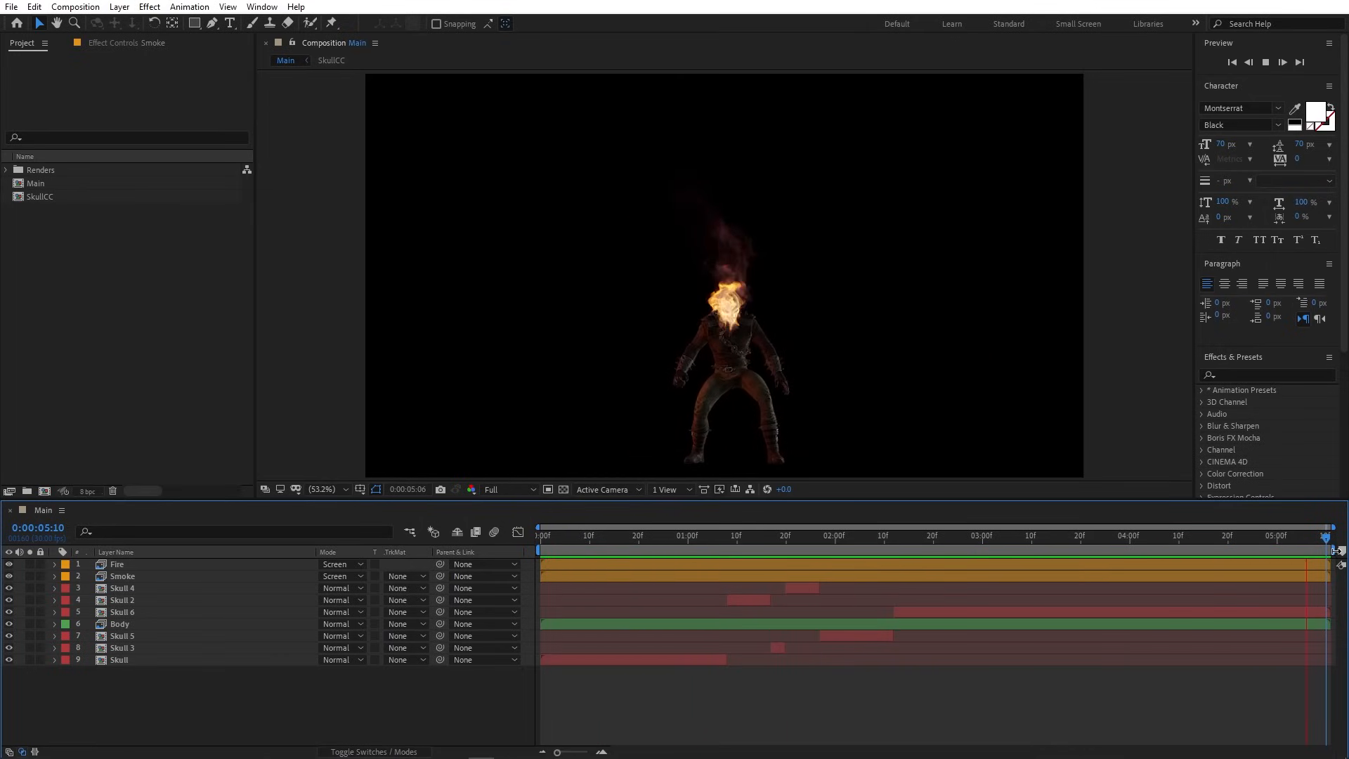
pyautogui.moveTo(858, 546); pyautogui.dragTo(527, 546)
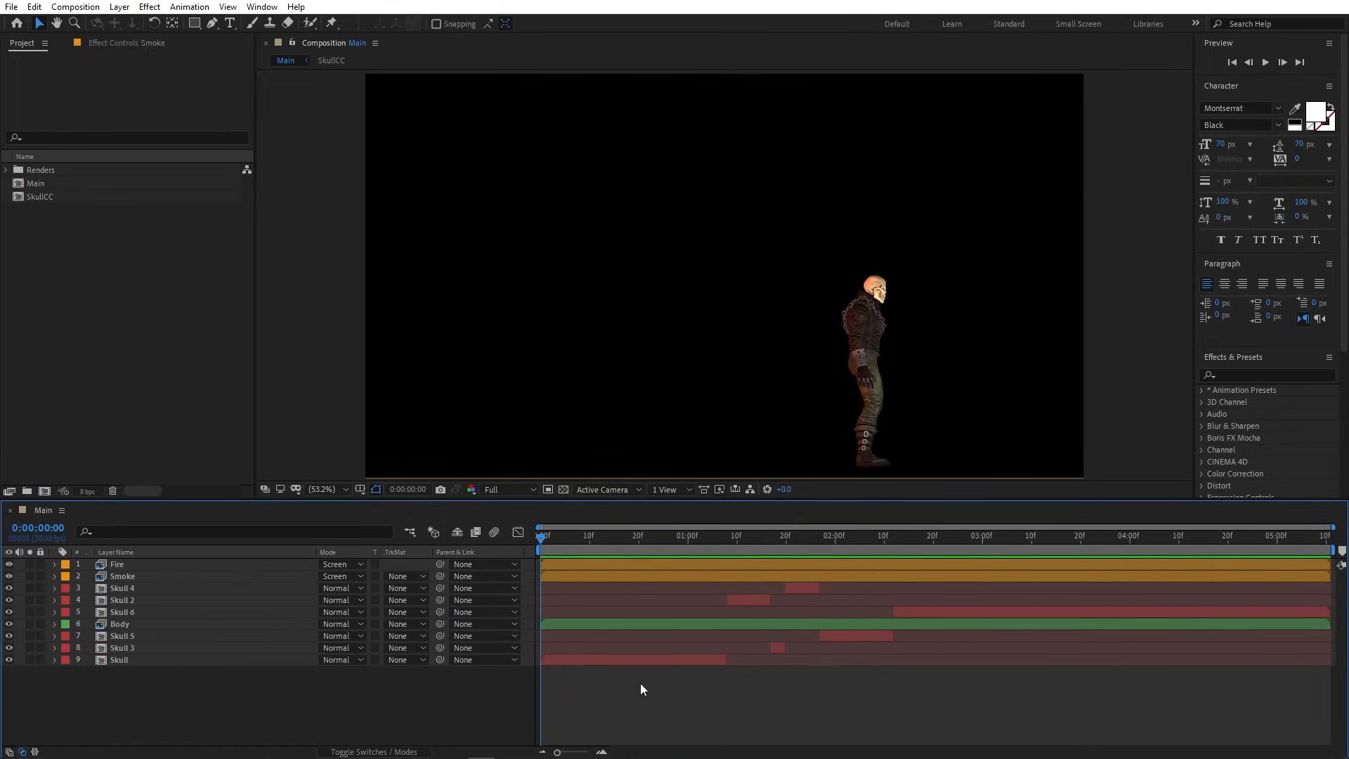
pyautogui.moveTo(699, 538); pyautogui.dragTo(795, 538)
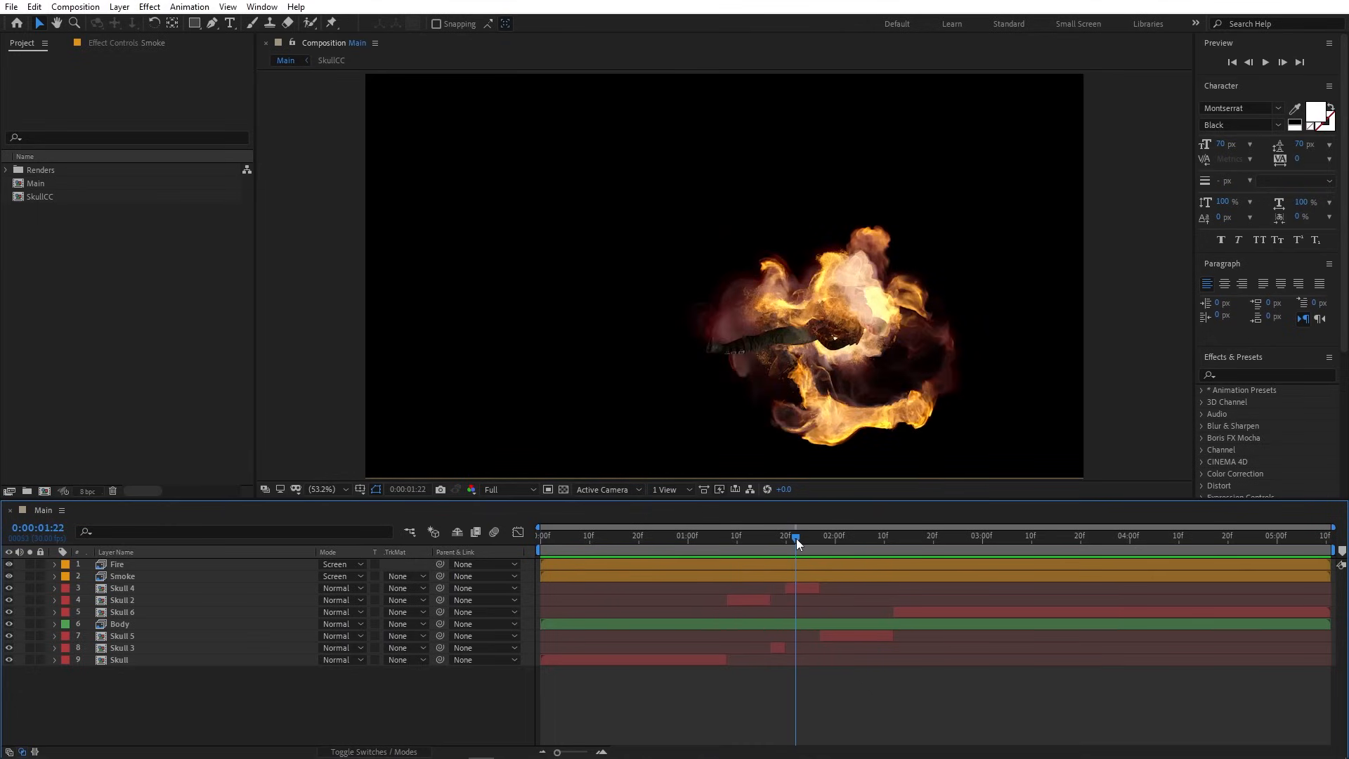
# - Solo the Smoke layer and apply a Black & White effect to it
pyautogui.click(120, 576)
pyautogui.click(31, 576)
pyautogui.click(31, 576)
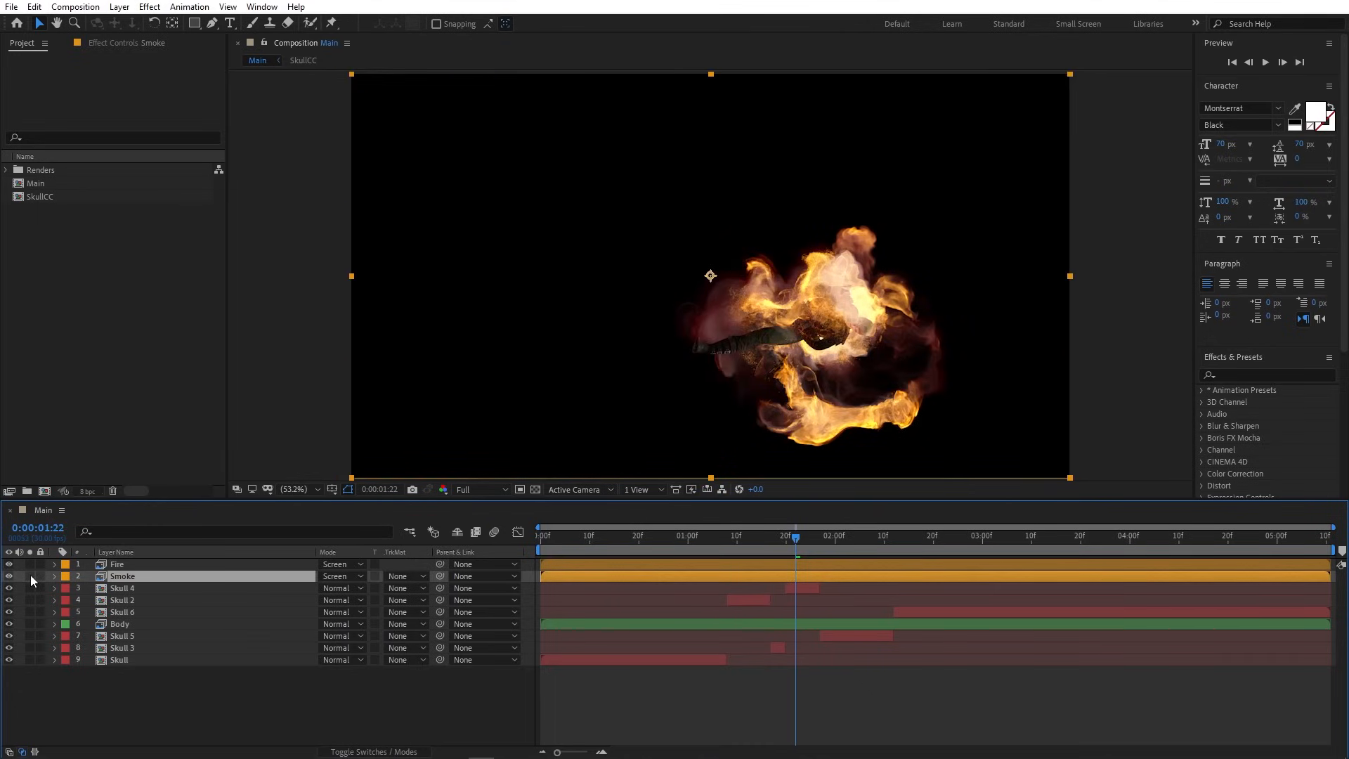
pyautogui.click(31, 576)
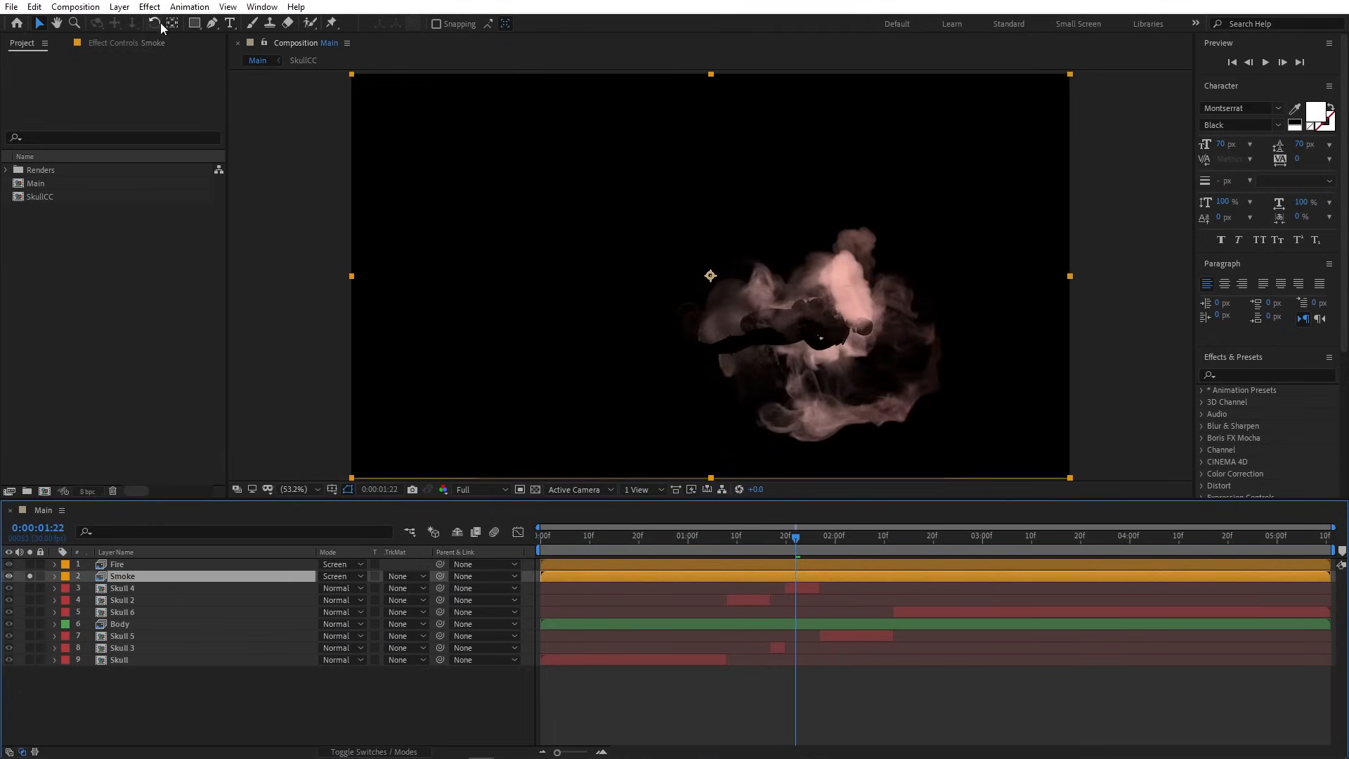
pyautogui.click(150, 7)
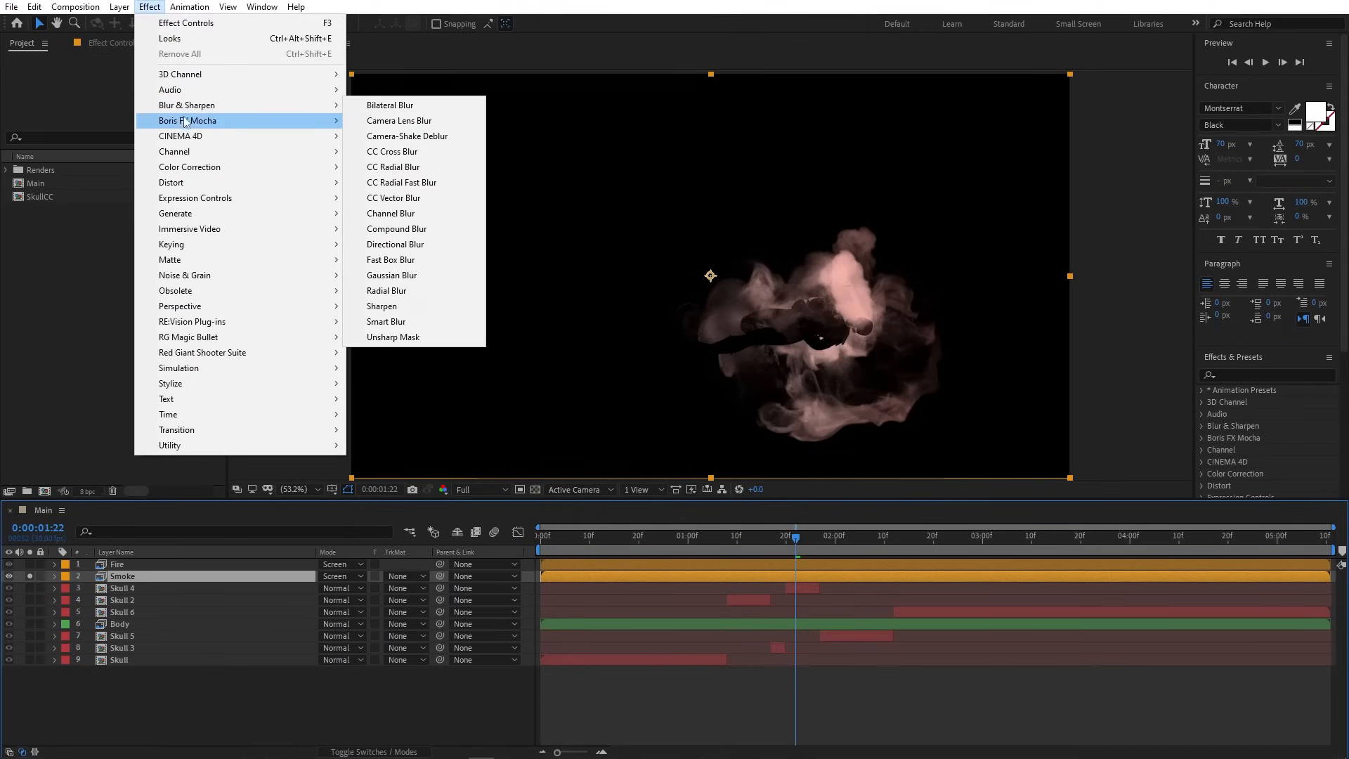
pyautogui.moveTo(184, 167)
pyautogui.click(400, 213)
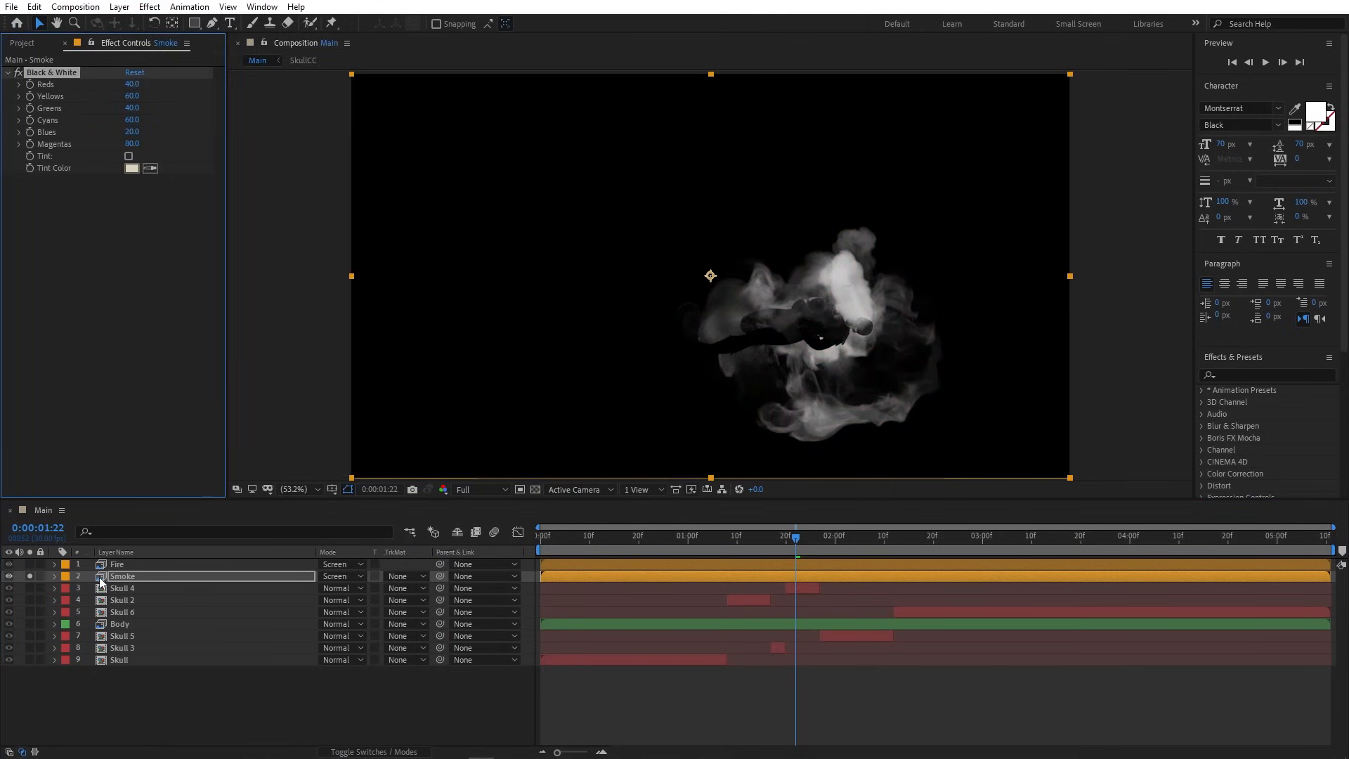
# - Set Smoke opacity to 35%, unsolo it, and open the SkullCC precomp
pyautogui.click(119, 576)
pyautogui.press('t')
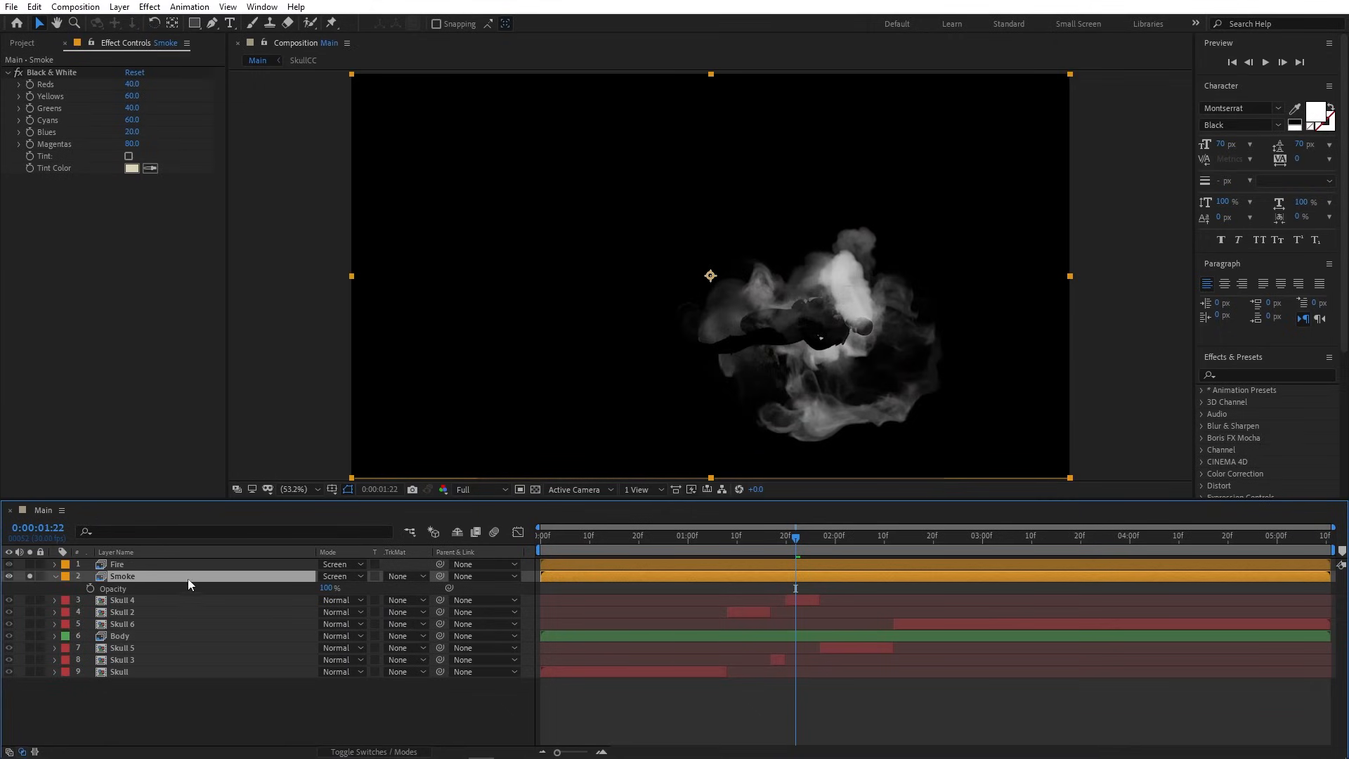
pyautogui.click(327, 588)
pyautogui.write('35')
pyautogui.click(375, 588)
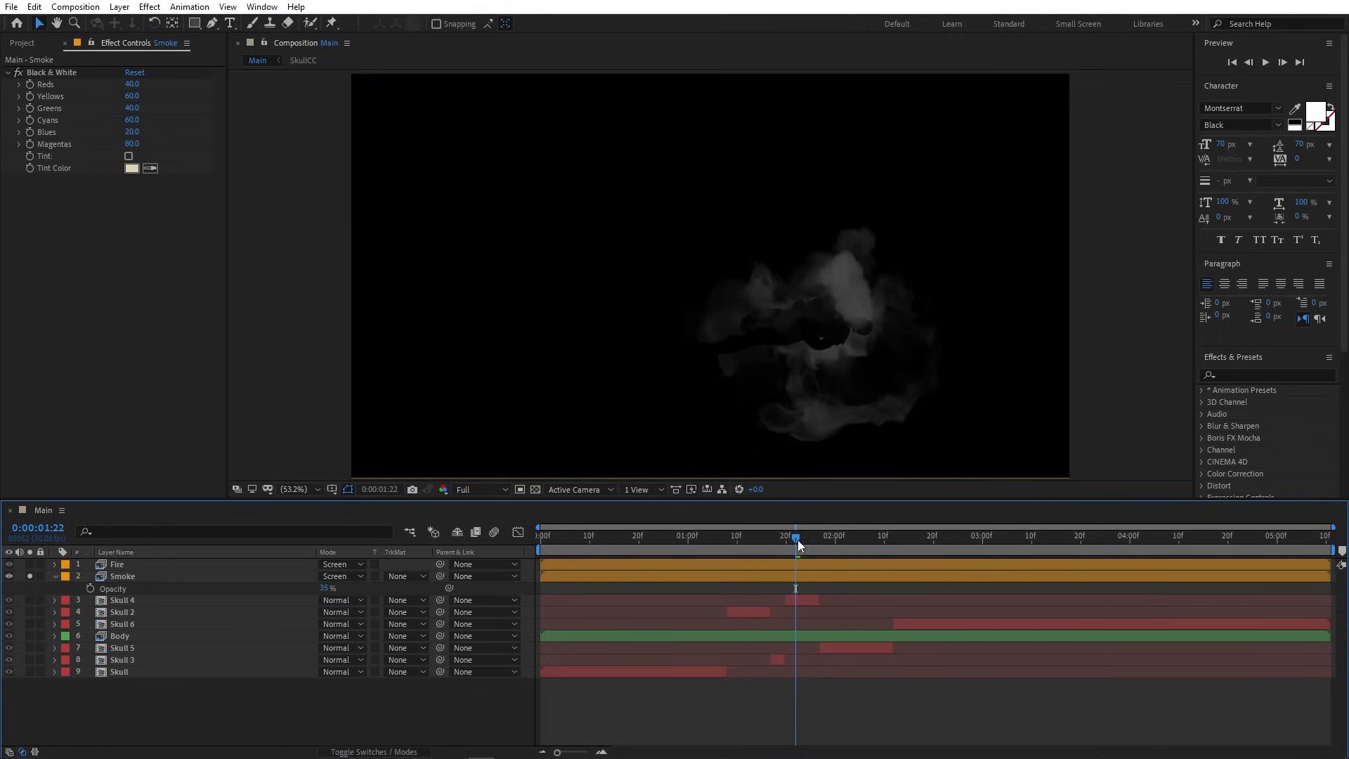
pyautogui.moveTo(795, 538)
pyautogui.mouseDown()
pyautogui.moveTo(778, 540)
pyautogui.moveTo(796, 542)
pyautogui.mouseUp()
pyautogui.click(22, 578)
pyautogui.click(28, 576)
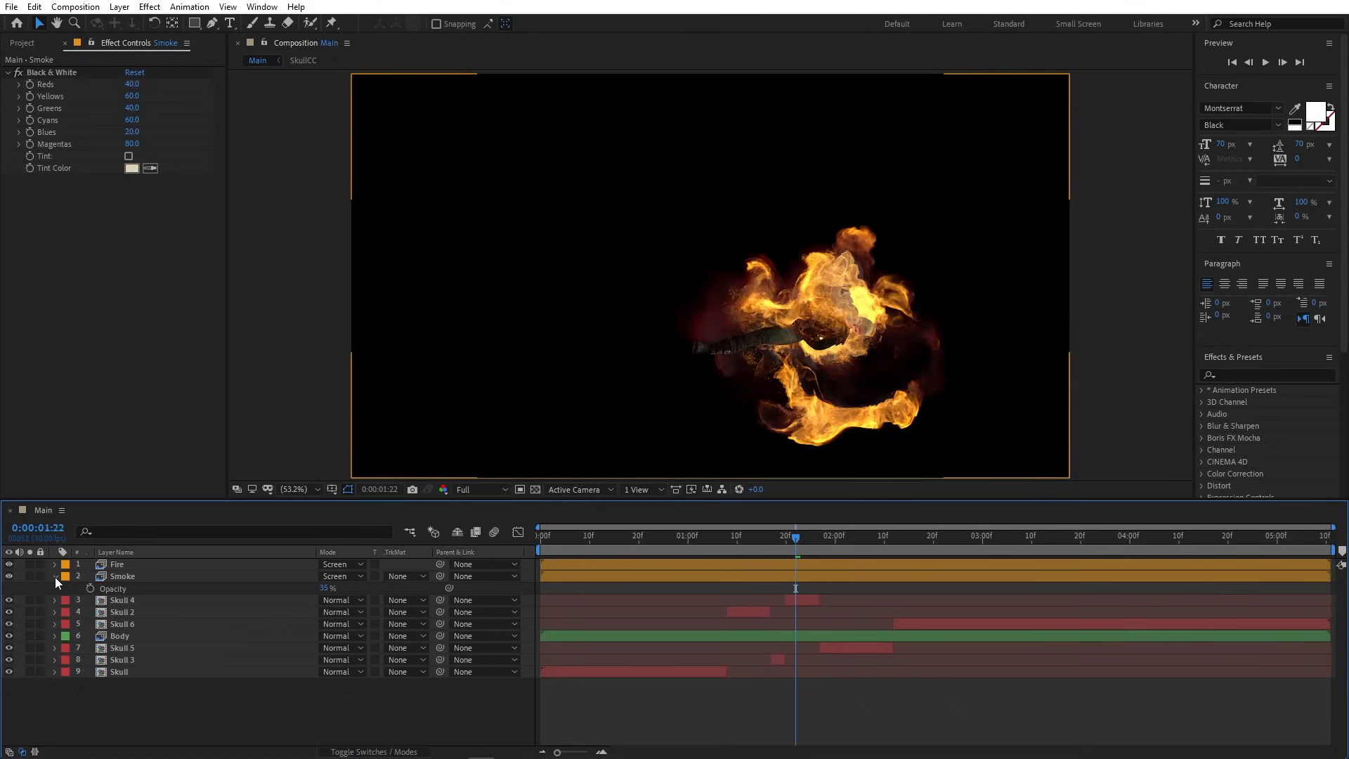
pyautogui.click(55, 576)
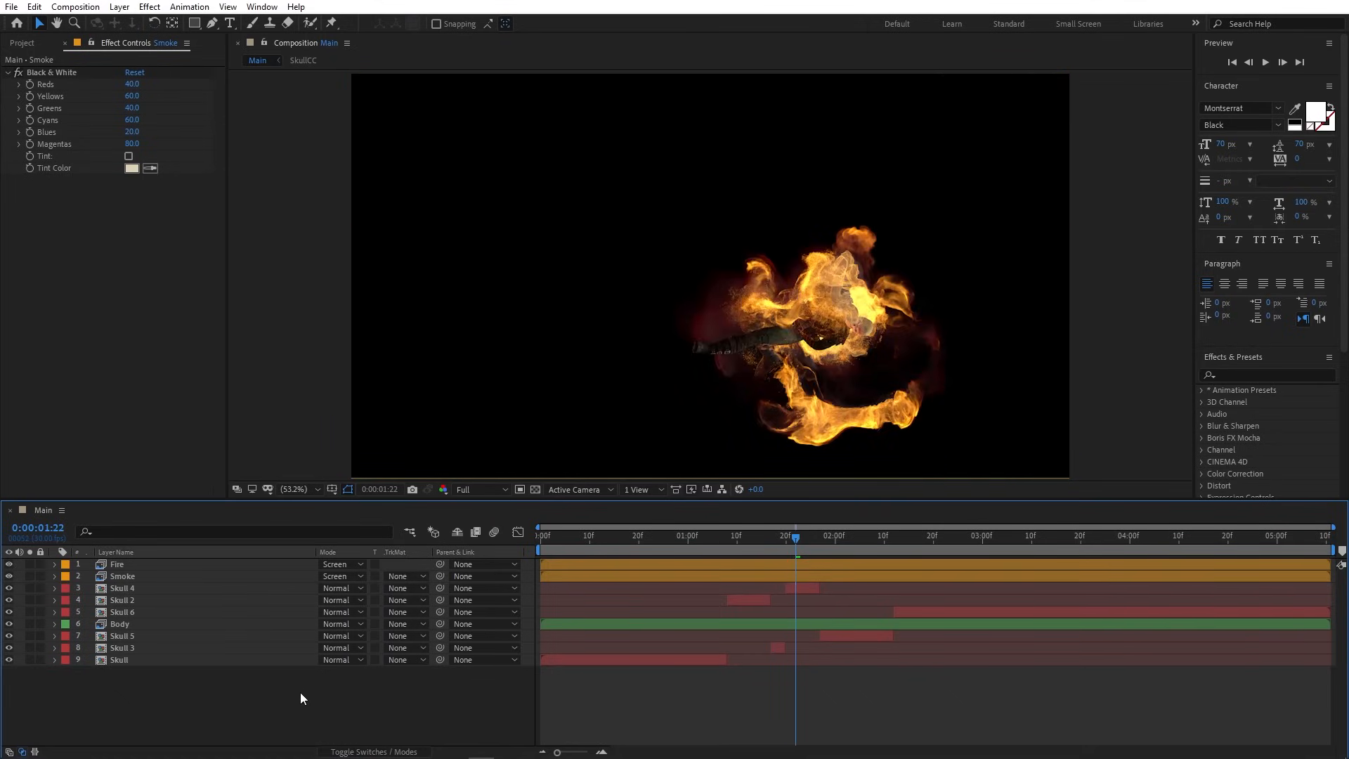
pyautogui.doubleClick(129, 591)
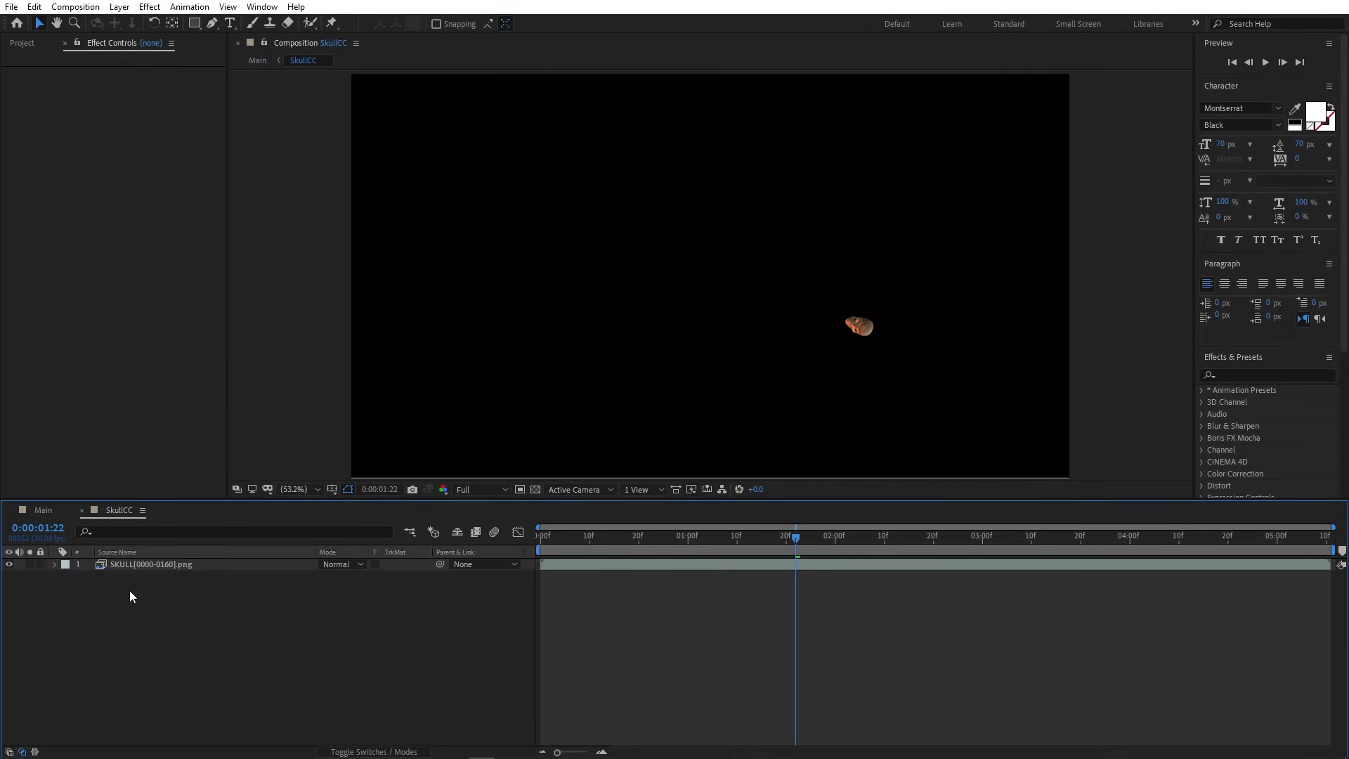
pyautogui.click(118, 6)
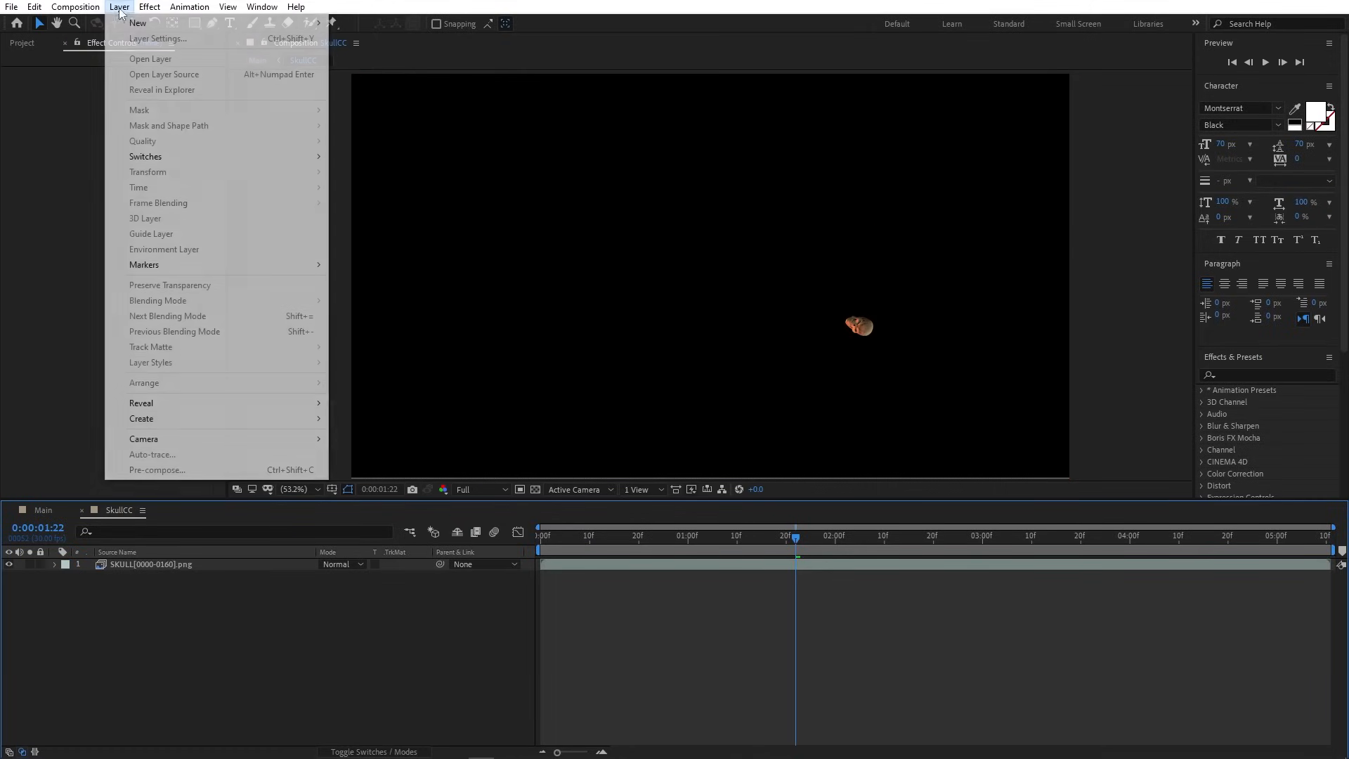
# - Add an adjustment layer in SkullCC and apply Curves to it
pyautogui.moveTo(128, 23)
pyautogui.click(390, 117)
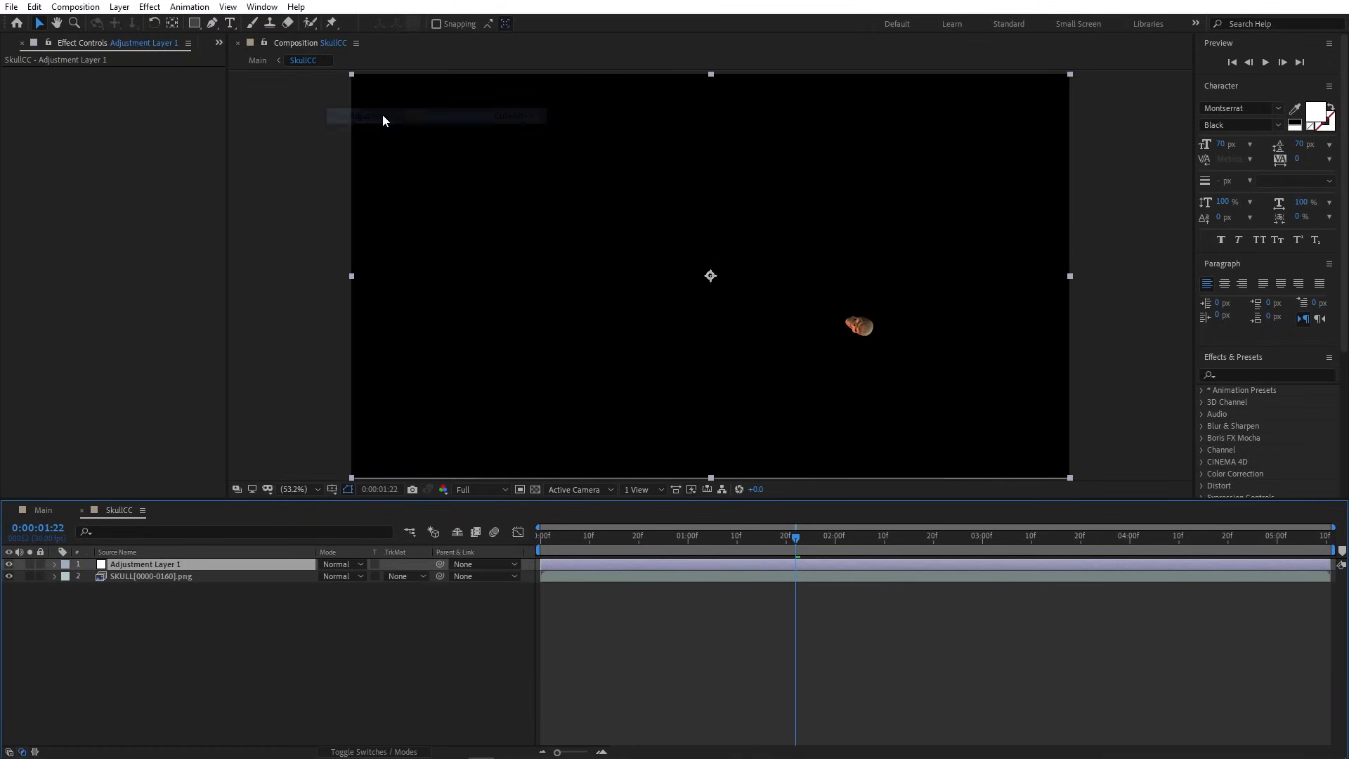
pyautogui.click(149, 7)
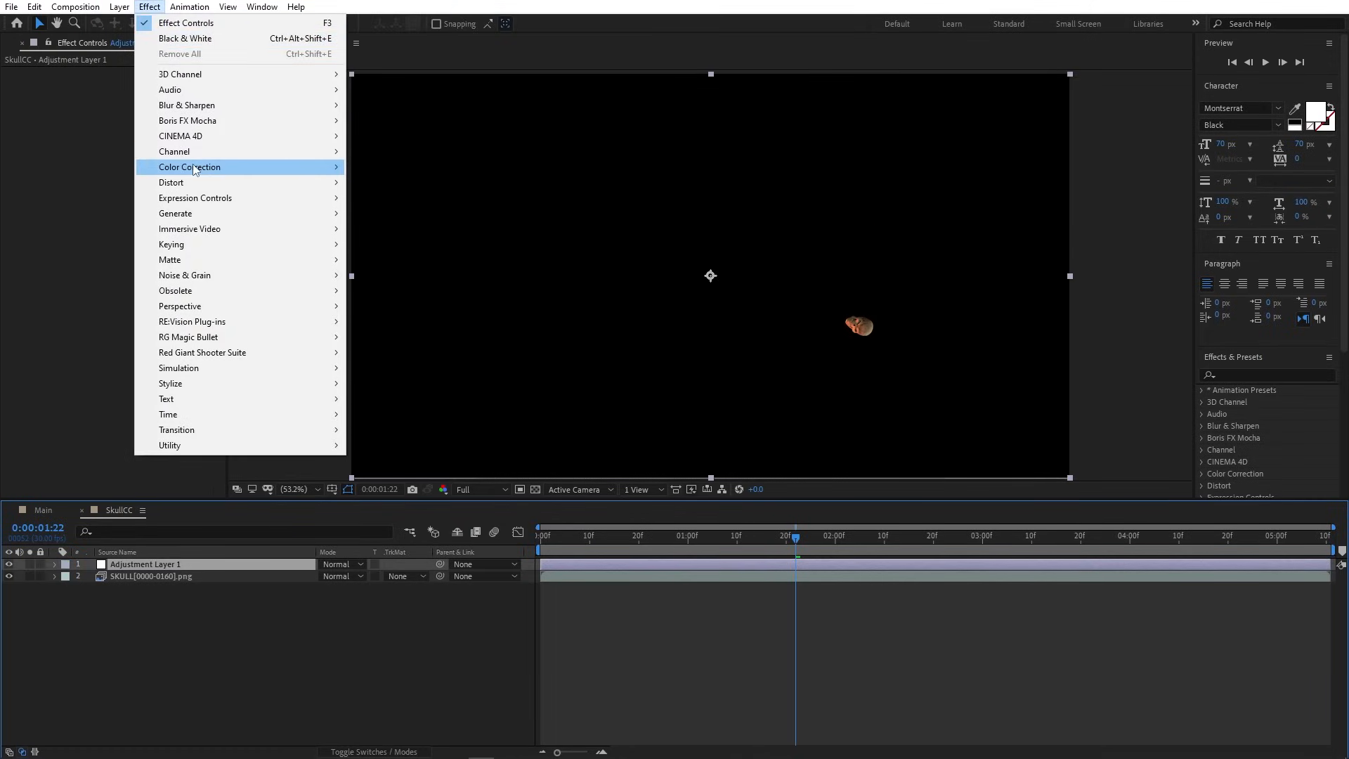
pyautogui.moveTo(232, 167)
pyautogui.click(416, 445)
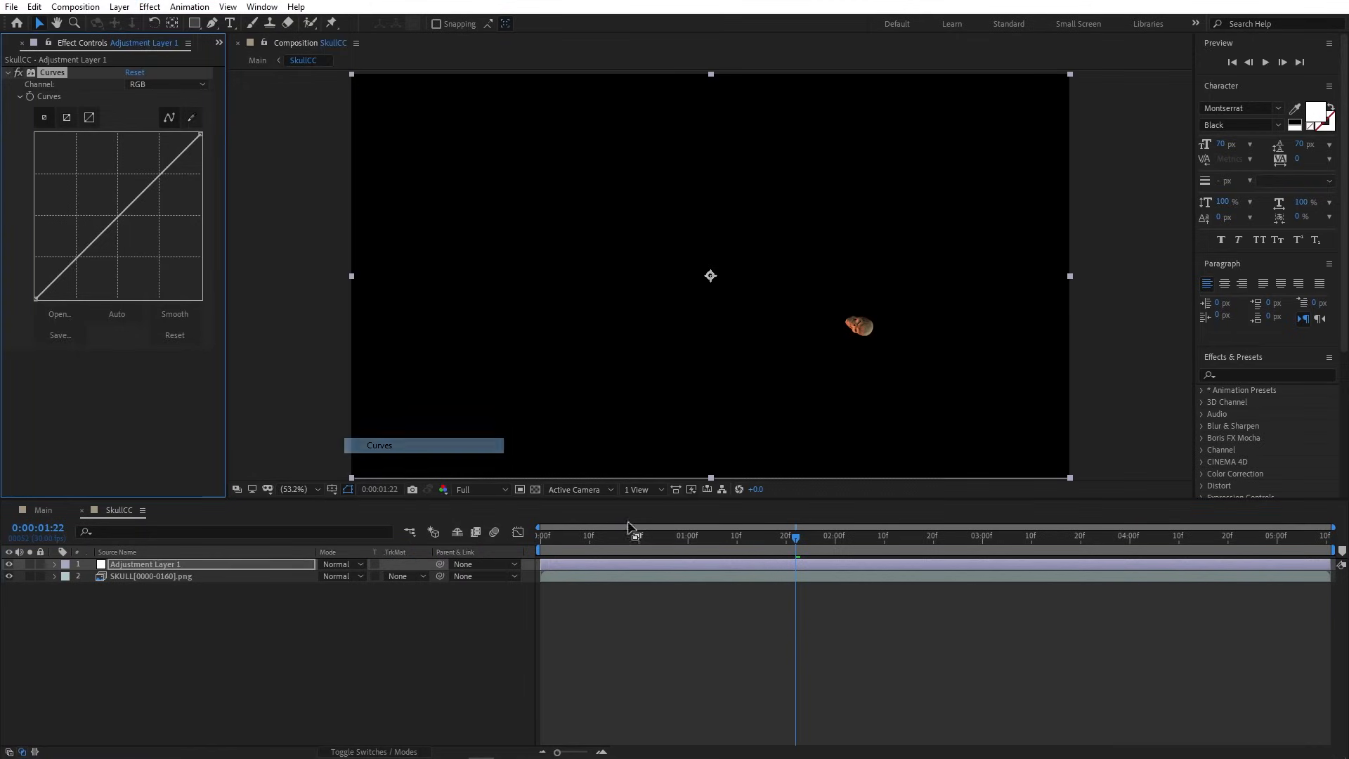
pyautogui.moveTo(718, 541); pyautogui.dragTo(708, 537)
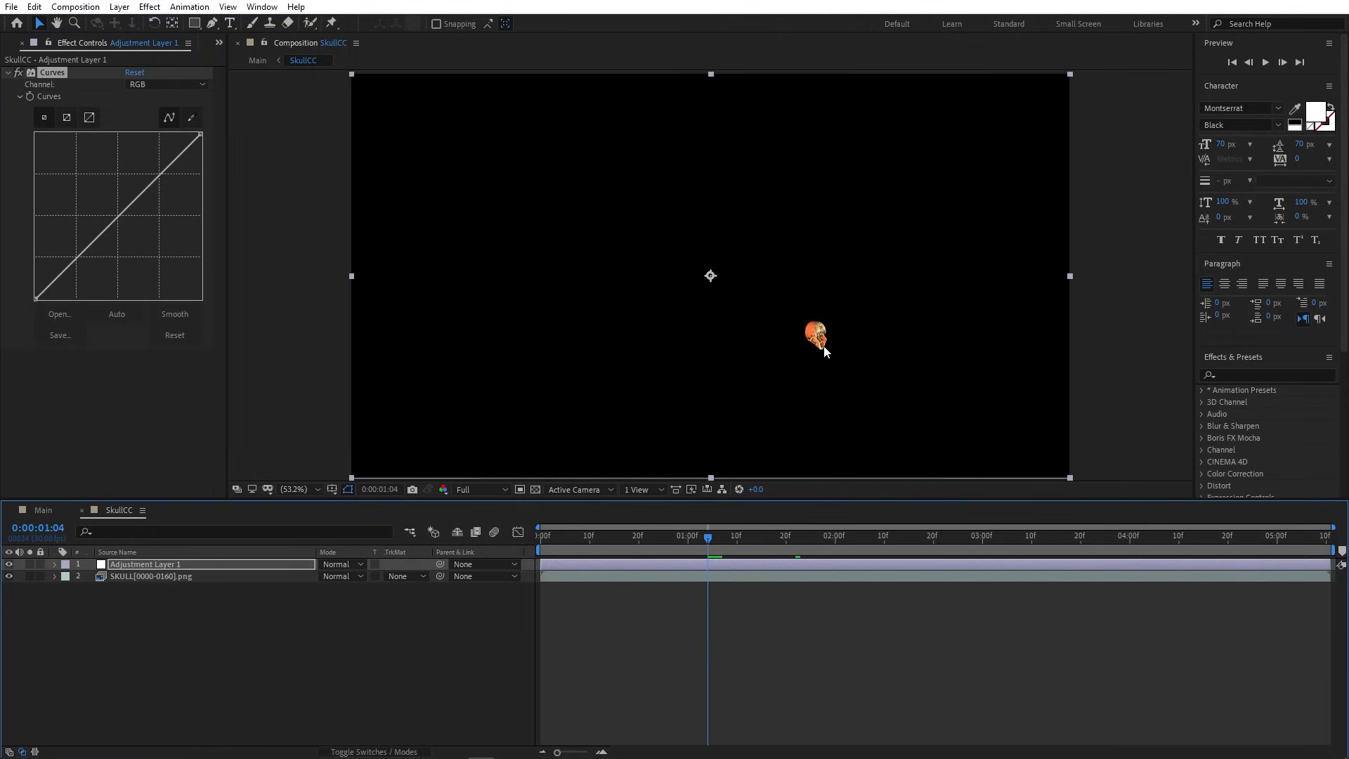
pyautogui.scroll(3, 819, 344)
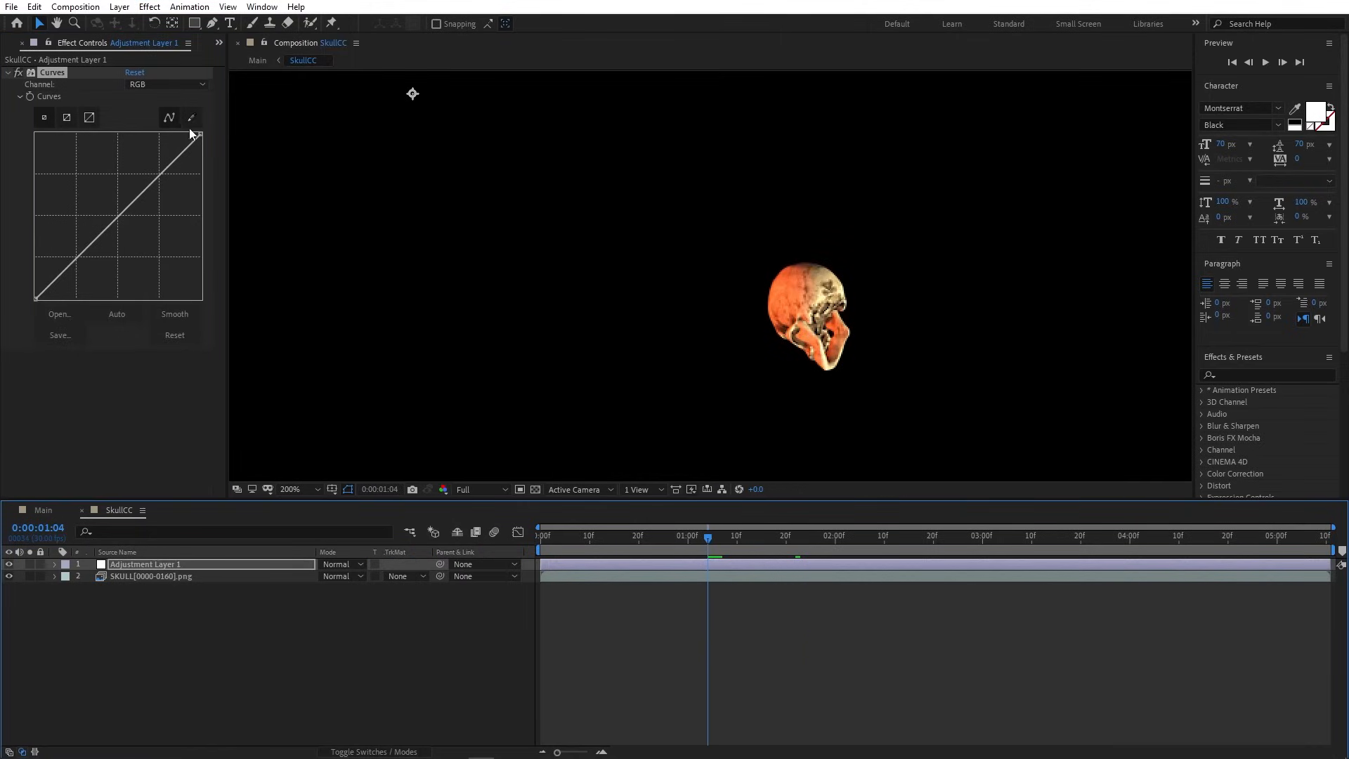
# - Pull the RGB curve down to darken, lower the Red channel curve, and compare with Curves off
pyautogui.moveTo(200, 133); pyautogui.dragTo(201, 164)
pyautogui.moveTo(151, 212); pyautogui.dragTo(140, 226)
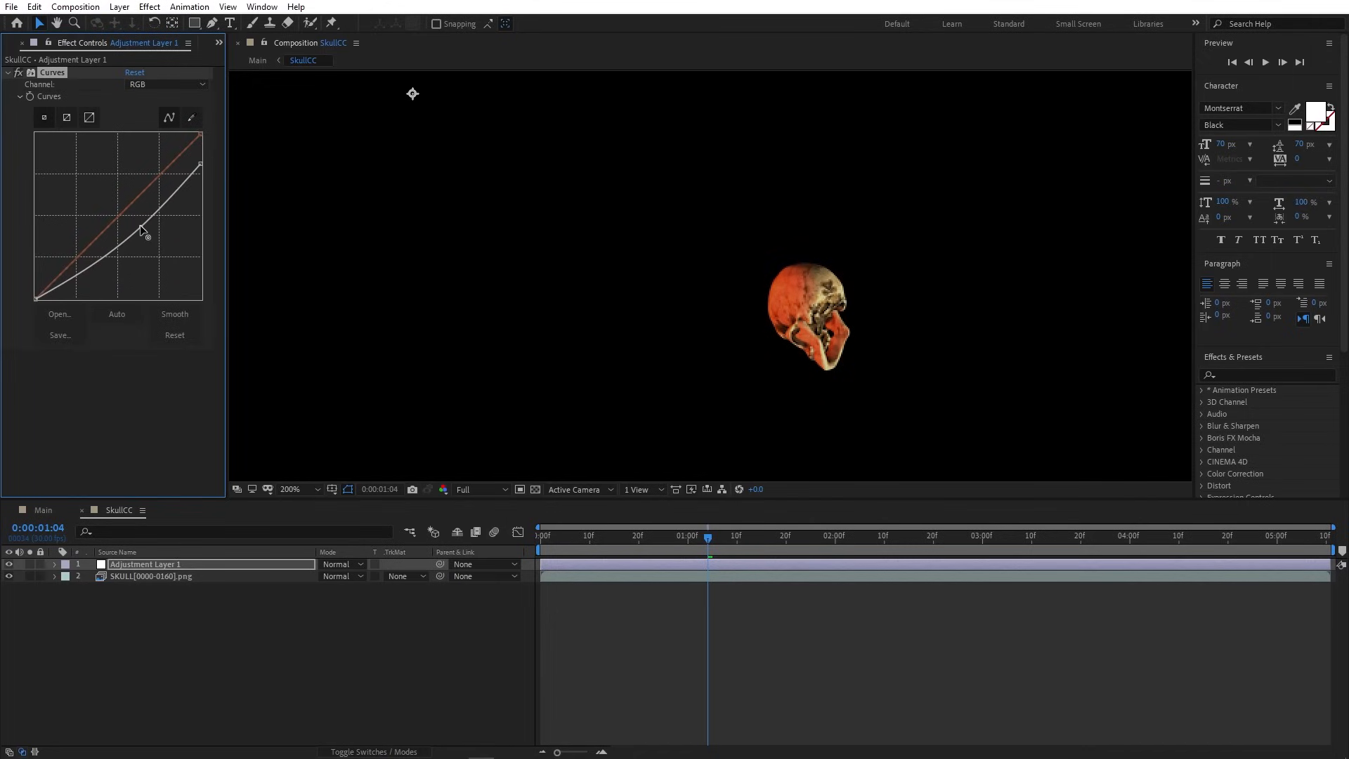
pyautogui.click(169, 85)
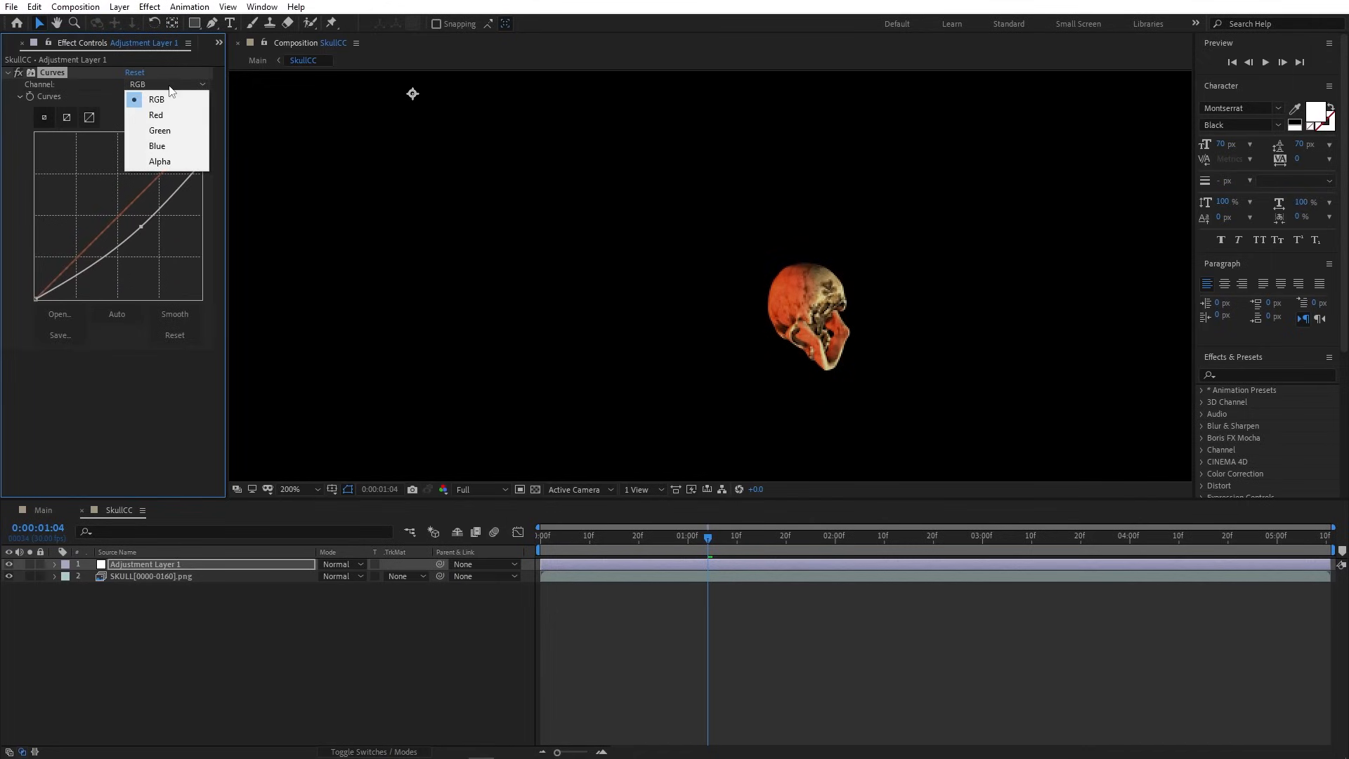
pyautogui.click(168, 122)
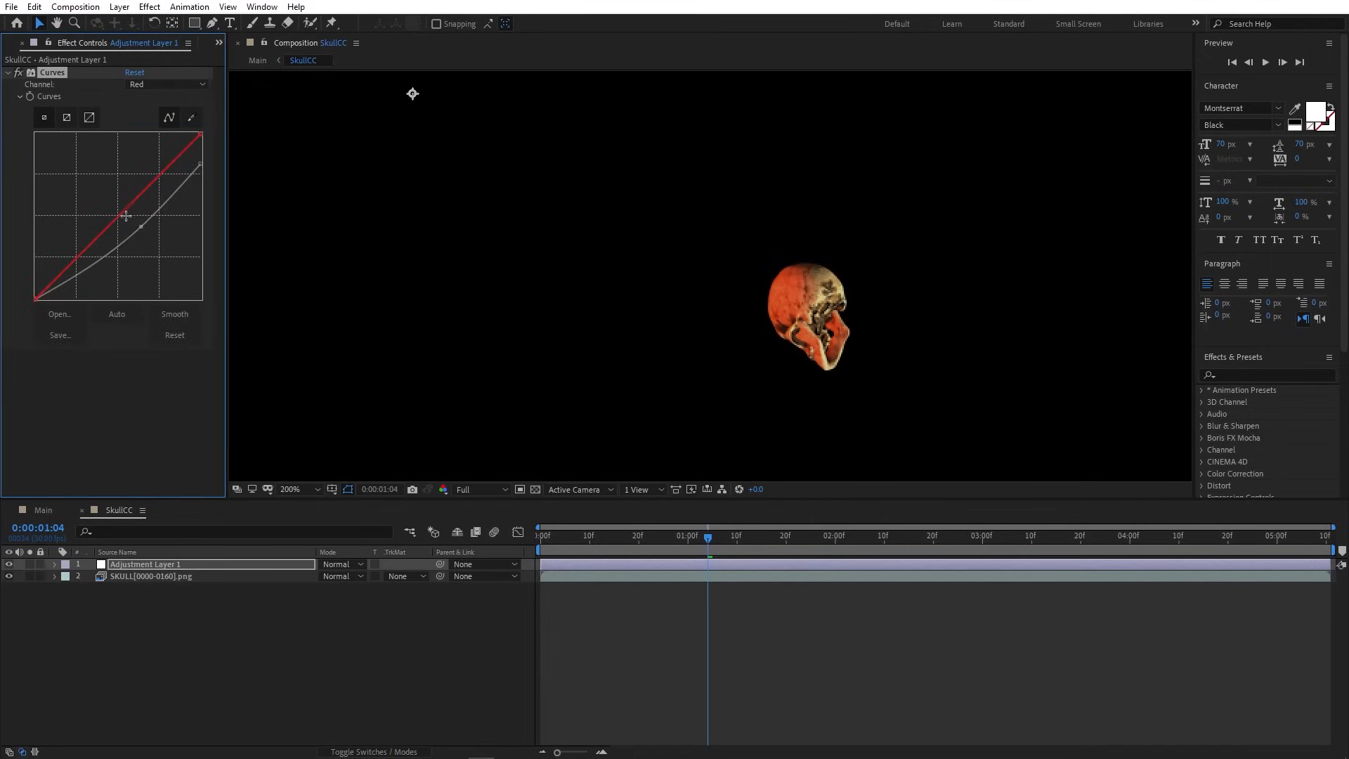
pyautogui.moveTo(126, 215); pyautogui.dragTo(125, 213)
pyautogui.click(18, 73)
# - Turn Curves back on, return to Main, and scrub ahead to view the darkened skull amid flames
pyautogui.click(18, 73)
pyautogui.click(249, 62)
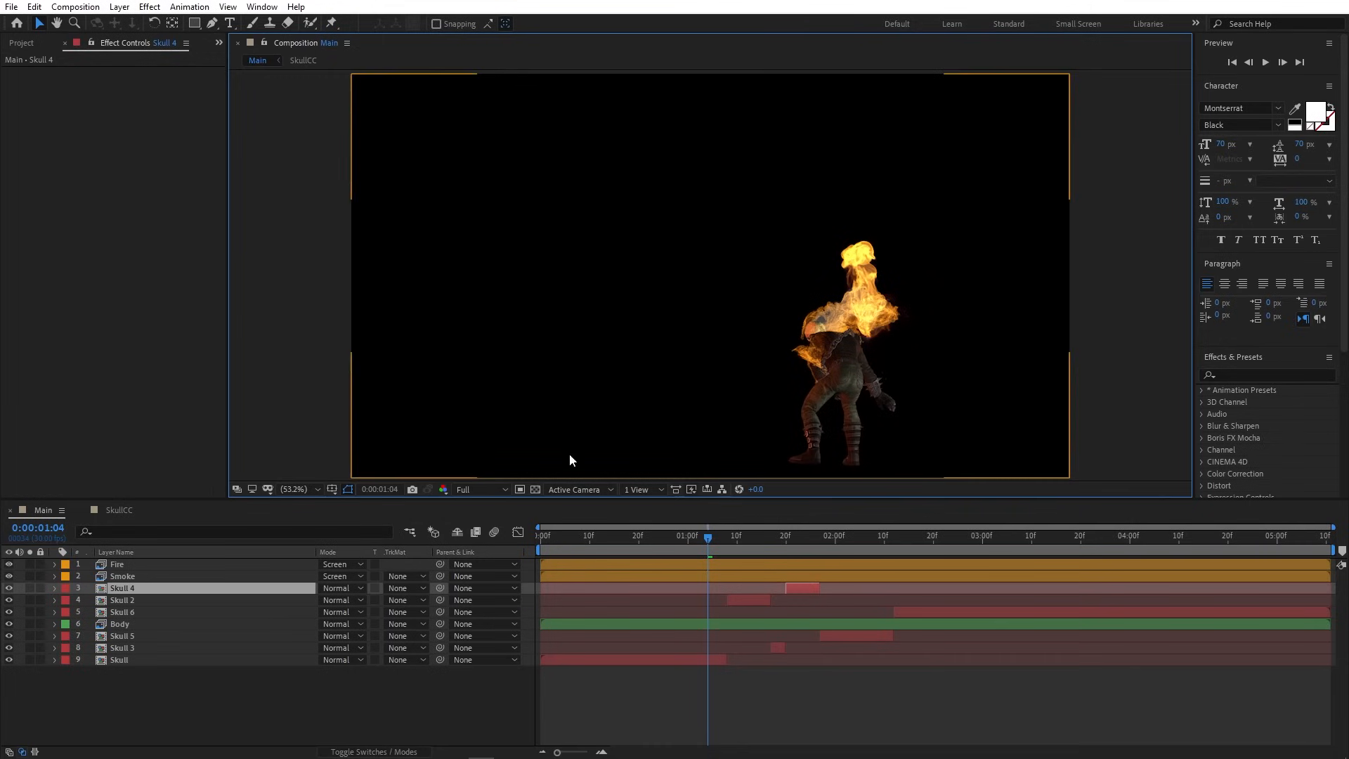
pyautogui.moveTo(710, 538); pyautogui.dragTo(950, 542)
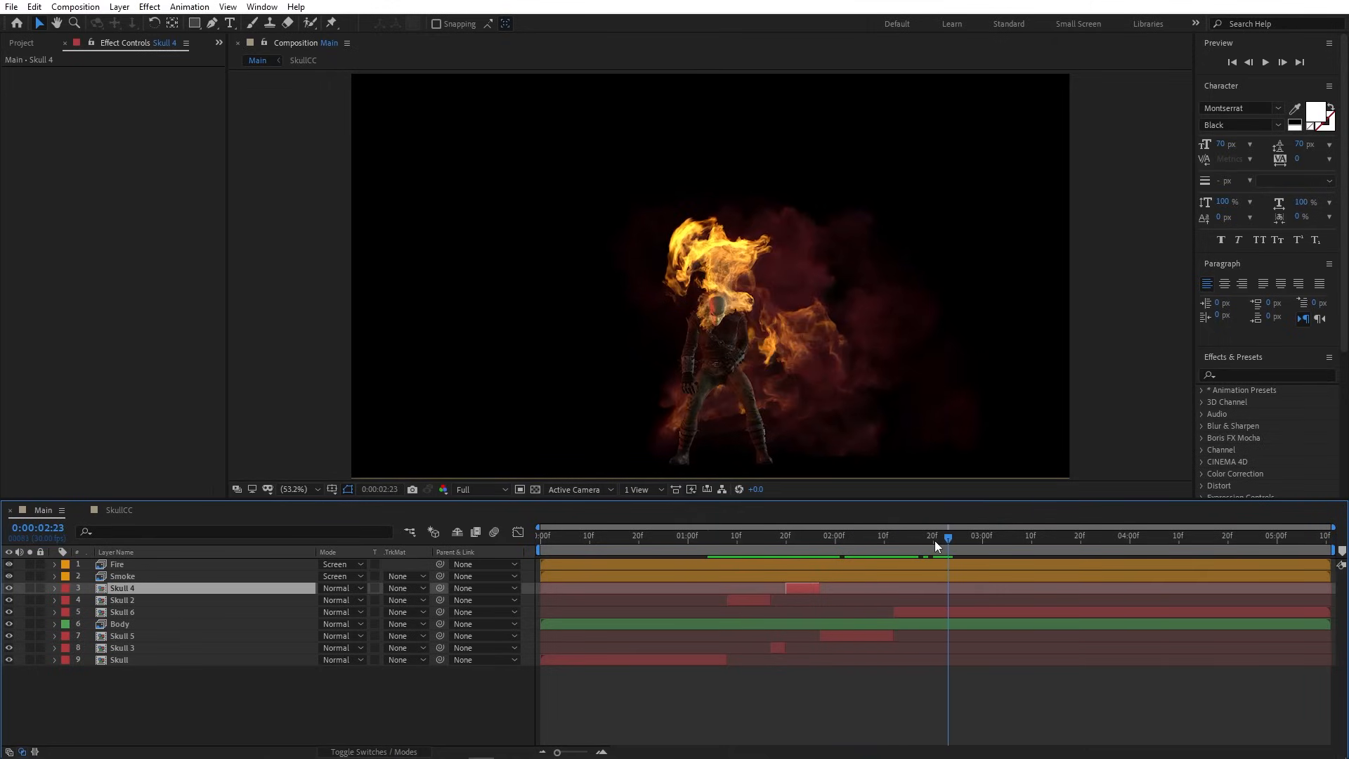
pyautogui.click(445, 684)
pyautogui.scroll(3, 710, 309)
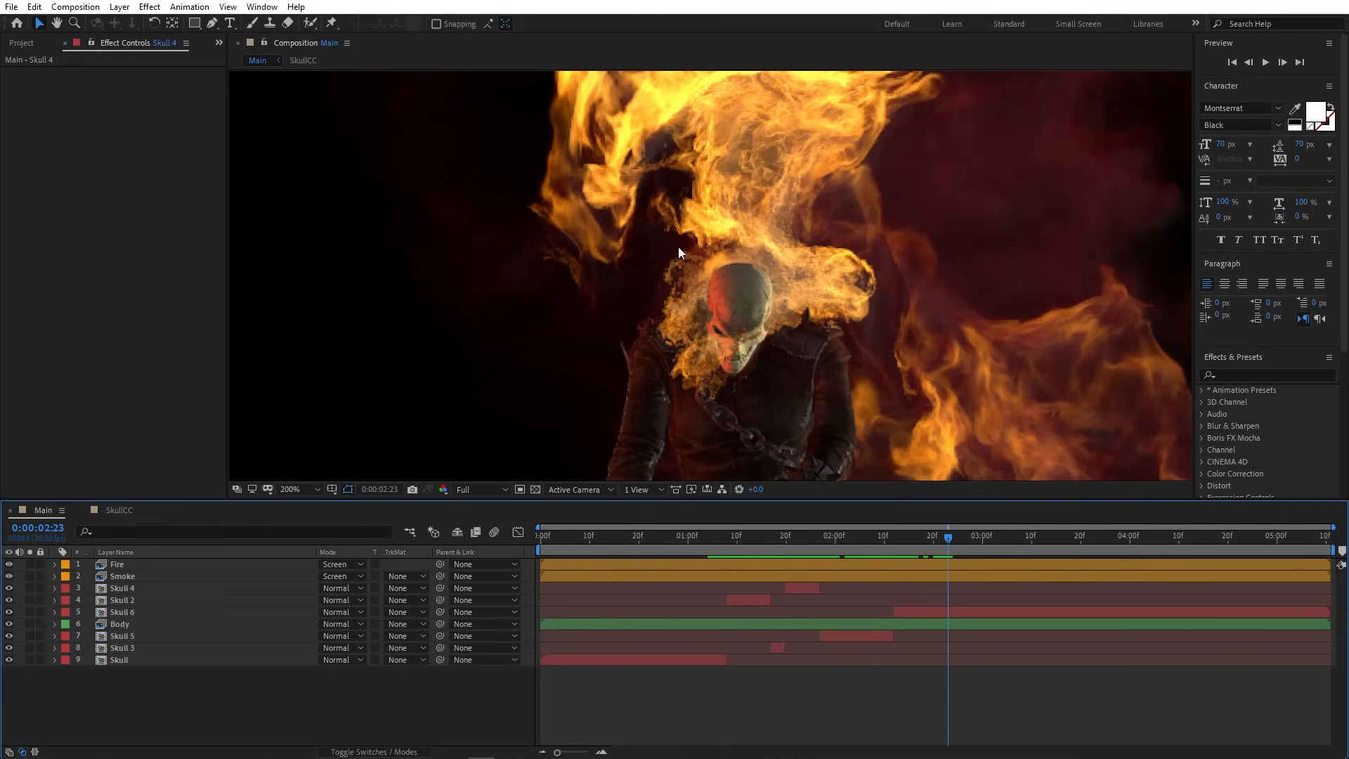
# - Add a new adjustment layer to the Main comp and name it RSMB
pyautogui.click(119, 7)
pyautogui.moveTo(129, 21)
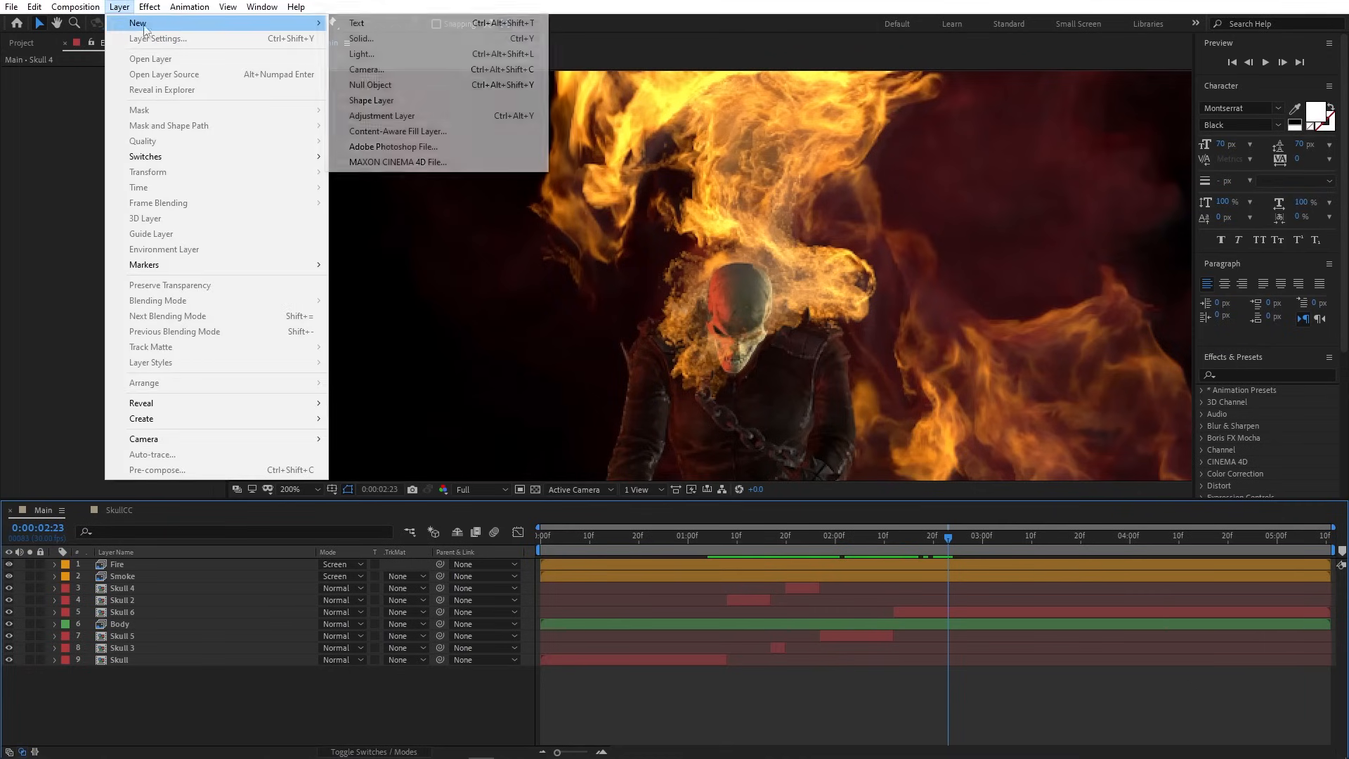
pyautogui.click(402, 118)
pyautogui.press('Return')
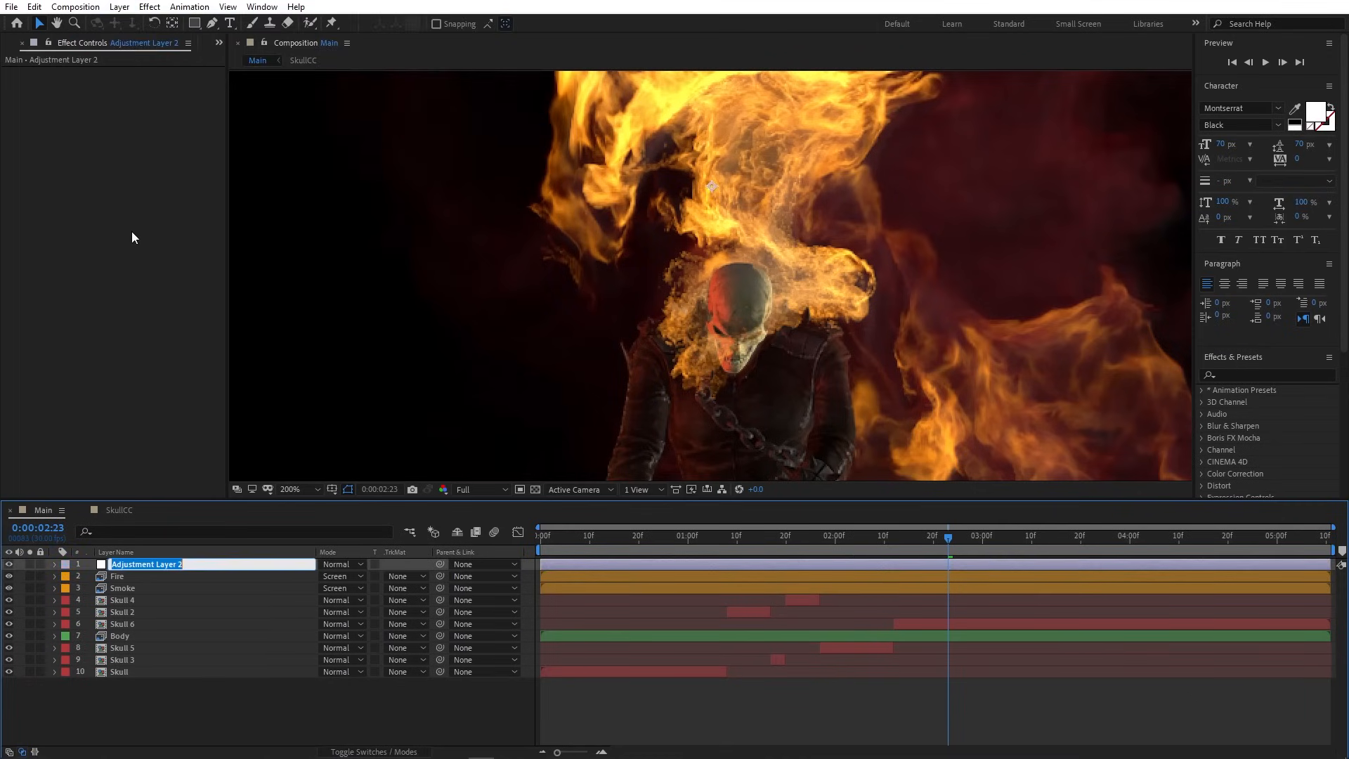
pyautogui.write('RSMB')
pyautogui.press('Return')
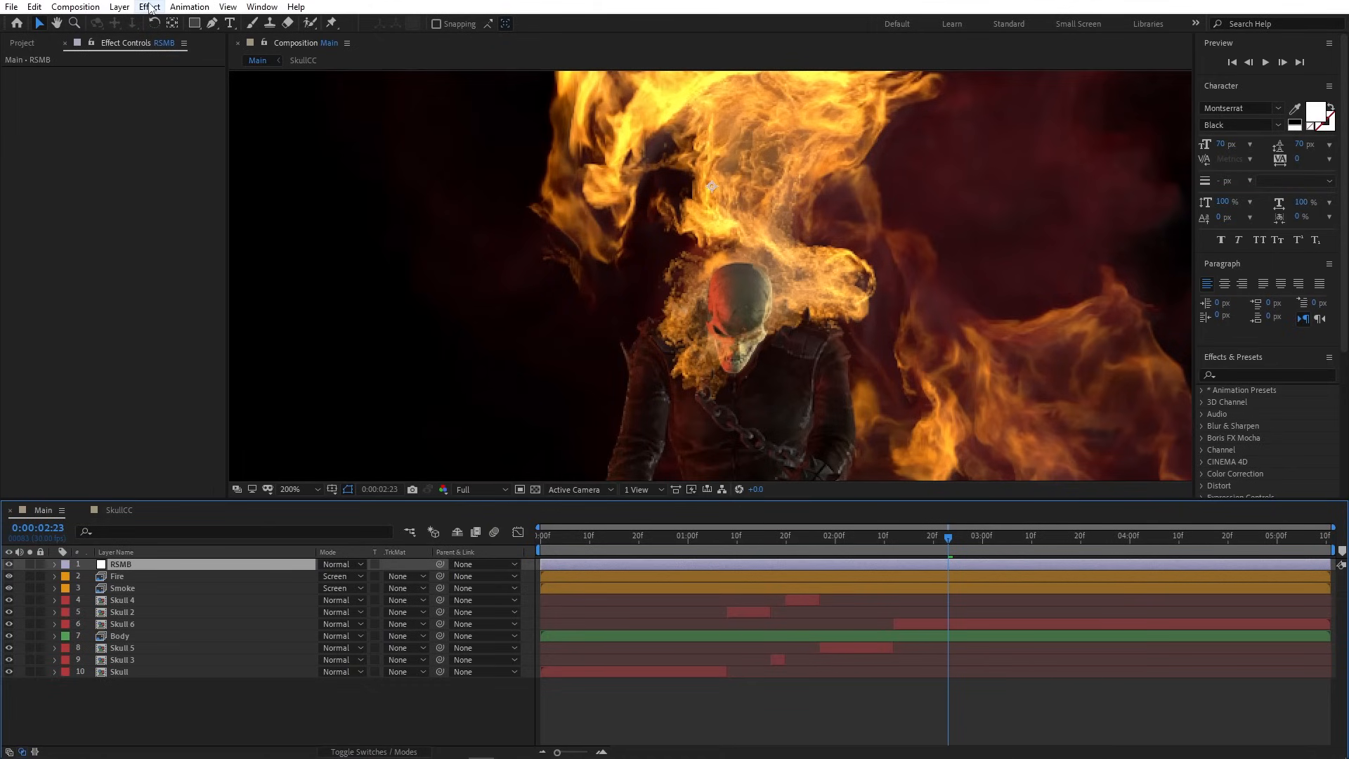
# - Apply RE:Vision RSMB motion blur to the RSMB layer, toggling it off and on to compare
pyautogui.click(149, 8)
pyautogui.moveTo(250, 327)
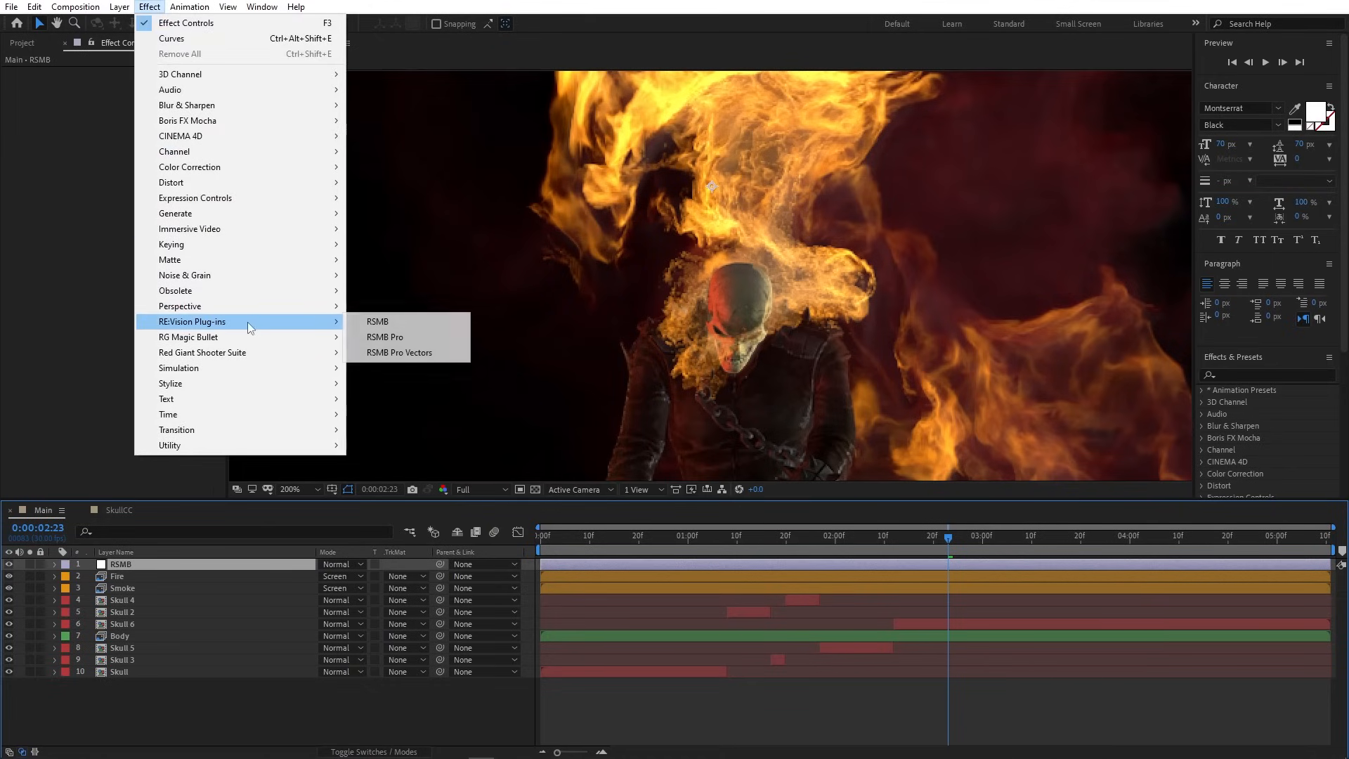
pyautogui.click(382, 323)
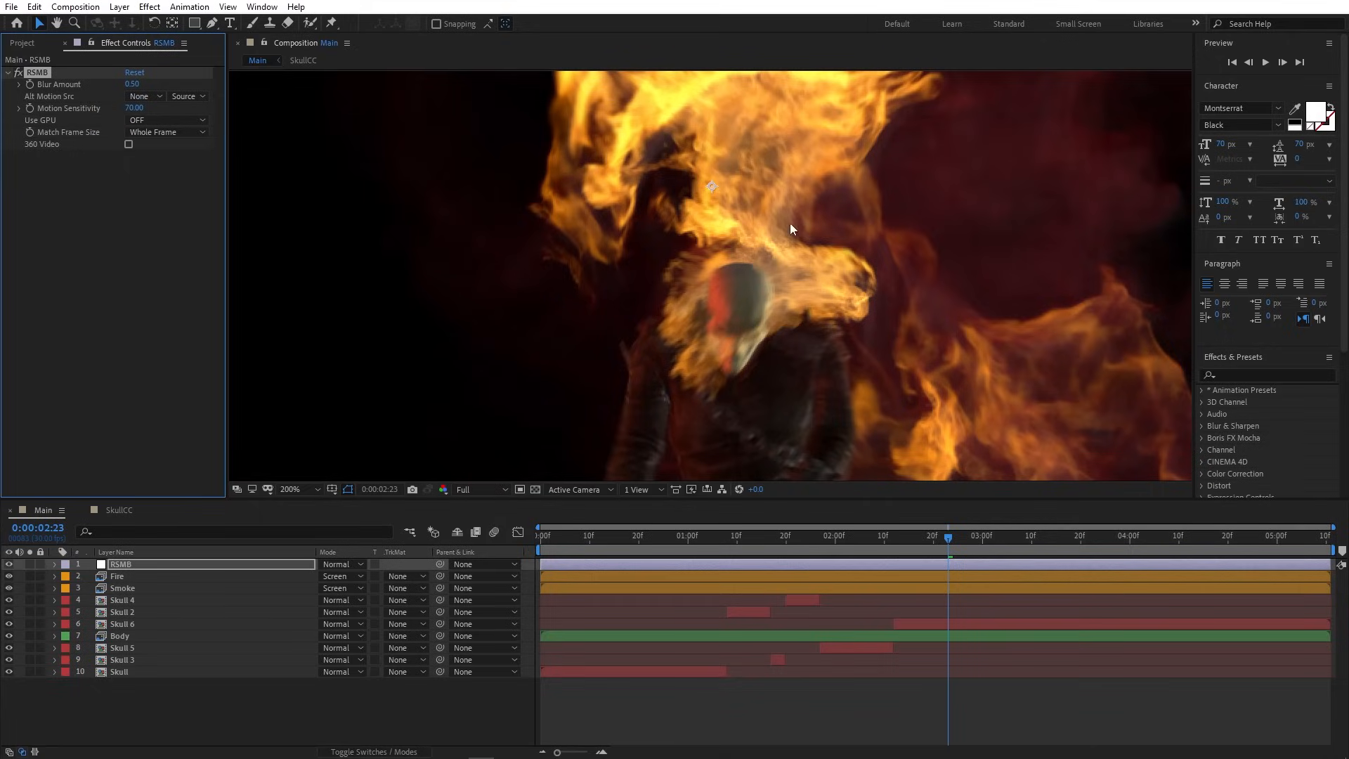
pyautogui.scroll(-3, 769, 323)
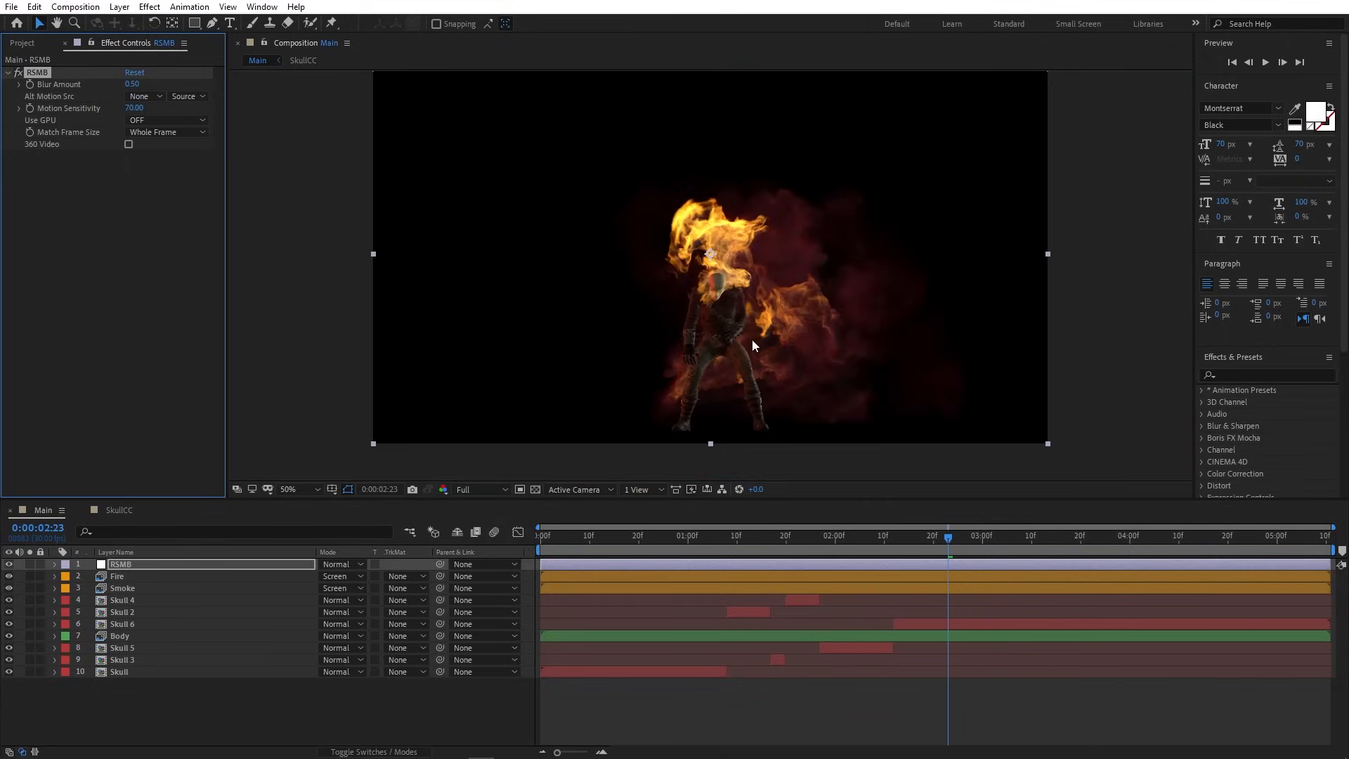
pyautogui.scroll(5, 688, 345)
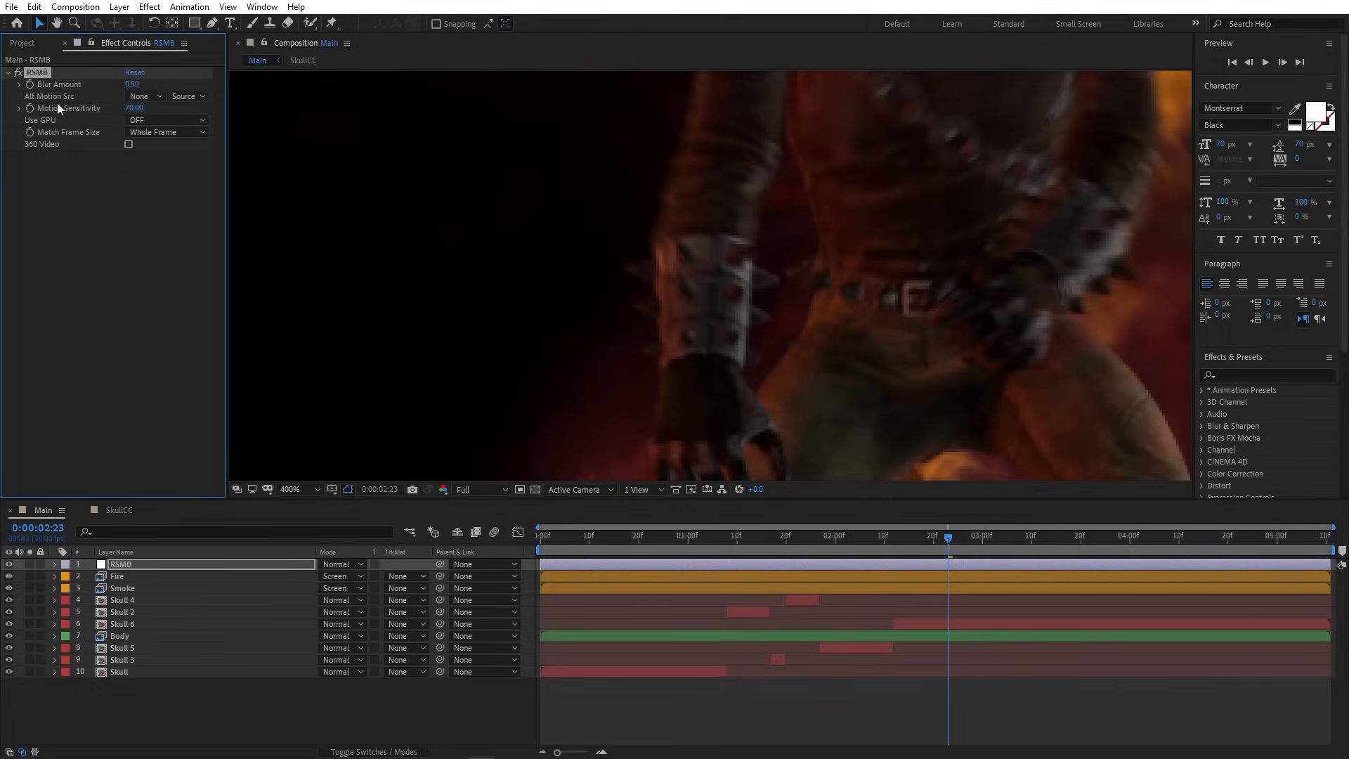
pyautogui.click(19, 73)
pyautogui.click(19, 73)
# - Scrub the timeline to 0:00:04:06 and set the viewer magnification to Fit
pyautogui.scroll(-4, 870, 277)
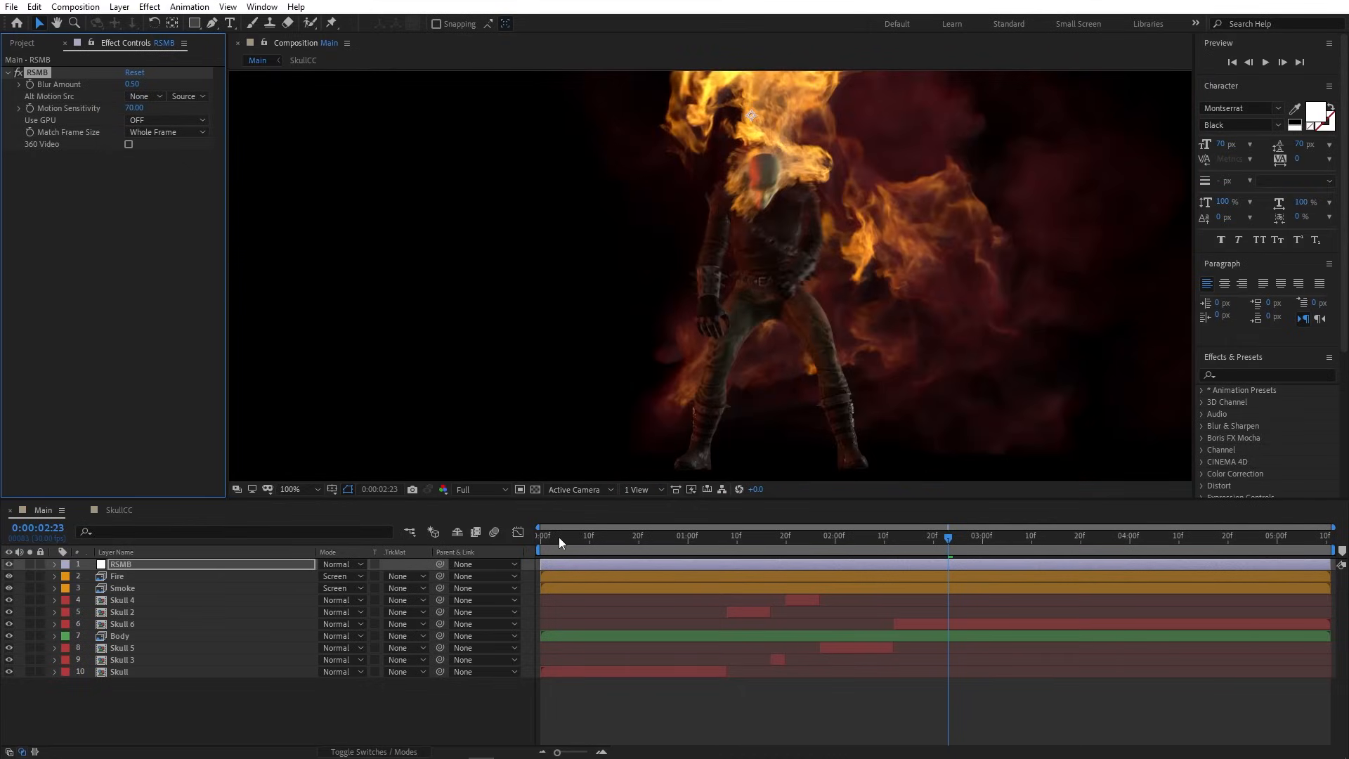
pyautogui.click(559, 536)
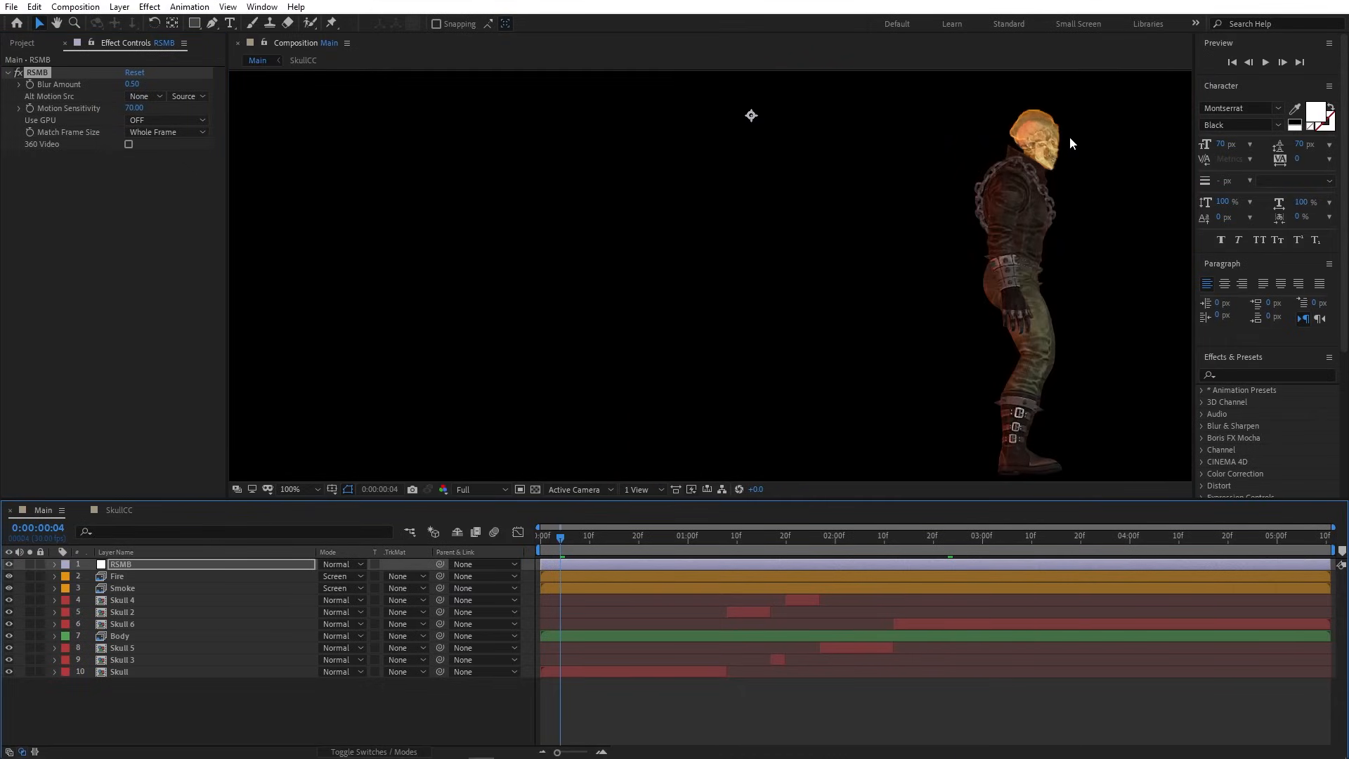
pyautogui.click(1159, 536)
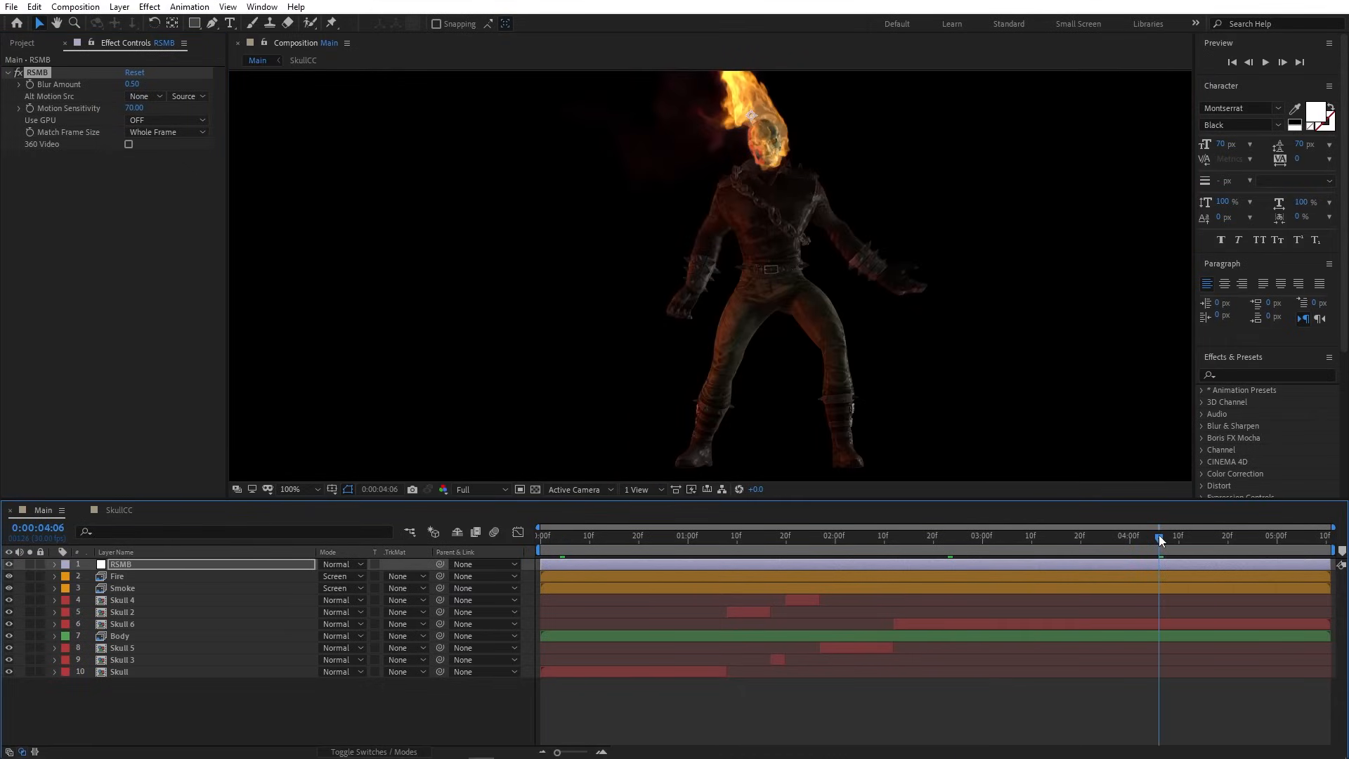
pyautogui.scroll(4, 768, 112)
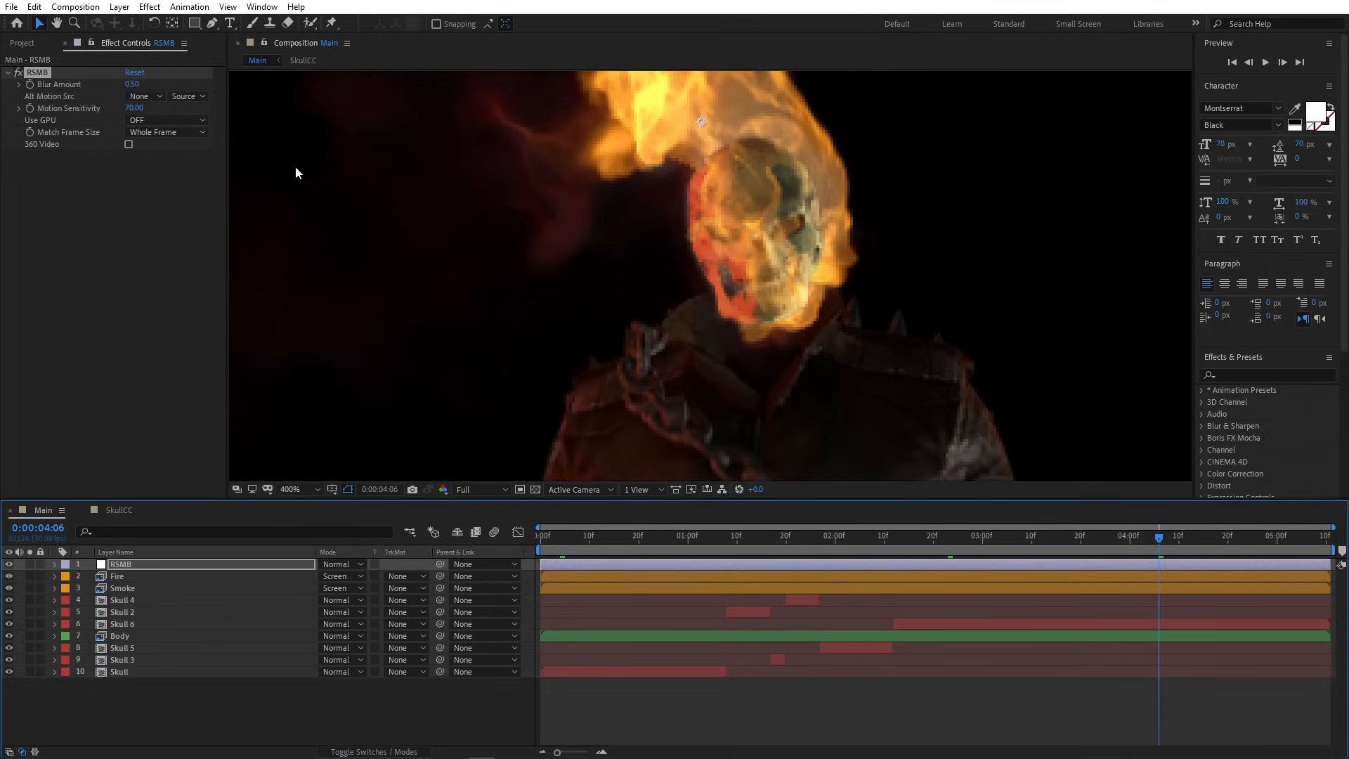
pyautogui.click(18, 71)
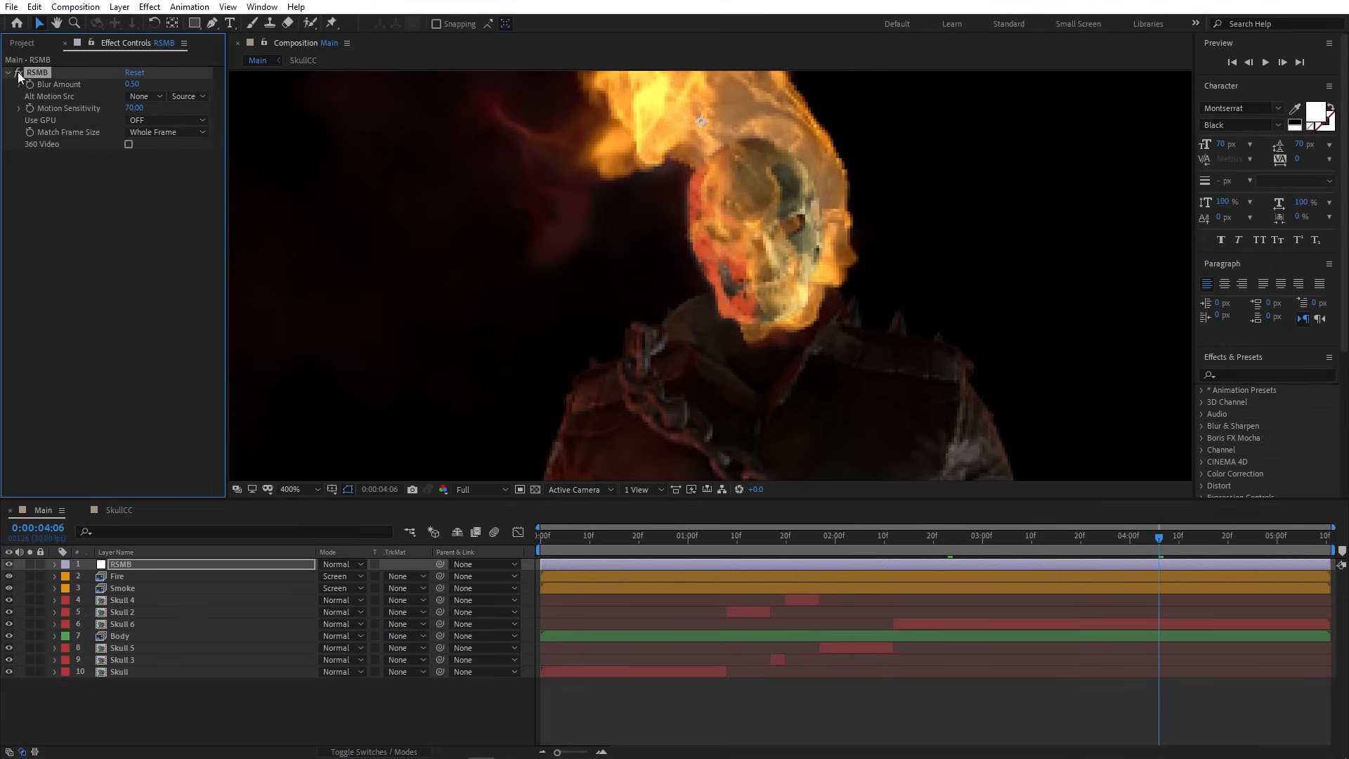
pyautogui.click(310, 489)
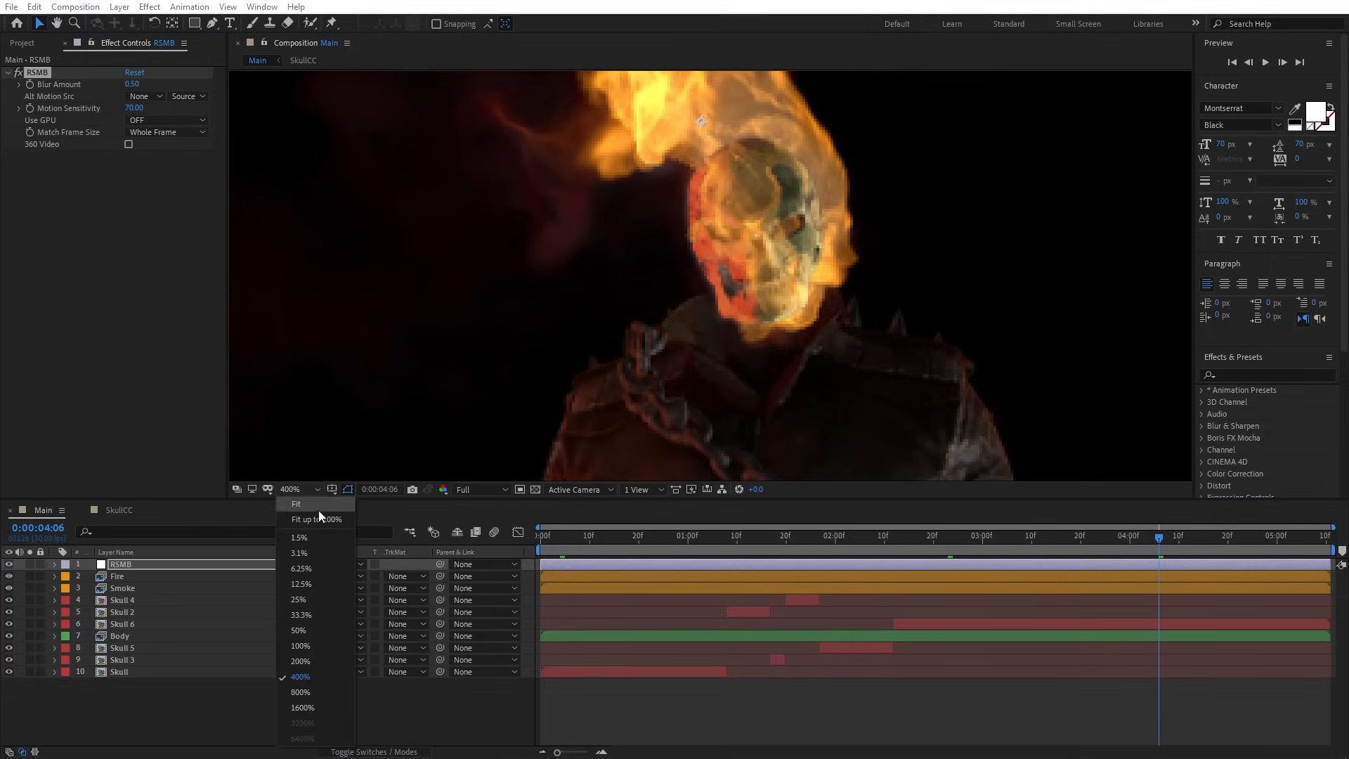
pyautogui.click(322, 521)
pyautogui.click(659, 702)
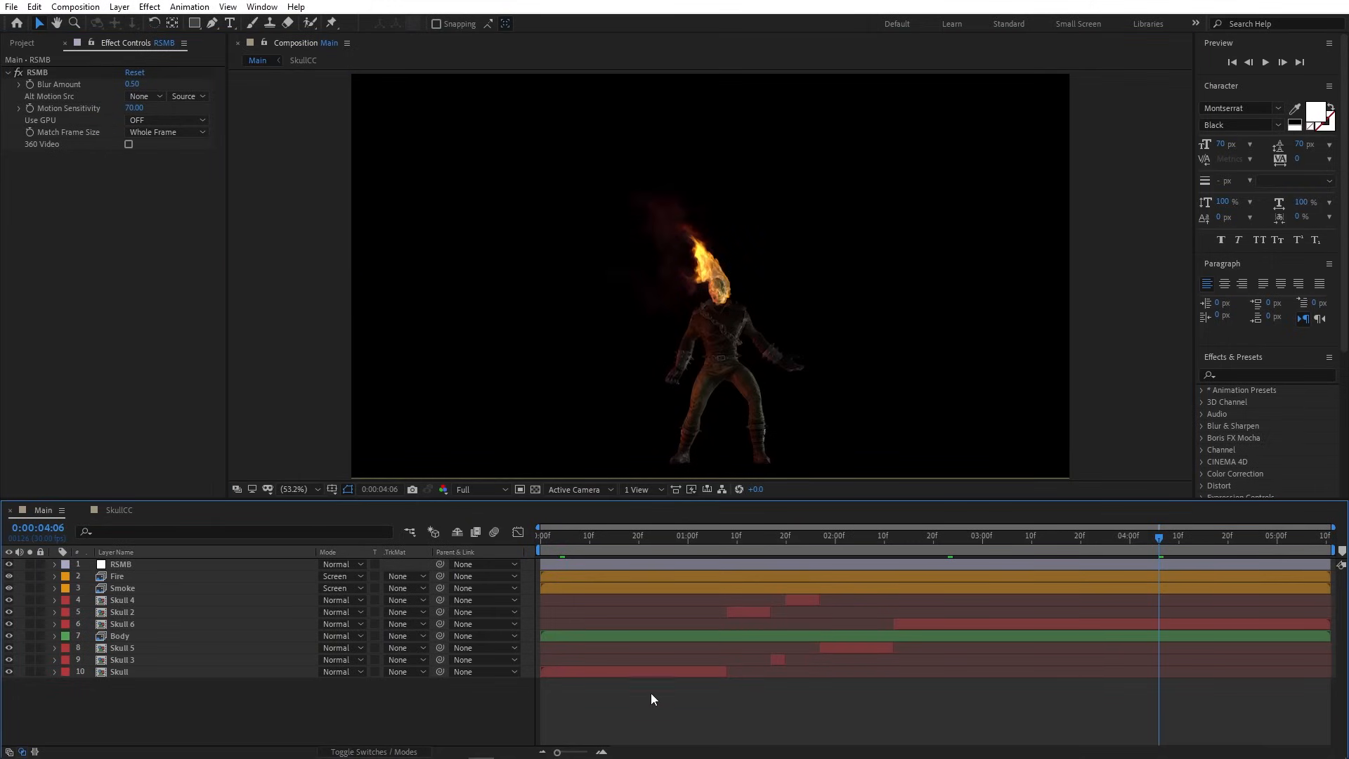
pyautogui.click(120, 7)
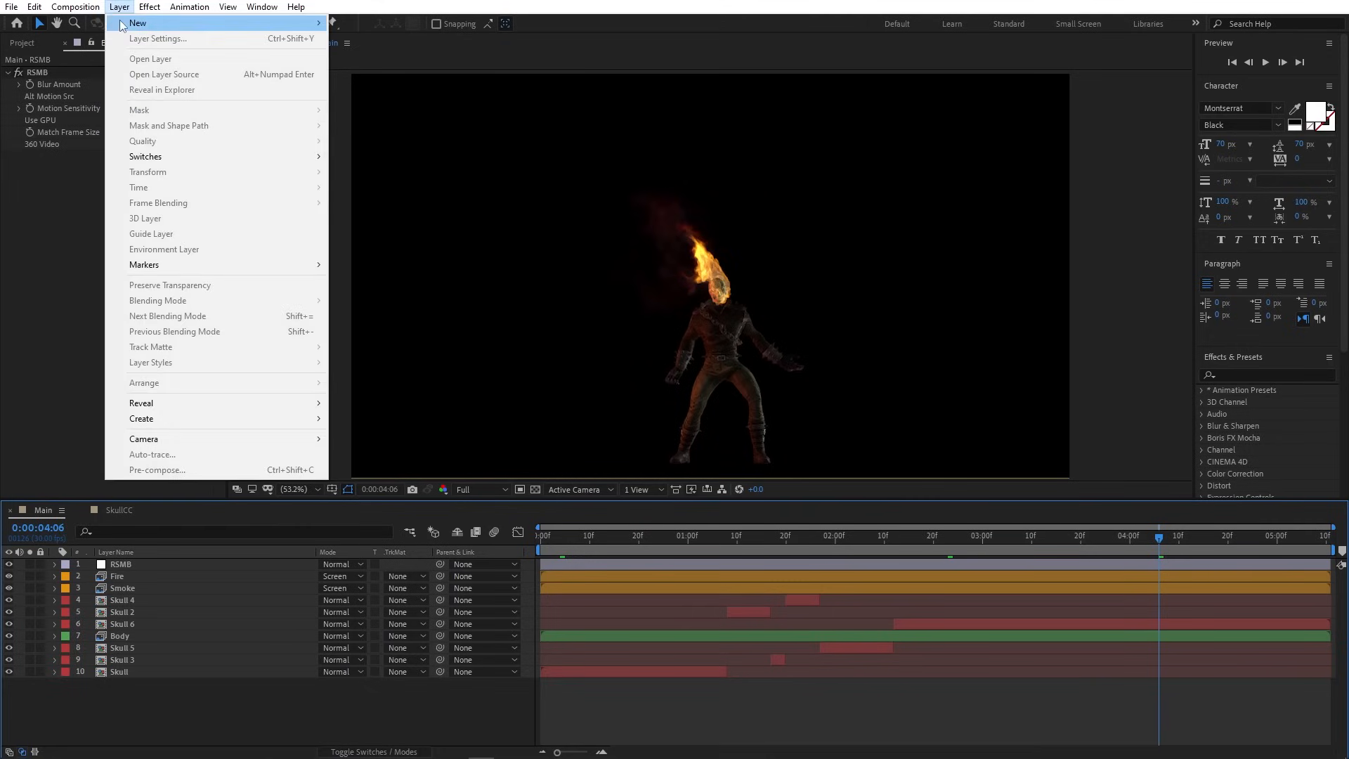
# - Add a new adjustment layer to the Main comp and name it CC
pyautogui.moveTo(183, 22)
pyautogui.click(428, 115)
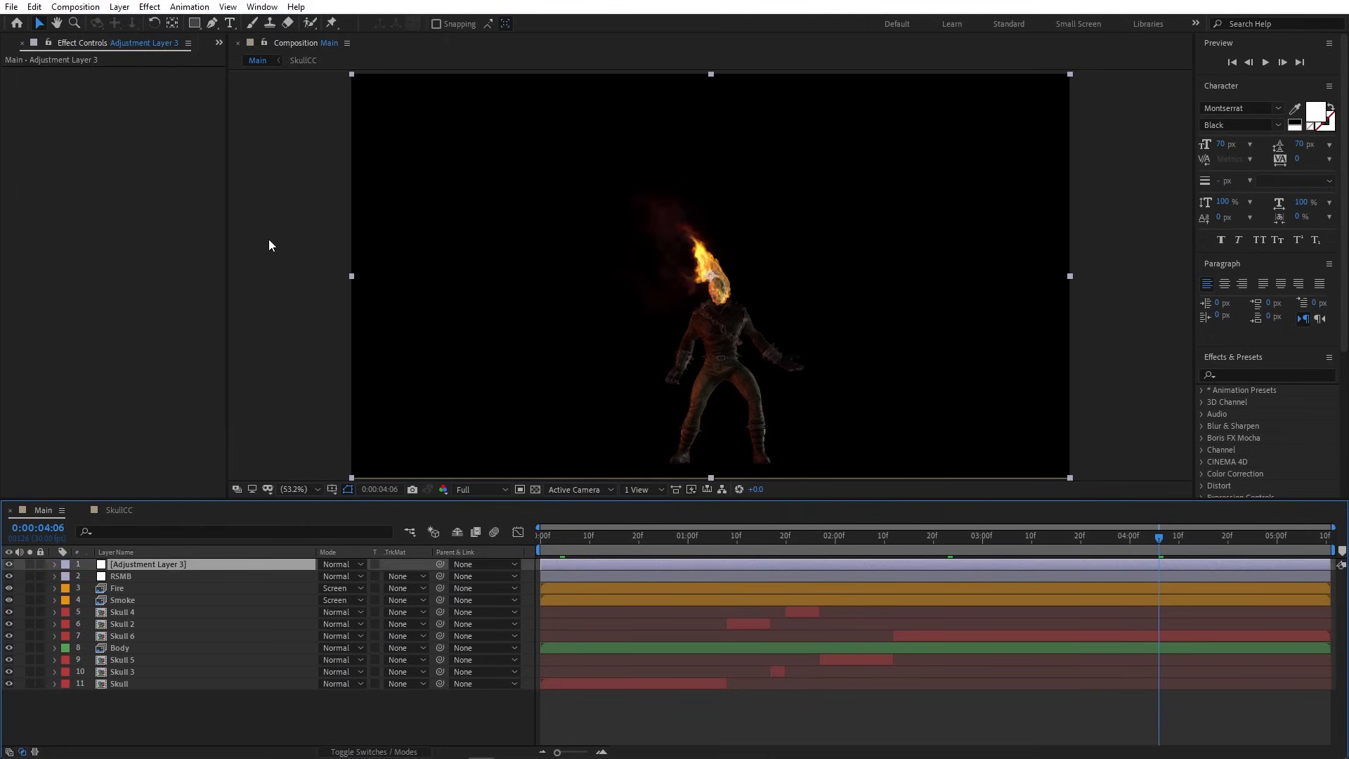
pyautogui.press('Return')
pyautogui.write('C')
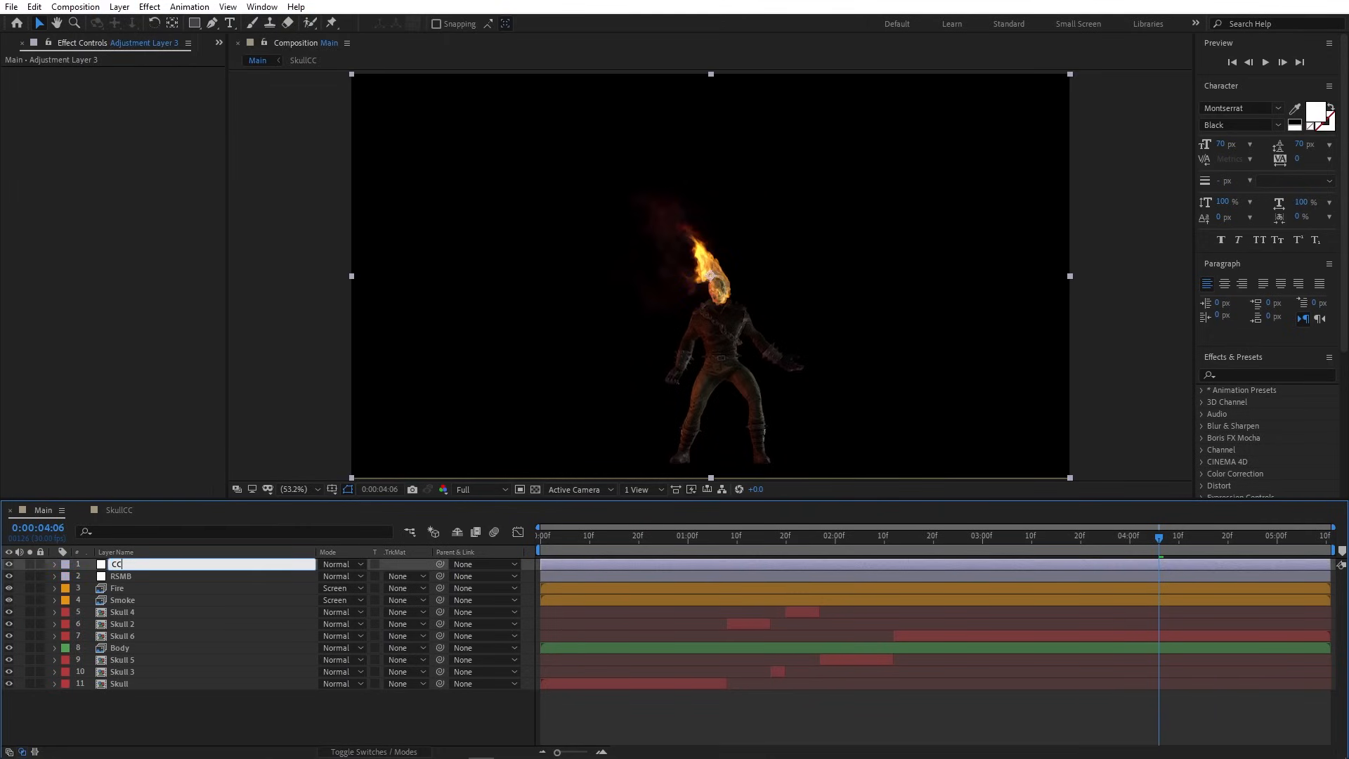
pyautogui.write('C')
pyautogui.press('Return')
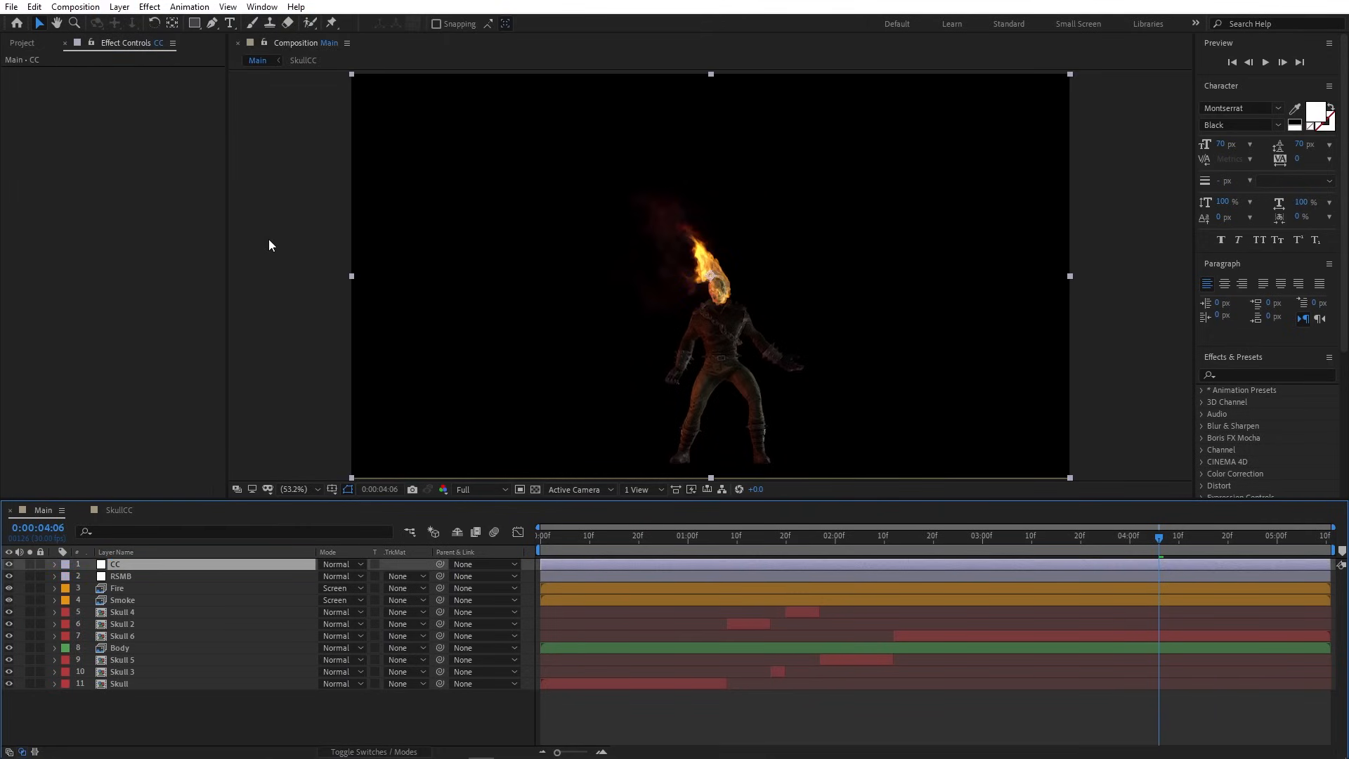
# - Apply the Magic Bullet Looks effect to the CC layer and release Caps Lock
pyautogui.click(150, 9)
pyautogui.moveTo(324, 340)
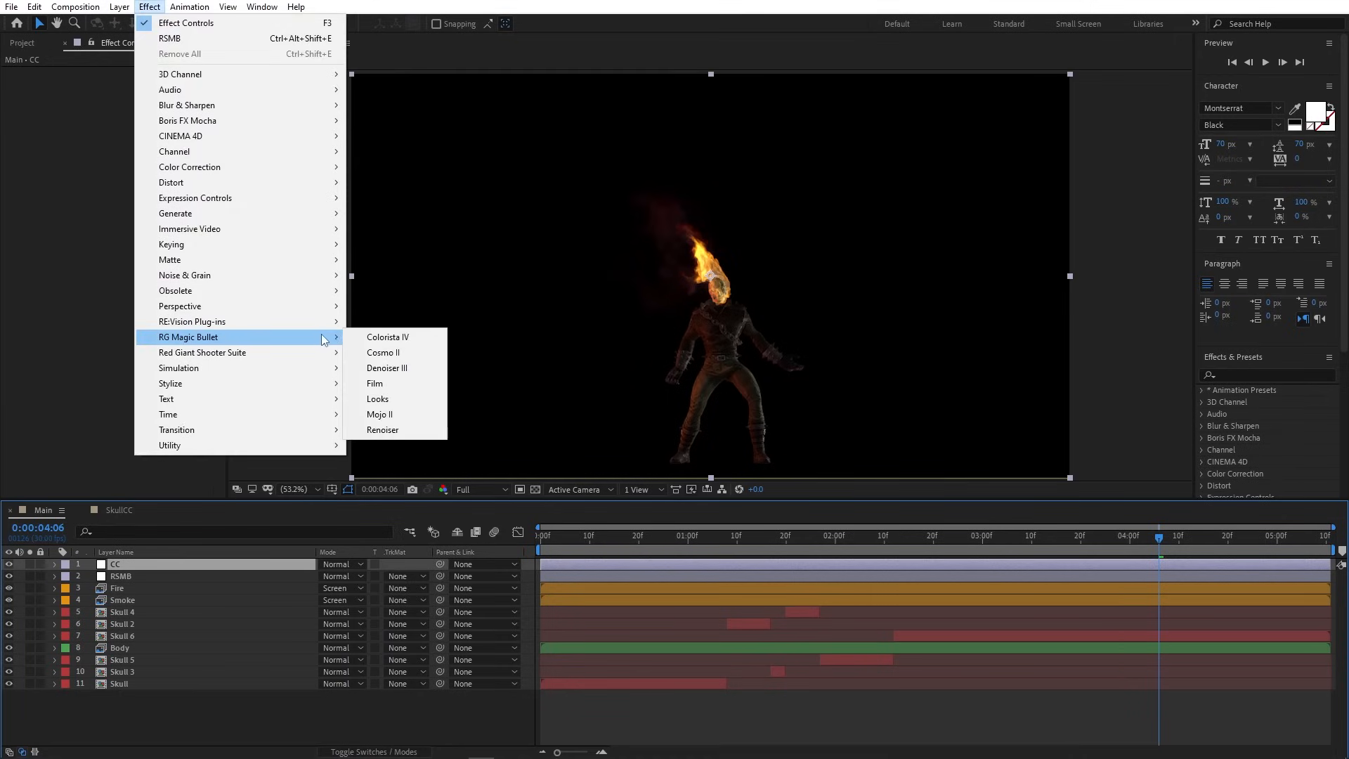
pyautogui.click(397, 398)
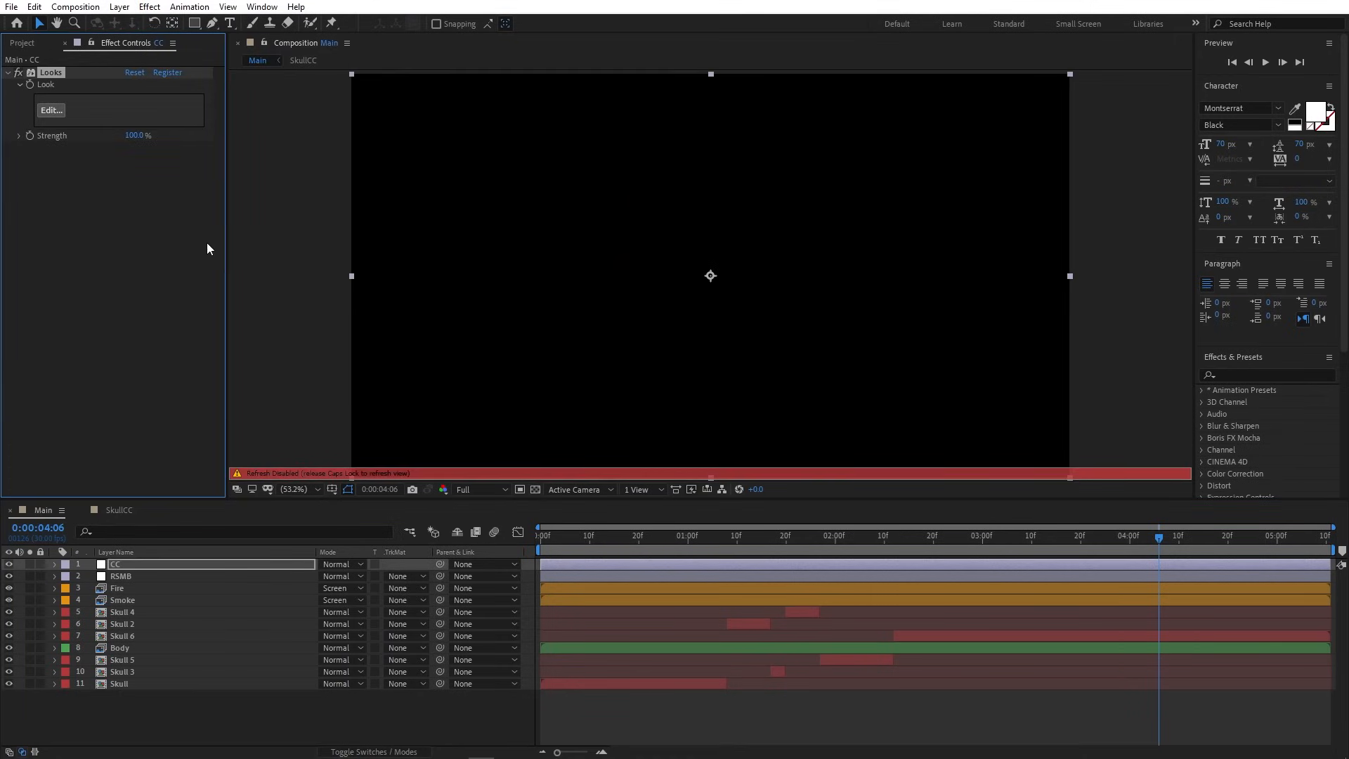
pyautogui.press('capslock')
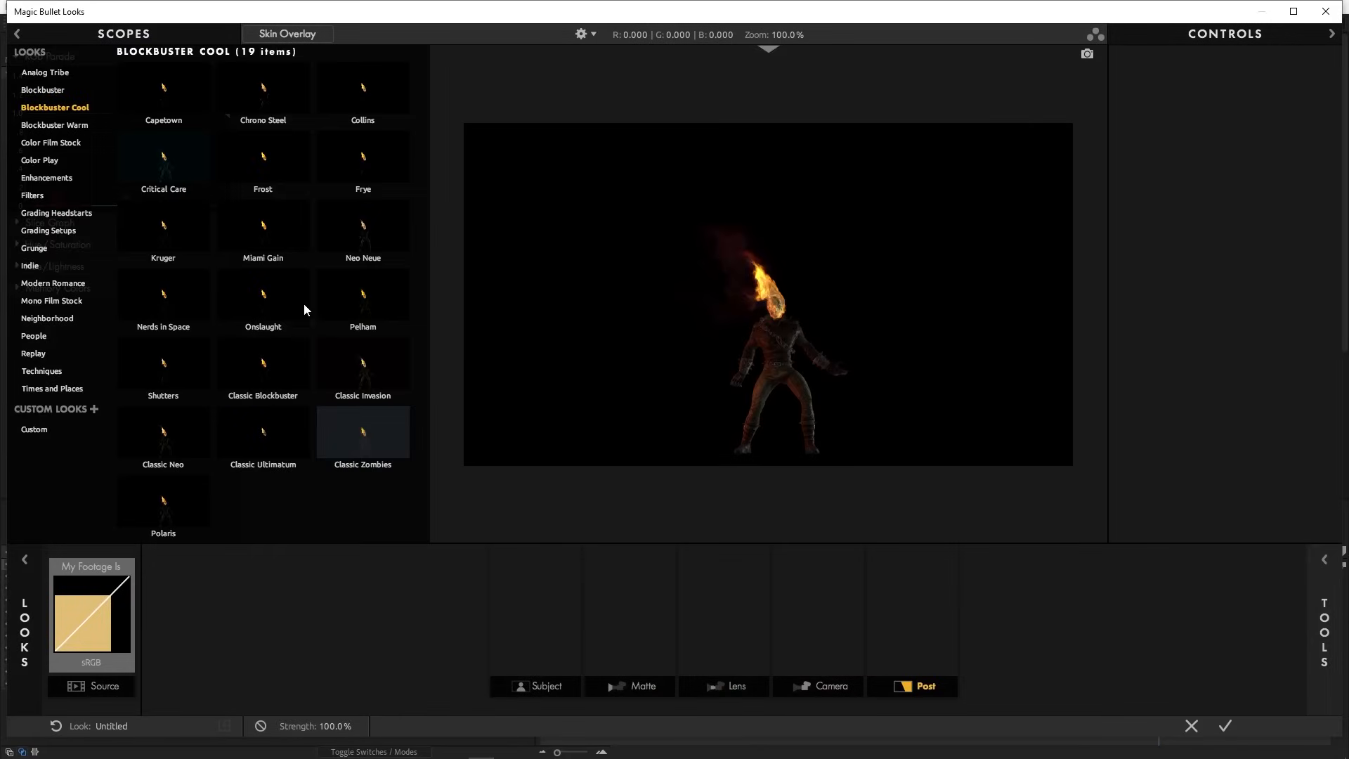
# - Preview and apply the Classic Blockbuster look, then accept it back into After Effects
pyautogui.click(272, 366)
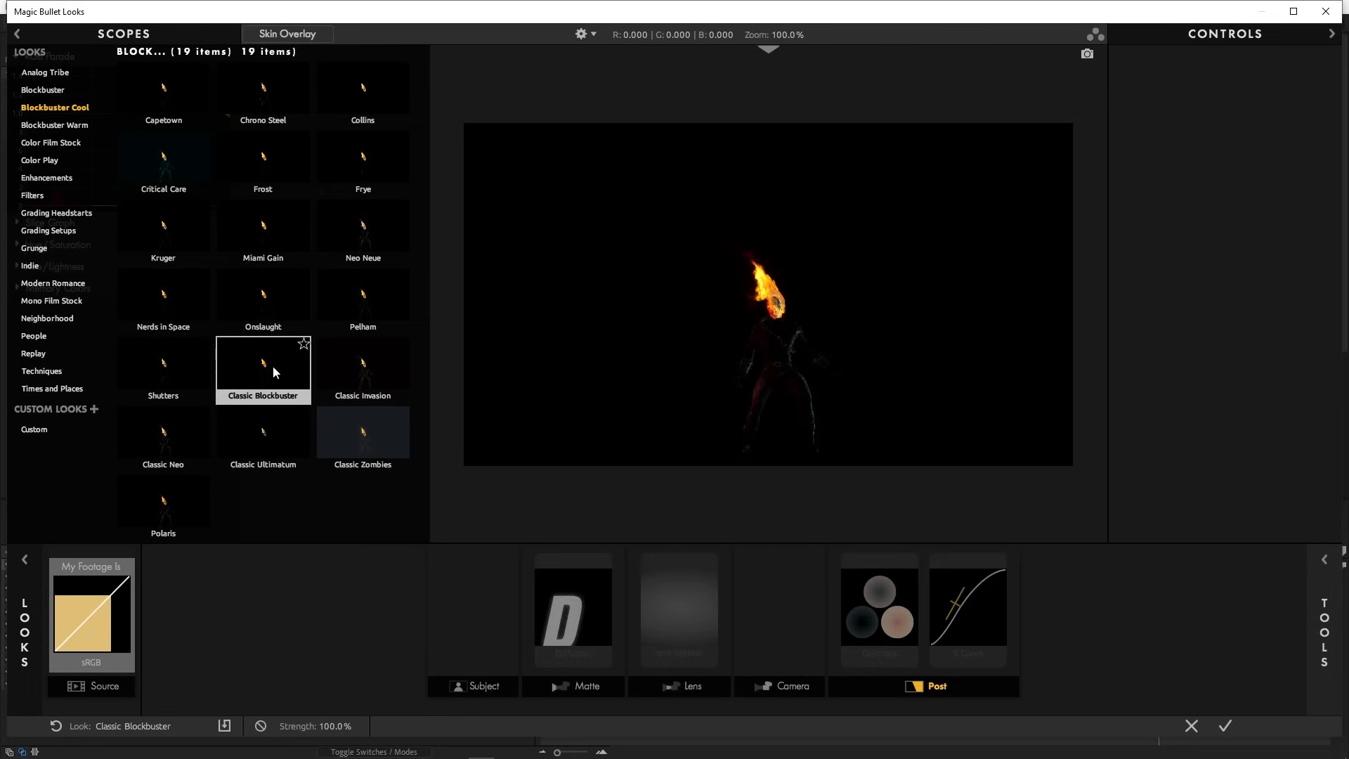
pyautogui.click(273, 368)
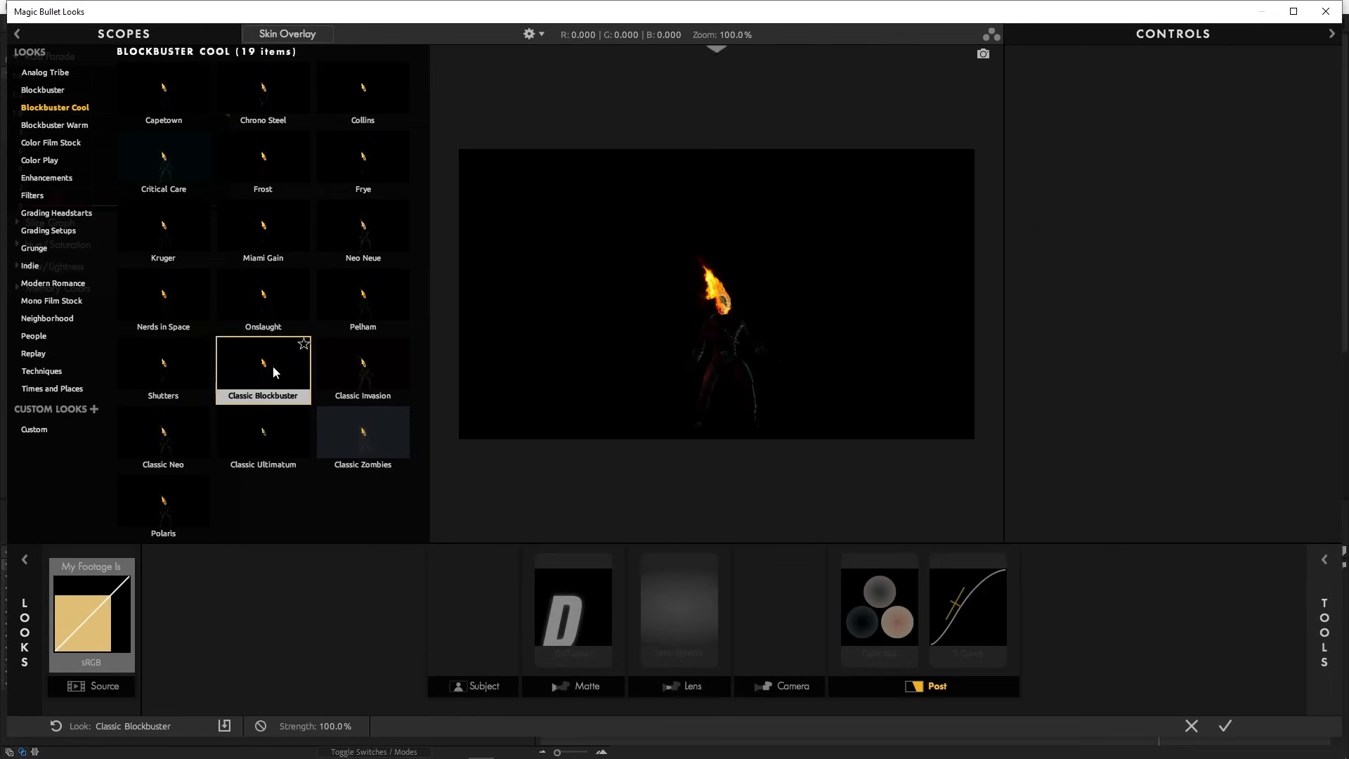
pyautogui.click(1225, 726)
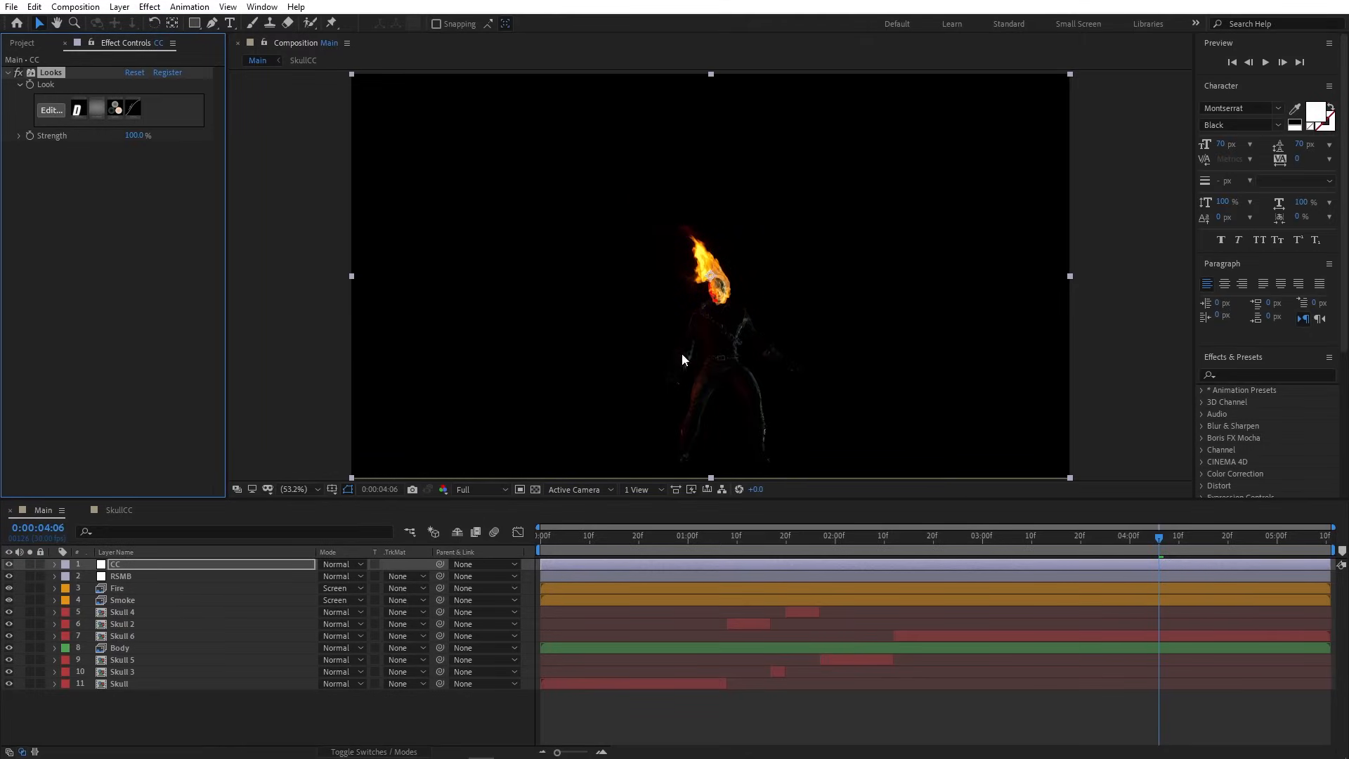
# - Set the Looks effect Strength on the CC layer to 80%
pyautogui.click(135, 136)
pyautogui.write('80')
pyautogui.click(148, 206)
# - Save the project and play a preview of the graded Main comp
pyautogui.click(11, 6)
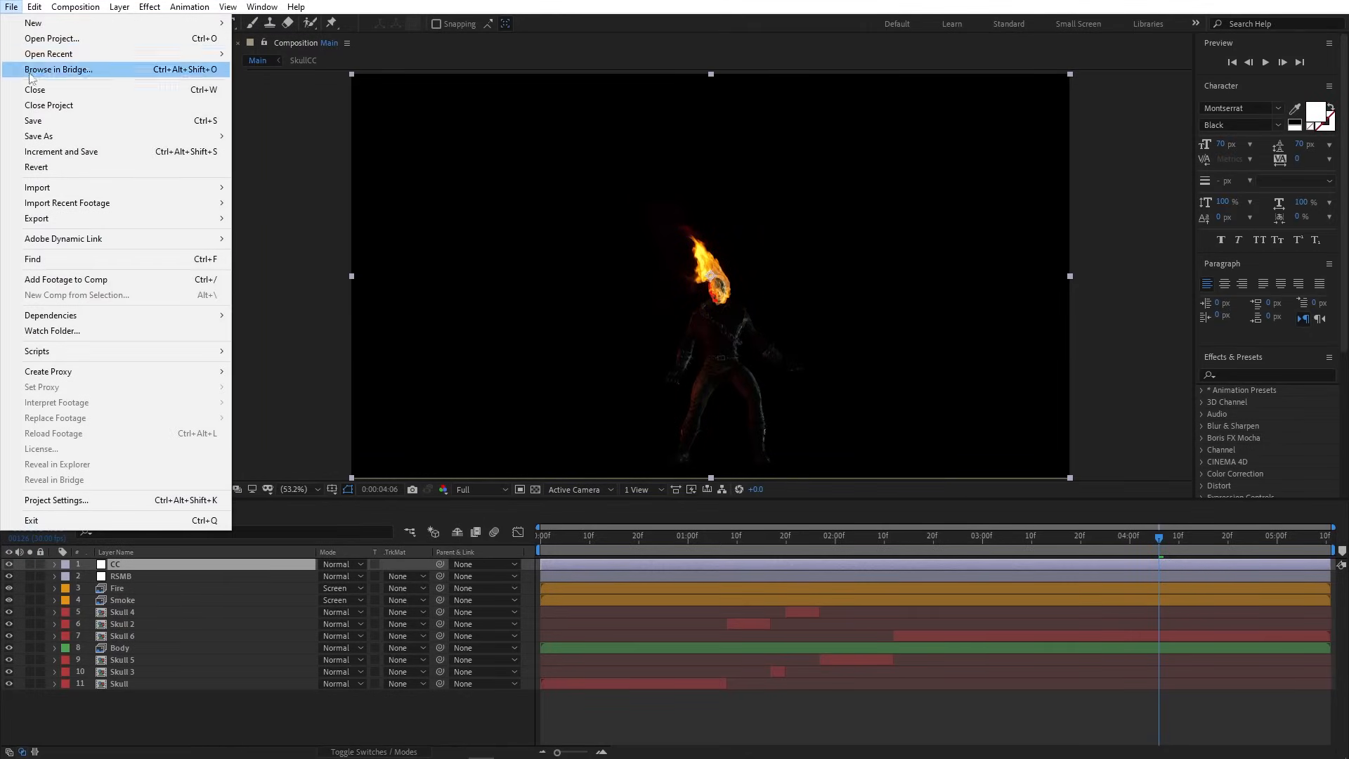
pyautogui.click(37, 121)
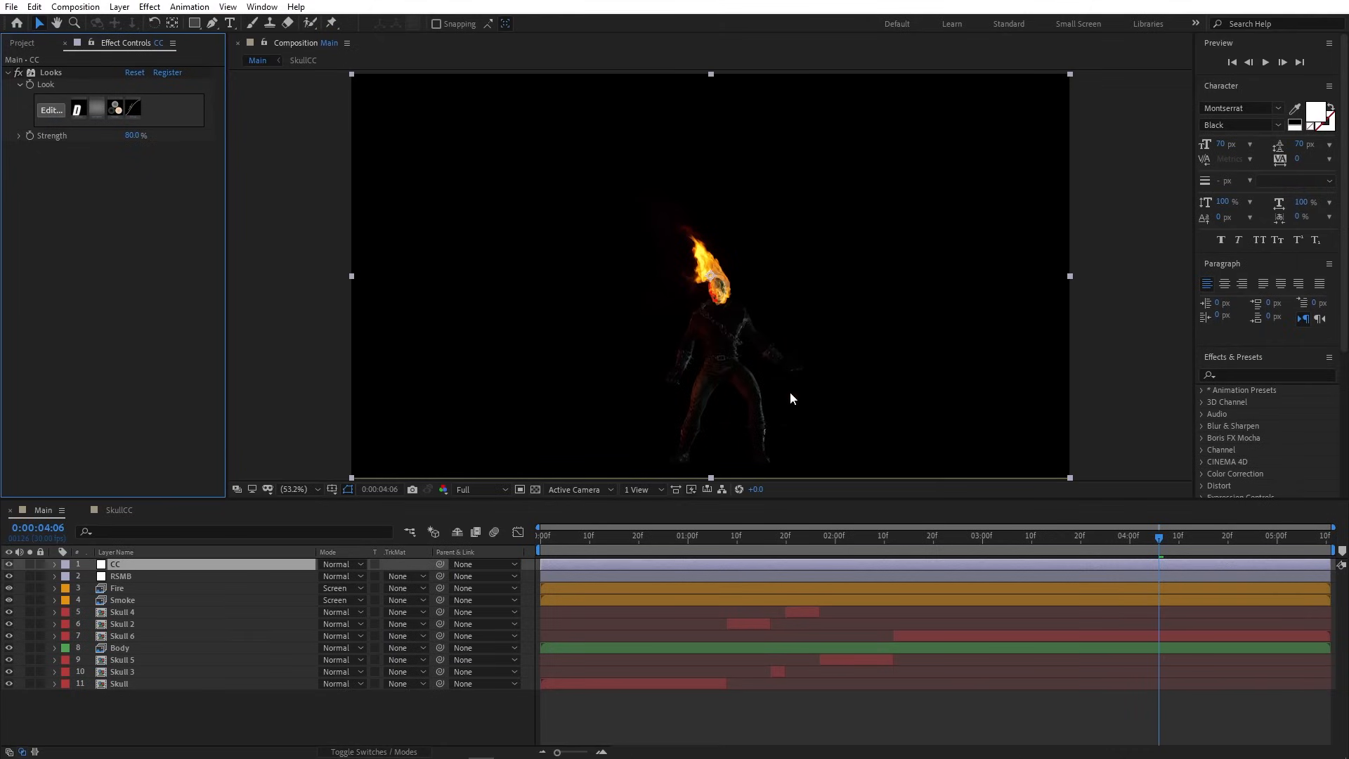
pyautogui.click(1157, 537)
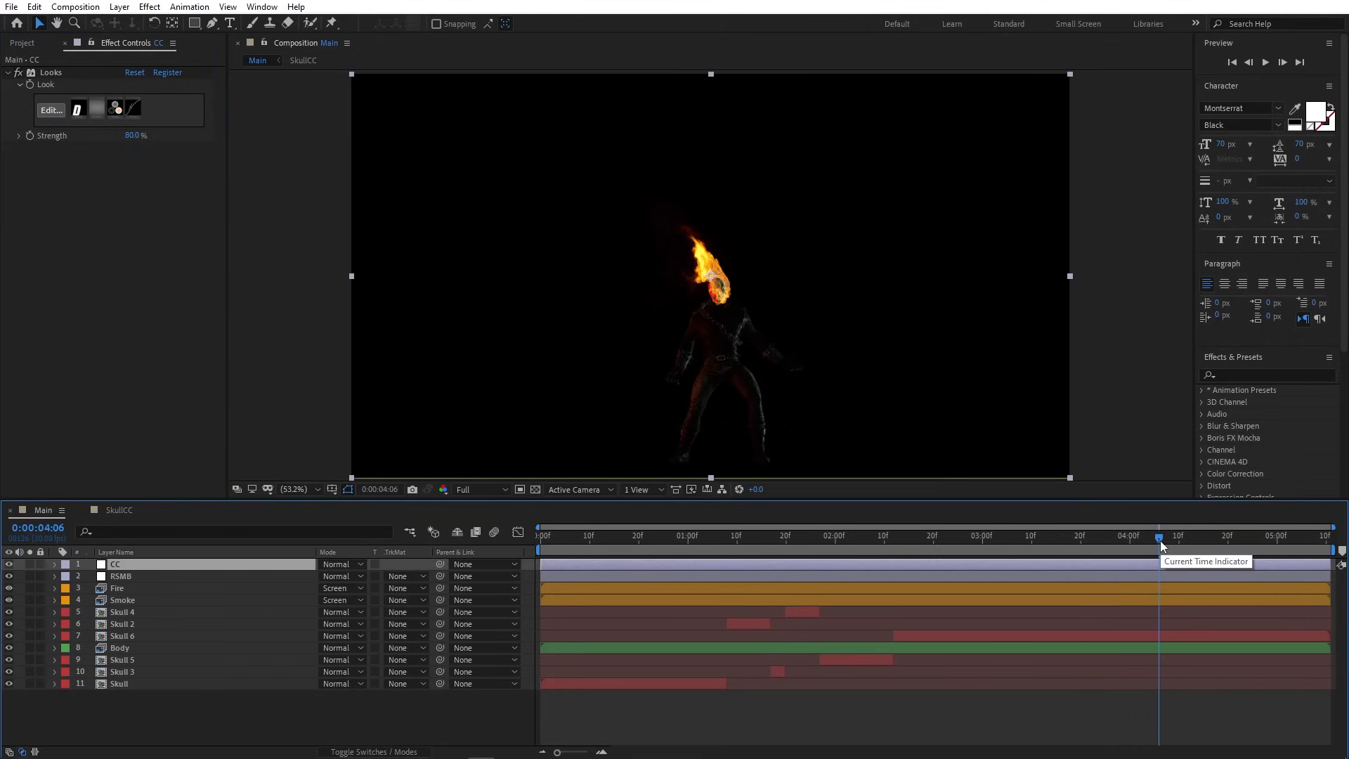
pyautogui.press('space')
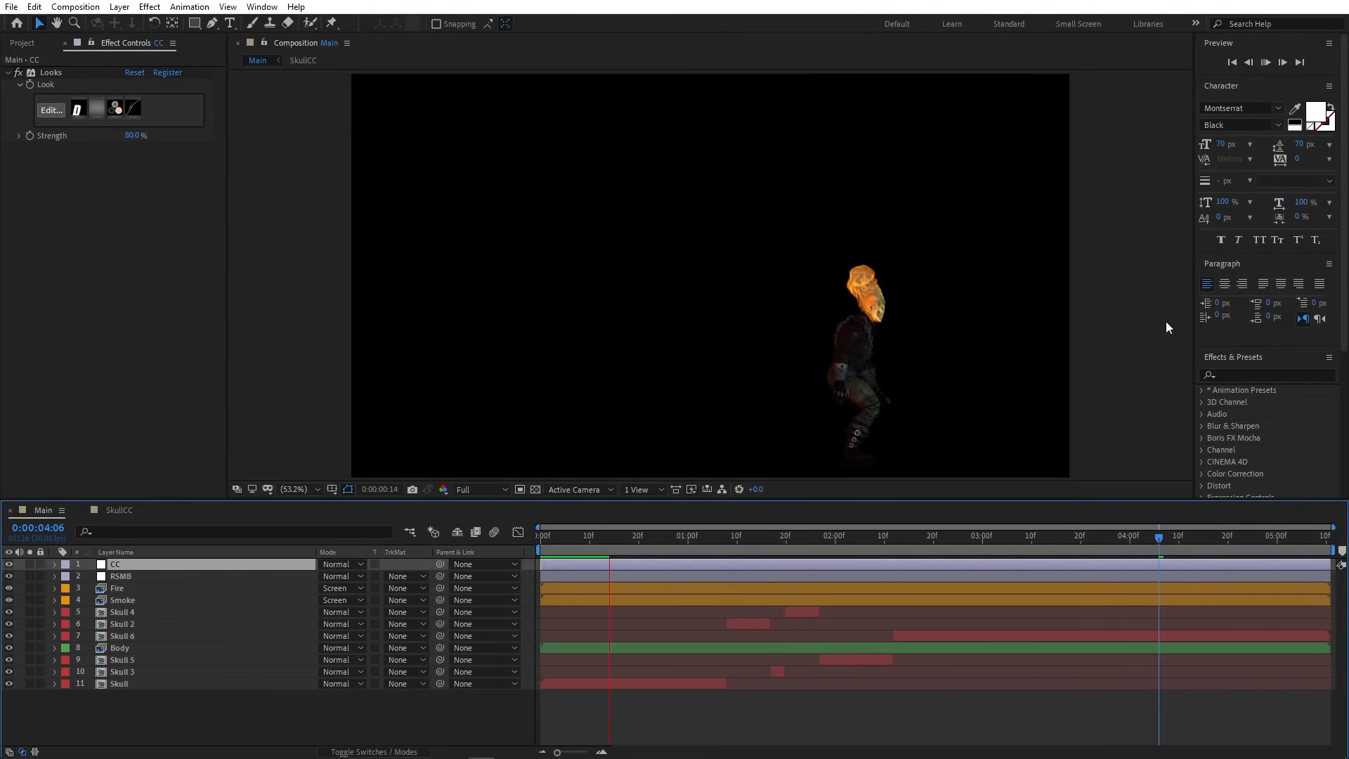